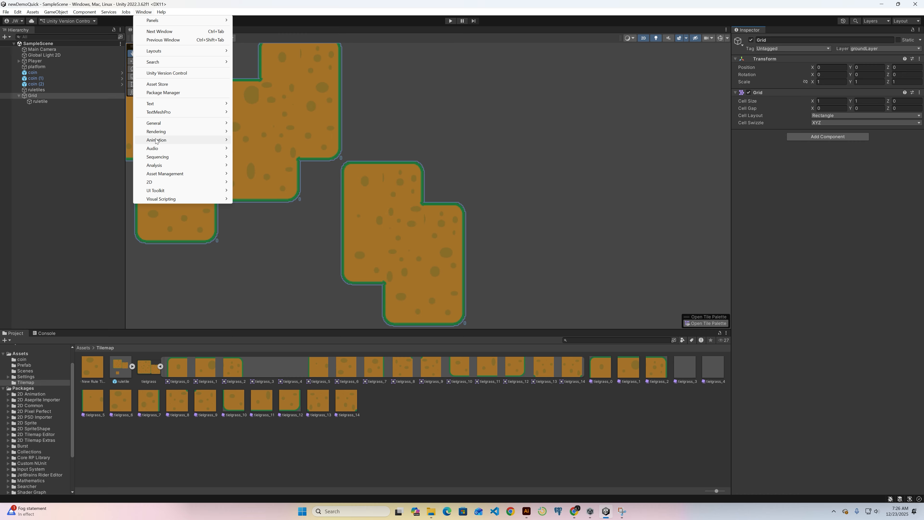
Select the New Rule Tile asset to show its tiling rules and open the Tile Palette
{"action": "mouse_move", "coordinate": [163, 184]}
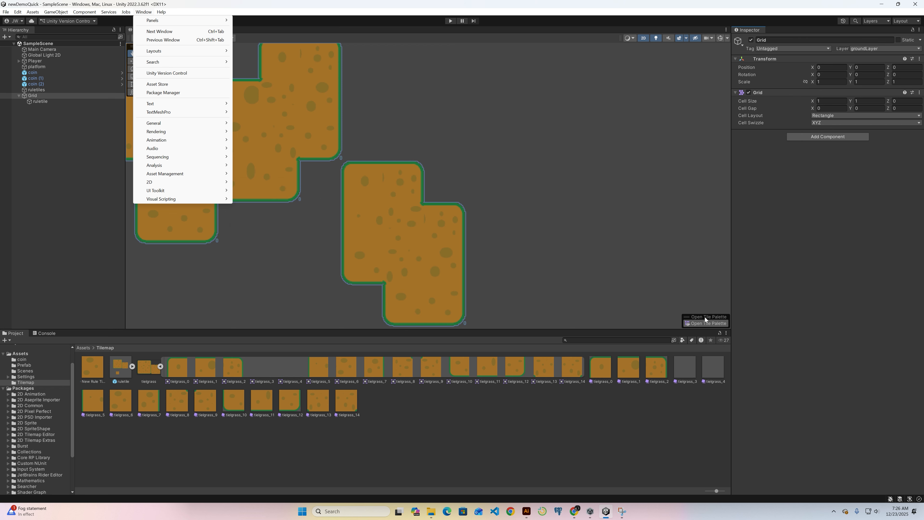
{"action": "left_click", "coordinate": [688, 412]}
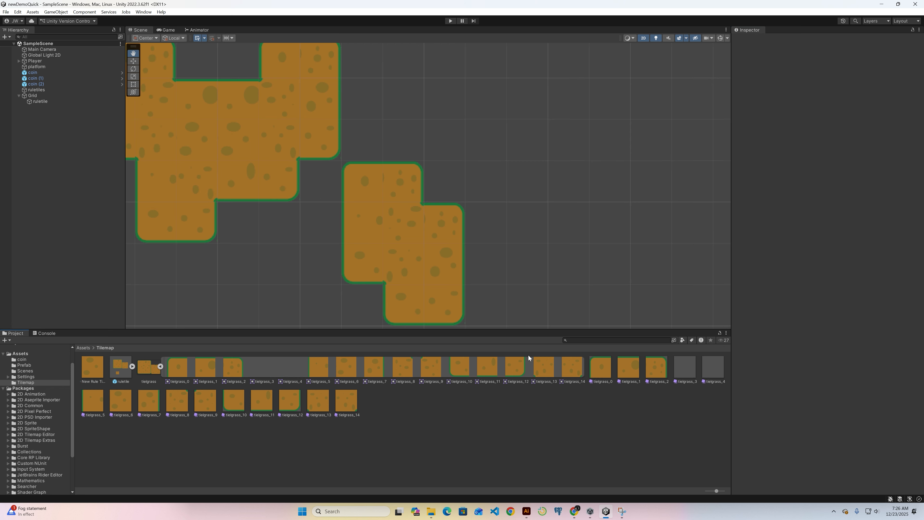
{"action": "left_click", "coordinate": [89, 365]}
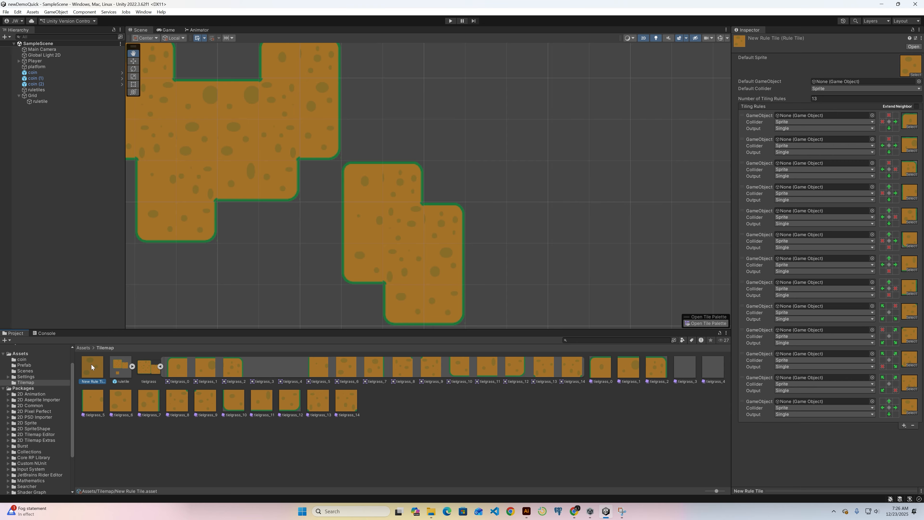
{"action": "left_click", "coordinate": [706, 323]}
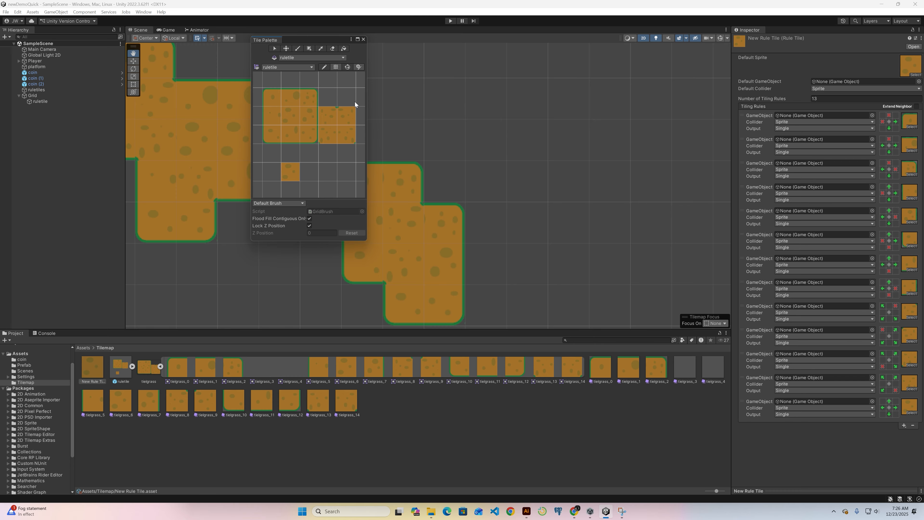
Paint a small block in the empty scene area with individual top-edge, top-right corner and centre grass tiles
{"action": "left_click", "coordinate": [295, 105]}
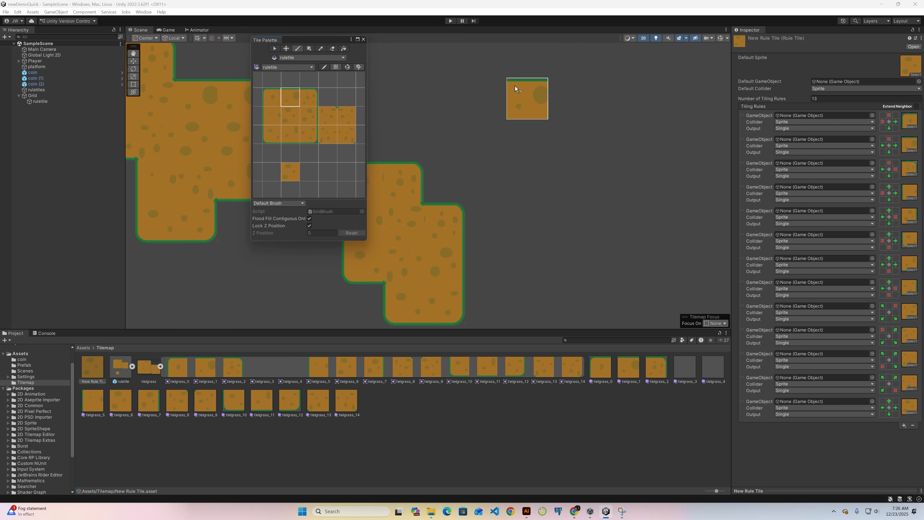
{"action": "left_click", "coordinate": [526, 87]}
{"action": "mouse_move", "coordinate": [574, 98]}
{"action": "left_mouse_down"}
{"action": "mouse_move", "coordinate": [550, 141]}
{"action": "mouse_move", "coordinate": [519, 140]}
{"action": "left_mouse_up"}
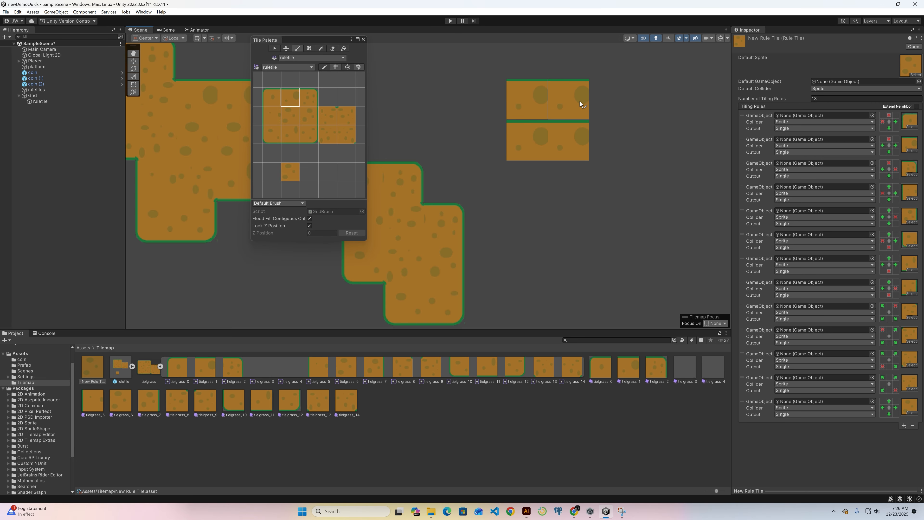
{"action": "left_click", "coordinate": [313, 97]}
{"action": "left_click", "coordinate": [610, 91]}
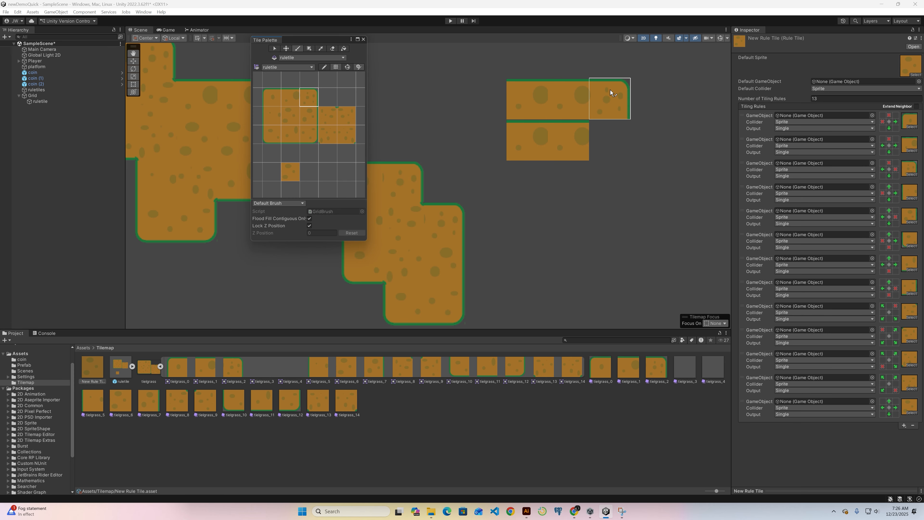
{"action": "left_click", "coordinate": [295, 113]}
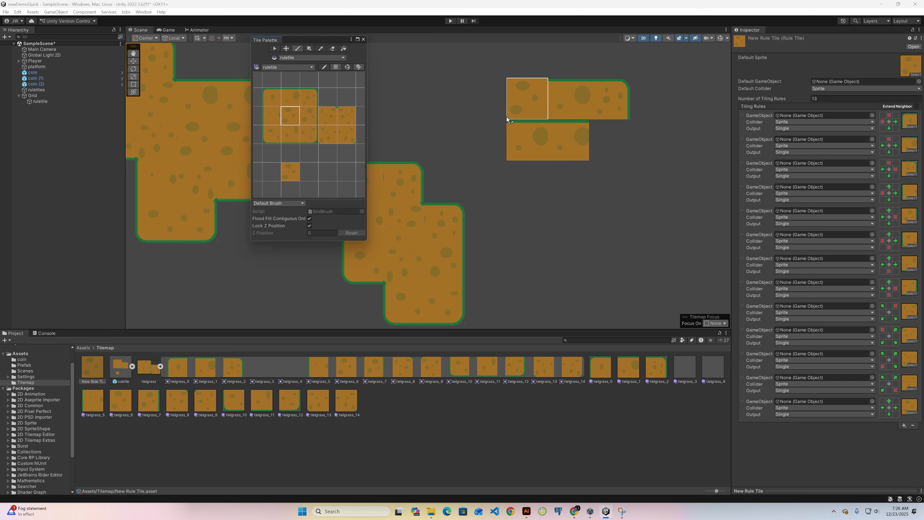
{"action": "left_click_drag", "start_coordinate": [528, 136], "coordinate": [610, 135]}
Paint over the block with the rule tile and extend it downward until it joins the neighbouring platform
{"action": "left_click", "coordinate": [295, 172]}
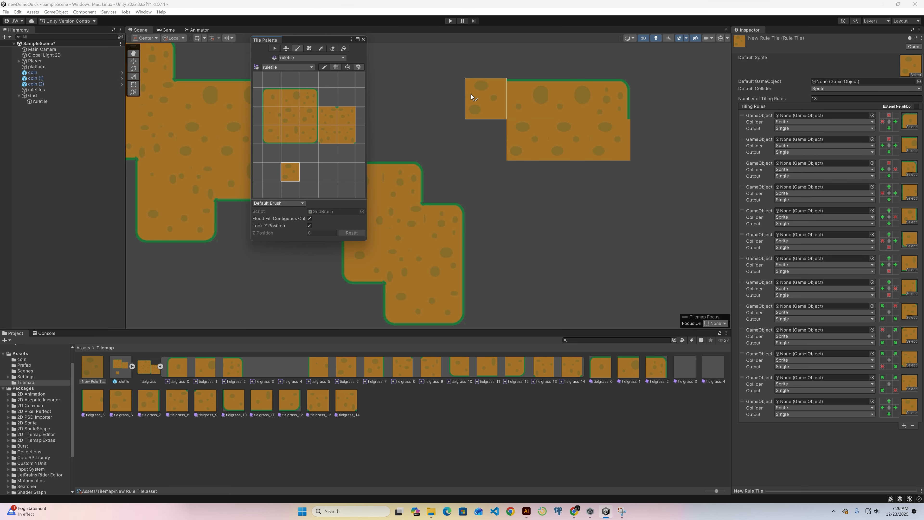
{"action": "mouse_move", "coordinate": [484, 98]}
{"action": "left_mouse_down"}
{"action": "mouse_move", "coordinate": [530, 78]}
{"action": "mouse_move", "coordinate": [486, 101]}
{"action": "mouse_move", "coordinate": [528, 121]}
{"action": "mouse_move", "coordinate": [553, 115]}
{"action": "mouse_move", "coordinate": [569, 157]}
{"action": "mouse_move", "coordinate": [603, 110]}
{"action": "mouse_move", "coordinate": [610, 149]}
{"action": "mouse_move", "coordinate": [584, 143]}
{"action": "mouse_move", "coordinate": [565, 165]}
{"action": "mouse_move", "coordinate": [570, 211]}
{"action": "mouse_move", "coordinate": [591, 206]}
{"action": "mouse_move", "coordinate": [588, 173]}
{"action": "left_mouse_up"}
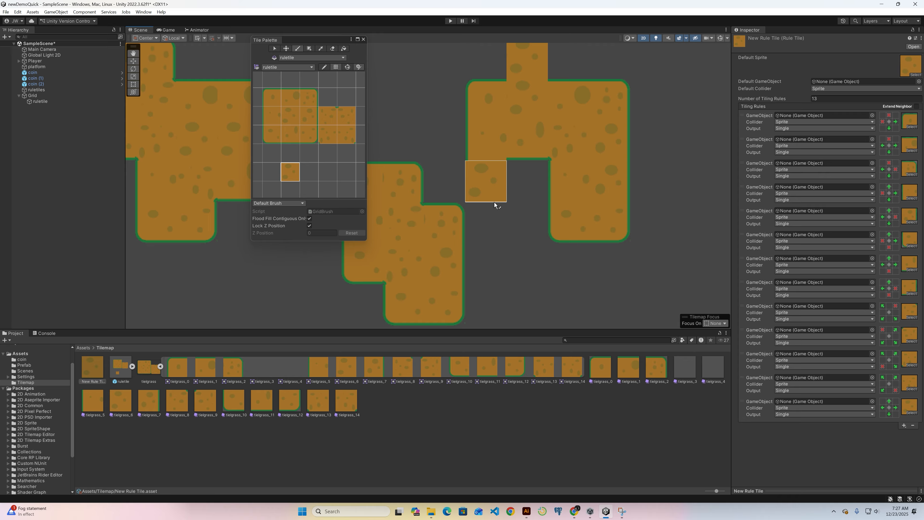
{"action": "left_click_drag", "start_coordinate": [494, 202], "coordinate": [490, 214]}
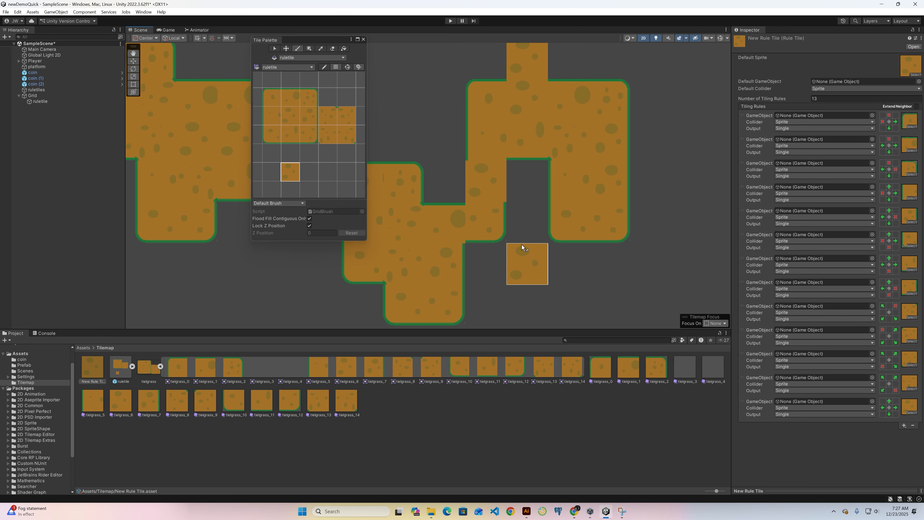
{"action": "left_click", "coordinate": [519, 175]}
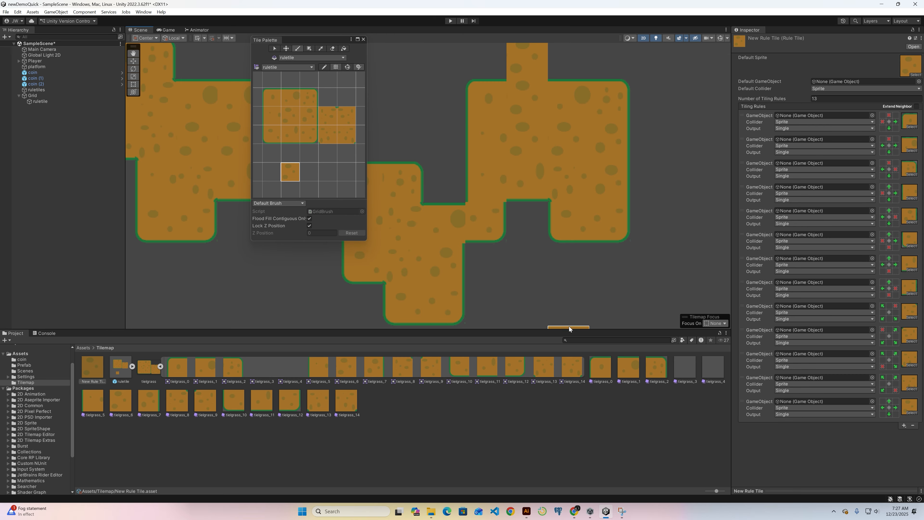
{"action": "left_click", "coordinate": [469, 206]}
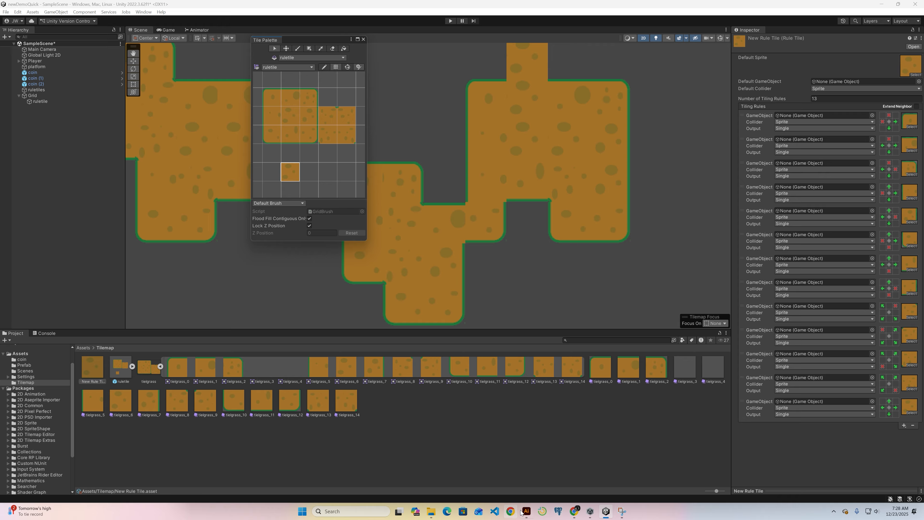
Look at the grass tileset artwork in Illustrator, return to Unity and select an empty grid cell
{"action": "mouse_move", "coordinate": [526, 509]}
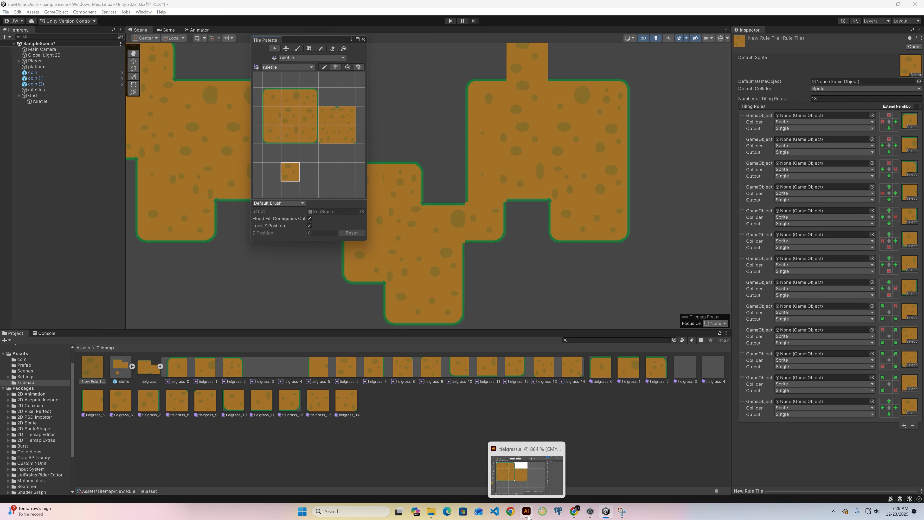
{"action": "left_click", "coordinate": [526, 510]}
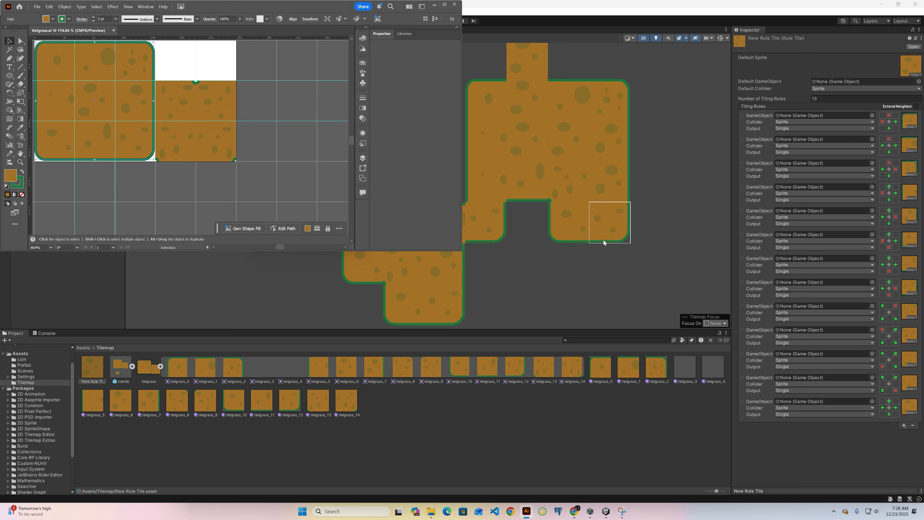
{"action": "left_click", "coordinate": [681, 257]}
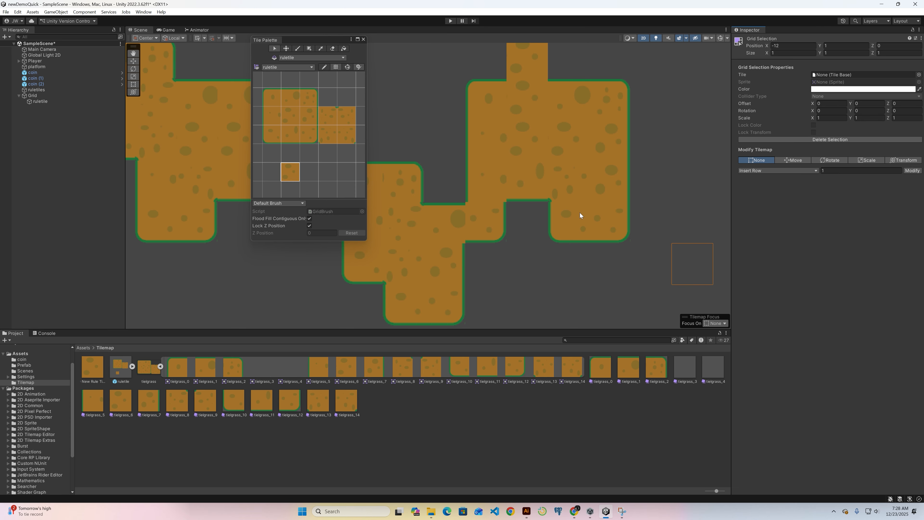
{"action": "left_click", "coordinate": [593, 268]}
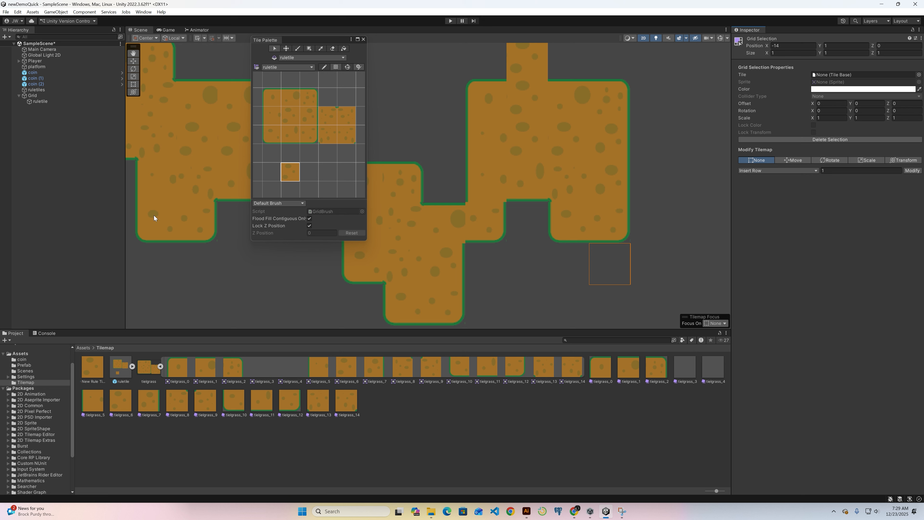
Paint more rule tiles below the platform, leaving one piece that touches its neighbour only diagonally
{"action": "left_click", "coordinate": [297, 49]}
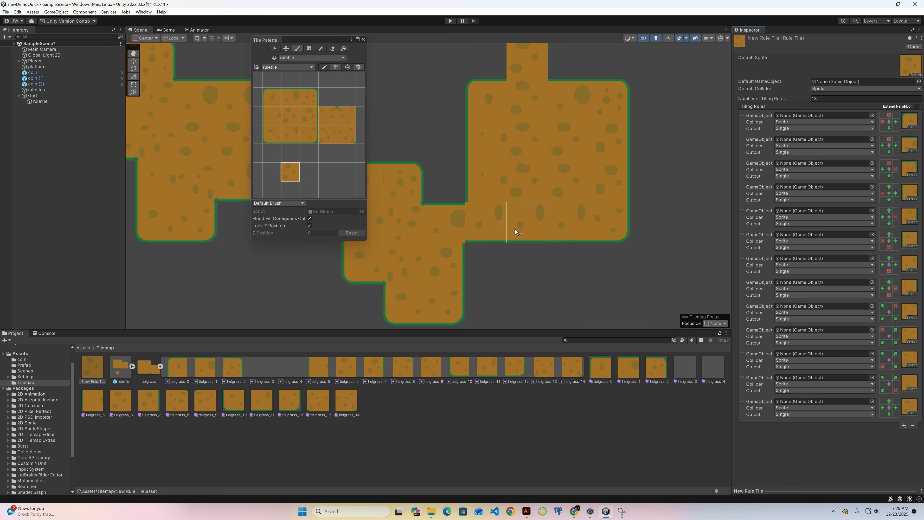
{"action": "left_click", "coordinate": [563, 273]}
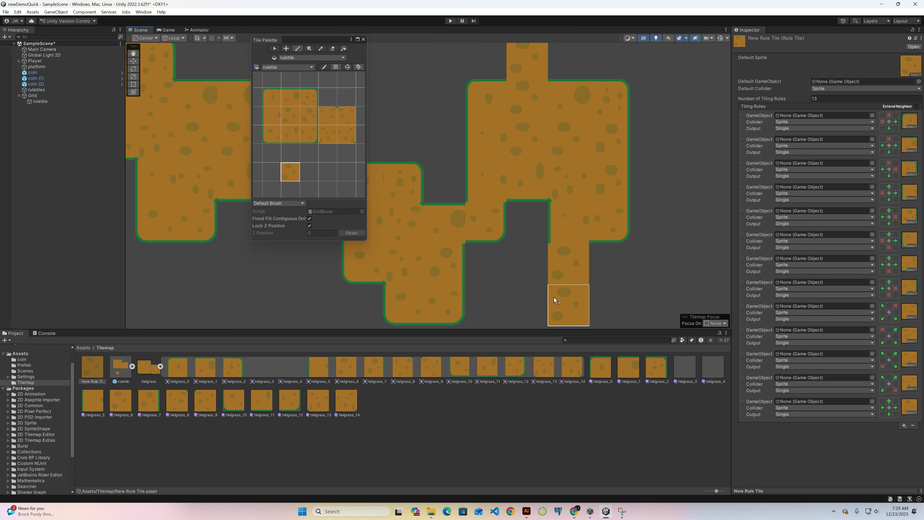
{"action": "left_click", "coordinate": [539, 295]}
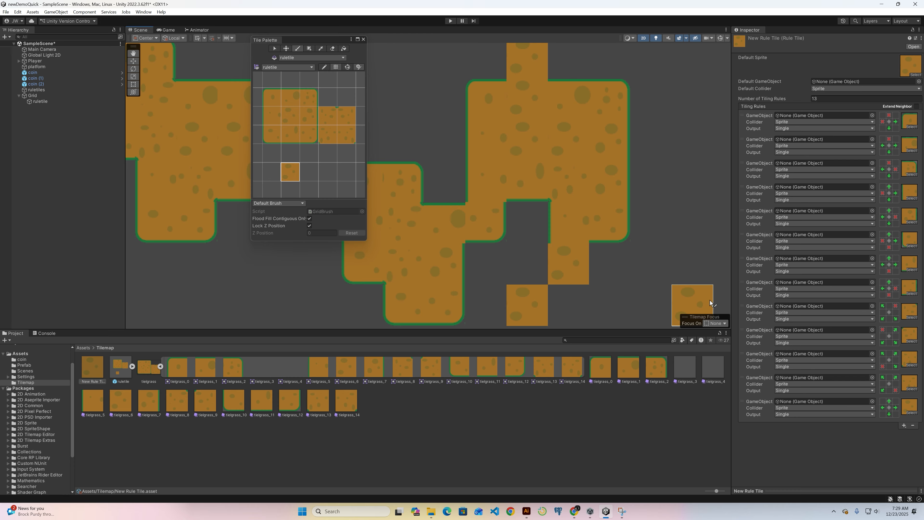
{"action": "left_click_drag", "start_coordinate": [614, 285], "coordinate": [599, 250]}
{"action": "left_click", "coordinate": [517, 305]}
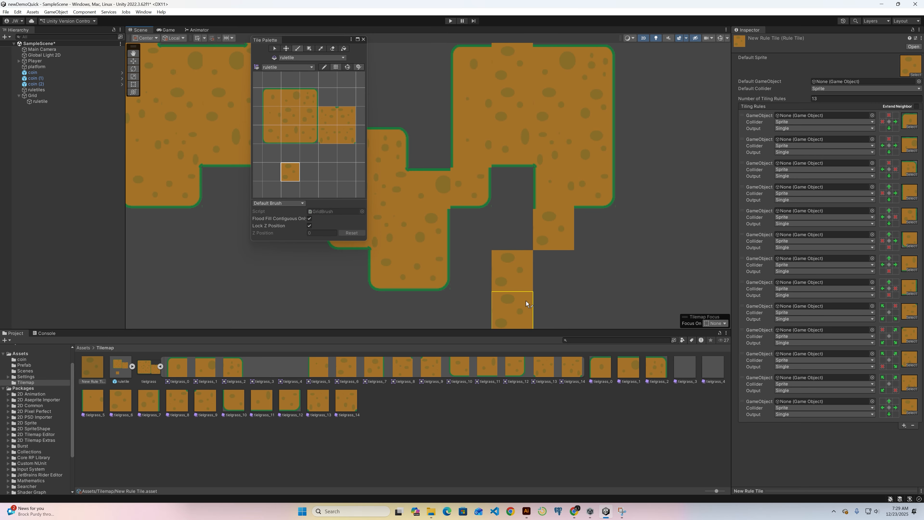
{"action": "left_click", "coordinate": [487, 303]}
{"action": "left_click", "coordinate": [489, 273]}
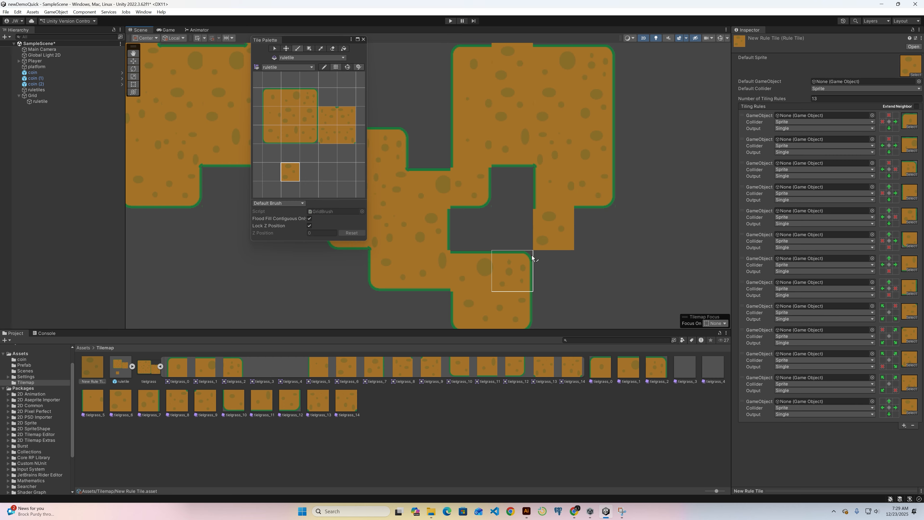
Undo the tile added at the lower right of the diagonal joint and paint one in its upper-left gap instead
{"action": "left_click", "coordinate": [537, 257]}
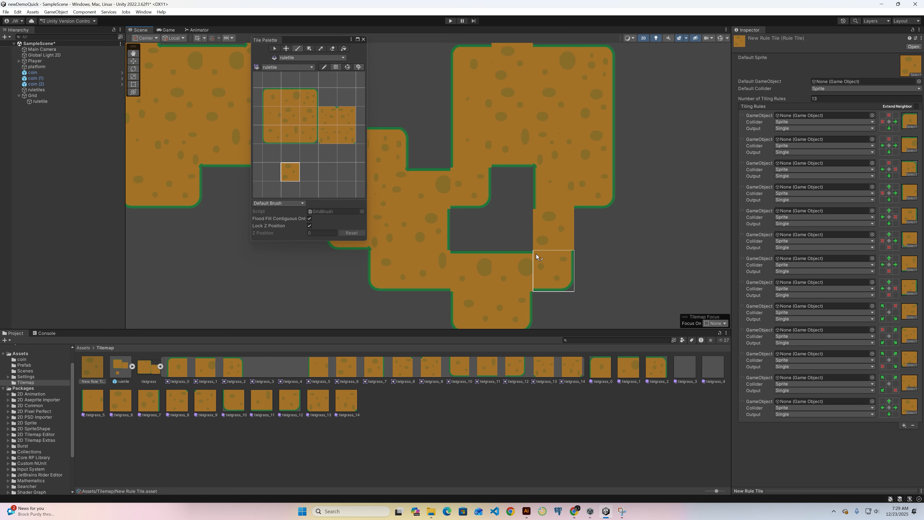
{"action": "key", "text": "ctrl+z"}
{"action": "left_click", "coordinate": [520, 239]}
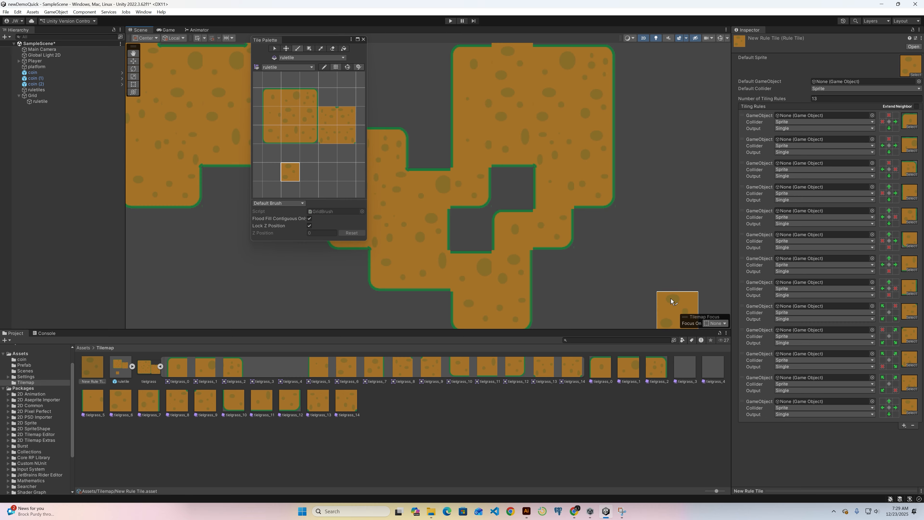
{"action": "left_click", "coordinate": [273, 46]}
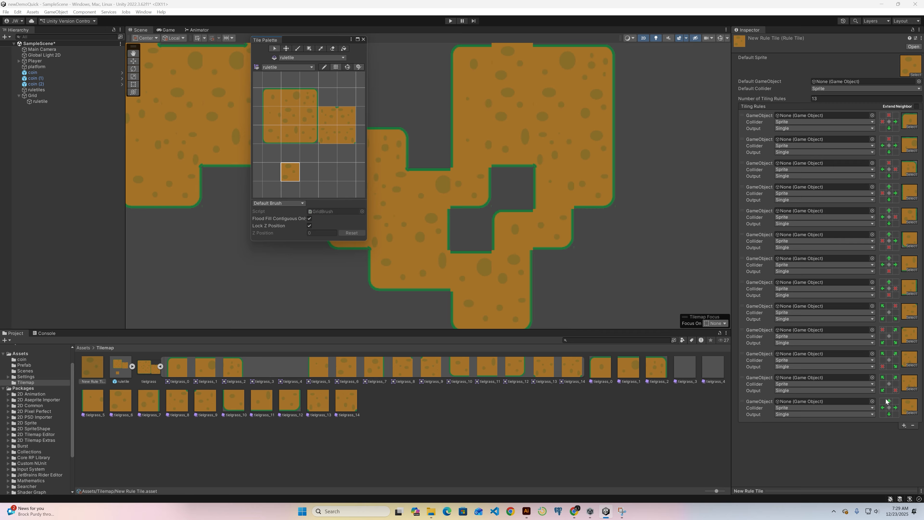
{"action": "left_click", "coordinate": [522, 222]}
{"action": "left_click", "coordinate": [499, 240]}
Switch to Illustrator with the grass tileset and maximise its window
{"action": "left_click", "coordinate": [525, 511]}
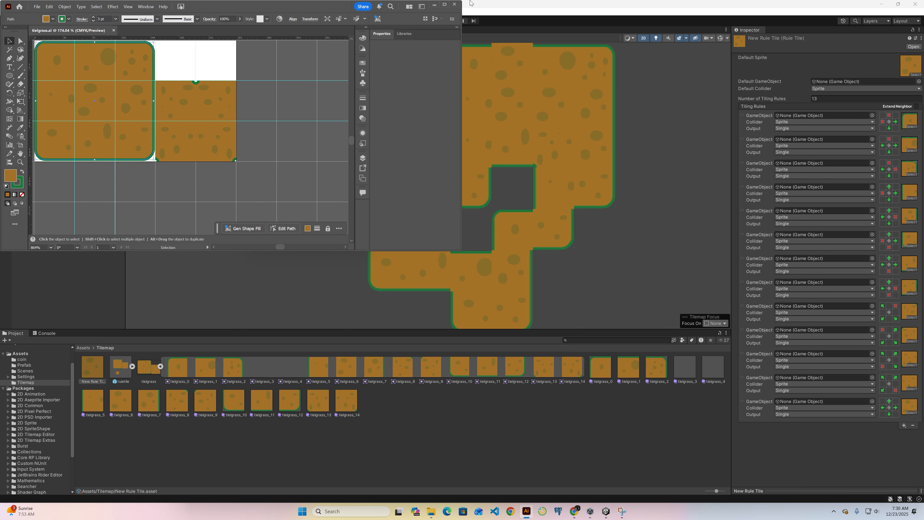
{"action": "left_click_drag", "start_coordinate": [313, 12], "coordinate": [345, 75]}
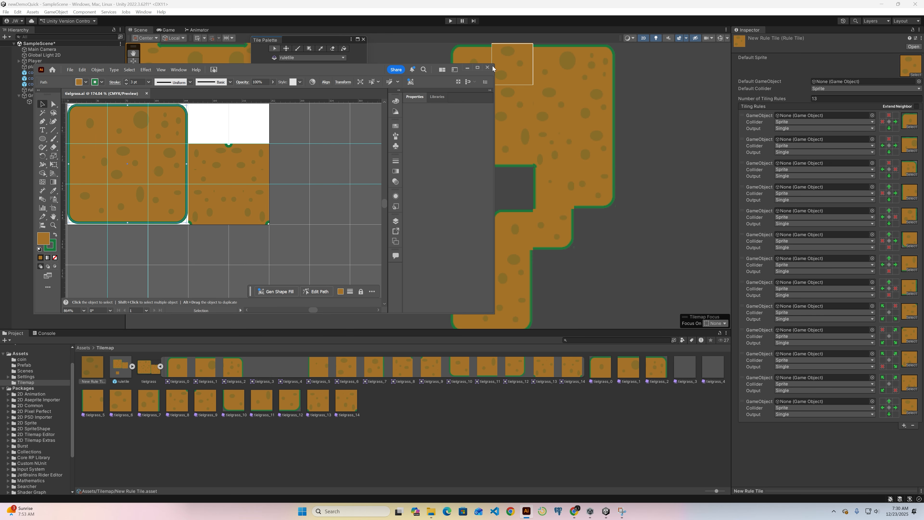
{"action": "left_click", "coordinate": [477, 68]}
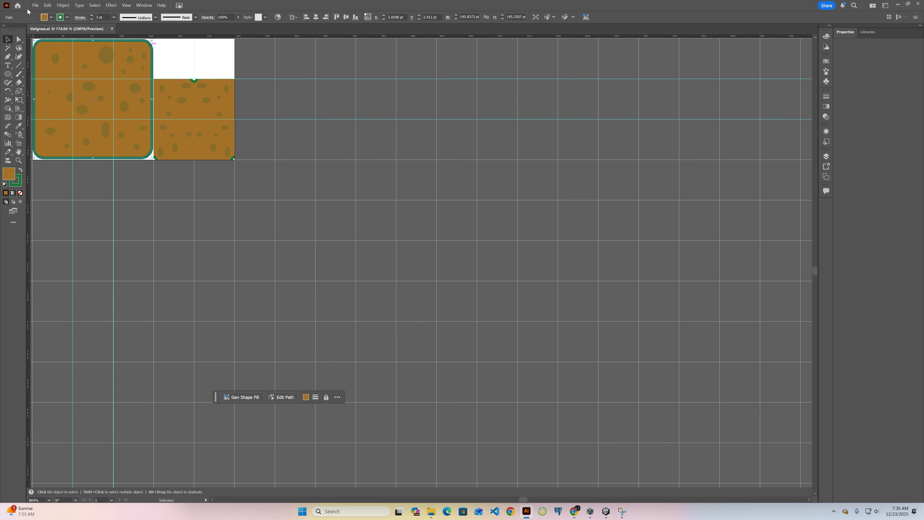
Create a new 250 × 150 px document with pixels as the unit and CMYK colour mode
{"action": "left_click", "coordinate": [35, 5]}
{"action": "left_click", "coordinate": [47, 14]}
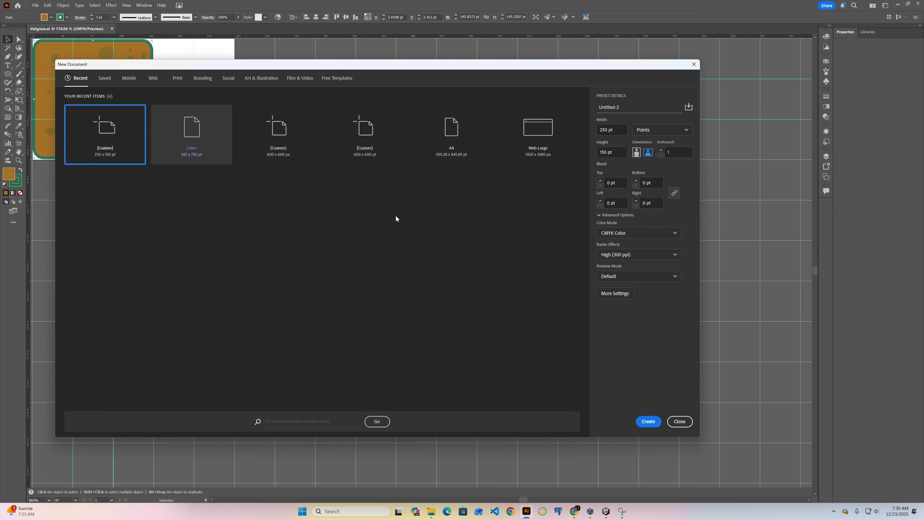
{"action": "left_click", "coordinate": [669, 130]}
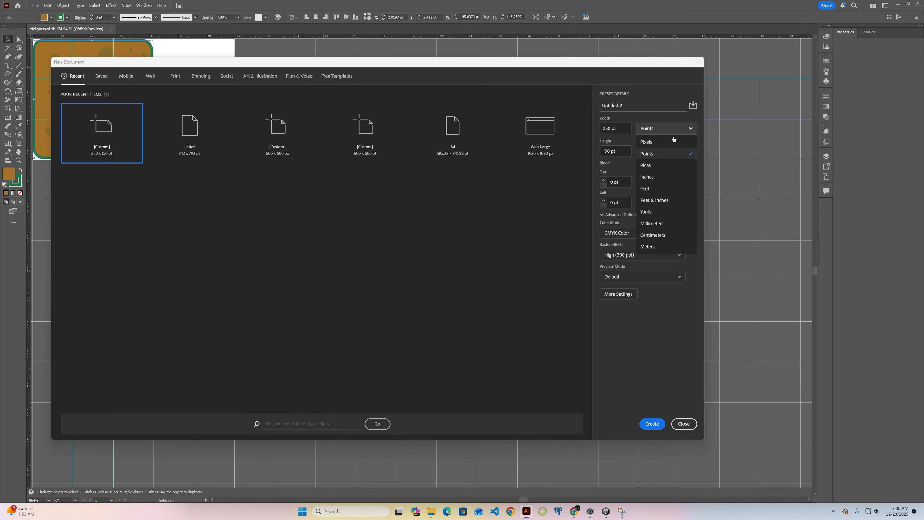
{"action": "left_click", "coordinate": [666, 138]}
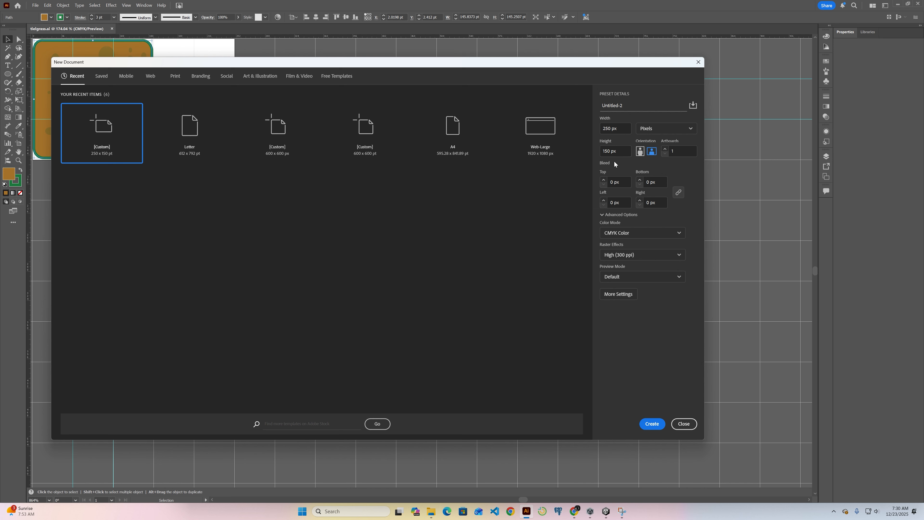
{"action": "left_click", "coordinate": [652, 423]}
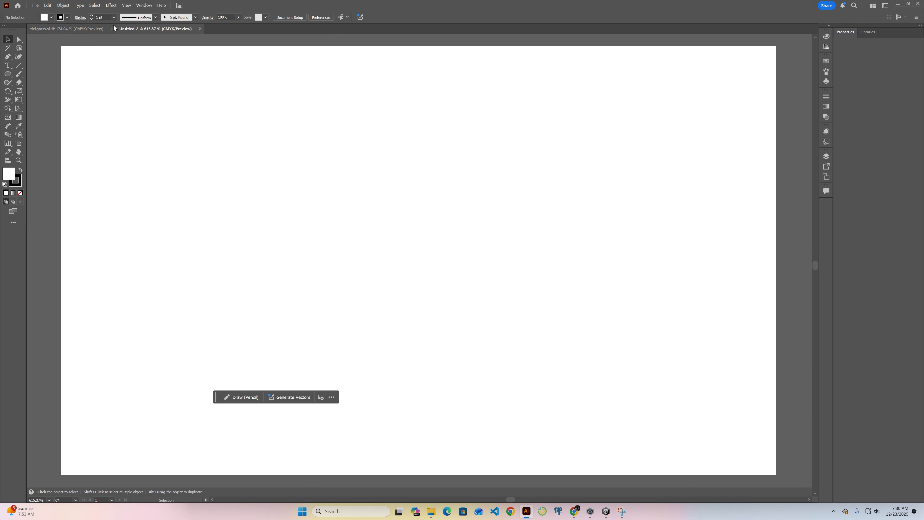
Show the rulers in the new blank document
{"action": "left_click", "coordinate": [127, 6]}
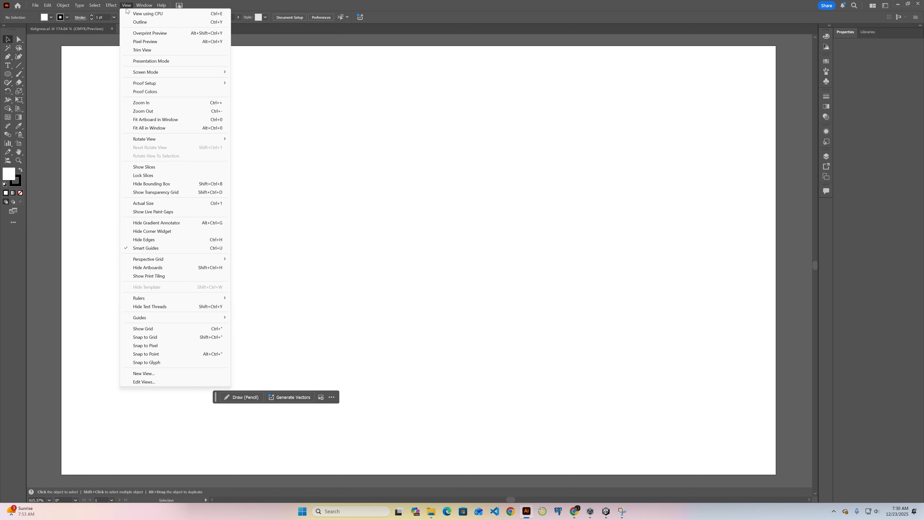
{"action": "mouse_move", "coordinate": [203, 301]}
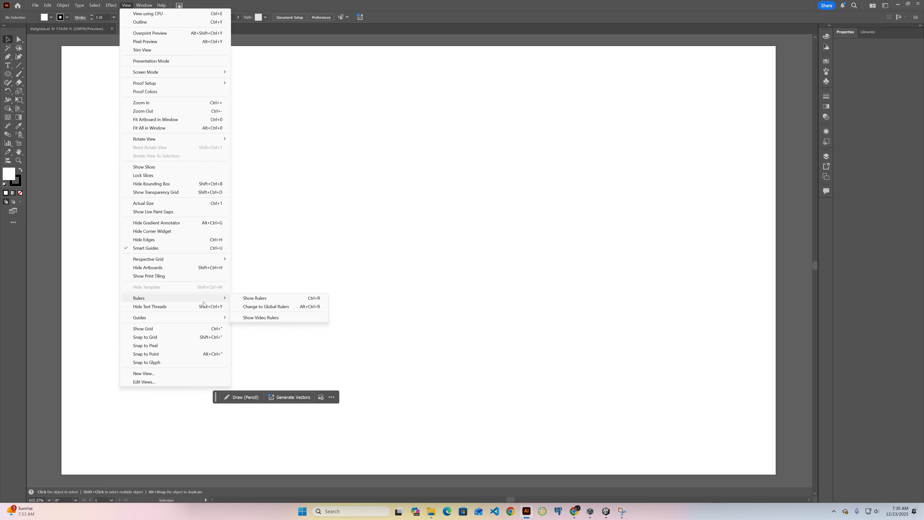
{"action": "left_click", "coordinate": [268, 301]}
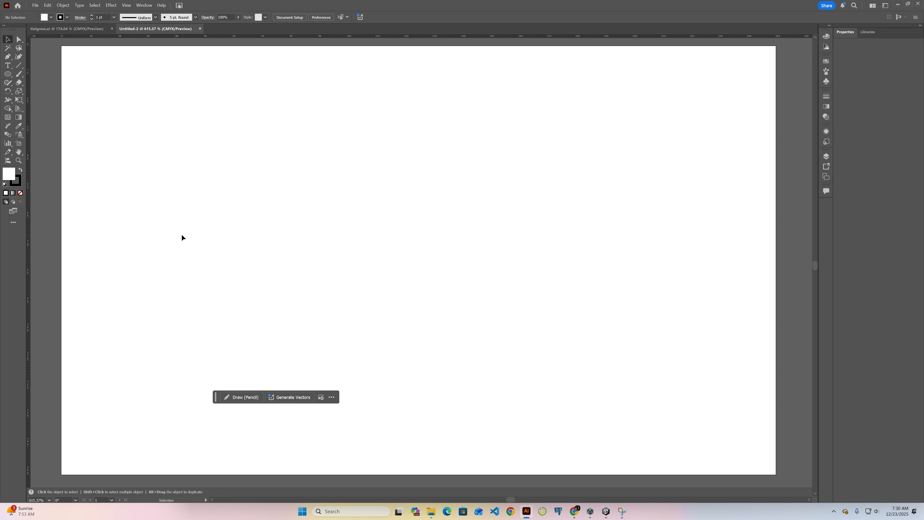
Set the guide colour to Light Red, with a gridline every 50 px and 1 subdivision
{"action": "left_click", "coordinate": [52, 7]}
{"action": "mouse_move", "coordinate": [93, 251]}
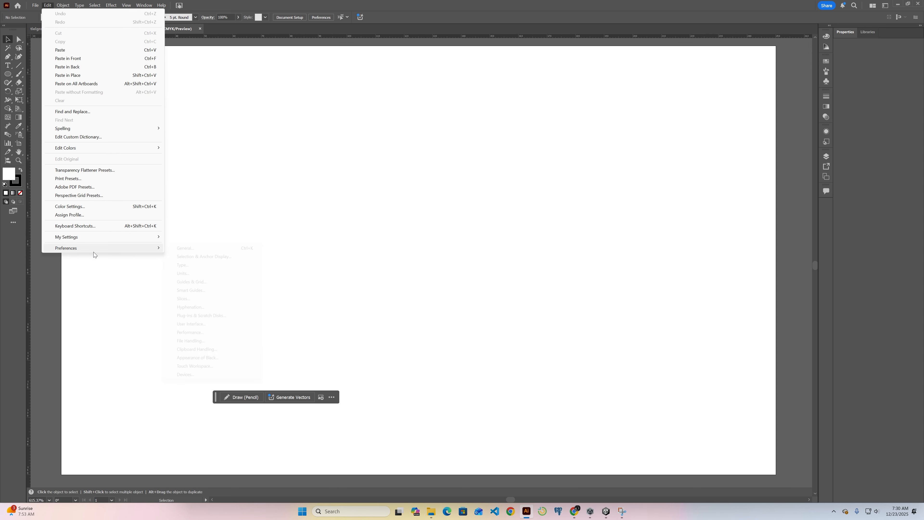
{"action": "mouse_move", "coordinate": [153, 250]}
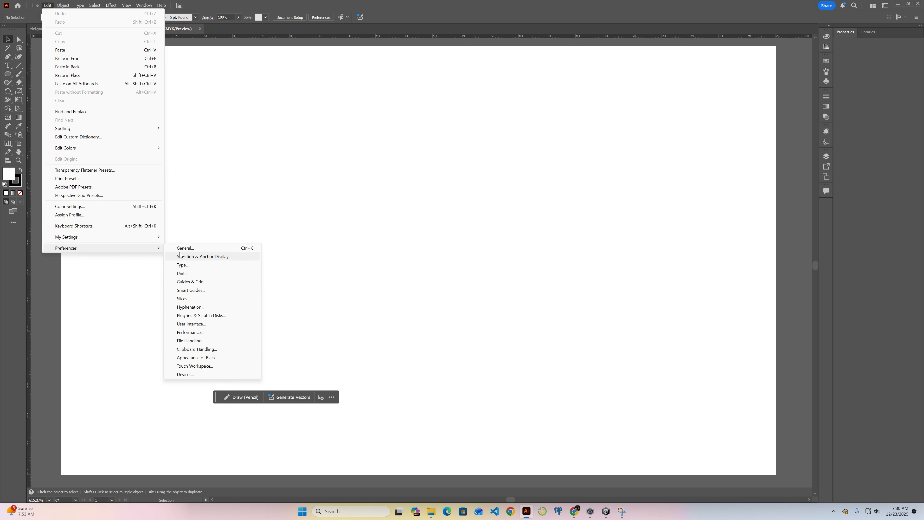
{"action": "left_click", "coordinate": [207, 284]}
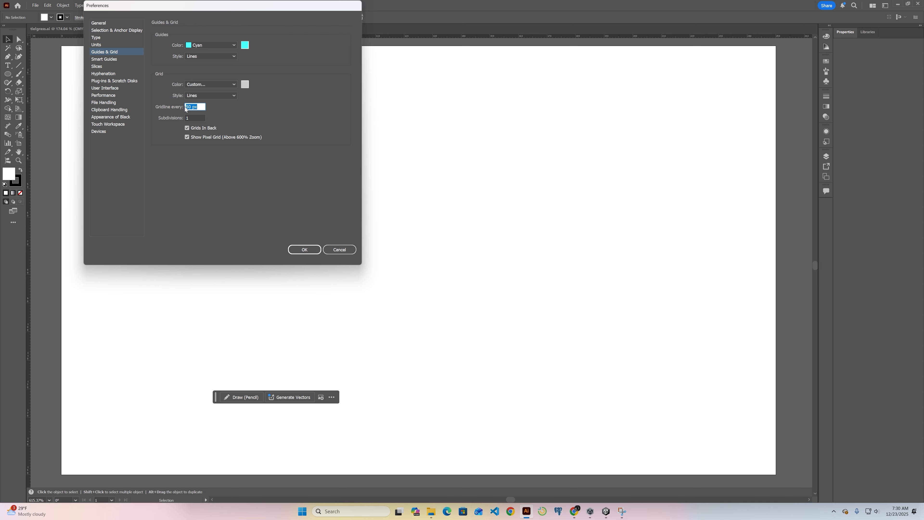
{"action": "double_click", "coordinate": [191, 117]}
{"action": "type", "text": "0"}
{"action": "left_click", "coordinate": [236, 46]}
{"action": "left_click", "coordinate": [208, 72]}
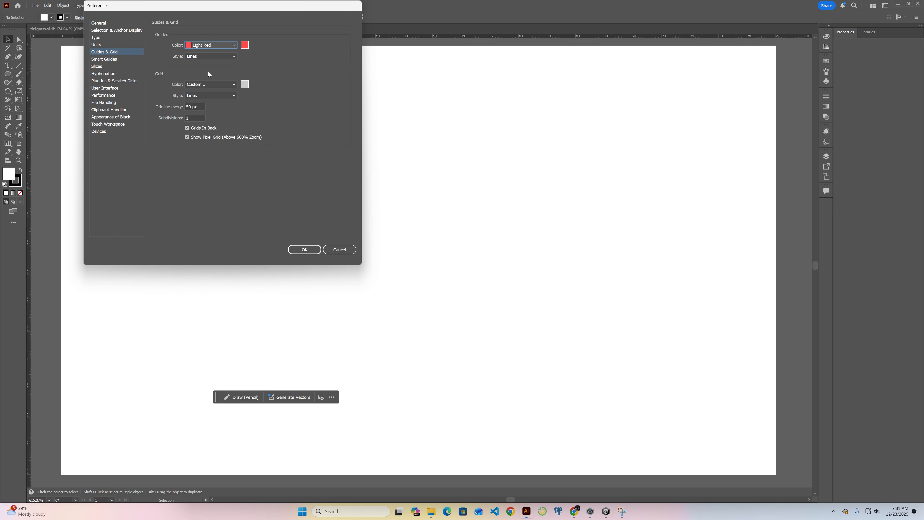
{"action": "left_click", "coordinate": [304, 250]}
Show the grid and place vertical guides on the gridlines at 50 px and 100 px
{"action": "left_click", "coordinate": [126, 6]}
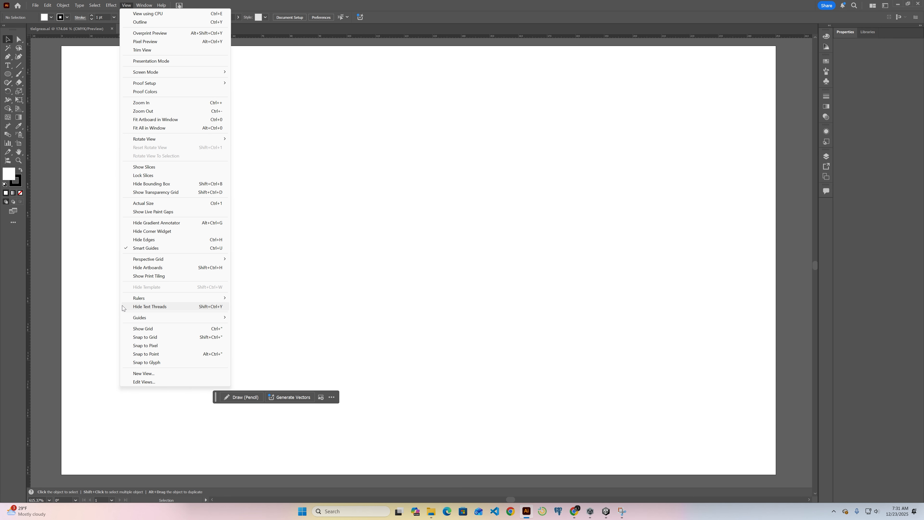
{"action": "left_click", "coordinate": [222, 329]}
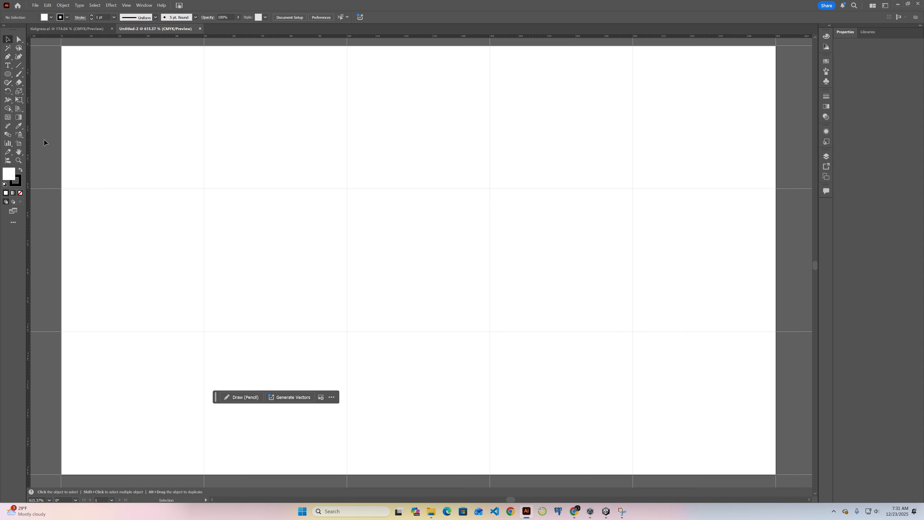
{"action": "left_click_drag", "start_coordinate": [29, 139], "coordinate": [204, 145]}
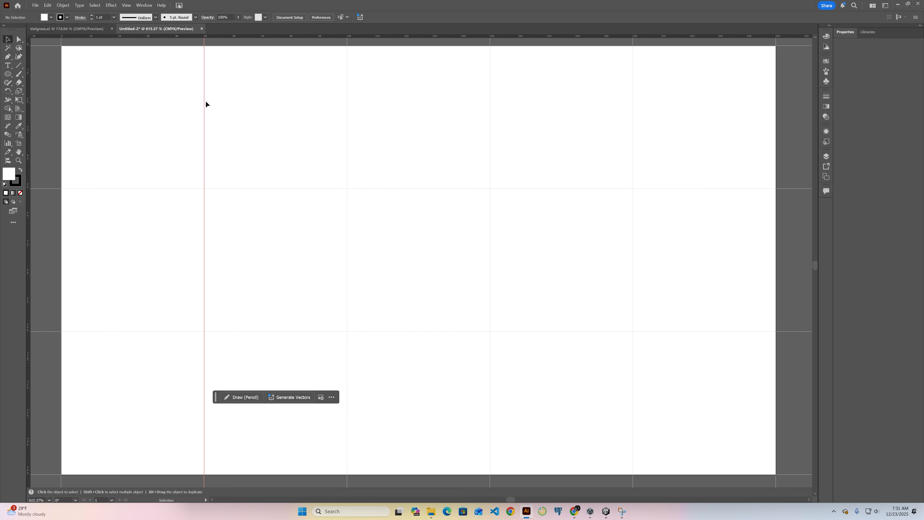
{"action": "left_click_drag", "start_coordinate": [30, 130], "coordinate": [347, 129]}
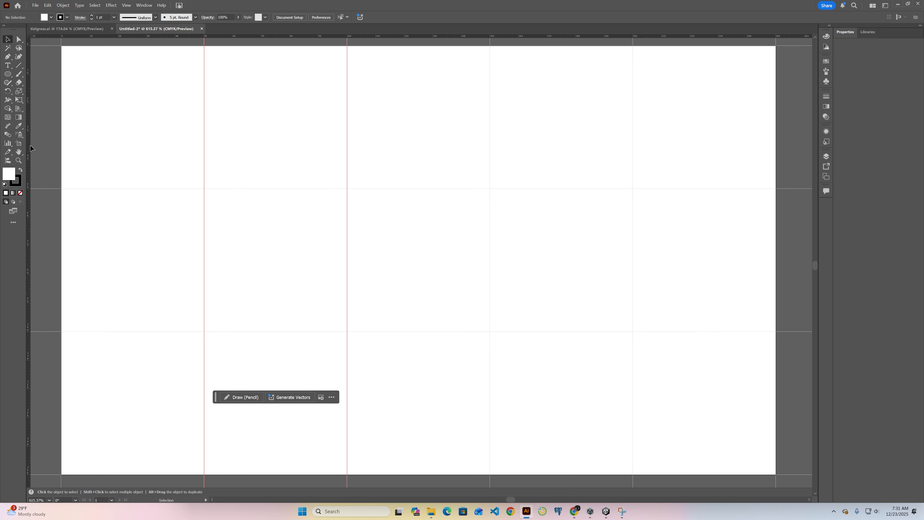
Turn on Snap to Grid and add the remaining guides: vertical at 150 and 200 px, horizontal at 50 and 100 px
{"action": "left_click", "coordinate": [128, 6]}
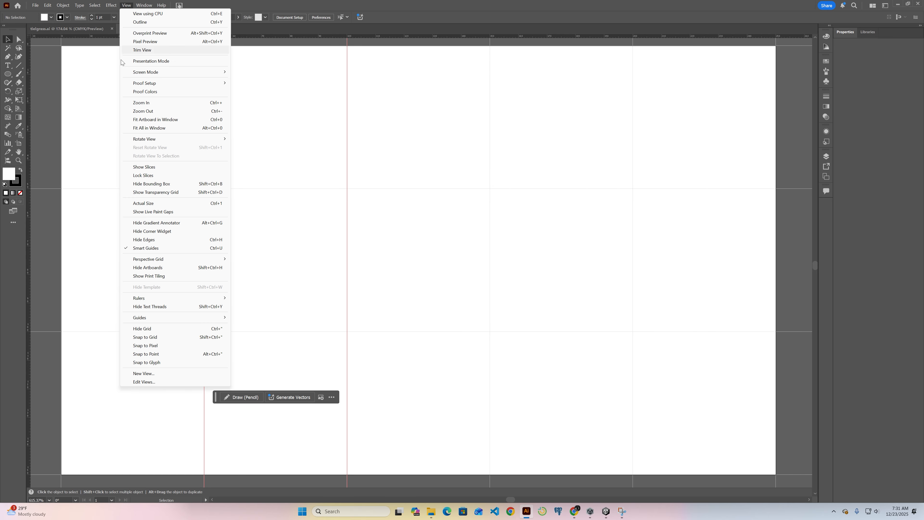
{"action": "left_click", "coordinate": [148, 337]}
{"action": "left_click_drag", "start_coordinate": [29, 252], "coordinate": [220, 241]}
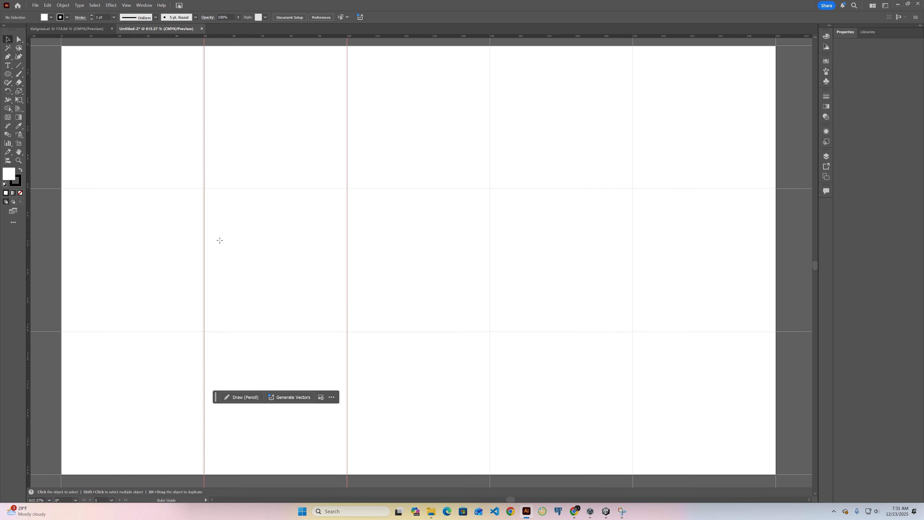
{"action": "left_click_drag", "start_coordinate": [487, 243], "coordinate": [490, 244]}
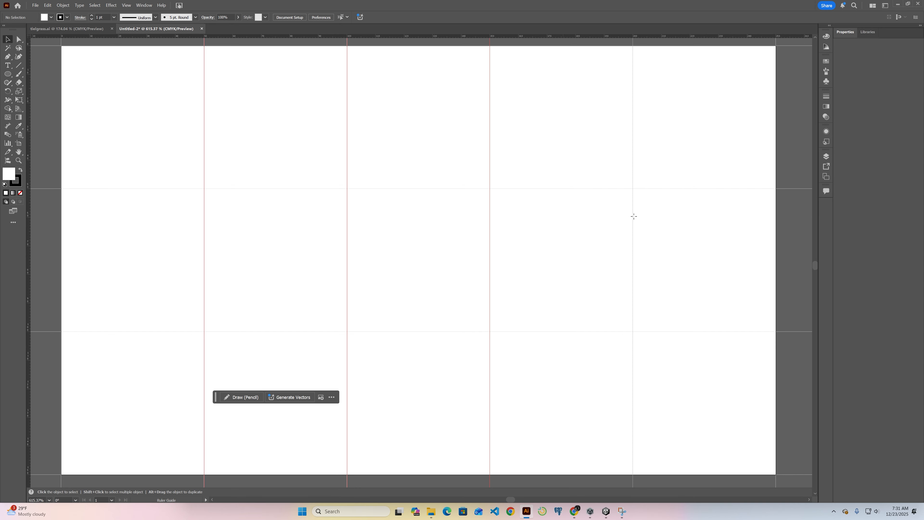
{"action": "left_click_drag", "start_coordinate": [634, 216], "coordinate": [633, 216]}
{"action": "left_click_drag", "start_coordinate": [372, 35], "coordinate": [378, 184]}
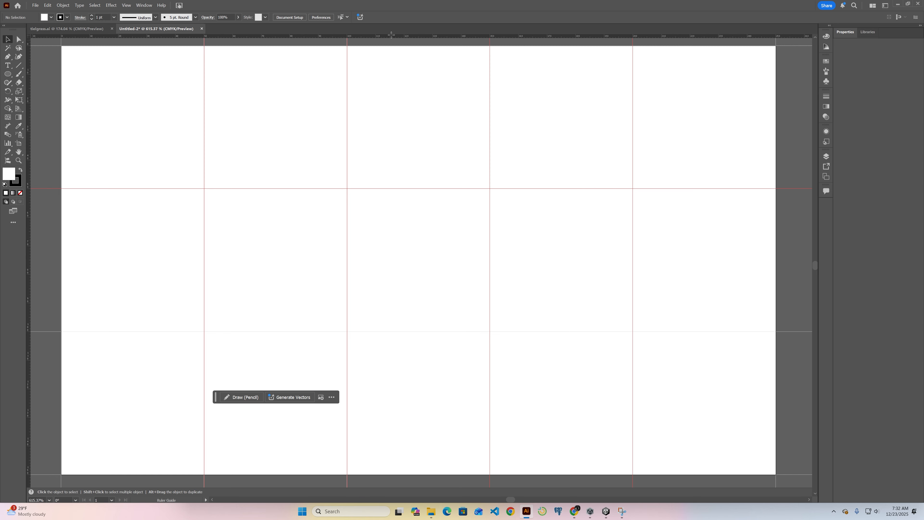
{"action": "left_click_drag", "start_coordinate": [391, 35], "coordinate": [383, 330]}
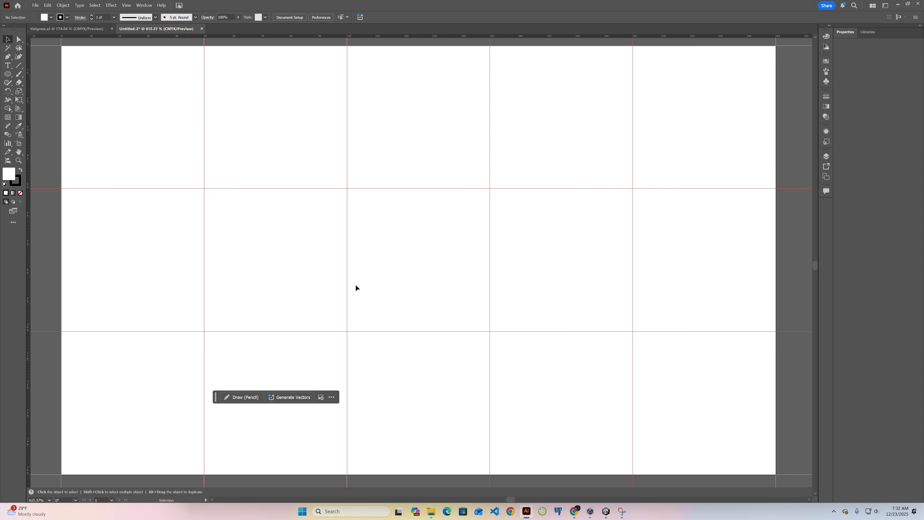
Review the options for hiding and locking guides and check that the placed guides cannot be moved
{"action": "left_click", "coordinate": [127, 6]}
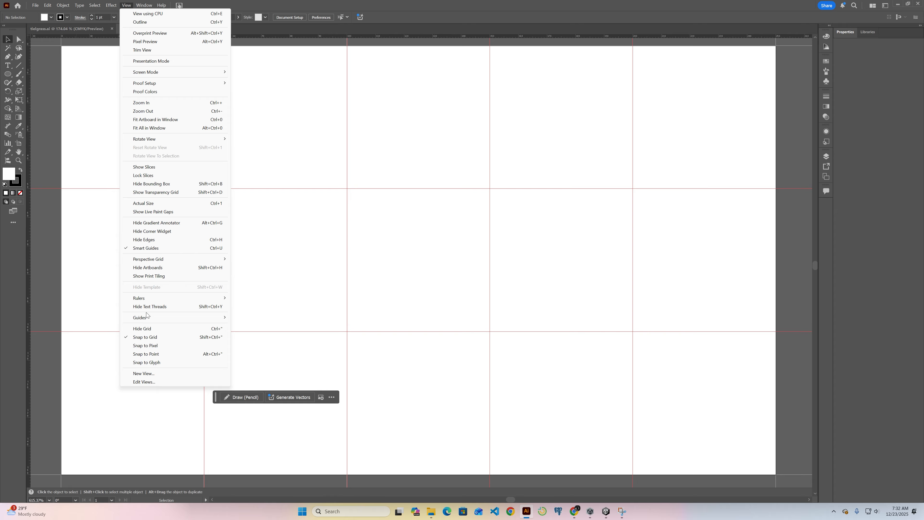
{"action": "mouse_move", "coordinate": [179, 318]}
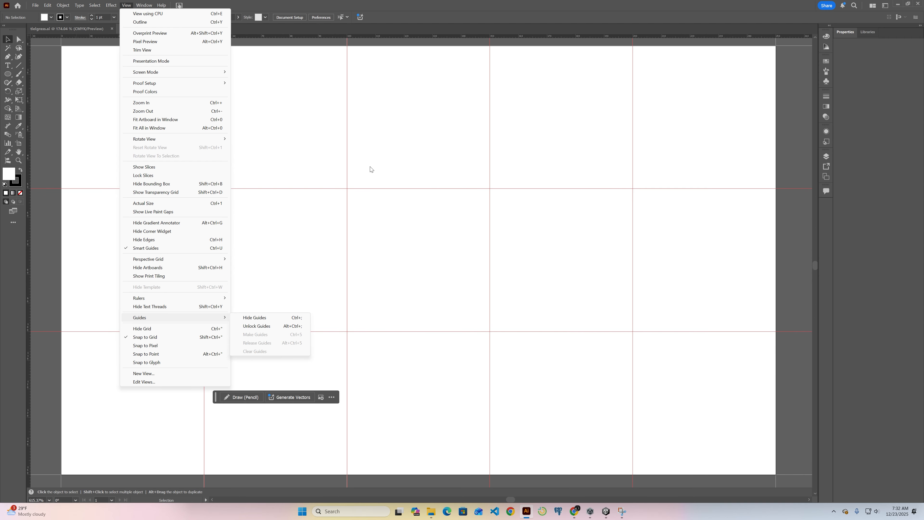
{"action": "left_click", "coordinate": [319, 153]}
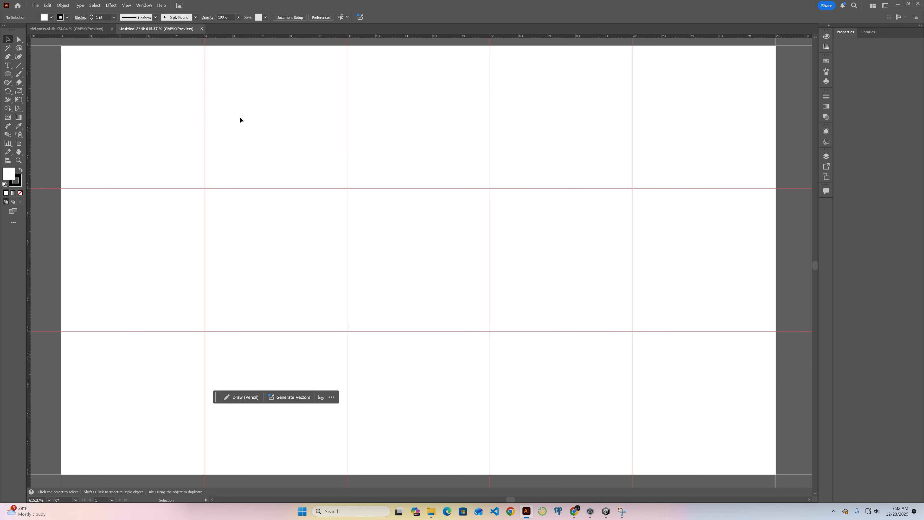
{"action": "left_click_drag", "start_coordinate": [111, 110], "coordinate": [267, 219]}
{"action": "mouse_move", "coordinate": [221, 108]}
{"action": "left_mouse_down"}
{"action": "mouse_move", "coordinate": [224, 132]}
{"action": "mouse_move", "coordinate": [228, 99]}
{"action": "left_mouse_up"}
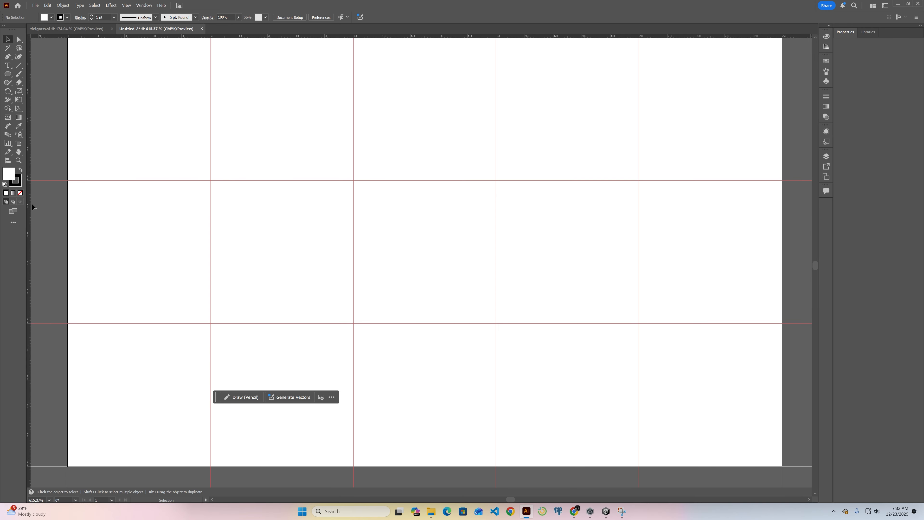
{"action": "left_click_drag", "start_coordinate": [150, 116], "coordinate": [144, 159]}
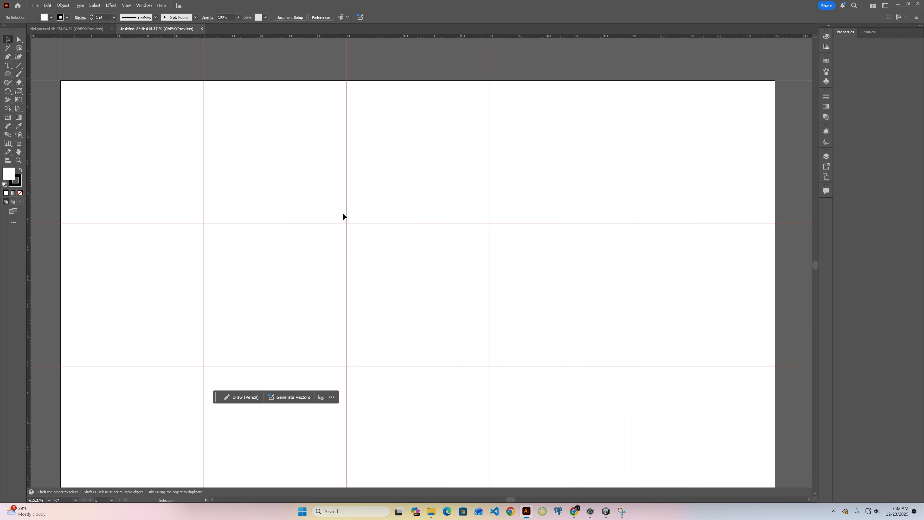
Switch to the Unity editor to look at the painted grass tiles, and return to the Illustrator document
{"action": "left_click", "coordinate": [590, 511]}
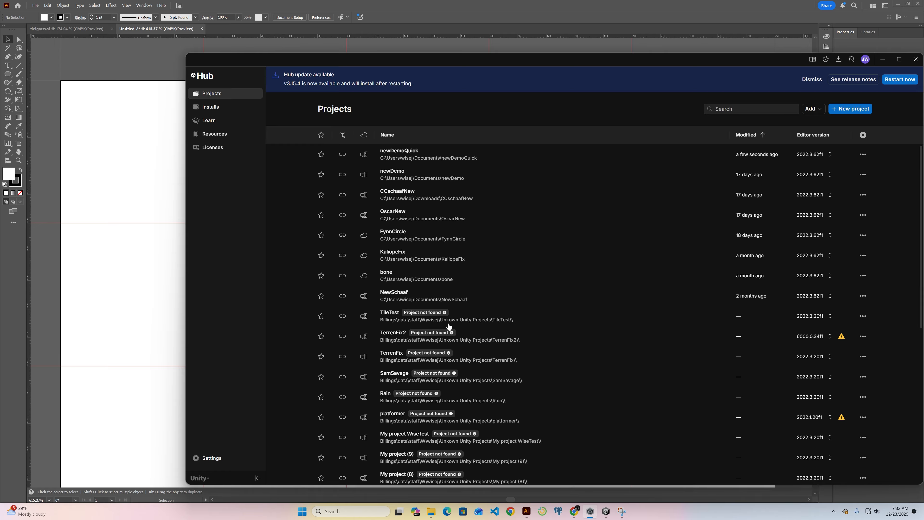
{"action": "left_click", "coordinate": [606, 511]}
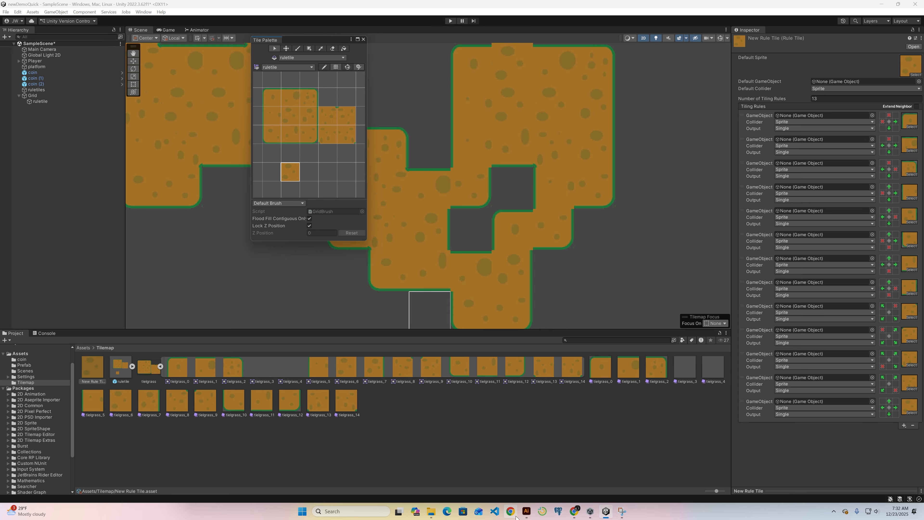
{"action": "left_click", "coordinate": [527, 511]}
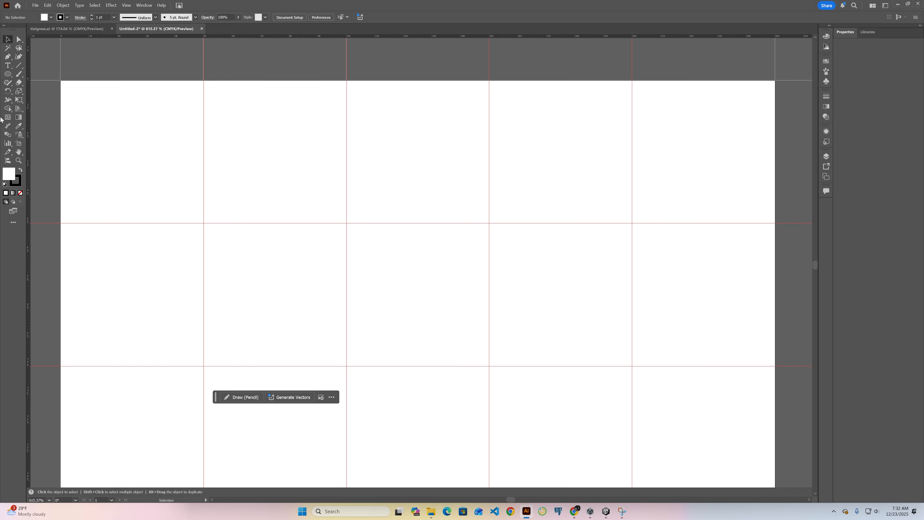
Start a Pen tool path at the first tile's corner and set the fill colour to #AAAAAA
{"action": "left_click", "coordinate": [8, 57]}
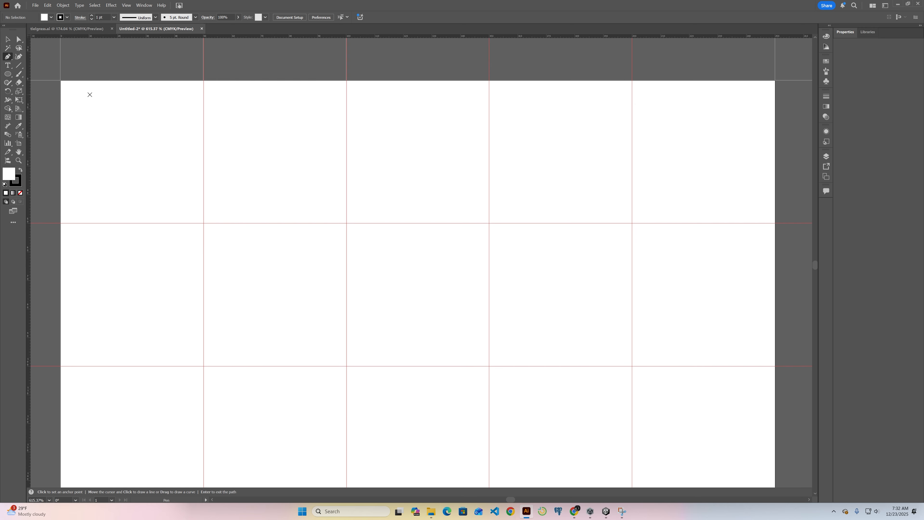
{"action": "left_click", "coordinate": [94, 94]}
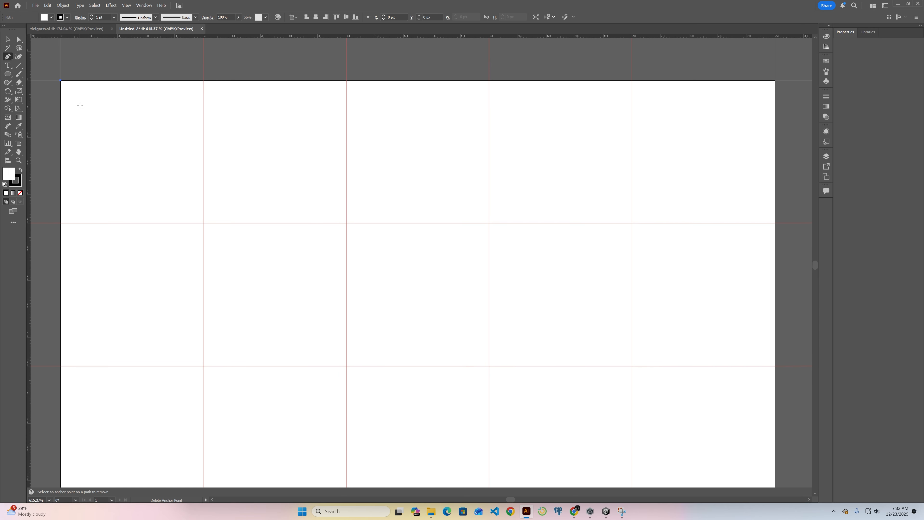
{"action": "double_click", "coordinate": [9, 174]}
{"action": "type", "text": "aaaaaa"}
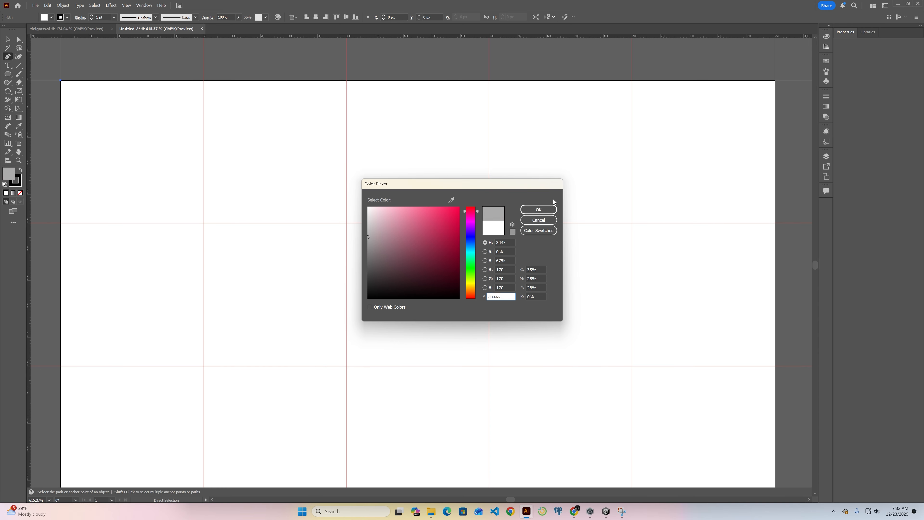
{"action": "left_click", "coordinate": [544, 211]}
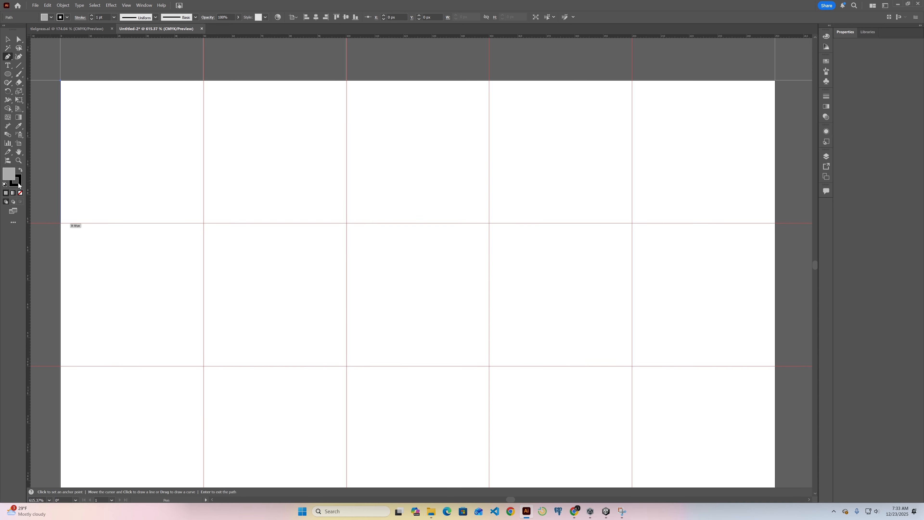
Undo the anchor points snapped to the first tile's corners and turn off Snap to Grid
{"action": "key", "text": "minus"}
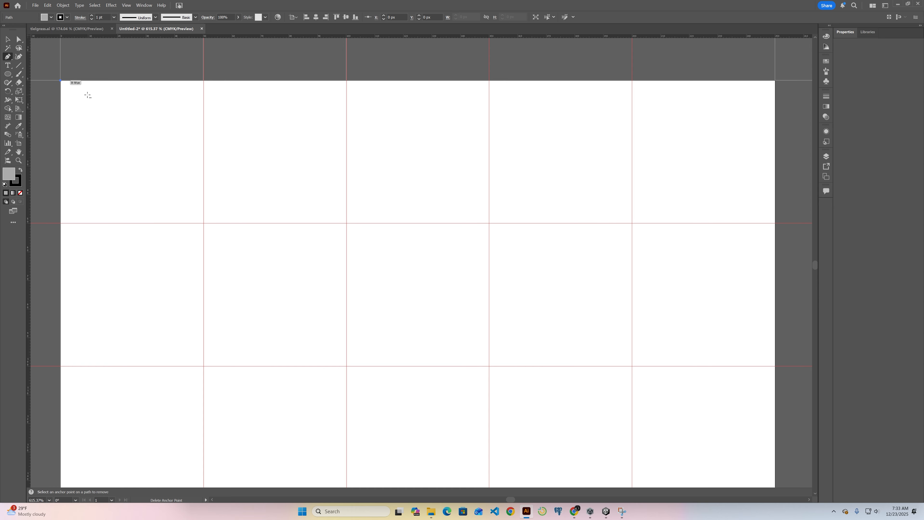
{"action": "key", "text": "ctrl+z"}
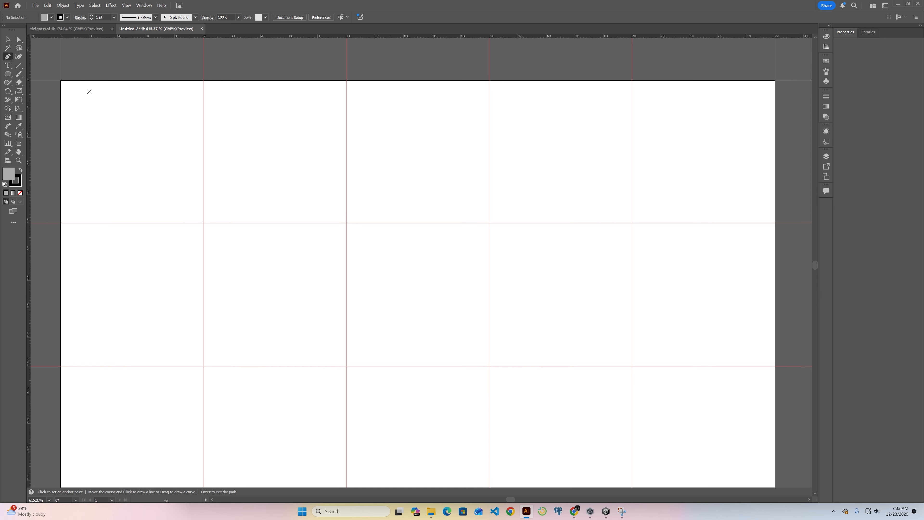
{"action": "left_click", "coordinate": [125, 5]}
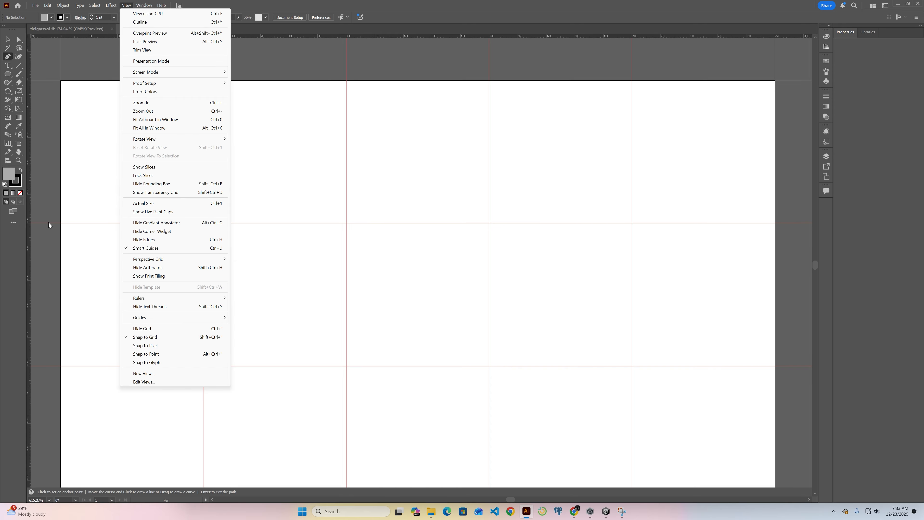
{"action": "left_click", "coordinate": [149, 339]}
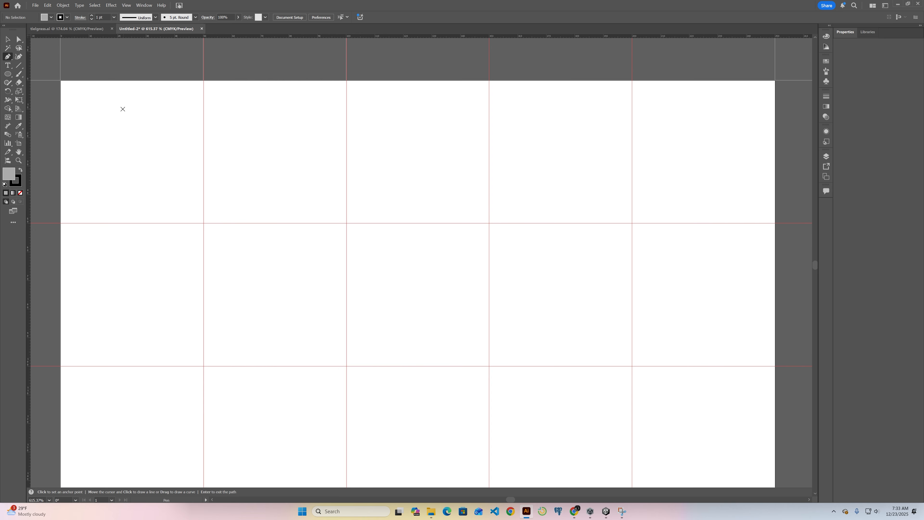
Draw the left half of a skull outline with the Pen tool in the first tile, from about (22, 10) px to (23, 27) px
{"action": "left_click", "coordinate": [122, 109]}
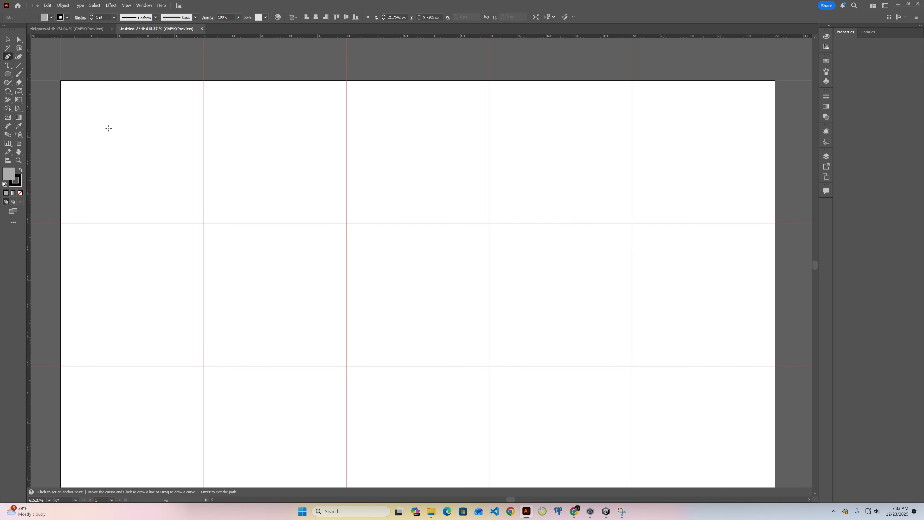
{"action": "mouse_move", "coordinate": [114, 146]}
{"action": "left_mouse_down"}
{"action": "mouse_move", "coordinate": [102, 138]}
{"action": "mouse_move", "coordinate": [119, 142]}
{"action": "mouse_move", "coordinate": [117, 159]}
{"action": "left_mouse_up"}
{"action": "left_click", "coordinate": [109, 129]}
{"action": "left_click", "coordinate": [120, 146]}
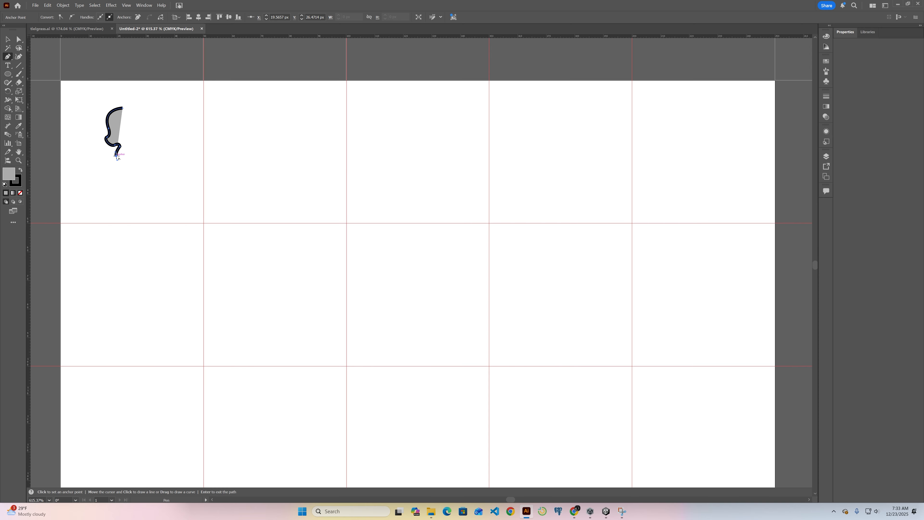
{"action": "left_click_drag", "start_coordinate": [126, 159], "coordinate": [130, 159]}
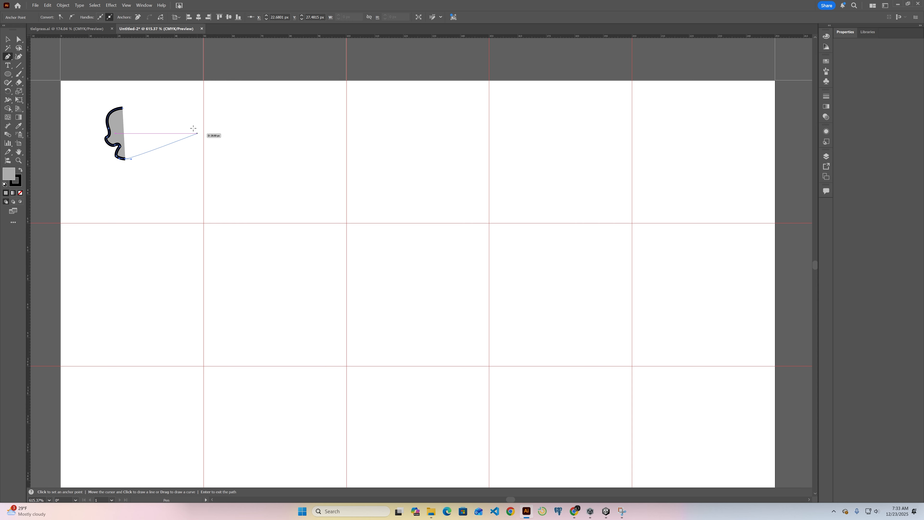
Move the half-skull's upper end anchor to about X 23 px, Y 9.5 px, directly above its lower end anchor
{"action": "left_click", "coordinate": [7, 39]}
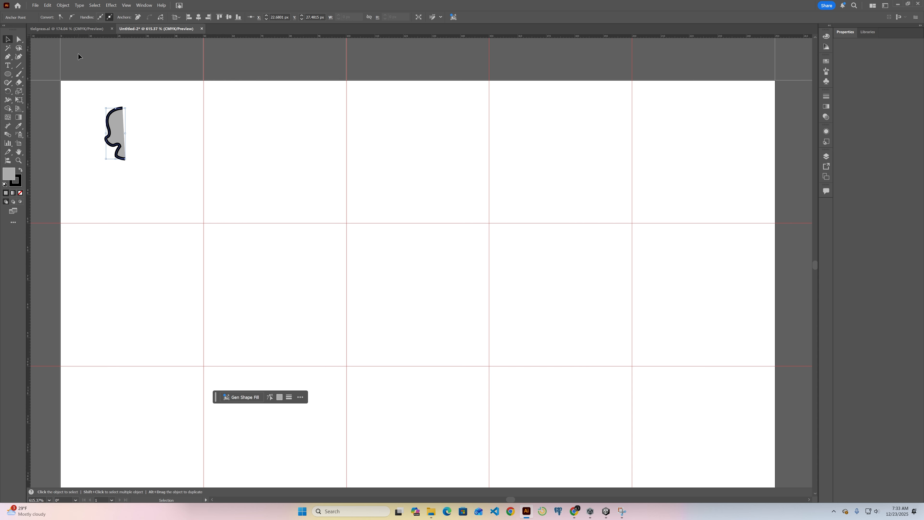
{"action": "left_click", "coordinate": [150, 123]}
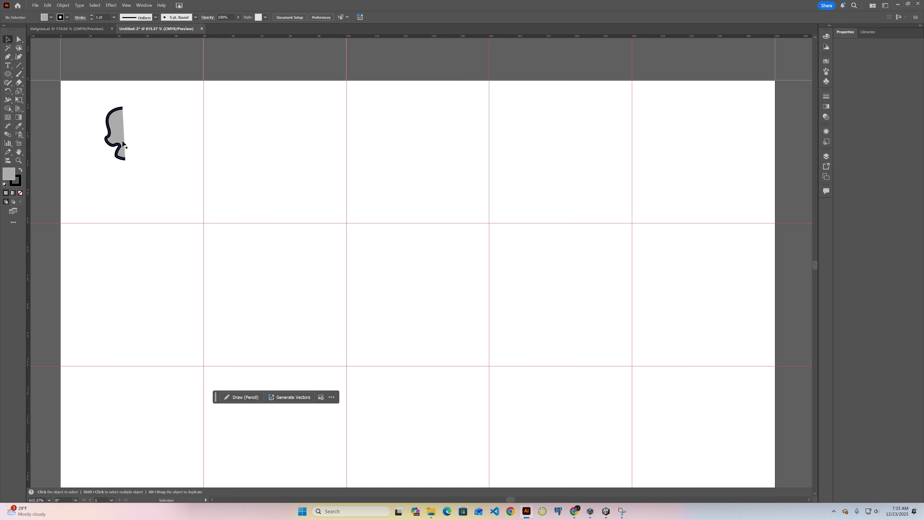
{"action": "key", "text": "a"}
{"action": "left_click_drag", "start_coordinate": [122, 107], "coordinate": [127, 110]}
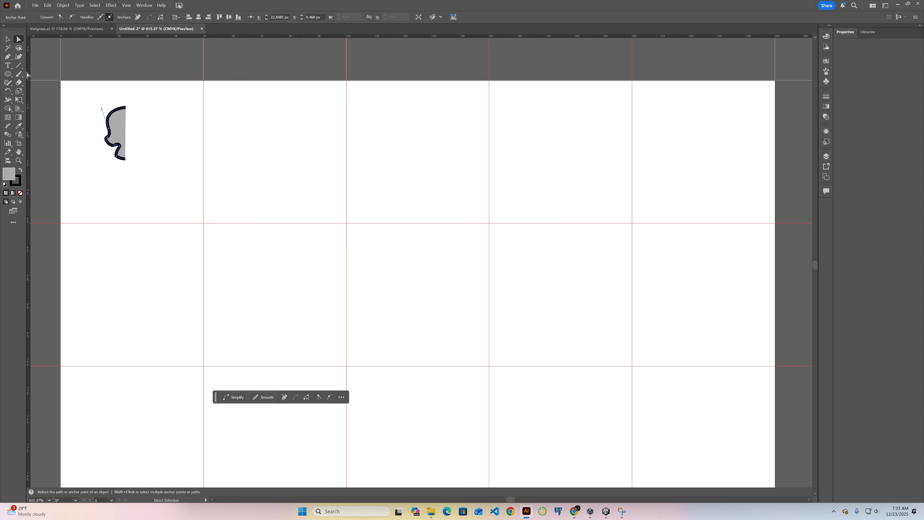
Add a vertical guide along the half-skull's straight edge at about X 23 px and deselect the path
{"action": "left_click_drag", "start_coordinate": [27, 75], "coordinate": [126, 79]}
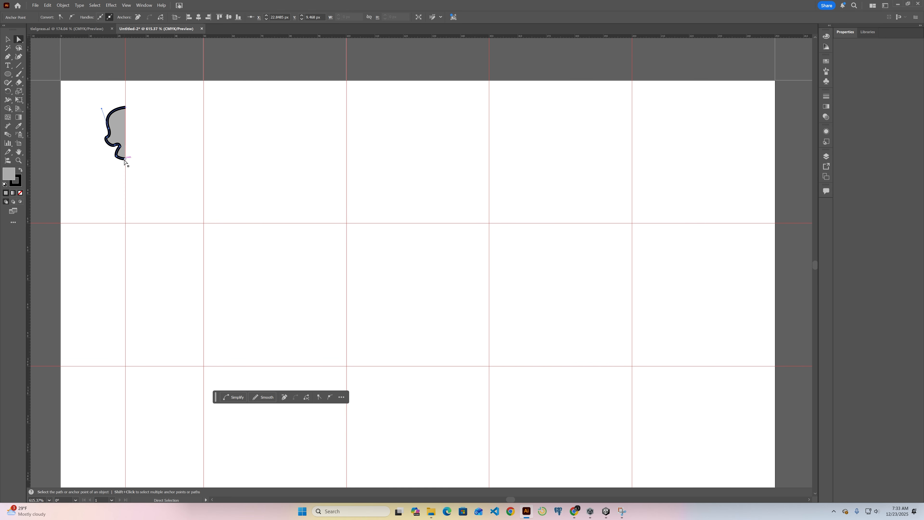
{"action": "left_click", "coordinate": [7, 39]}
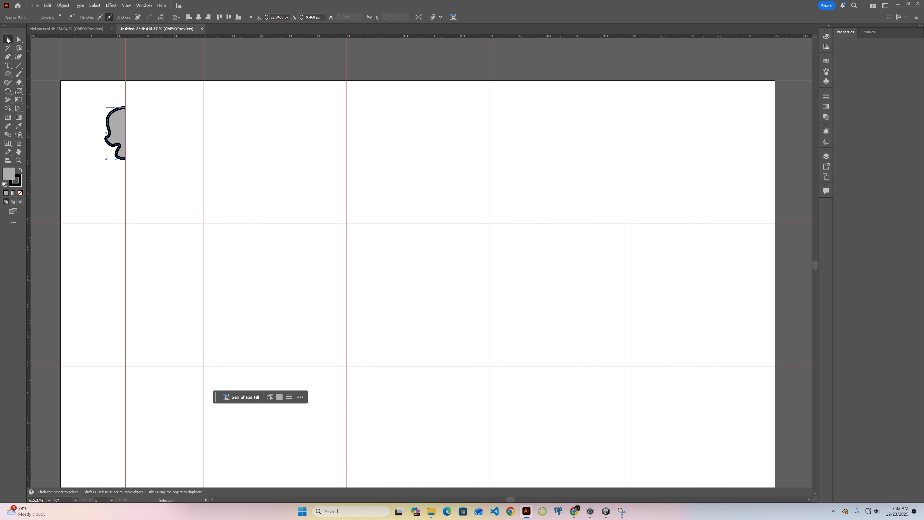
{"action": "left_click", "coordinate": [193, 144]}
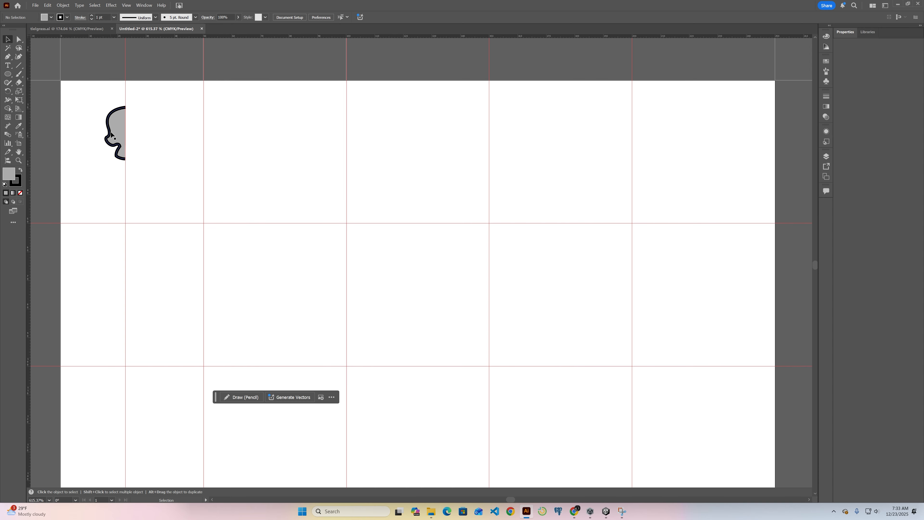
Draw an angry eye socket about 4.3 × 4.1 px inside the half-skull with the Pencil tool, with black fill and no stroke
{"action": "key", "text": "n"}
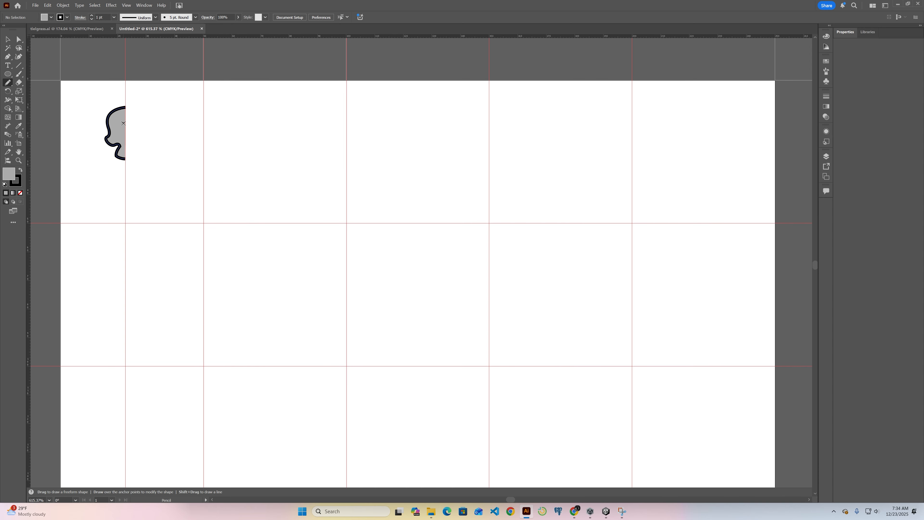
{"action": "mouse_move", "coordinate": [124, 123]}
{"action": "left_mouse_down"}
{"action": "mouse_move", "coordinate": [110, 126]}
{"action": "mouse_move", "coordinate": [125, 134]}
{"action": "mouse_move", "coordinate": [123, 123]}
{"action": "left_mouse_up"}
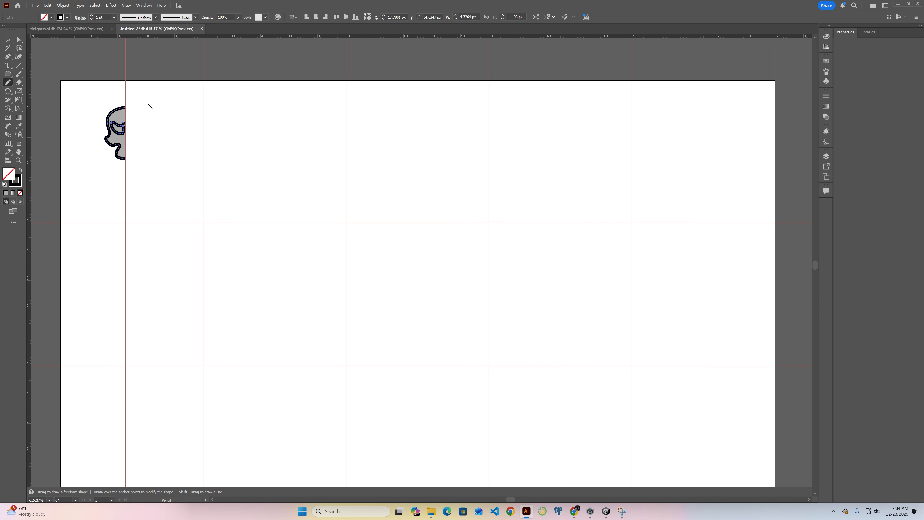
{"action": "left_click", "coordinate": [21, 171]}
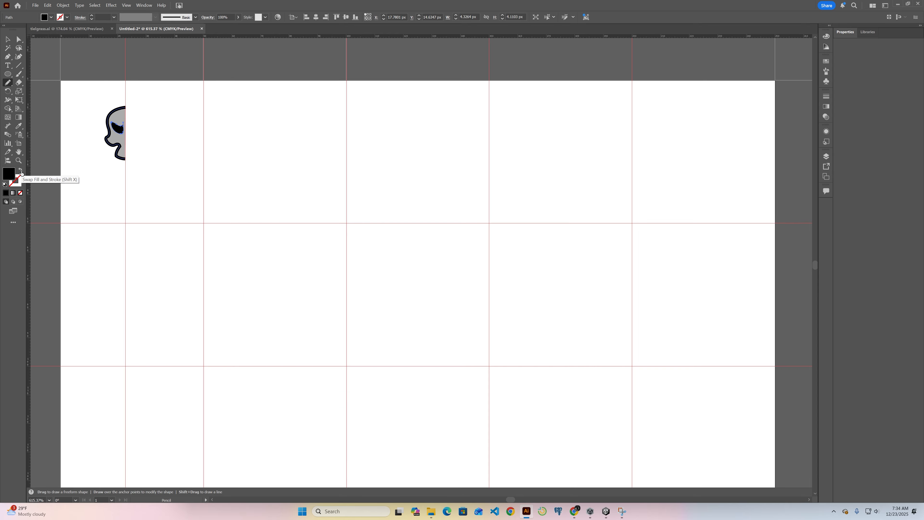
{"action": "key", "text": "ctrl"}
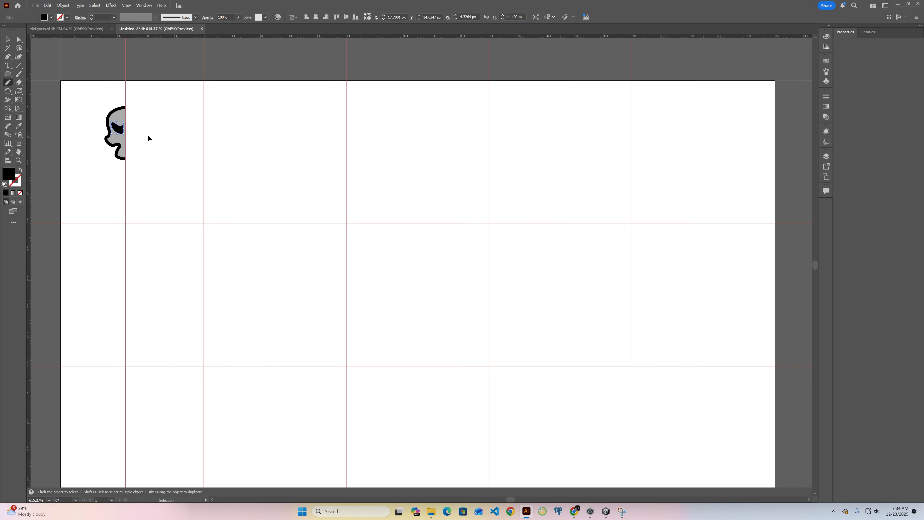
{"action": "left_click", "coordinate": [148, 135], "text": "ctrl"}
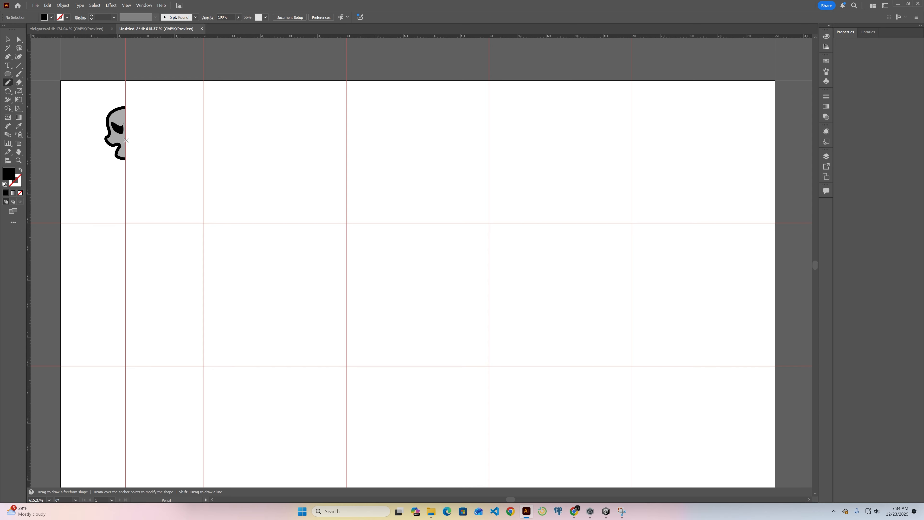
Draw the half nose about 1.6 × 2.8 px against the centre guide with the Pencil tool and fill it black
{"action": "left_click_drag", "start_coordinate": [127, 139], "coordinate": [125, 141]}
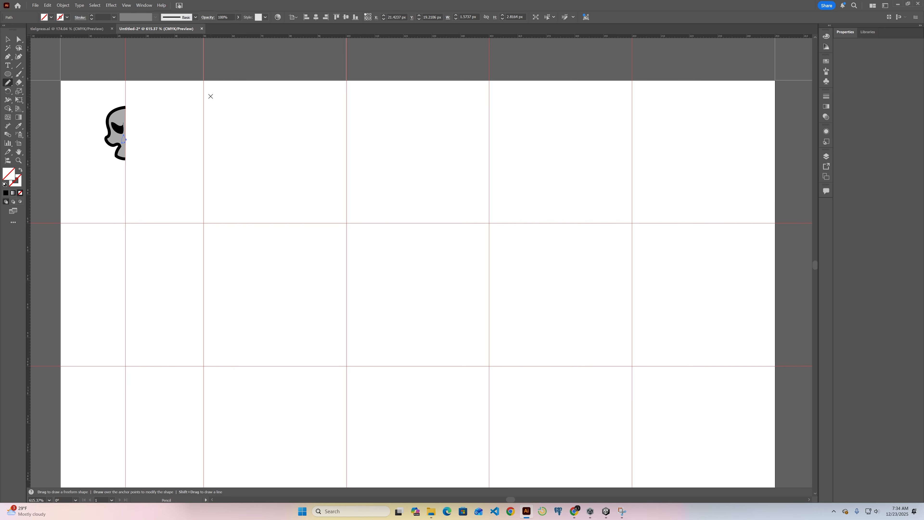
{"action": "left_click", "coordinate": [7, 193]}
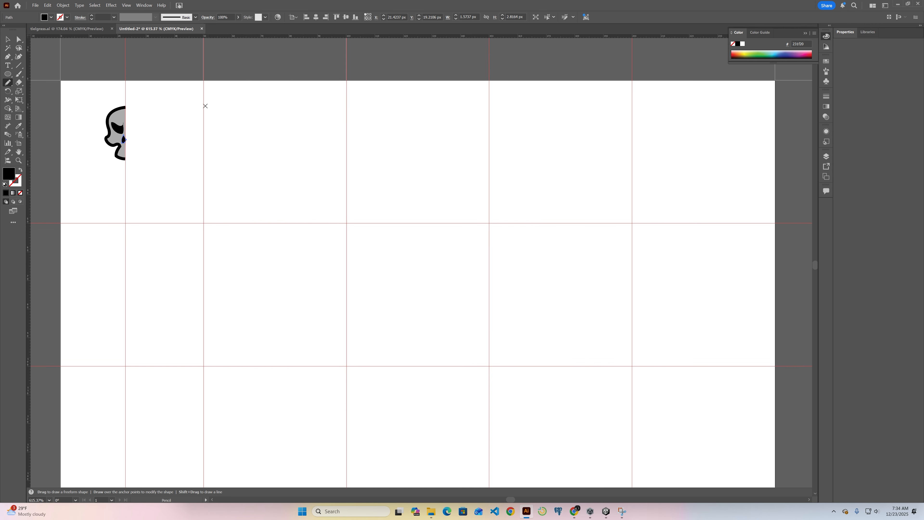
{"action": "left_click", "coordinate": [7, 39]}
{"action": "left_click", "coordinate": [128, 159]}
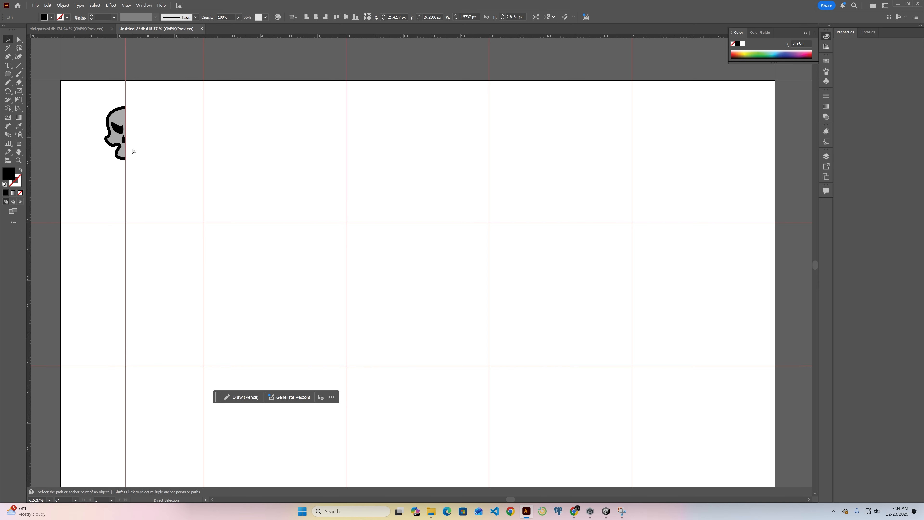
Draw a vertical tooth line about 2 px tall in the jaw with the Pencil tool, with black stroke and no fill
{"action": "key", "text": "n"}
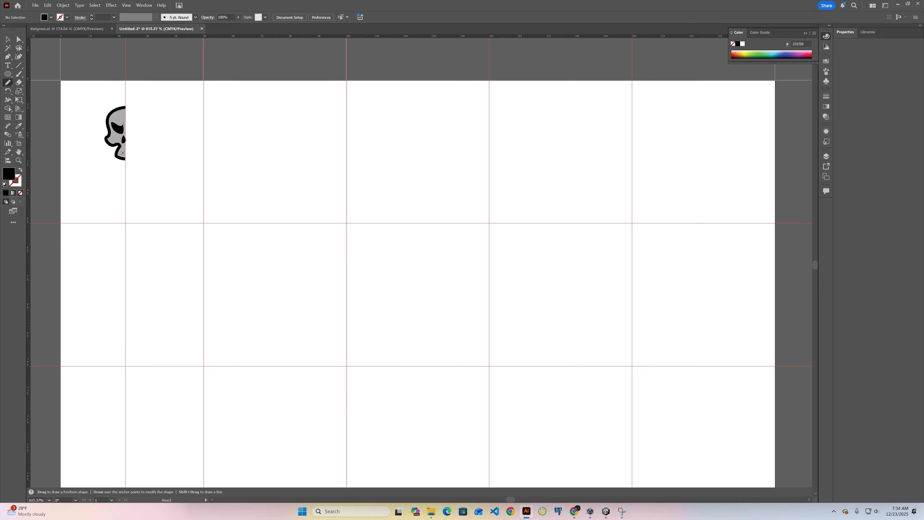
{"action": "left_click_drag", "start_coordinate": [122, 159], "coordinate": [122, 152]}
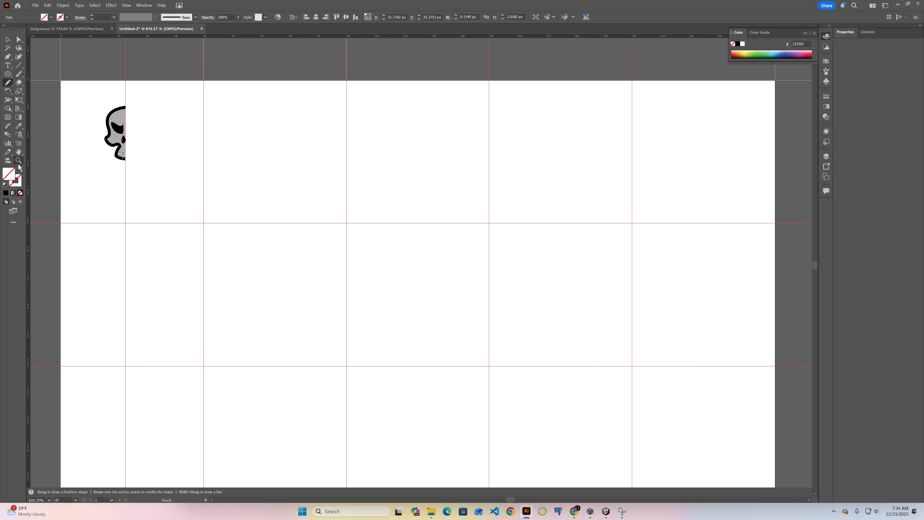
{"action": "left_click", "coordinate": [7, 194]}
{"action": "left_click", "coordinate": [20, 170]}
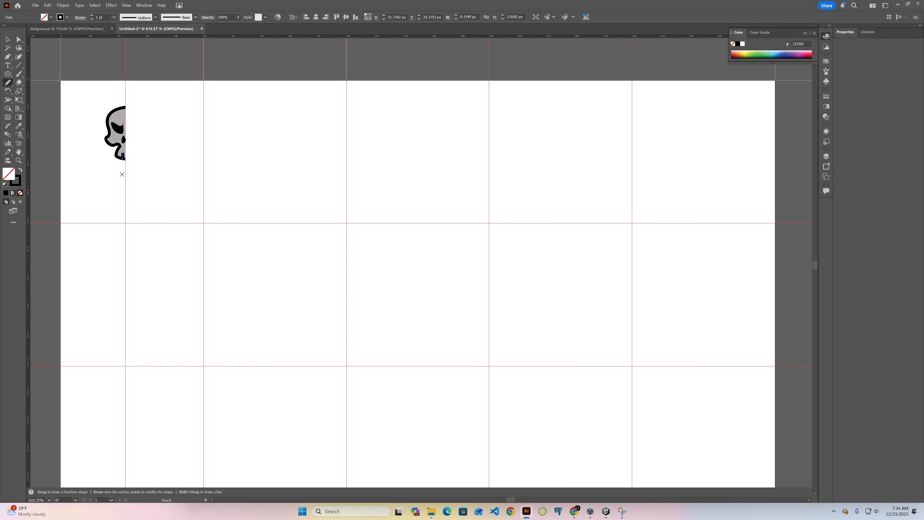
Apply the tapered Width Profile 4 to the tooth line's stroke
{"action": "left_click", "coordinate": [195, 17]}
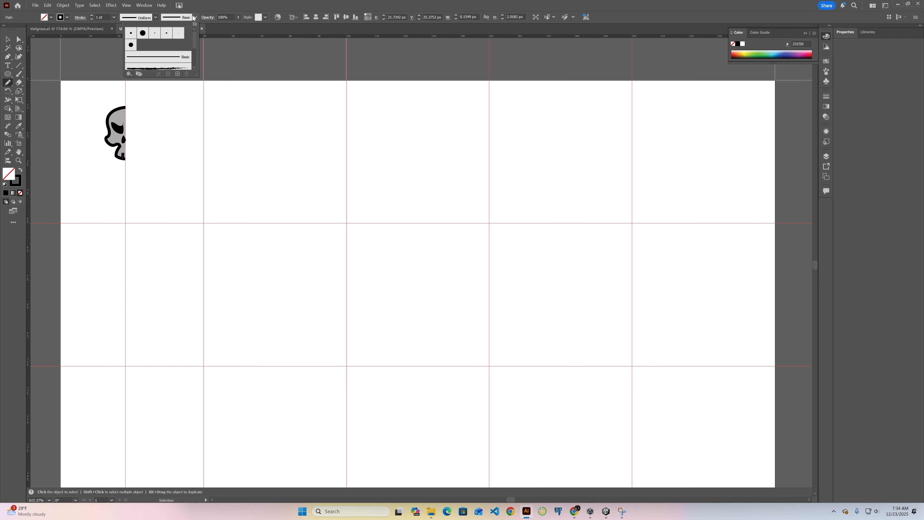
{"action": "left_click", "coordinate": [156, 17]}
{"action": "left_click", "coordinate": [156, 17]}
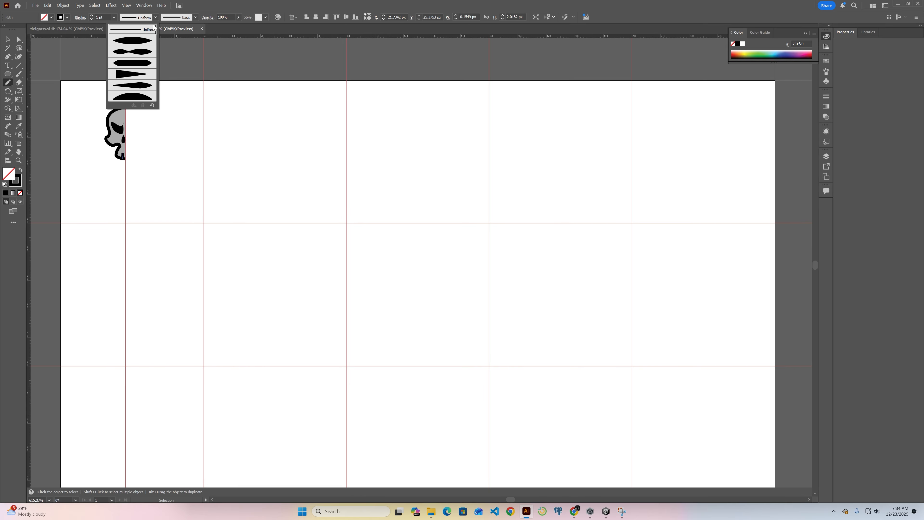
{"action": "left_click", "coordinate": [135, 73]}
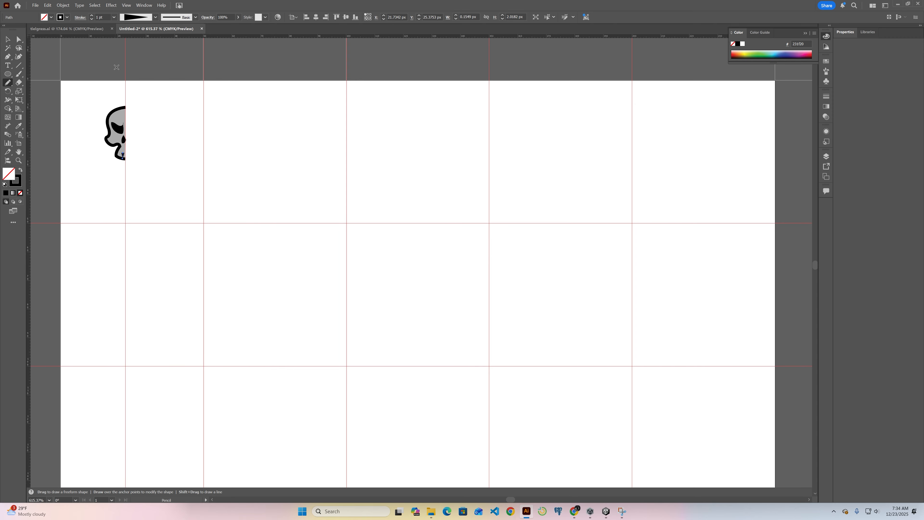
{"action": "left_click", "coordinate": [135, 18]}
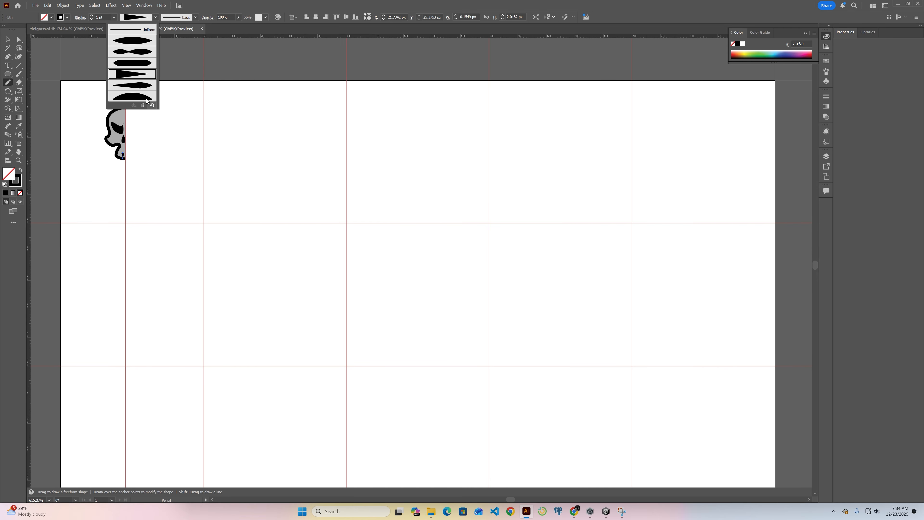
{"action": "left_click", "coordinate": [142, 17]}
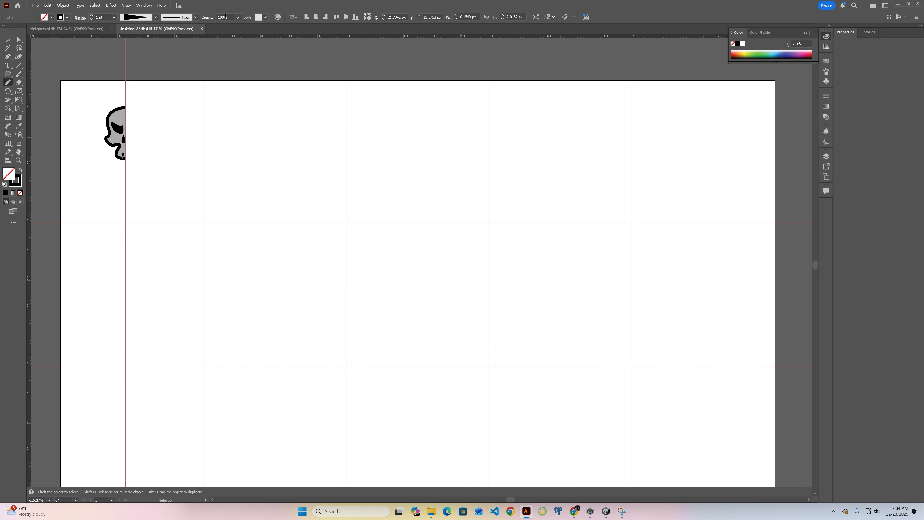
{"action": "left_click", "coordinate": [80, 18]}
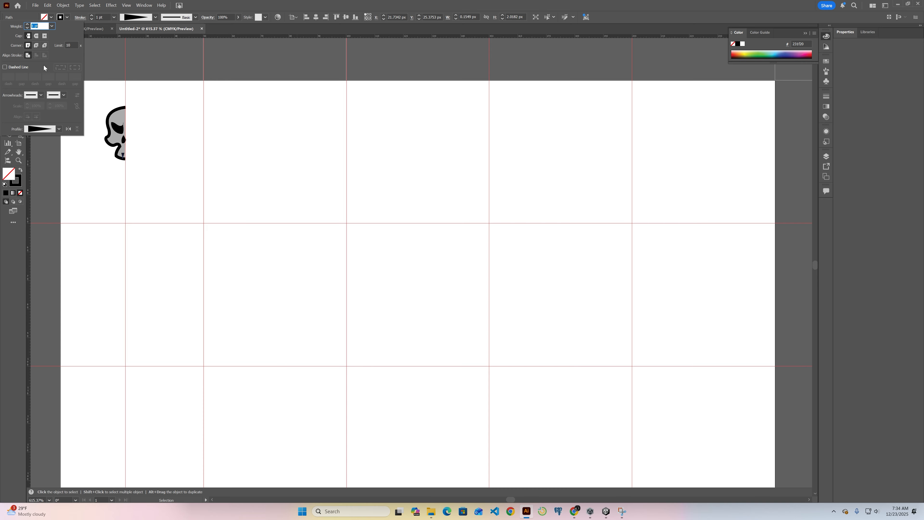
{"action": "left_click", "coordinate": [59, 129]}
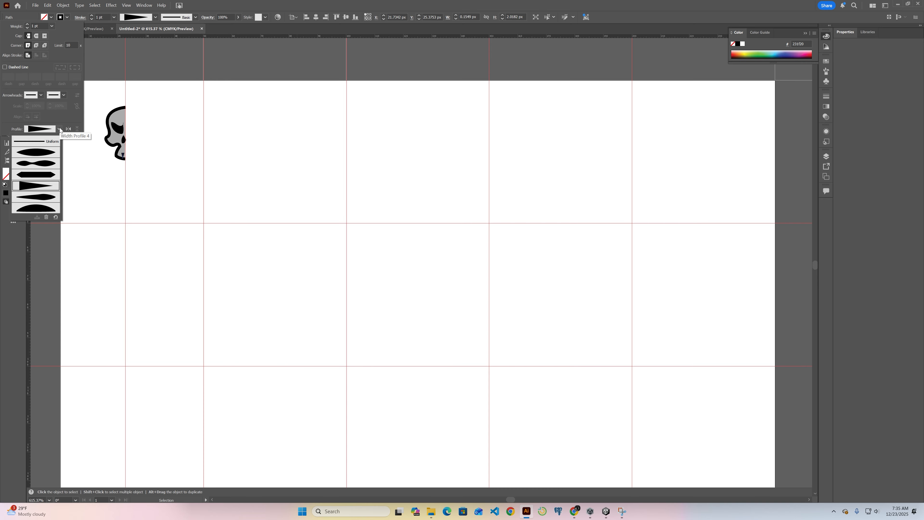
{"action": "left_click", "coordinate": [59, 129]}
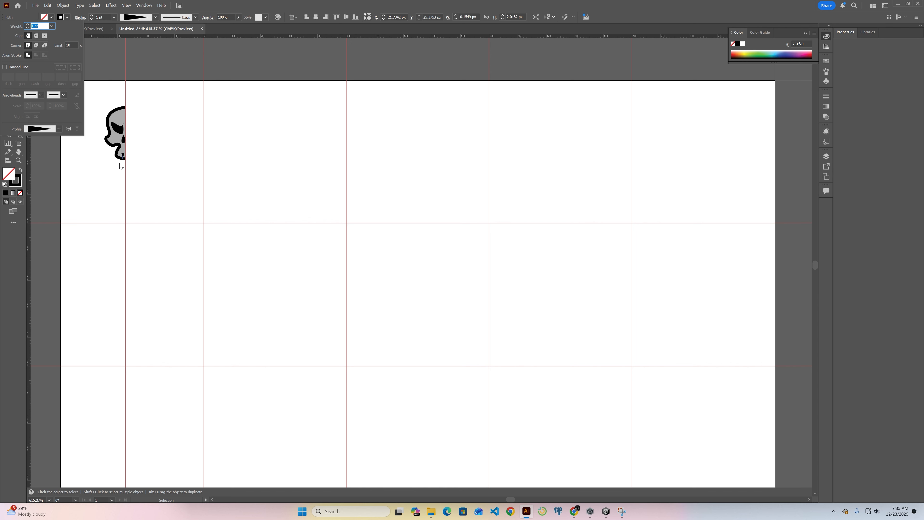
{"action": "key", "text": "n"}
{"action": "left_click", "coordinate": [81, 18]}
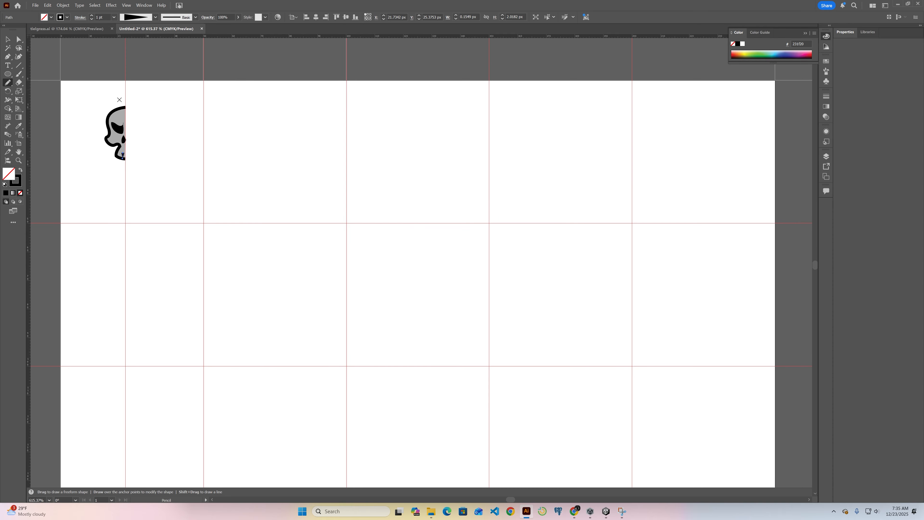
Replace the tooth line with two tapered Pencil strokes in the jaw, about 1.9 px and 1.6 px tall
{"action": "key", "text": "ctrl+z"}
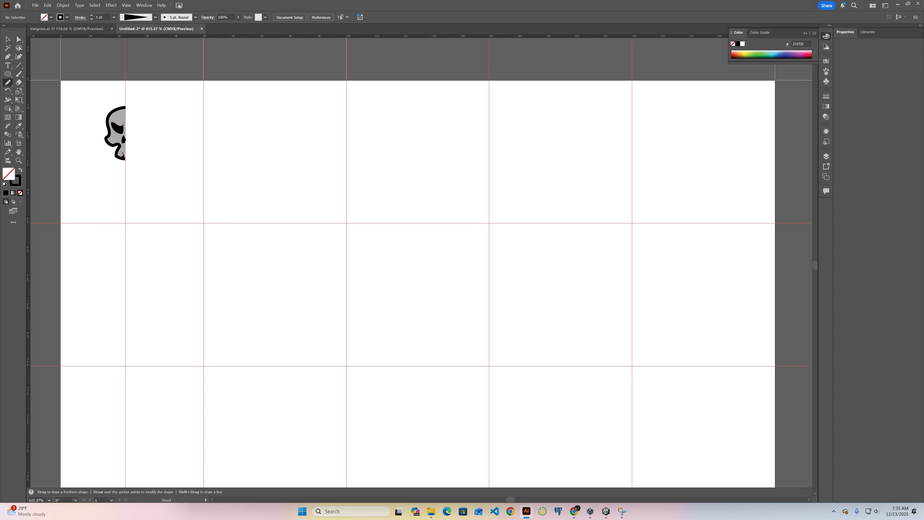
{"action": "left_click_drag", "start_coordinate": [122, 153], "coordinate": [124, 157]}
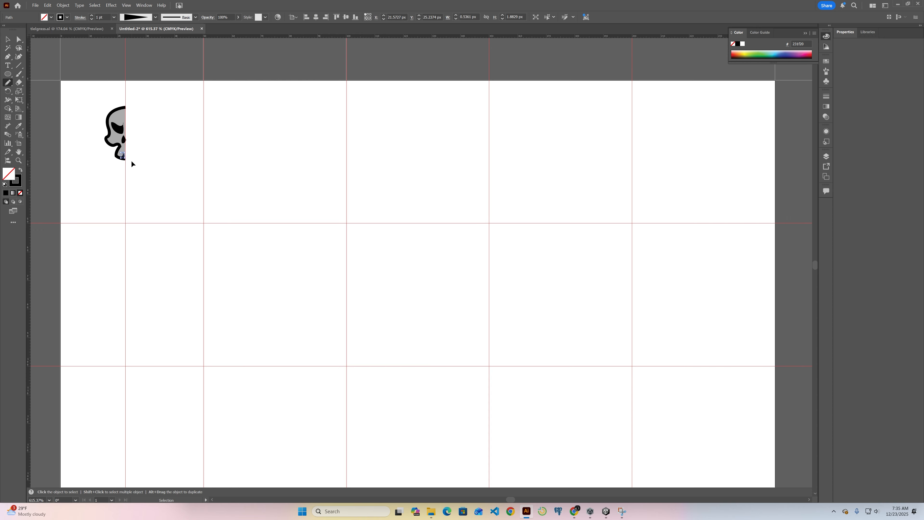
{"action": "left_click", "coordinate": [132, 160], "text": "ctrl"}
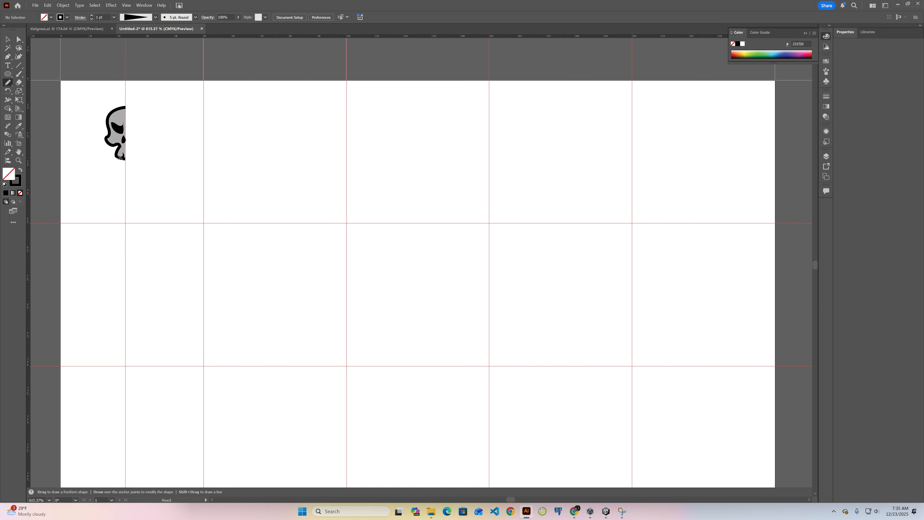
{"action": "left_click_drag", "start_coordinate": [120, 157], "coordinate": [121, 154]}
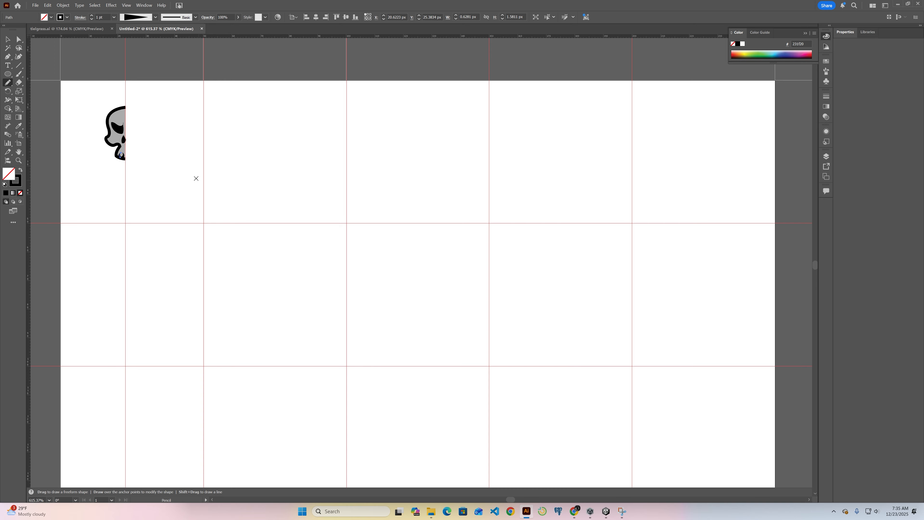
{"action": "left_click", "coordinate": [149, 144], "text": "ctrl"}
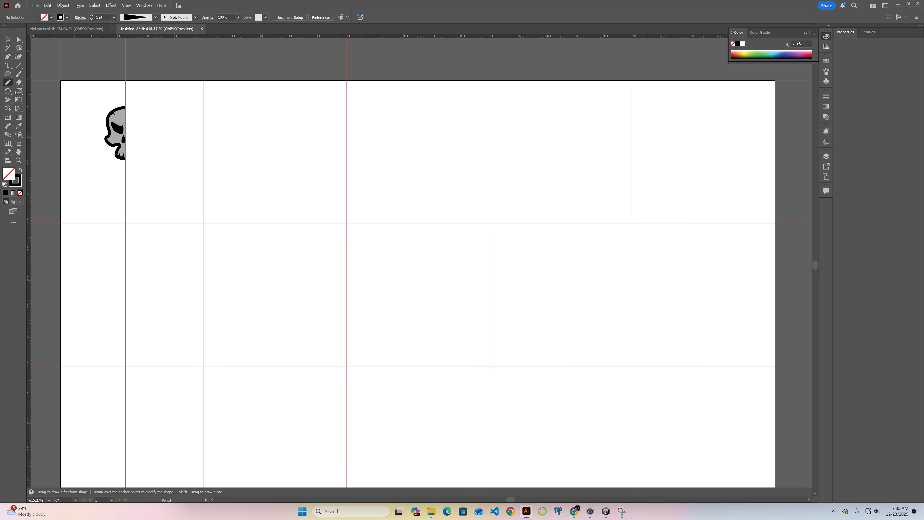
Draw a tapered crease about 3 × 2.6 px on the forehead and group all the half-skull's paths
{"action": "left_click_drag", "start_coordinate": [113, 112], "coordinate": [122, 120]}
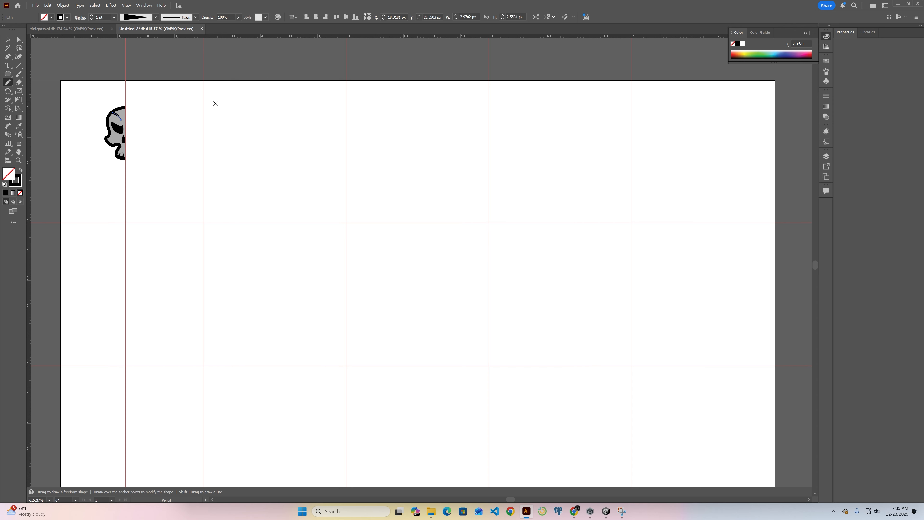
{"action": "left_click", "coordinate": [7, 40]}
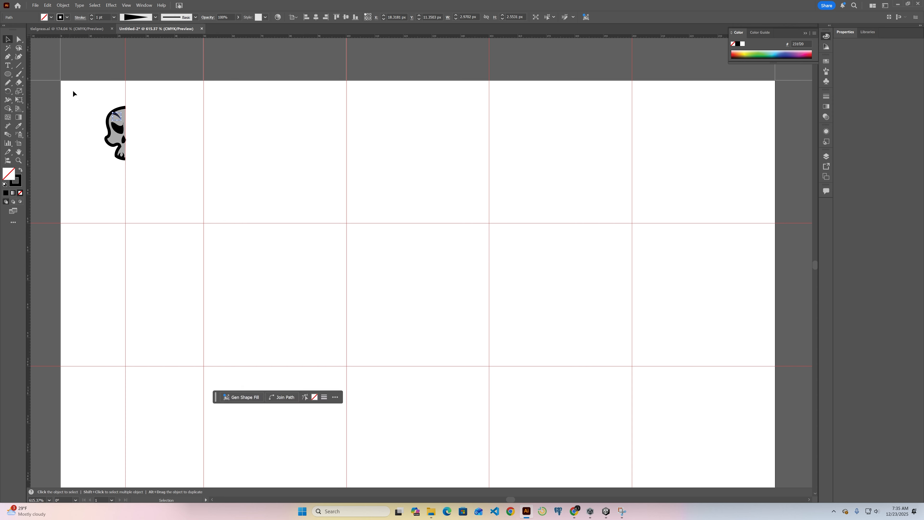
{"action": "left_click_drag", "start_coordinate": [88, 98], "coordinate": [146, 164]}
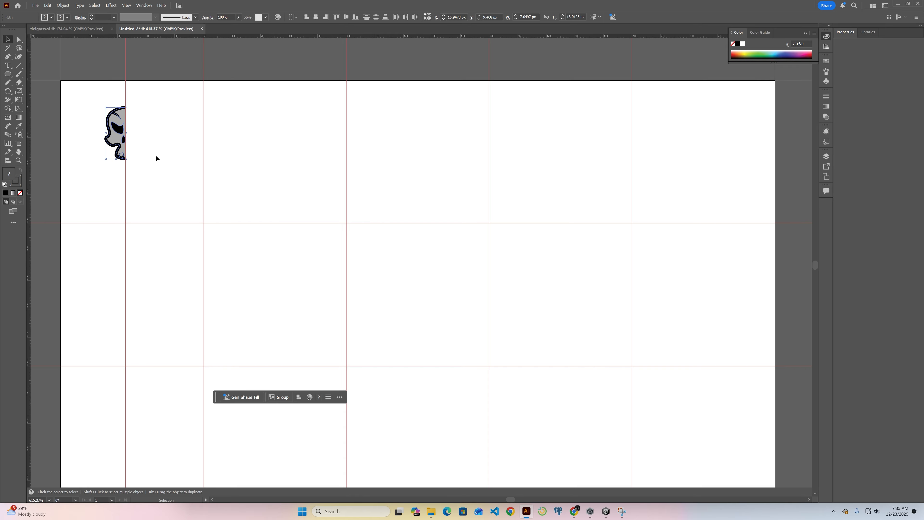
{"action": "key", "text": "ctrl+g"}
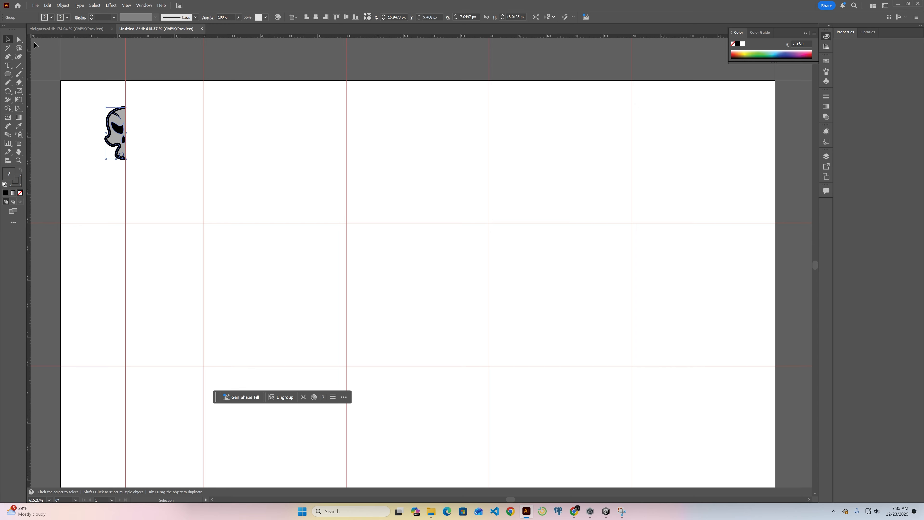
Create a reflected copy of the half-skull group across the vertical axis
{"action": "left_click", "coordinate": [62, 5]}
{"action": "mouse_move", "coordinate": [77, 14]}
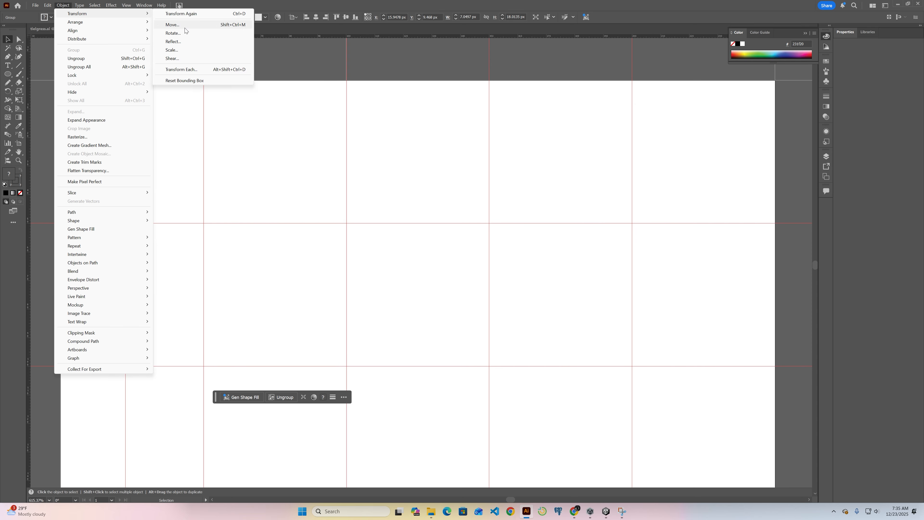
{"action": "left_click", "coordinate": [173, 41]}
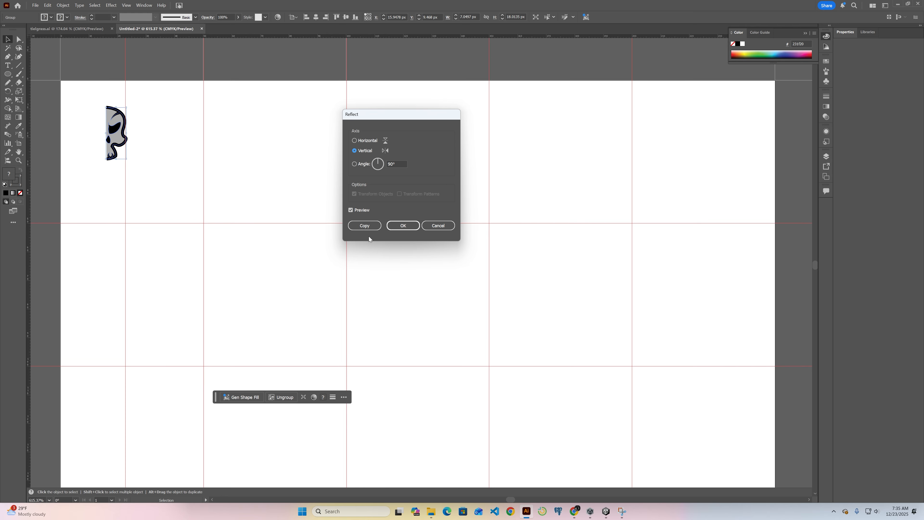
{"action": "left_click", "coordinate": [366, 229]}
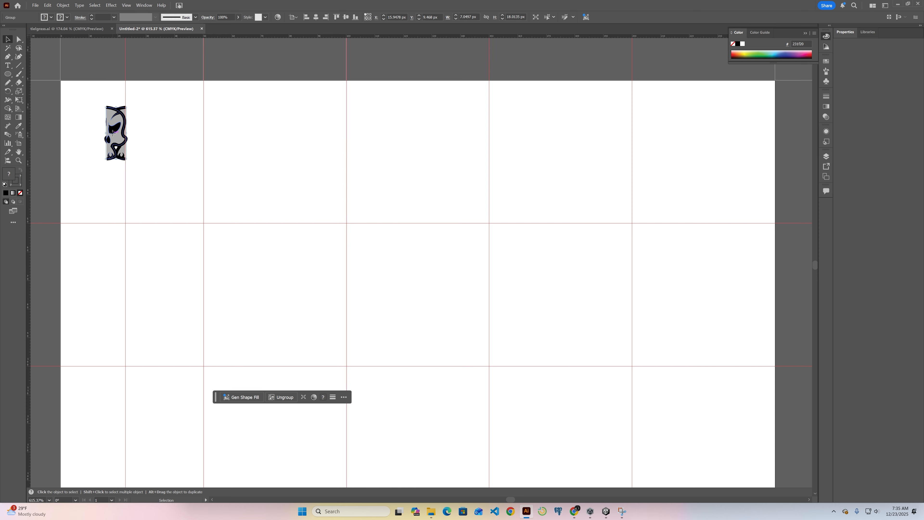
Move the reflected half-skull beside the original to form a full skull, leaving a narrow gap between the two halves
{"action": "left_click_drag", "start_coordinate": [112, 132], "coordinate": [156, 163]}
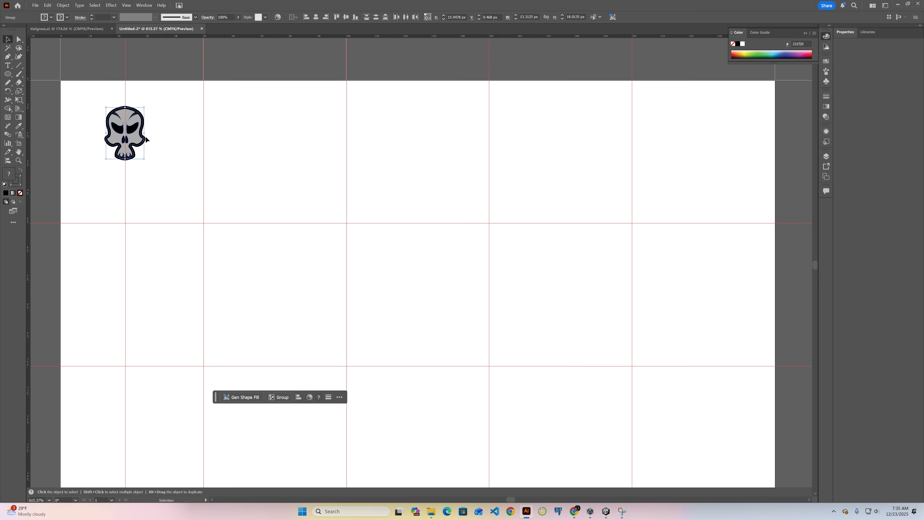
{"action": "left_click_drag", "start_coordinate": [129, 126], "coordinate": [142, 145]}
{"action": "key", "text": "ctrl+z"}
{"action": "left_click", "coordinate": [149, 149]}
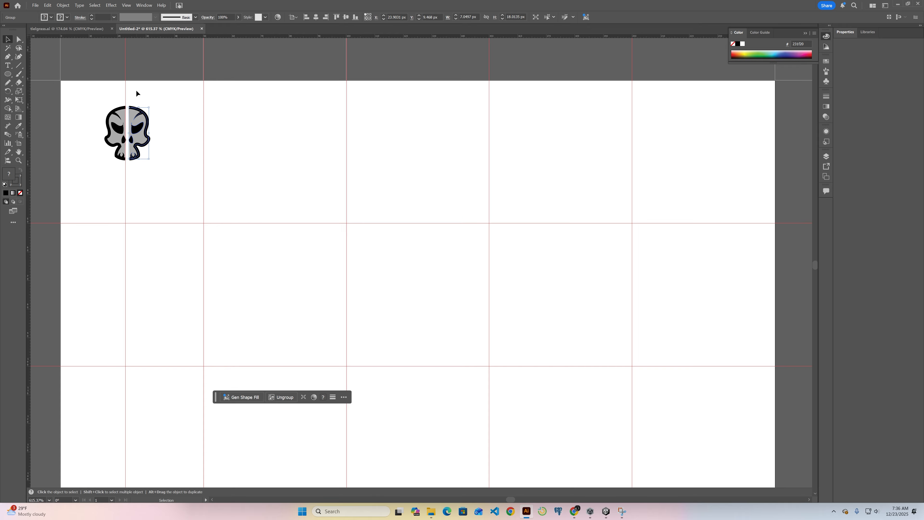
Extend the half-skull outlines with the Pen tool to bridge the gap at the top of the head and the bottom of the jaw
{"action": "key", "text": "p"}
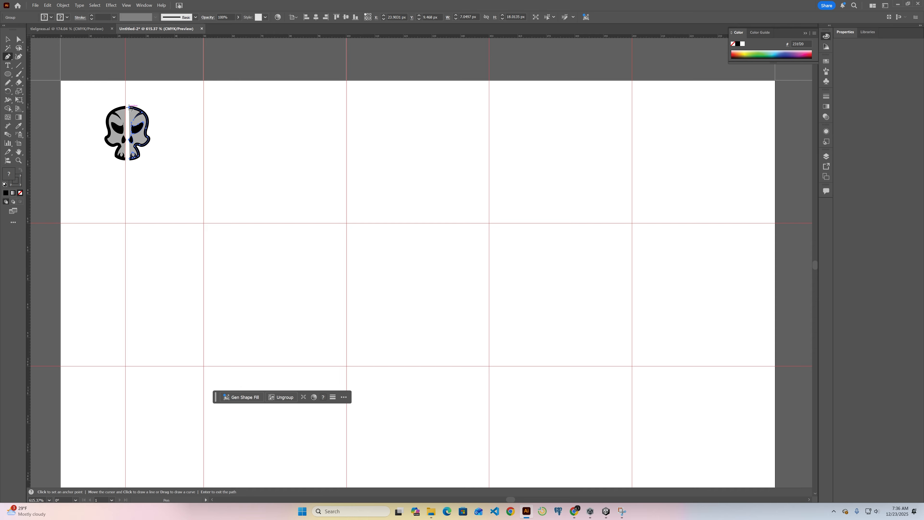
{"action": "left_click", "coordinate": [129, 107]}
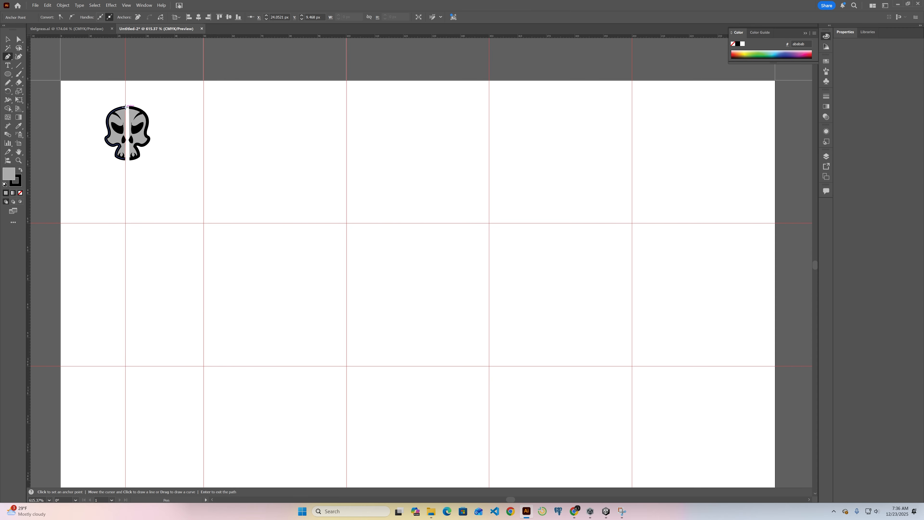
{"action": "left_click", "coordinate": [126, 107]}
{"action": "left_click", "coordinate": [531, 267]}
{"action": "left_click", "coordinate": [175, 152], "text": "ctrl"}
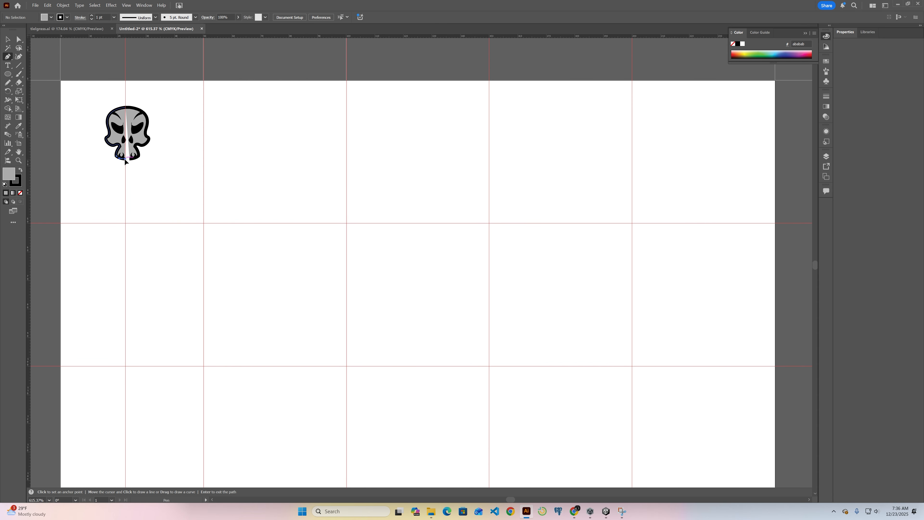
{"action": "left_click", "coordinate": [130, 159]}
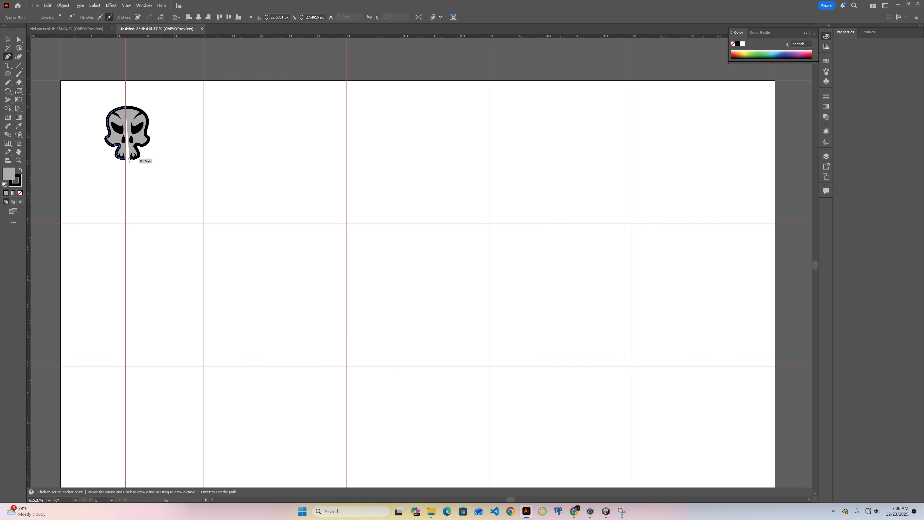
{"action": "left_click", "coordinate": [130, 159]}
{"action": "left_click", "coordinate": [531, 266]}
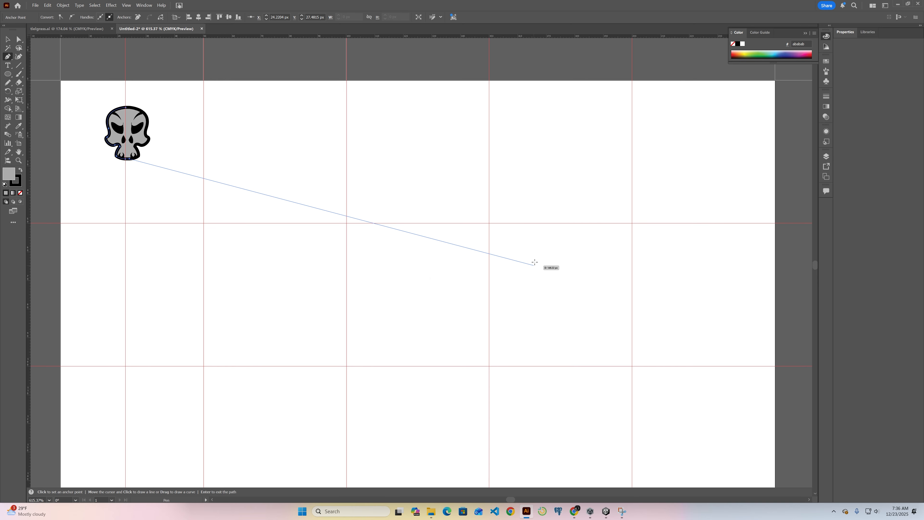
{"action": "left_click", "coordinate": [159, 157], "text": "ctrl"}
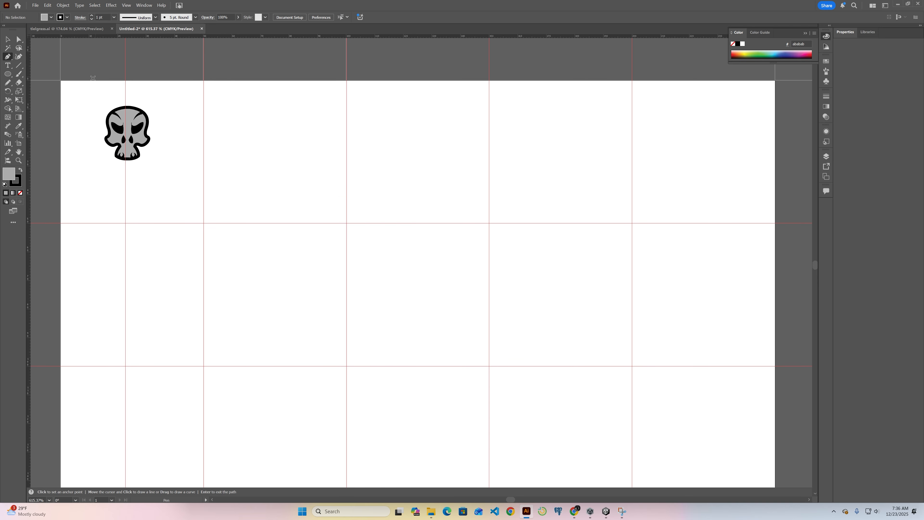
Isolate the reflected half-skull group and move its nostril inward, close beside the other nostril
{"action": "key", "text": "v"}
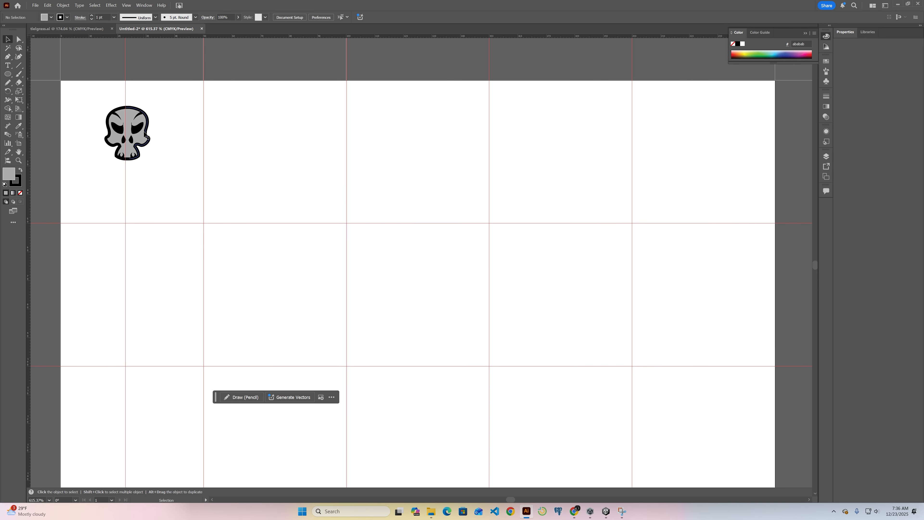
{"action": "left_click", "coordinate": [126, 143]}
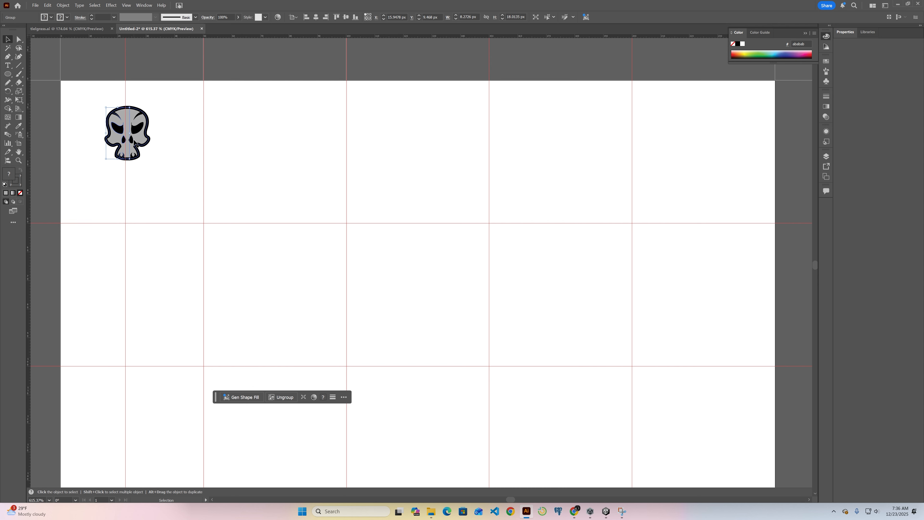
{"action": "left_click", "coordinate": [166, 146]}
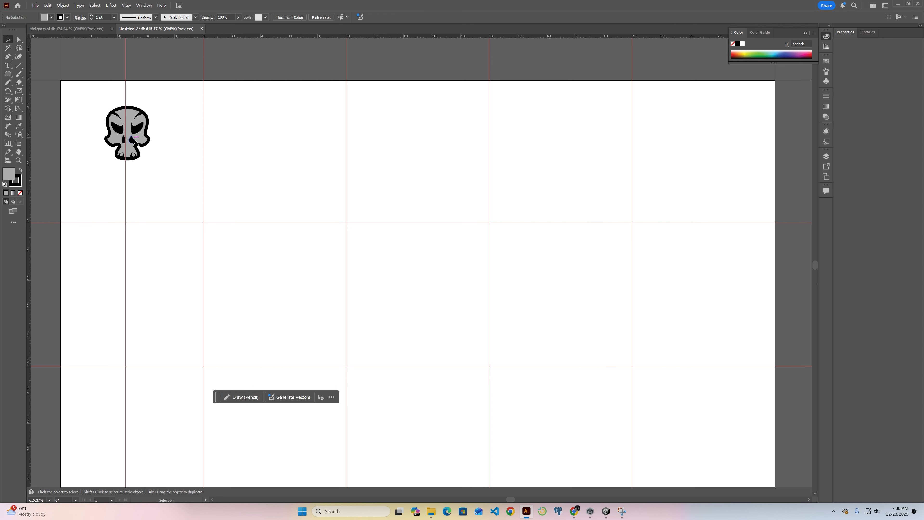
{"action": "left_click", "coordinate": [133, 141]}
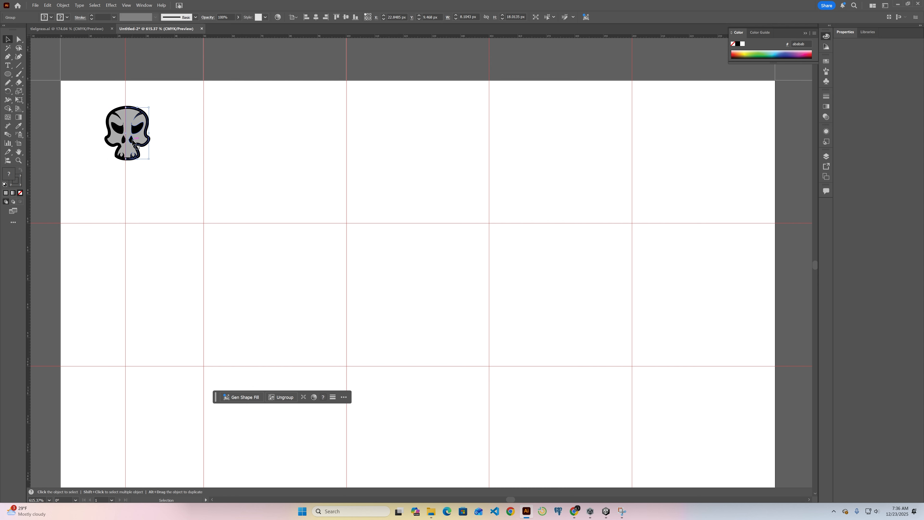
{"action": "double_click", "coordinate": [132, 140]}
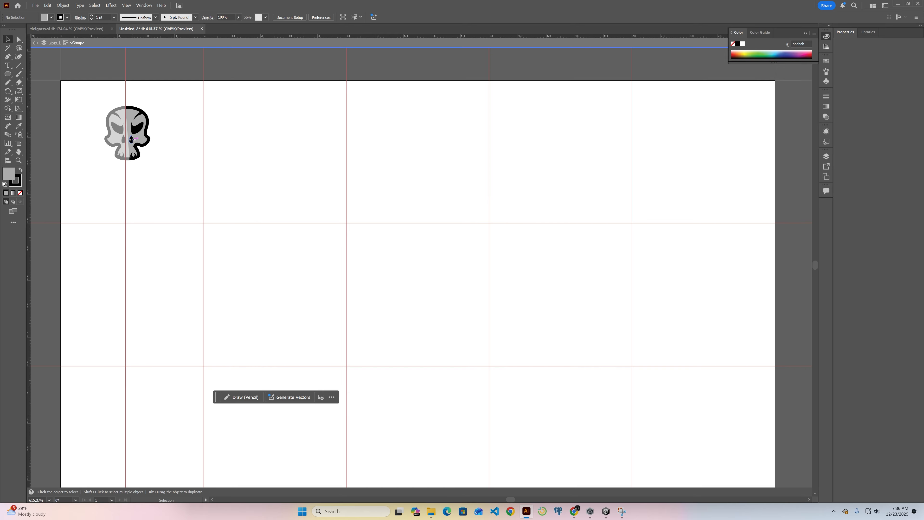
{"action": "left_click_drag", "start_coordinate": [132, 140], "coordinate": [135, 131]}
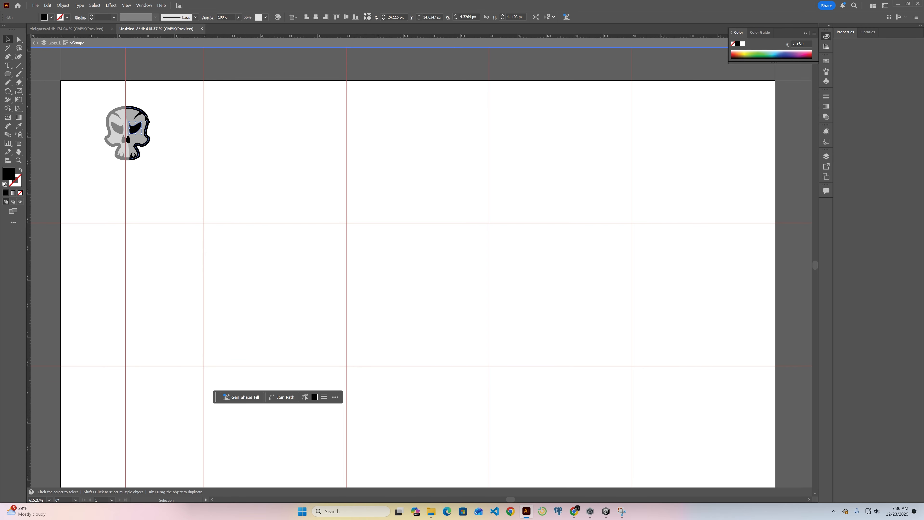
{"action": "left_click", "coordinate": [158, 114]}
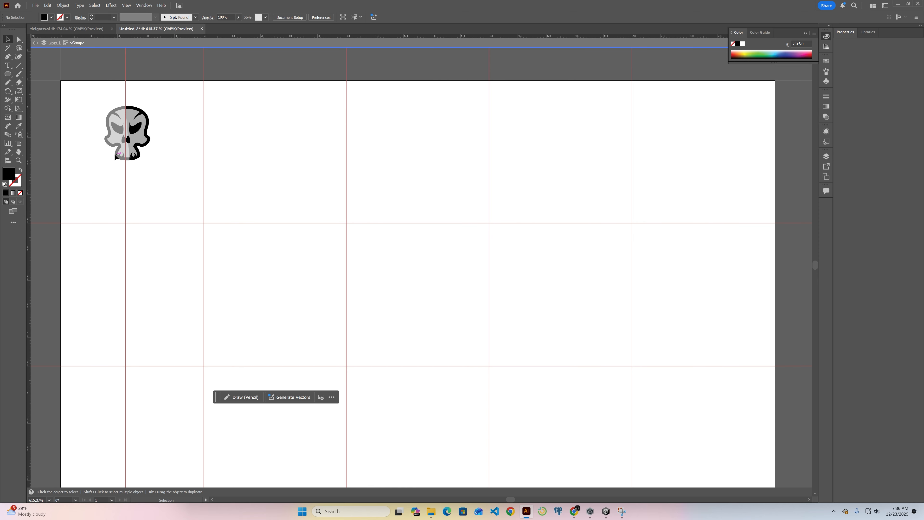
Draw a Pencil tooth line about 1.5 px tall at the jaw's centre, give it the existing teeth's black stroke with a tapered width profile, and exit isolation
{"action": "key", "text": "n"}
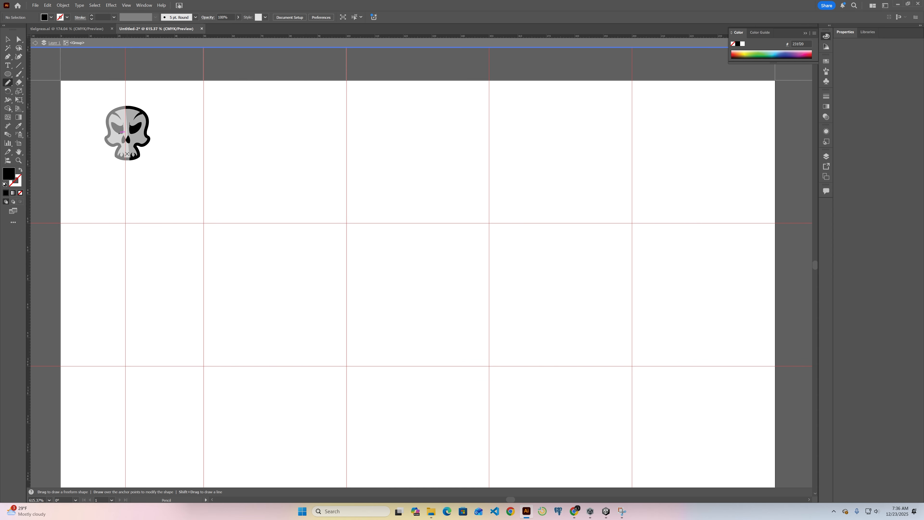
{"action": "left_click_drag", "start_coordinate": [127, 154], "coordinate": [127, 157]}
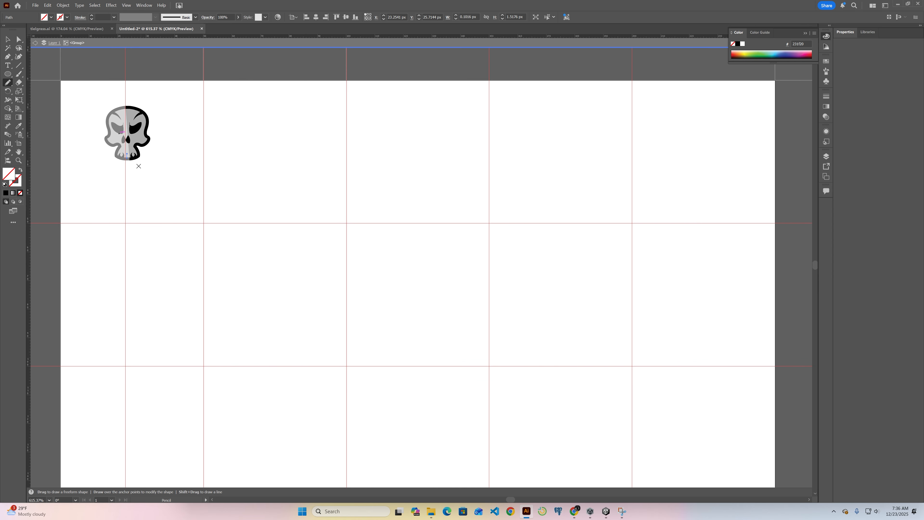
{"action": "key", "text": "i"}
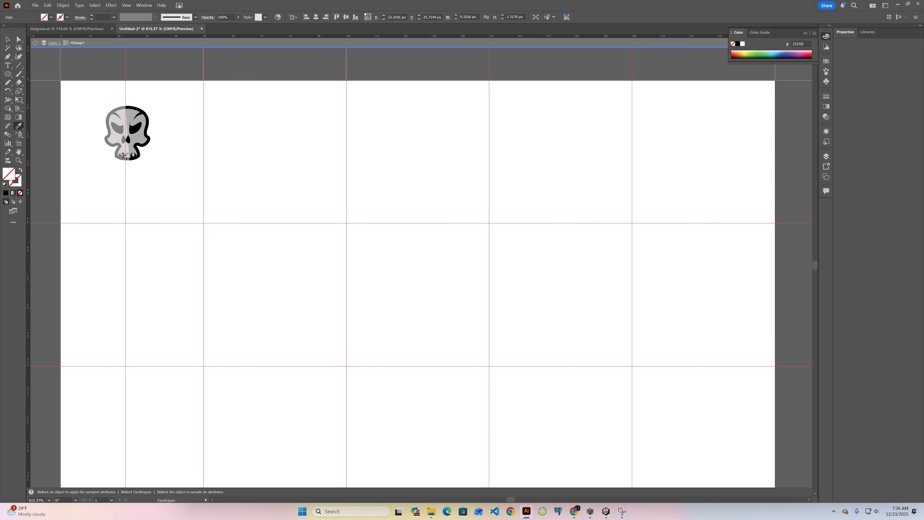
{"action": "left_click", "coordinate": [118, 154]}
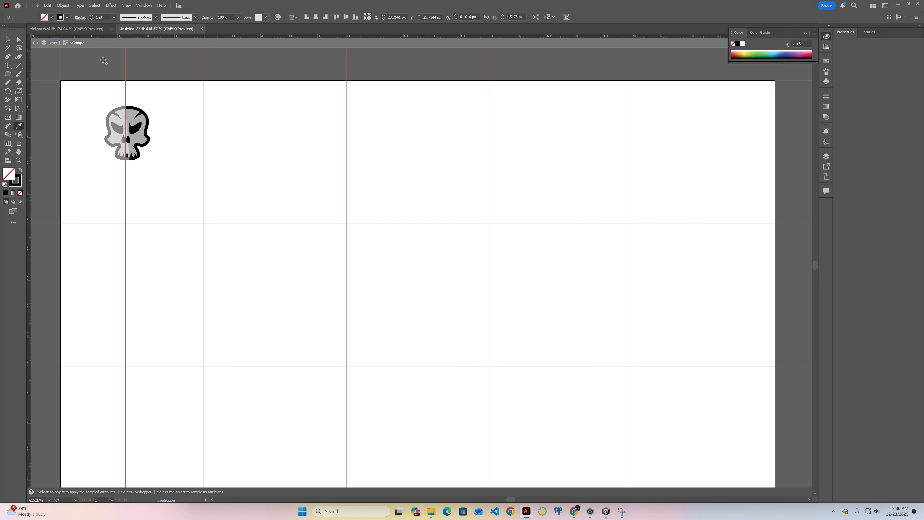
{"action": "key", "text": "ctrl"}
{"action": "left_click", "coordinate": [155, 17]}
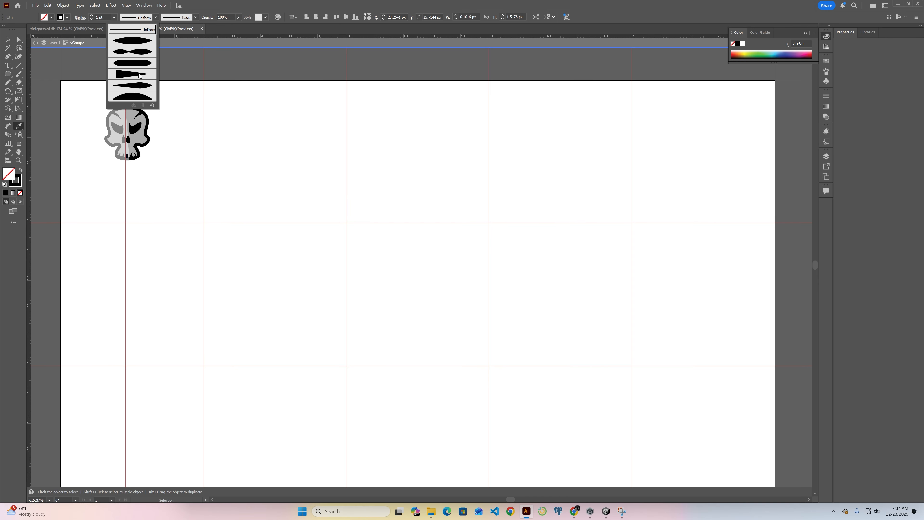
{"action": "left_click", "coordinate": [142, 72]}
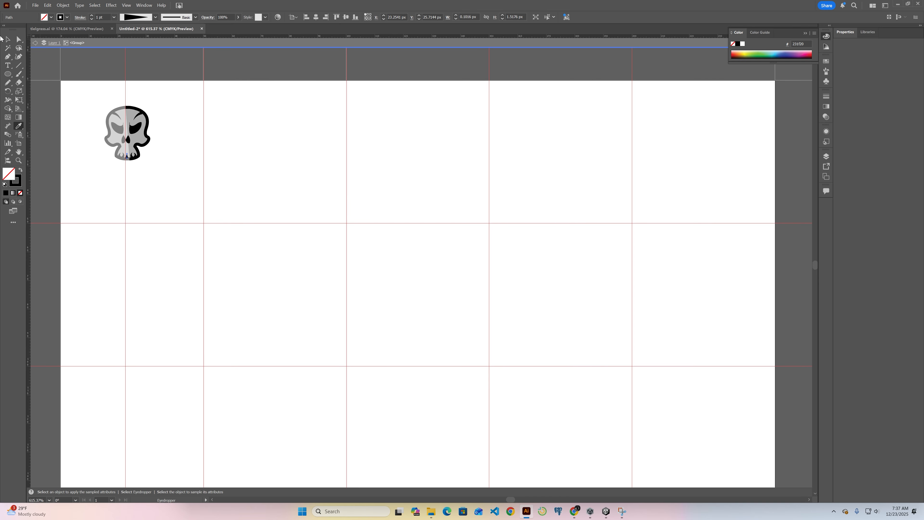
{"action": "left_click", "coordinate": [35, 44]}
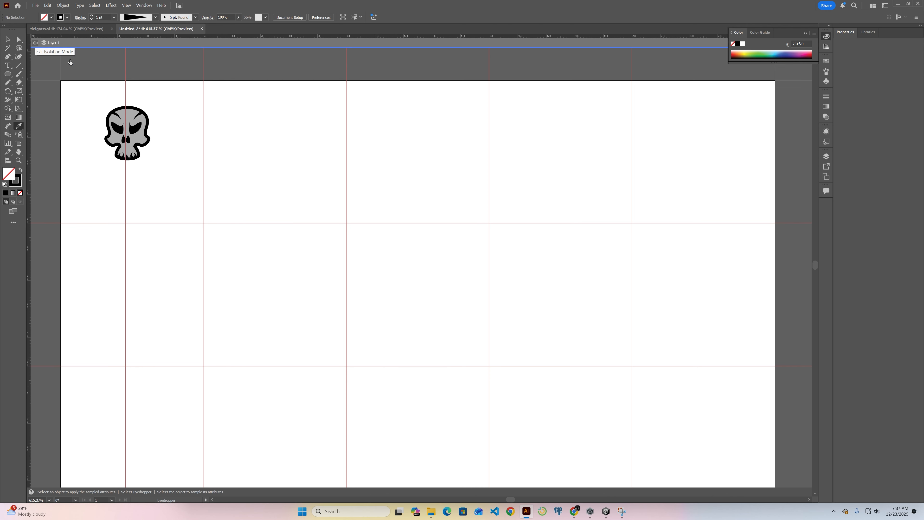
Move the whole skull into the upper-left corner of the first tile and scale it down to about 10.1 × 12.1 px
{"action": "key", "text": "v"}
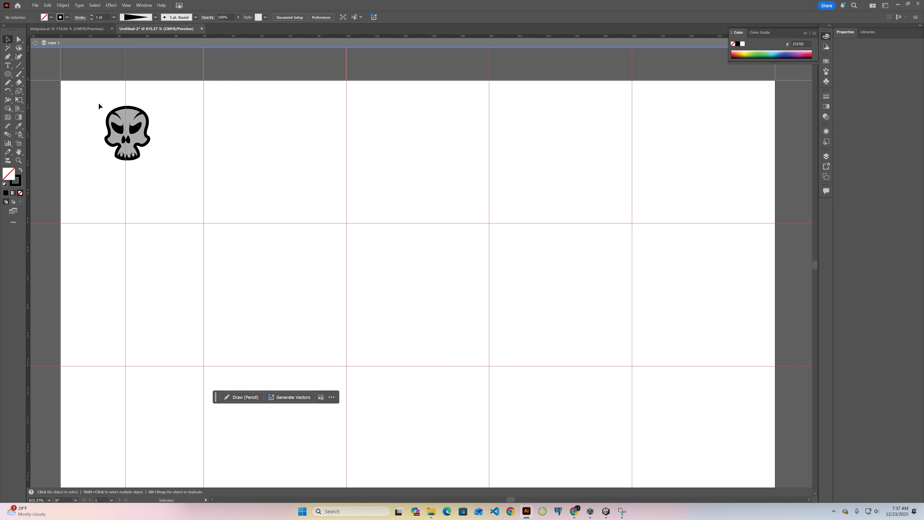
{"action": "left_click_drag", "start_coordinate": [178, 187], "coordinate": [178, 187]}
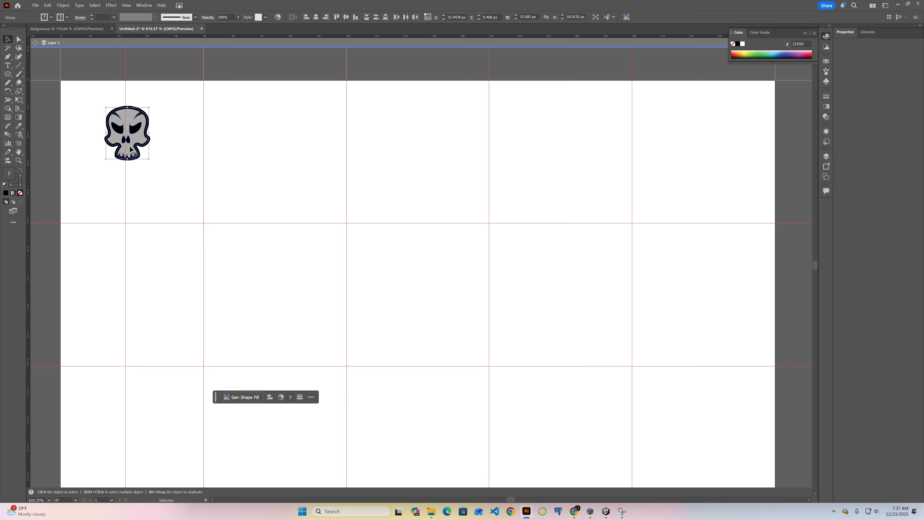
{"action": "left_click_drag", "start_coordinate": [144, 144], "coordinate": [107, 126]}
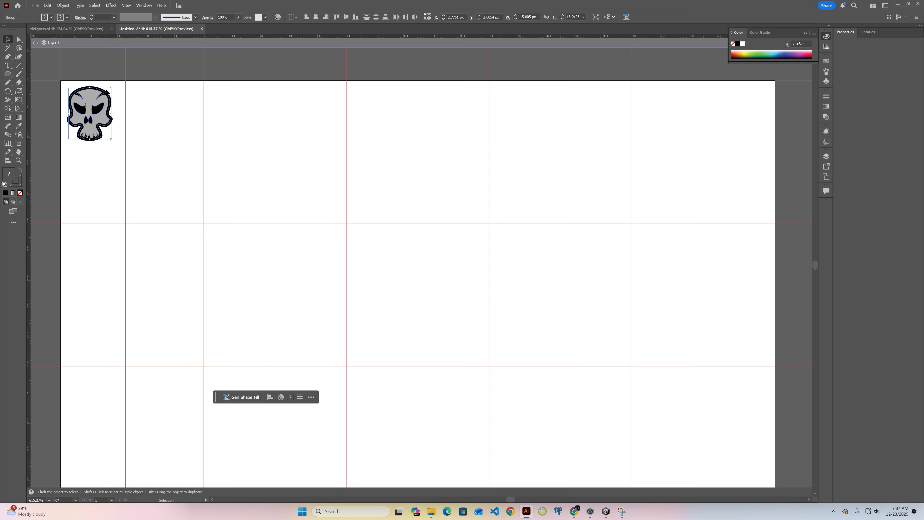
{"action": "left_click_drag", "start_coordinate": [112, 87], "coordinate": [83, 112]}
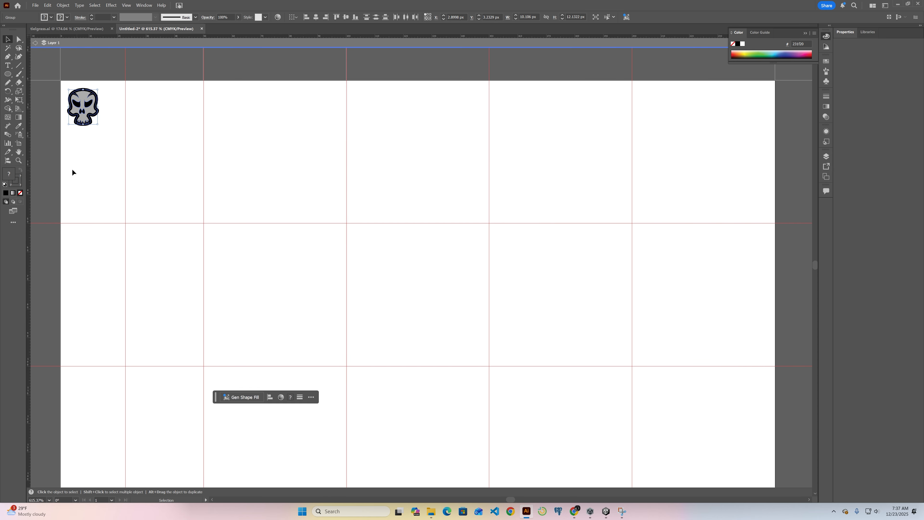
{"action": "left_click", "coordinate": [108, 147]}
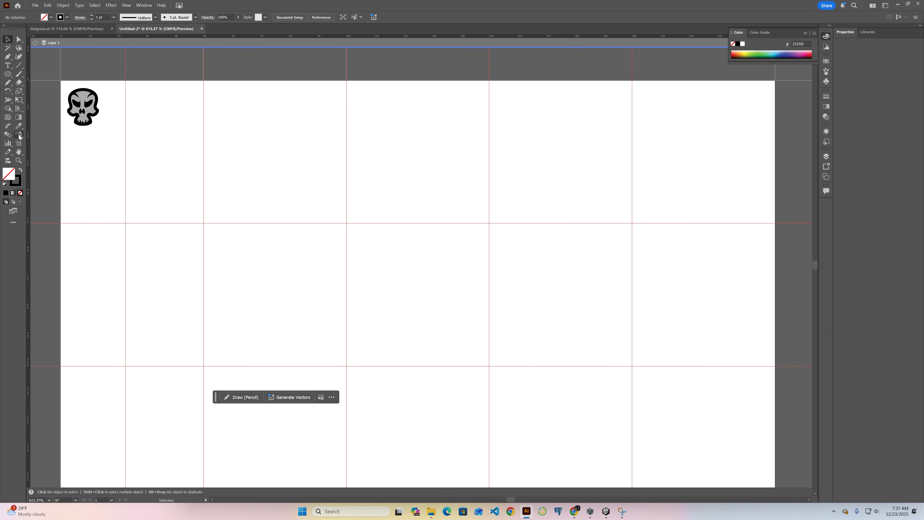
Sample the skull's grey fill and black stroke with the Eyedropper for new shapes
{"action": "left_click", "coordinate": [8, 74]}
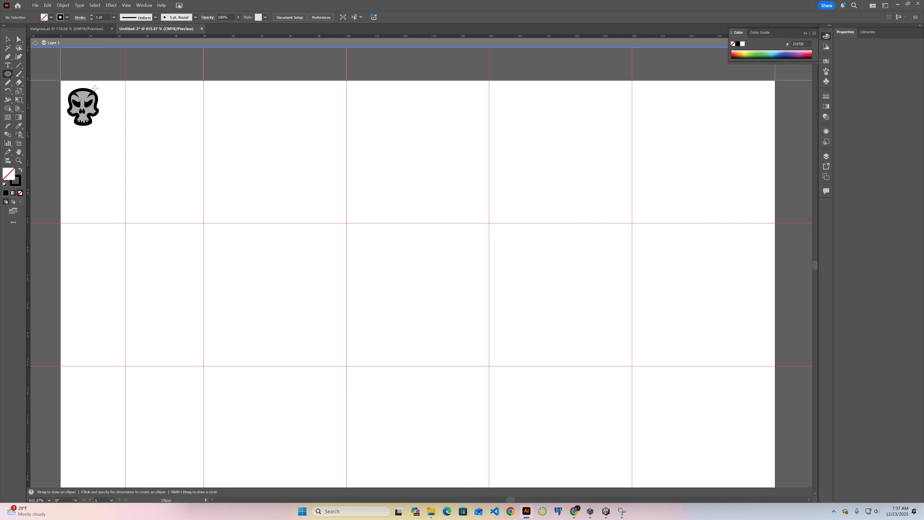
{"action": "key", "text": "i"}
{"action": "left_click", "coordinate": [85, 93]}
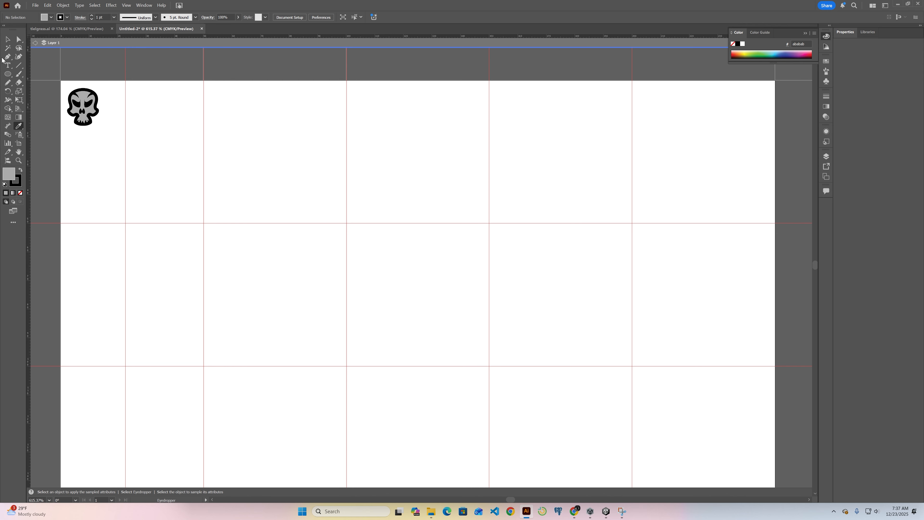
Draw a grey rounded rectangle about 9.4 × 6.1 px with corners of about 2.8 px radius over the skull's jaw and below it
{"action": "left_click", "coordinate": [8, 74]}
{"action": "left_click", "coordinate": [7, 75]}
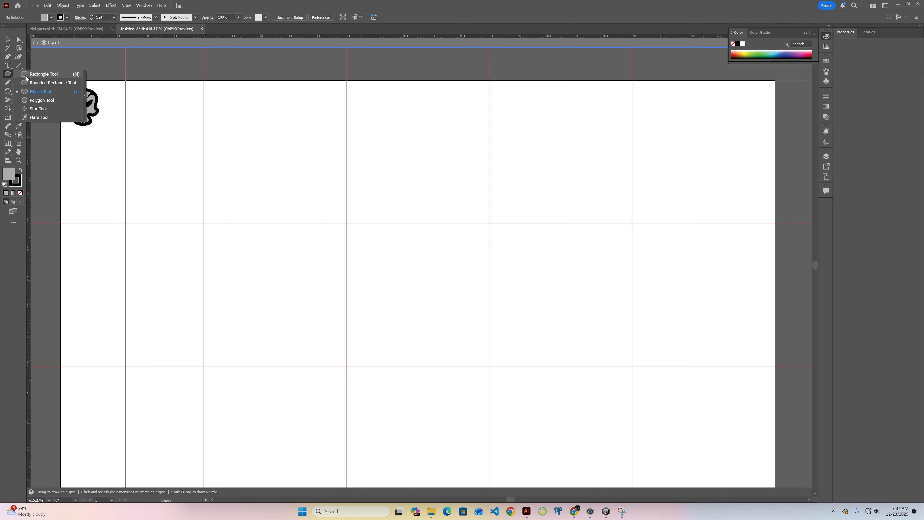
{"action": "left_click", "coordinate": [51, 82]}
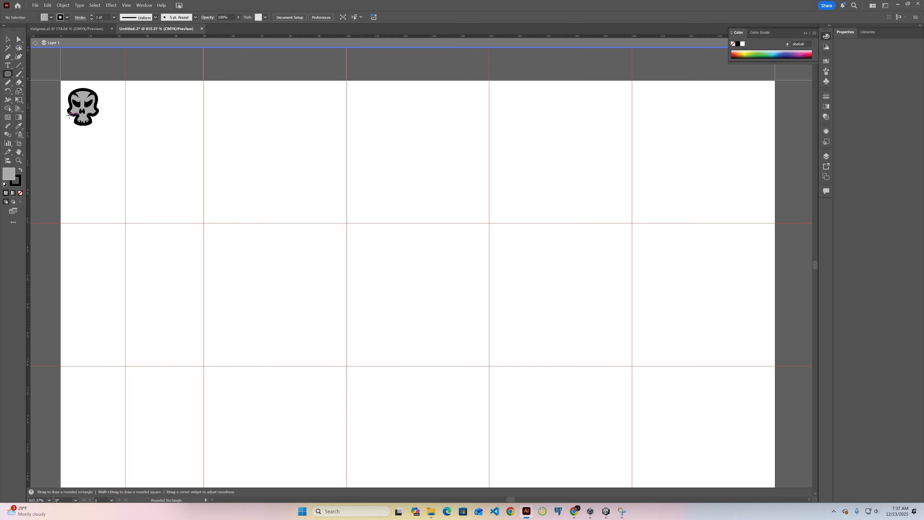
{"action": "left_click_drag", "start_coordinate": [69, 115], "coordinate": [97, 135]}
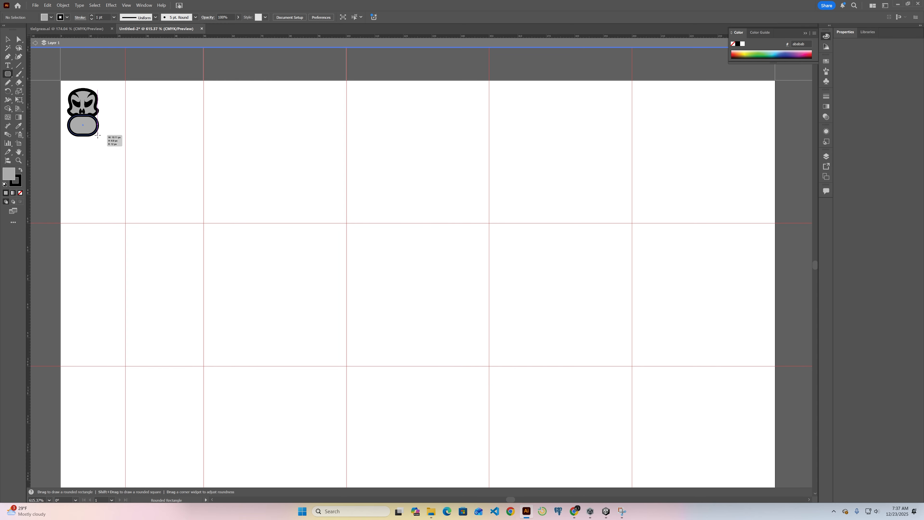
{"action": "left_click_drag", "start_coordinate": [97, 135], "coordinate": [97, 135]}
{"action": "key", "text": "Up"}
{"action": "key", "text": "Up"}
{"action": "left_click_drag", "start_coordinate": [98, 136], "coordinate": [98, 148]}
{"action": "scroll", "coordinate": [99, 142], "scroll_direction": "up", "scroll_amount": 1}
{"action": "key", "text": "Left"}
{"action": "key", "text": "Right"}
{"action": "key", "text": "Left"}
{"action": "key", "text": "Right"}
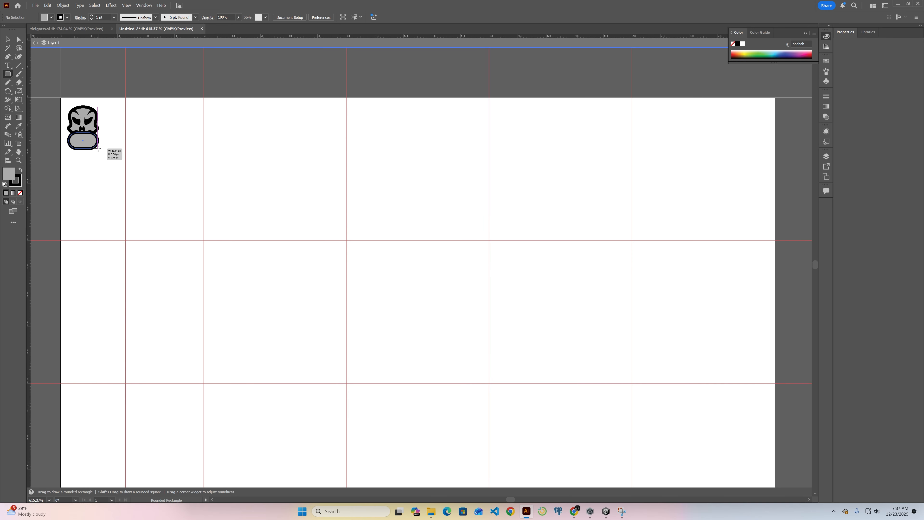
{"action": "scroll", "coordinate": [98, 149], "scroll_direction": "left", "scroll_amount": 3}
{"action": "left_click_drag", "start_coordinate": [99, 148], "coordinate": [92, 149]}
{"action": "scroll", "coordinate": [99, 149], "scroll_direction": "right", "scroll_amount": 3}
{"action": "scroll", "coordinate": [98, 149], "scroll_direction": "down", "scroll_amount": 2}
{"action": "scroll", "coordinate": [98, 149], "scroll_direction": "down", "scroll_amount": 1}
{"action": "scroll", "coordinate": [98, 149], "scroll_direction": "up", "scroll_amount": 2}
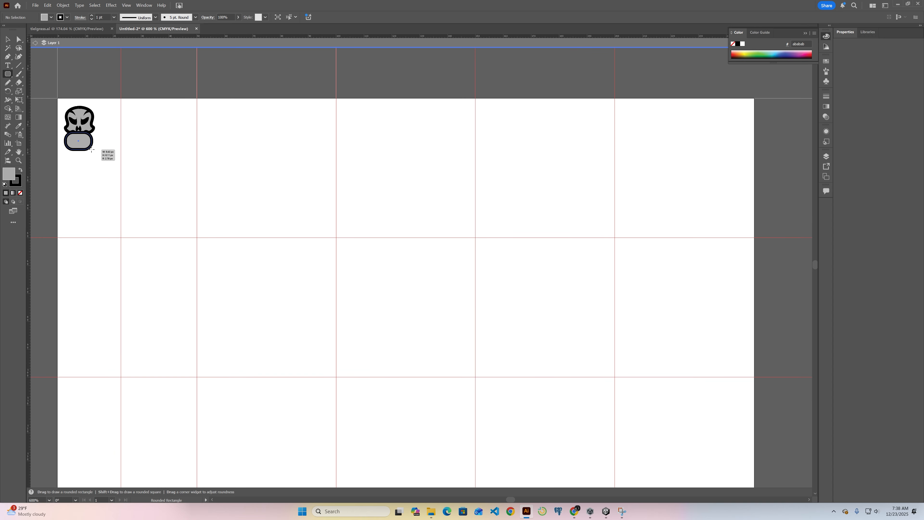
{"action": "left_click_drag", "start_coordinate": [91, 149], "coordinate": [91, 150]}
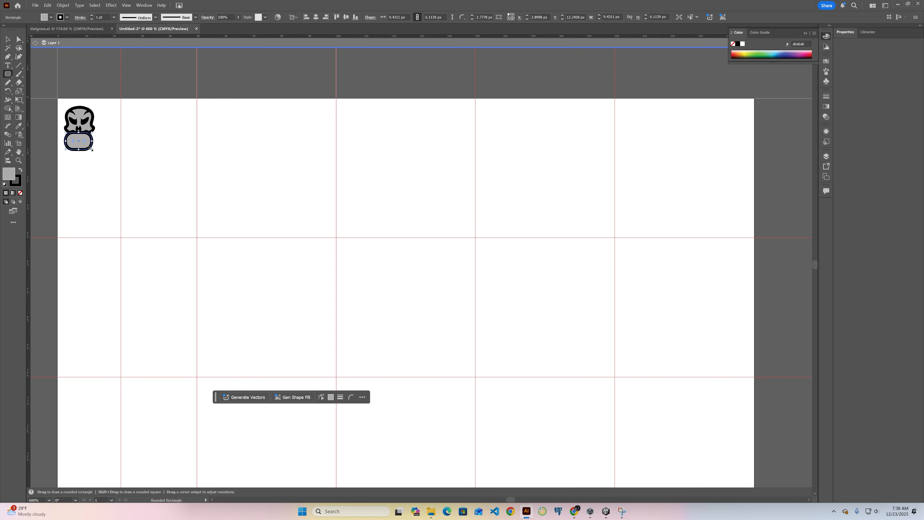
Reduce the grey rounded rectangle's corner radius to about 1.5 px and give it a white-to-black linear gradient fill
{"action": "left_click_drag", "start_coordinate": [84, 142], "coordinate": [89, 139]}
{"action": "double_click", "coordinate": [18, 118]}
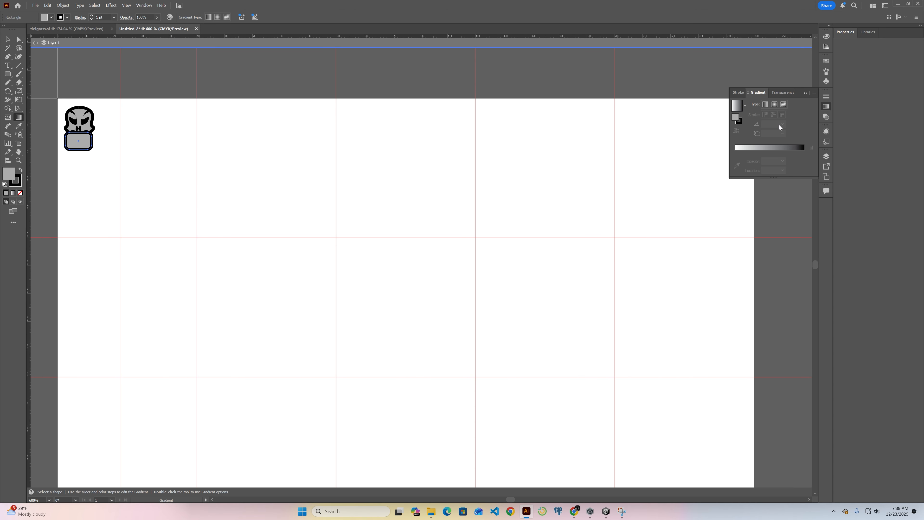
{"action": "left_click", "coordinate": [798, 147]}
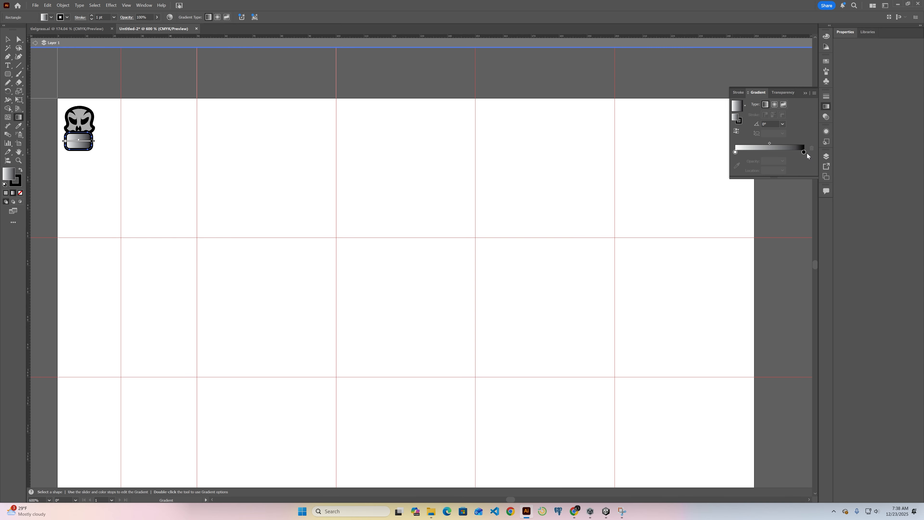
Add a dark grey stop at the gradient's 100% end and move the black stop to about 24%
{"action": "left_click_drag", "start_coordinate": [804, 152], "coordinate": [786, 153]}
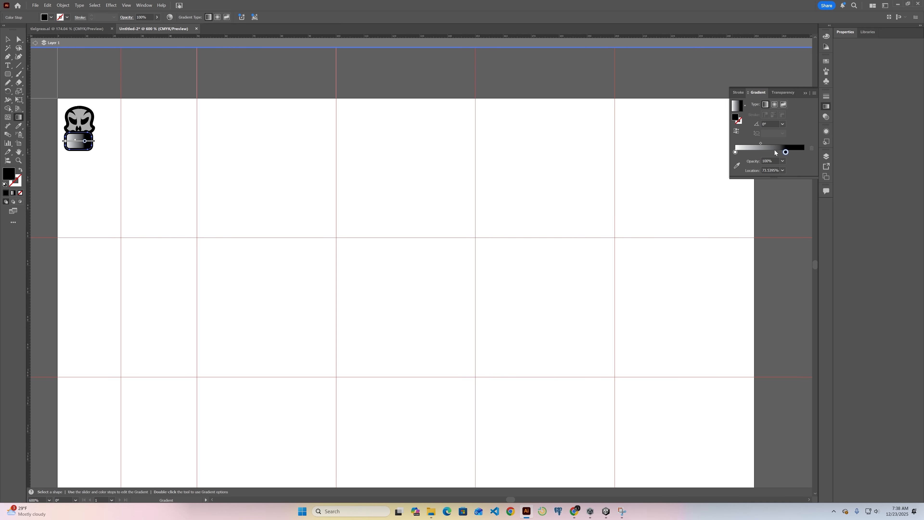
{"action": "left_click", "coordinate": [776, 153]}
{"action": "left_click_drag", "start_coordinate": [776, 152], "coordinate": [804, 152]}
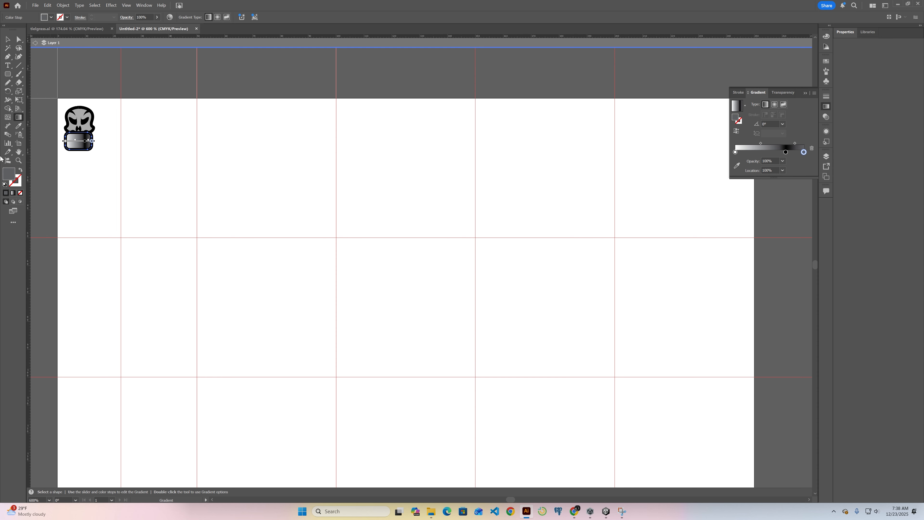
{"action": "left_click_drag", "start_coordinate": [85, 141], "coordinate": [72, 142]}
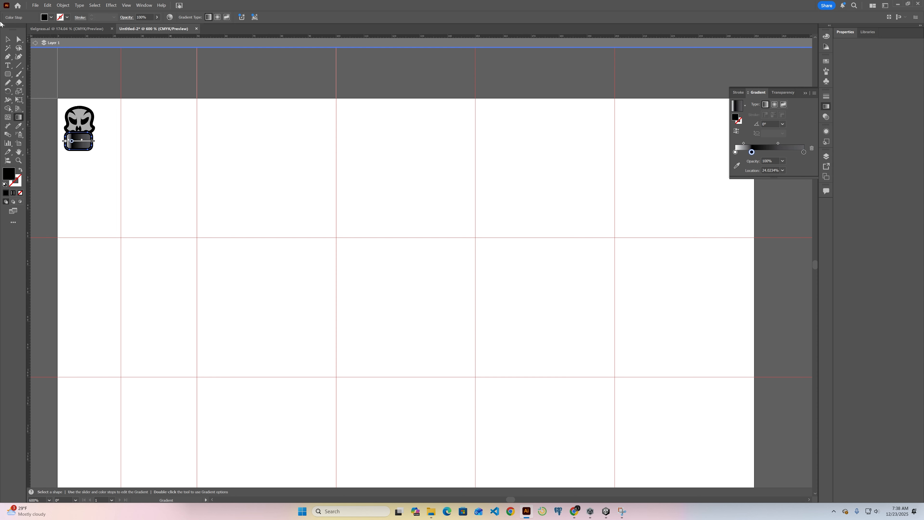
{"action": "left_click", "coordinate": [8, 39]}
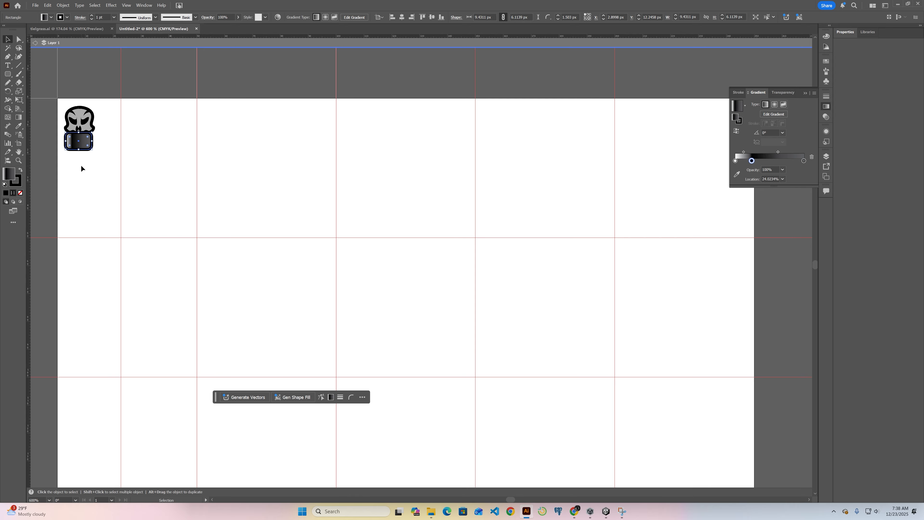
Change the gradient block's stroke to dark grey #515151 with a 0.75 pt weight
{"action": "left_click", "coordinate": [19, 183]}
{"action": "left_click", "coordinate": [20, 193]}
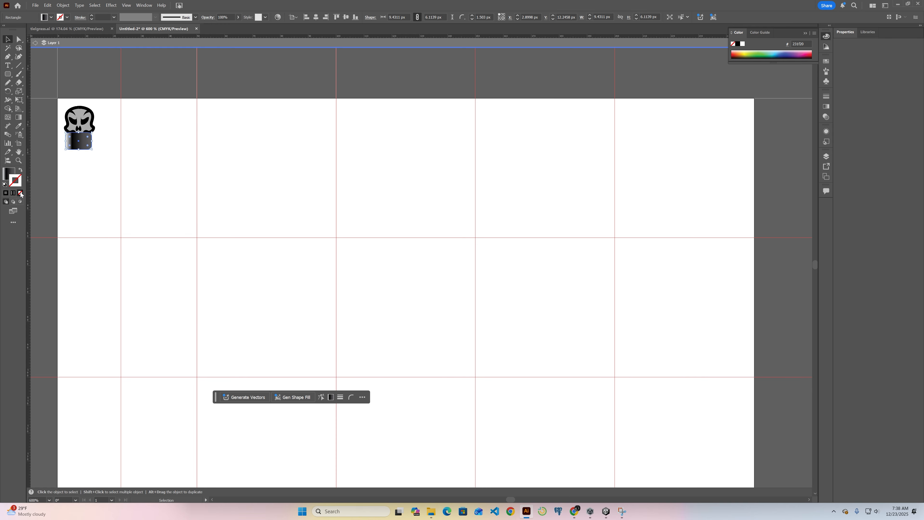
{"action": "left_click", "coordinate": [6, 193]}
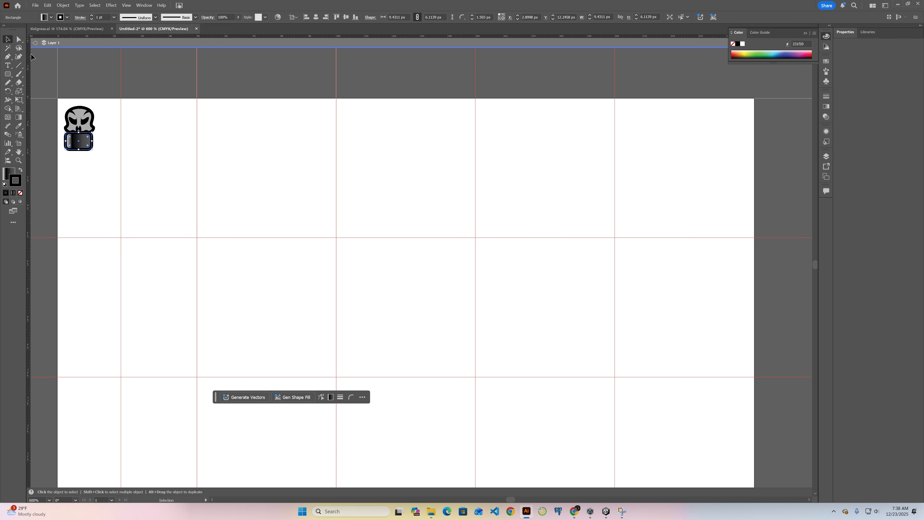
{"action": "double_click", "coordinate": [15, 183]}
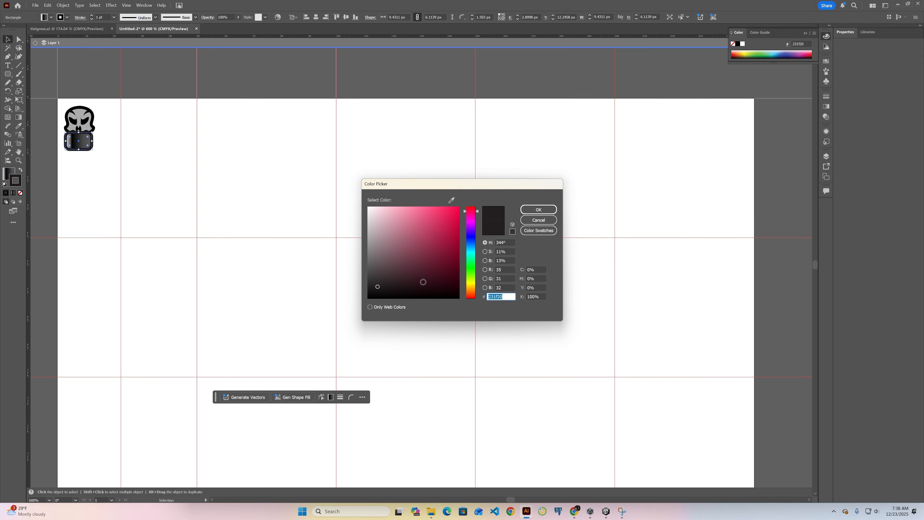
{"action": "left_click_drag", "start_coordinate": [388, 264], "coordinate": [356, 268]}
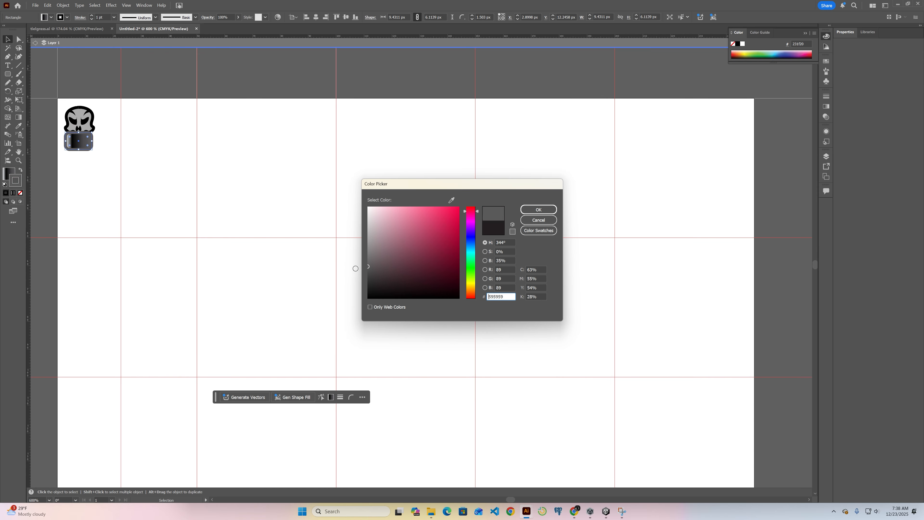
{"action": "left_click", "coordinate": [537, 209]}
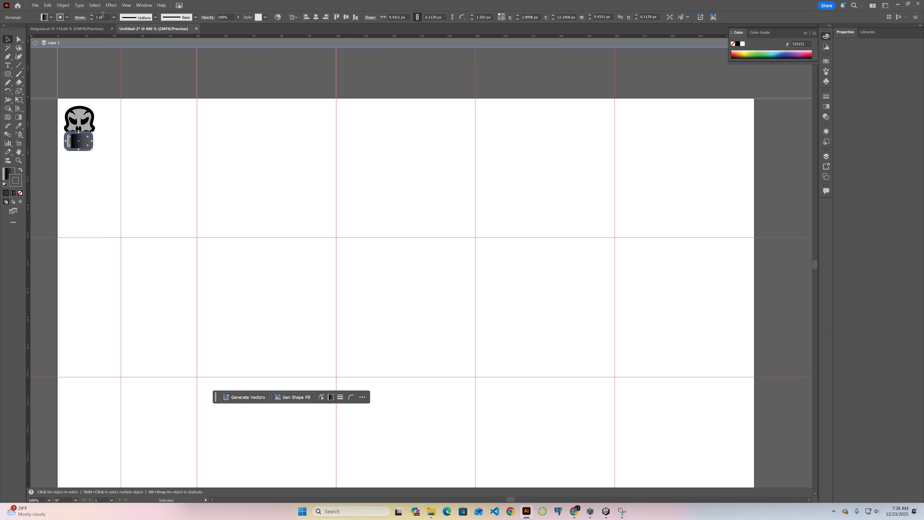
{"action": "left_click", "coordinate": [114, 18]}
{"action": "left_click", "coordinate": [124, 41]}
Shift the block slightly down below the skull and send it to the back so the teeth overlap it
{"action": "left_click_drag", "start_coordinate": [83, 145], "coordinate": [82, 148]}
{"action": "right_click", "coordinate": [83, 147]}
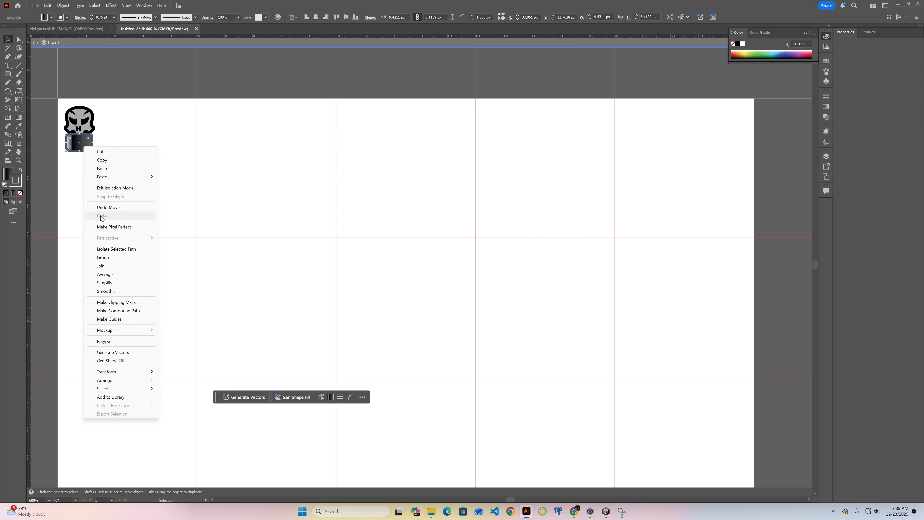
{"action": "mouse_move", "coordinate": [109, 381]}
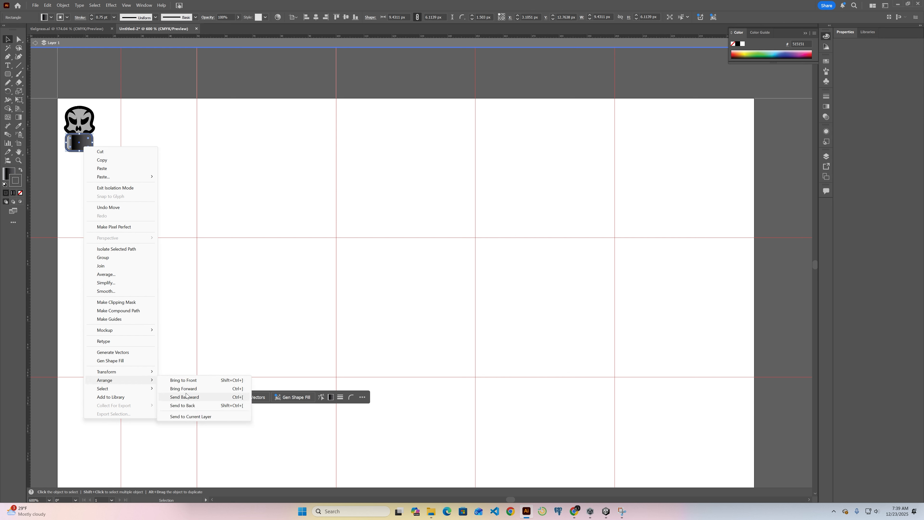
{"action": "left_click", "coordinate": [236, 407]}
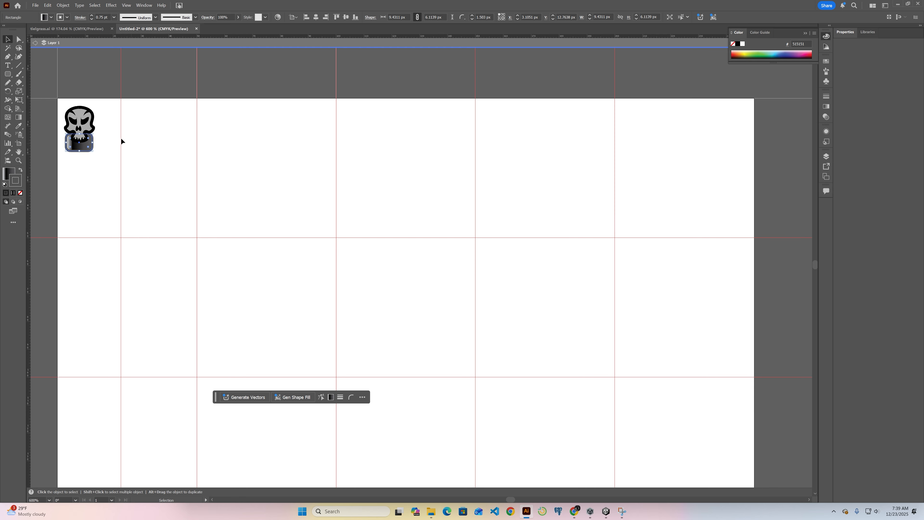
{"action": "left_click", "coordinate": [82, 157]}
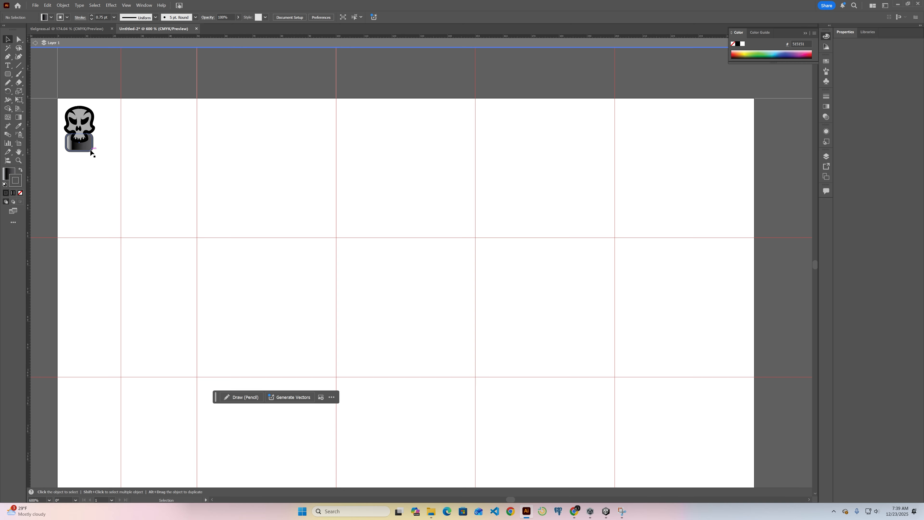
Stack five copies of the block edge to edge straight below it, down to the first tile's lower edge
{"action": "left_click", "coordinate": [90, 152]}
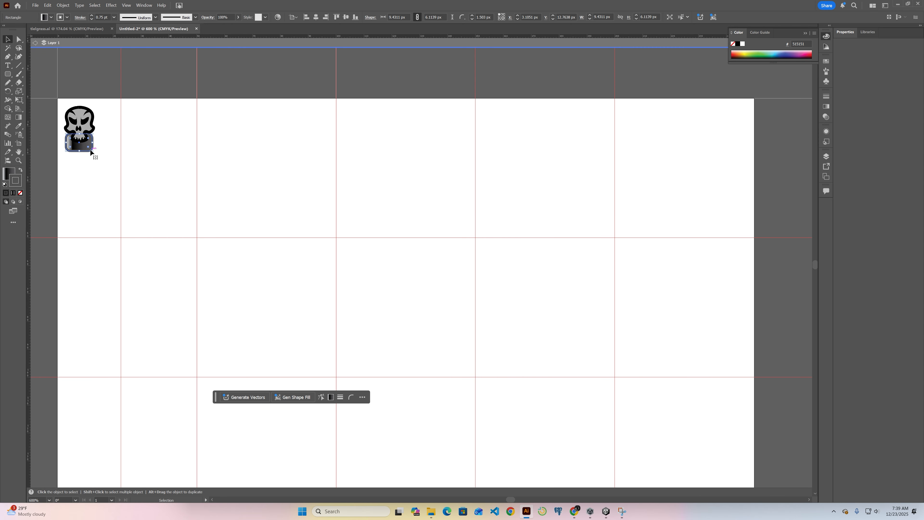
{"action": "key", "text": "a"}
{"action": "key", "text": "v"}
{"action": "left_click_drag", "start_coordinate": [81, 145], "coordinate": [82, 165]}
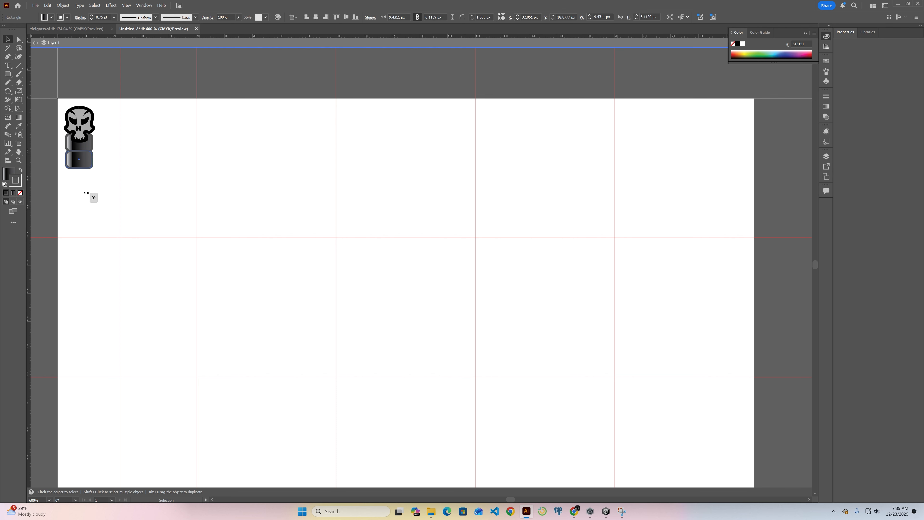
{"action": "left_click_drag", "start_coordinate": [86, 193], "coordinate": [82, 186]}
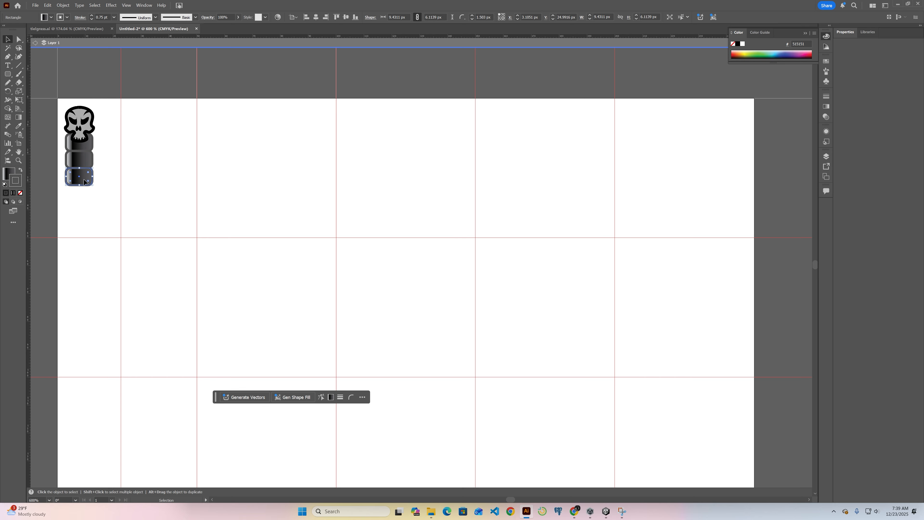
{"action": "left_click_drag", "start_coordinate": [84, 178], "coordinate": [84, 199]}
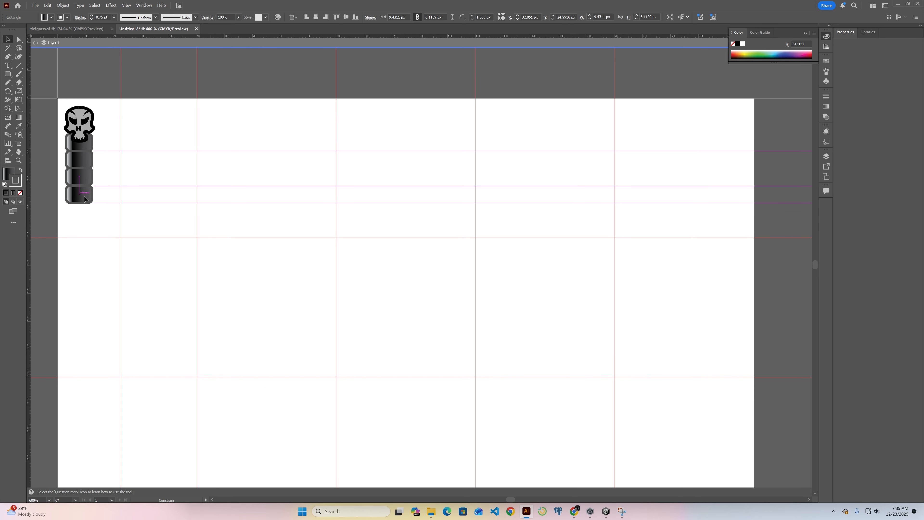
{"action": "left_click_drag", "start_coordinate": [84, 198], "coordinate": [84, 198]}
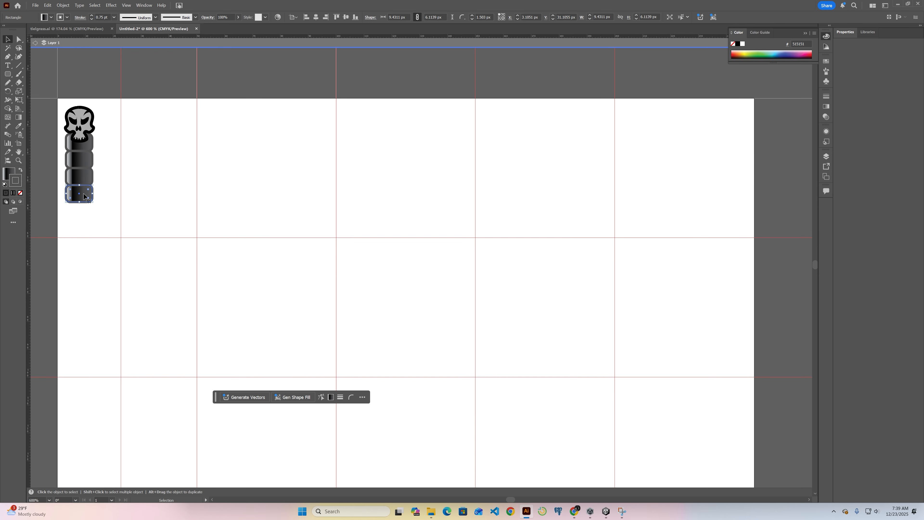
{"action": "left_click_drag", "start_coordinate": [83, 192], "coordinate": [86, 229]}
{"action": "left_click", "coordinate": [134, 130]}
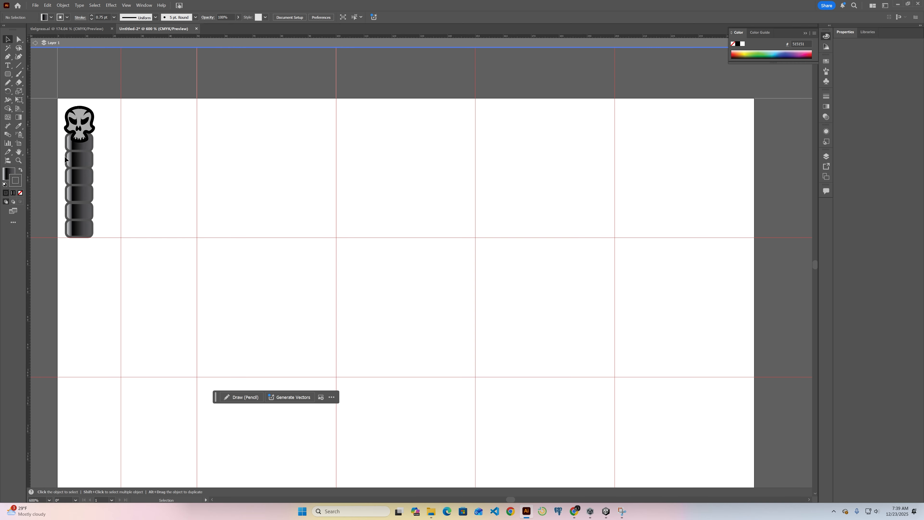
Copy the lowest block to the skull's right side, rotate it 90°, and set it aside in the tile's empty area
{"action": "left_click", "coordinate": [89, 235]}
{"action": "key", "text": "a"}
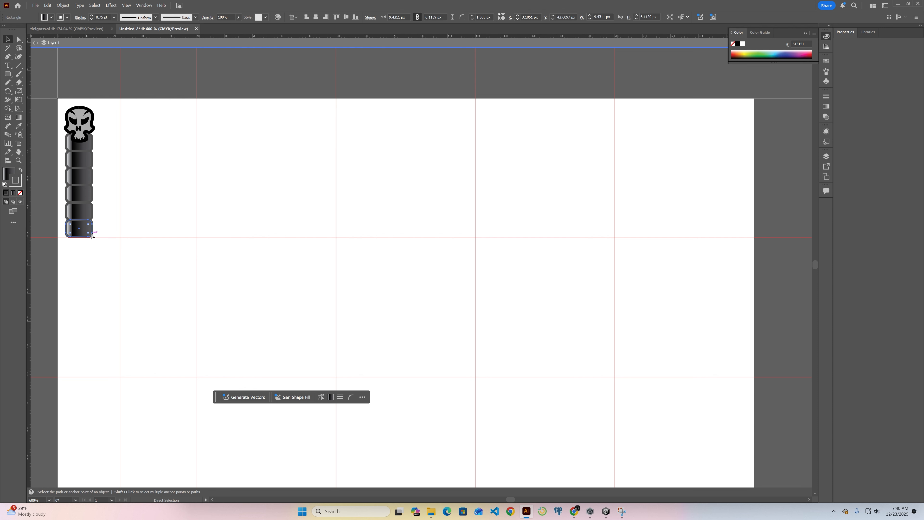
{"action": "key", "text": "v"}
{"action": "left_click_drag", "start_coordinate": [86, 236], "coordinate": [115, 130]}
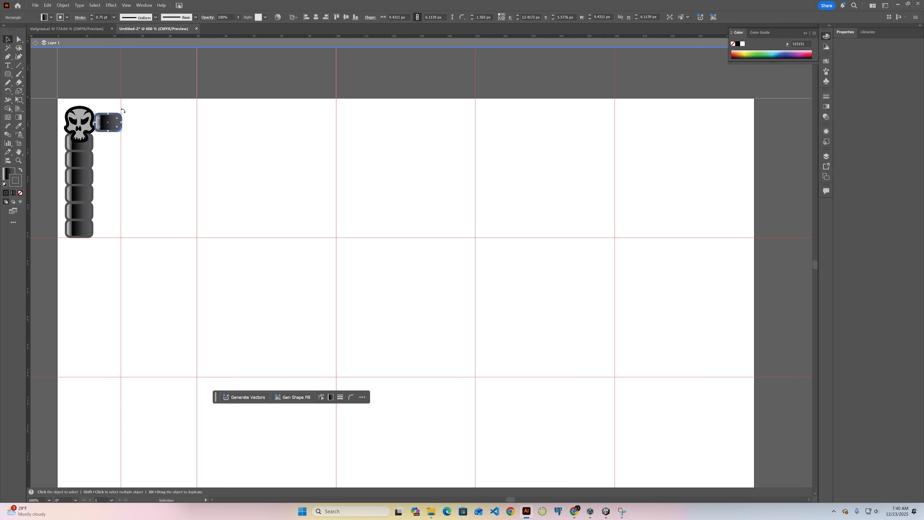
{"action": "left_click_drag", "start_coordinate": [123, 110], "coordinate": [99, 129]}
{"action": "key", "text": "ctrl+z"}
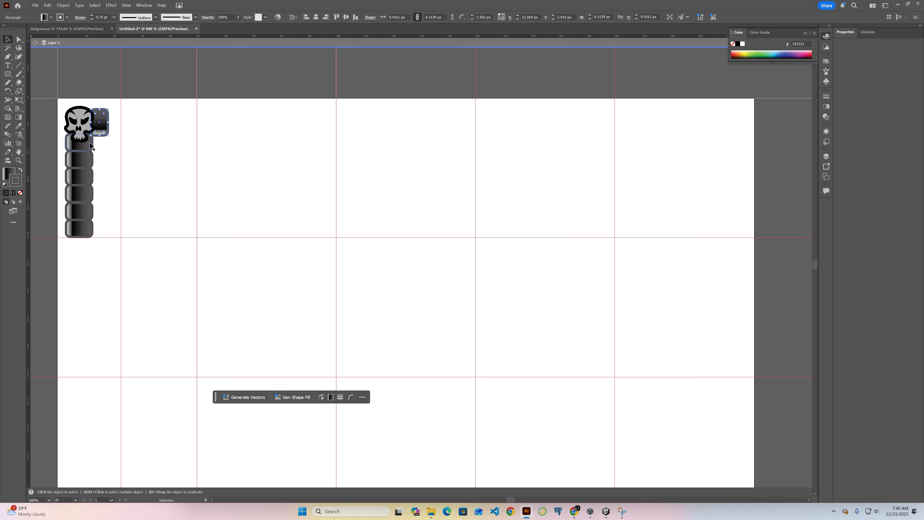
{"action": "left_click_drag", "start_coordinate": [103, 121], "coordinate": [144, 128]}
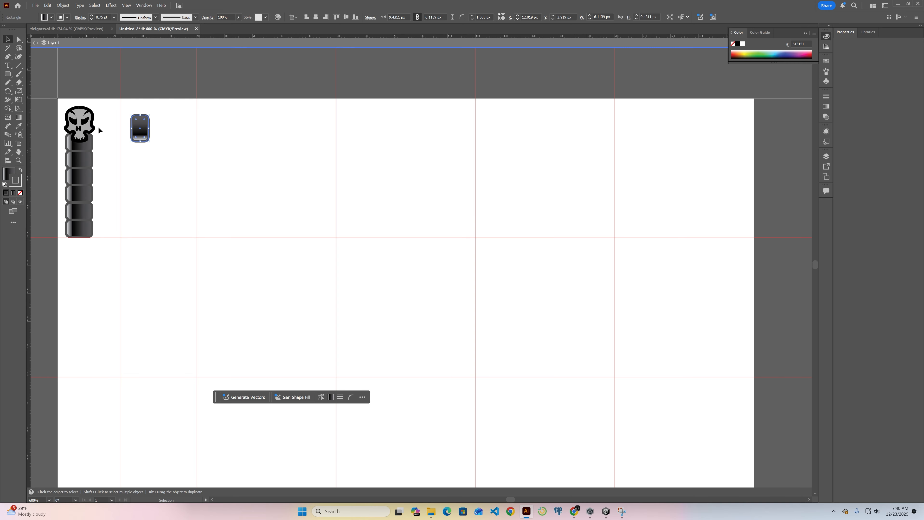
Move the skull and block column into the tile's upper-left corner, narrow it to about 9.6 px, and stretch it to the tile's lower edge
{"action": "left_click_drag", "start_coordinate": [89, 187], "coordinate": [104, 250]}
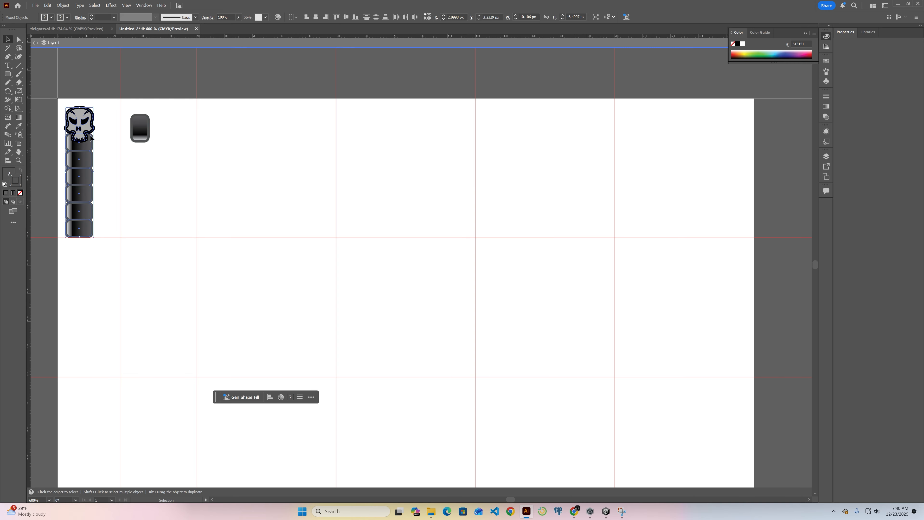
{"action": "left_click_drag", "start_coordinate": [81, 130], "coordinate": [68, 116]}
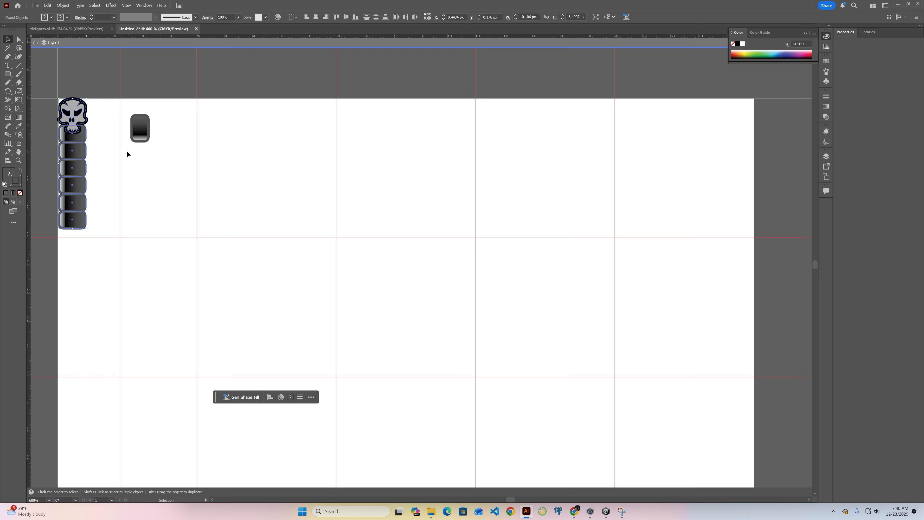
{"action": "key", "text": "Down"}
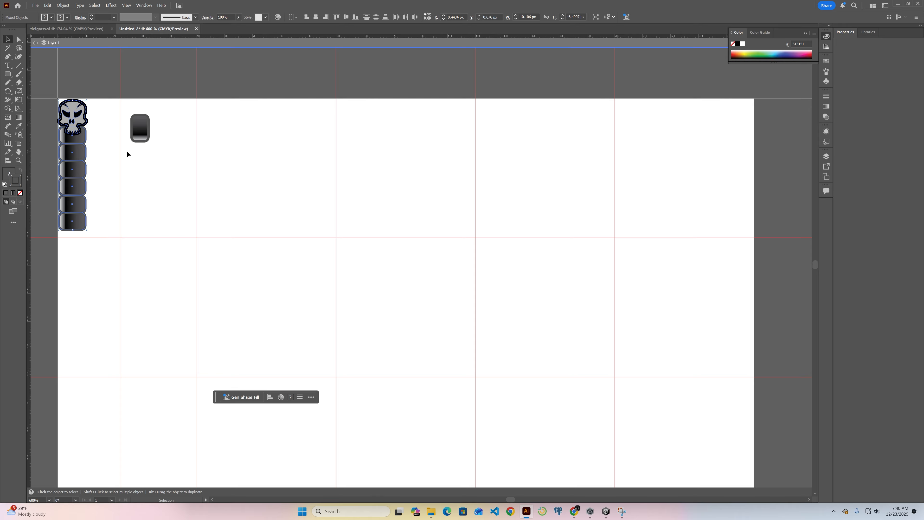
{"action": "key", "text": "Right"}
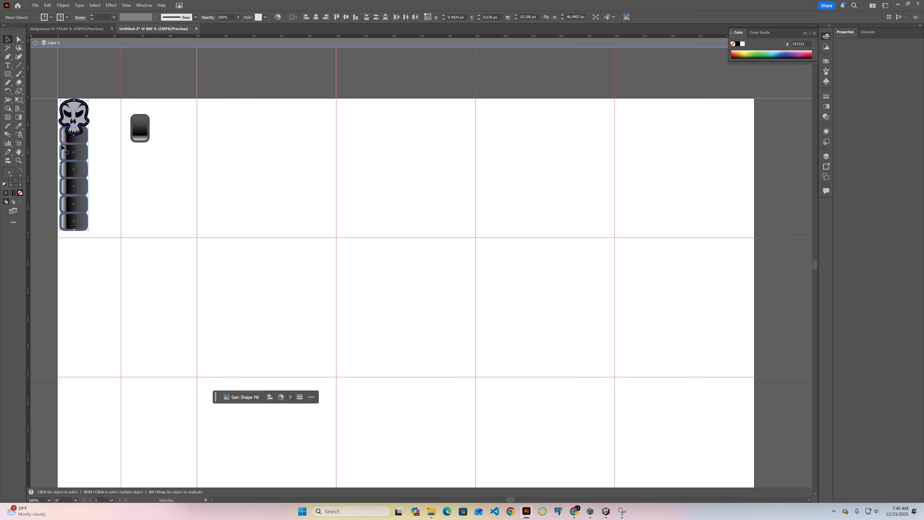
{"action": "key", "text": "Left"}
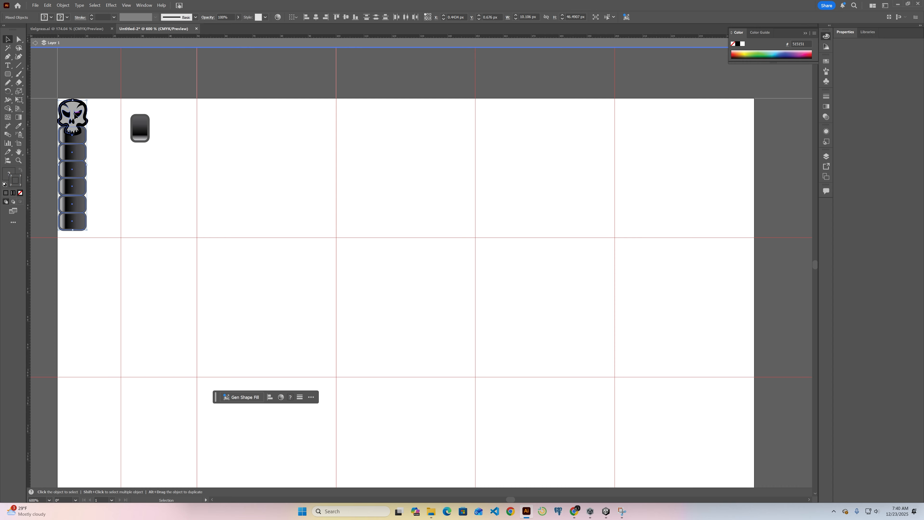
{"action": "left_click_drag", "start_coordinate": [86, 165], "coordinate": [85, 165]}
{"action": "left_click_drag", "start_coordinate": [72, 231], "coordinate": [73, 238]}
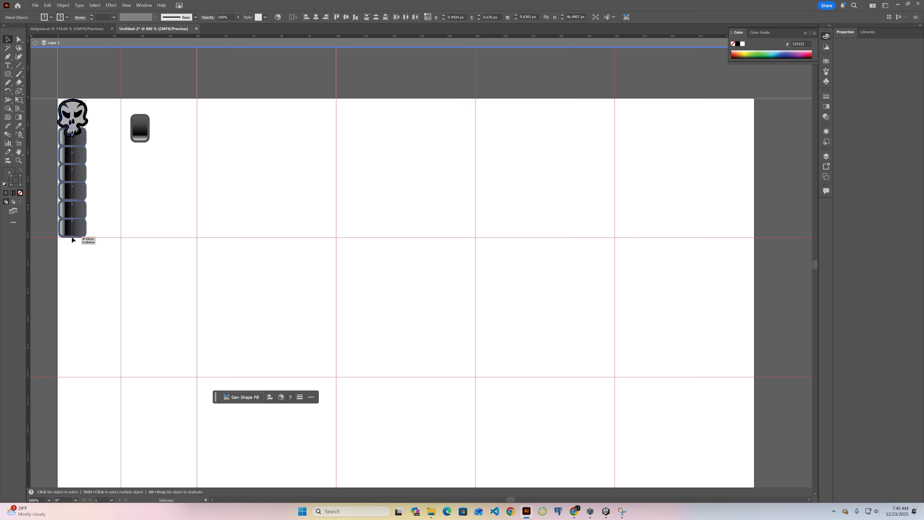
Place the rotated block against the skull's right side, along the tile's upper edge at about X 10.5, Y 0.5 px
{"action": "left_click", "coordinate": [142, 135]}
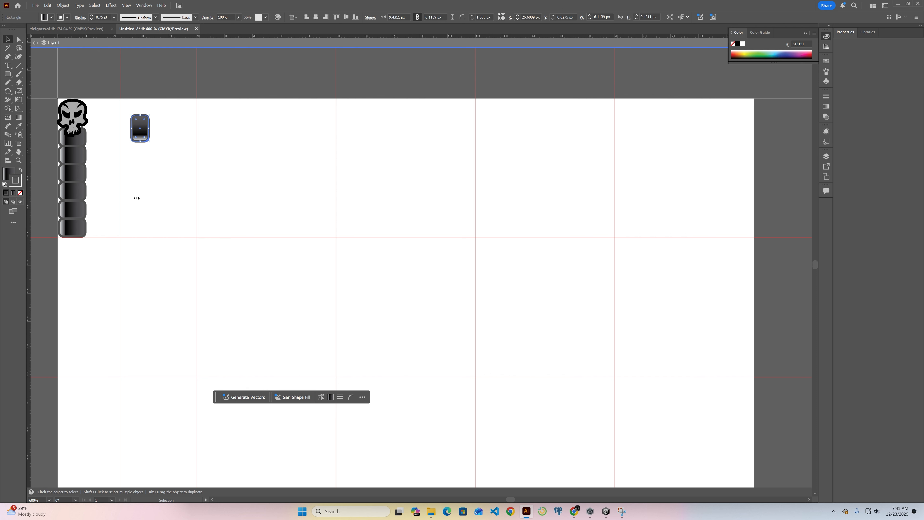
{"action": "left_click", "coordinate": [138, 172]}
{"action": "left_click_drag", "start_coordinate": [142, 125], "coordinate": [98, 113]}
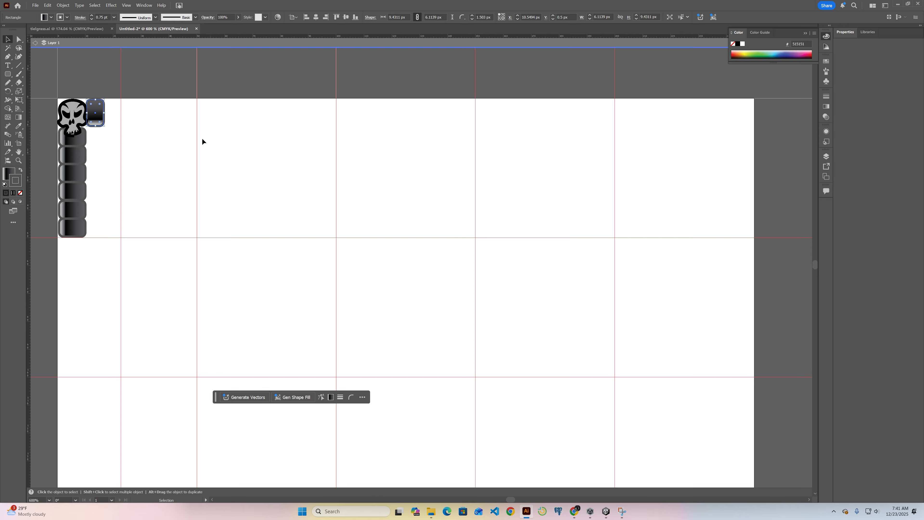
Copy the rotated block five times edge to edge along the tile's upper edge, making a row of six blocks beside the skull
{"action": "key", "text": "a"}
{"action": "key", "text": "ctrl+c"}
{"action": "left_click_drag", "start_coordinate": [95, 122], "coordinate": [113, 124]}
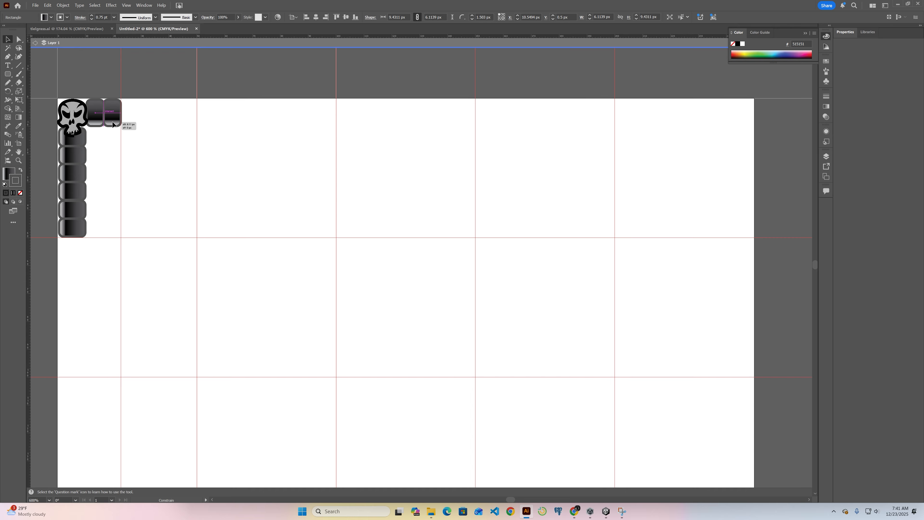
{"action": "key", "text": "ctrl+c"}
{"action": "left_click_drag", "start_coordinate": [123, 127], "coordinate": [148, 120]}
{"action": "key", "text": "ctrl+z"}
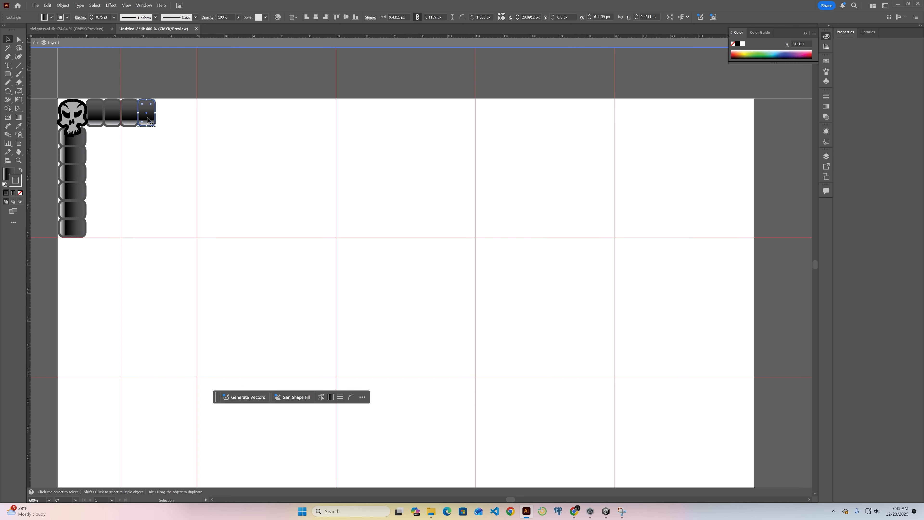
{"action": "left_click_drag", "start_coordinate": [148, 120], "coordinate": [185, 121]}
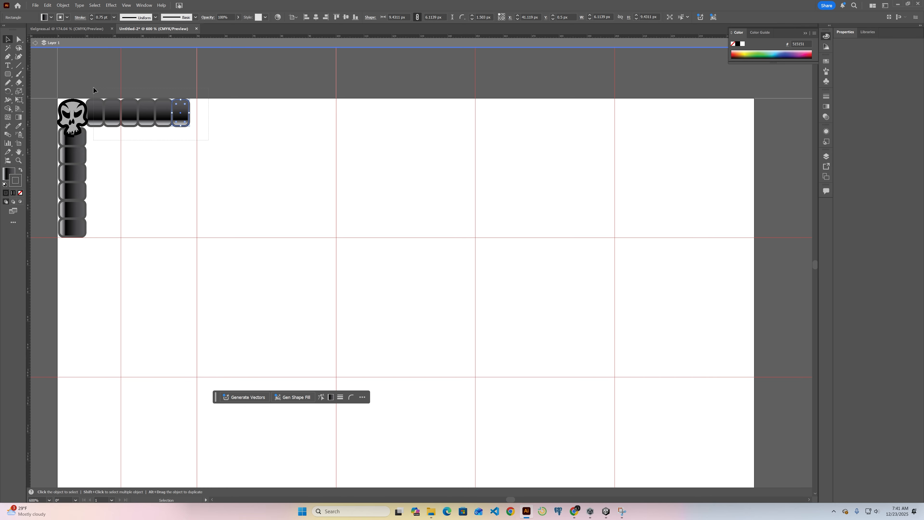
Stretch the whole row of six blocks horizontally to reach the first tile's right edge
{"action": "left_click_drag", "start_coordinate": [93, 90], "coordinate": [93, 90]}
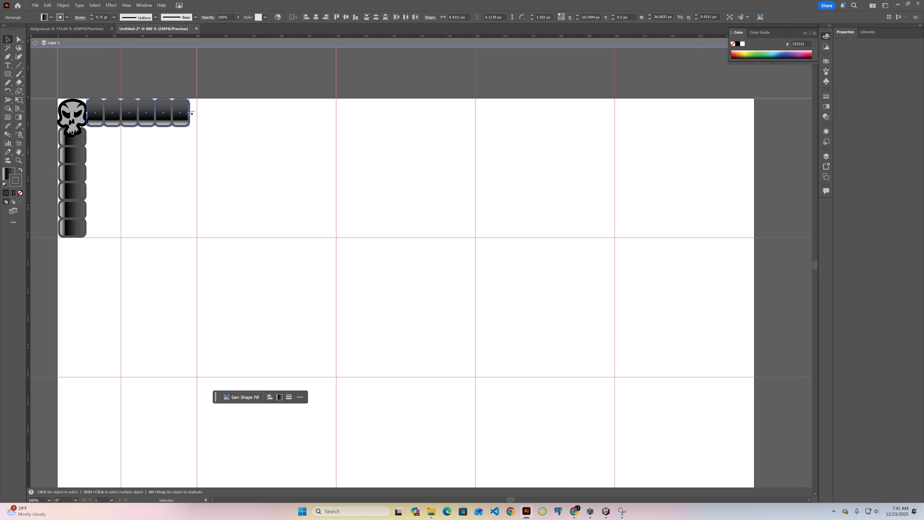
{"action": "left_click_drag", "start_coordinate": [189, 114], "coordinate": [195, 113]}
{"action": "left_click", "coordinate": [136, 150]}
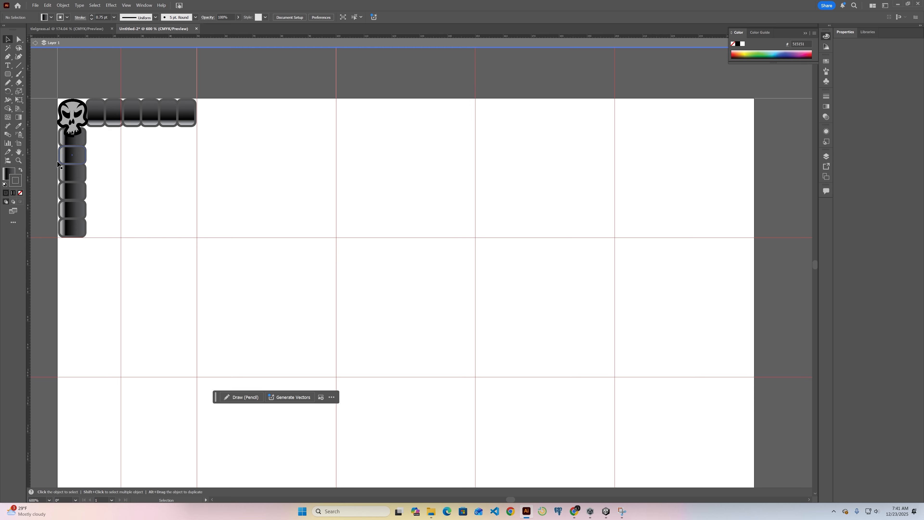
Draw a plain rectangle about 44.9 × 46.8 px from the skull's forehead to the first tile's lower-right corner
{"action": "left_click", "coordinate": [10, 74]}
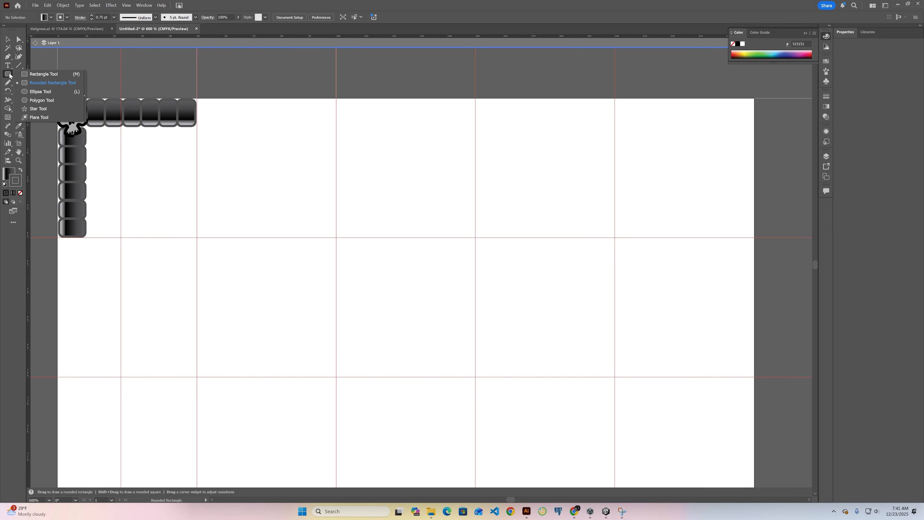
{"action": "left_click", "coordinate": [29, 74]}
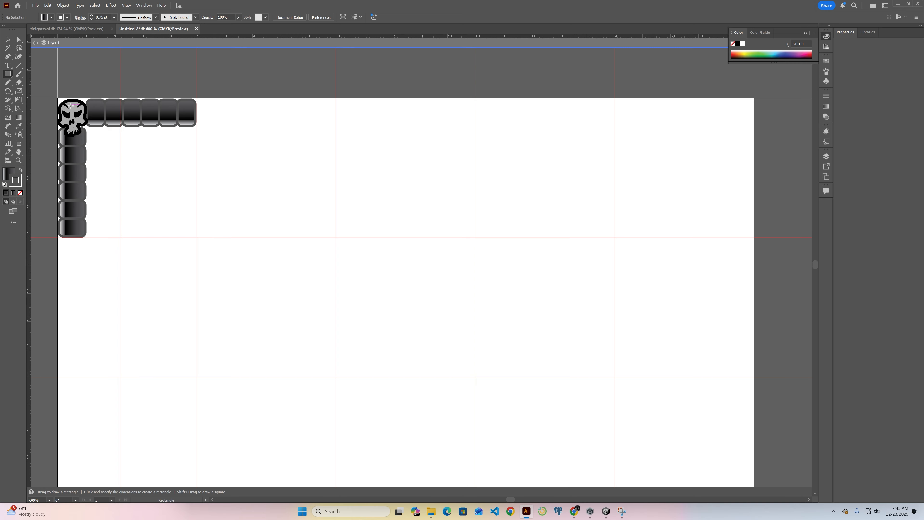
{"action": "left_click_drag", "start_coordinate": [70, 106], "coordinate": [195, 237]}
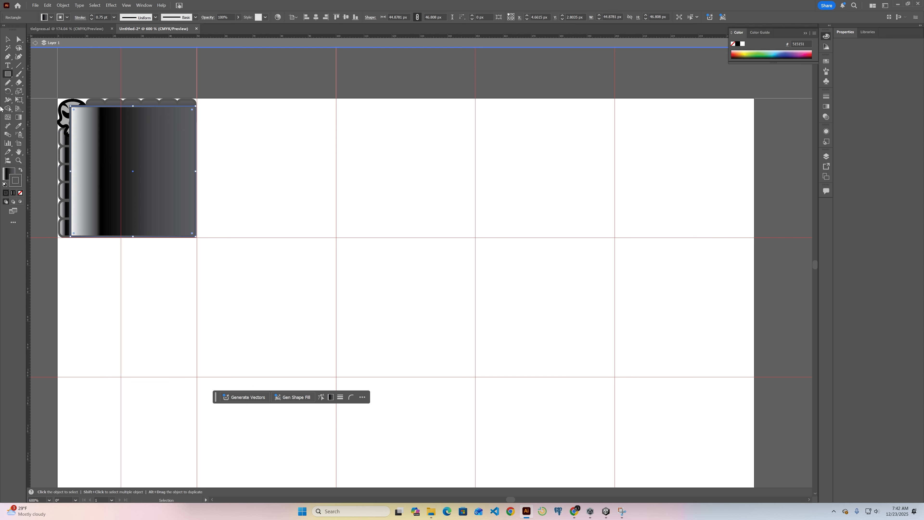
Remove the white stop from the rectangle's gradient fill, make the gradient radial, and reverse it so grey is at the centre
{"action": "left_click", "coordinate": [10, 174]}
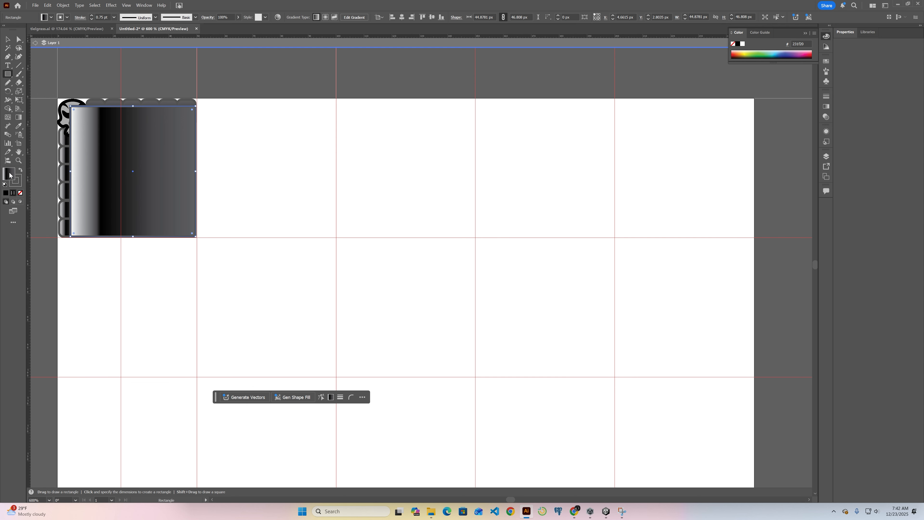
{"action": "double_click", "coordinate": [10, 174]}
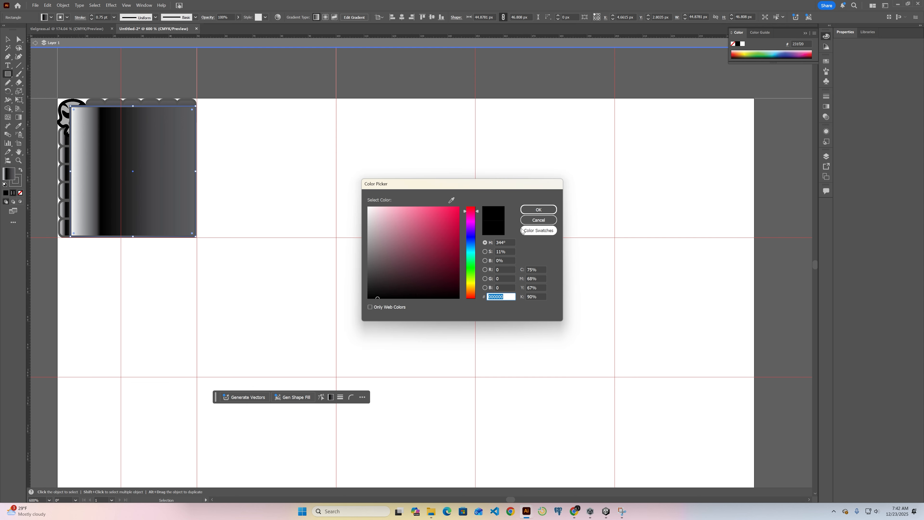
{"action": "left_click", "coordinate": [538, 220]}
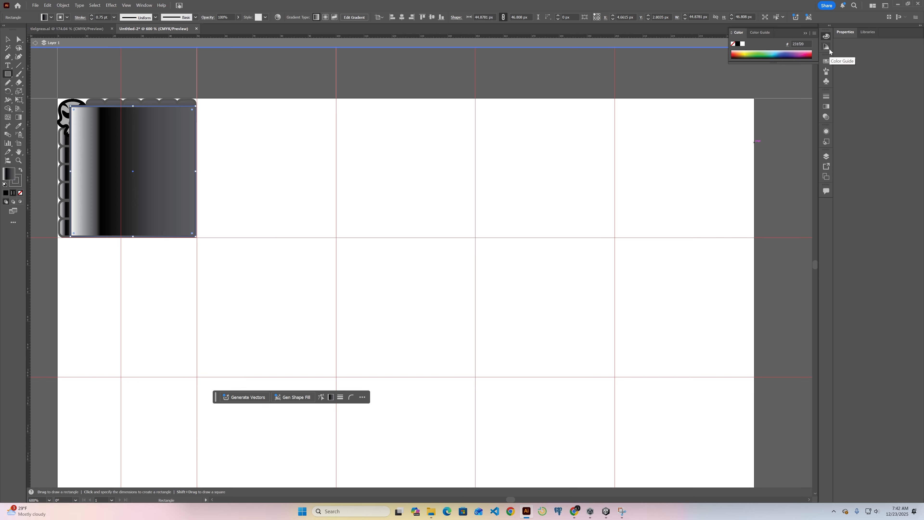
{"action": "left_click", "coordinate": [827, 109]}
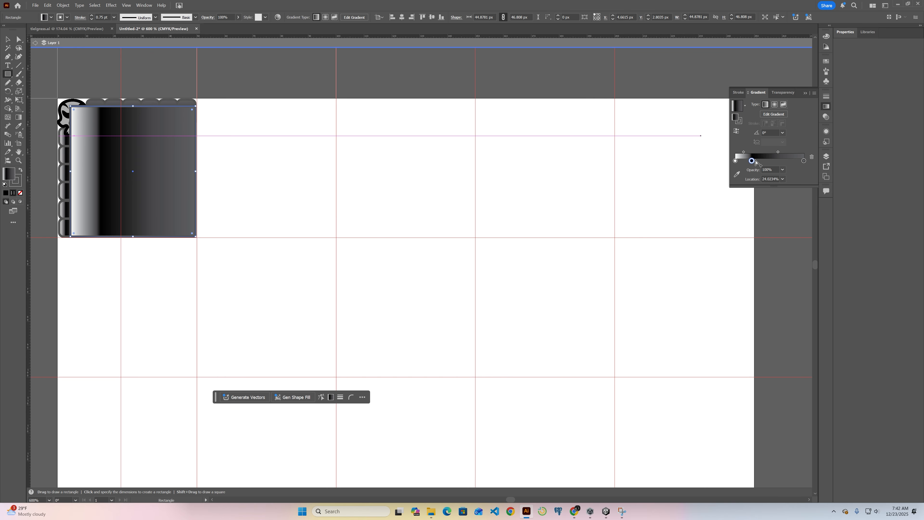
{"action": "left_click_drag", "start_coordinate": [735, 160], "coordinate": [720, 184]}
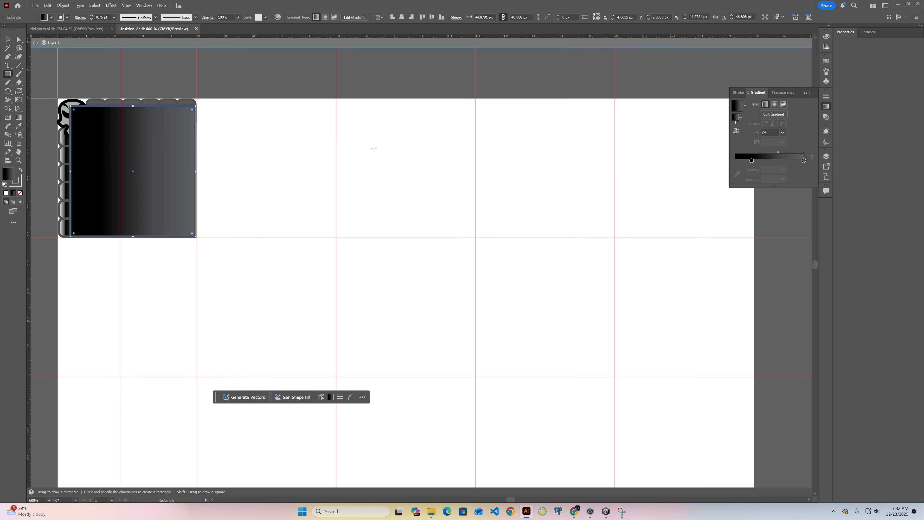
{"action": "left_click", "coordinate": [775, 105]}
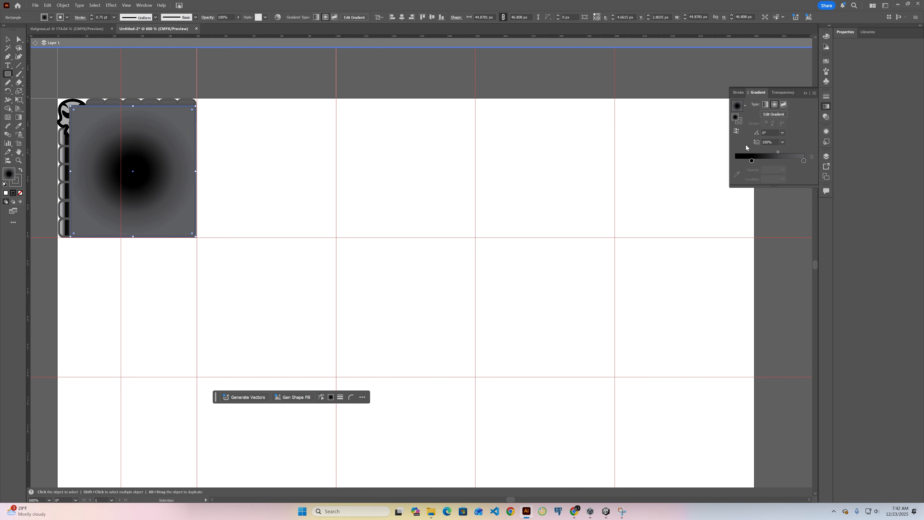
{"action": "left_click", "coordinate": [736, 132]}
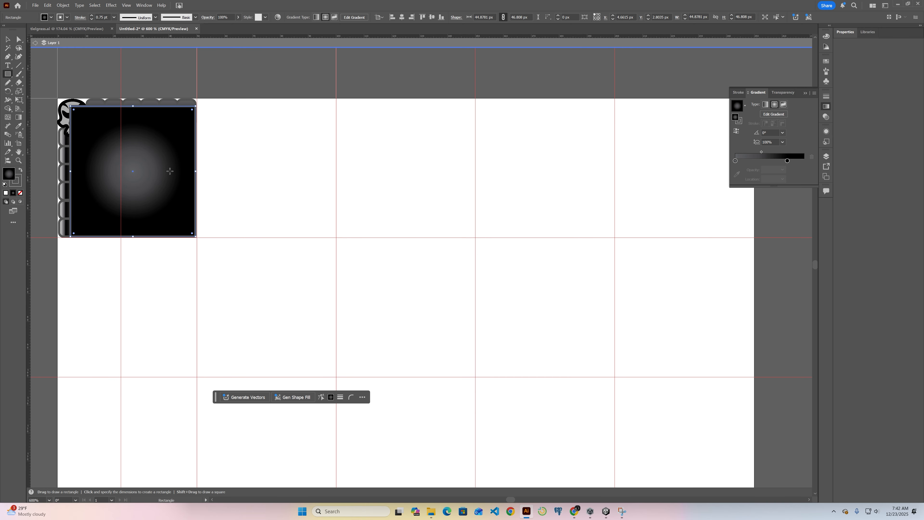
Enlarge the rectangle's radial gradient slightly past its edges and move the grey stop to about 36.7%
{"action": "mouse_move", "coordinate": [136, 179]}
{"action": "left_mouse_down"}
{"action": "mouse_move", "coordinate": [160, 155]}
{"action": "mouse_move", "coordinate": [194, 159]}
{"action": "left_mouse_up"}
{"action": "key", "text": "ctrl+z"}
{"action": "left_click", "coordinate": [19, 120]}
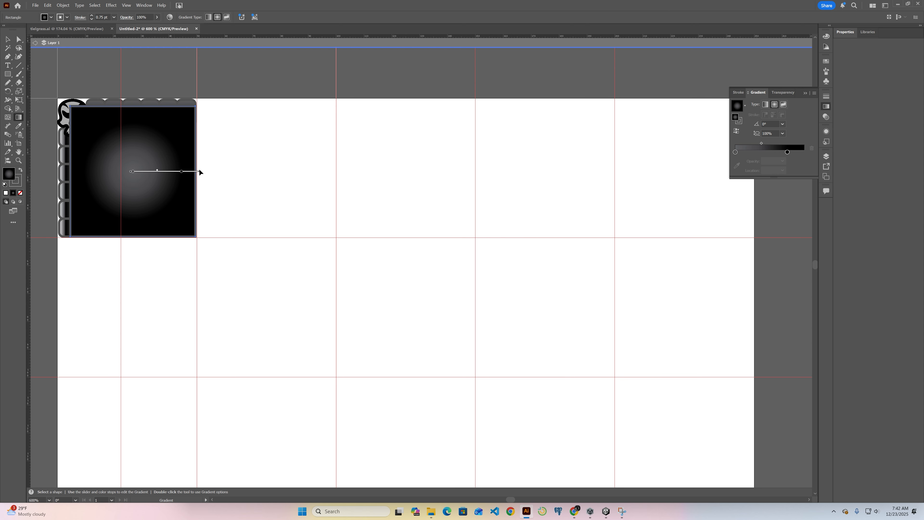
{"action": "mouse_move", "coordinate": [199, 184]}
{"action": "left_mouse_down"}
{"action": "mouse_move", "coordinate": [197, 248]}
{"action": "mouse_move", "coordinate": [190, 248]}
{"action": "mouse_move", "coordinate": [262, 262]}
{"action": "mouse_move", "coordinate": [231, 241]}
{"action": "left_mouse_up"}
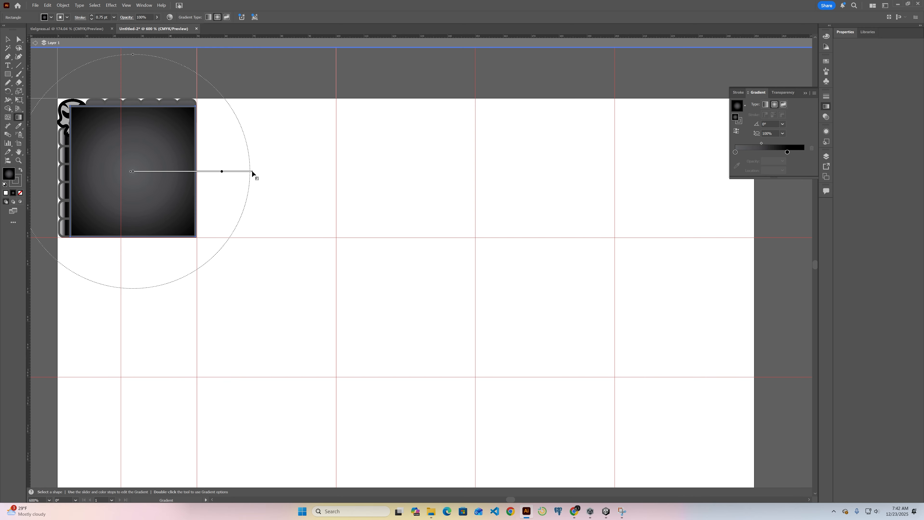
{"action": "left_click_drag", "start_coordinate": [252, 173], "coordinate": [210, 127]}
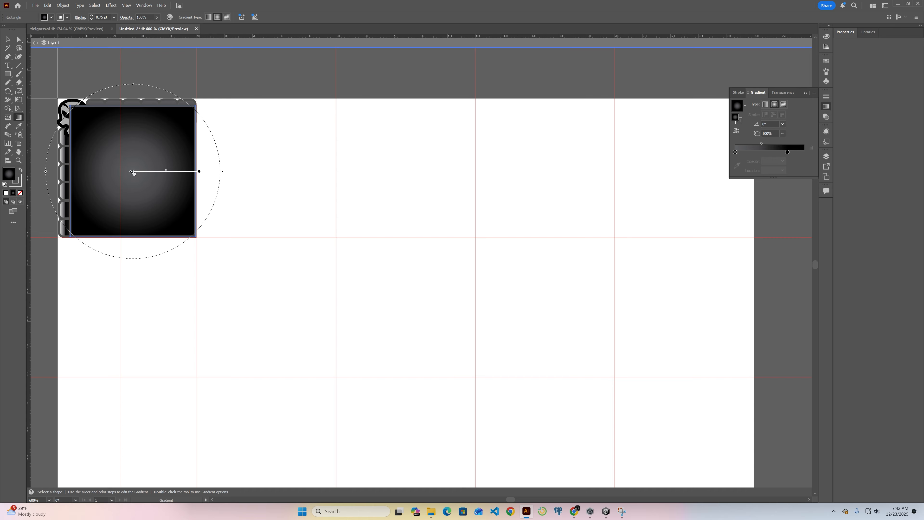
{"action": "left_click_drag", "start_coordinate": [133, 179], "coordinate": [165, 181]}
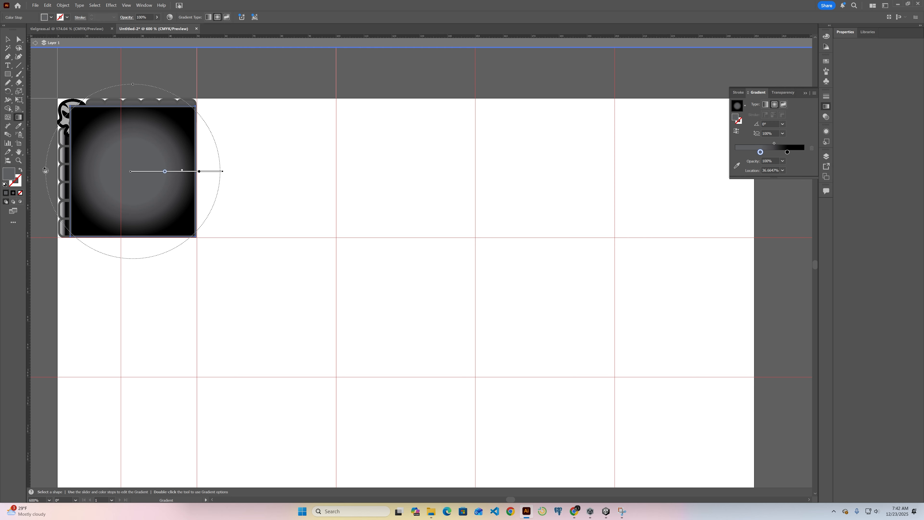
Shrink the radial gradient's radius and stretch it vertically into a tall ellipse
{"action": "left_click_drag", "start_coordinate": [46, 173], "coordinate": [60, 174]}
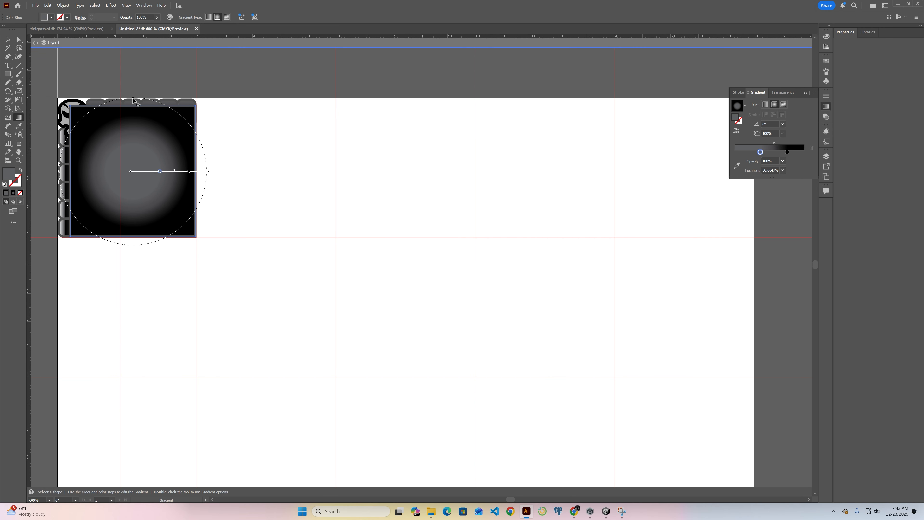
{"action": "left_click_drag", "start_coordinate": [133, 97], "coordinate": [133, 72]}
{"action": "scroll", "coordinate": [146, 84], "scroll_direction": "up", "scroll_amount": 2}
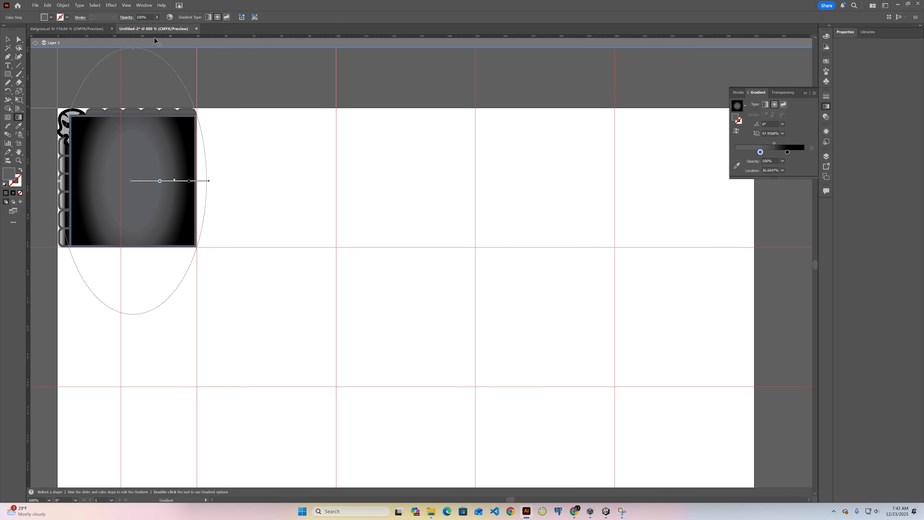
Redraw the radial gradient diagonally from just below the rectangle's centre past its lower-right corner, at an angle of about -49.25°
{"action": "left_click_drag", "start_coordinate": [132, 193], "coordinate": [181, 284]}
{"action": "left_click_drag", "start_coordinate": [156, 211], "coordinate": [244, 313]}
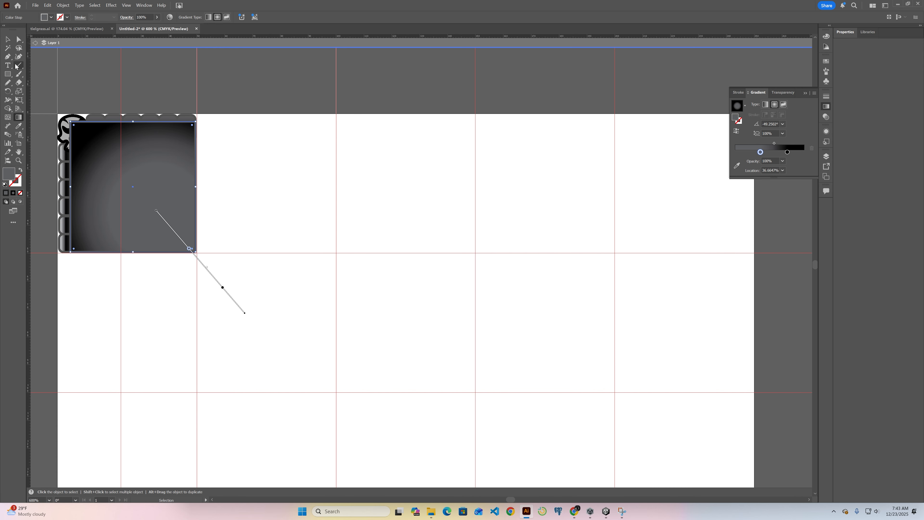
{"action": "left_click", "coordinate": [8, 40]}
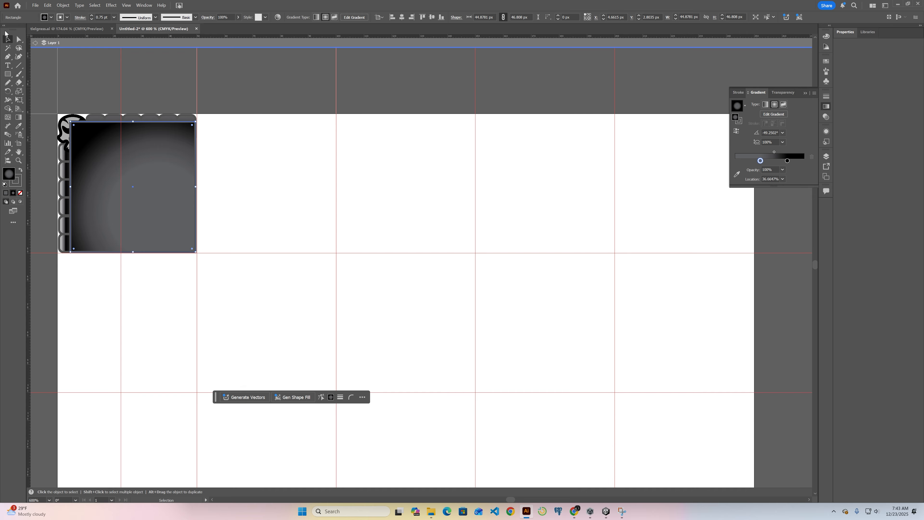
Try a black 000000 stroke on the gradient rectangle and remove its stroke entirely
{"action": "left_click", "coordinate": [14, 183]}
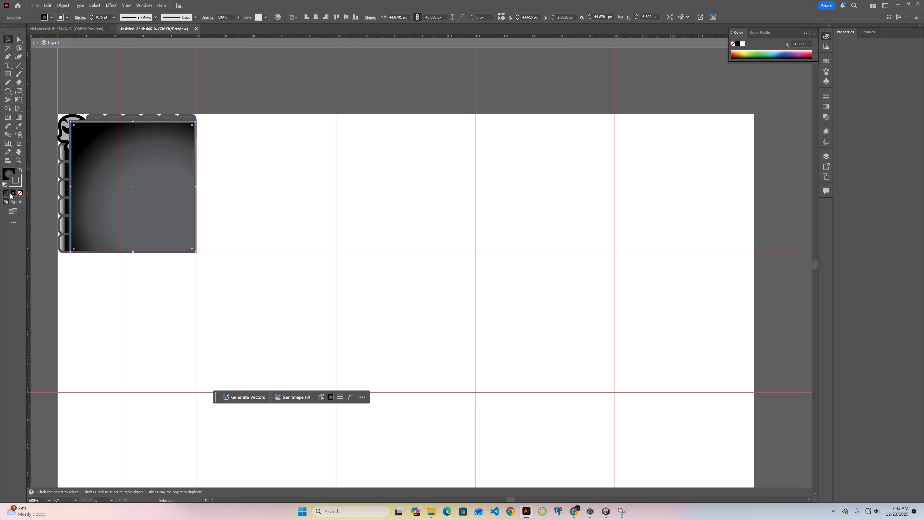
{"action": "double_click", "coordinate": [15, 180]}
{"action": "left_click_drag", "start_coordinate": [409, 257], "coordinate": [415, 311]}
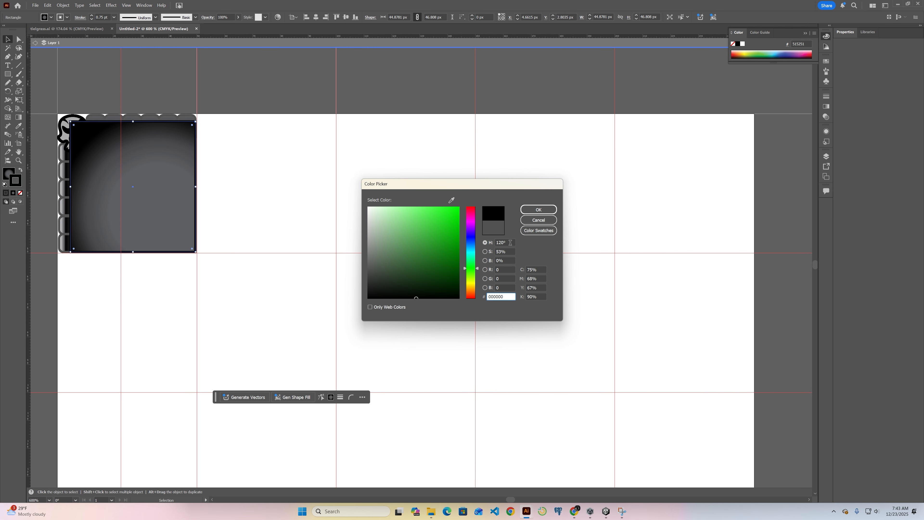
{"action": "left_click", "coordinate": [538, 210]}
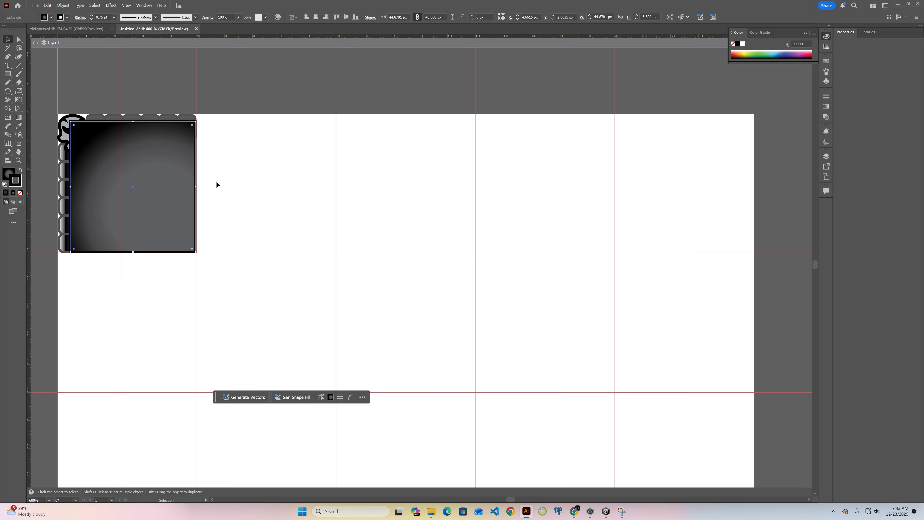
{"action": "left_click", "coordinate": [21, 193]}
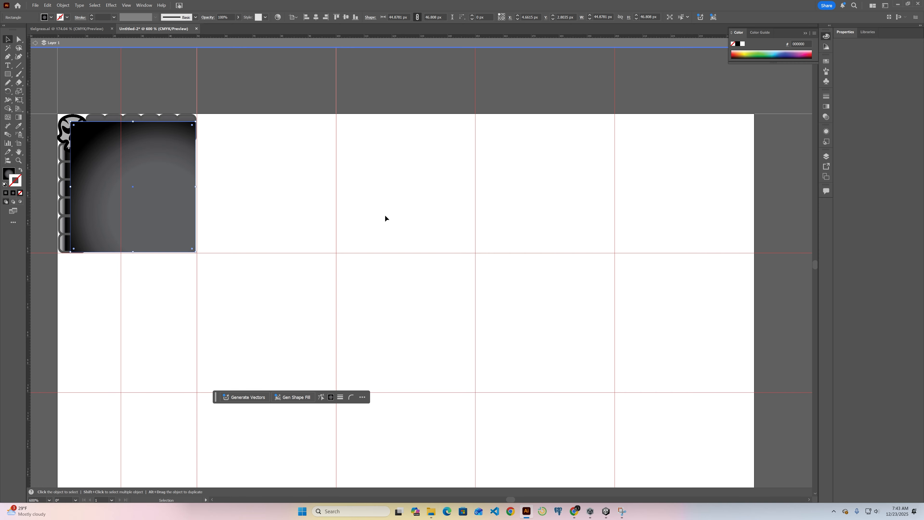
Extend the rectangle to the tile's lower-right corner at about 45.5 × 47.2 px and send it behind the skull and blocks
{"action": "left_click_drag", "start_coordinate": [195, 253], "coordinate": [197, 253]}
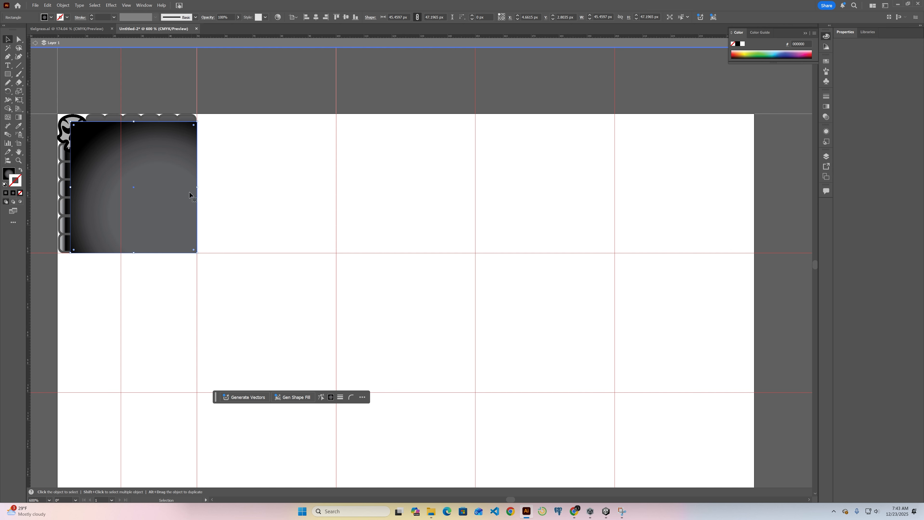
{"action": "right_click", "coordinate": [165, 177]}
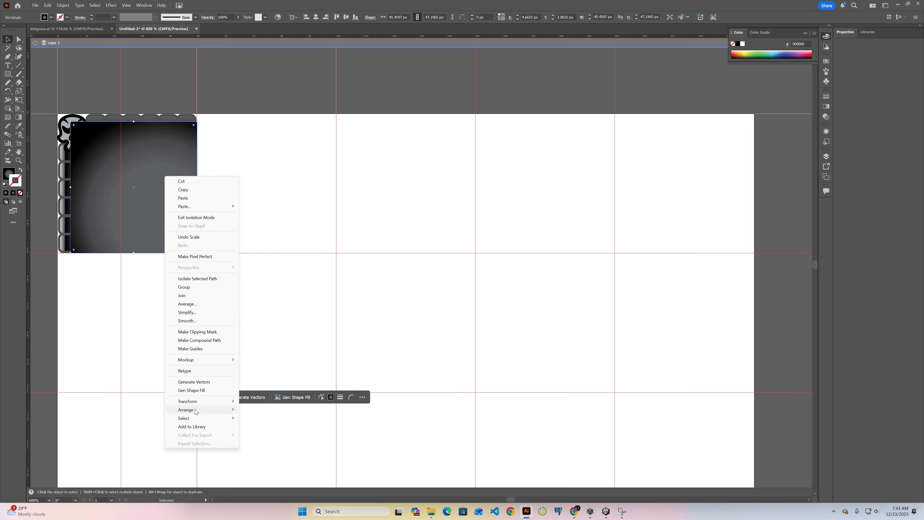
{"action": "mouse_move", "coordinate": [197, 411]}
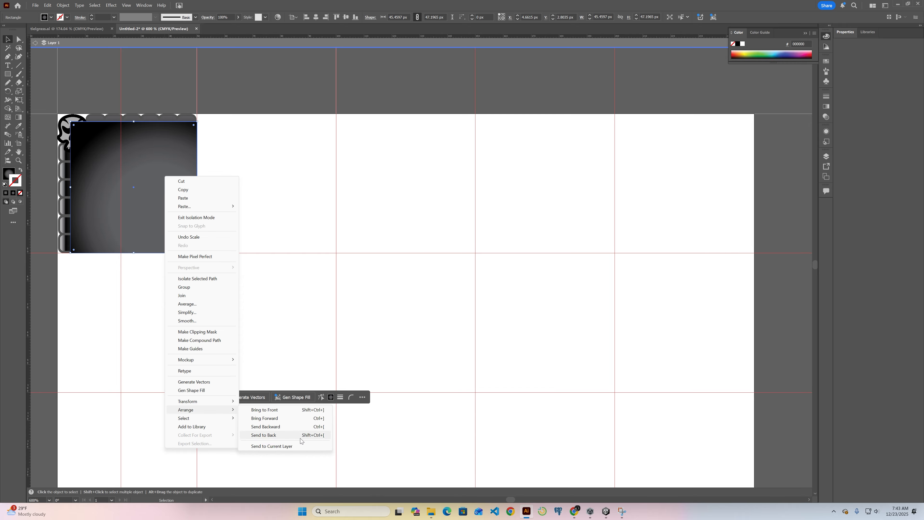
{"action": "left_click", "coordinate": [321, 435]}
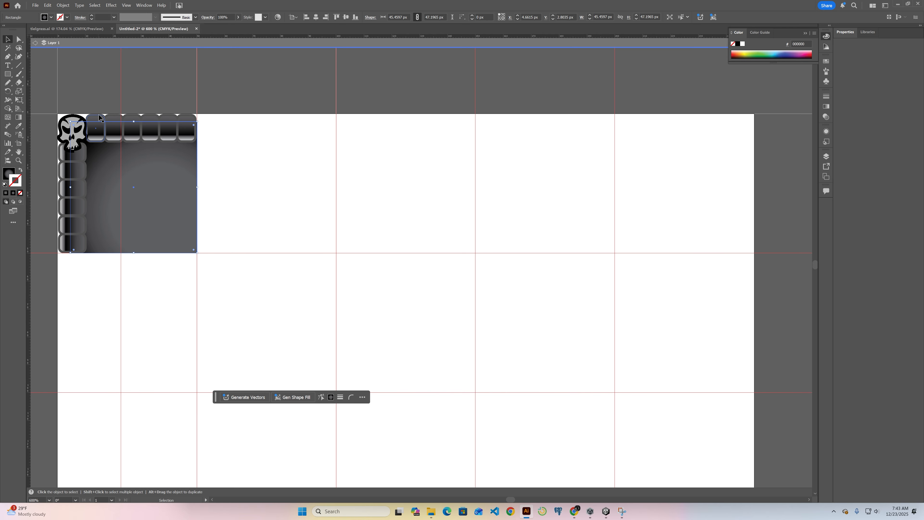
{"action": "left_click", "coordinate": [78, 82]}
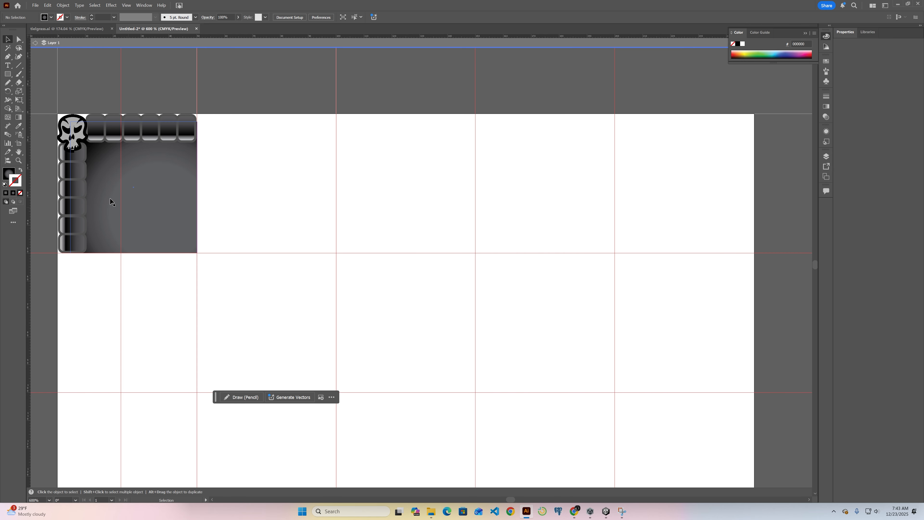
Set the stroke colour of the block directly below the skull to black, 000000
{"action": "left_click", "coordinate": [84, 159]}
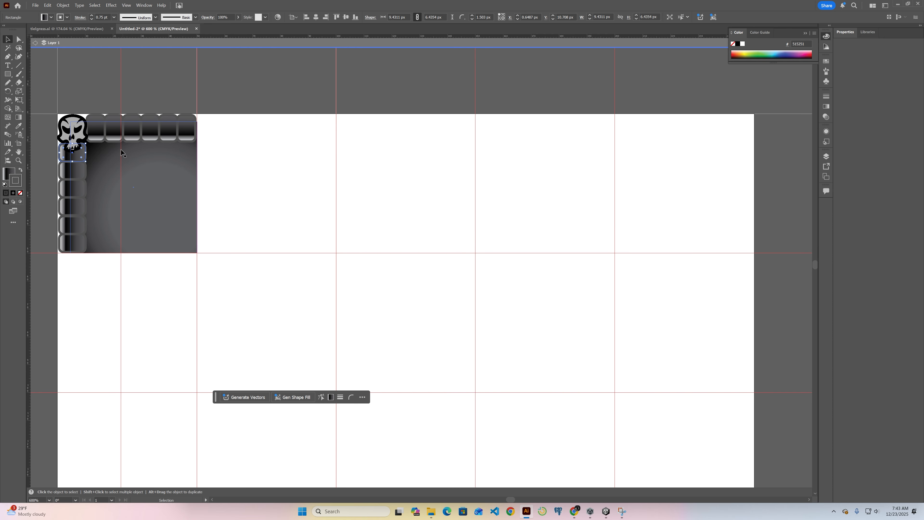
{"action": "double_click", "coordinate": [19, 185]}
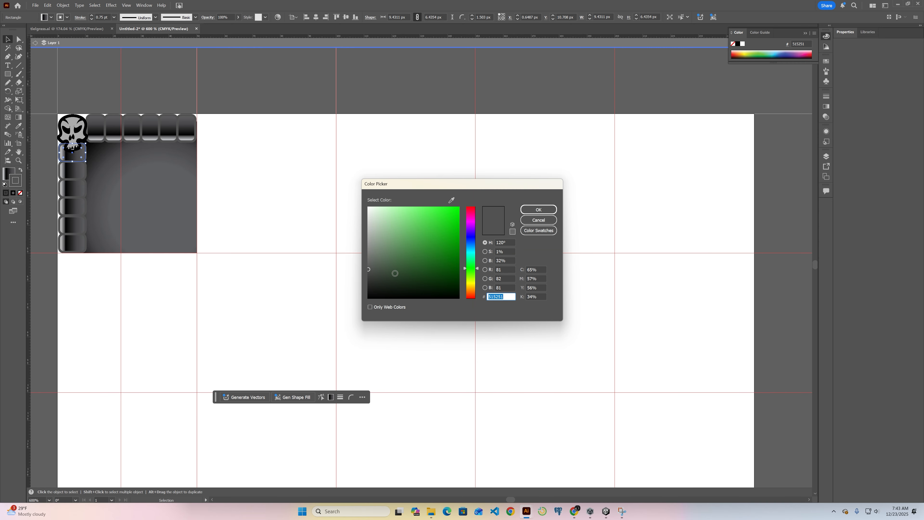
{"action": "left_click_drag", "start_coordinate": [395, 271], "coordinate": [379, 305]}
{"action": "left_click", "coordinate": [531, 211]}
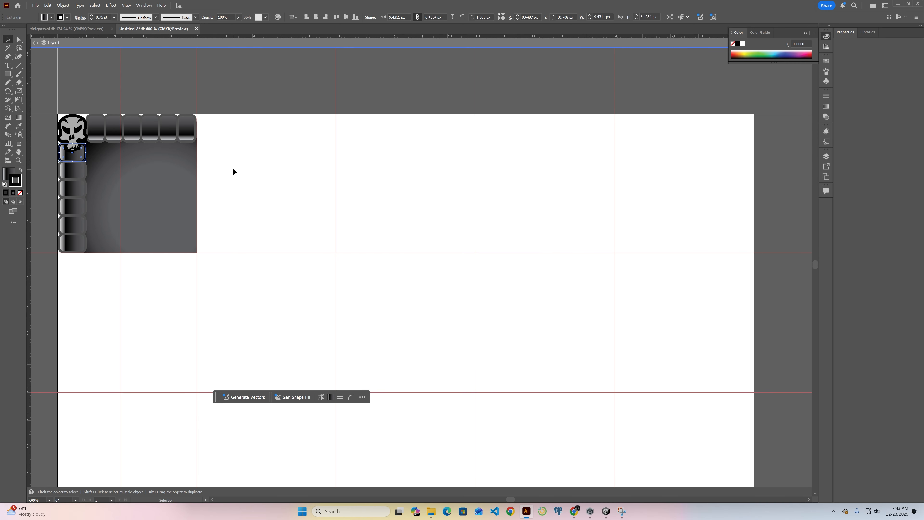
Set the stroke colour of the second block below the skull to black, 000000
{"action": "left_click", "coordinate": [84, 178]}
{"action": "double_click", "coordinate": [17, 186]}
{"action": "left_click_drag", "start_coordinate": [446, 281], "coordinate": [438, 311]}
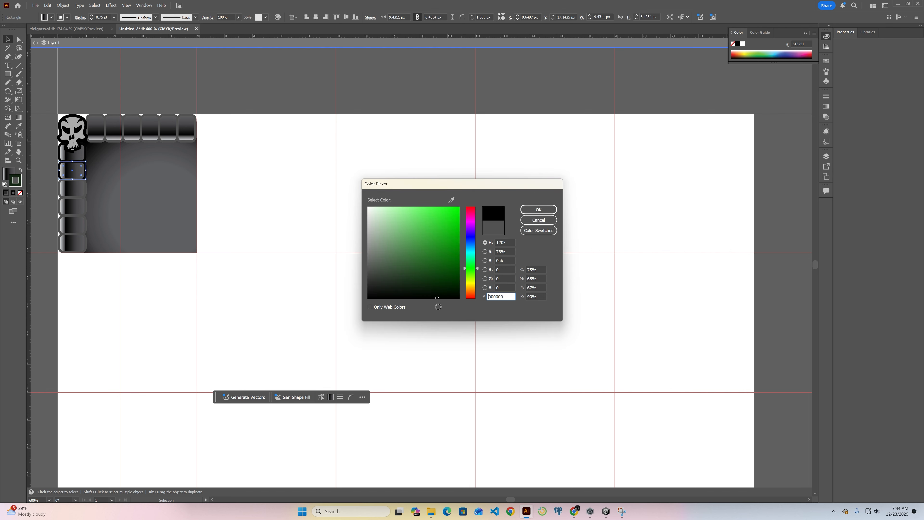
{"action": "left_click", "coordinate": [544, 211]}
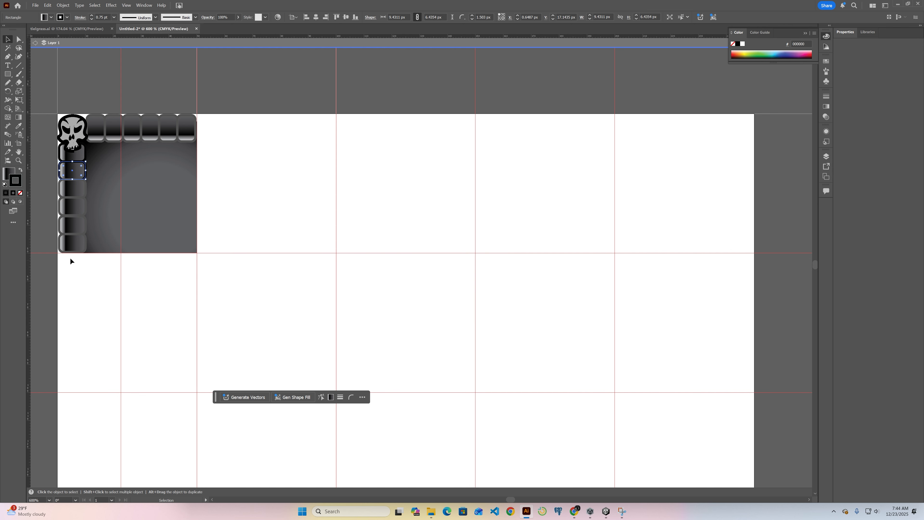
Set the stroke colour of the four lowest blocks in the column below the skull to black, 000000
{"action": "left_click", "coordinate": [77, 250]}
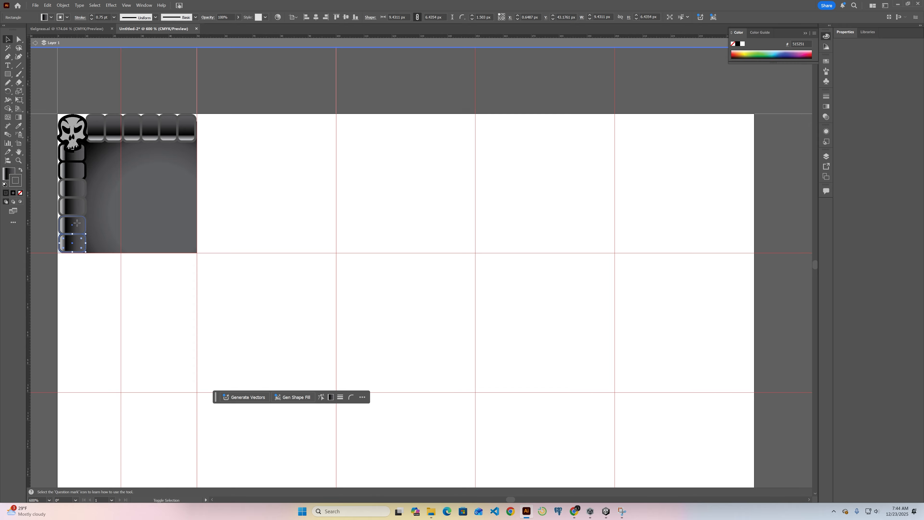
{"action": "left_click", "coordinate": [79, 227], "text": "shift"}
{"action": "left_click", "coordinate": [79, 190], "text": "shift"}
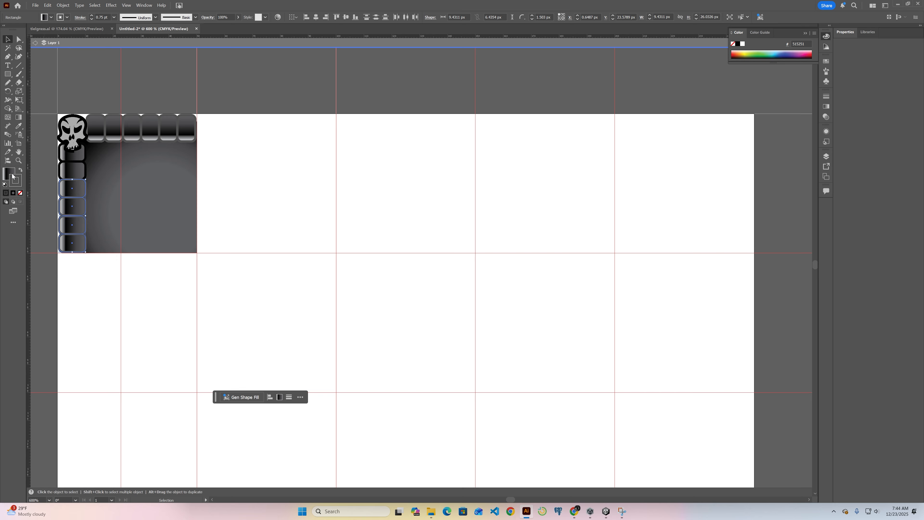
{"action": "double_click", "coordinate": [19, 184]}
{"action": "left_click_drag", "start_coordinate": [383, 285], "coordinate": [378, 316]}
{"action": "left_click", "coordinate": [545, 210]}
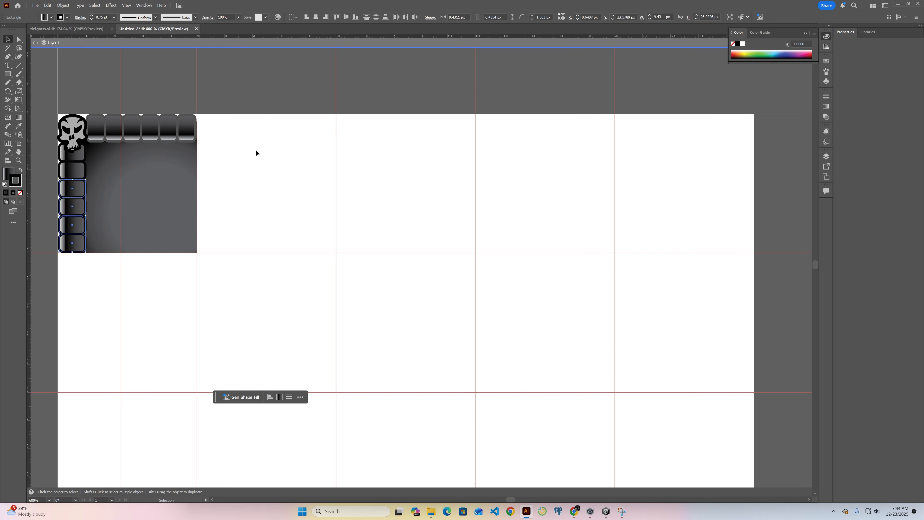
Set the stroke colour of all six blocks in the row beside the skull to black, 000000, and deselect them
{"action": "left_click", "coordinate": [96, 132]}
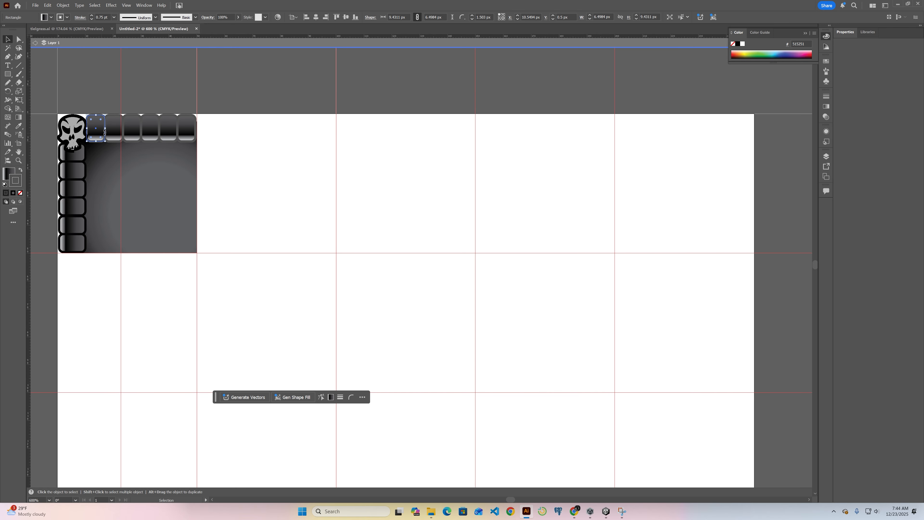
{"action": "left_click", "coordinate": [113, 137], "text": "shift"}
{"action": "left_click", "coordinate": [133, 137], "text": "shift"}
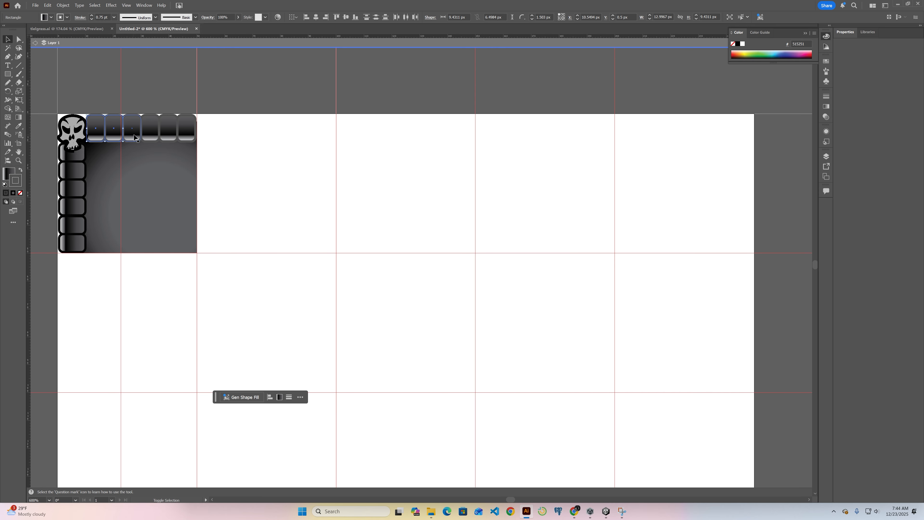
{"action": "left_click", "coordinate": [168, 137], "text": "shift"}
{"action": "left_click", "coordinate": [187, 138], "text": "shift"}
{"action": "double_click", "coordinate": [20, 186]}
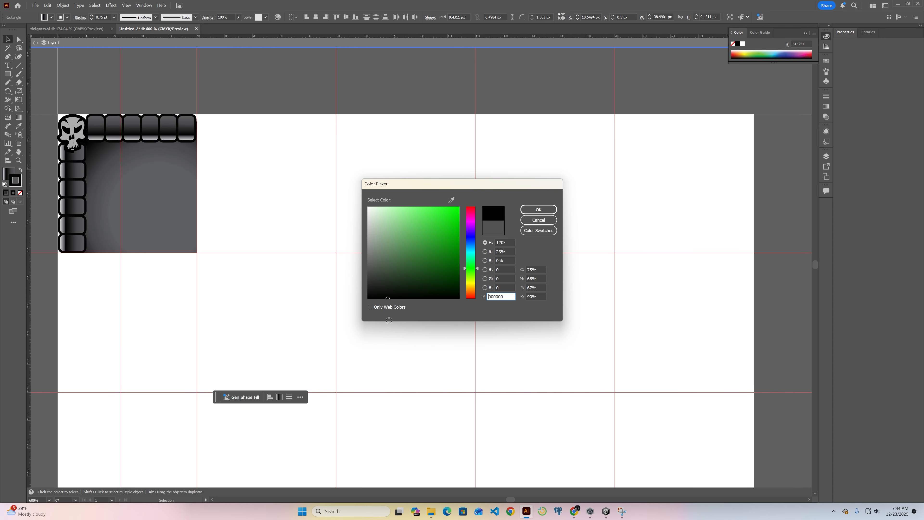
{"action": "left_click", "coordinate": [538, 210]}
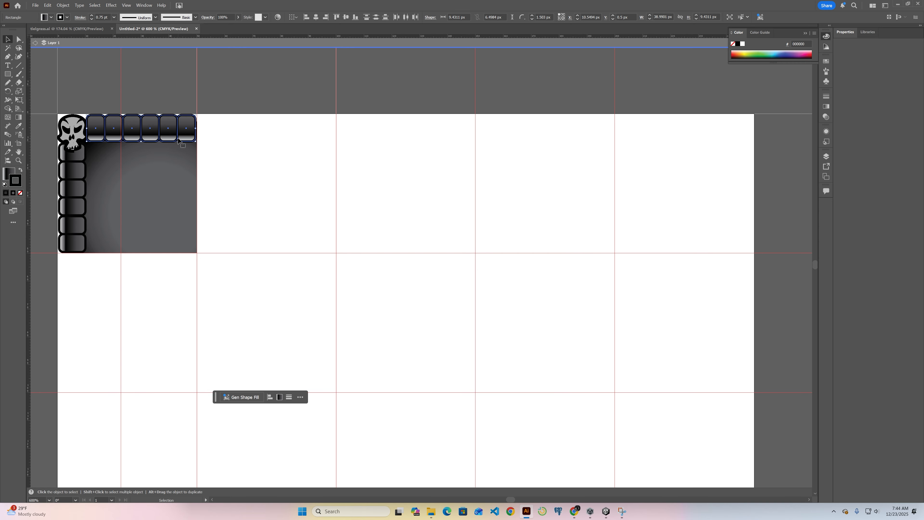
{"action": "left_click", "coordinate": [259, 167]}
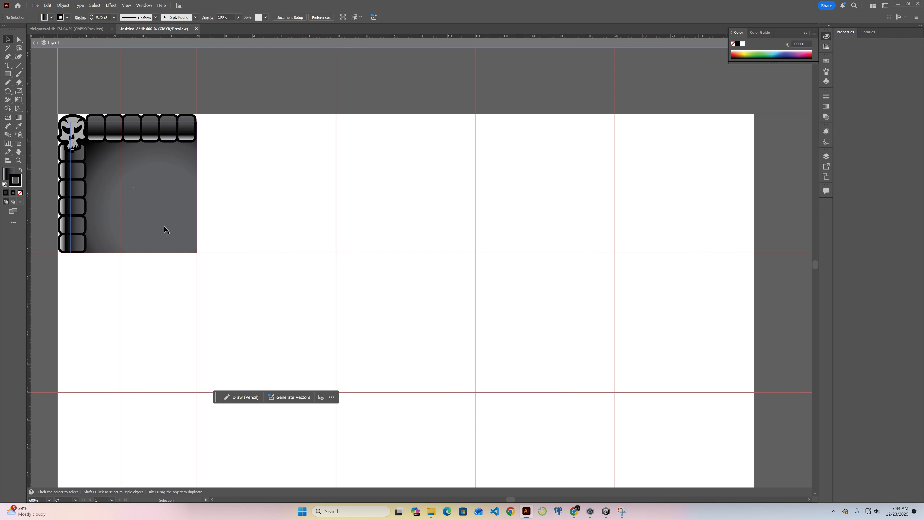
Duplicate the gradient rectangle into the second tile of the upper row and widen the copy to span the tile's full width
{"action": "left_click", "coordinate": [170, 206]}
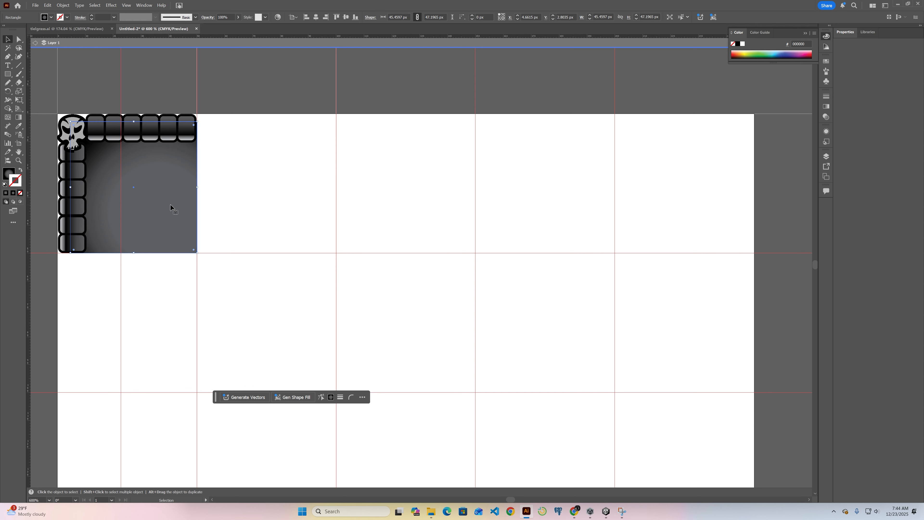
{"action": "key", "text": "a"}
{"action": "key", "text": "v"}
{"action": "left_click_drag", "start_coordinate": [171, 207], "coordinate": [297, 225]}
{"action": "left_click_drag", "start_coordinate": [324, 253], "coordinate": [336, 254]}
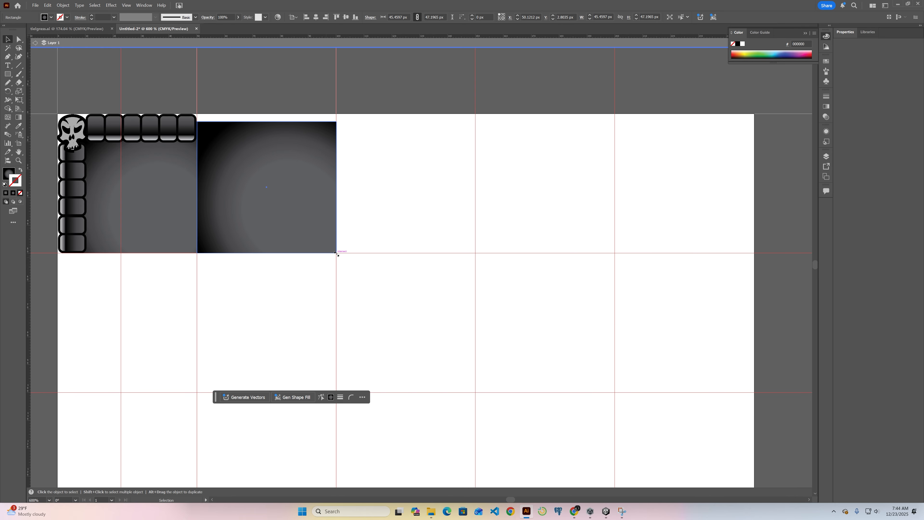
Duplicate the six blocks beside the skull into the second tile, aligned with its upper edge and ending at its right guide
{"action": "left_click", "coordinate": [96, 128]}
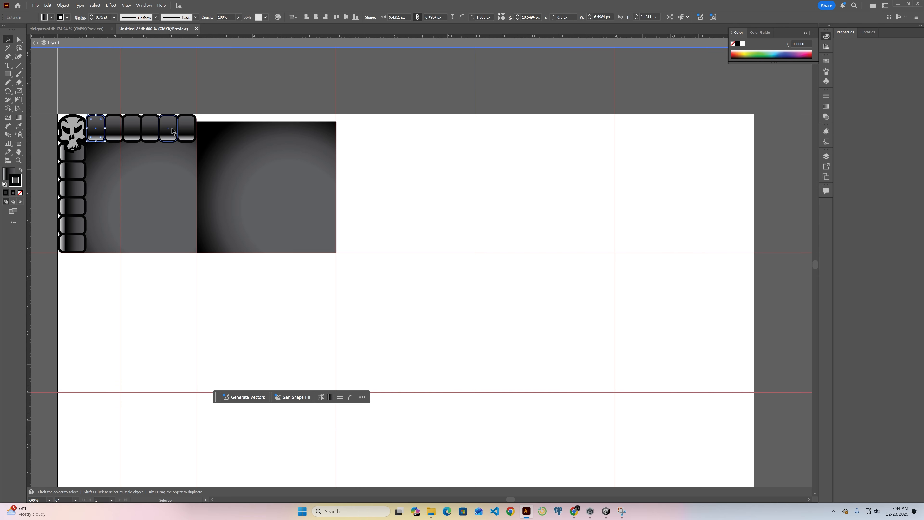
{"action": "left_click", "coordinate": [185, 132], "text": "shift"}
{"action": "left_click", "coordinate": [185, 132], "text": "shift"}
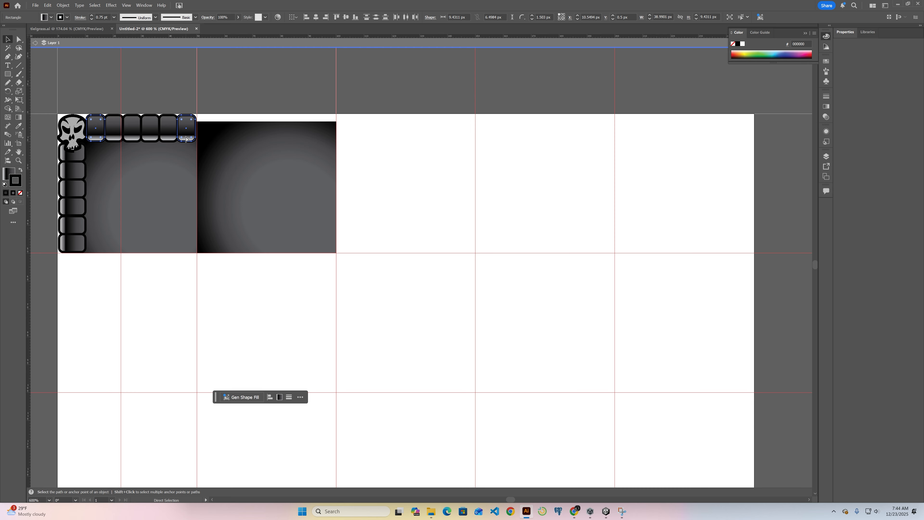
{"action": "left_click_drag", "start_coordinate": [186, 136], "coordinate": [303, 137]}
{"action": "key", "text": "ctrl+z"}
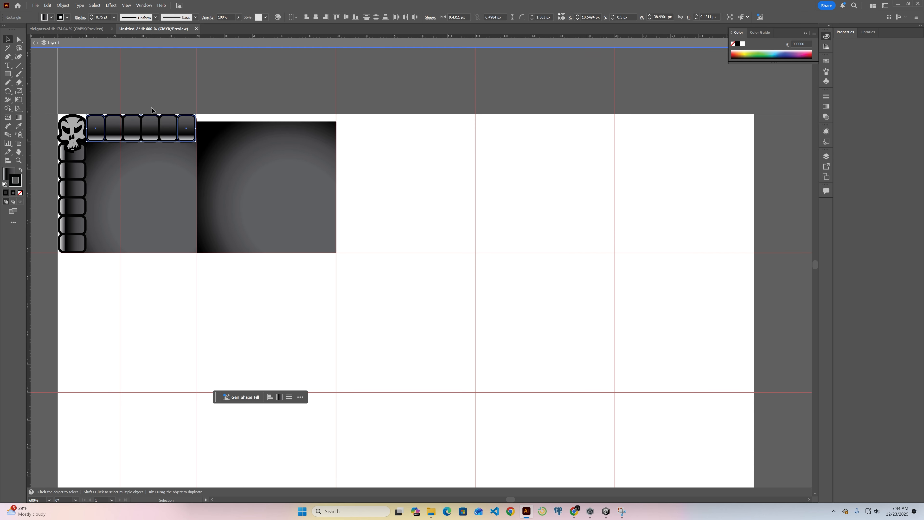
{"action": "left_click", "coordinate": [115, 134], "text": "shift"}
{"action": "left_click", "coordinate": [133, 138], "text": "shift"}
{"action": "left_click", "coordinate": [151, 137], "text": "shift"}
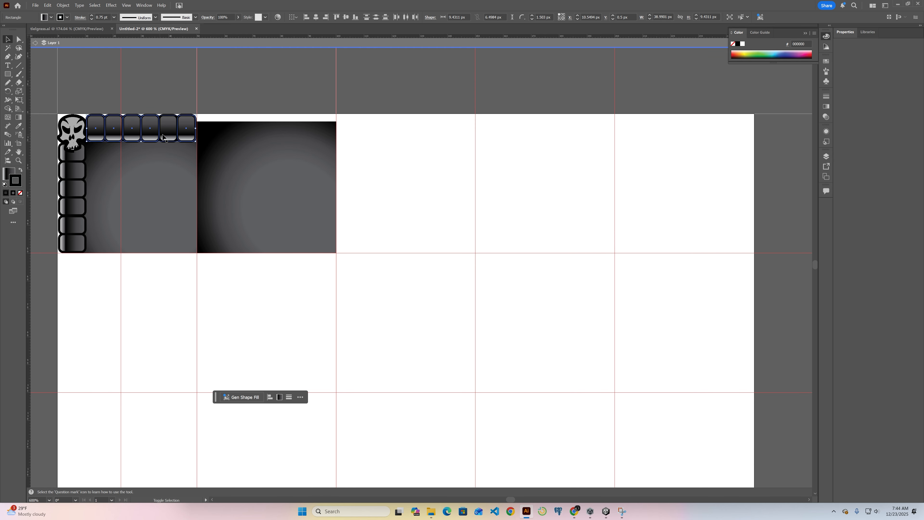
{"action": "left_click", "coordinate": [168, 136], "text": "shift"}
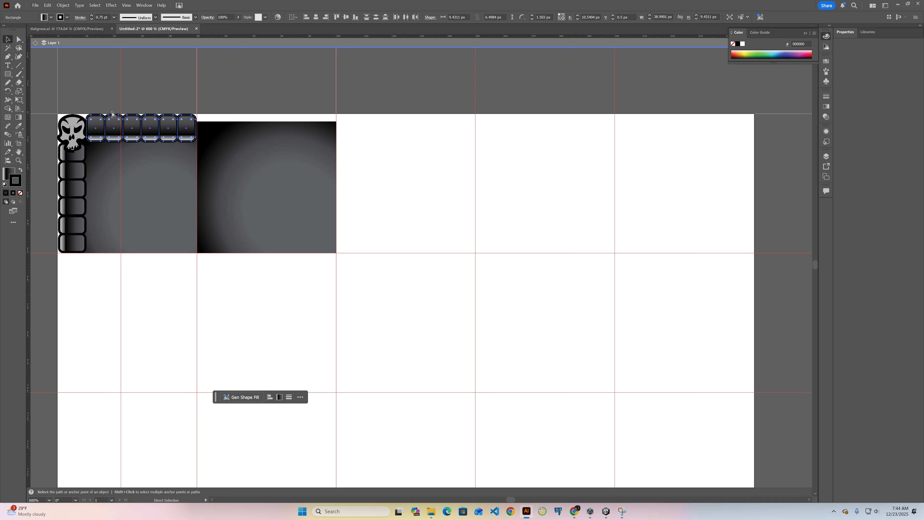
{"action": "left_click_drag", "start_coordinate": [114, 135], "coordinate": [254, 144]}
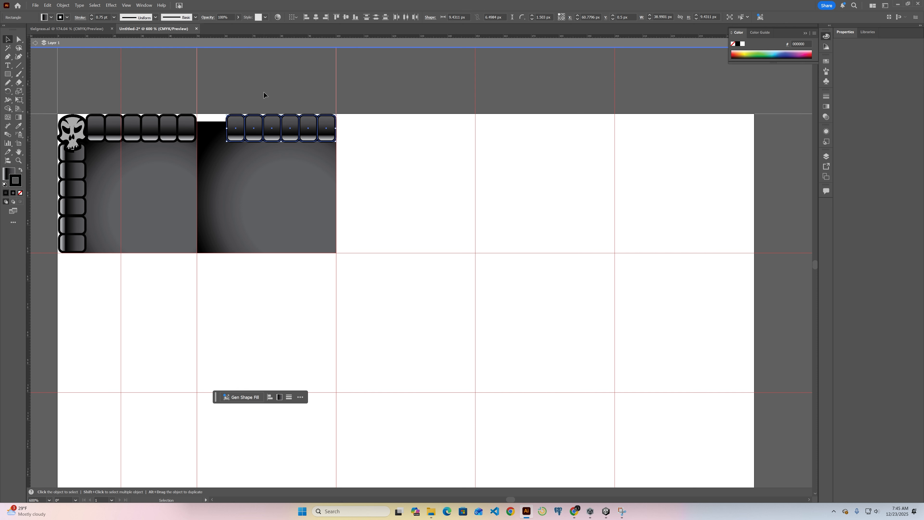
Fill the gap at the start of the second tile's block row with two more copies of its first block
{"action": "key", "text": "a"}
{"action": "left_click", "coordinate": [232, 137]}
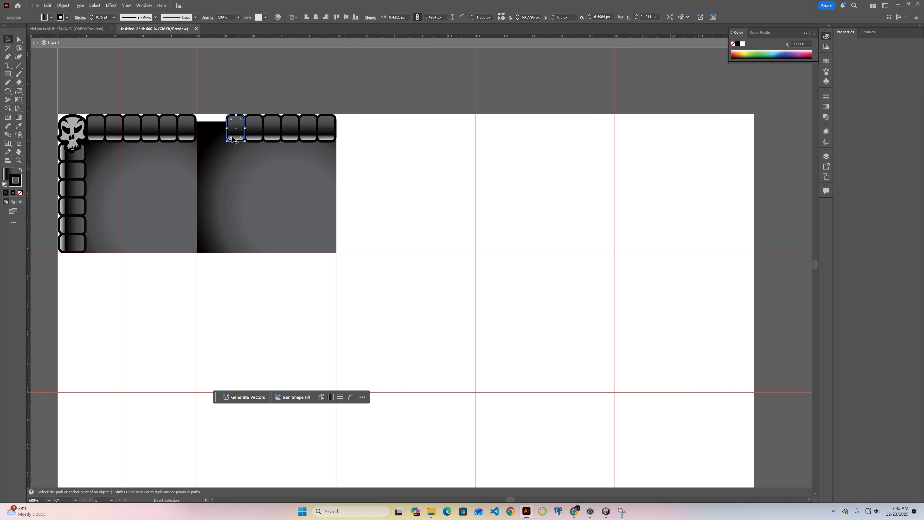
{"action": "left_click_drag", "start_coordinate": [233, 138], "coordinate": [216, 134]}
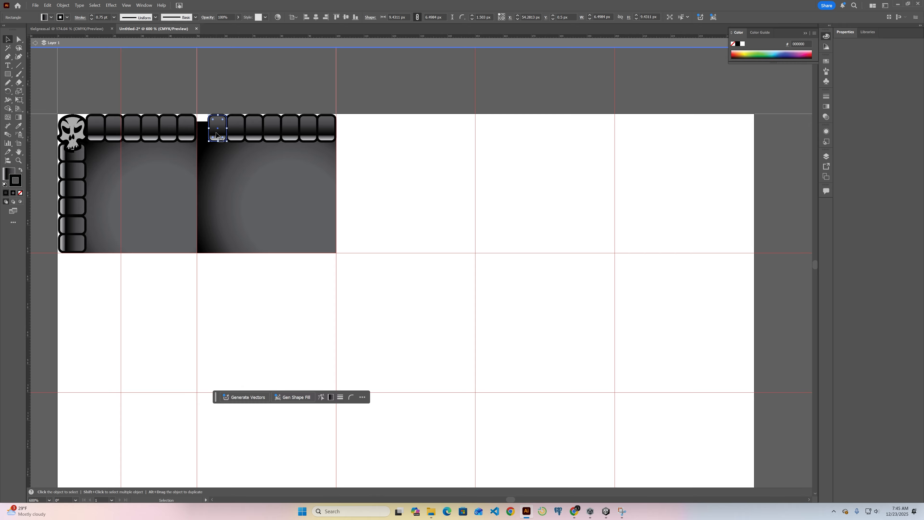
{"action": "key", "text": "a"}
{"action": "key", "text": "v"}
{"action": "left_click_drag", "start_coordinate": [218, 137], "coordinate": [208, 137]}
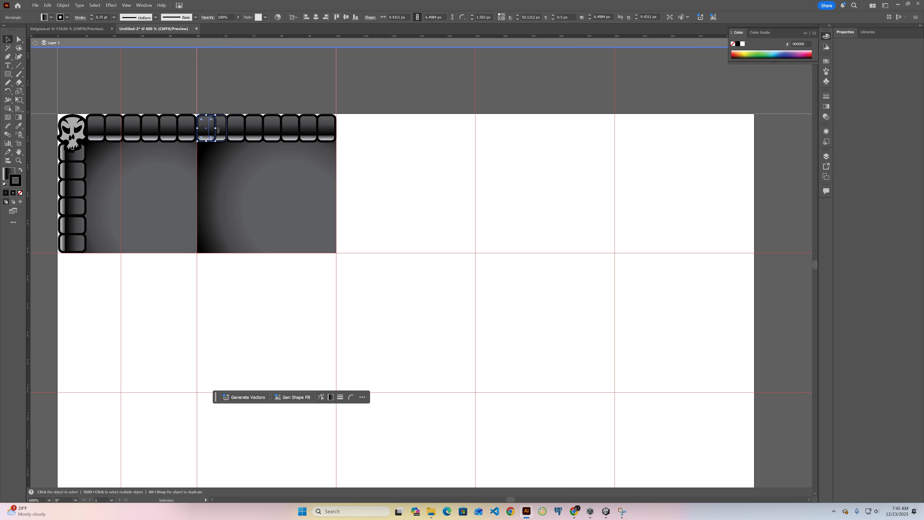
Try narrowing the second tile's overlapping blocks individually to about 5.3 px wide and undo the changes
{"action": "left_click_drag", "start_coordinate": [216, 128], "coordinate": [248, 129]}
{"action": "left_click", "coordinate": [247, 129]}
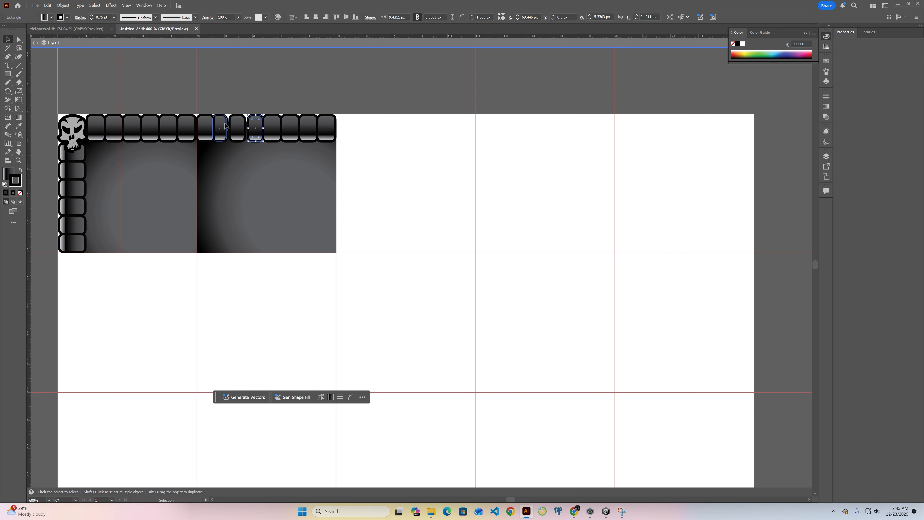
{"action": "key", "text": "ctrl+z"}
{"action": "key", "text": "ctrl+z"}
{"action": "key", "text": "ctrl+z"}
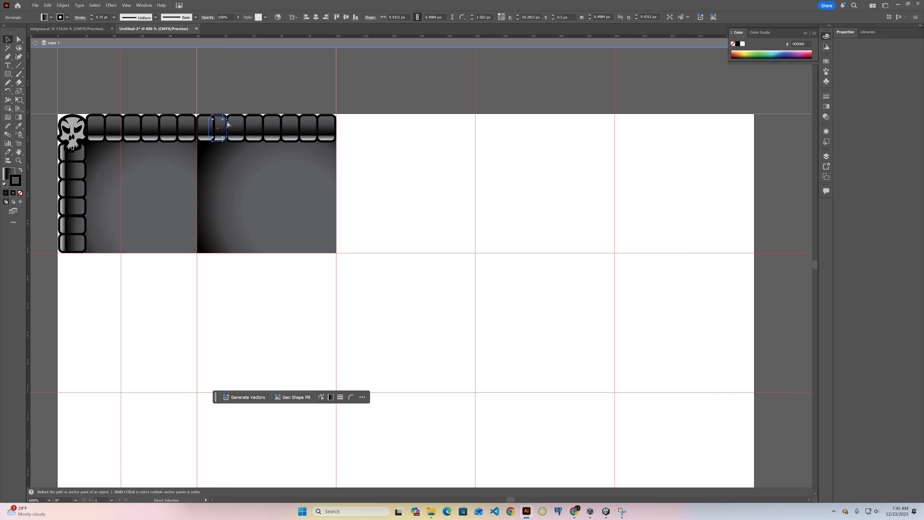
{"action": "key", "text": "ctrl+z"}
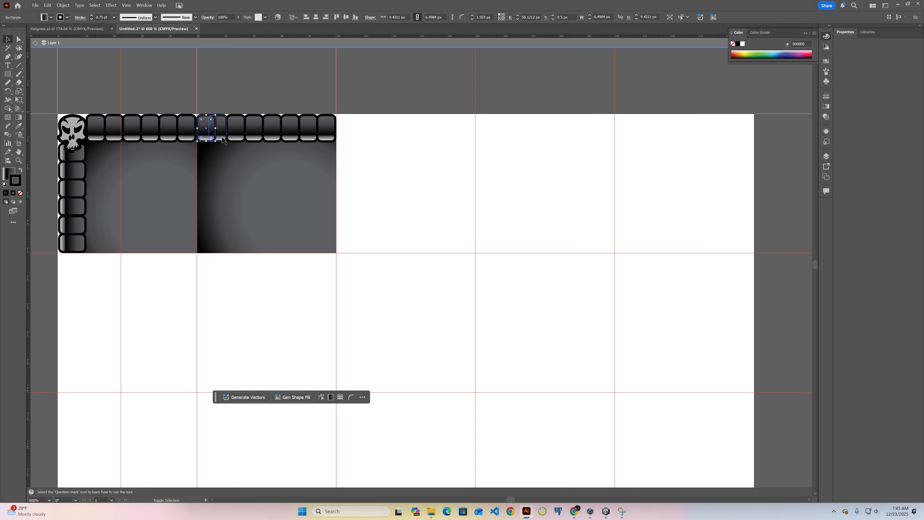
Select all eight blocks in the second tile's row and reduce their combined width to 45 px
{"action": "left_click", "coordinate": [221, 135], "text": "shift"}
{"action": "left_click", "coordinate": [236, 136], "text": "shift"}
{"action": "left_click", "coordinate": [271, 137], "text": "shift"}
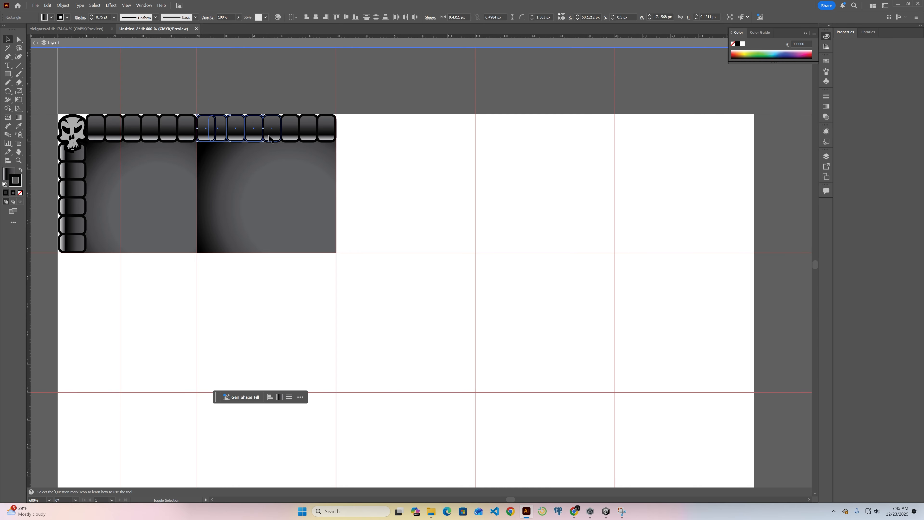
{"action": "left_click", "coordinate": [290, 139], "text": "shift"}
{"action": "left_click", "coordinate": [310, 139], "text": "shift"}
{"action": "left_click", "coordinate": [326, 137], "text": "shift"}
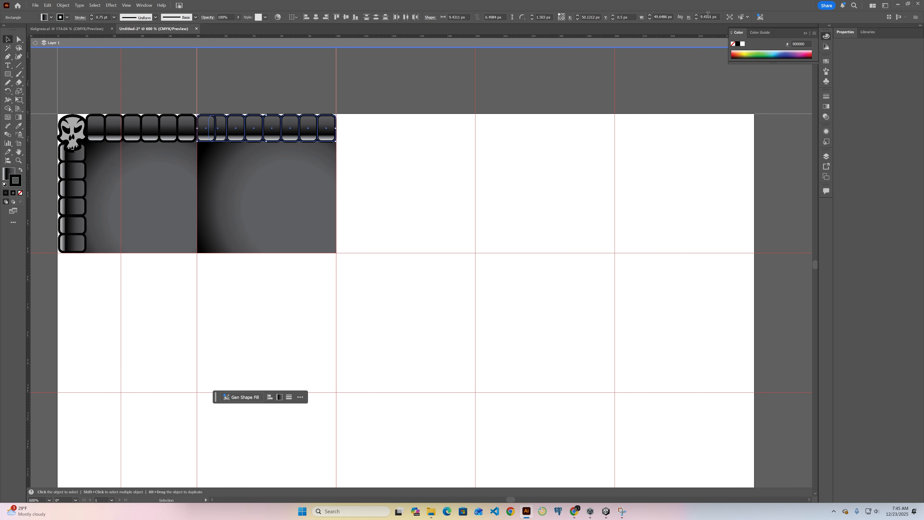
{"action": "left_click", "coordinate": [651, 19]}
{"action": "left_click", "coordinate": [650, 19]}
{"action": "left_click", "coordinate": [651, 19]}
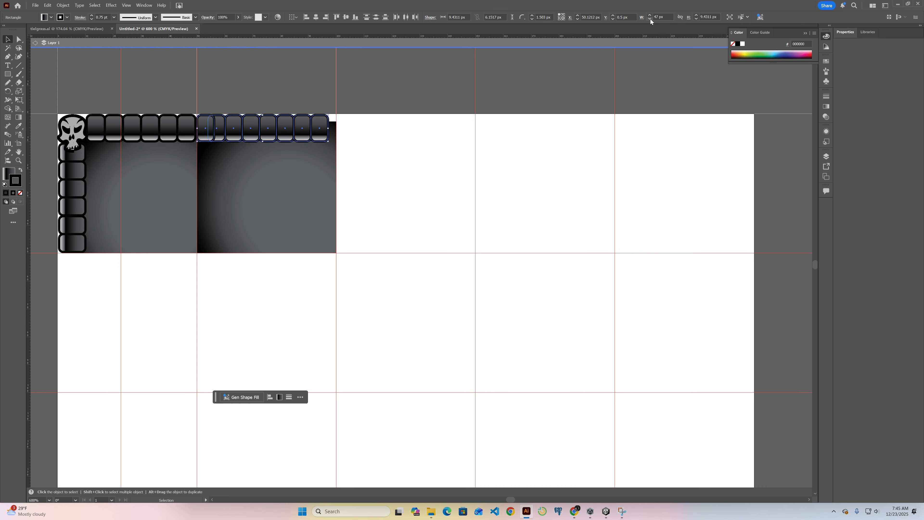
{"action": "left_click", "coordinate": [651, 19]}
{"action": "left_click", "coordinate": [650, 19]}
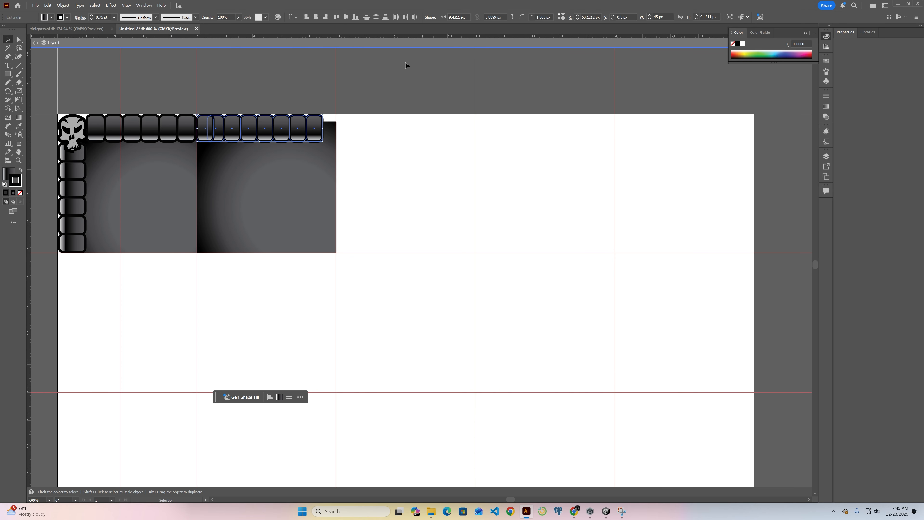
Move the last block to the second tile's right guide and reposition the others to spread the row evenly across the tile
{"action": "left_click", "coordinate": [310, 85]}
{"action": "left_click_drag", "start_coordinate": [318, 137], "coordinate": [328, 137]}
{"action": "left_click_drag", "start_coordinate": [299, 138], "coordinate": [224, 135]}
{"action": "left_click", "coordinate": [288, 91]}
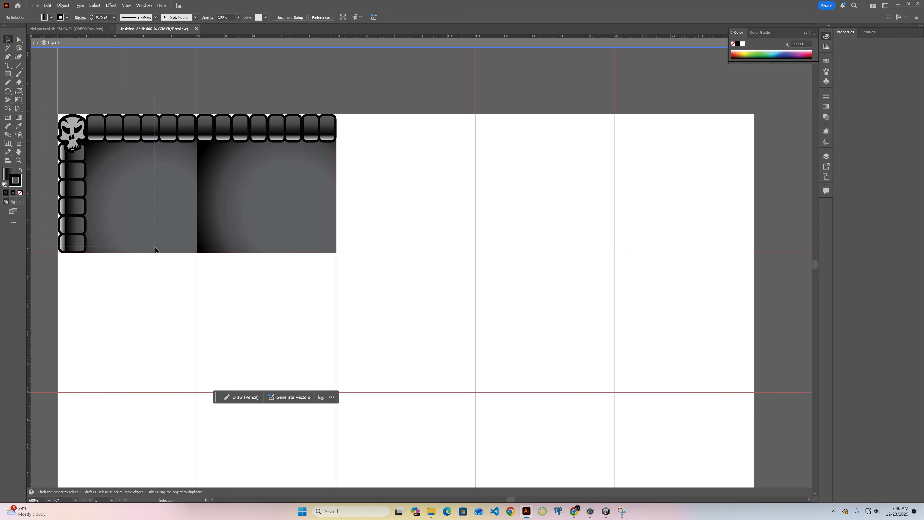
Group the first tile's skull, blocks and gradient, and place a horizontally mirrored copy of the group in the third tile of the upper row
{"action": "left_click_drag", "start_coordinate": [187, 253], "coordinate": [187, 253]}
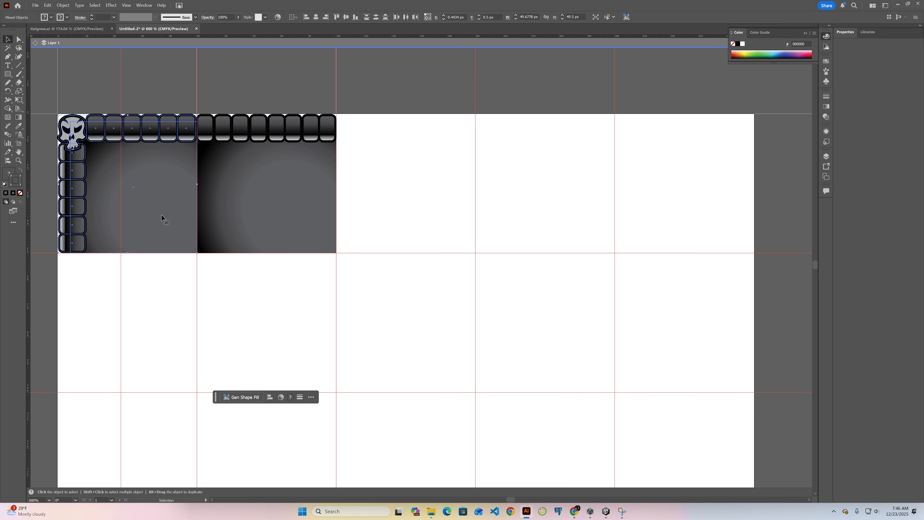
{"action": "key", "text": "ctrl+g"}
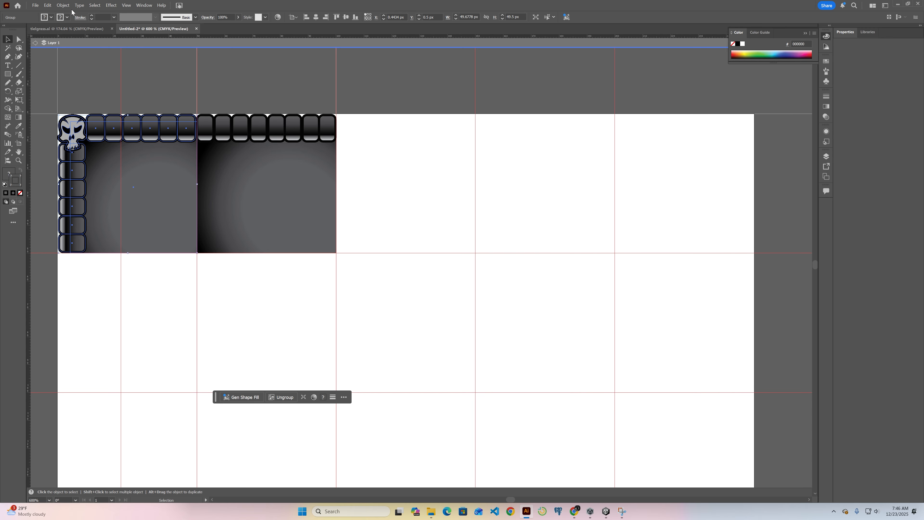
{"action": "left_click", "coordinate": [65, 6]}
{"action": "mouse_move", "coordinate": [77, 13]}
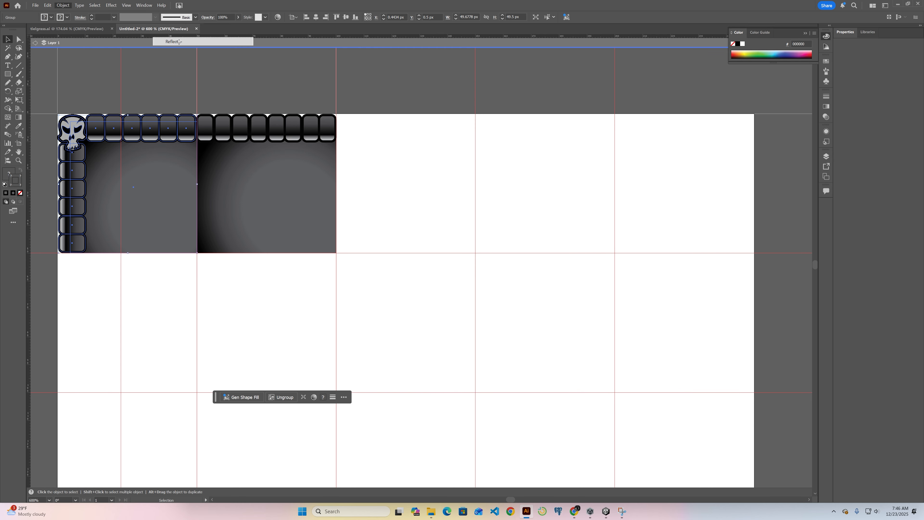
{"action": "left_click", "coordinate": [179, 41]}
{"action": "left_click", "coordinate": [364, 226]}
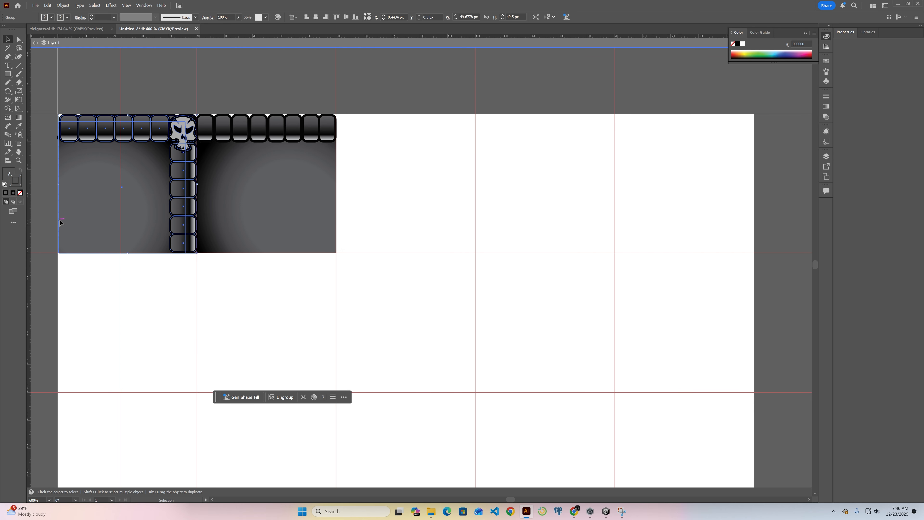
{"action": "left_click_drag", "start_coordinate": [97, 206], "coordinate": [370, 212]}
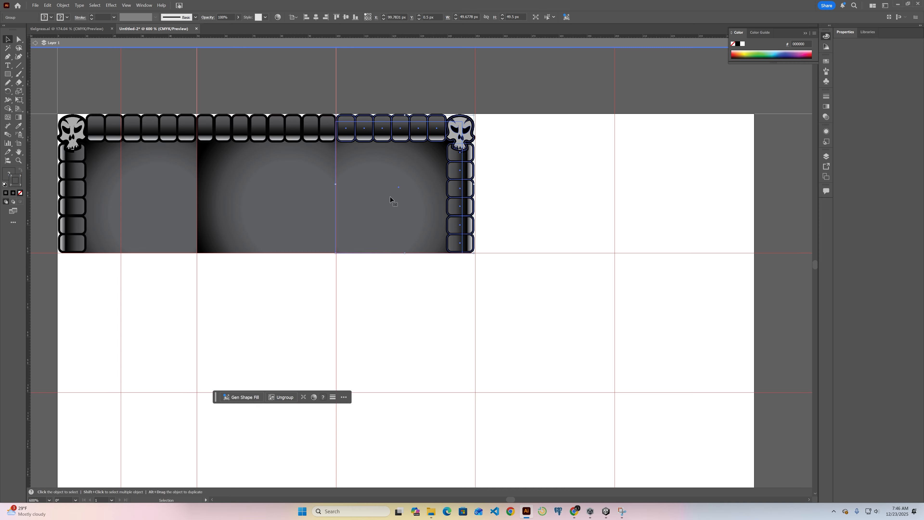
{"action": "key", "text": "a"}
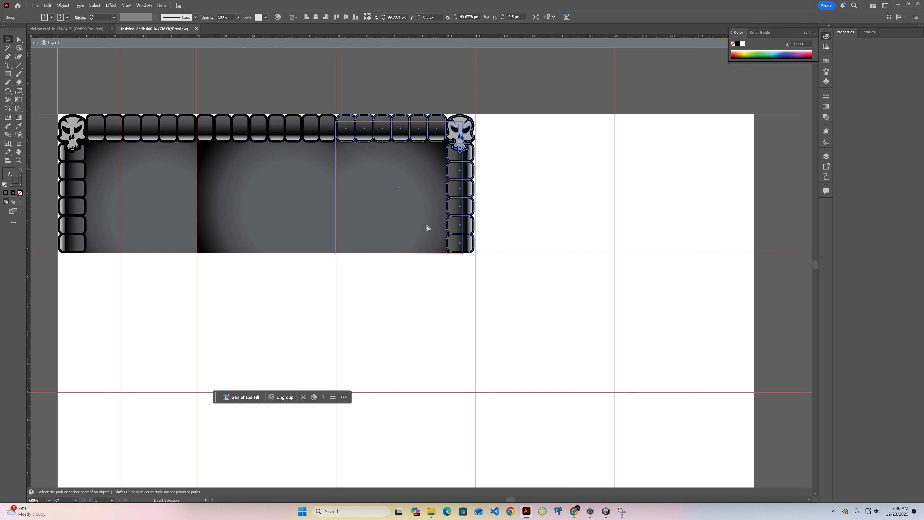
Place a copy of the third upper tile's group in the third tile of the lower row
{"action": "key", "text": "v"}
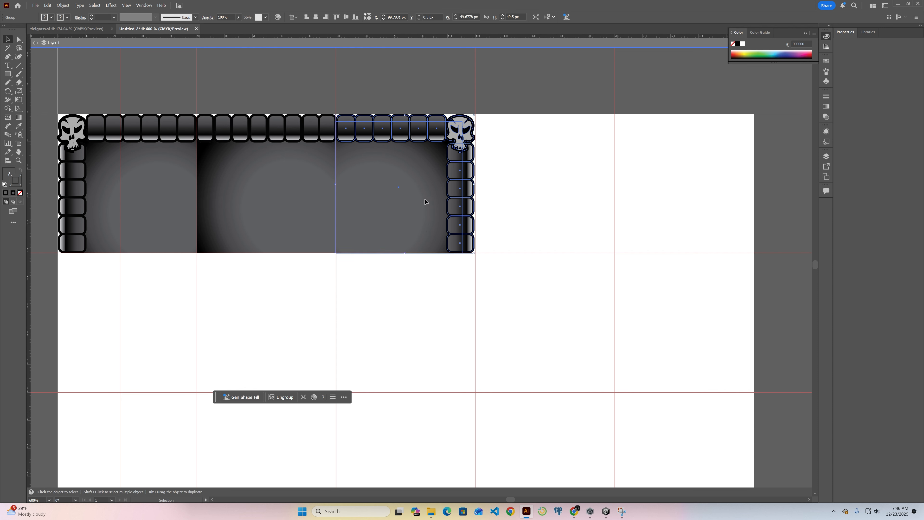
{"action": "left_click_drag", "start_coordinate": [425, 198], "coordinate": [432, 476]}
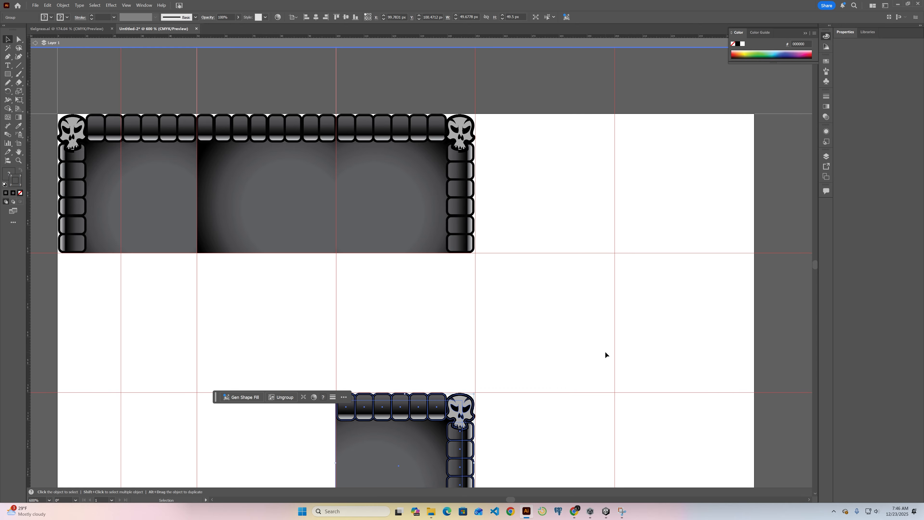
{"action": "scroll", "coordinate": [605, 350], "scroll_direction": "down", "scroll_amount": 3}
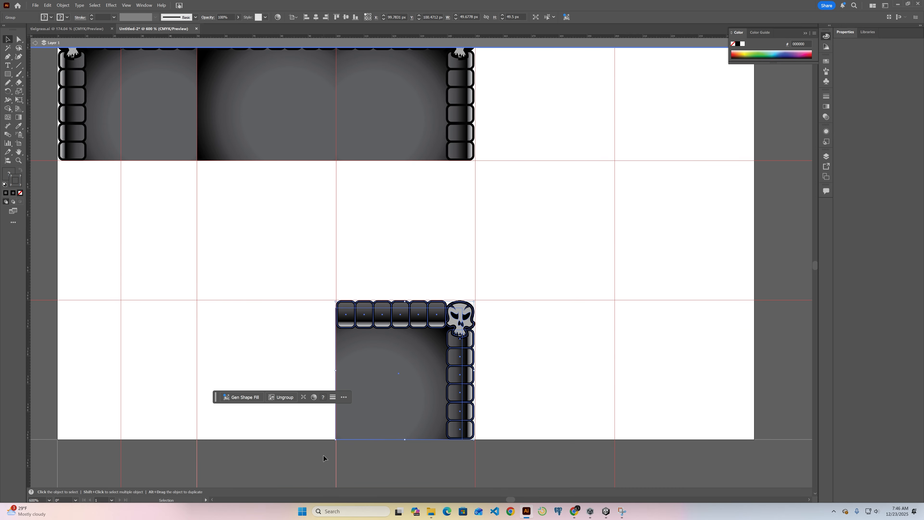
{"action": "left_click", "coordinate": [498, 307]}
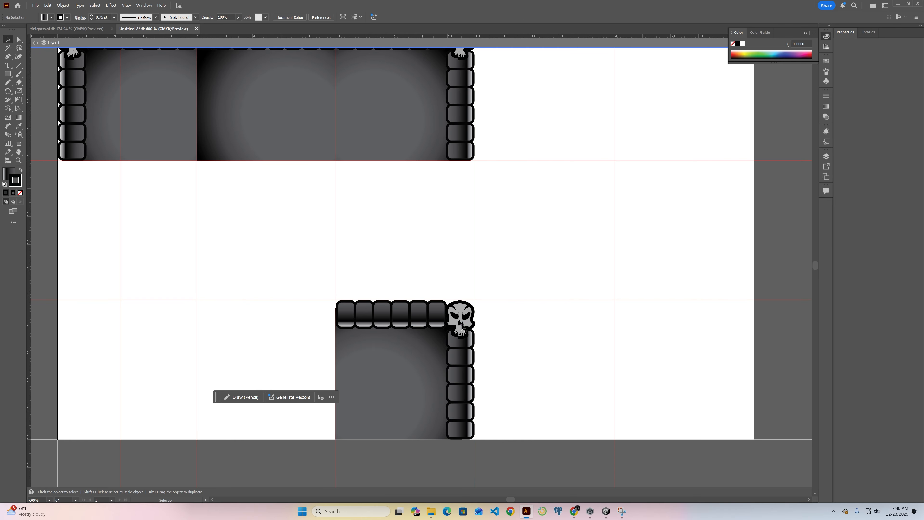
Ungroup the lower tile copy, try moving one of the skull's eyes out of it and undo the move
{"action": "left_click", "coordinate": [465, 313]}
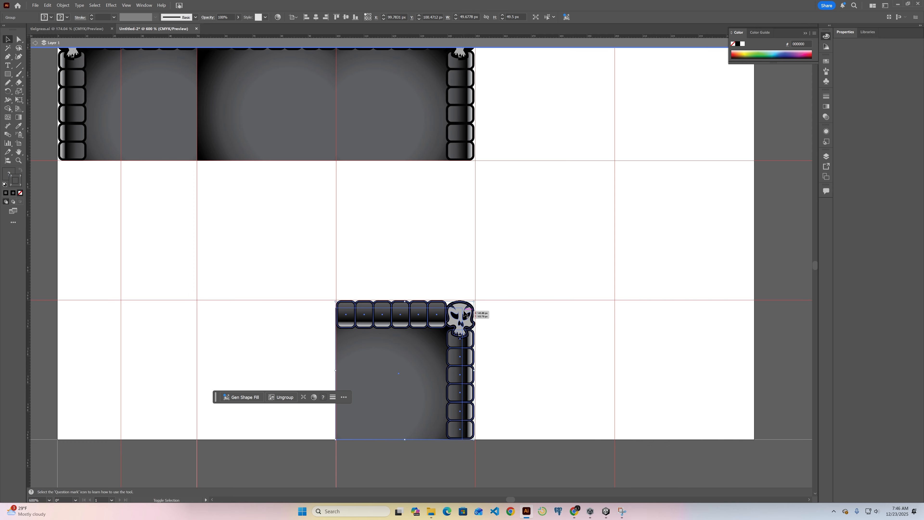
{"action": "left_click", "coordinate": [463, 323], "text": "ctrl"}
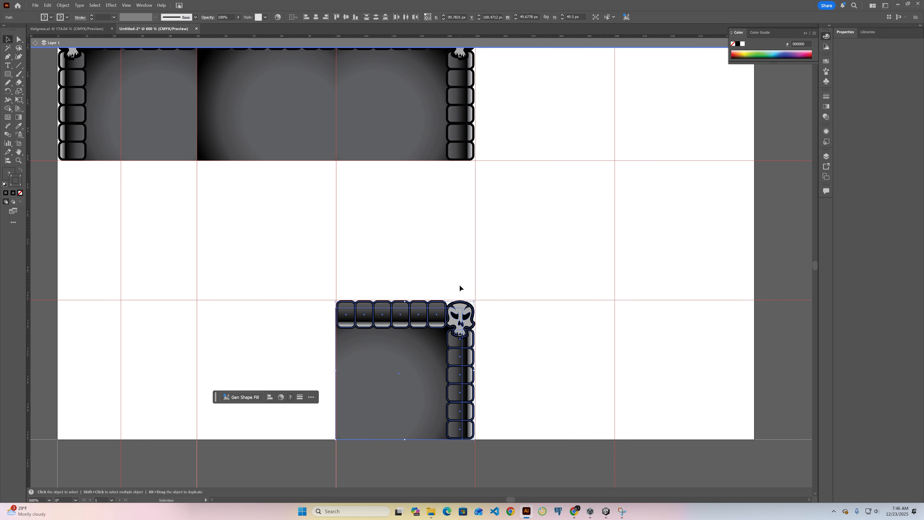
{"action": "left_click", "coordinate": [479, 315]}
{"action": "left_click_drag", "start_coordinate": [464, 316], "coordinate": [524, 315]}
{"action": "key", "text": "ctrl+z"}
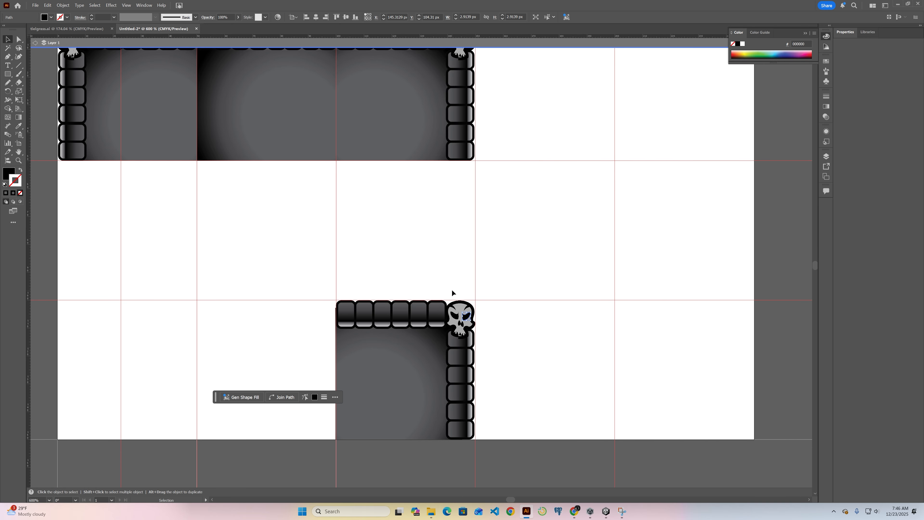
Select only the lower tile's skull parts, group them and move the skull aside into the neighbouring empty tile
{"action": "left_click_drag", "start_coordinate": [454, 298], "coordinate": [517, 355]}
{"action": "left_click", "coordinate": [518, 361]}
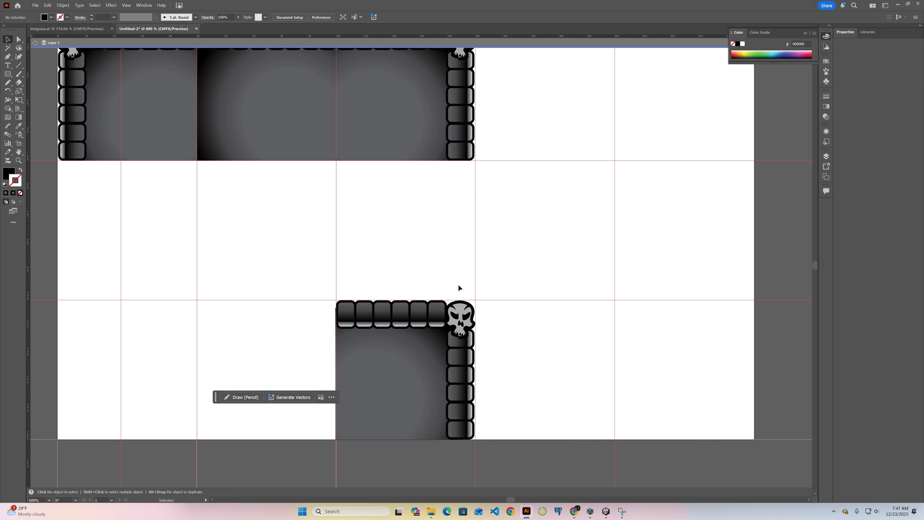
{"action": "left_click_drag", "start_coordinate": [451, 279], "coordinate": [484, 342]}
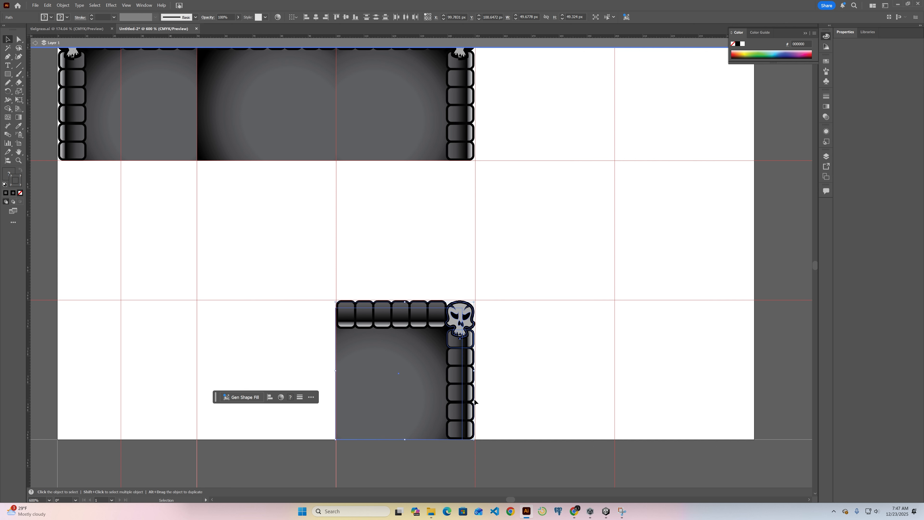
{"action": "left_click", "coordinate": [426, 365], "text": "shift"}
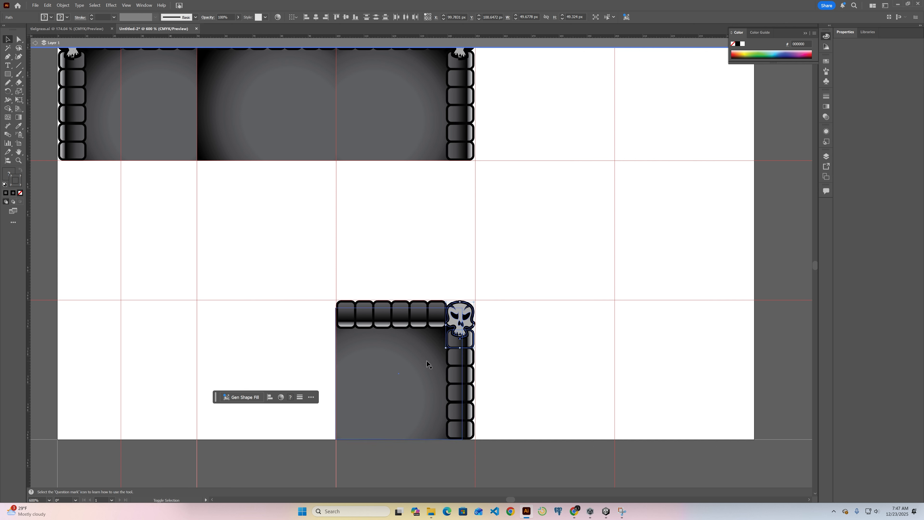
{"action": "left_click", "coordinate": [451, 345], "text": "shift"}
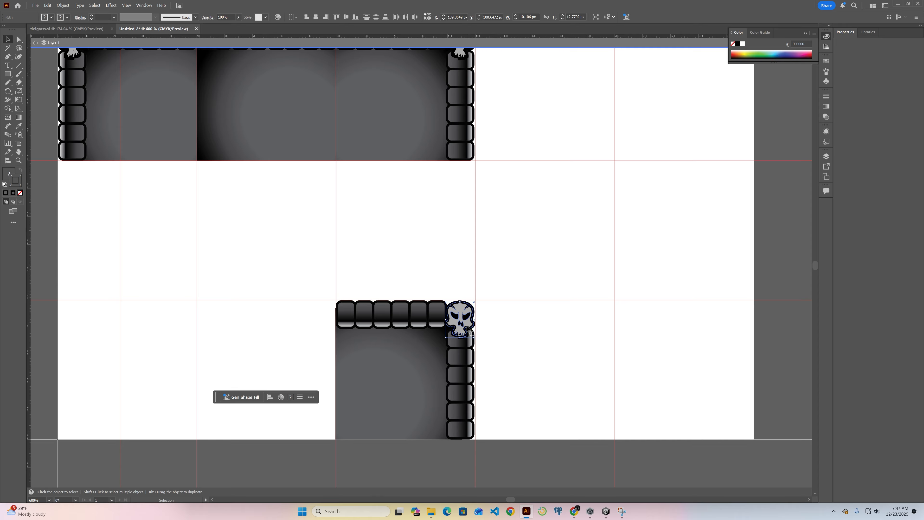
{"action": "left_click_drag", "start_coordinate": [467, 327], "coordinate": [510, 327]}
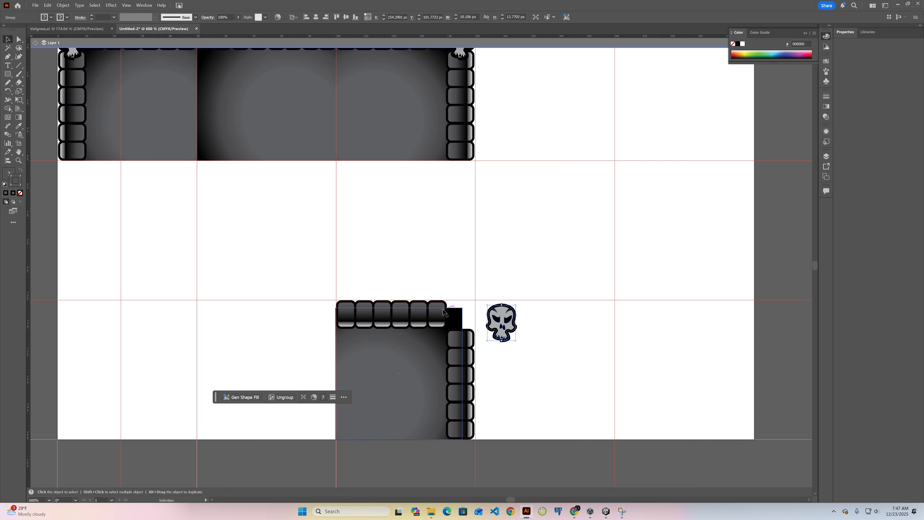
Group the lower tile's remaining blocks and gradient, and reflect the group across the horizontal axis
{"action": "left_click_drag", "start_coordinate": [329, 276], "coordinate": [360, 356]}
{"action": "left_click_drag", "start_coordinate": [455, 460], "coordinate": [471, 454]}
{"action": "key", "text": "a"}
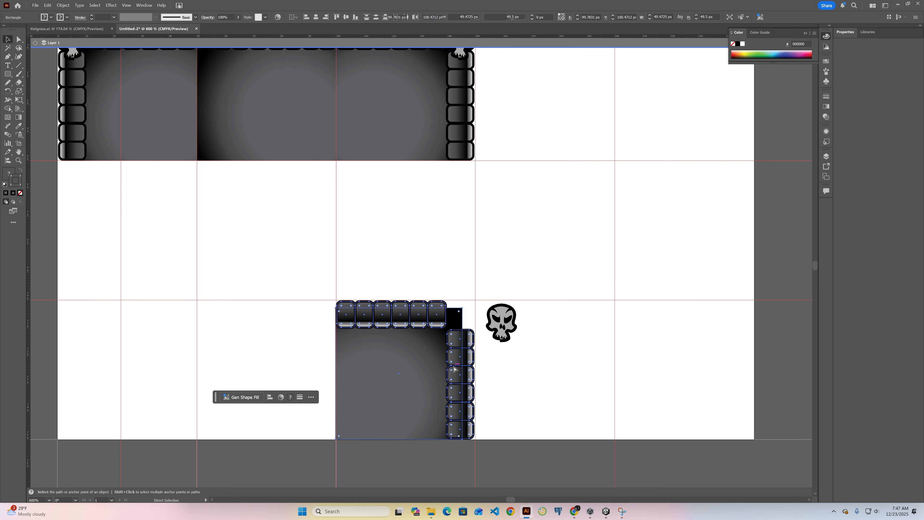
{"action": "key", "text": "v"}
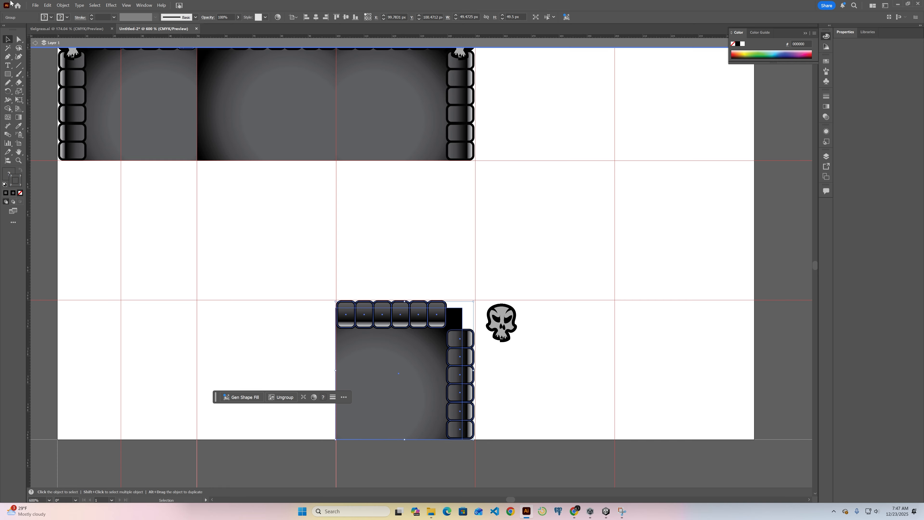
{"action": "left_click", "coordinate": [63, 5]}
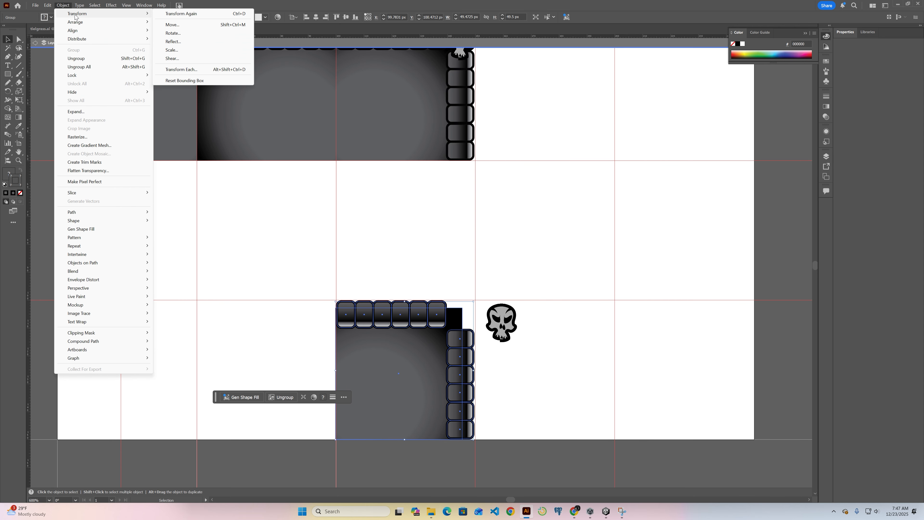
{"action": "left_click", "coordinate": [228, 42]}
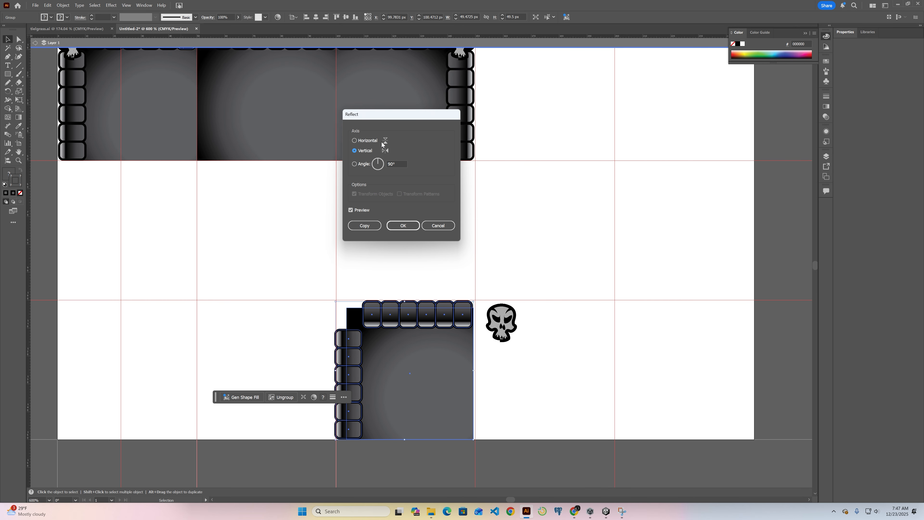
{"action": "left_click", "coordinate": [377, 141]}
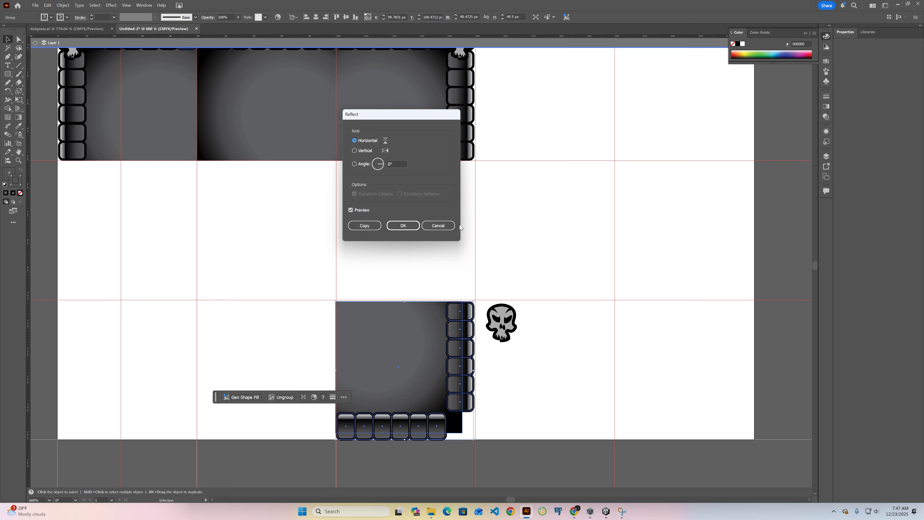
{"action": "left_click", "coordinate": [404, 226]}
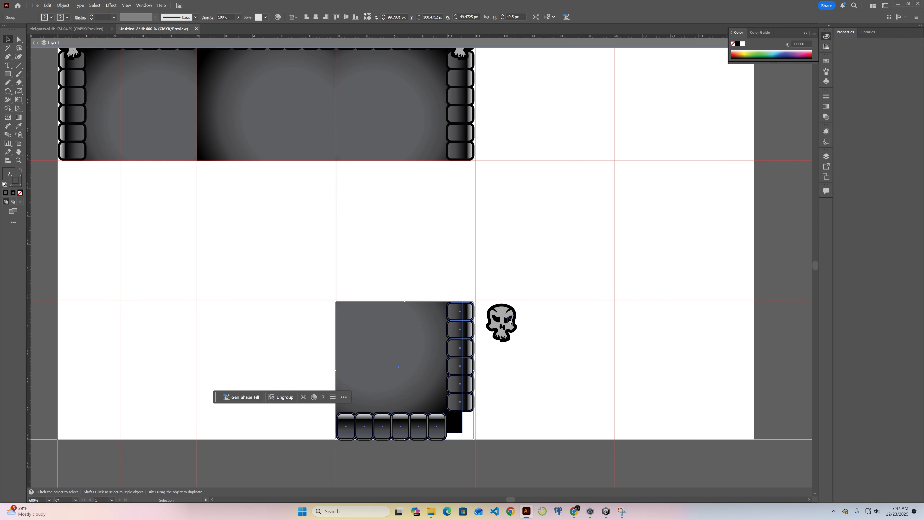
Move the upright skull onto the flipped tile's lower-right corner and group it with the blocks and gradient
{"action": "left_click_drag", "start_coordinate": [507, 321], "coordinate": [464, 419]}
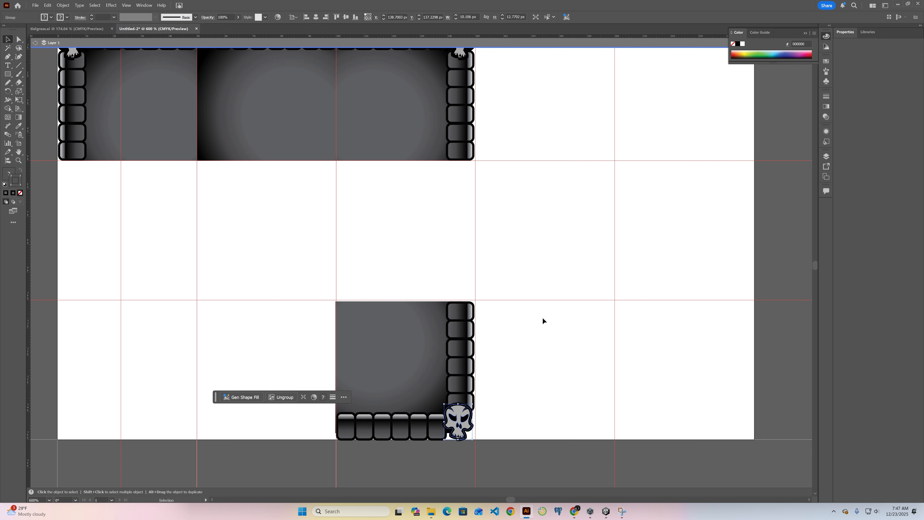
{"action": "left_click", "coordinate": [440, 278]}
{"action": "left_click_drag", "start_coordinate": [307, 273], "coordinate": [536, 458]}
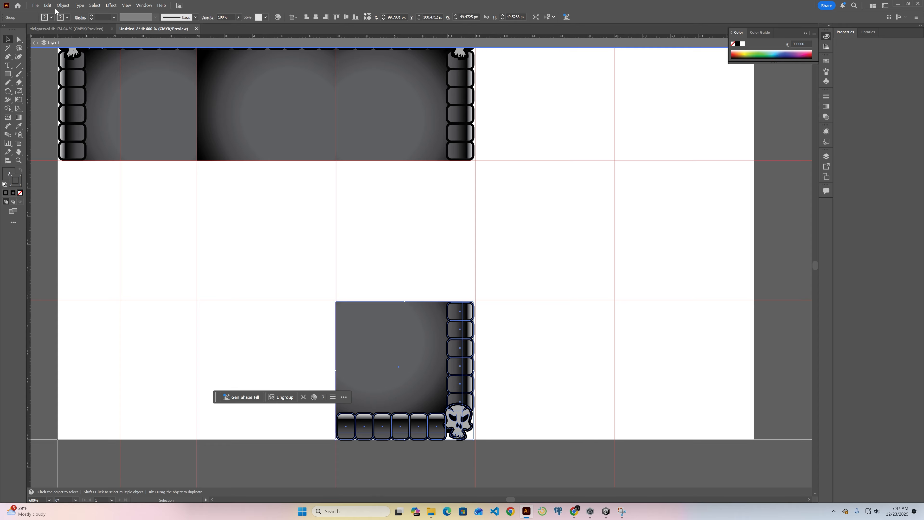
{"action": "left_click", "coordinate": [64, 6]}
{"action": "key", "text": "Escape"}
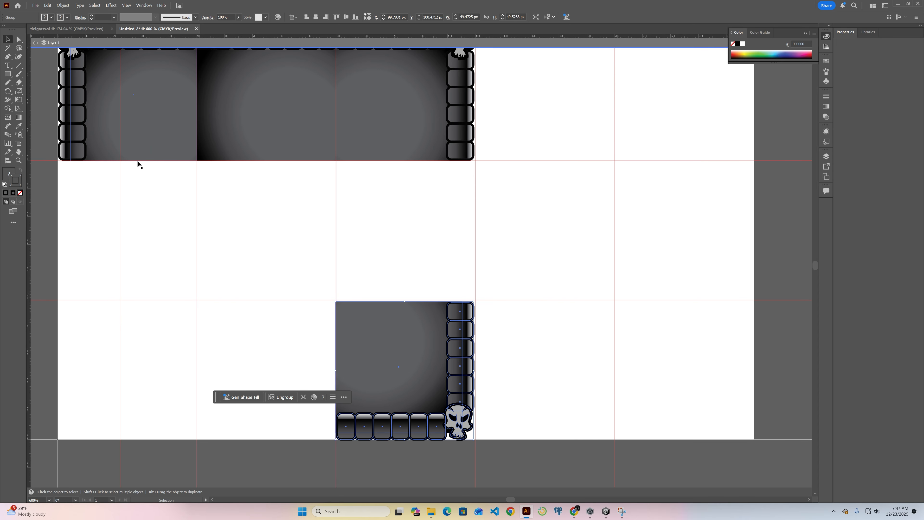
Place a copy of the lower corner tile in the lower row's first tile and reflect it across the vertical axis
{"action": "key", "text": "a"}
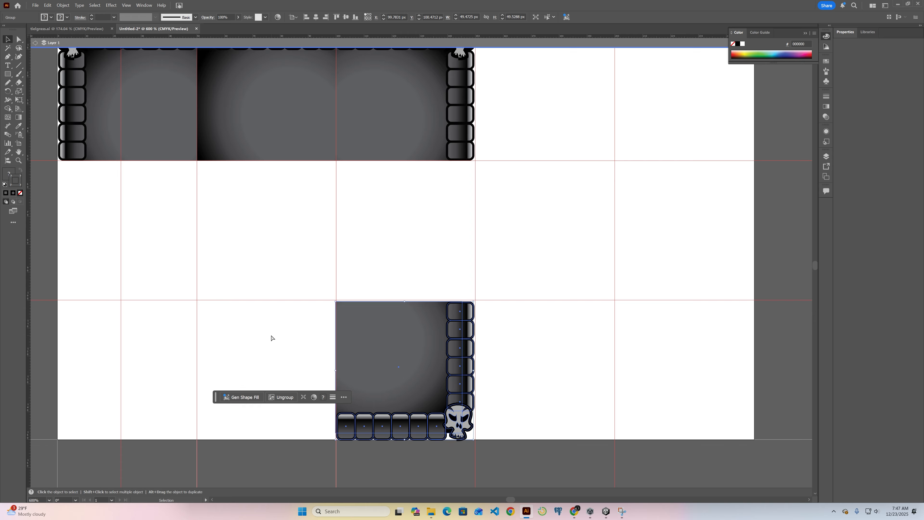
{"action": "key", "text": "v"}
{"action": "left_click_drag", "start_coordinate": [427, 387], "coordinate": [149, 361]}
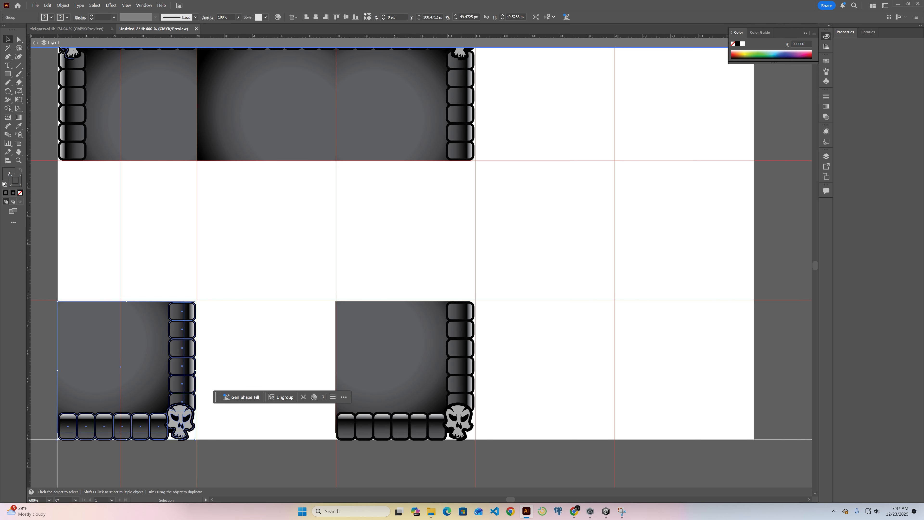
{"action": "left_click", "coordinate": [62, 5]}
{"action": "mouse_move", "coordinate": [80, 17]}
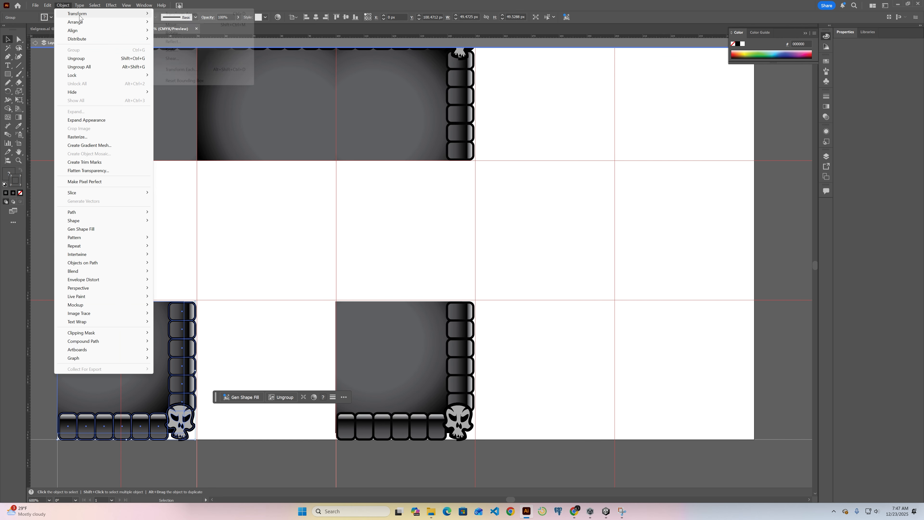
{"action": "left_click", "coordinate": [174, 42]}
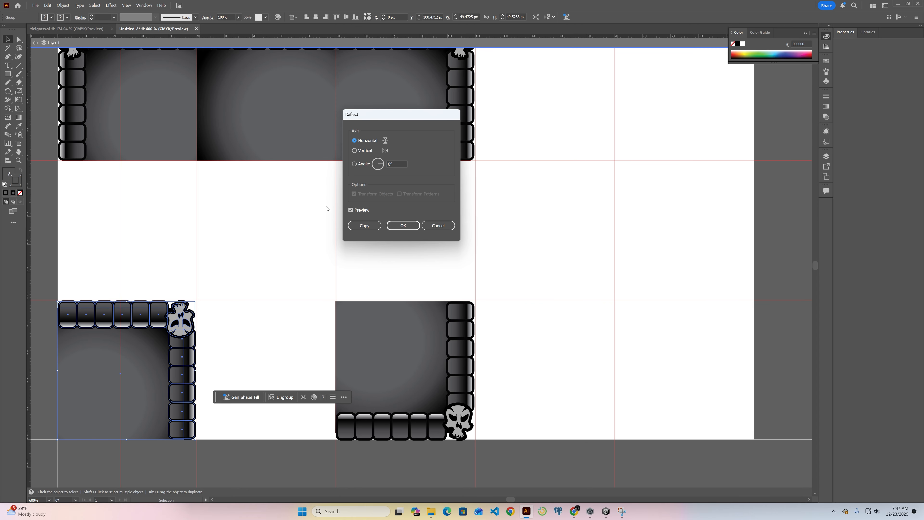
{"action": "left_click", "coordinate": [363, 151]}
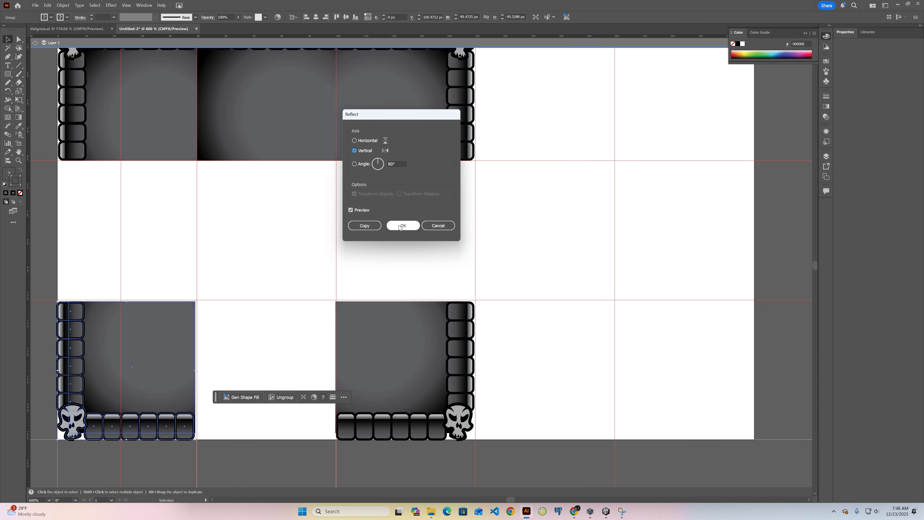
{"action": "left_click", "coordinate": [411, 227]}
Isolate the background rectangle of the top row's middle tile and show its radial gradient controls for editing on the artwork
{"action": "scroll", "coordinate": [359, 227], "scroll_direction": "up", "scroll_amount": 3}
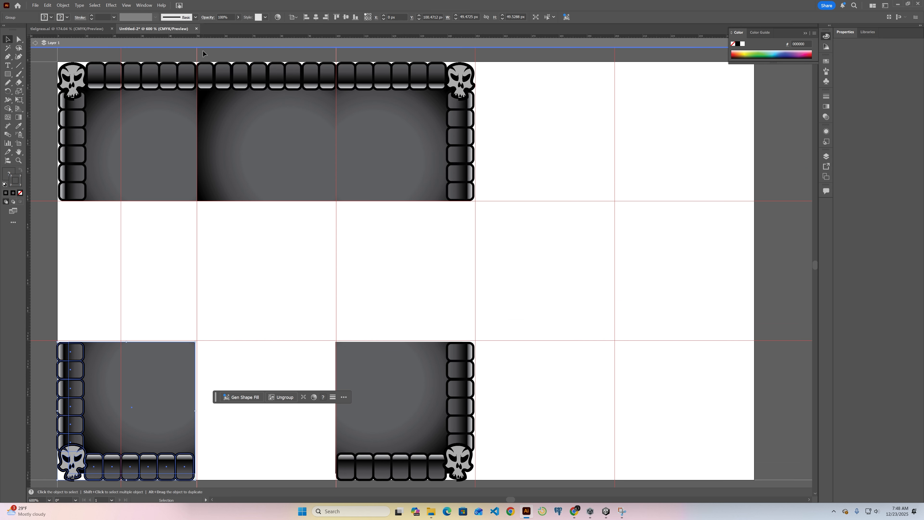
{"action": "left_click", "coordinate": [333, 161]}
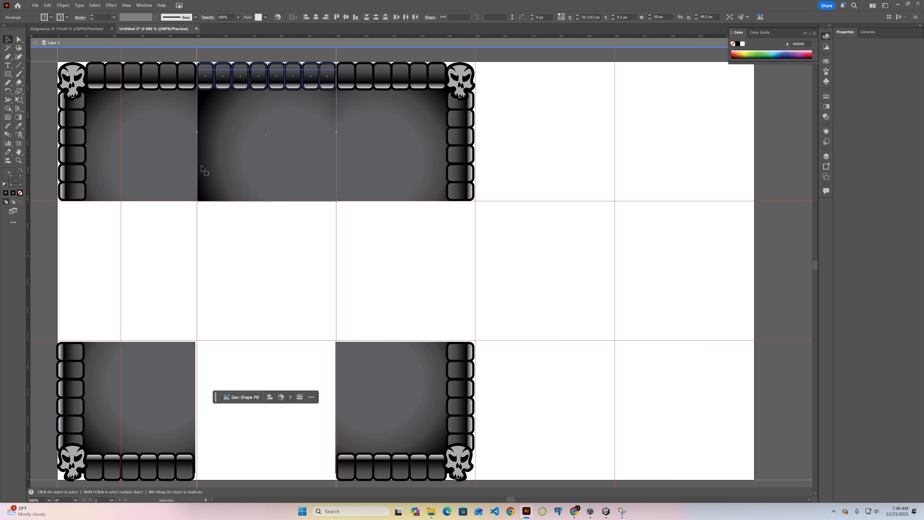
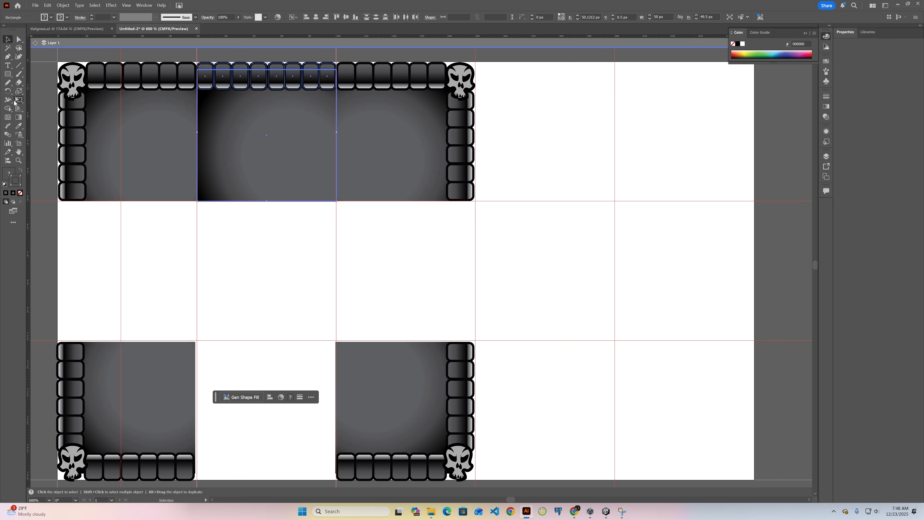
{"action": "left_click", "coordinate": [18, 120]}
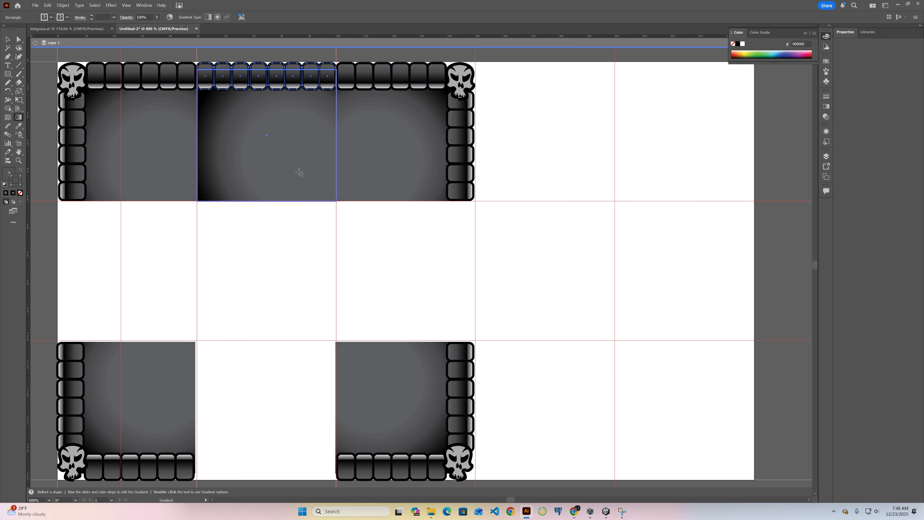
{"action": "left_click", "coordinate": [8, 42]}
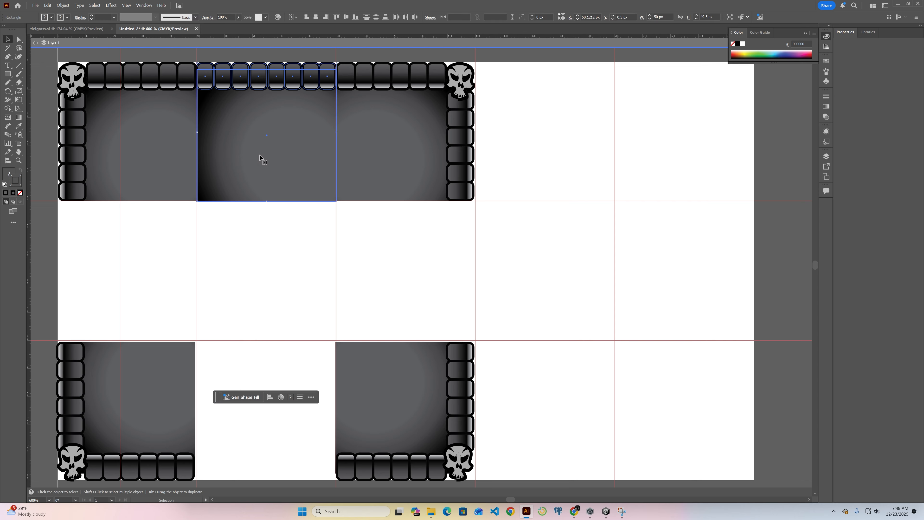
{"action": "double_click", "coordinate": [260, 154]}
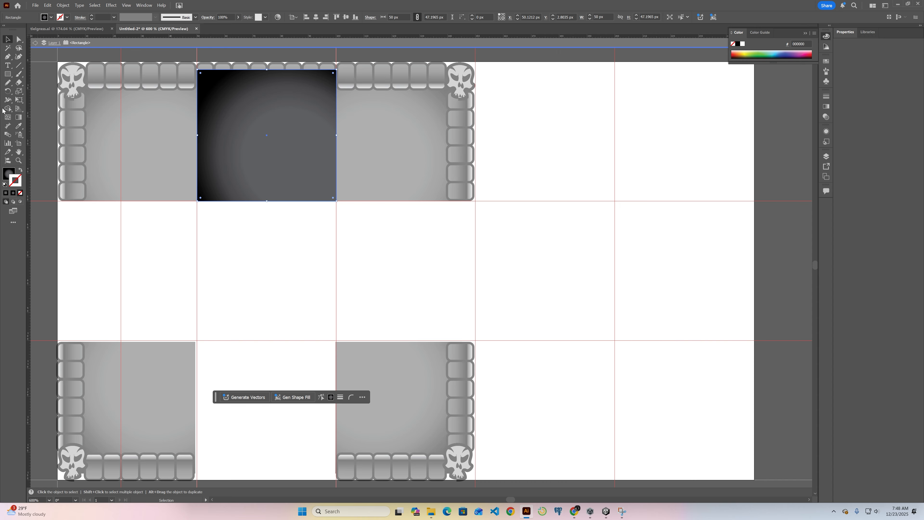
{"action": "left_click", "coordinate": [19, 119]}
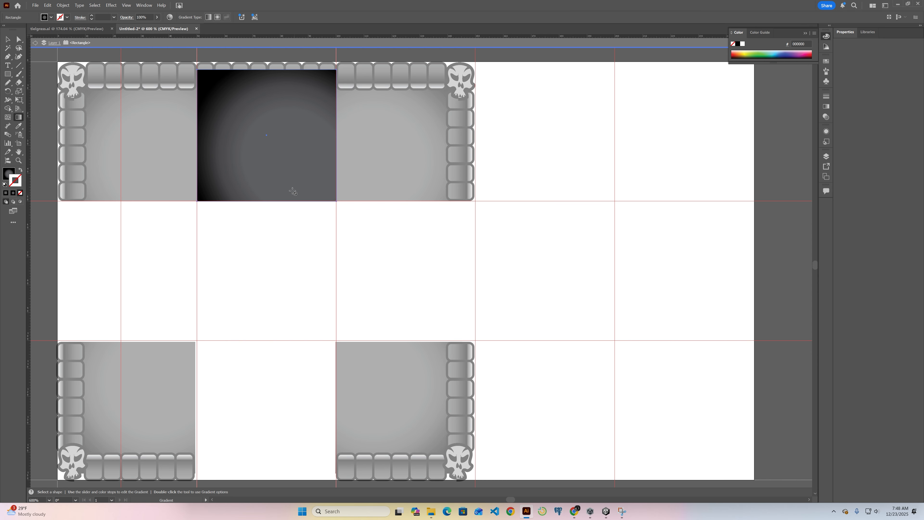
{"action": "left_click", "coordinate": [7, 39]}
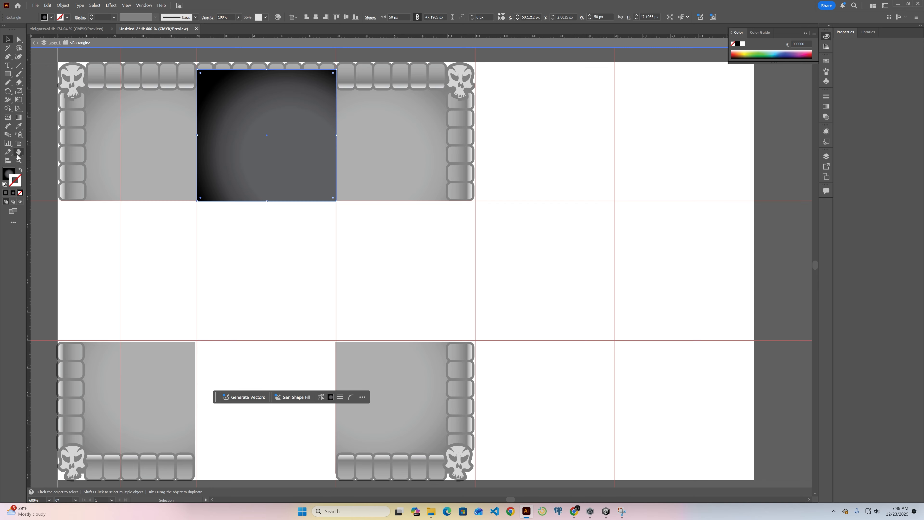
{"action": "left_click", "coordinate": [9, 174]}
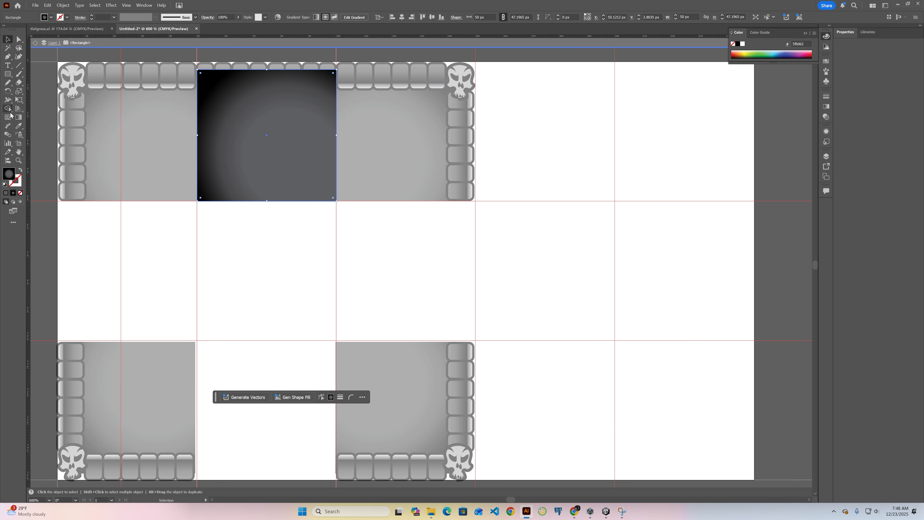
{"action": "left_click", "coordinate": [19, 117]}
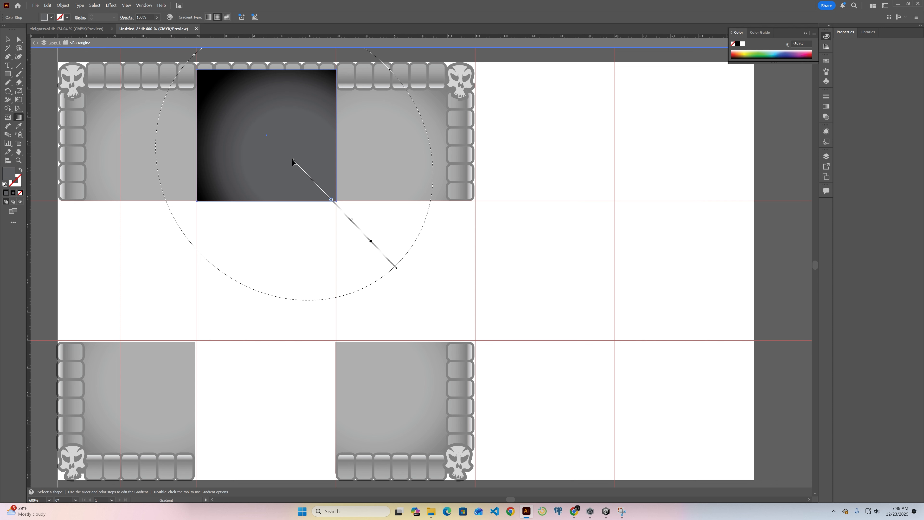
Try to recentre and enlarge the isolated rectangle's radial gradient by moving its origin and stretching its extent
{"action": "mouse_move", "coordinate": [293, 159]}
{"action": "left_mouse_down"}
{"action": "mouse_move", "coordinate": [236, 156]}
{"action": "mouse_move", "coordinate": [233, 171]}
{"action": "mouse_move", "coordinate": [260, 176]}
{"action": "left_mouse_up"}
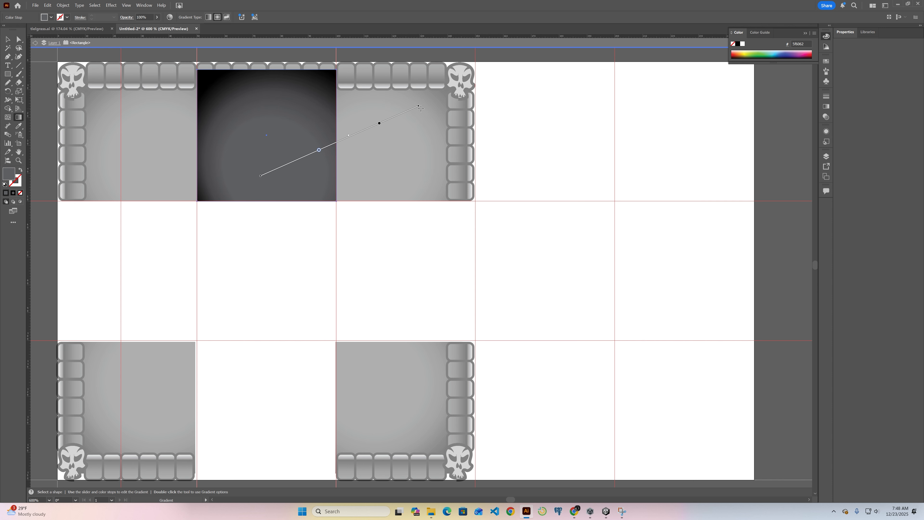
{"action": "mouse_move", "coordinate": [421, 108]}
{"action": "left_mouse_down"}
{"action": "mouse_move", "coordinate": [462, 105]}
{"action": "mouse_move", "coordinate": [454, 129]}
{"action": "left_mouse_up"}
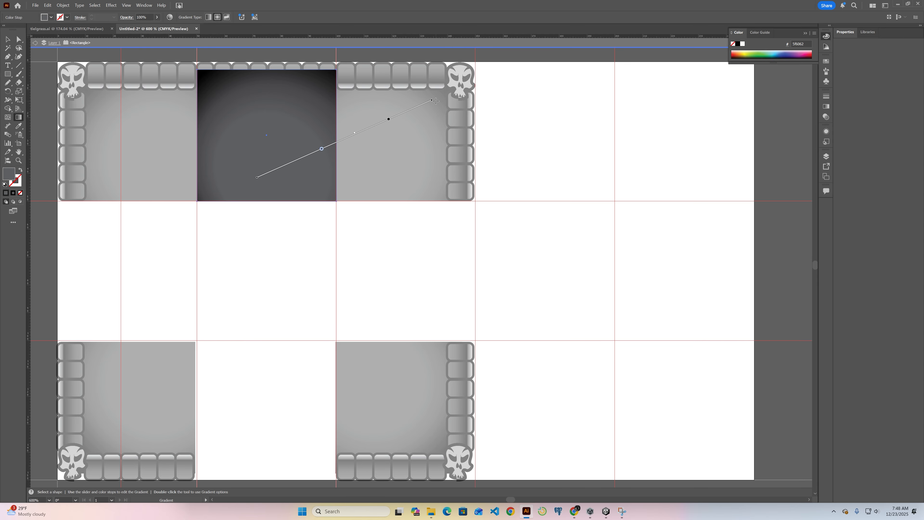
{"action": "mouse_move", "coordinate": [433, 100]}
{"action": "left_mouse_down"}
{"action": "mouse_move", "coordinate": [478, 96]}
{"action": "mouse_move", "coordinate": [290, 4]}
{"action": "mouse_move", "coordinate": [251, 66]}
{"action": "left_mouse_up"}
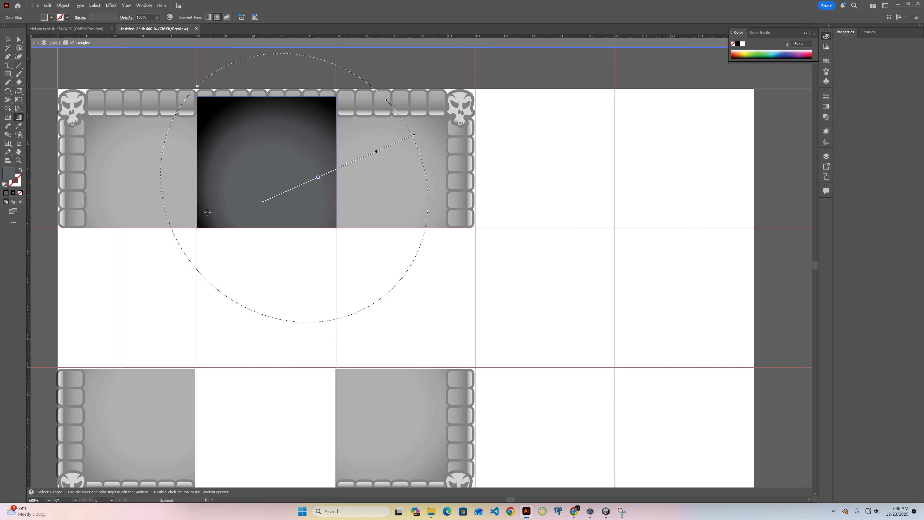
{"action": "mouse_move", "coordinate": [201, 90]}
{"action": "left_mouse_down"}
{"action": "mouse_move", "coordinate": [204, 109]}
{"action": "mouse_move", "coordinate": [104, 165]}
{"action": "left_mouse_up"}
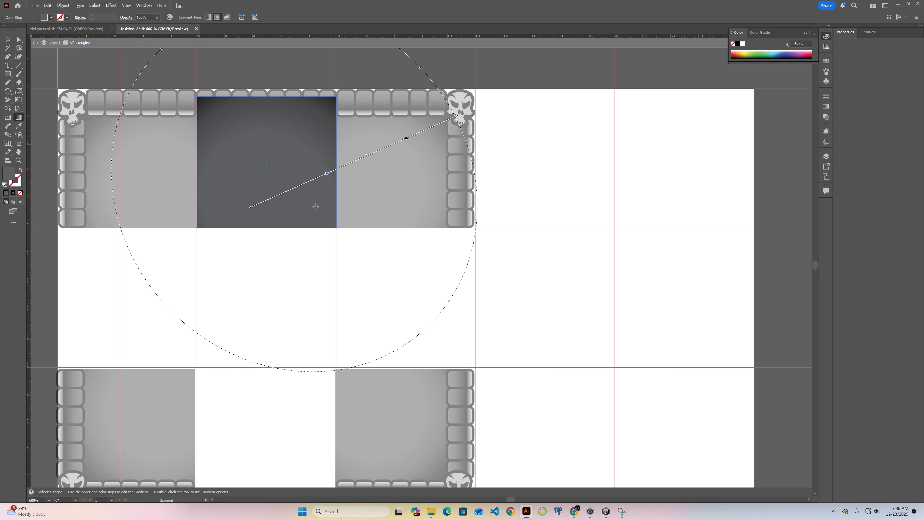
{"action": "left_click_drag", "start_coordinate": [480, 199], "coordinate": [109, 176]}
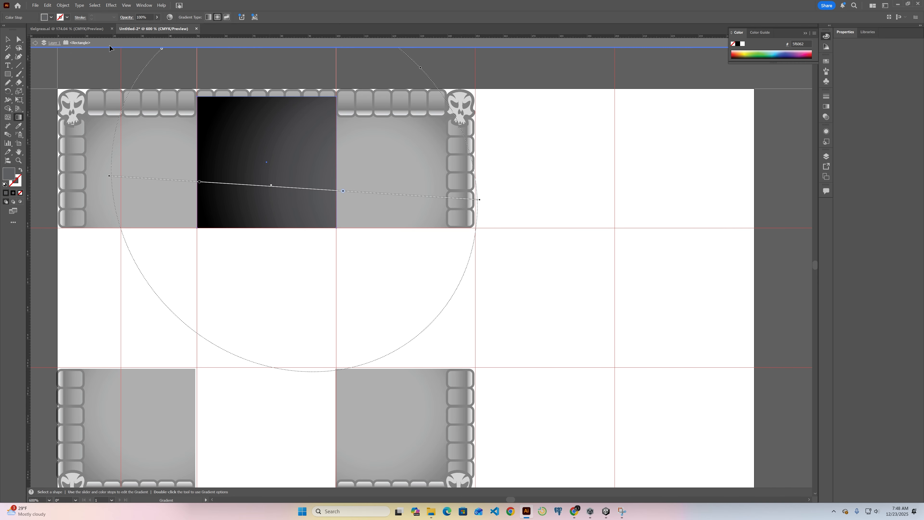
Redraw the radial gradient from the rectangle's lower centre outward beyond its lower-right corner, and leave isolation mode
{"action": "mouse_move", "coordinate": [268, 162]}
{"action": "left_mouse_down"}
{"action": "mouse_move", "coordinate": [291, 221]}
{"action": "mouse_move", "coordinate": [359, 299]}
{"action": "left_mouse_up"}
{"action": "mouse_move", "coordinate": [260, 193]}
{"action": "left_mouse_down"}
{"action": "mouse_move", "coordinate": [340, 314]}
{"action": "mouse_move", "coordinate": [443, 308]}
{"action": "left_mouse_up"}
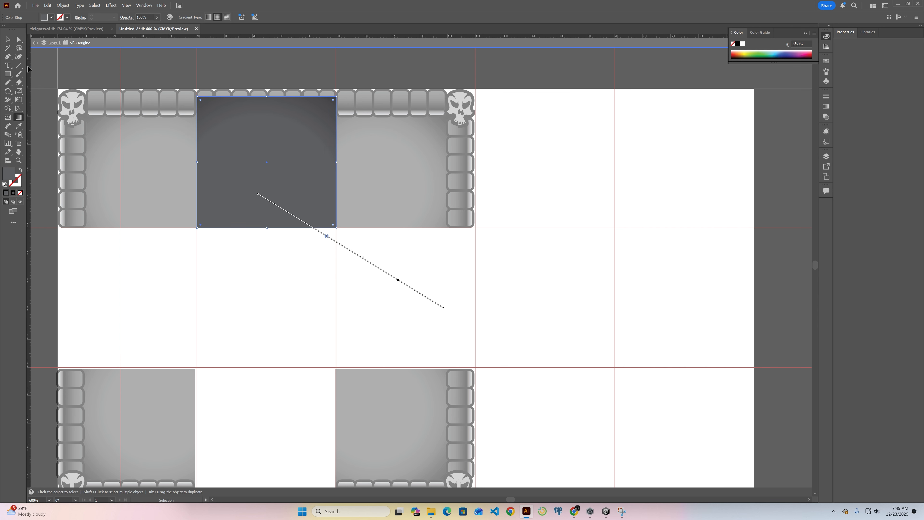
{"action": "left_click", "coordinate": [36, 43]}
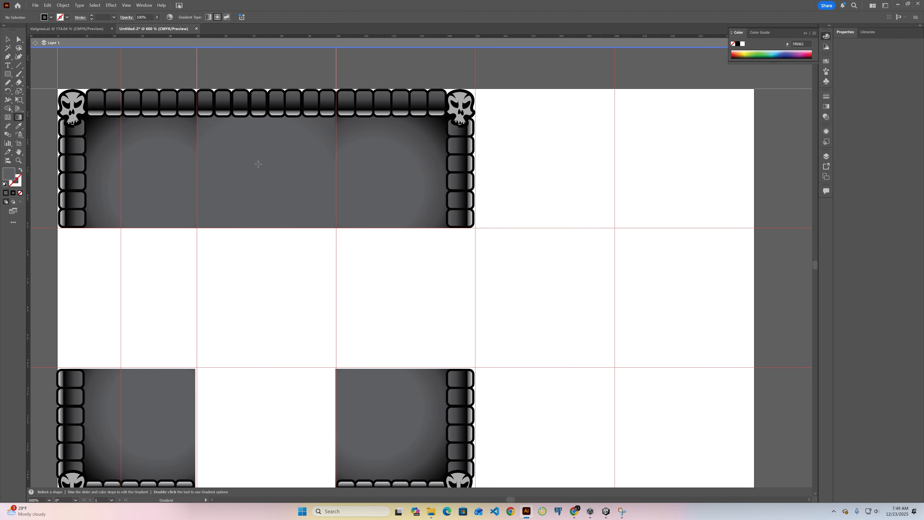
{"action": "left_click", "coordinate": [8, 39]}
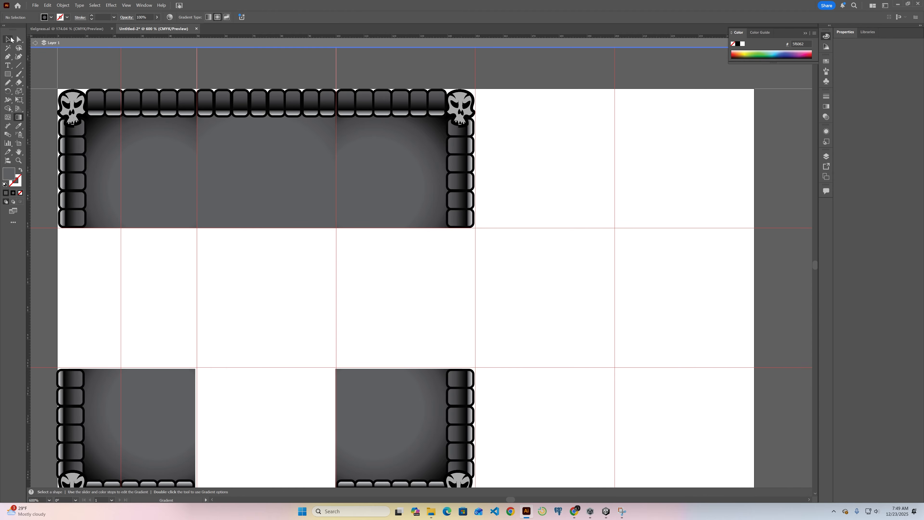
Reshape the top middle tile's gradient into a wide horizontal ellipse that shades the area under the blocks, and leave isolation mode
{"action": "double_click", "coordinate": [244, 161]}
{"action": "left_click", "coordinate": [18, 117]}
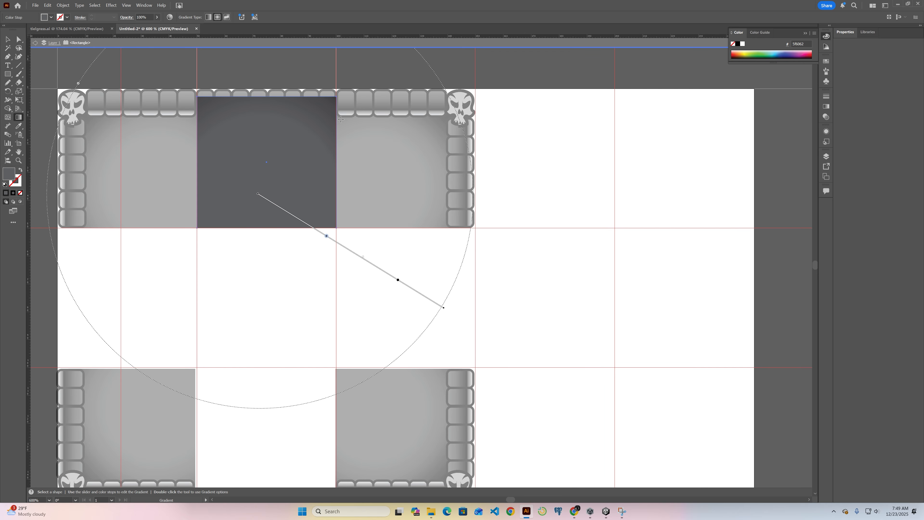
{"action": "scroll", "coordinate": [339, 118], "scroll_direction": "up", "scroll_amount": 1}
{"action": "scroll", "coordinate": [340, 118], "scroll_direction": "down", "scroll_amount": 2}
{"action": "scroll", "coordinate": [340, 118], "scroll_direction": "up", "scroll_amount": 3}
{"action": "scroll", "coordinate": [339, 119], "scroll_direction": "up", "scroll_amount": 1}
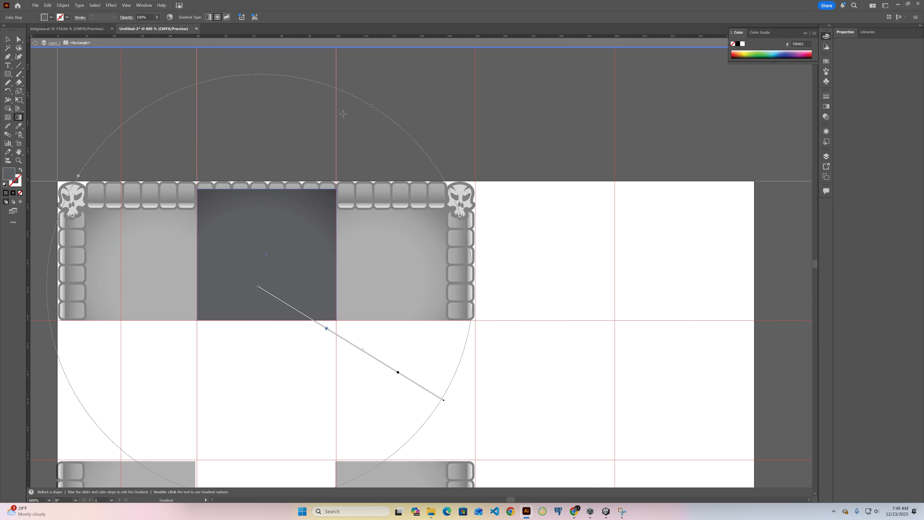
{"action": "left_click_drag", "start_coordinate": [372, 107], "coordinate": [252, 155]}
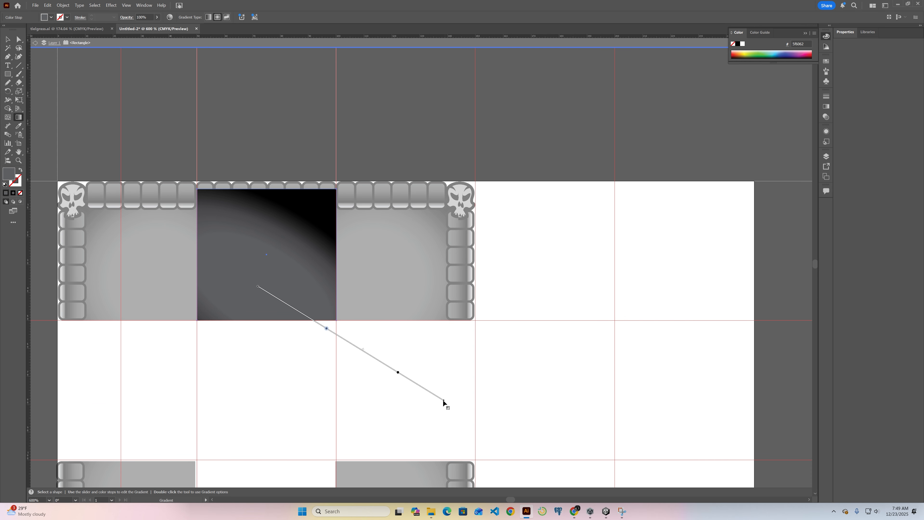
{"action": "mouse_move", "coordinate": [446, 400]}
{"action": "mouse_move", "coordinate": [446, 400]}
{"action": "left_mouse_down"}
{"action": "mouse_move", "coordinate": [445, 279]}
{"action": "mouse_move", "coordinate": [475, 288]}
{"action": "left_mouse_up"}
{"action": "mouse_move", "coordinate": [261, 193]}
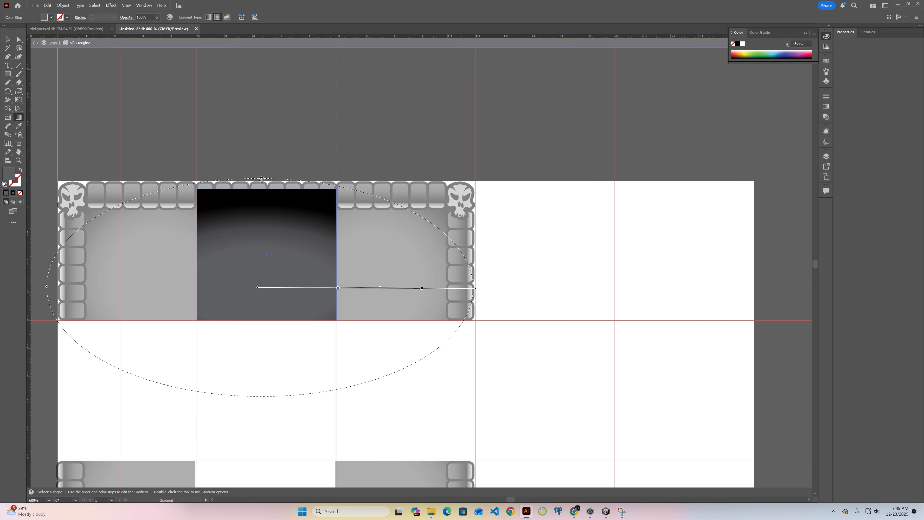
{"action": "mouse_move", "coordinate": [261, 179]}
{"action": "left_mouse_down"}
{"action": "mouse_move", "coordinate": [268, 134]}
{"action": "mouse_move", "coordinate": [265, 145]}
{"action": "left_mouse_up"}
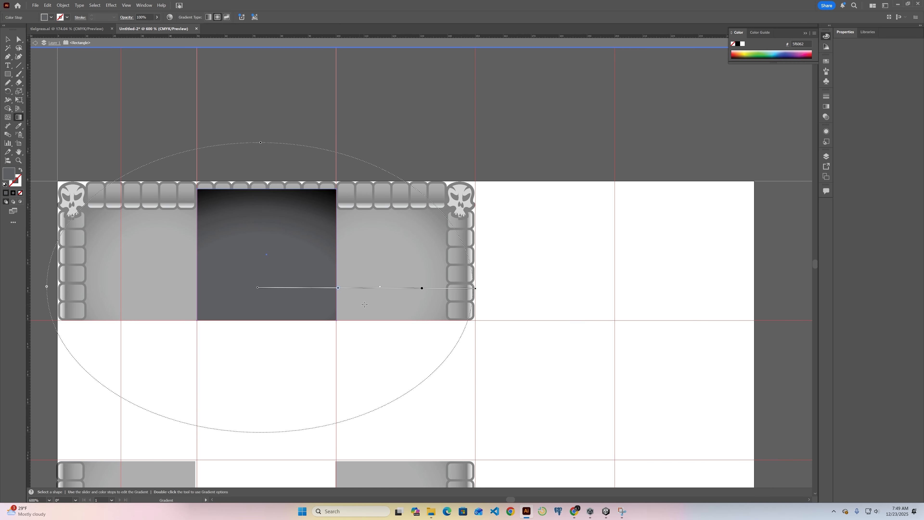
{"action": "left_click", "coordinate": [35, 45]}
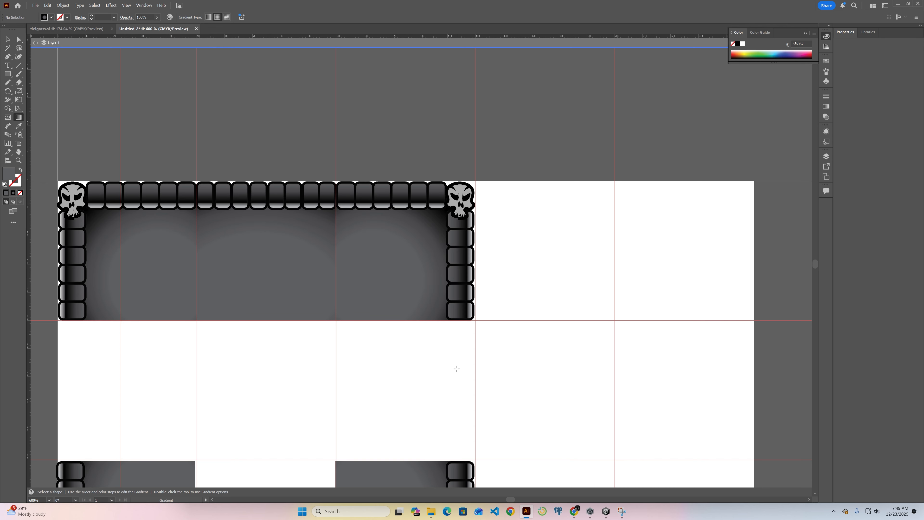
Select the top middle tile's blocks and gradient rectangle and group them
{"action": "scroll", "coordinate": [241, 306], "scroll_direction": "down", "scroll_amount": 3}
{"action": "left_click", "coordinate": [6, 40]}
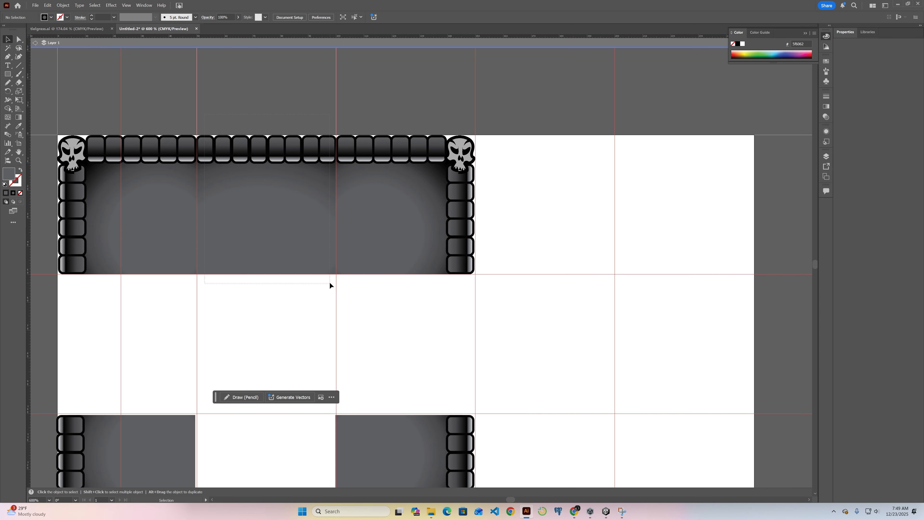
{"action": "left_click_drag", "start_coordinate": [330, 282], "coordinate": [329, 282]}
{"action": "key", "text": "a"}
{"action": "key", "text": "v"}
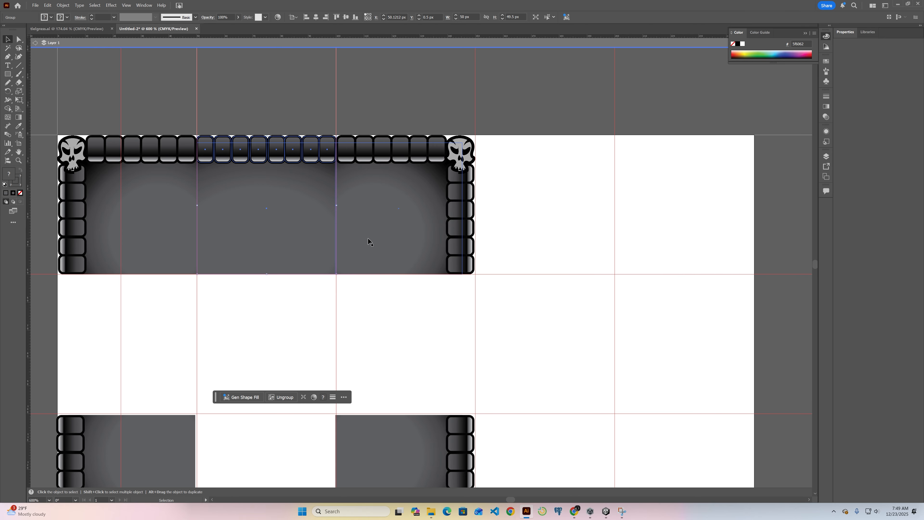
{"action": "key", "text": "a"}
{"action": "key", "text": "v"}
{"action": "scroll", "coordinate": [294, 338], "scroll_direction": "down", "scroll_amount": 2}
{"action": "scroll", "coordinate": [300, 320], "scroll_direction": "down", "scroll_amount": 1}
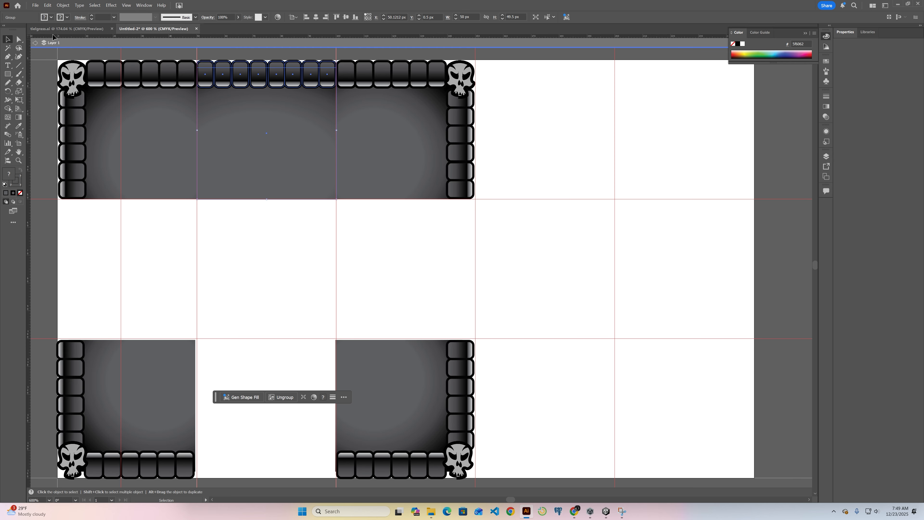
Place a copy of the top middle tile in the lower row's middle tile and reflect it across the horizontal axis
{"action": "left_click_drag", "start_coordinate": [280, 141], "coordinate": [280, 410]}
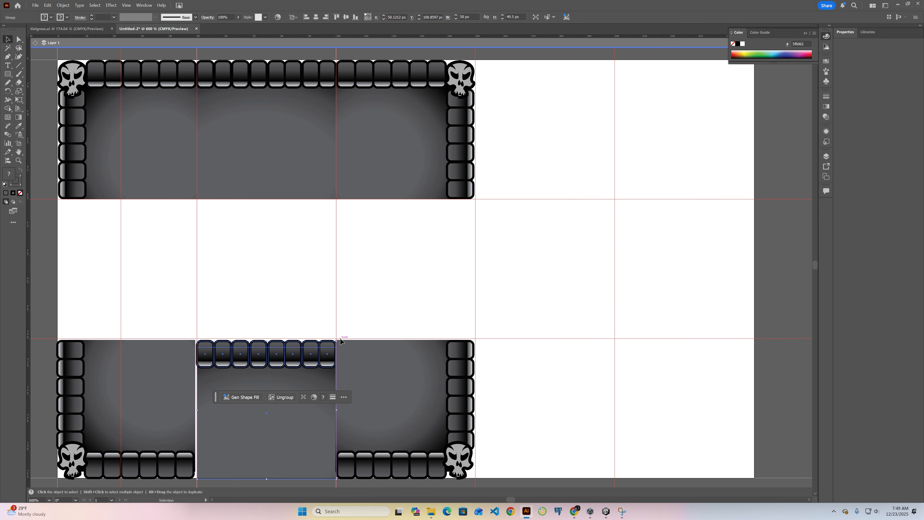
{"action": "left_click_drag", "start_coordinate": [338, 339], "coordinate": [206, 436]}
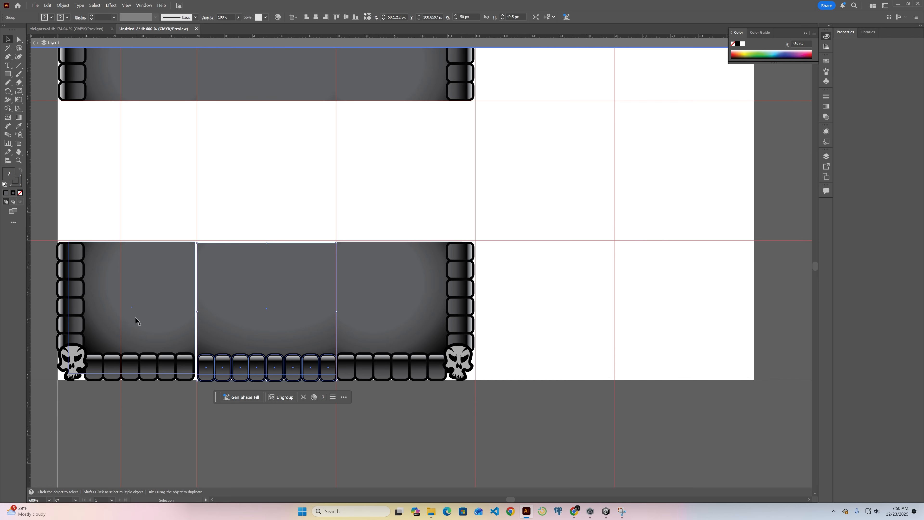
Nudge the lower row's first tile 0.5 px right, its middle tile 1 px up and its third tile 0.5 px up
{"action": "left_click", "coordinate": [140, 314]}
{"action": "key", "text": "Right"}
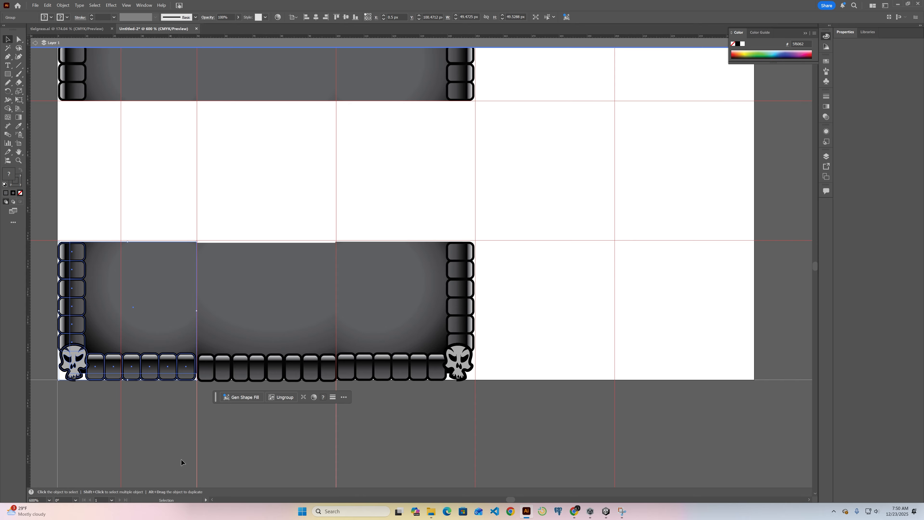
{"action": "left_click", "coordinate": [287, 263]}
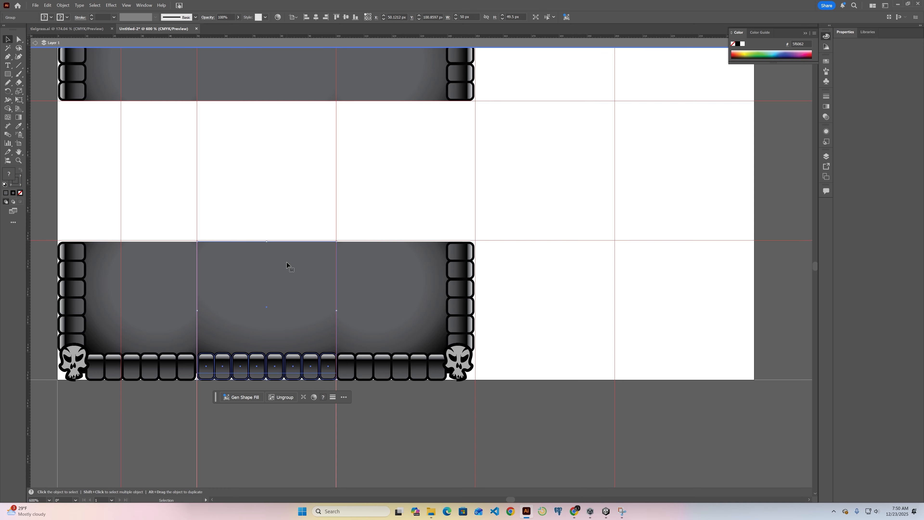
{"action": "key", "text": "Up"}
{"action": "left_click", "coordinate": [413, 283]}
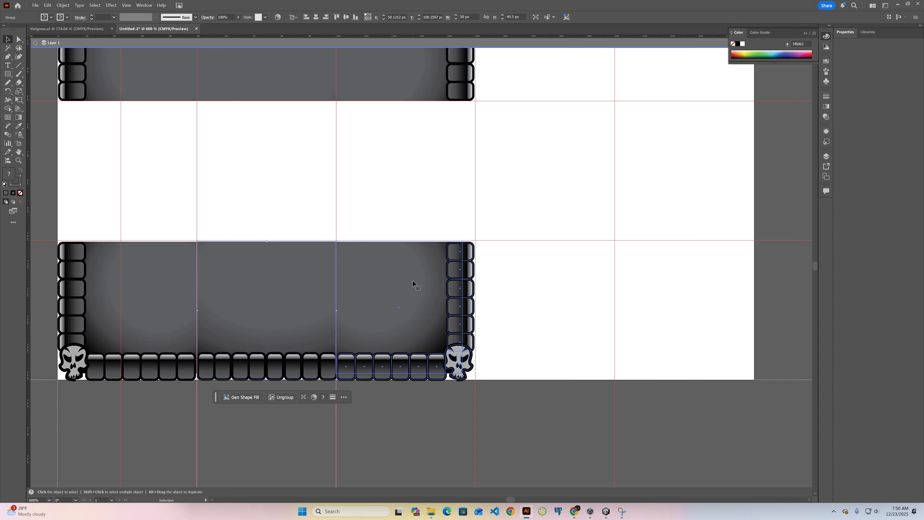
{"action": "key", "text": "Up"}
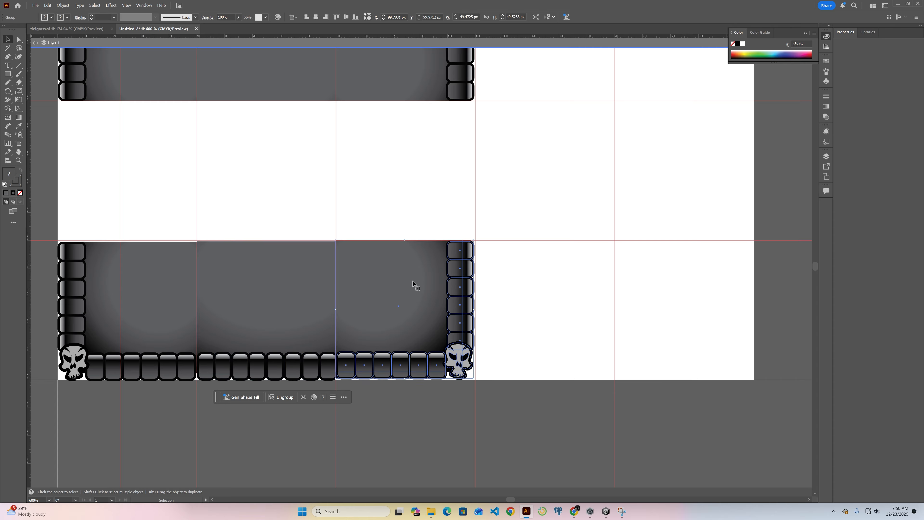
{"action": "left_click", "coordinate": [269, 283]}
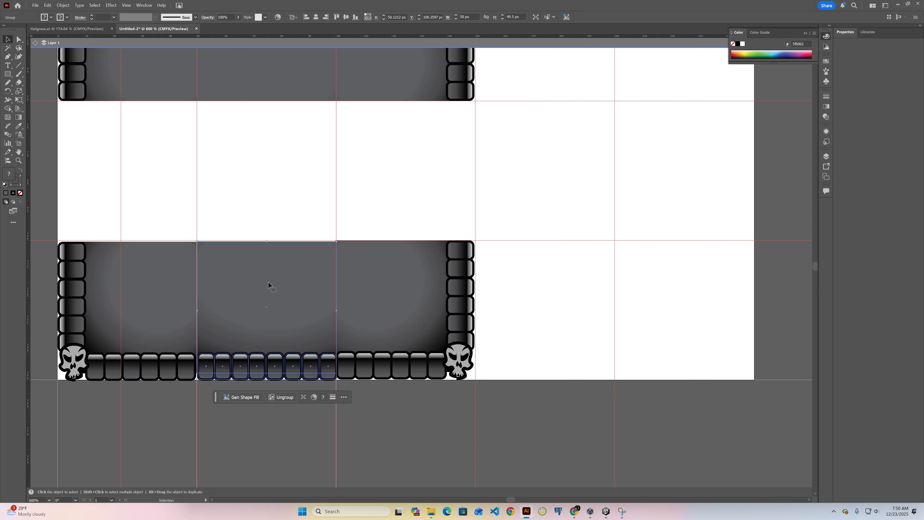
{"action": "key", "text": "Up"}
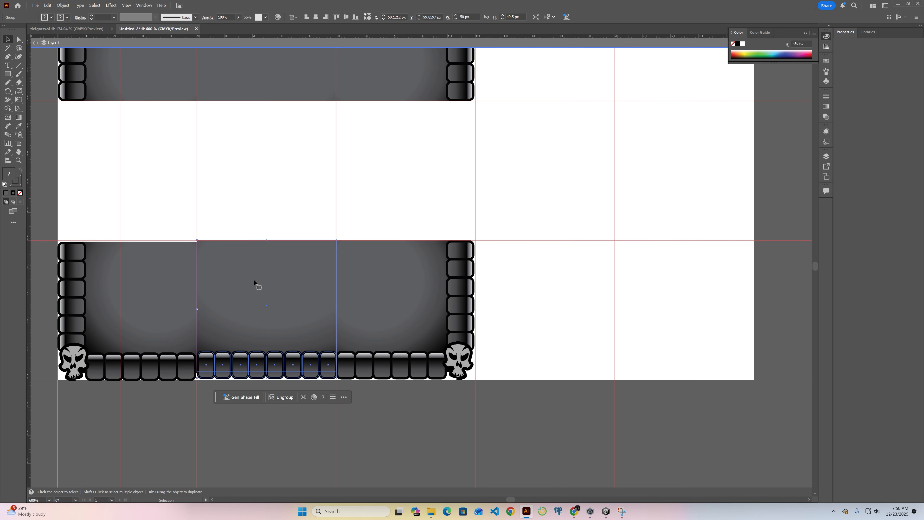
Nudge the lower row's first tile up to meet the guide above it and deselect it
{"action": "left_click", "coordinate": [156, 282]}
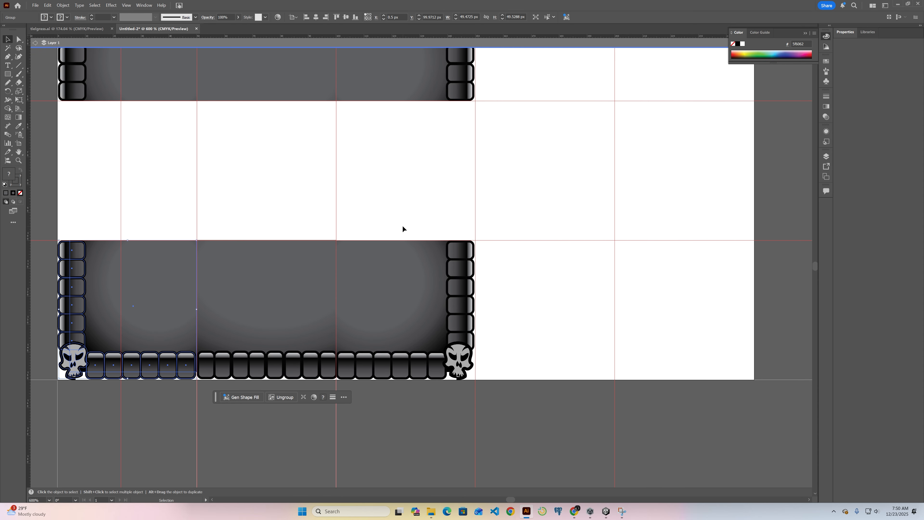
{"action": "left_click", "coordinate": [450, 163]}
{"action": "scroll", "coordinate": [562, 213], "scroll_direction": "up", "scroll_amount": 2}
{"action": "scroll", "coordinate": [561, 215], "scroll_direction": "up", "scroll_amount": 2}
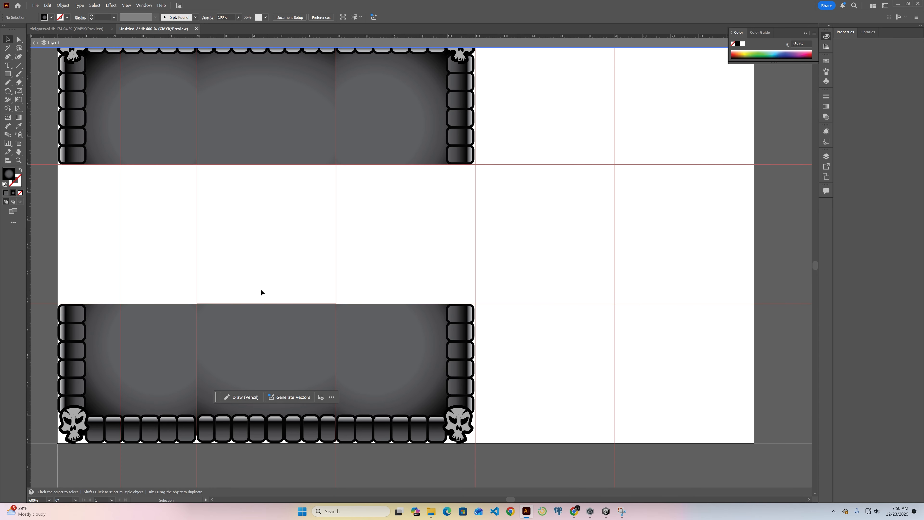
Copy the lower row's middle tile, rotate the copy 90° clockwise and place it in the middle row's first cell
{"action": "left_click", "coordinate": [275, 363]}
{"action": "key", "text": "a"}
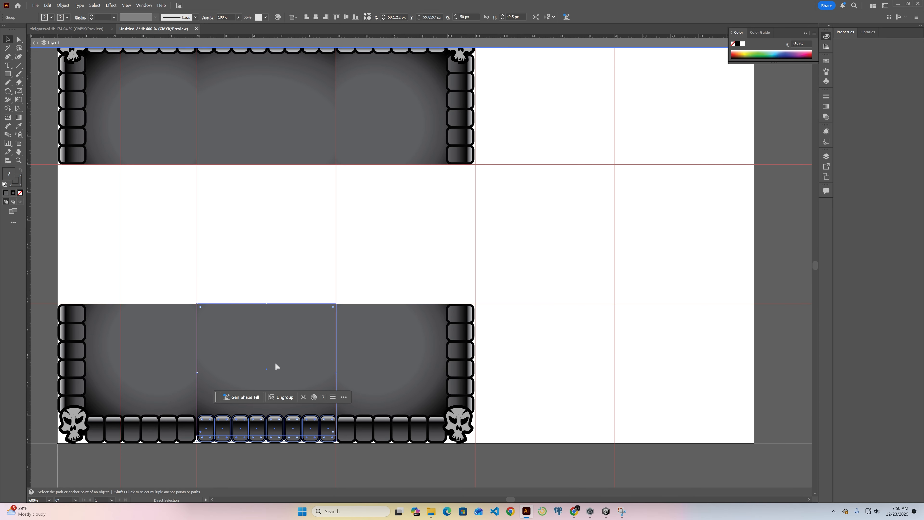
{"action": "key", "text": "v"}
{"action": "left_click_drag", "start_coordinate": [276, 364], "coordinate": [280, 228]}
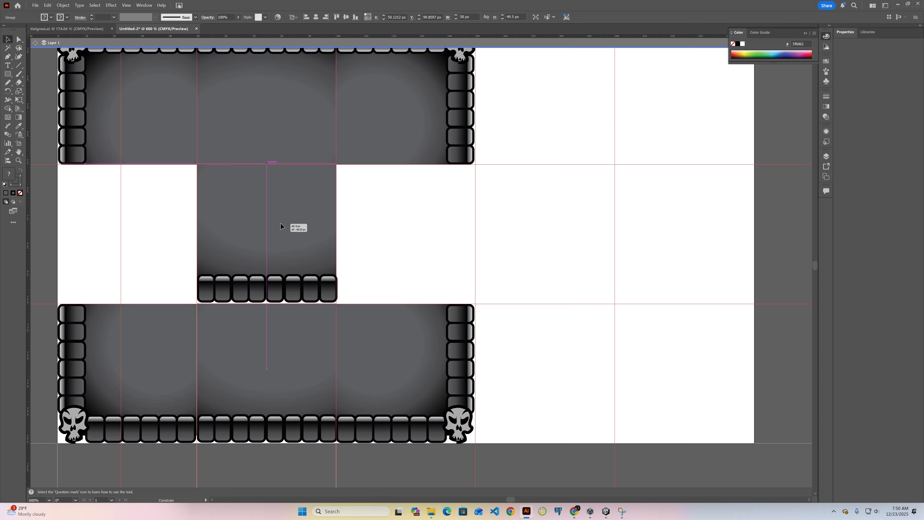
{"action": "left_click_drag", "start_coordinate": [279, 228], "coordinate": [280, 228]}
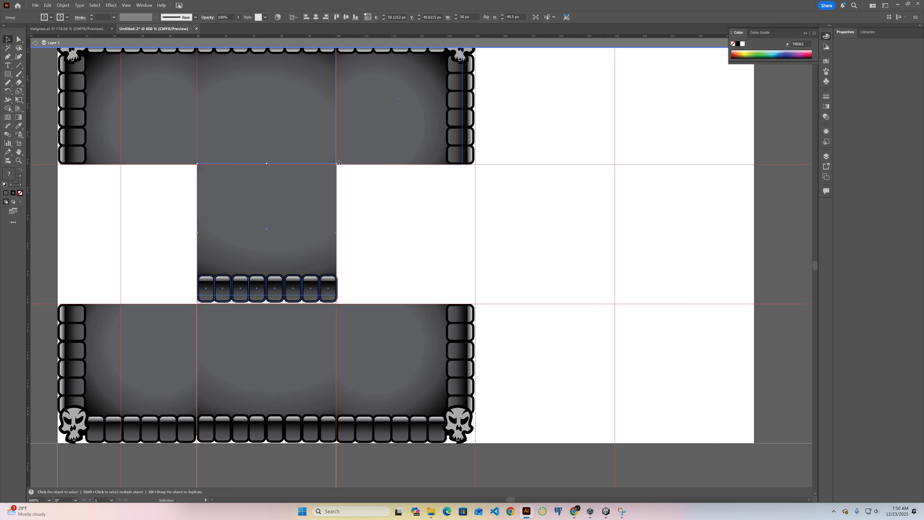
{"action": "left_click_drag", "start_coordinate": [338, 162], "coordinate": [380, 324]}
{"action": "left_click_drag", "start_coordinate": [301, 232], "coordinate": [161, 232]}
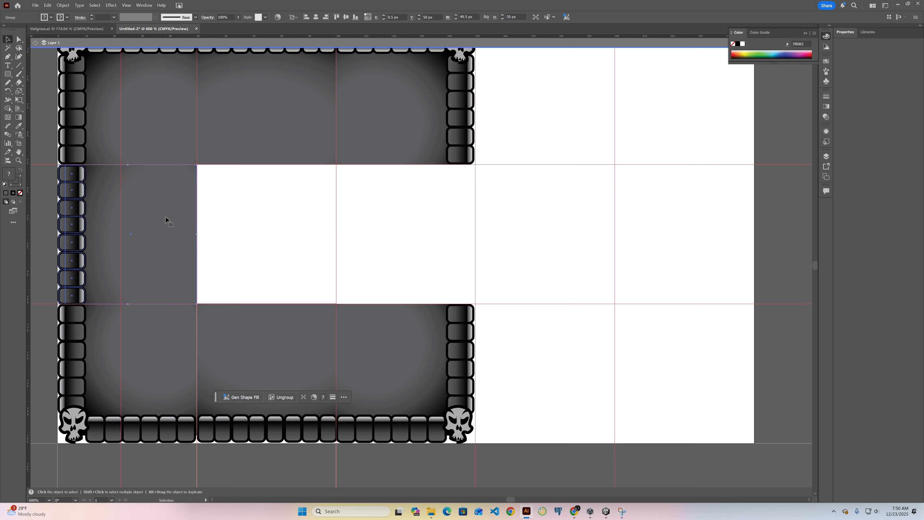
Place a copy of the middle row's first tile, reflected across the vertical axis, in the third cell of that row
{"action": "key", "text": "a"}
{"action": "key", "text": "v"}
{"action": "left_click", "coordinate": [63, 5]}
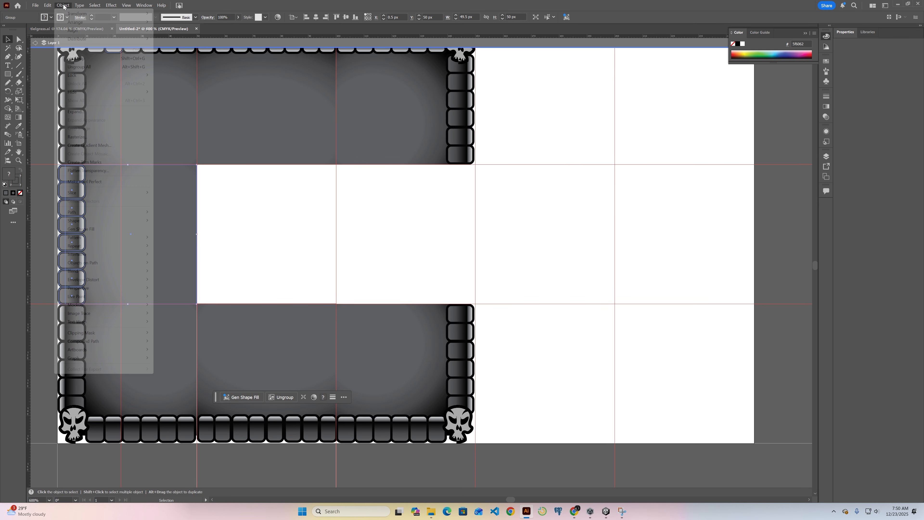
{"action": "mouse_move", "coordinate": [79, 15]}
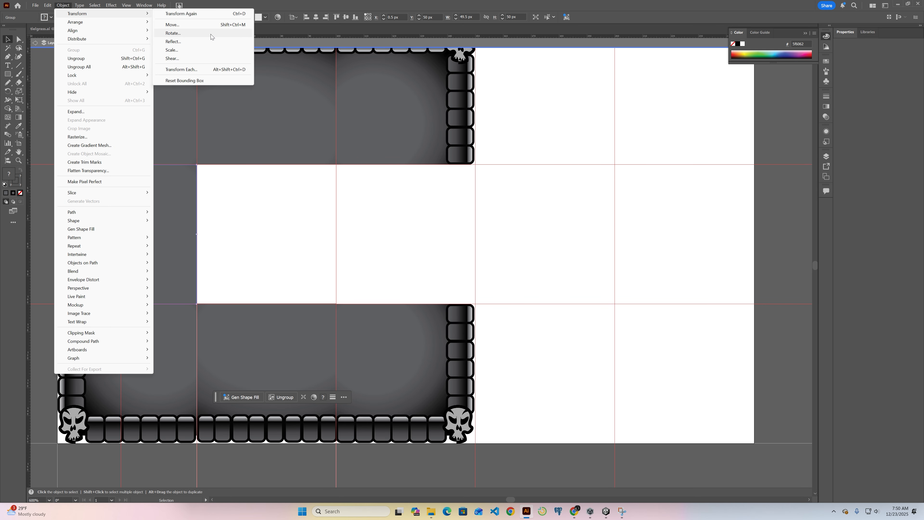
{"action": "left_click", "coordinate": [208, 42]}
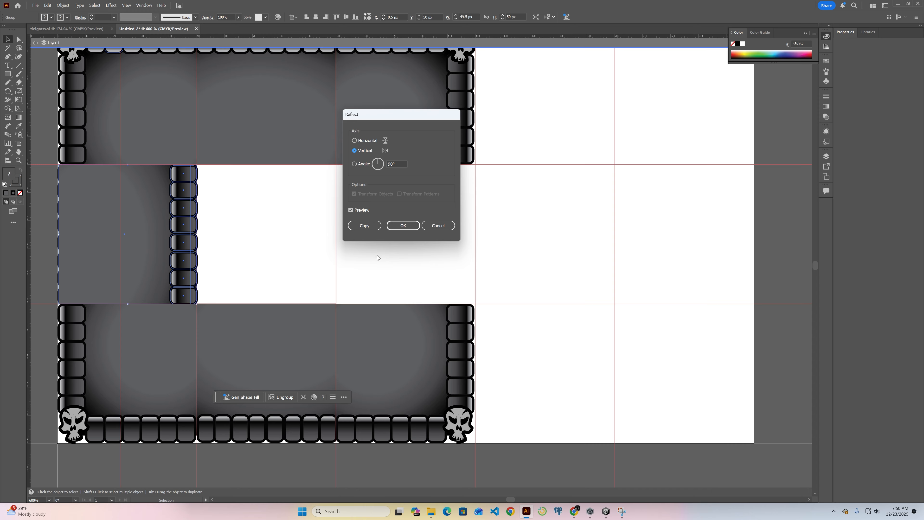
{"action": "left_click", "coordinate": [402, 226]}
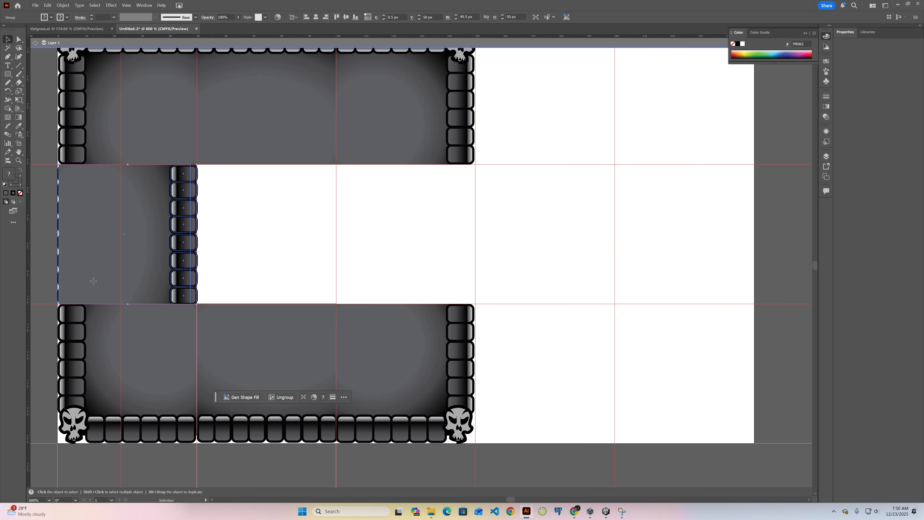
{"action": "left_click_drag", "start_coordinate": [93, 281], "coordinate": [371, 283]}
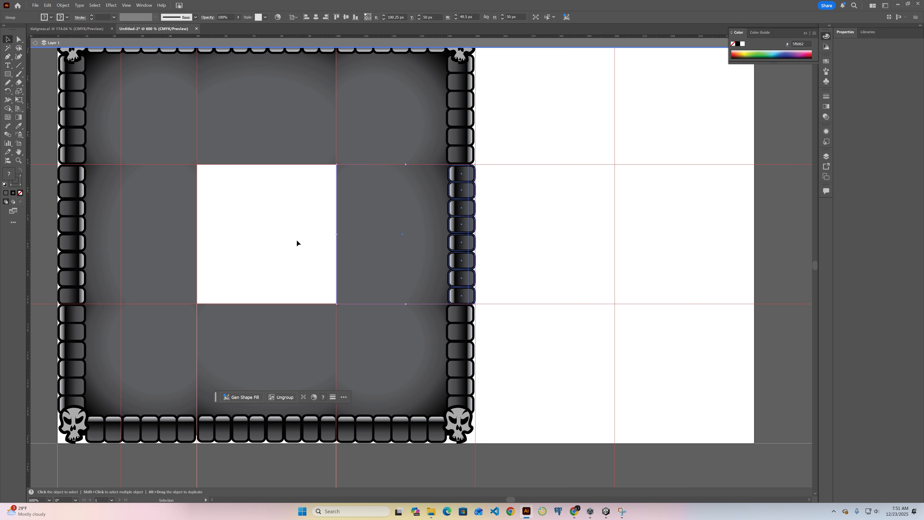
{"action": "left_click", "coordinate": [300, 257]}
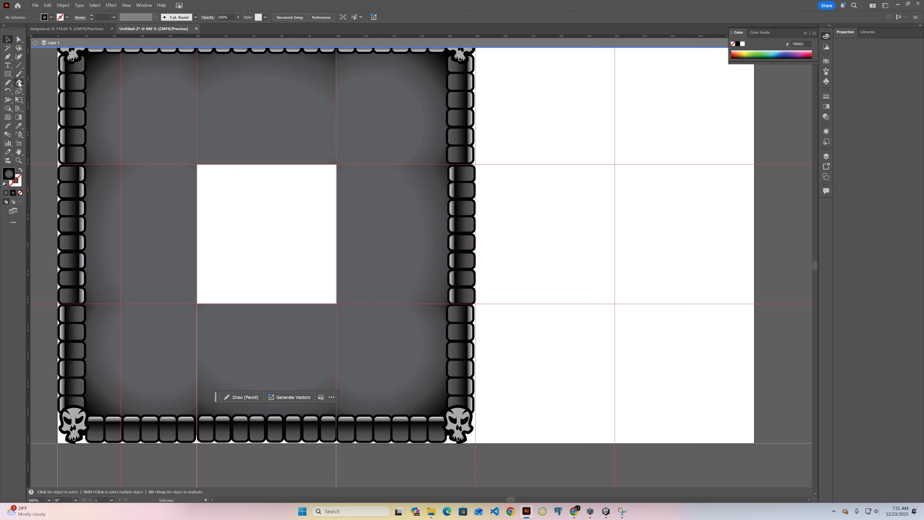
Turn on Snap to Grid and draw a 50 × 50 px rectangle over the empty centre cell
{"action": "left_click", "coordinate": [10, 75]}
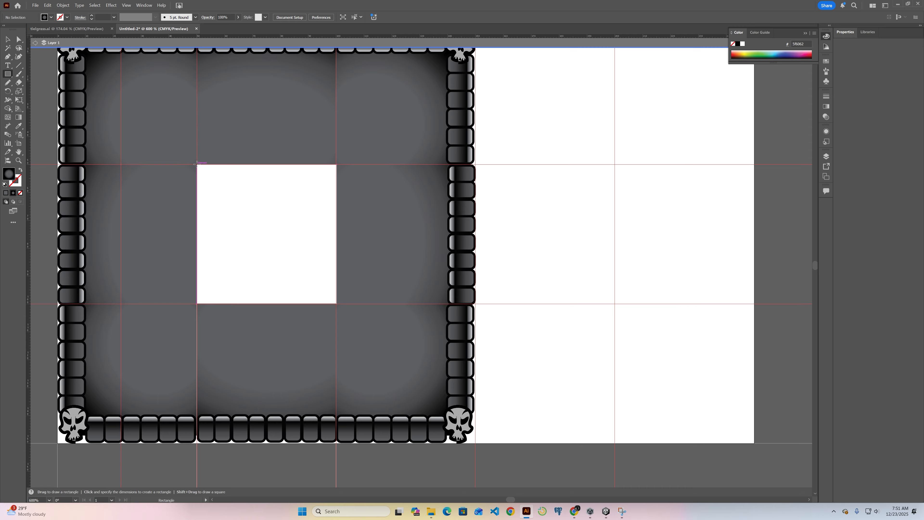
{"action": "left_click", "coordinate": [127, 5]}
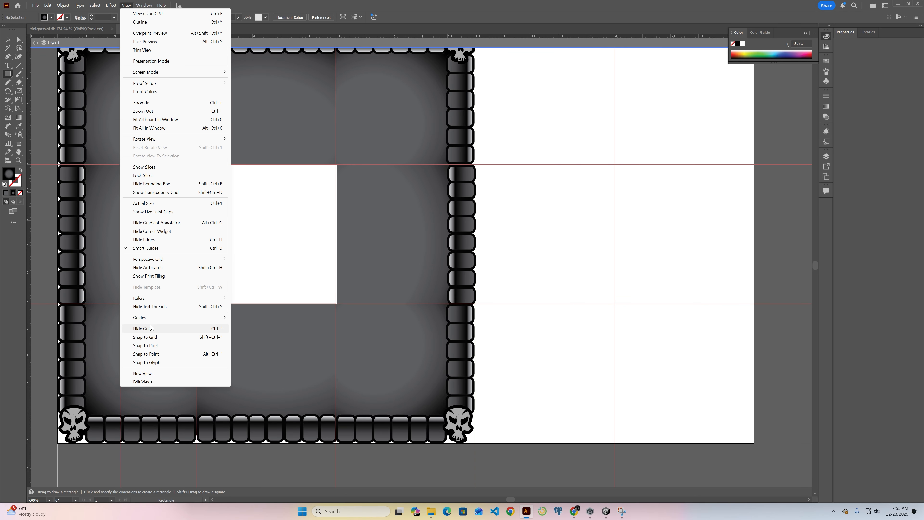
{"action": "left_click", "coordinate": [150, 336]}
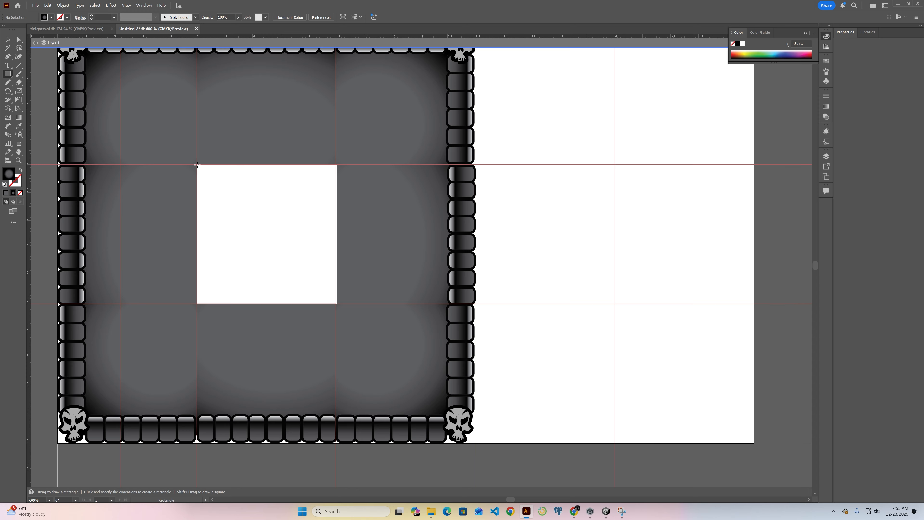
{"action": "left_click_drag", "start_coordinate": [197, 165], "coordinate": [331, 295]}
{"action": "double_click", "coordinate": [12, 178]}
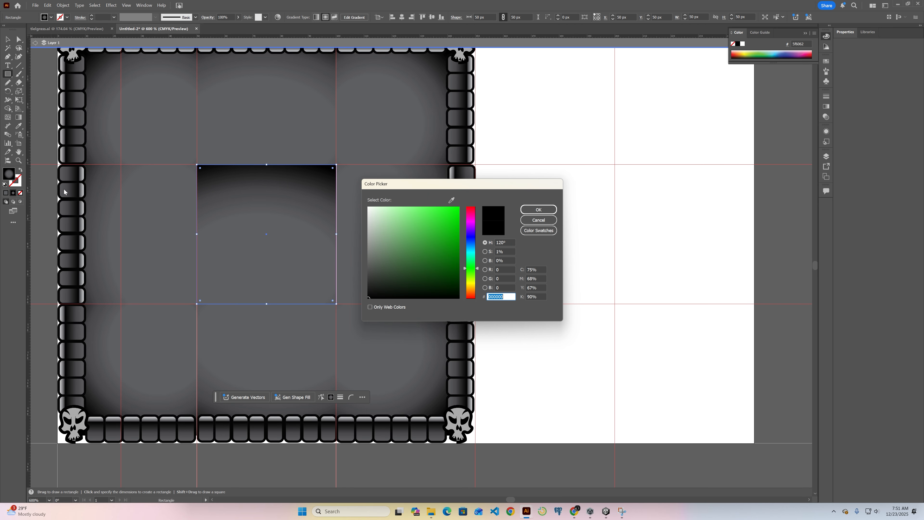
{"action": "left_click", "coordinate": [536, 221]}
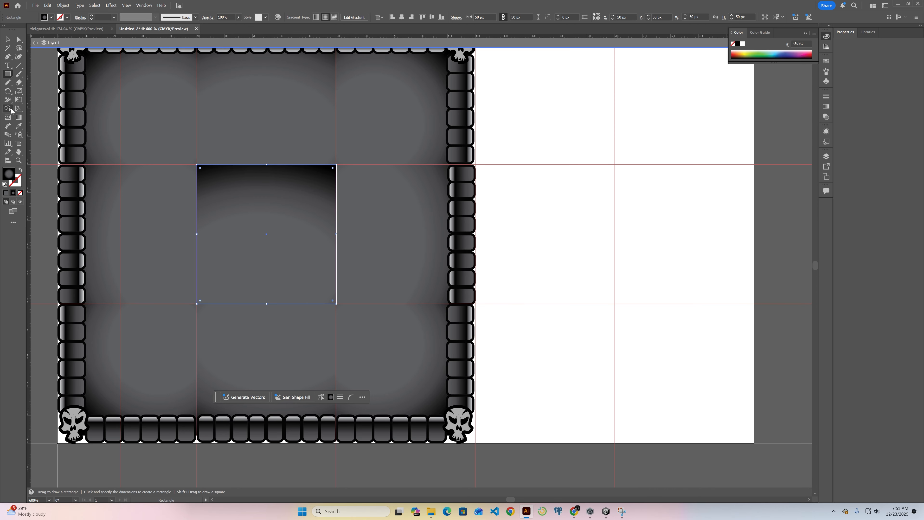
Reshape the centre square's radial gradient into a centred circle and reverse it so black lies in the middle
{"action": "left_click", "coordinate": [18, 117]}
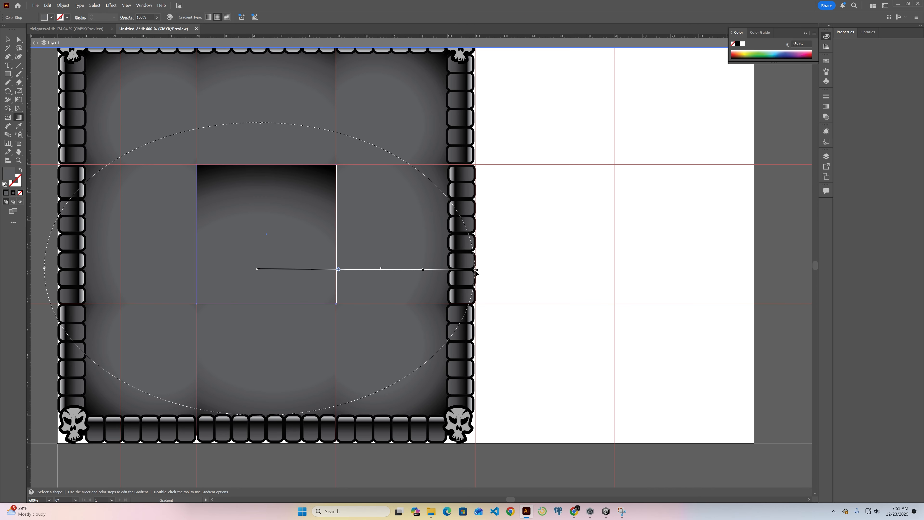
{"action": "left_click_drag", "start_coordinate": [476, 271], "coordinate": [350, 270]}
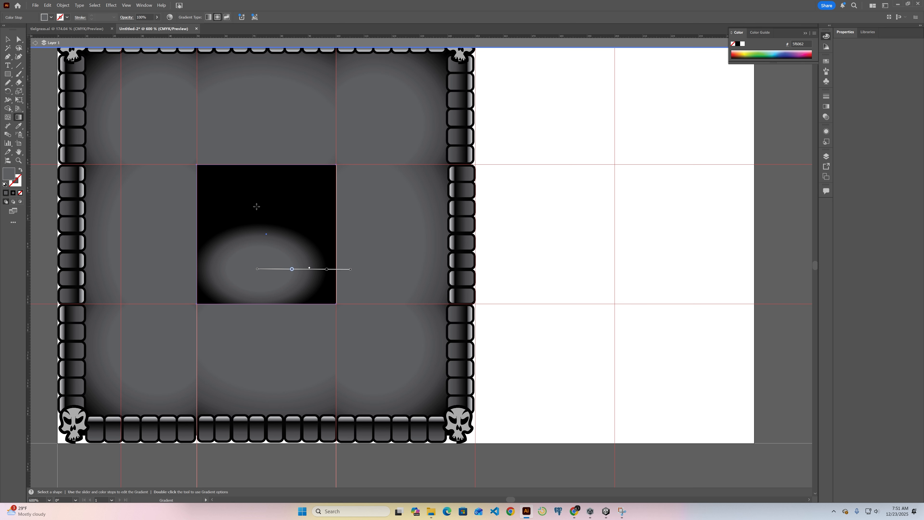
{"action": "mouse_move", "coordinate": [261, 211]}
{"action": "left_mouse_down"}
{"action": "mouse_move", "coordinate": [269, 153]}
{"action": "mouse_move", "coordinate": [263, 182]}
{"action": "left_mouse_up"}
{"action": "left_click_drag", "start_coordinate": [264, 284], "coordinate": [343, 308]}
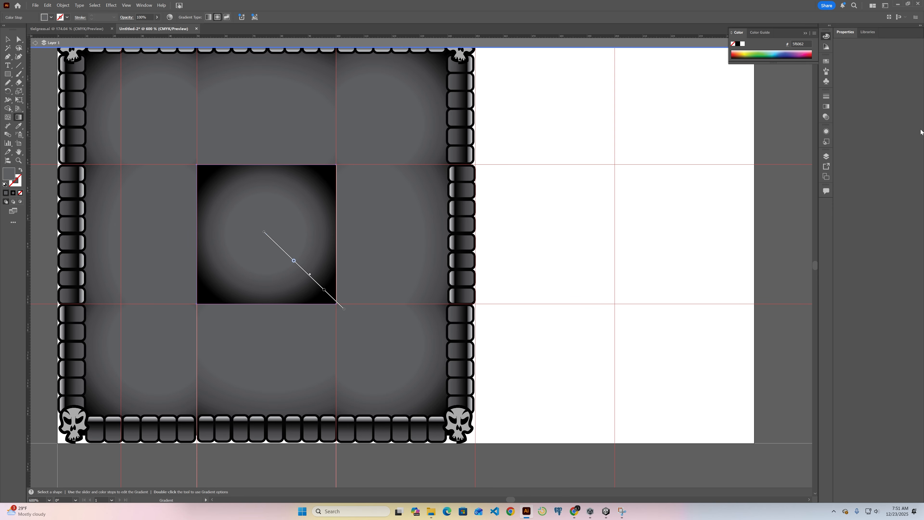
{"action": "left_click", "coordinate": [824, 107]}
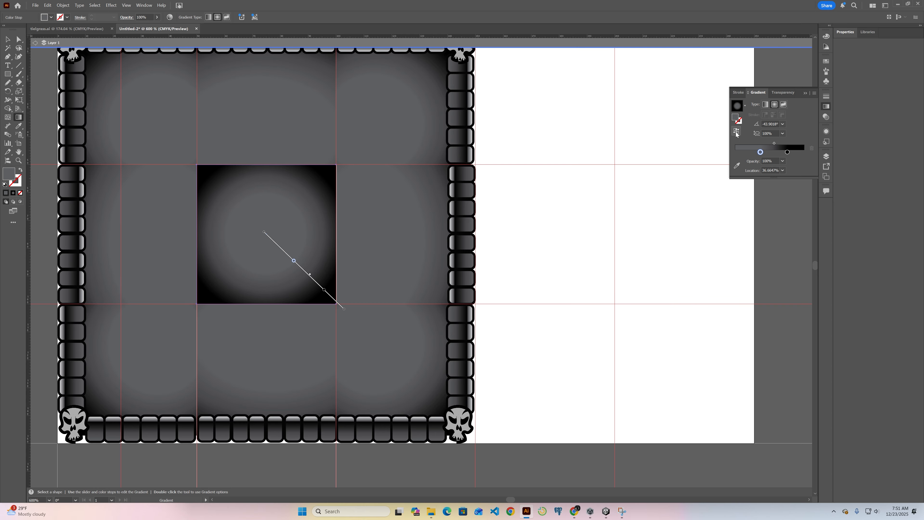
{"action": "left_click", "coordinate": [736, 130]}
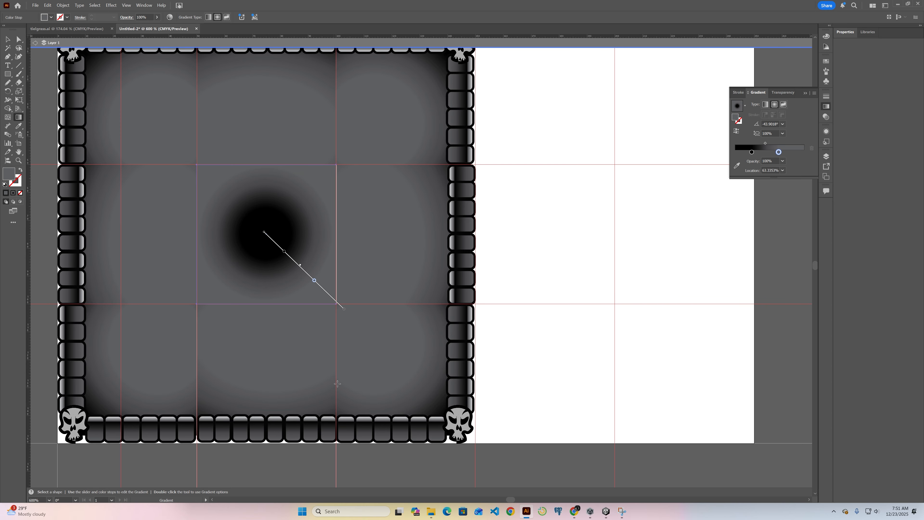
{"action": "left_click", "coordinate": [7, 39]}
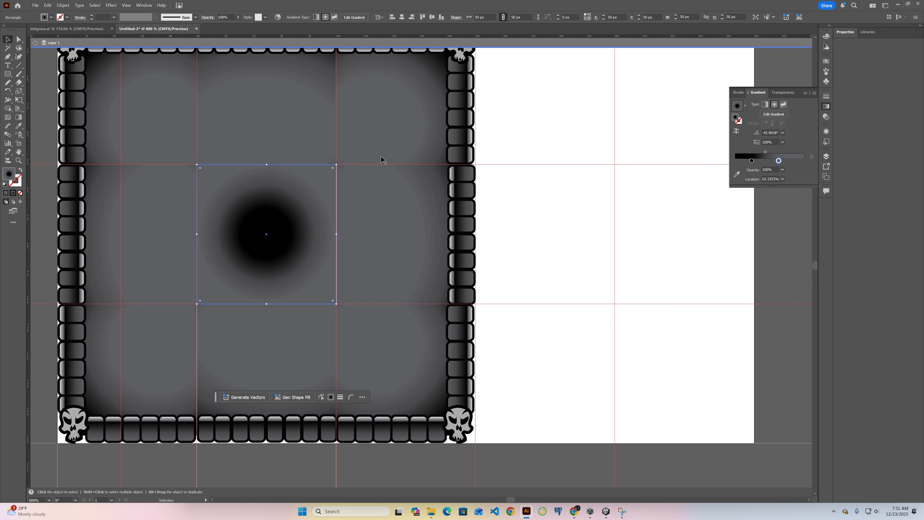
{"action": "left_click", "coordinate": [540, 258]}
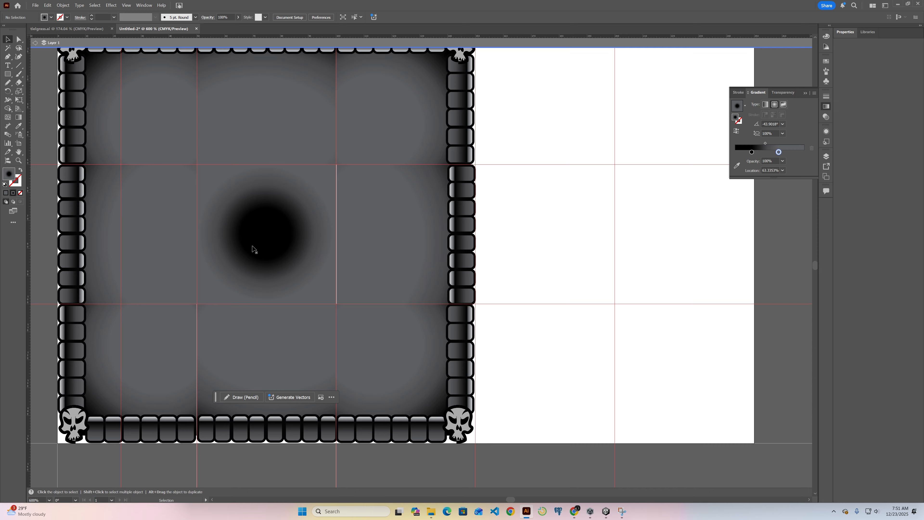
{"action": "key", "text": "p"}
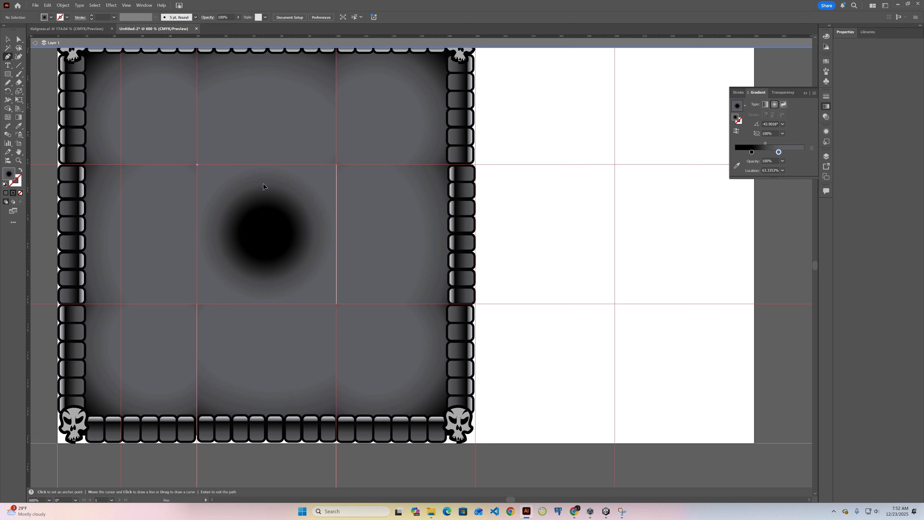
{"action": "left_click", "coordinate": [264, 186], "text": "ctrl"}
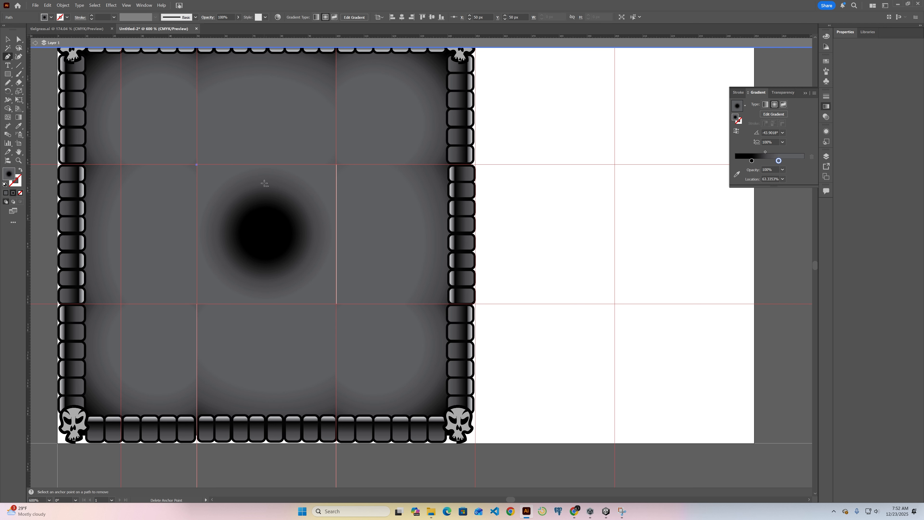
{"action": "key", "text": "ctrl+z"}
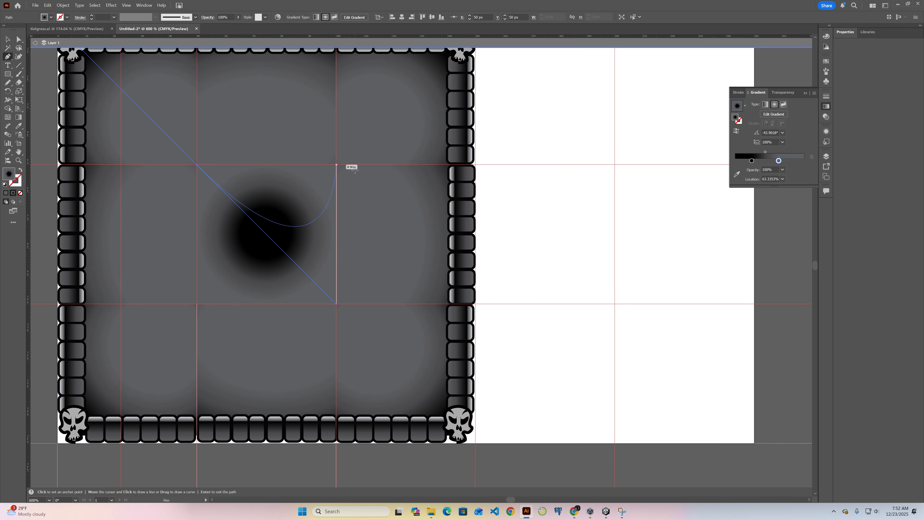
{"action": "left_click", "coordinate": [336, 303]}
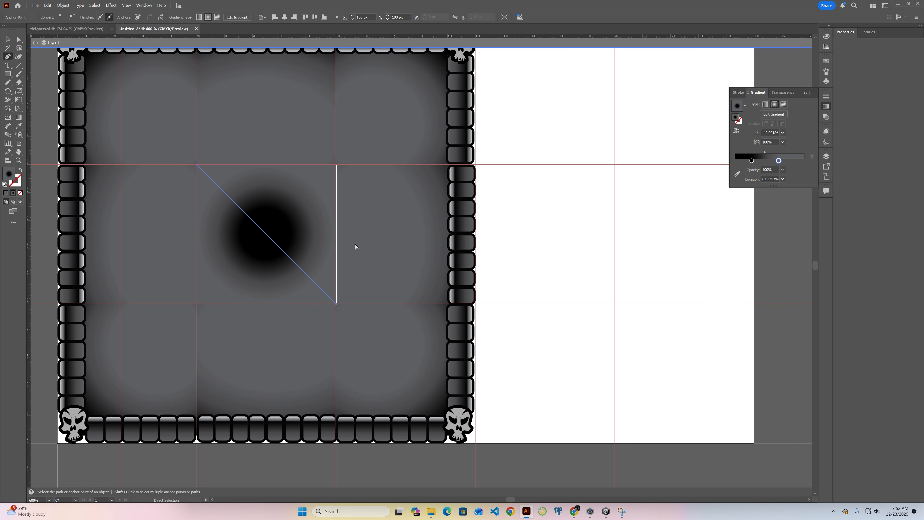
{"action": "key", "text": "ctrl+z"}
{"action": "left_click", "coordinate": [197, 164]}
Turn off Snap to Grid and sketch a freehand left half of a skull outline, about 16 × 38 px, in the centre tile
{"action": "left_click", "coordinate": [126, 5]}
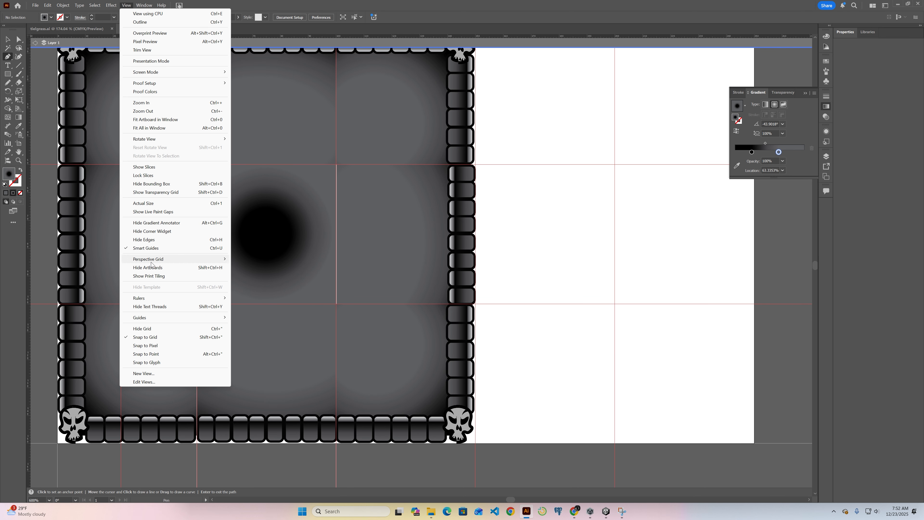
{"action": "left_click", "coordinate": [148, 337]}
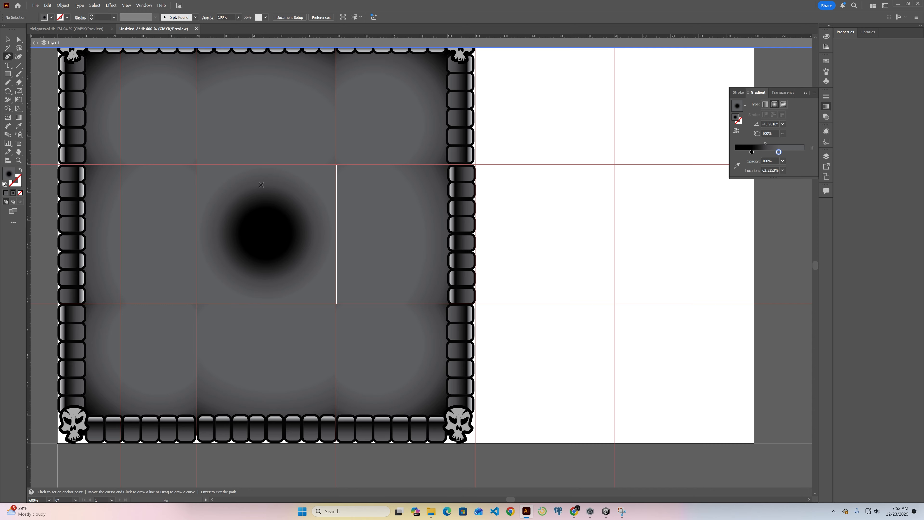
{"action": "key", "text": "n"}
{"action": "mouse_move", "coordinate": [241, 262]}
{"action": "left_mouse_down"}
{"action": "mouse_move", "coordinate": [235, 287]}
{"action": "mouse_move", "coordinate": [264, 288]}
{"action": "left_mouse_up"}
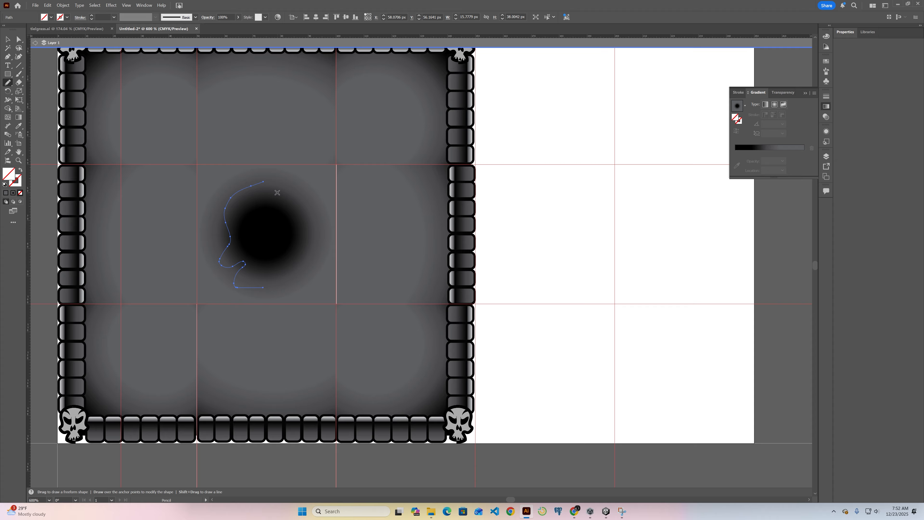
Fill the half-skull outline with solid grey and isolate it for editing
{"action": "left_click", "coordinate": [8, 39]}
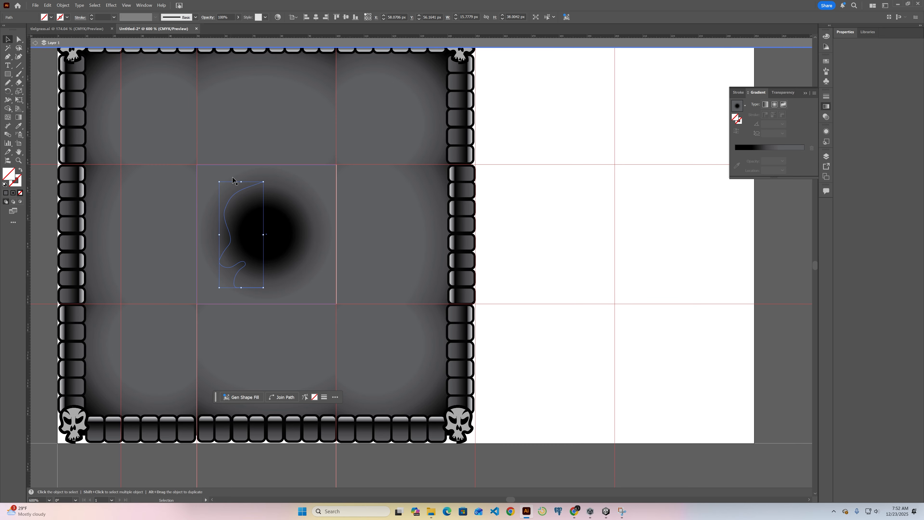
{"action": "left_click", "coordinate": [7, 194]}
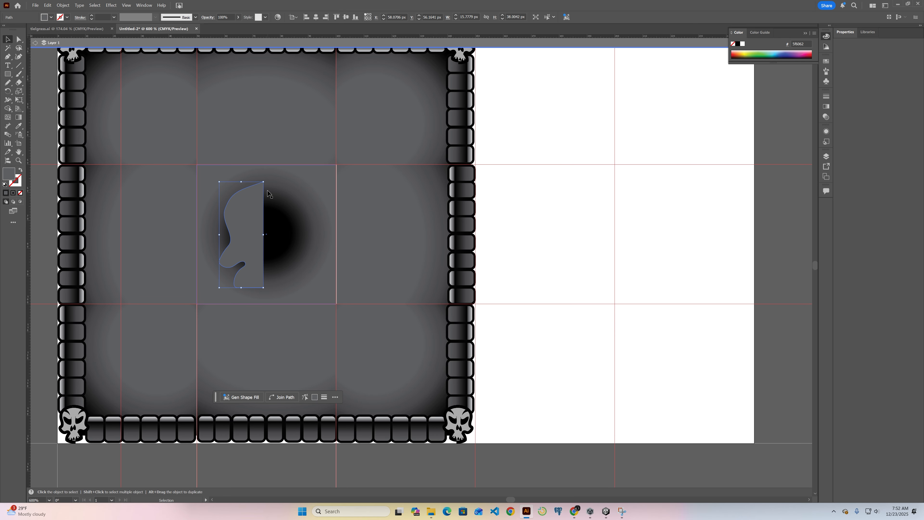
{"action": "double_click", "coordinate": [251, 223]}
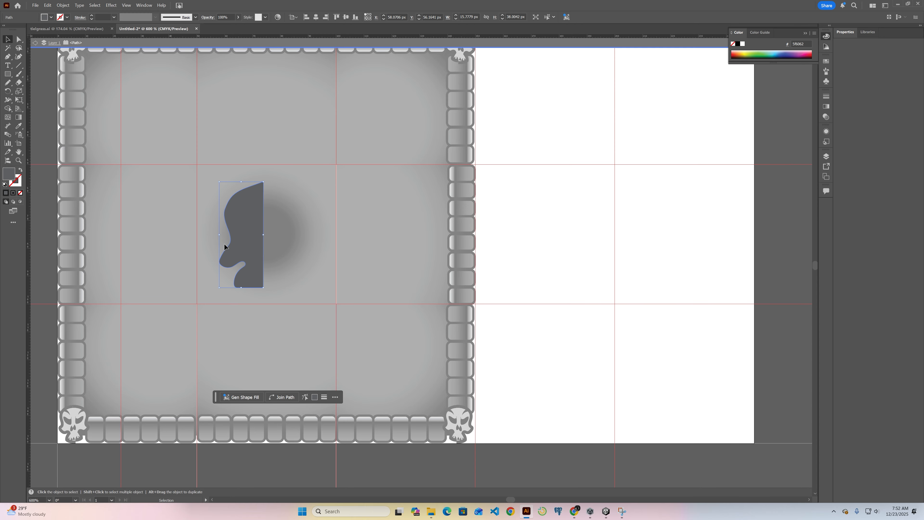
Reshape the half-skull's contour by moving its anchor points outward at the cheek and crown
{"action": "left_click", "coordinate": [19, 39]}
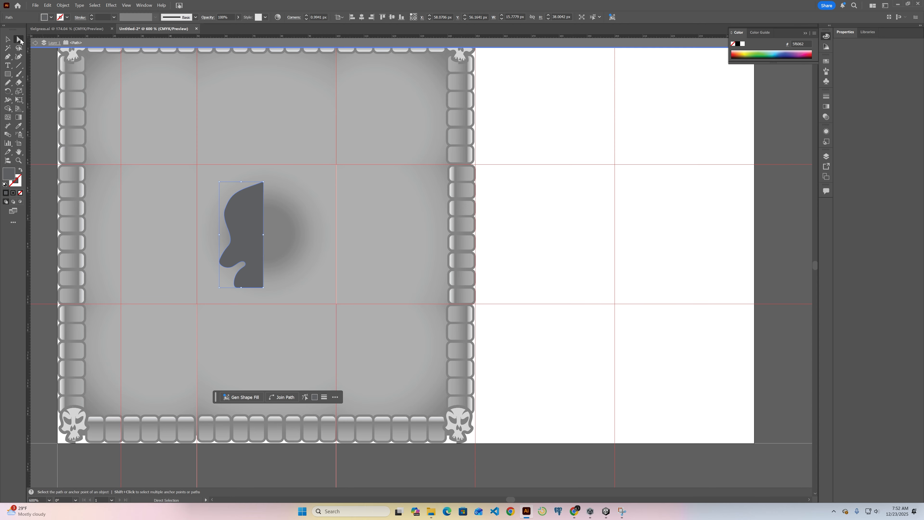
{"action": "left_click_drag", "start_coordinate": [228, 249], "coordinate": [218, 250]}
{"action": "left_click_drag", "start_coordinate": [232, 245], "coordinate": [249, 185]}
{"action": "left_click", "coordinate": [228, 244]}
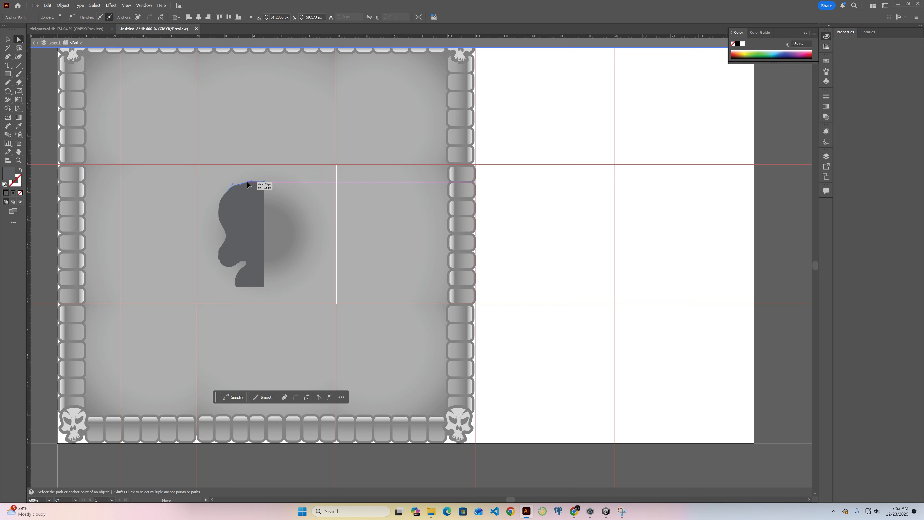
{"action": "left_click", "coordinate": [234, 186]}
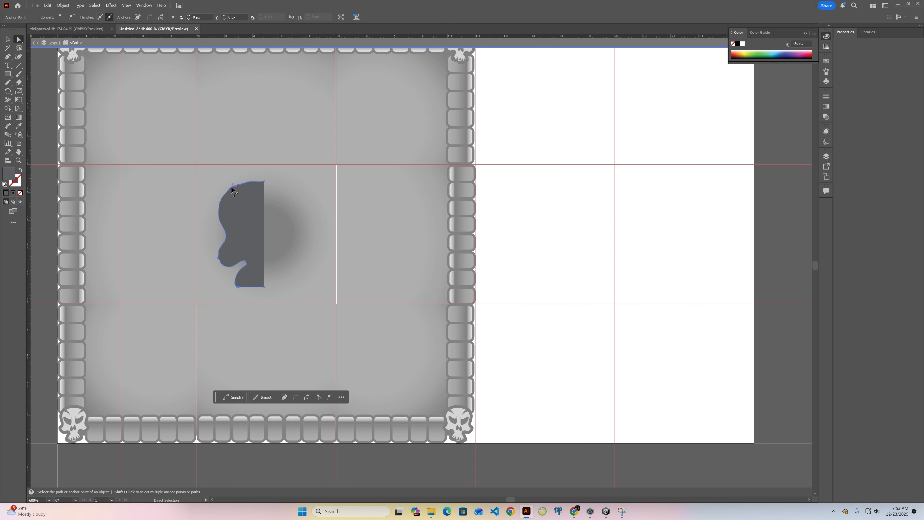
Smooth the top curve of the half-skull shape by adjusting its upper anchor points
{"action": "left_click_drag", "start_coordinate": [233, 185], "coordinate": [236, 188]}
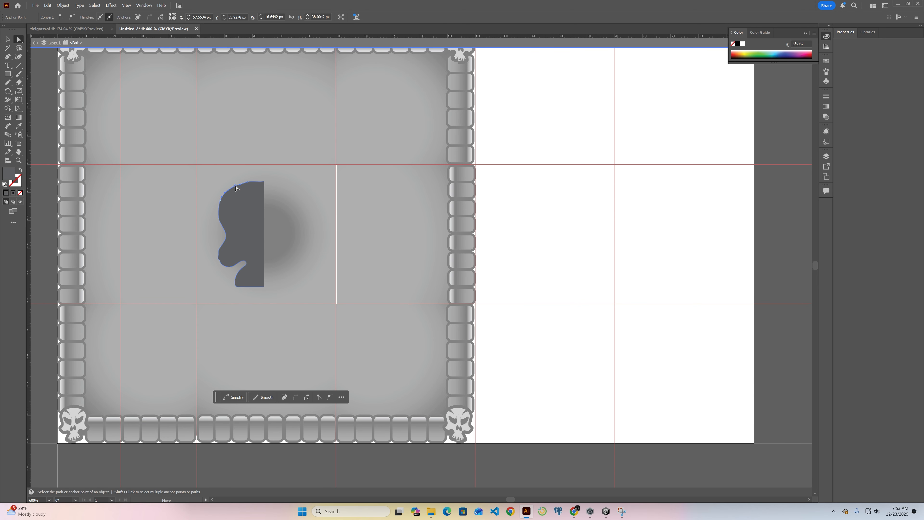
{"action": "left_click", "coordinate": [264, 182]}
{"action": "left_click_drag", "start_coordinate": [260, 182], "coordinate": [256, 181]}
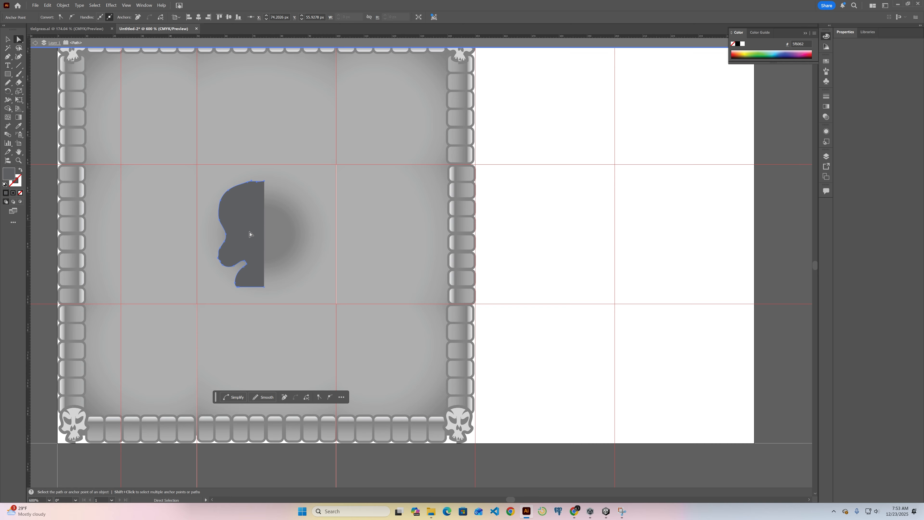
Reshape the notch beneath the half-skull's cheek by repositioning its anchor points
{"action": "mouse_move", "coordinate": [240, 258]}
{"action": "left_mouse_down"}
{"action": "mouse_move", "coordinate": [248, 266]}
{"action": "mouse_move", "coordinate": [241, 256]}
{"action": "left_mouse_up"}
{"action": "left_click", "coordinate": [244, 269]}
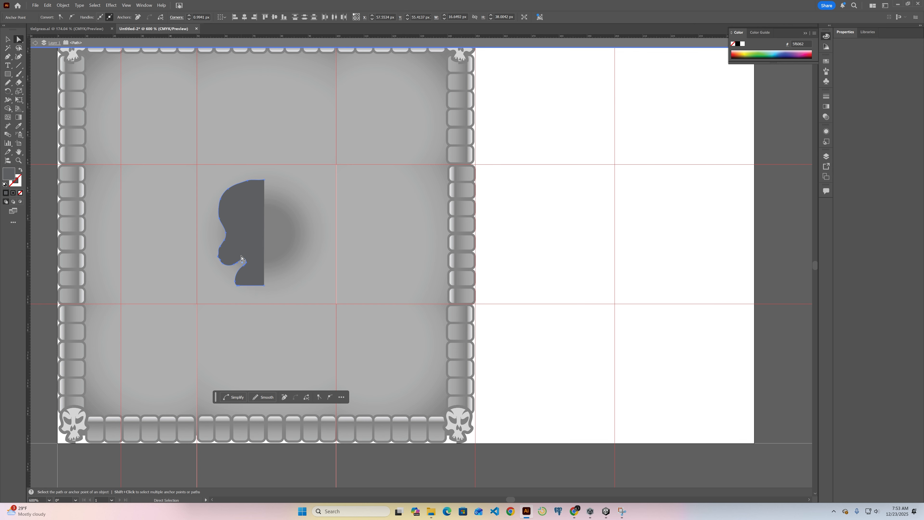
{"action": "key", "text": "ctrl+z"}
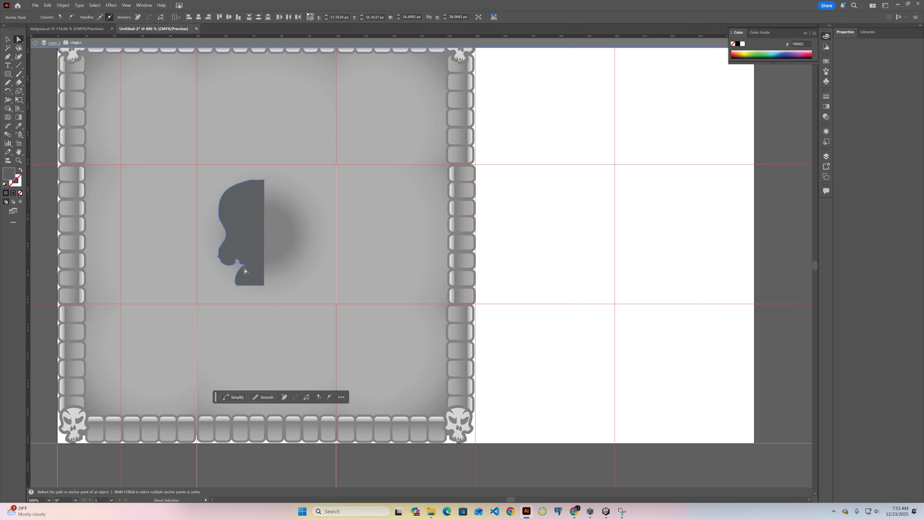
{"action": "left_click", "coordinate": [244, 265]}
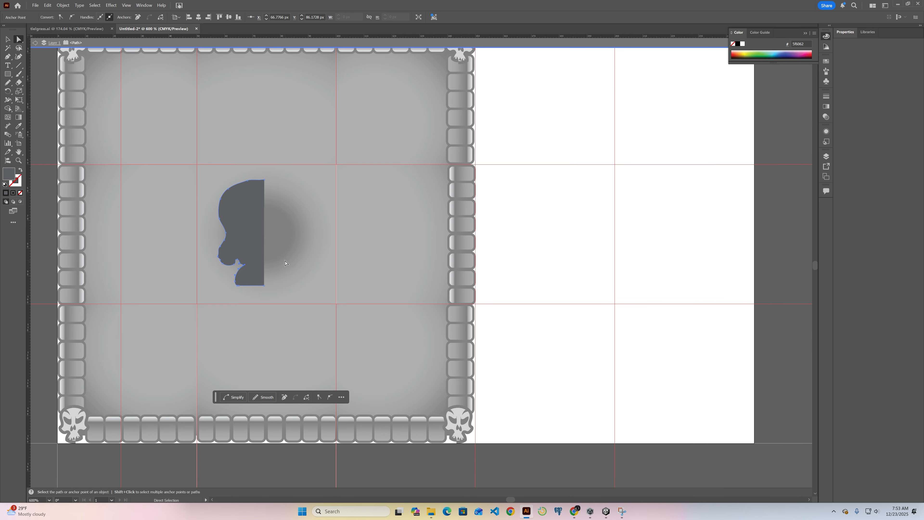
{"action": "key", "text": "Left"}
Widen the half-skull's jaw by nudging the two anchor points on its outer edge two increments outward
{"action": "left_click", "coordinate": [235, 280]}
{"action": "left_click", "coordinate": [235, 275], "text": "shift"}
{"action": "key", "text": "Left"}
{"action": "key", "text": "Left"}
{"action": "left_click", "coordinate": [280, 234]}
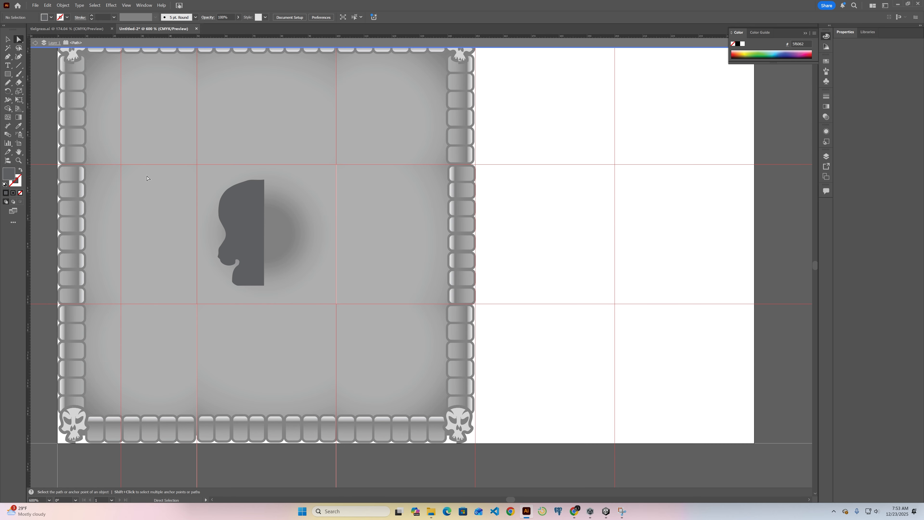
Round out the half-skull's cheek by removing surplus anchor points and pulling the remaining ones outward
{"action": "left_click", "coordinate": [7, 39]}
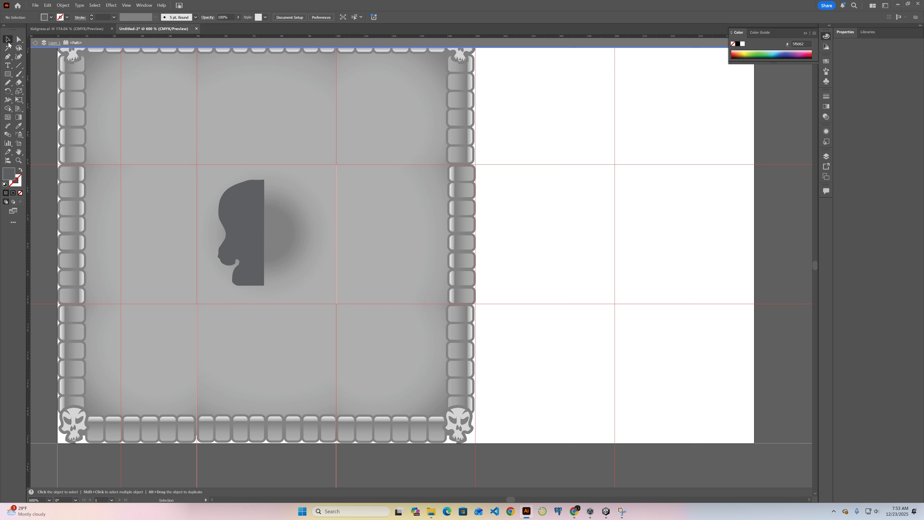
{"action": "left_click", "coordinate": [250, 228]}
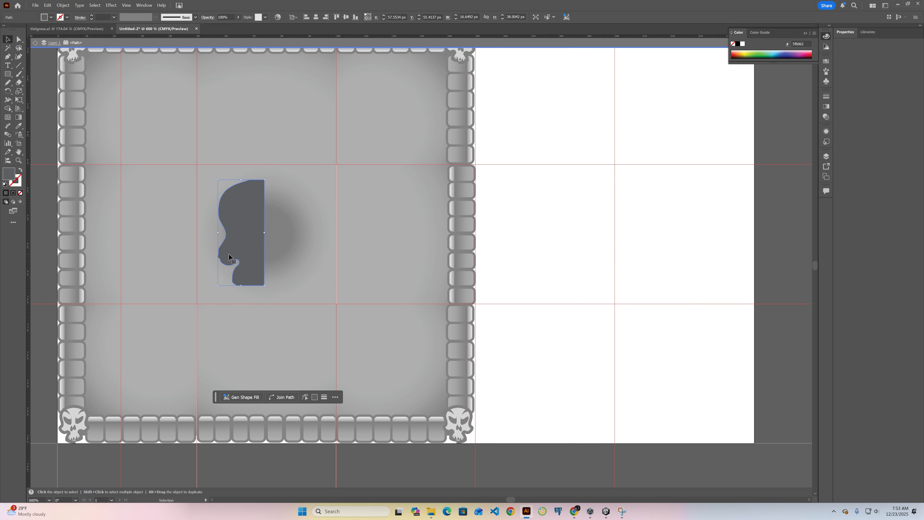
{"action": "key", "text": "minus"}
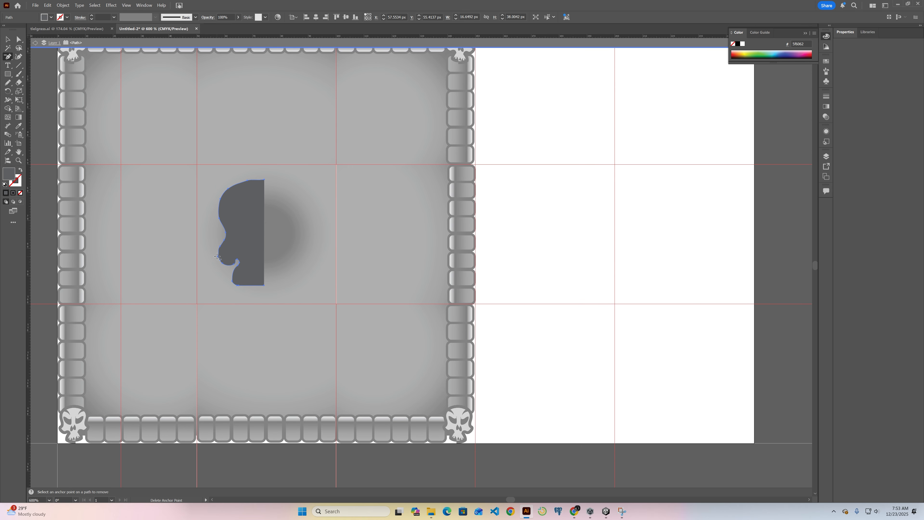
{"action": "left_click", "coordinate": [217, 256]}
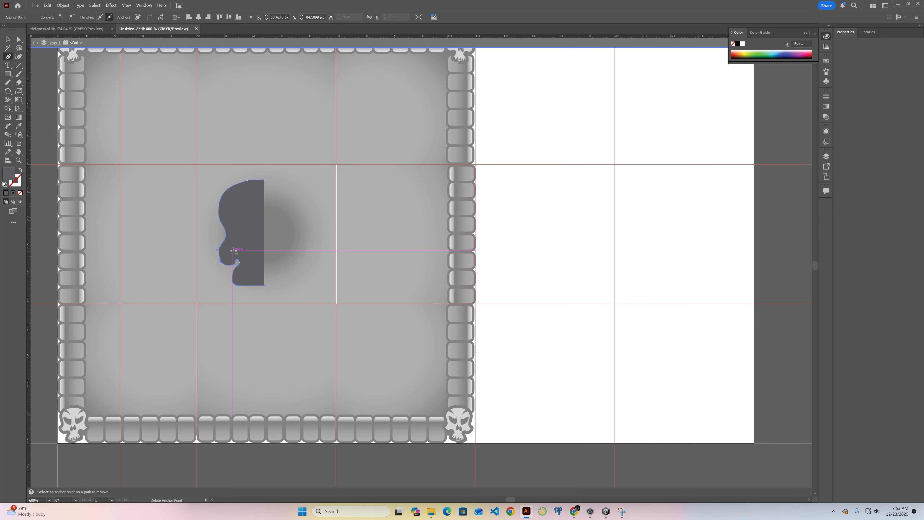
{"action": "key", "text": "a"}
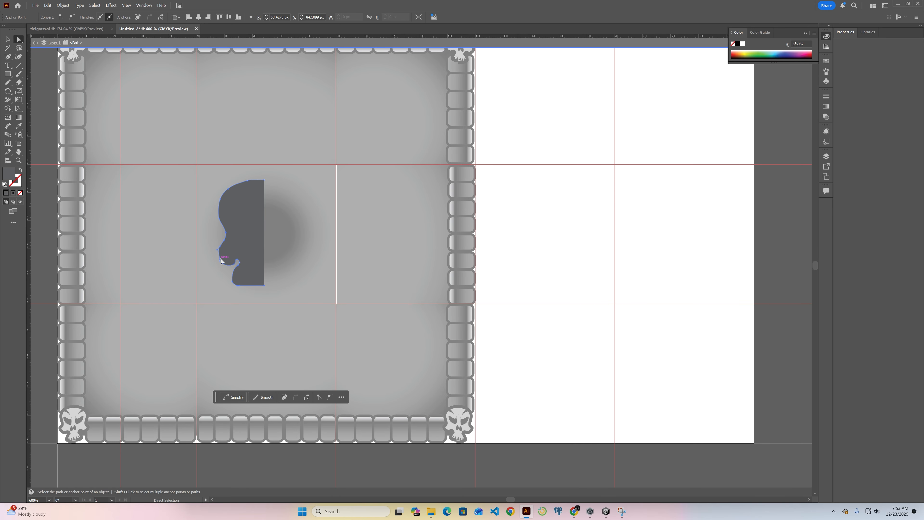
{"action": "left_click_drag", "start_coordinate": [221, 259], "coordinate": [217, 258]}
{"action": "key", "text": "minus"}
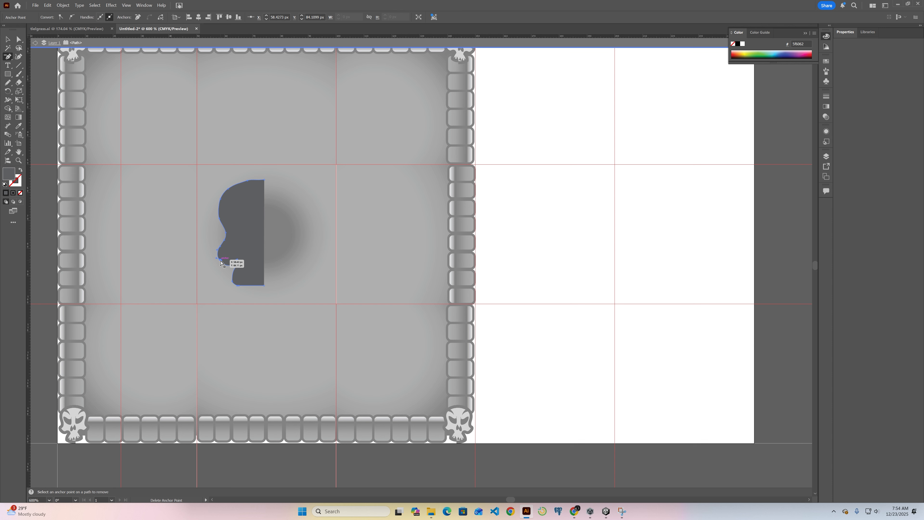
{"action": "left_click", "coordinate": [221, 261]}
{"action": "key", "text": "a"}
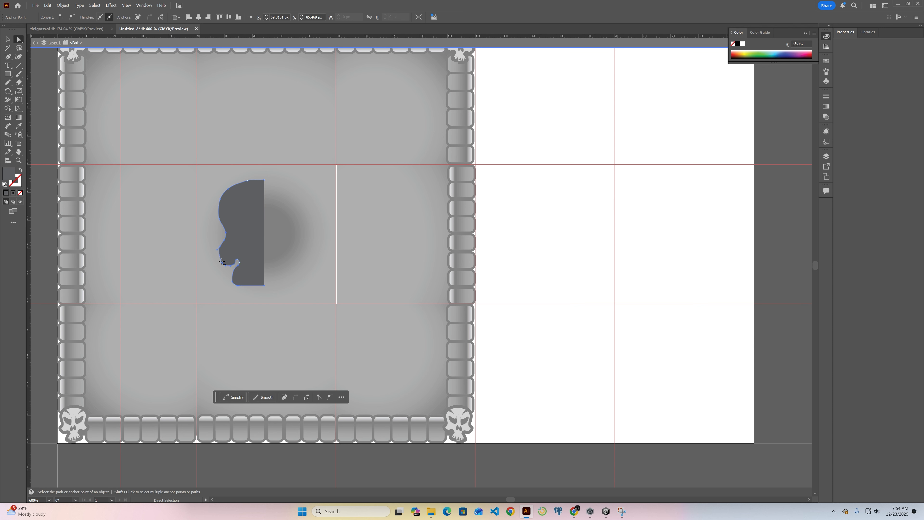
{"action": "left_click_drag", "start_coordinate": [221, 262], "coordinate": [217, 260]}
{"action": "left_click", "coordinate": [272, 210]}
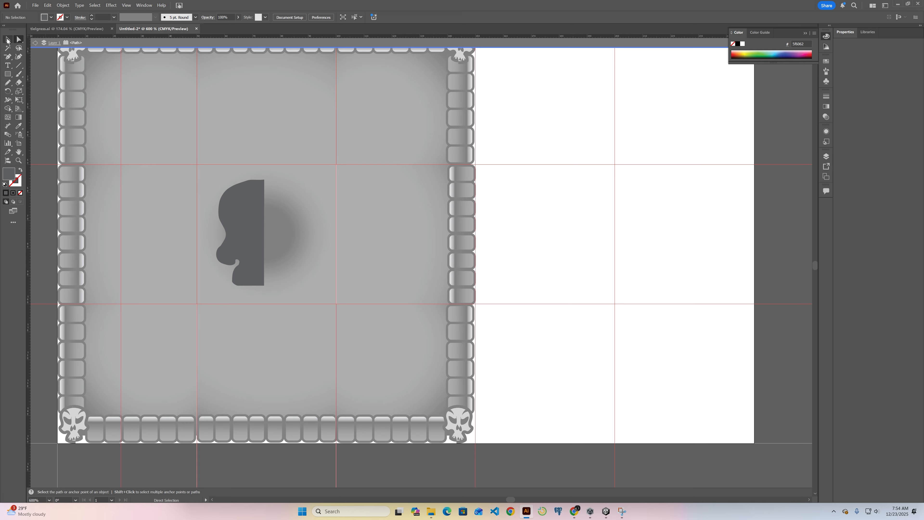
Create a mirrored copy of the half-skull with Reflect, using the vertical axis
{"action": "left_click", "coordinate": [7, 40]}
{"action": "left_click", "coordinate": [243, 232]}
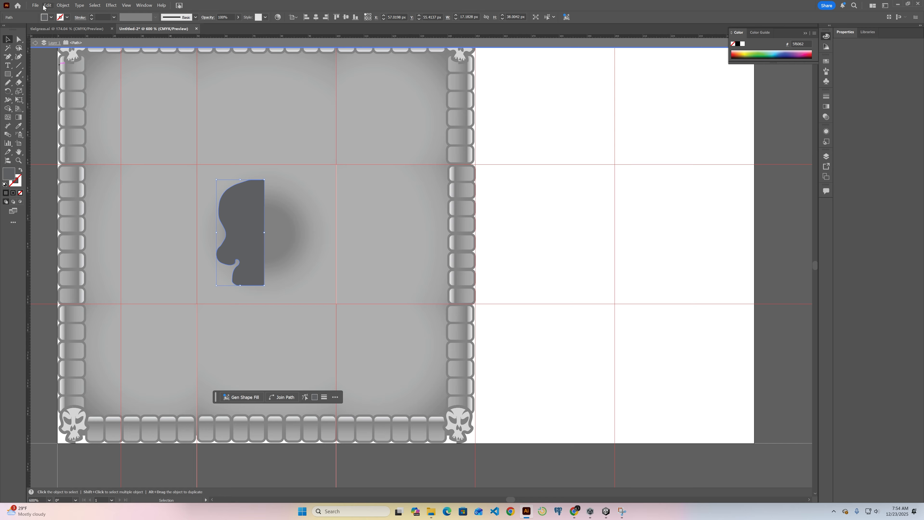
{"action": "left_click", "coordinate": [62, 6]}
{"action": "left_click", "coordinate": [60, 7]}
{"action": "left_click", "coordinate": [62, 5]}
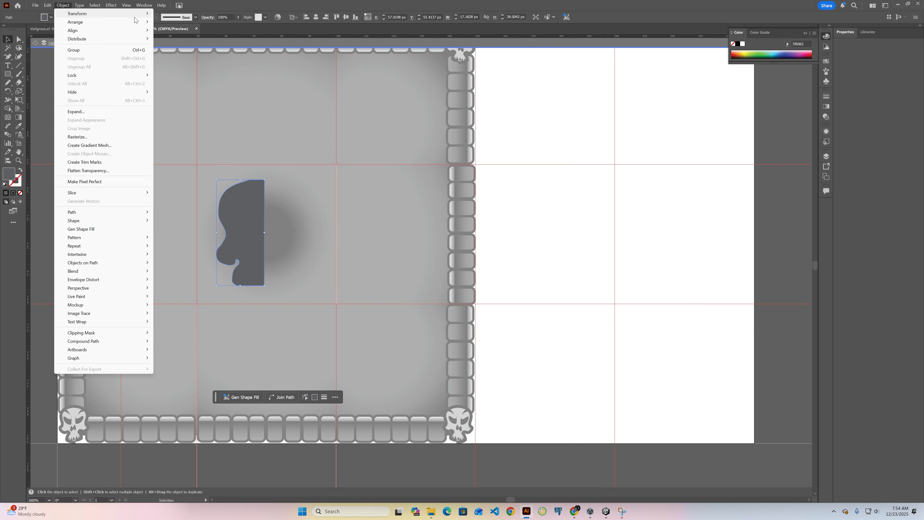
{"action": "mouse_move", "coordinate": [136, 12]}
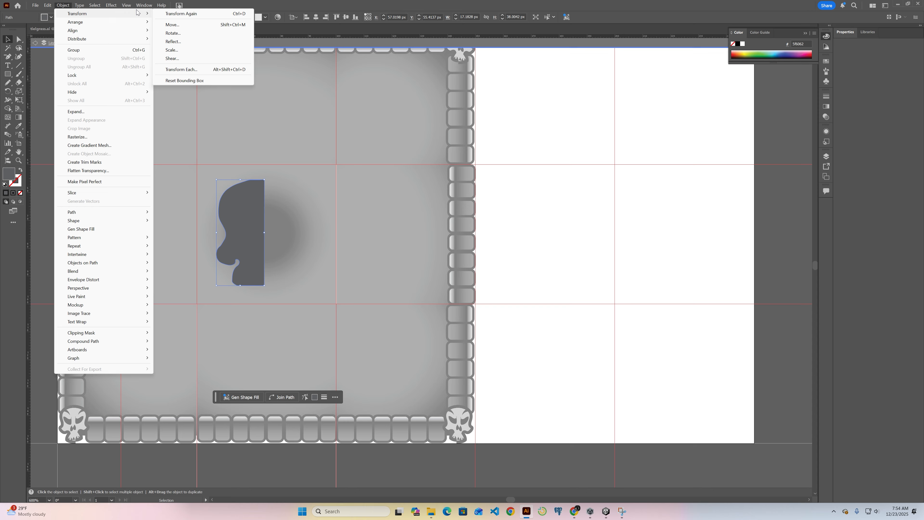
{"action": "left_click", "coordinate": [193, 42]}
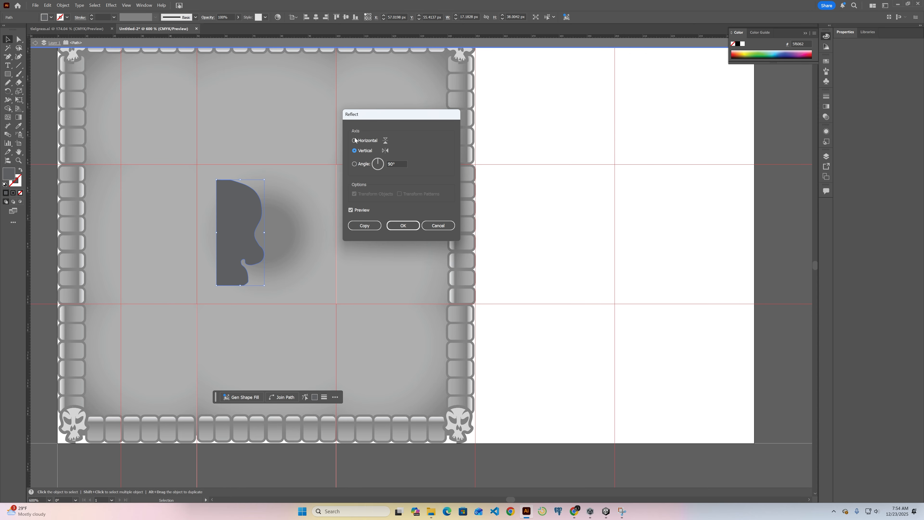
{"action": "left_click", "coordinate": [364, 225]}
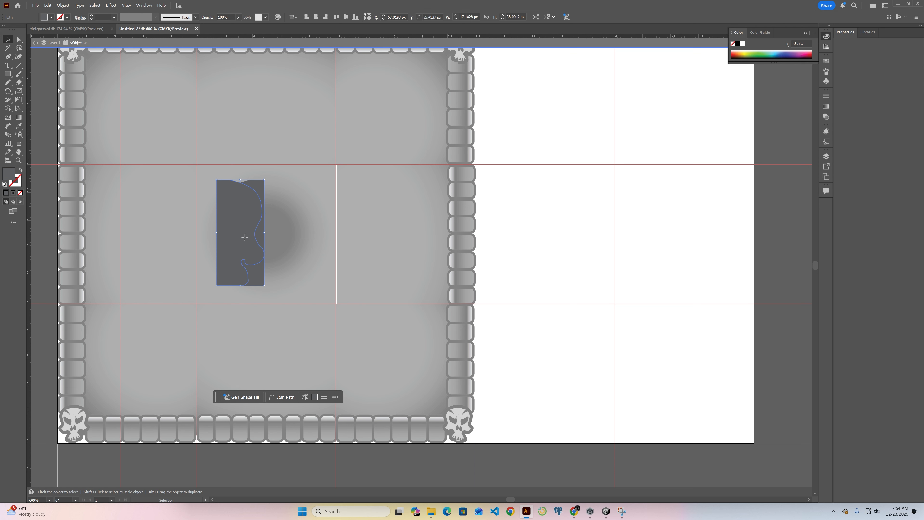
Align the mirrored half against the original's straight edge and unite both halves into one skull shape
{"action": "left_click_drag", "start_coordinate": [244, 237], "coordinate": [290, 239]}
{"action": "left_click", "coordinate": [245, 219], "text": "shift"}
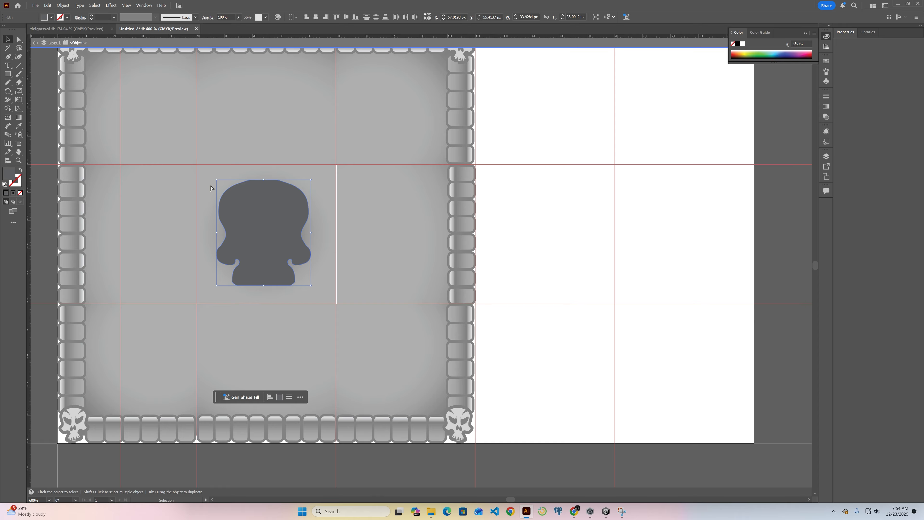
{"action": "key", "text": "ctrl+z"}
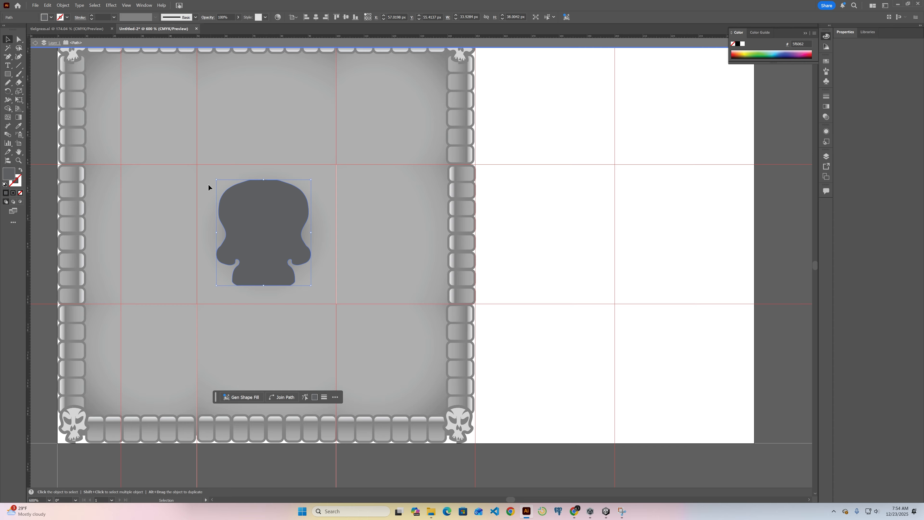
Shift the skull silhouette slightly up and right, and place a vertical guide through its centre
{"action": "mouse_move", "coordinate": [270, 221]}
{"action": "left_mouse_down"}
{"action": "mouse_move", "coordinate": [279, 209]}
{"action": "mouse_move", "coordinate": [277, 218]}
{"action": "left_mouse_up"}
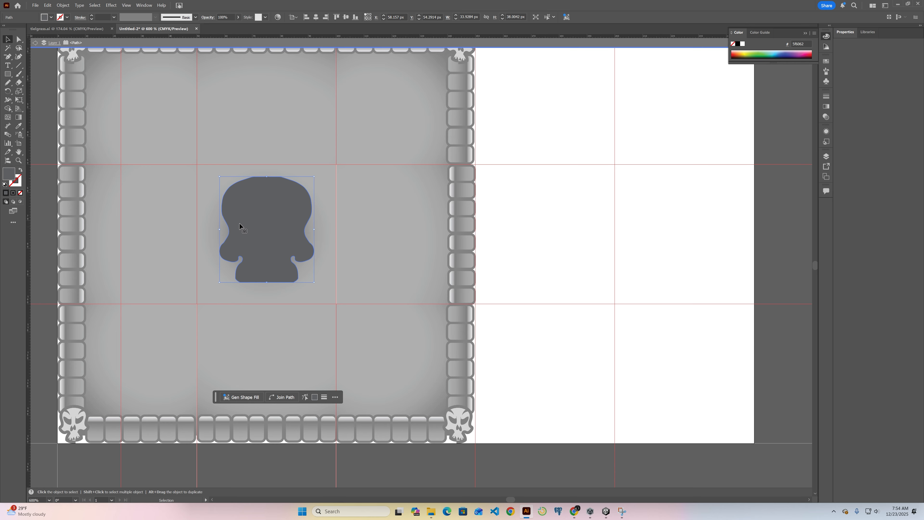
{"action": "left_click_drag", "start_coordinate": [29, 196], "coordinate": [268, 209]}
{"action": "left_click_drag", "start_coordinate": [267, 209], "coordinate": [266, 210]}
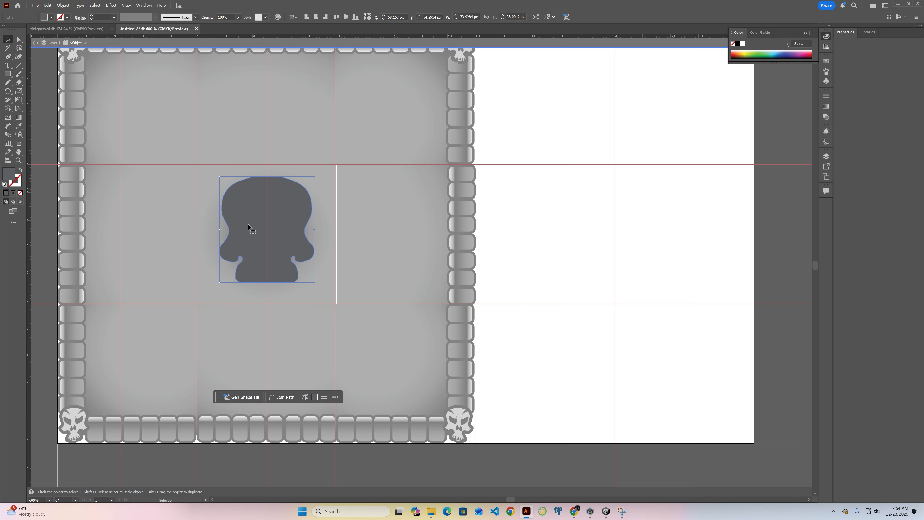
Sketch a freehand two-lobed nose outline about 8 px wide and 8 px high at the skull's centre with the Pencil tool
{"action": "key", "text": "n"}
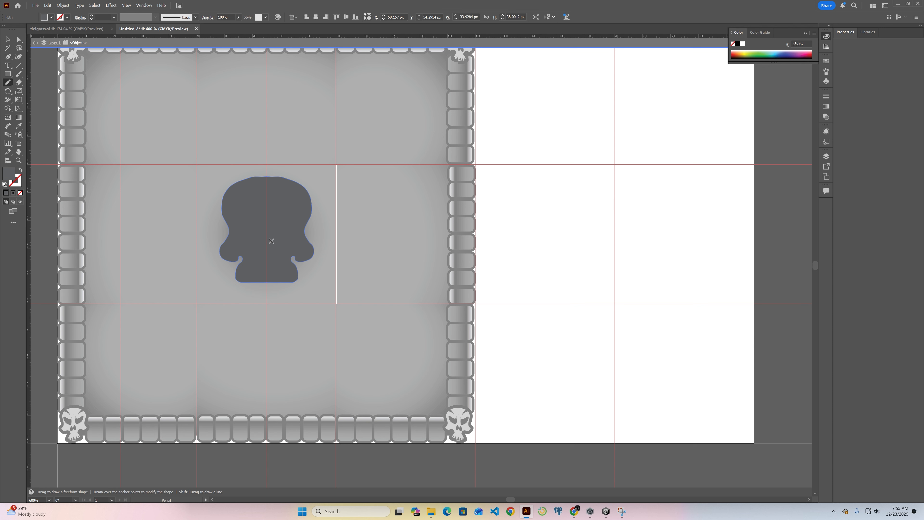
{"action": "mouse_move", "coordinate": [257, 244]}
{"action": "left_mouse_down"}
{"action": "mouse_move", "coordinate": [263, 226]}
{"action": "mouse_move", "coordinate": [277, 244]}
{"action": "left_mouse_up"}
{"action": "key", "text": "a"}
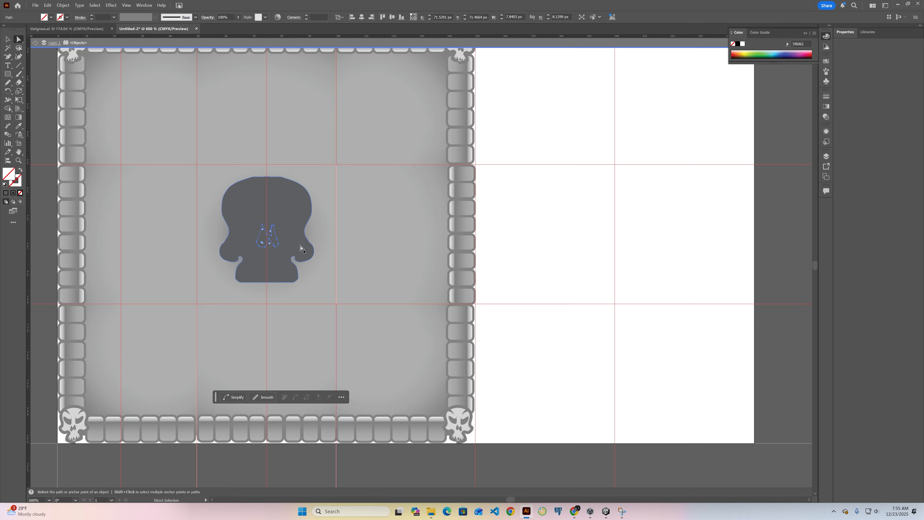
Try to delete an anchor point from the nose outline
{"action": "left_click", "coordinate": [270, 236]}
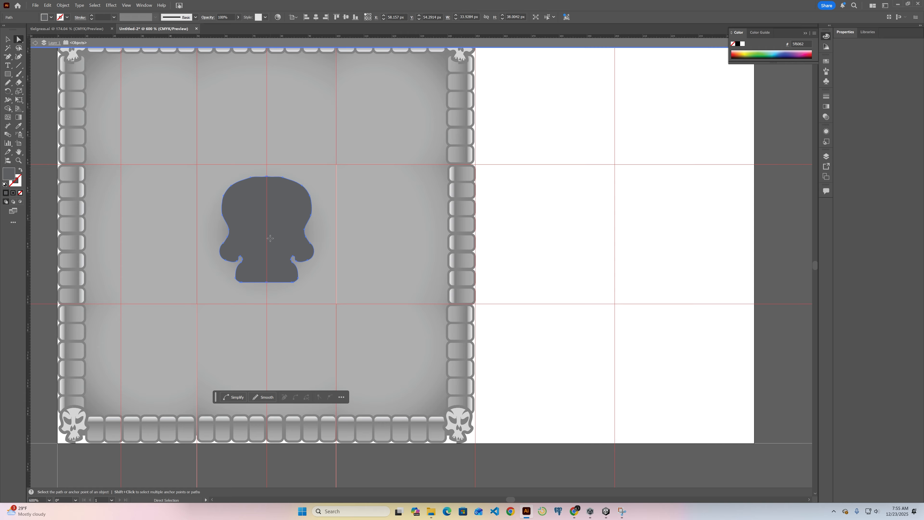
{"action": "left_click", "coordinate": [279, 244]}
{"action": "key", "text": "Delete"}
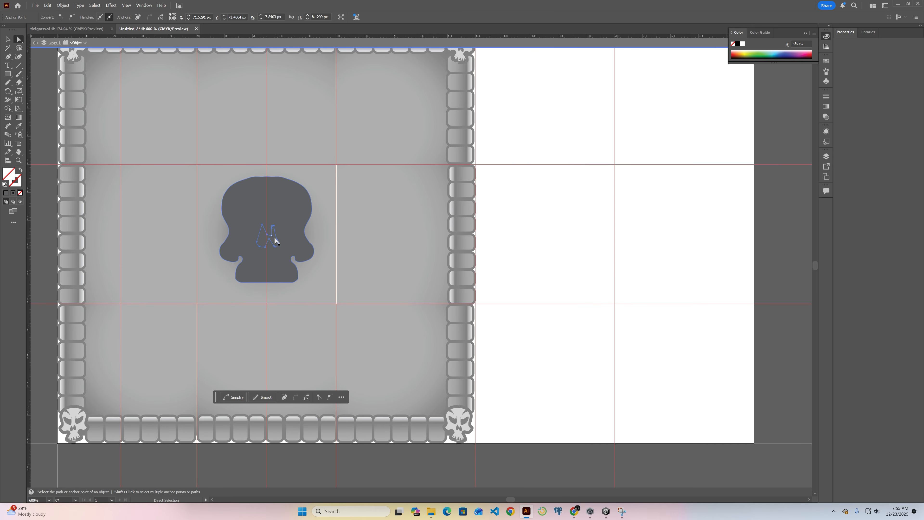
{"action": "left_click", "coordinate": [273, 237]}
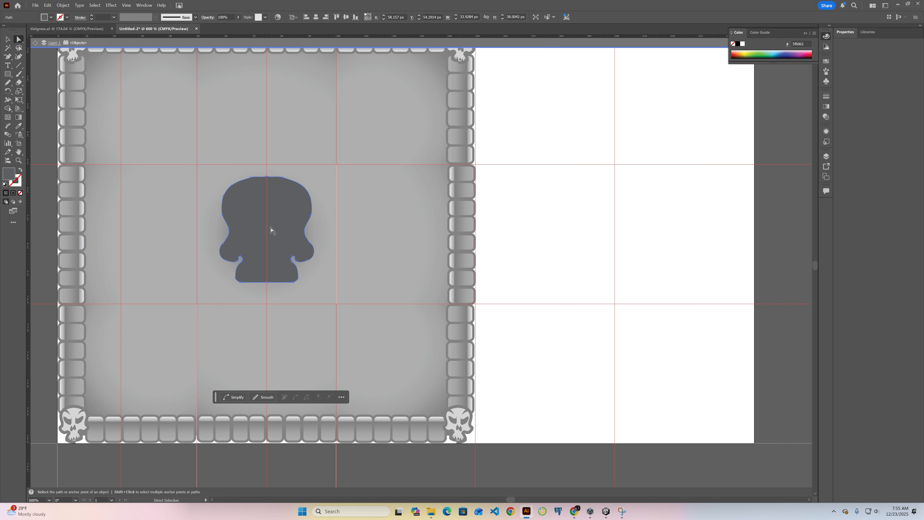
{"action": "key", "text": "ctrl+z"}
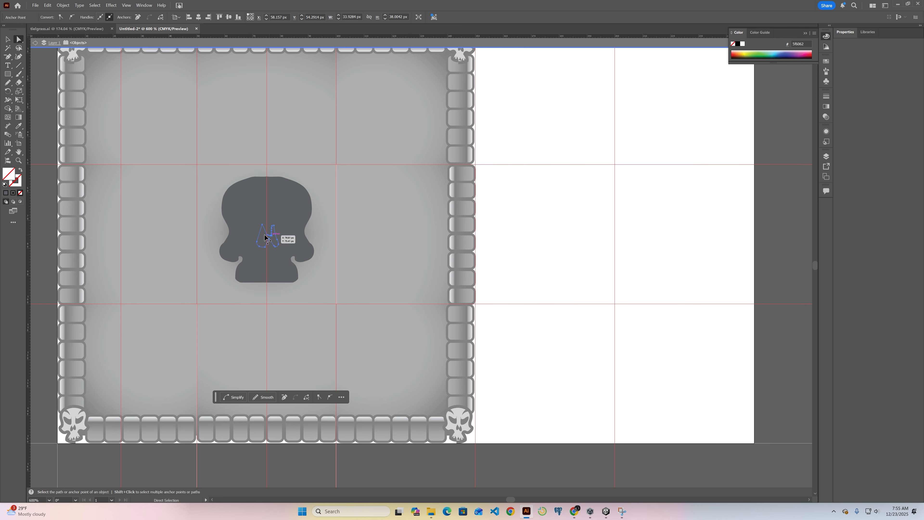
Try to set the nose outline's stroke colour to black (000000)
{"action": "left_click", "coordinate": [265, 238]}
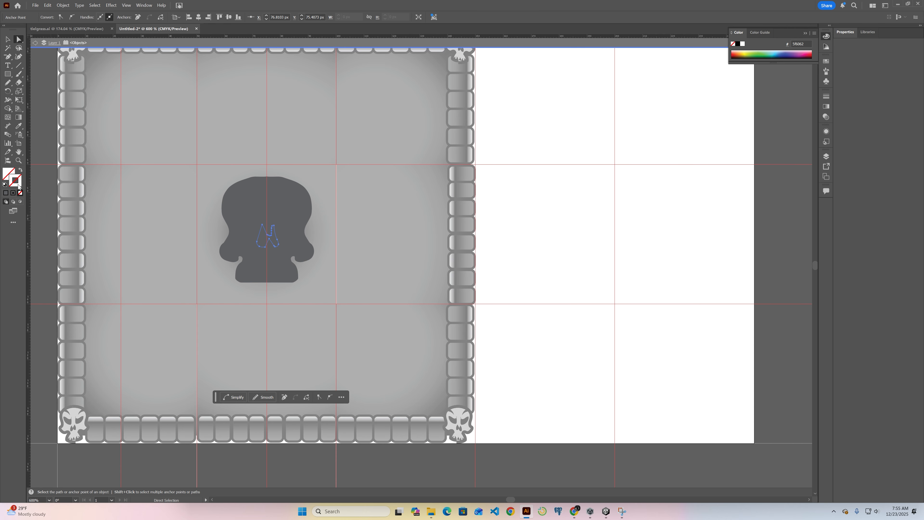
{"action": "double_click", "coordinate": [16, 181]}
{"action": "left_click", "coordinate": [402, 297]}
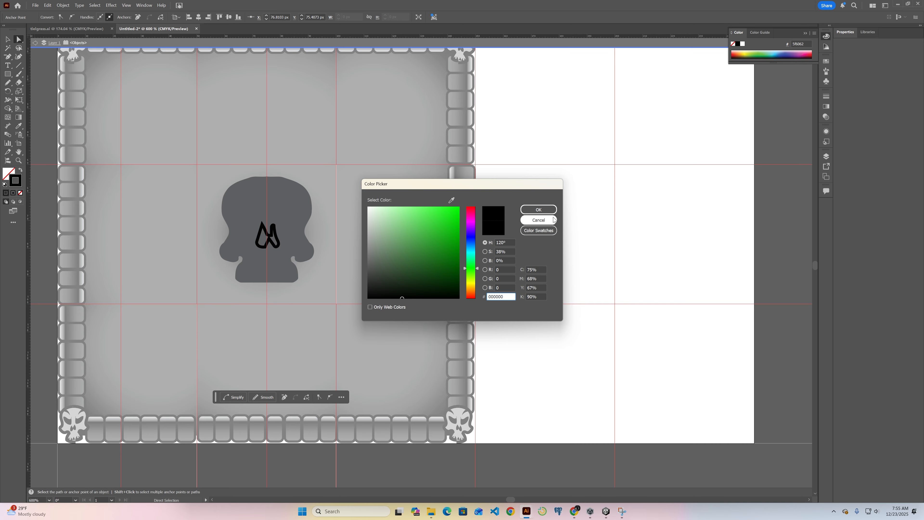
{"action": "left_click", "coordinate": [538, 210]}
Reposition an anchor point on the inner edge of the nose's right lobe and delete the surplus ones beside it
{"action": "left_click_drag", "start_coordinate": [272, 238], "coordinate": [269, 234]}
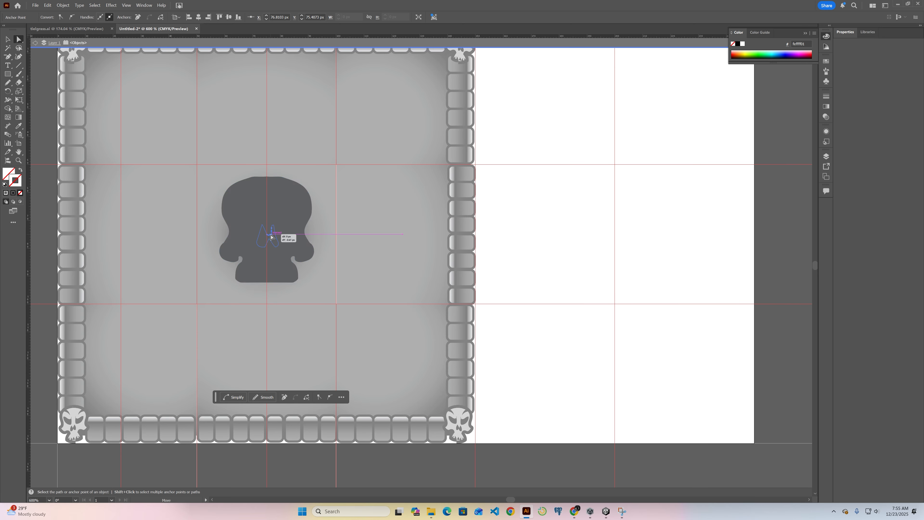
{"action": "key", "text": "minus"}
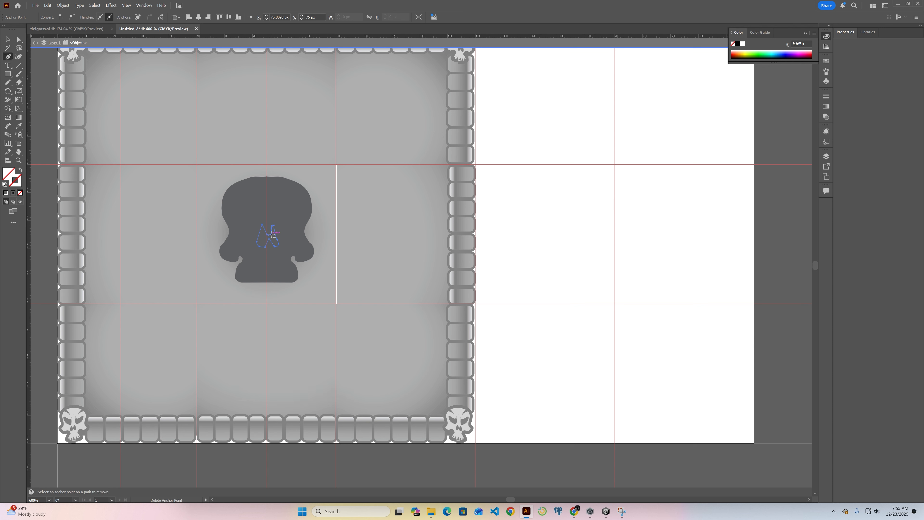
{"action": "left_click", "coordinate": [271, 235]}
{"action": "left_click", "coordinate": [272, 232]}
{"action": "left_click", "coordinate": [521, 263]}
Refine the nose outline's peak and middle notch into a more symmetrical shape by moving its anchor points
{"action": "key", "text": "a"}
{"action": "left_click", "coordinate": [277, 208]}
{"action": "left_click", "coordinate": [263, 227]}
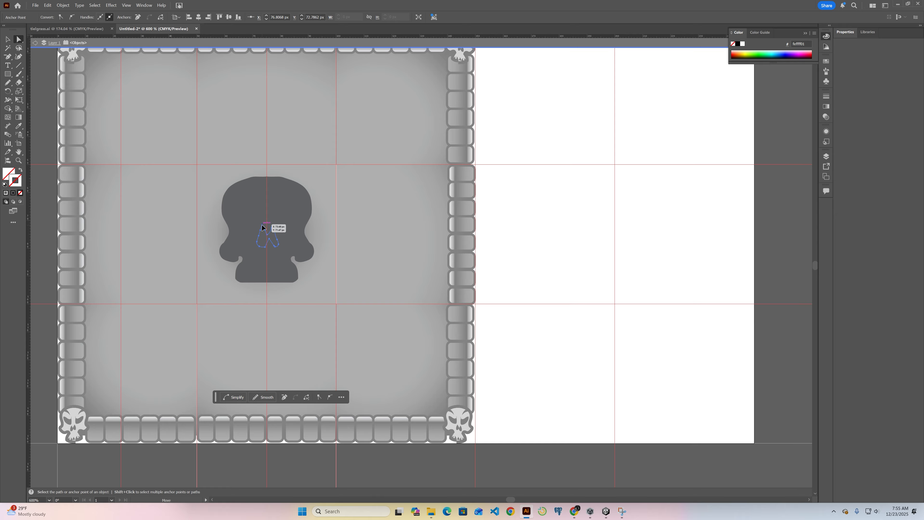
{"action": "left_click_drag", "start_coordinate": [262, 227], "coordinate": [268, 241]}
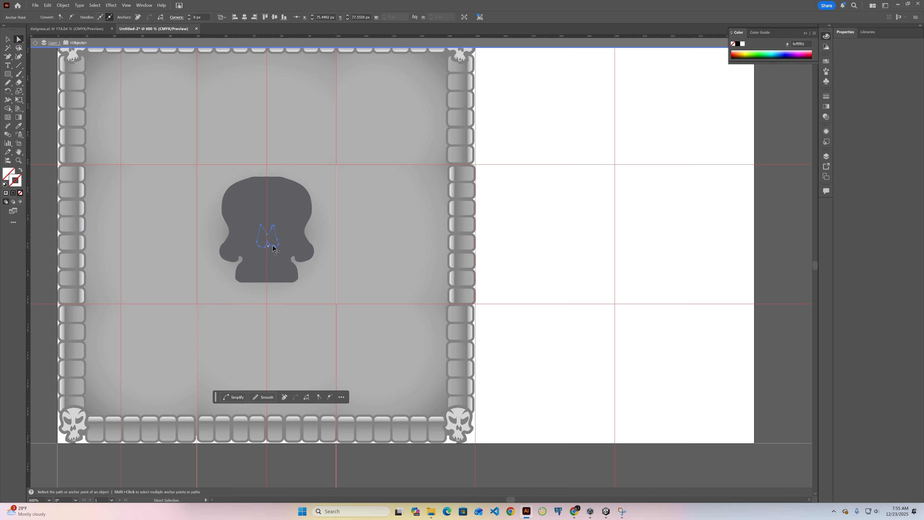
Reshape the nose outline by moving a lower anchor point and adding and repositioning one on the left lobe's upper edge
{"action": "key", "text": "p"}
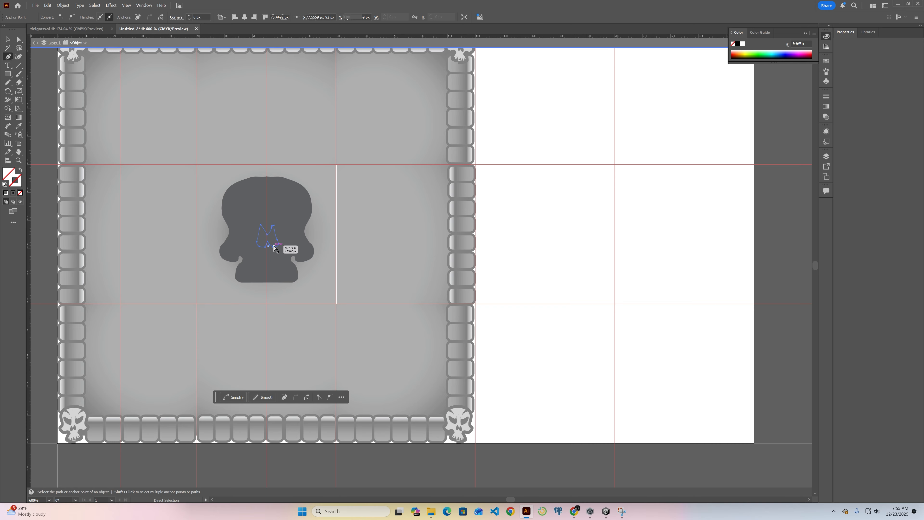
{"action": "key", "text": "a"}
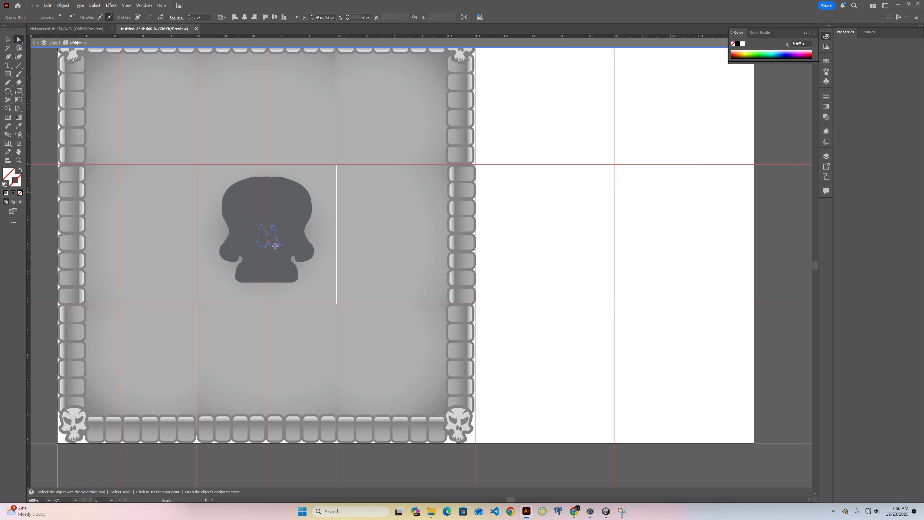
{"action": "left_click_drag", "start_coordinate": [275, 245], "coordinate": [272, 249]}
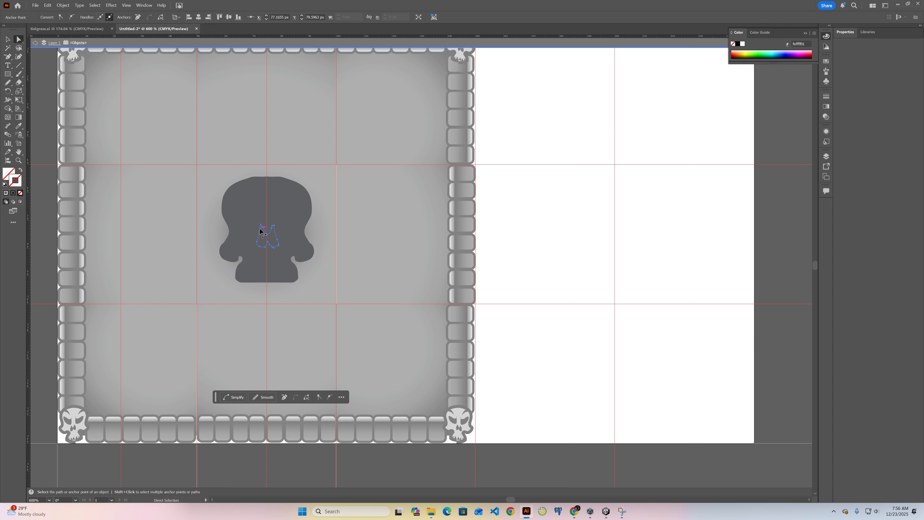
{"action": "key", "text": "plus"}
{"action": "left_click", "coordinate": [260, 230]}
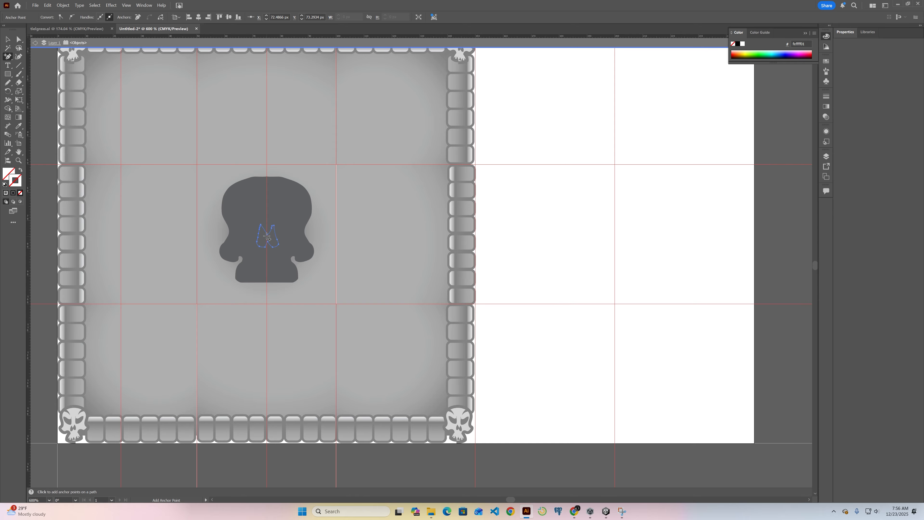
{"action": "key", "text": "a"}
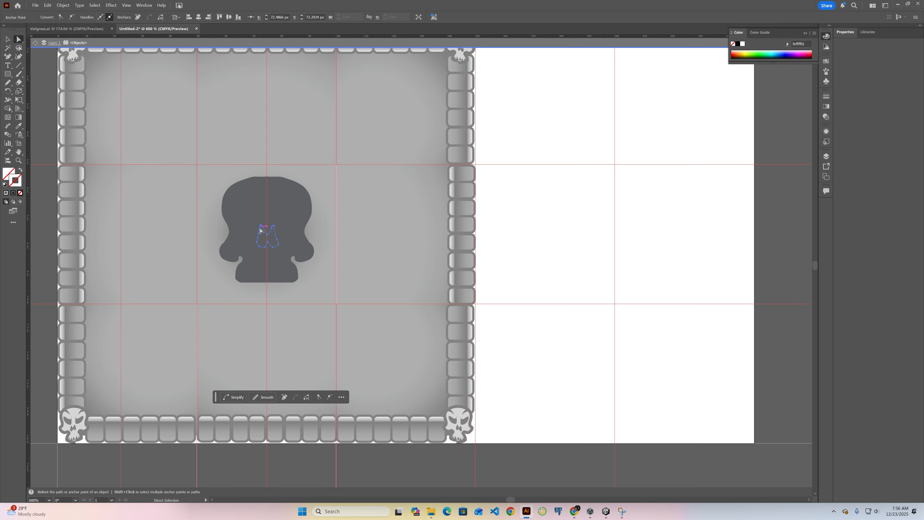
{"action": "left_click_drag", "start_coordinate": [259, 229], "coordinate": [262, 237]}
Give the nose shape a solid black fill with no stroke
{"action": "left_click", "coordinate": [7, 174]}
{"action": "left_click", "coordinate": [5, 184]}
{"action": "left_click", "coordinate": [20, 170]}
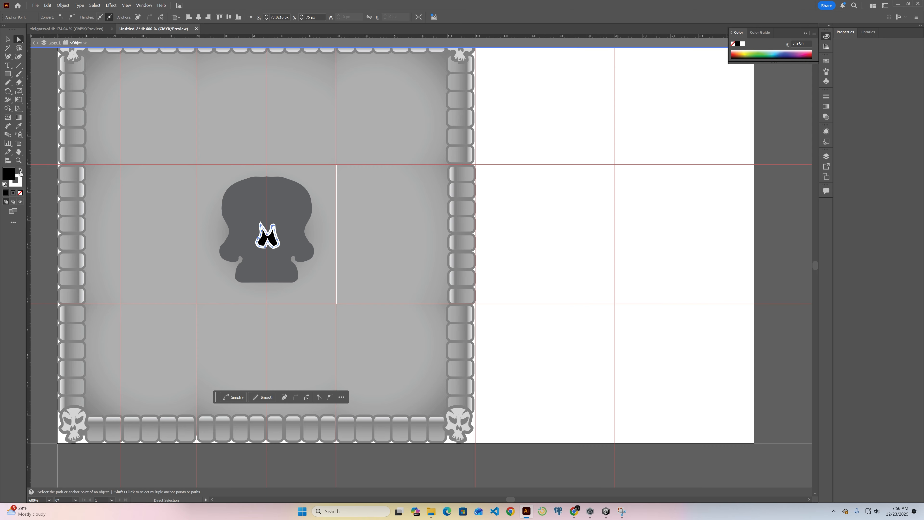
{"action": "left_click", "coordinate": [20, 193]}
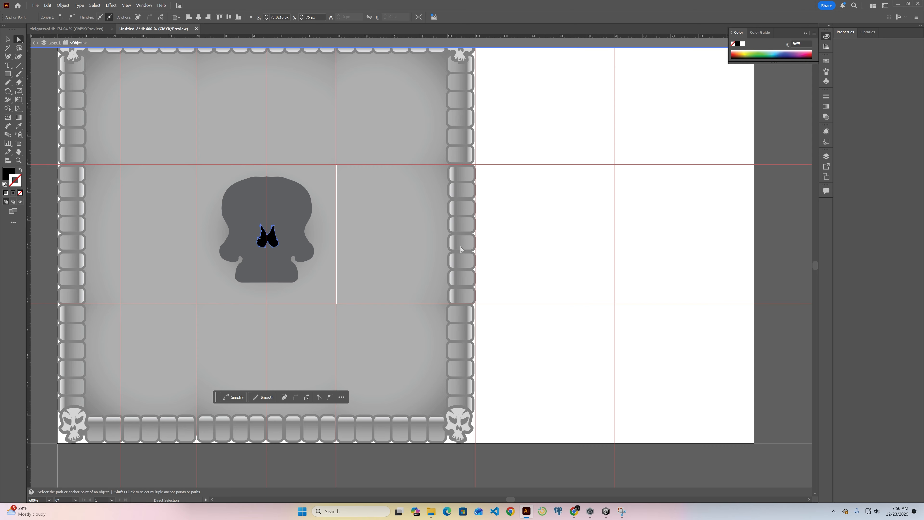
{"action": "left_click", "coordinate": [361, 237]}
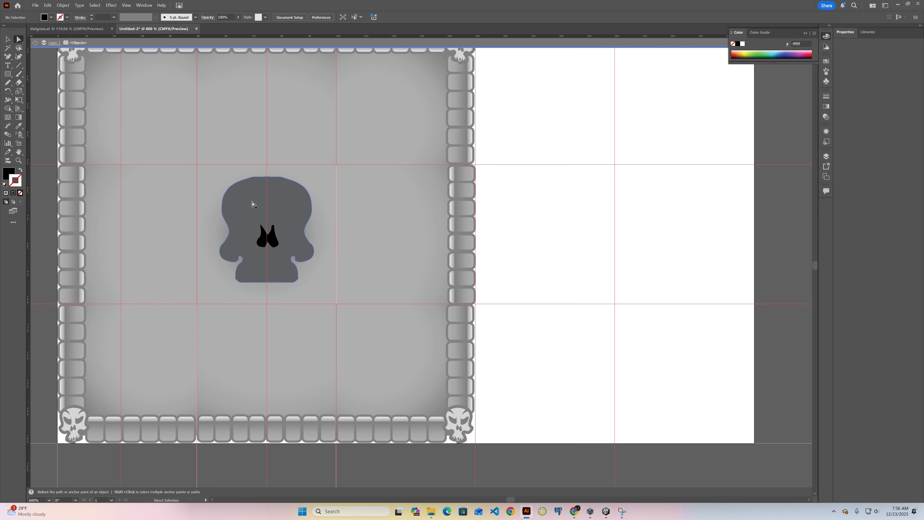
Draw a slanted, curved brow line with the Pencil above the nose on the skull's right half, with a black (000000) stroke
{"action": "key", "text": "n"}
{"action": "left_click_drag", "start_coordinate": [304, 206], "coordinate": [303, 206]}
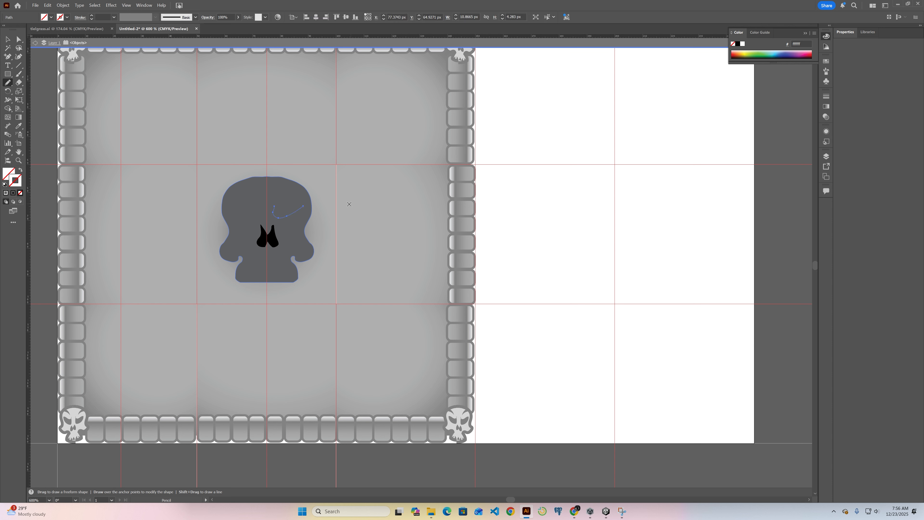
{"action": "double_click", "coordinate": [18, 184]}
{"action": "type", "text": "494949"}
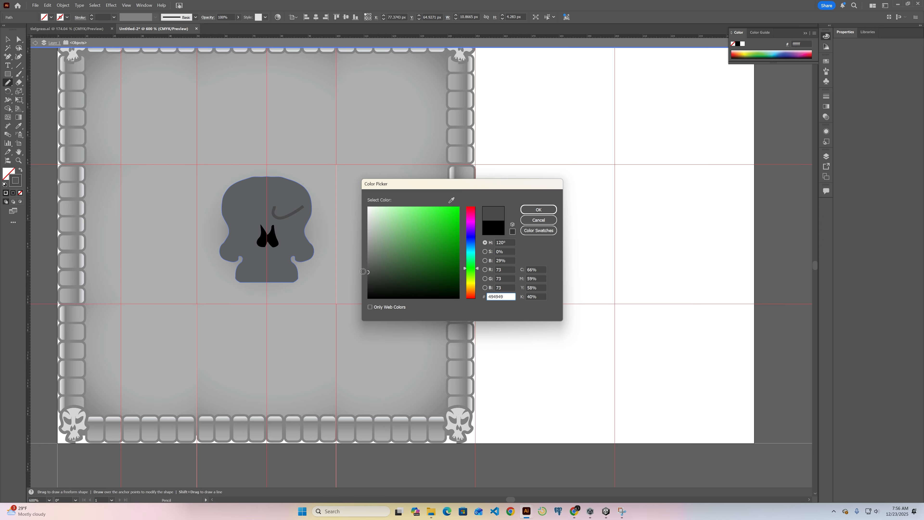
{"action": "left_click", "coordinate": [364, 271]}
{"action": "left_click", "coordinate": [523, 210]}
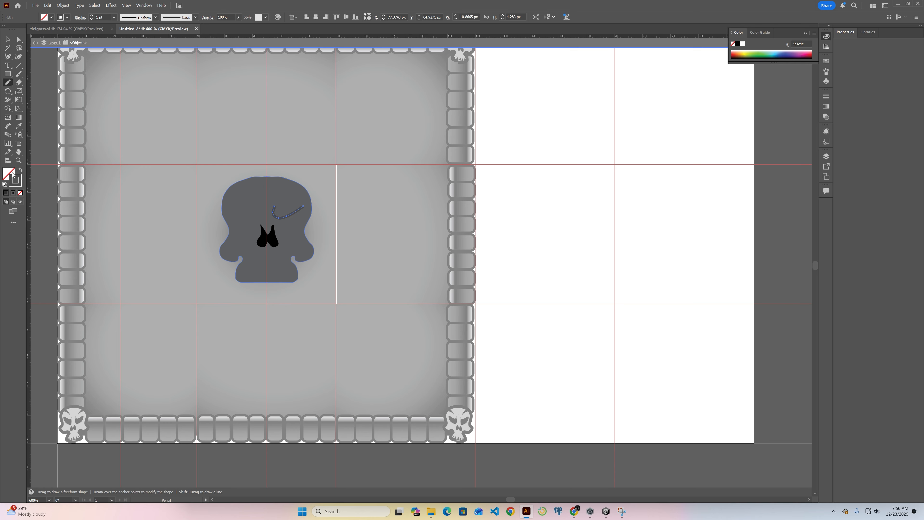
{"action": "double_click", "coordinate": [14, 179]}
{"action": "left_click_drag", "start_coordinate": [389, 259], "coordinate": [374, 317]}
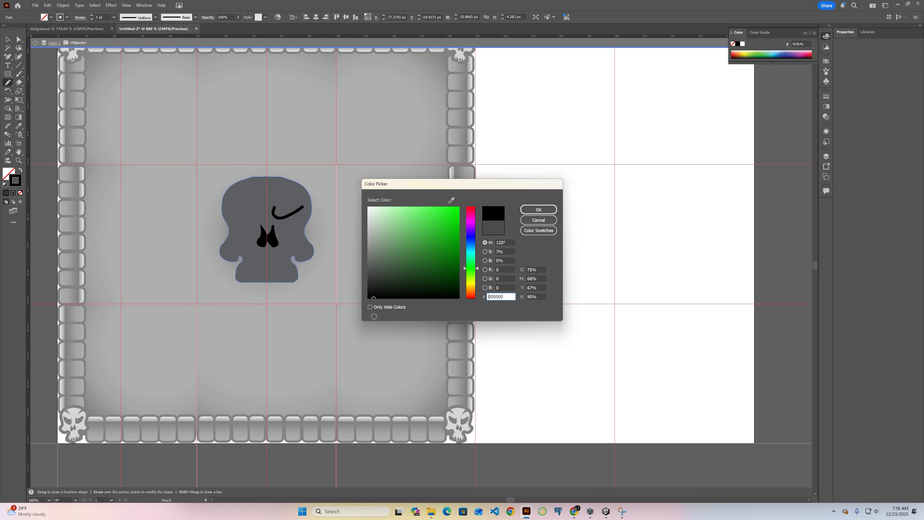
{"action": "left_click", "coordinate": [535, 210]}
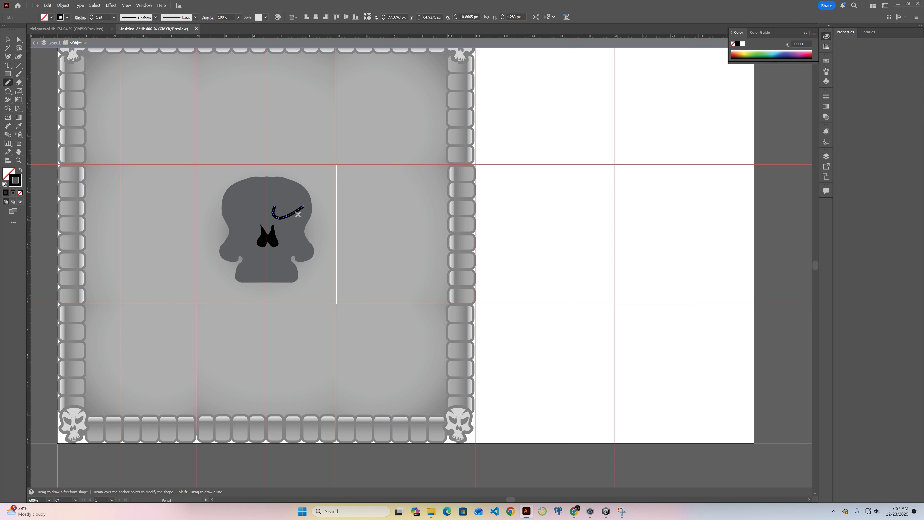
Move the brow line slightly upward and deselect it
{"action": "left_click", "coordinate": [7, 39]}
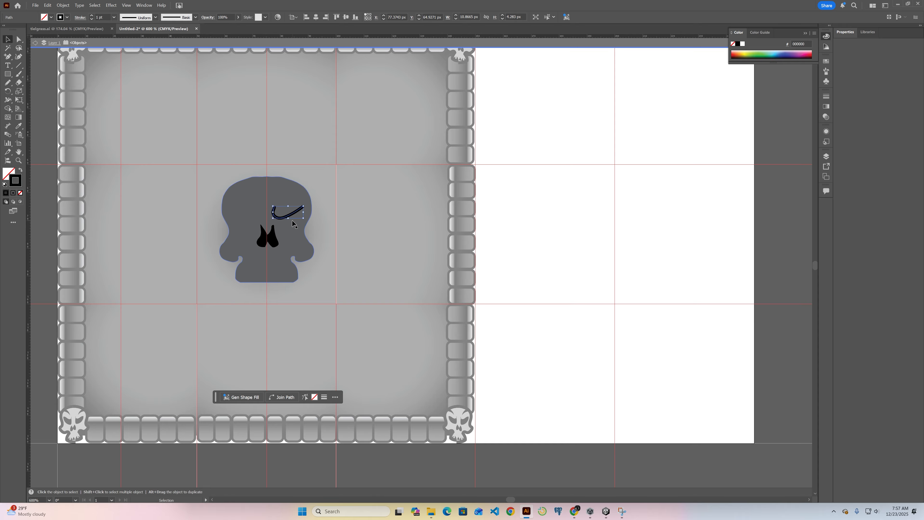
{"action": "left_click_drag", "start_coordinate": [288, 218], "coordinate": [291, 215]}
{"action": "key", "text": "ctrl+shift+a"}
Draw a rounded eye socket outline freehand beneath the brow line, with smaller rings nested inside it
{"action": "key", "text": "n"}
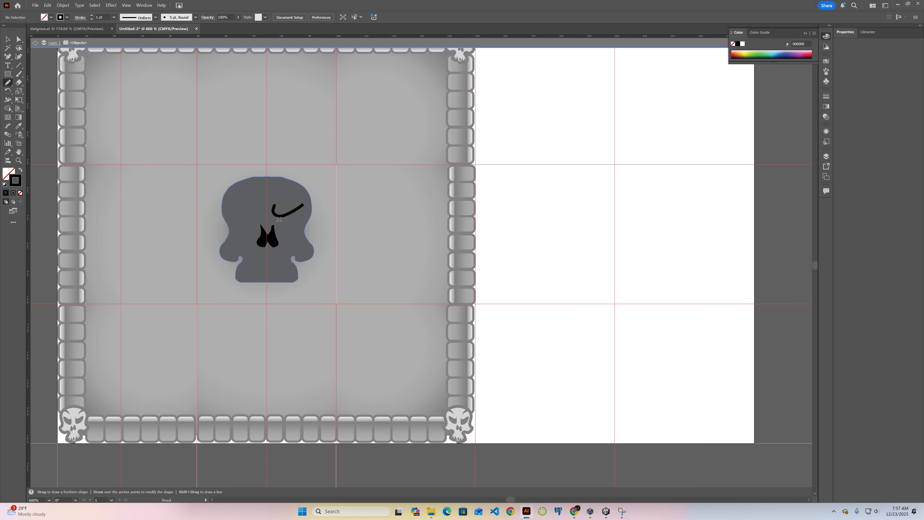
{"action": "mouse_move", "coordinate": [275, 216]}
{"action": "left_mouse_down"}
{"action": "mouse_move", "coordinate": [278, 232]}
{"action": "mouse_move", "coordinate": [291, 236]}
{"action": "mouse_move", "coordinate": [298, 207]}
{"action": "left_mouse_up"}
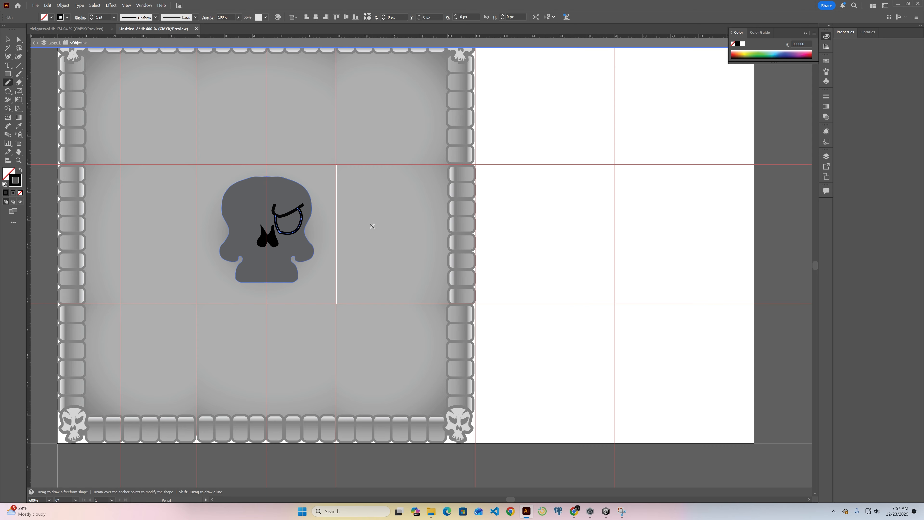
{"action": "key", "text": "ctrl+shift+a"}
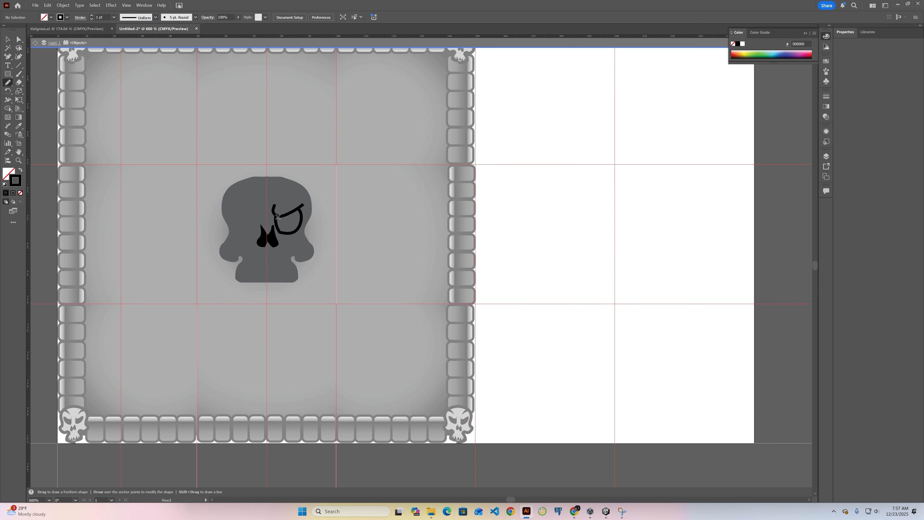
{"action": "mouse_move", "coordinate": [278, 217]}
{"action": "left_mouse_down"}
{"action": "mouse_move", "coordinate": [291, 232]}
{"action": "mouse_move", "coordinate": [297, 217]}
{"action": "mouse_move", "coordinate": [288, 212]}
{"action": "left_mouse_up"}
{"action": "left_click", "coordinate": [356, 212], "text": "ctrl"}
{"action": "left_click", "coordinate": [284, 219], "text": "ctrl"}
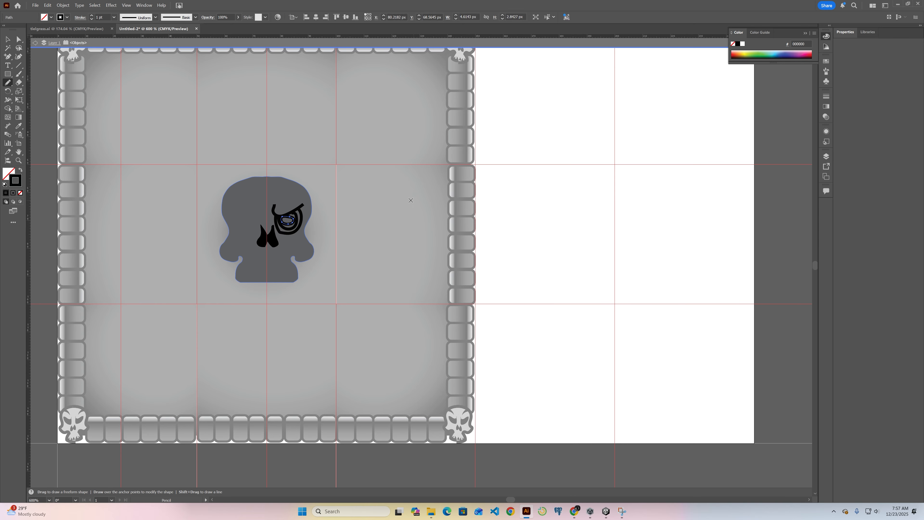
{"action": "left_click", "coordinate": [356, 202], "text": "ctrl"}
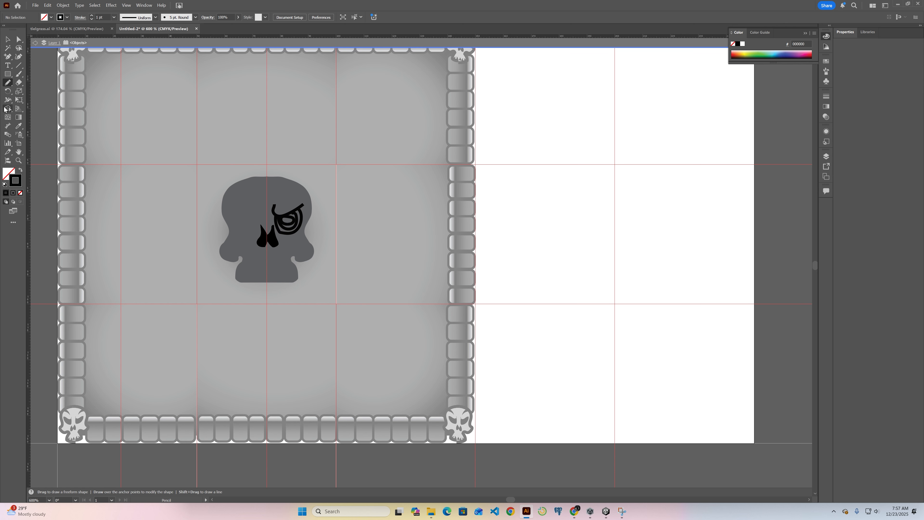
Fill the innermost ring of the eye with red (d32626)
{"action": "left_click", "coordinate": [290, 226]}
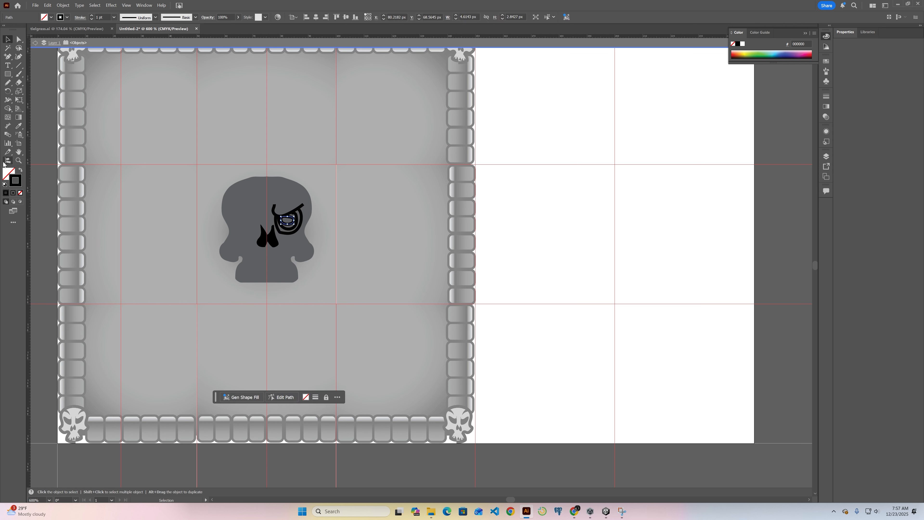
{"action": "double_click", "coordinate": [8, 174]}
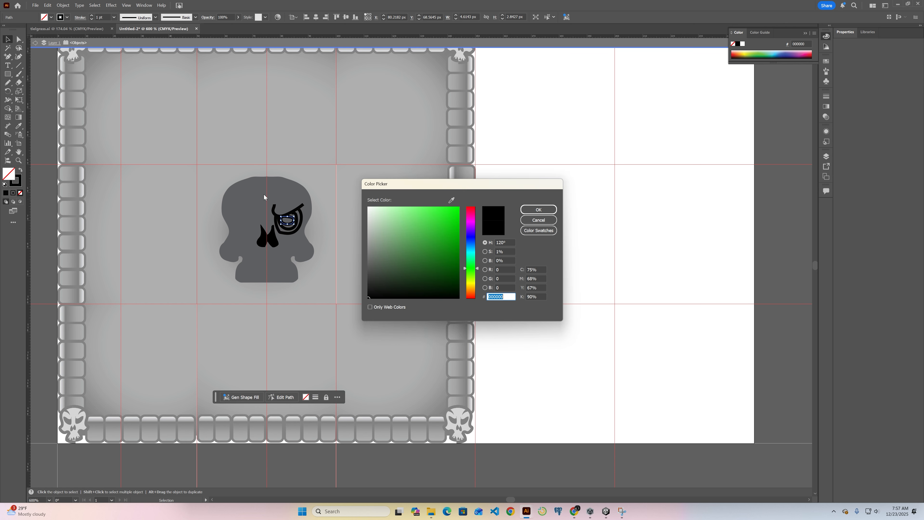
{"action": "left_click", "coordinate": [468, 208]}
{"action": "mouse_move", "coordinate": [438, 227]}
{"action": "left_mouse_down"}
{"action": "mouse_move", "coordinate": [439, 258]}
{"action": "mouse_move", "coordinate": [443, 222]}
{"action": "left_mouse_up"}
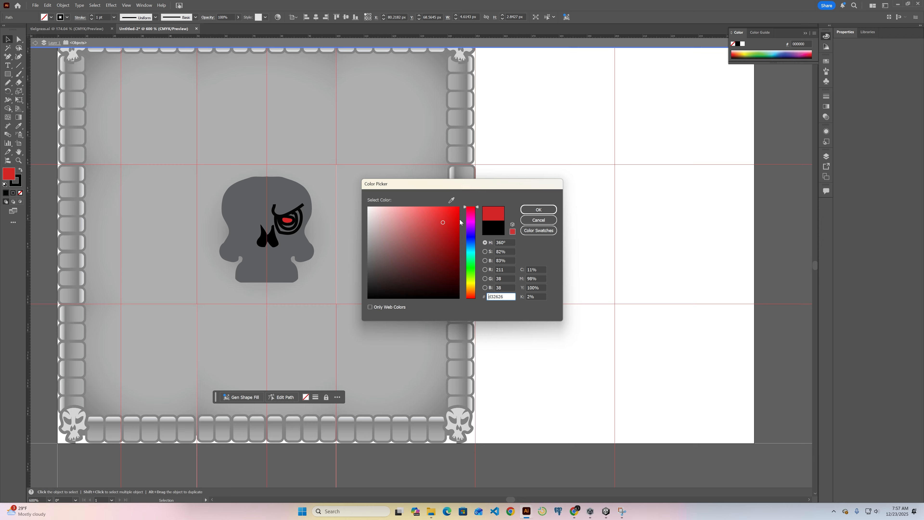
{"action": "left_click", "coordinate": [537, 209]}
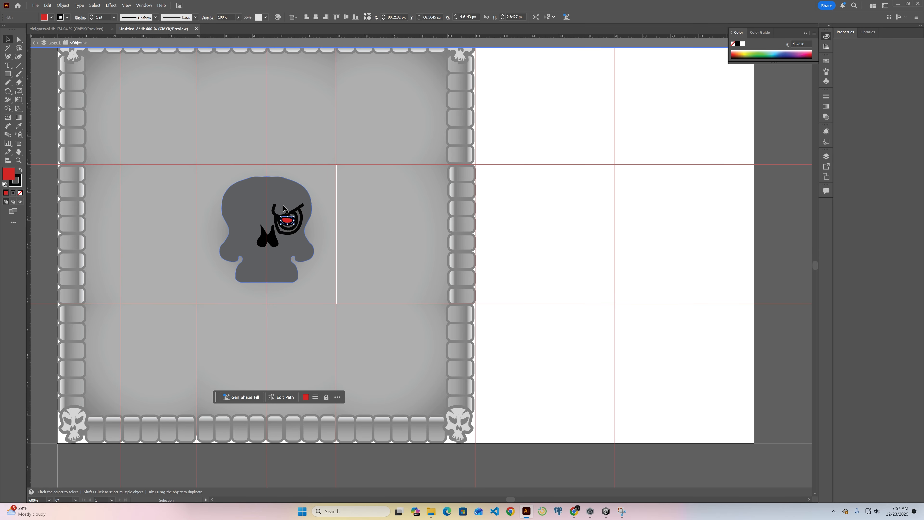
{"action": "left_click_drag", "start_coordinate": [273, 196], "coordinate": [276, 204]}
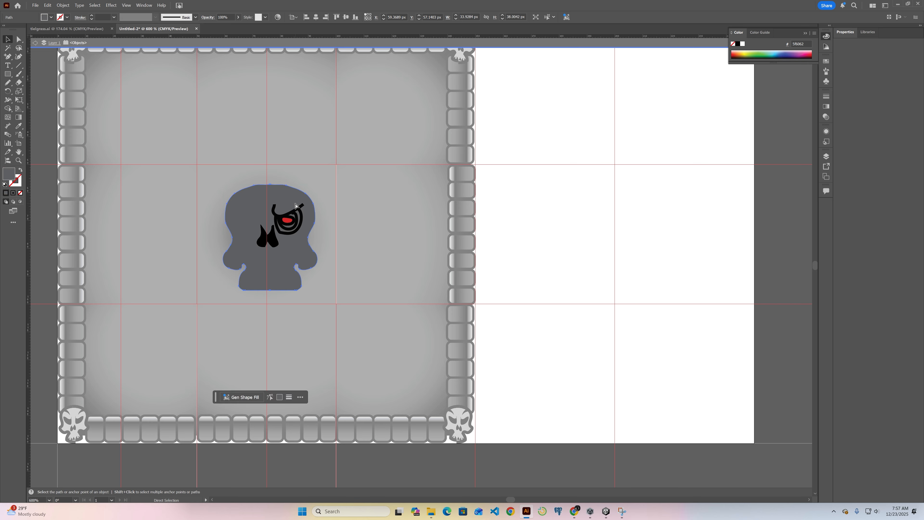
{"action": "key", "text": "ctrl+z"}
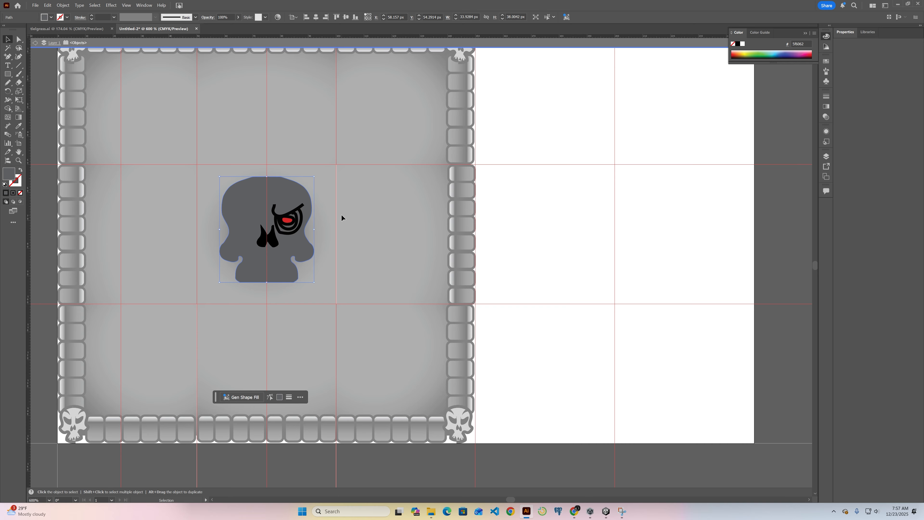
{"action": "left_click", "coordinate": [348, 236]}
Select the brow line and all the eye rings without the skull, and group them
{"action": "key", "text": "ctrl+a"}
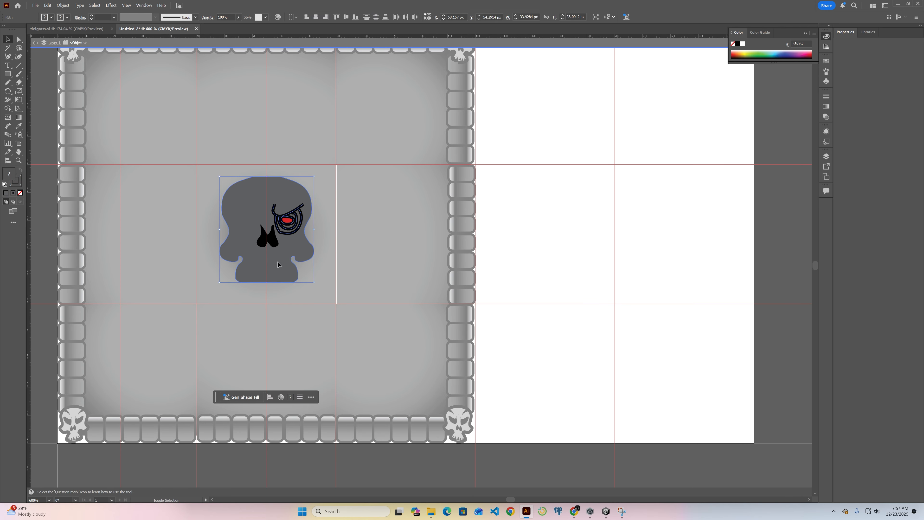
{"action": "left_click", "coordinate": [294, 206]}
{"action": "key", "text": "a"}
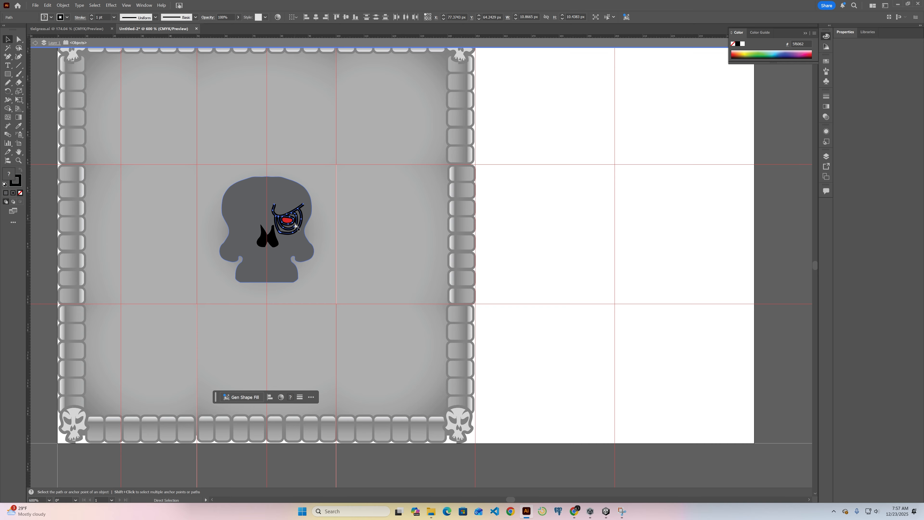
{"action": "key", "text": "v"}
Reflect a copy of the eye and brow group across the vertical axis and place it on the skull's left half
{"action": "left_click", "coordinate": [64, 5]}
{"action": "mouse_move", "coordinate": [127, 14]}
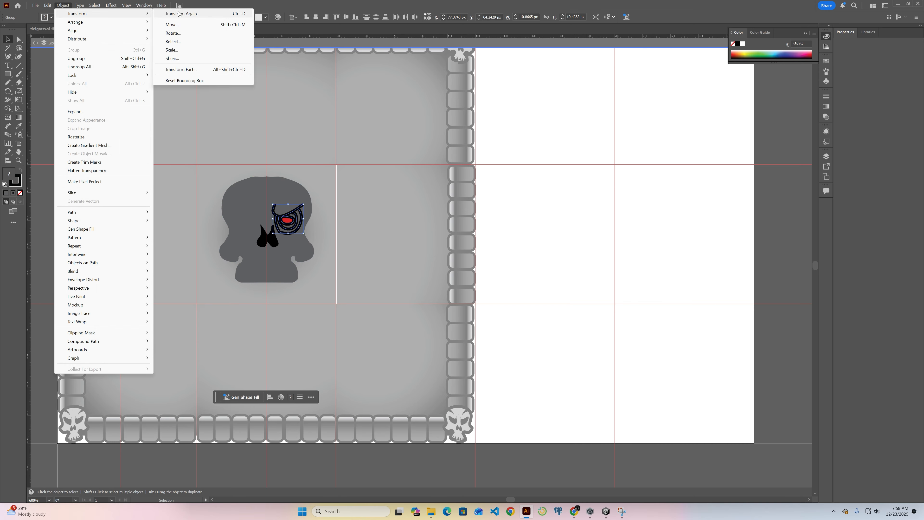
{"action": "left_click", "coordinate": [177, 42]}
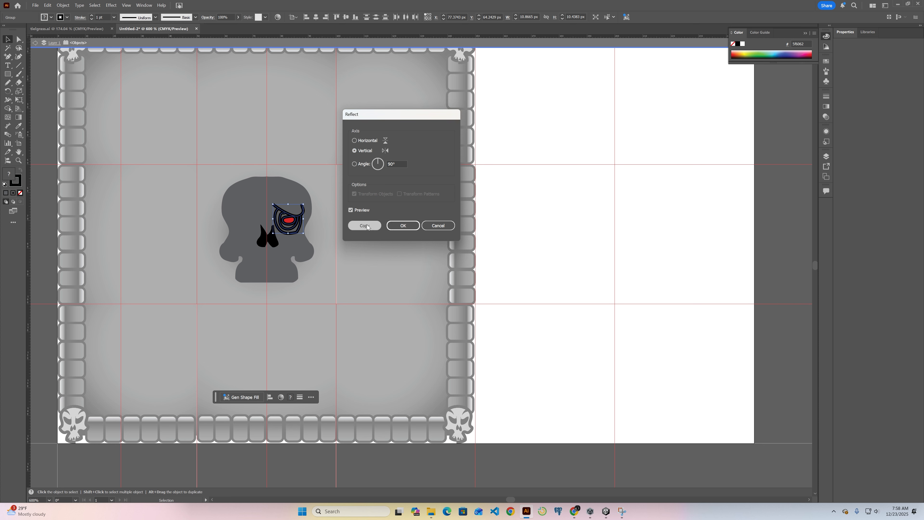
{"action": "left_click", "coordinate": [374, 226]}
{"action": "left_click_drag", "start_coordinate": [289, 215], "coordinate": [246, 218]}
{"action": "left_click", "coordinate": [358, 265]}
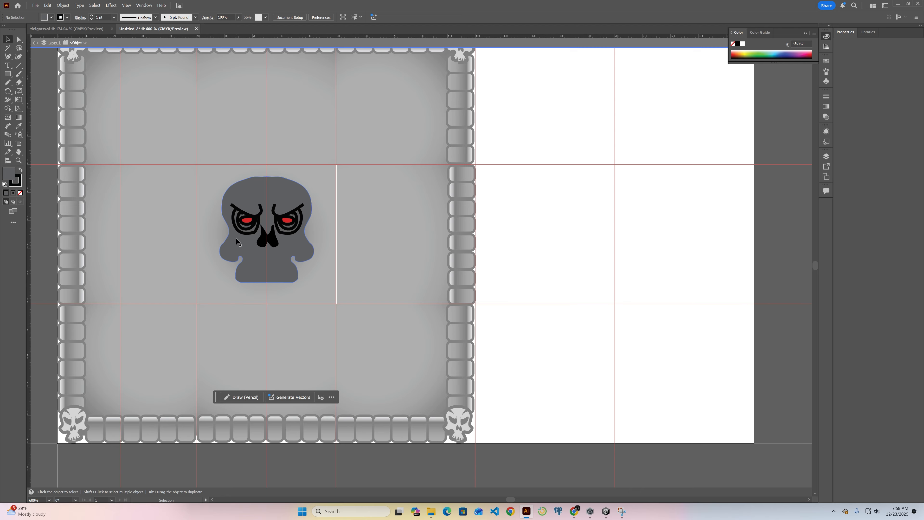
Draw the left half of the jaw as an open Pen path from below the nose, around the flared side, to the bottom centre
{"action": "key", "text": "p"}
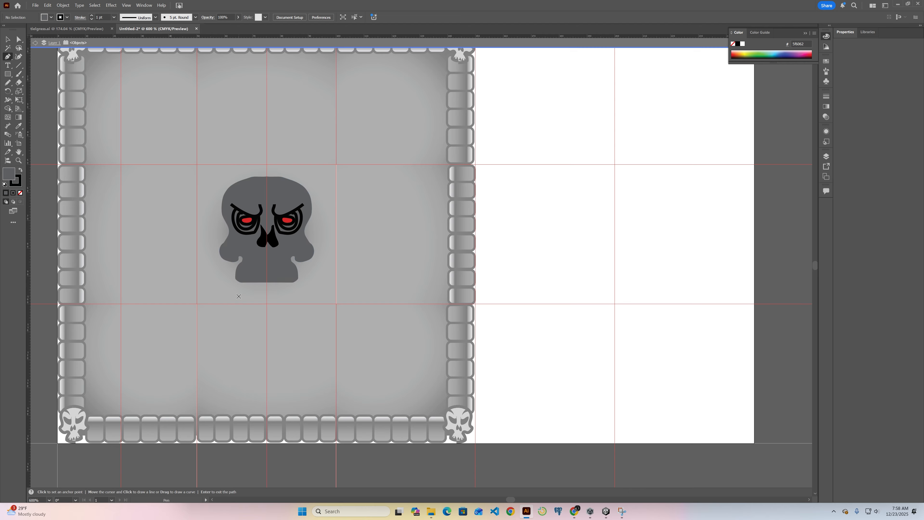
{"action": "left_click", "coordinate": [267, 250]}
{"action": "left_click", "coordinate": [255, 257]}
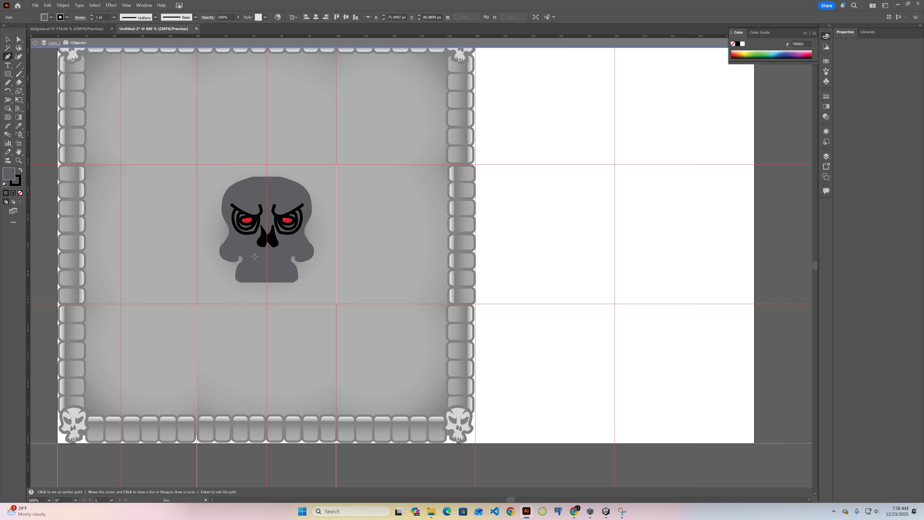
{"action": "left_click", "coordinate": [242, 280]}
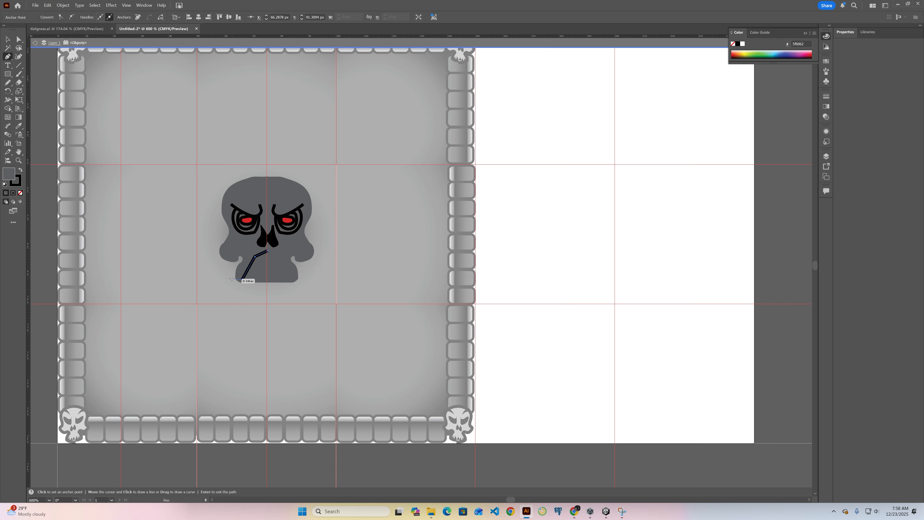
{"action": "left_click", "coordinate": [231, 281]}
{"action": "left_click_drag", "start_coordinate": [231, 302], "coordinate": [226, 304]}
{"action": "left_click", "coordinate": [232, 296]}
{"action": "left_click", "coordinate": [241, 300]}
{"action": "left_click", "coordinate": [267, 302]}
{"action": "key", "text": "Return"}
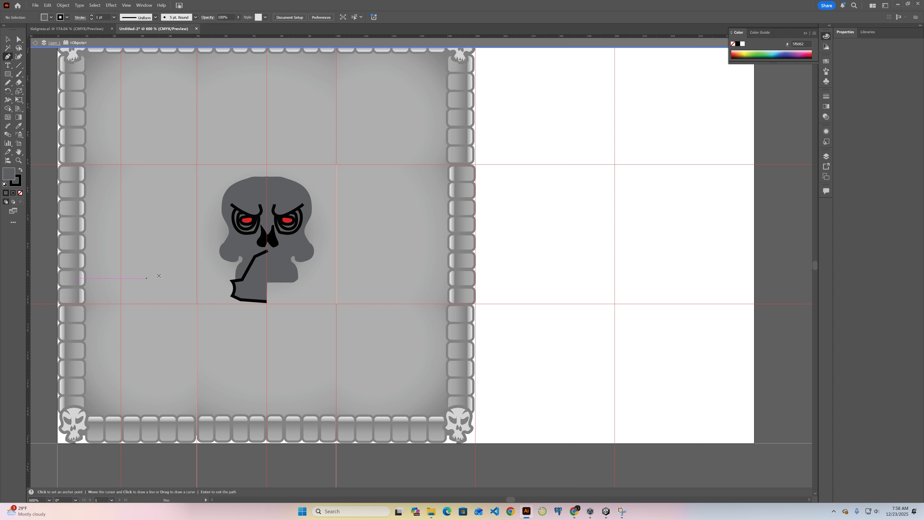
Draw a curved horn path with the Pen tool from the jaw's flared side, bulging outward, up to the skull's left cheek
{"action": "left_click", "coordinate": [234, 289]}
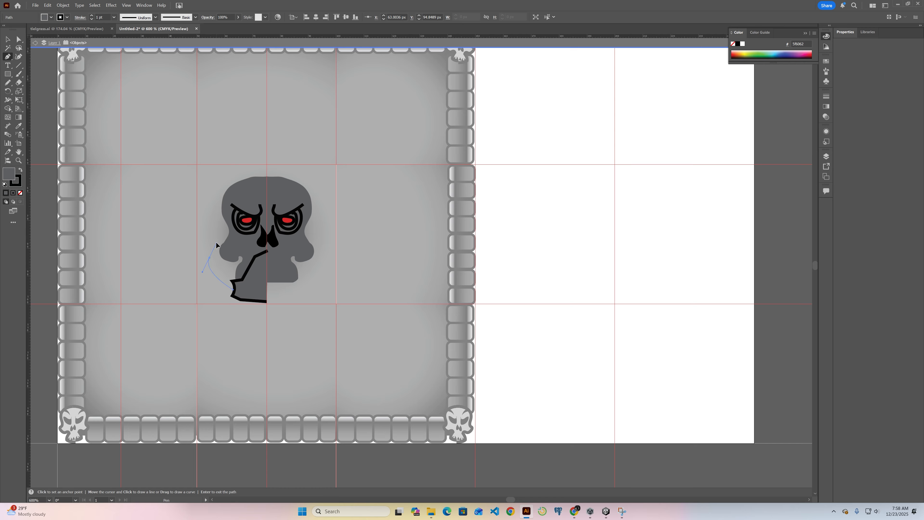
{"action": "left_click_drag", "start_coordinate": [216, 245], "coordinate": [217, 235]}
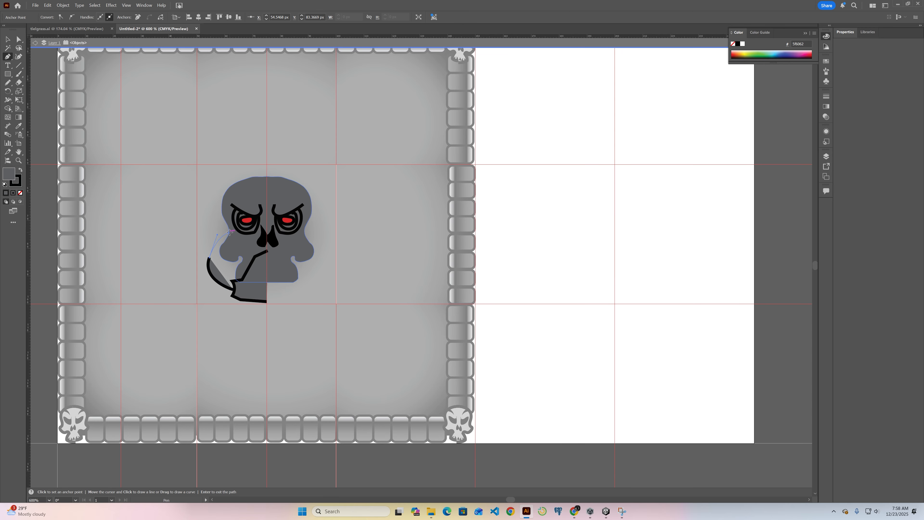
{"action": "left_click", "coordinate": [230, 232]}
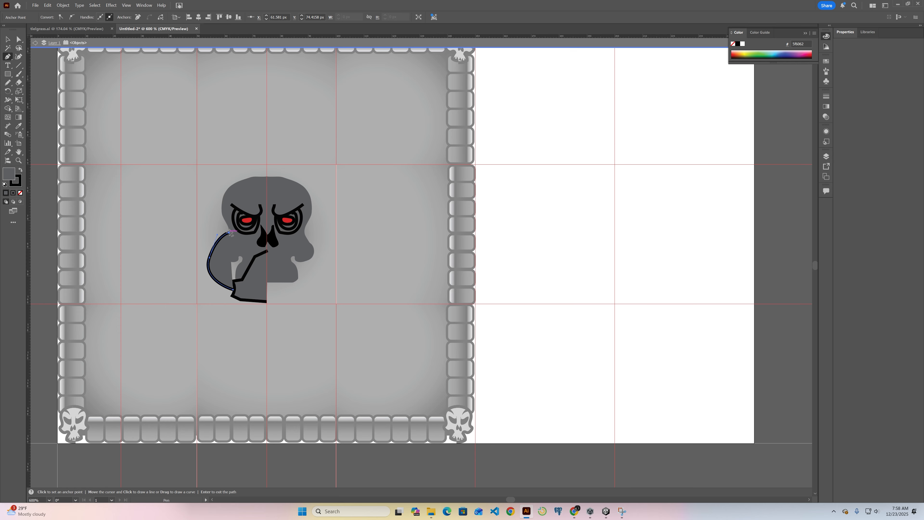
Remove the horn curve's fill and set its stroke colour to dark grey (3f3f3f)
{"action": "left_click", "coordinate": [7, 39]}
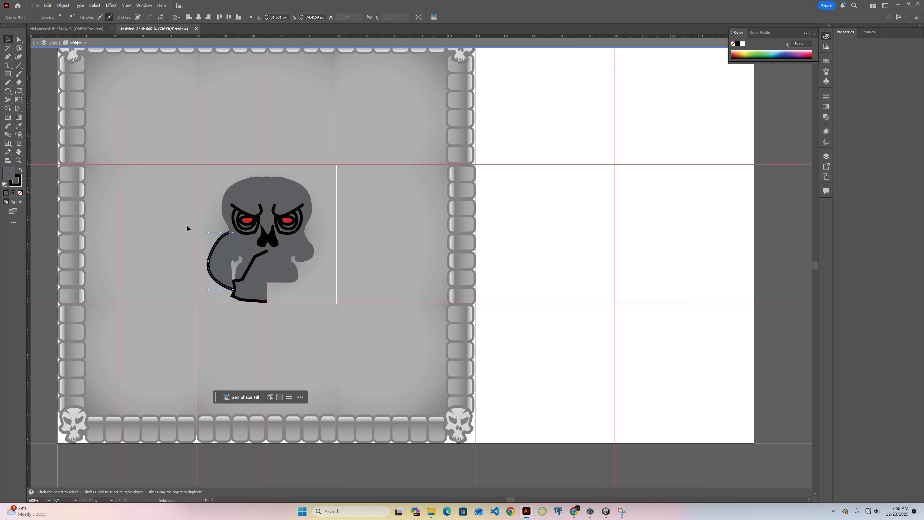
{"action": "left_click", "coordinate": [21, 170]}
{"action": "double_click", "coordinate": [10, 177]}
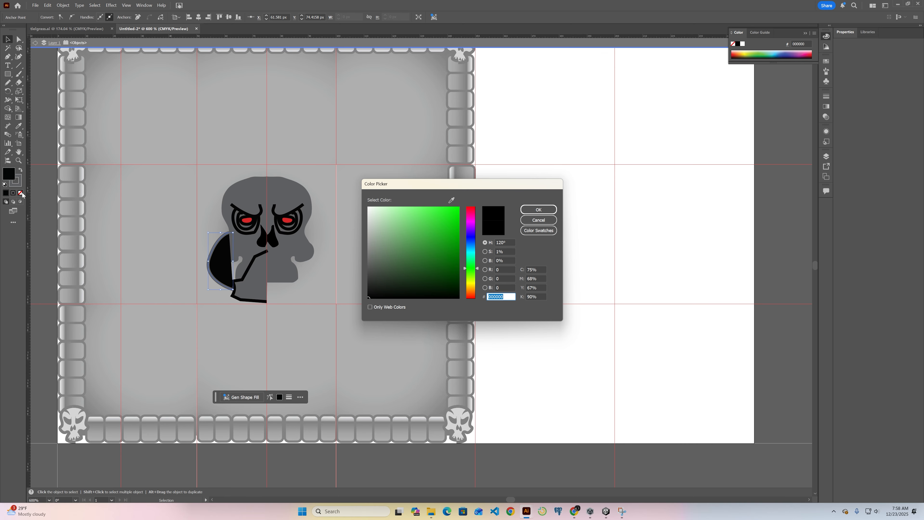
{"action": "left_click", "coordinate": [535, 220]}
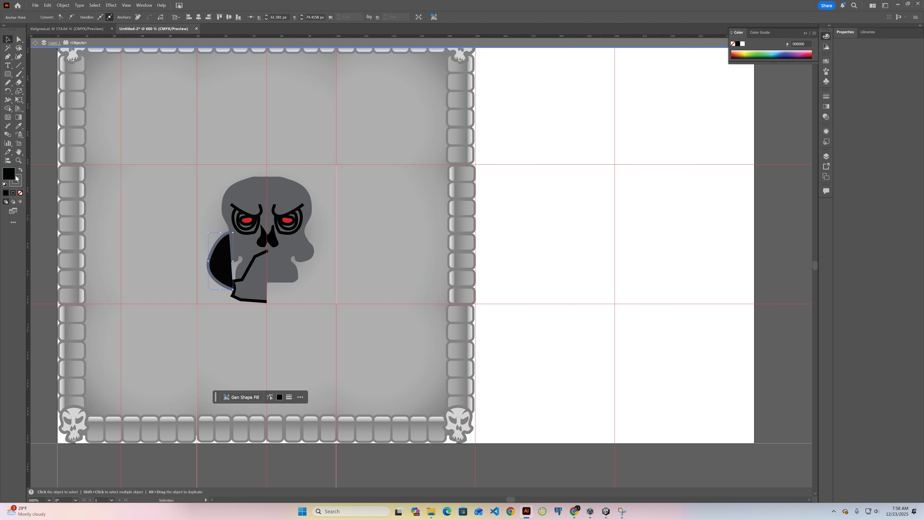
{"action": "left_click", "coordinate": [20, 192]}
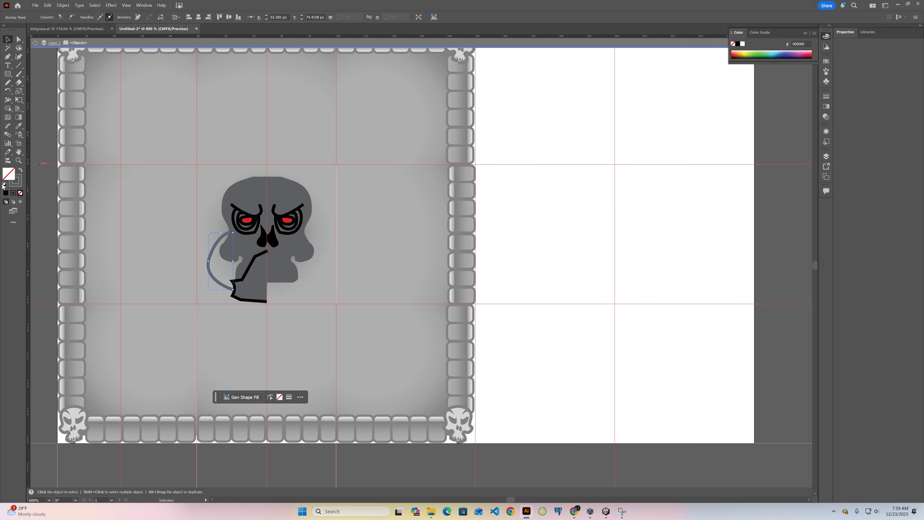
{"action": "left_click", "coordinate": [13, 185]}
{"action": "double_click", "coordinate": [13, 186]}
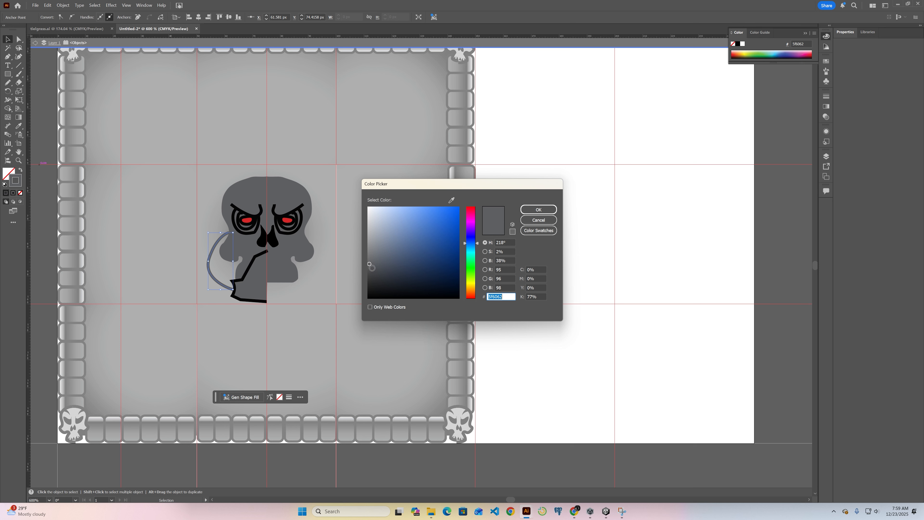
{"action": "left_click", "coordinate": [369, 270]}
{"action": "left_click", "coordinate": [369, 275]}
{"action": "left_click", "coordinate": [539, 210]}
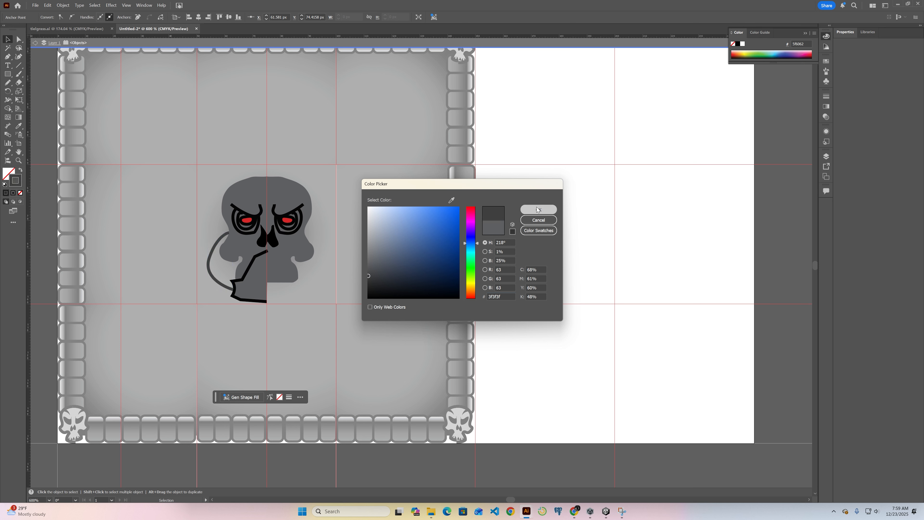
Set the horn curve's stroke weight to 5 pt and give it round caps
{"action": "left_click", "coordinate": [215, 247]}
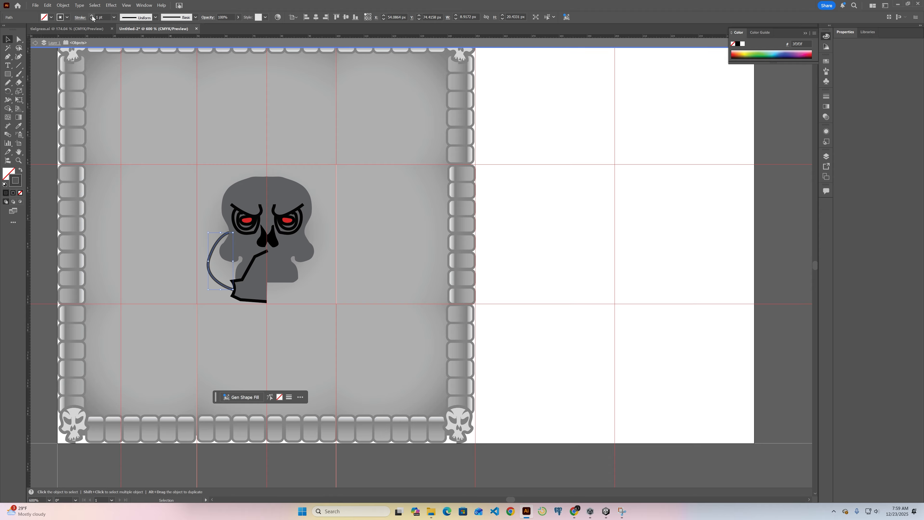
{"action": "left_click", "coordinate": [92, 16]}
{"action": "left_click", "coordinate": [92, 17]}
{"action": "left_click", "coordinate": [92, 17]}
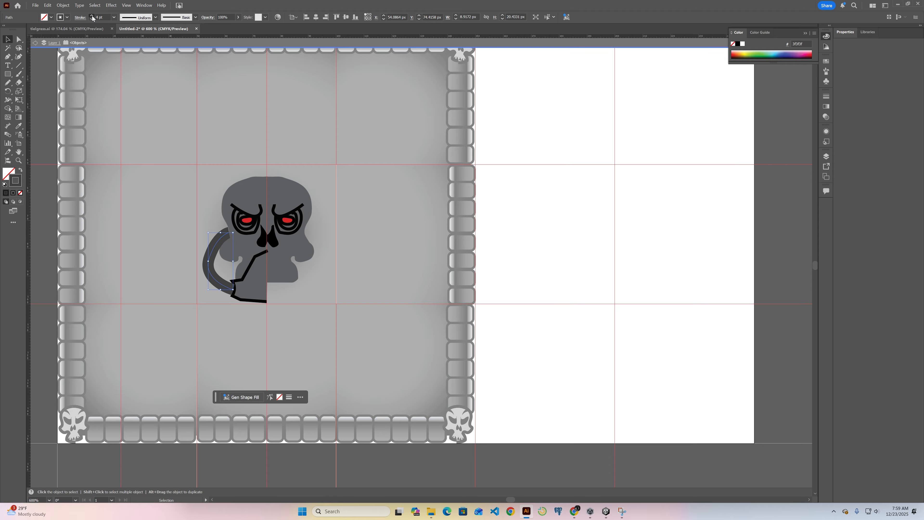
{"action": "left_click", "coordinate": [92, 16]}
{"action": "left_click", "coordinate": [81, 17]}
{"action": "left_click", "coordinate": [39, 35]}
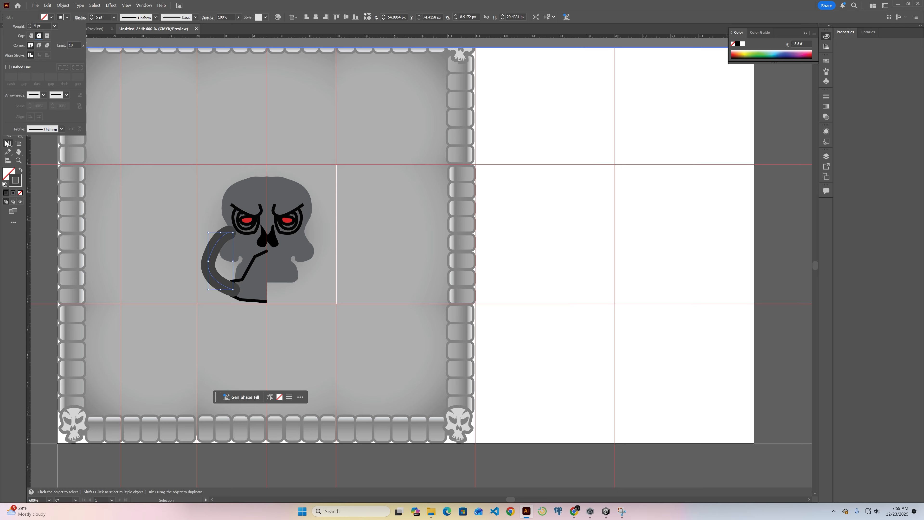
{"action": "left_click", "coordinate": [101, 199]}
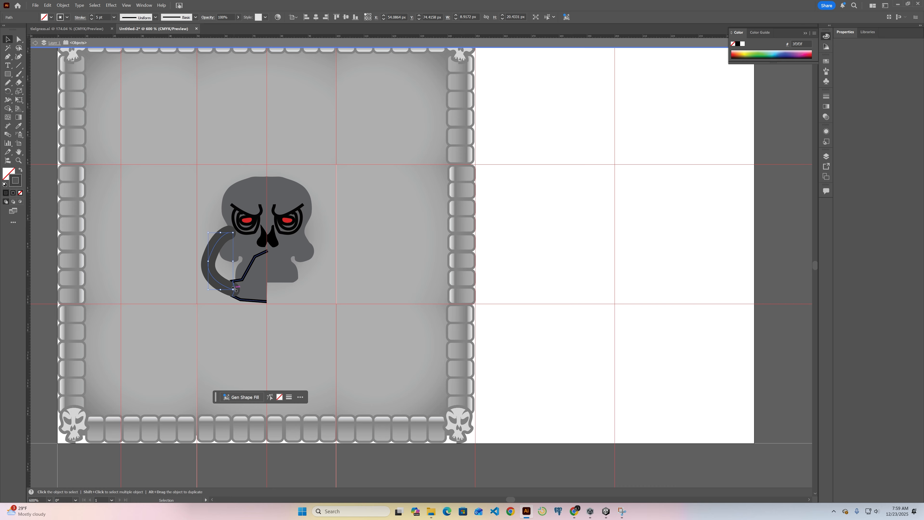
Scale the horn curve down slightly from its lower end at the jaw, then deselect it
{"action": "left_click_drag", "start_coordinate": [233, 290], "coordinate": [231, 289]}
{"action": "right_click", "coordinate": [216, 244]}
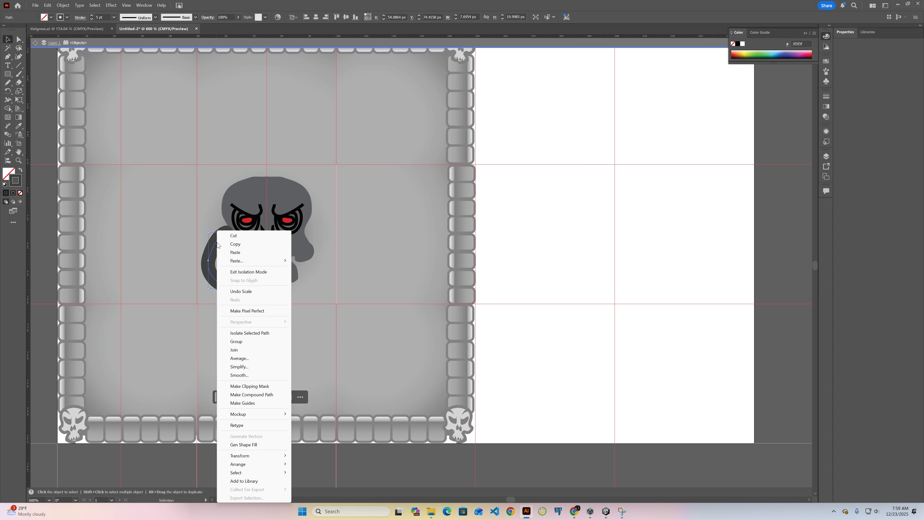
{"action": "left_click", "coordinate": [204, 207]}
{"action": "left_click", "coordinate": [204, 209]}
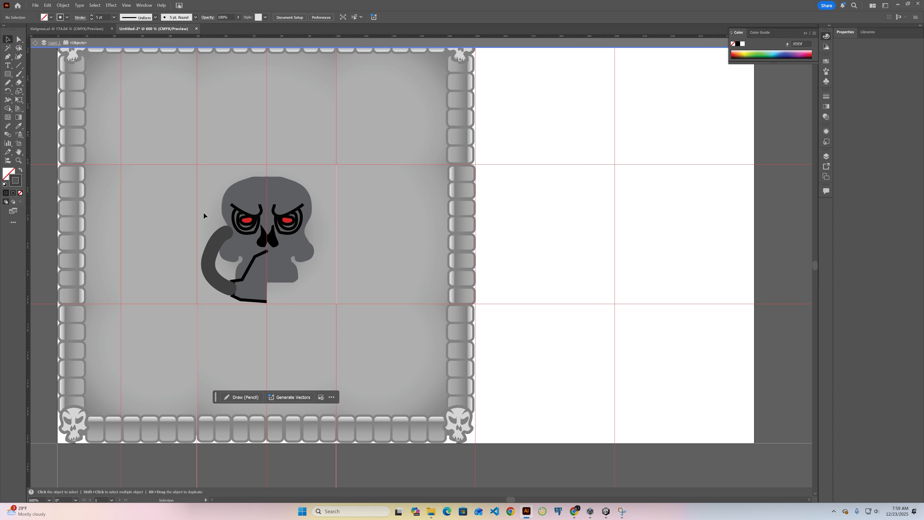
Apply a linear black-to-grey gradient to the horn curve's stroke
{"action": "left_click", "coordinate": [216, 243]}
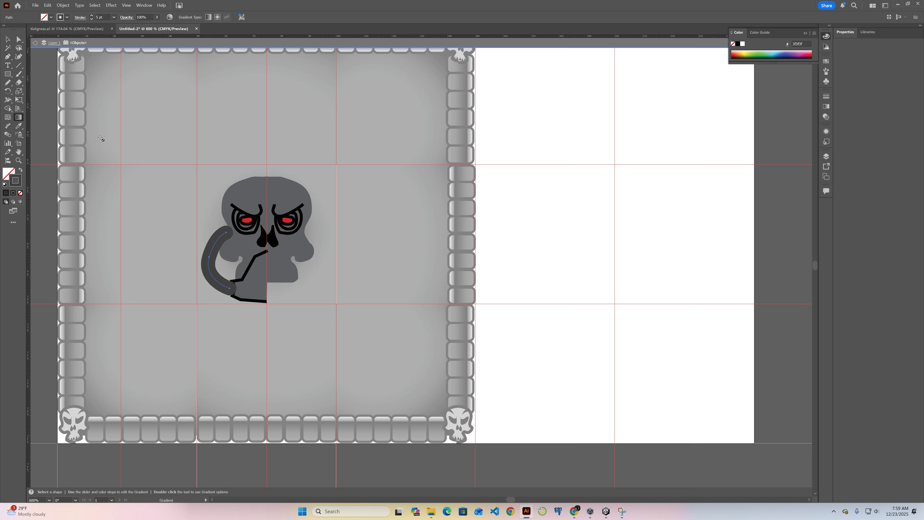
{"action": "double_click", "coordinate": [18, 178]}
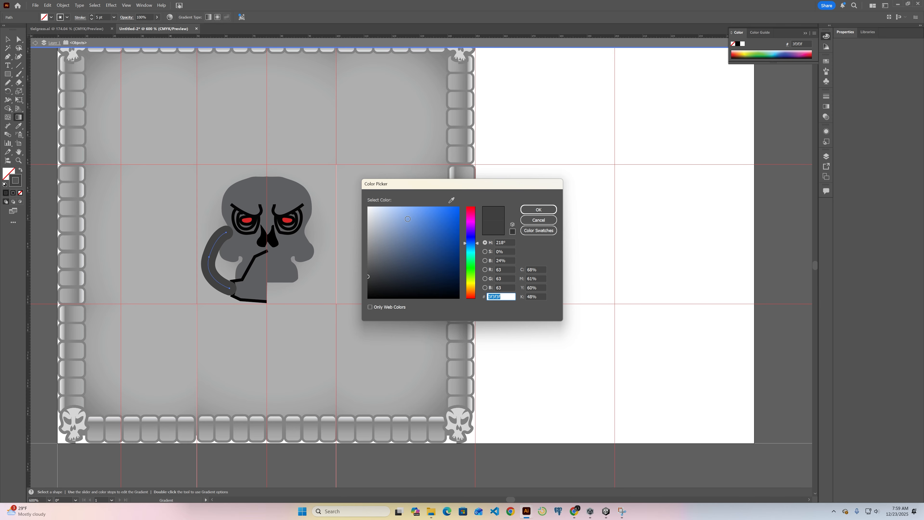
{"action": "left_click", "coordinate": [545, 219]}
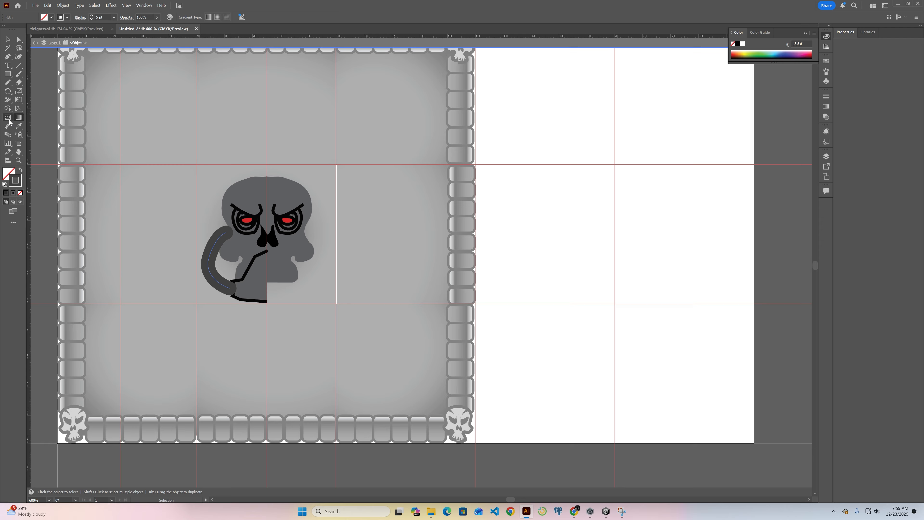
{"action": "double_click", "coordinate": [22, 118]}
{"action": "key", "text": "ctrl"}
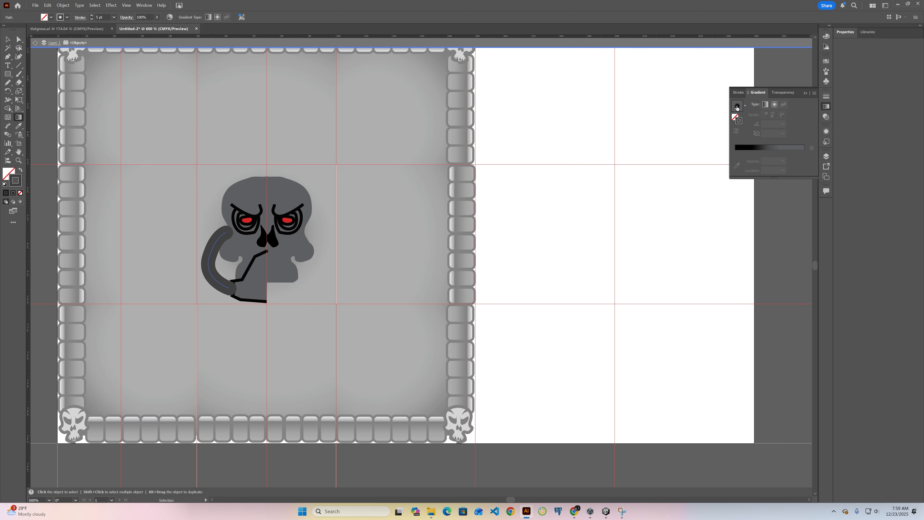
{"action": "left_click", "coordinate": [736, 107]}
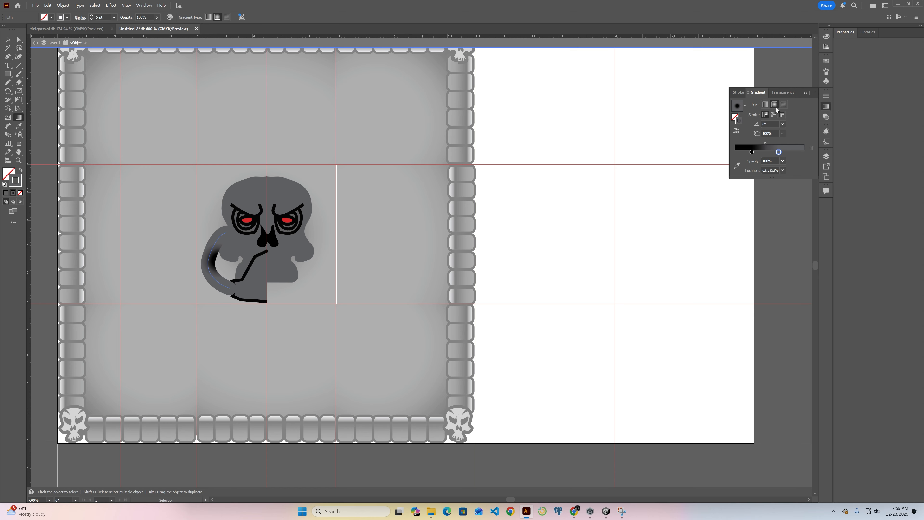
{"action": "left_click", "coordinate": [765, 104]}
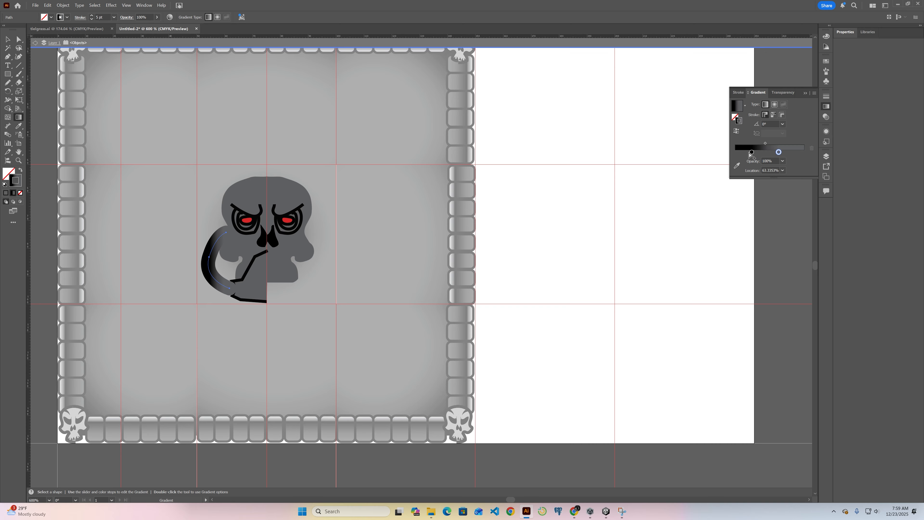
Spread the gradient stops to 0% and 100%, run the gradient along the stroke and reverse its direction
{"action": "left_click_drag", "start_coordinate": [752, 152], "coordinate": [732, 153]}
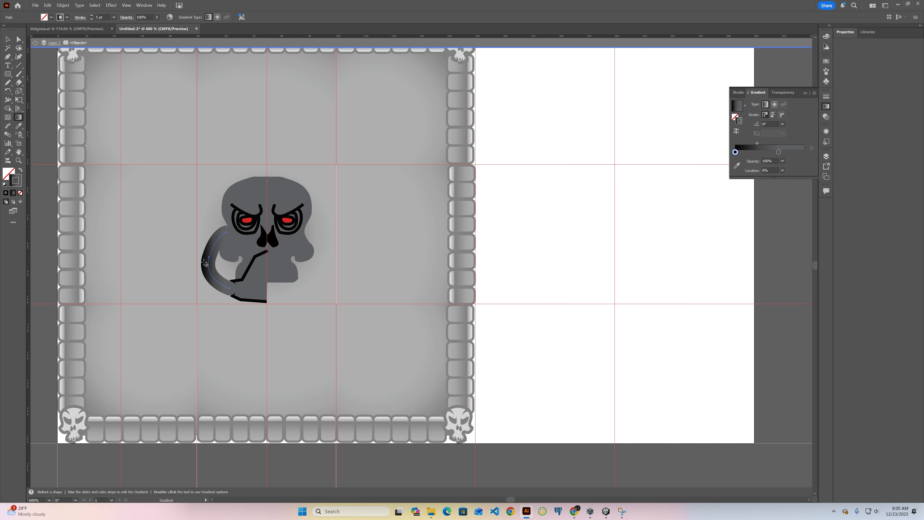
{"action": "key", "text": "ctrl"}
{"action": "left_click_drag", "start_coordinate": [779, 153], "coordinate": [804, 152]}
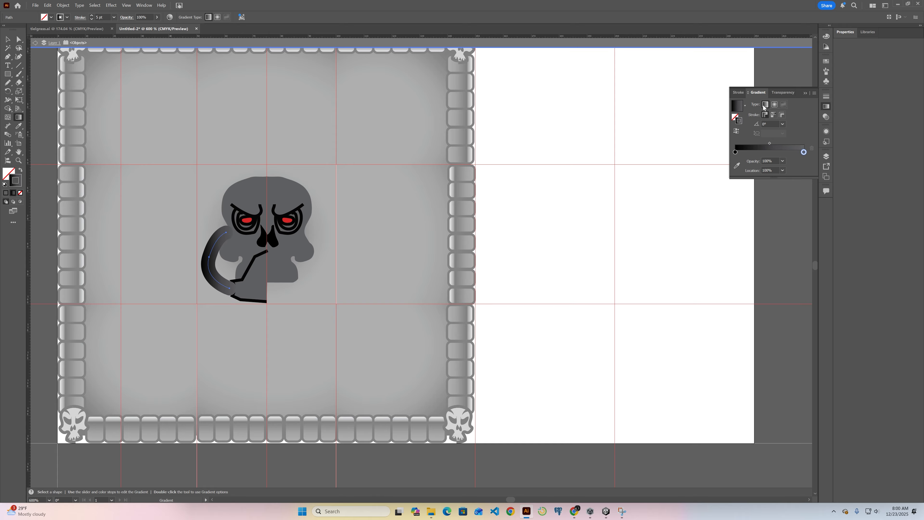
{"action": "left_click", "coordinate": [773, 114]}
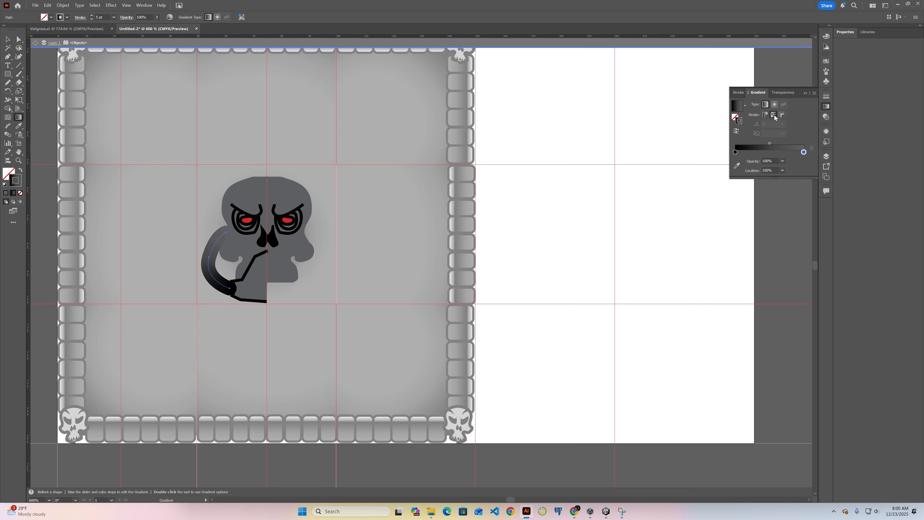
{"action": "left_click", "coordinate": [736, 131]}
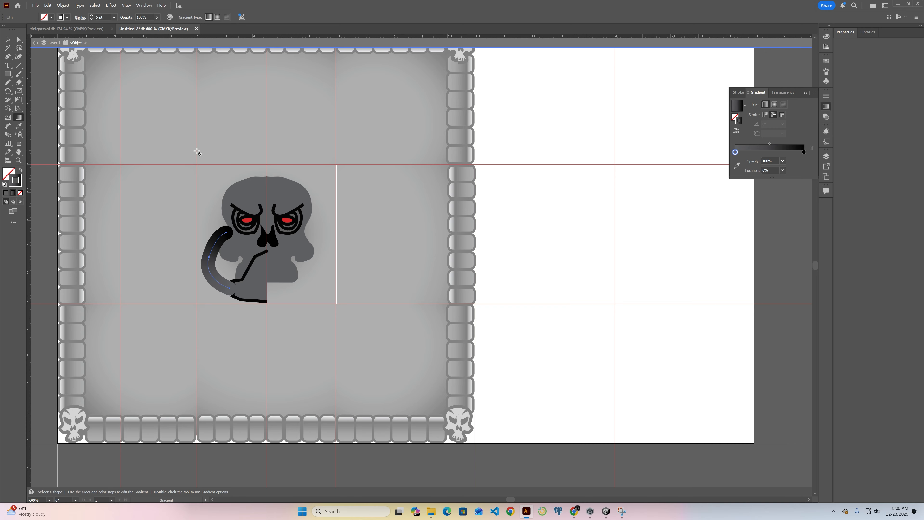
Send the horn curve to the back of the skull artwork, behind the jaw, and deselect it
{"action": "left_click", "coordinate": [9, 39]}
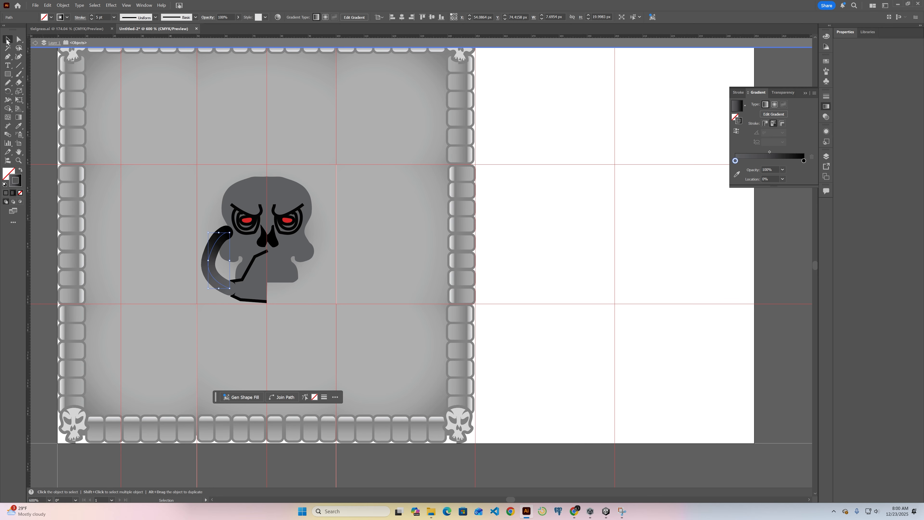
{"action": "right_click", "coordinate": [217, 253]}
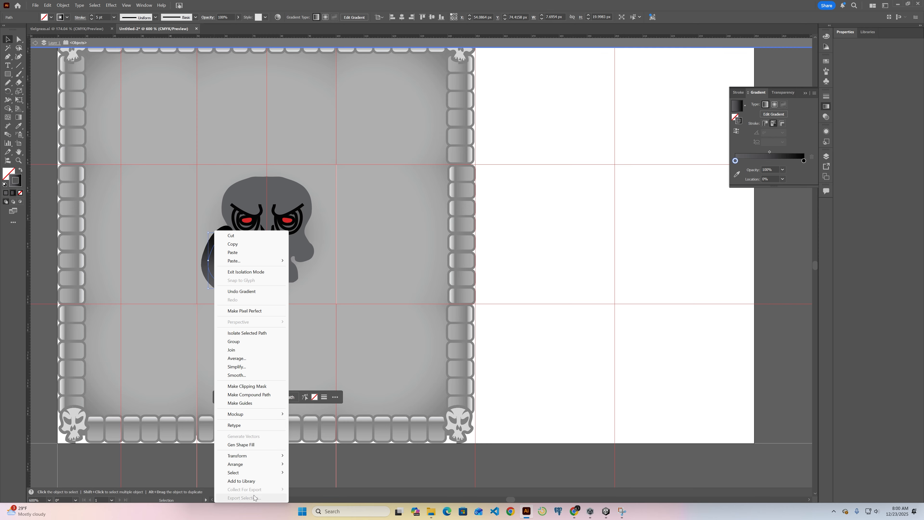
{"action": "mouse_move", "coordinate": [259, 465]}
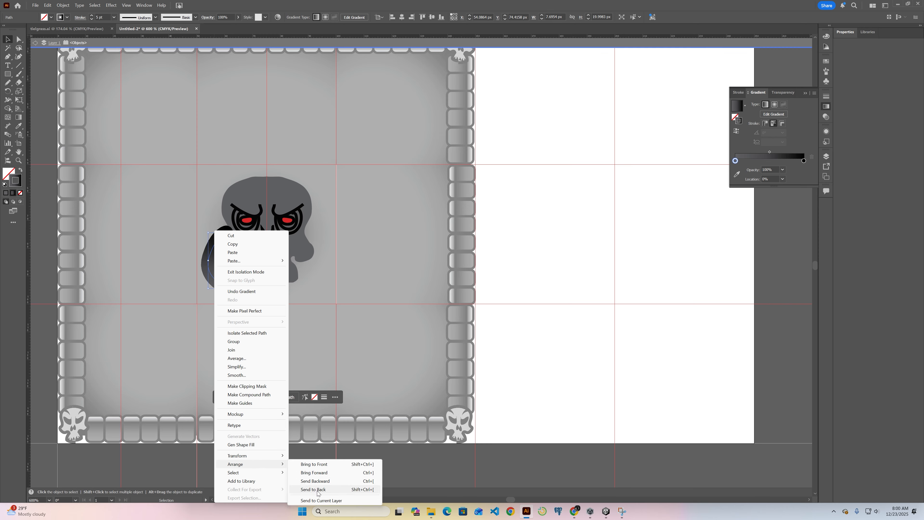
{"action": "left_click", "coordinate": [318, 489]}
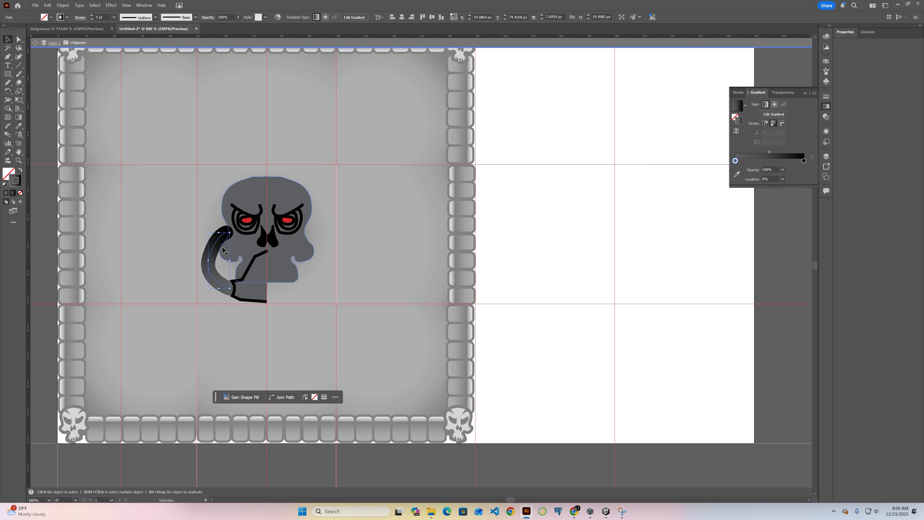
{"action": "right_click", "coordinate": [213, 268]}
{"action": "mouse_move", "coordinate": [274, 464]}
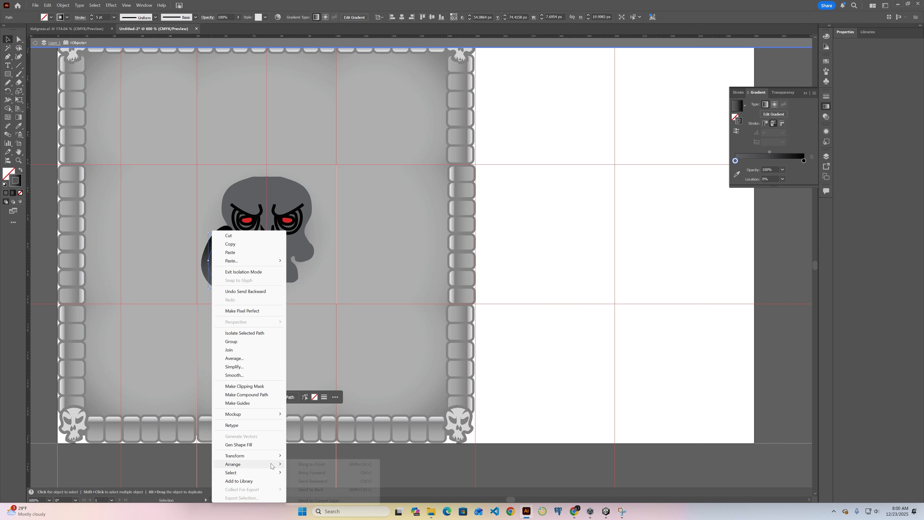
{"action": "left_click", "coordinate": [320, 489]}
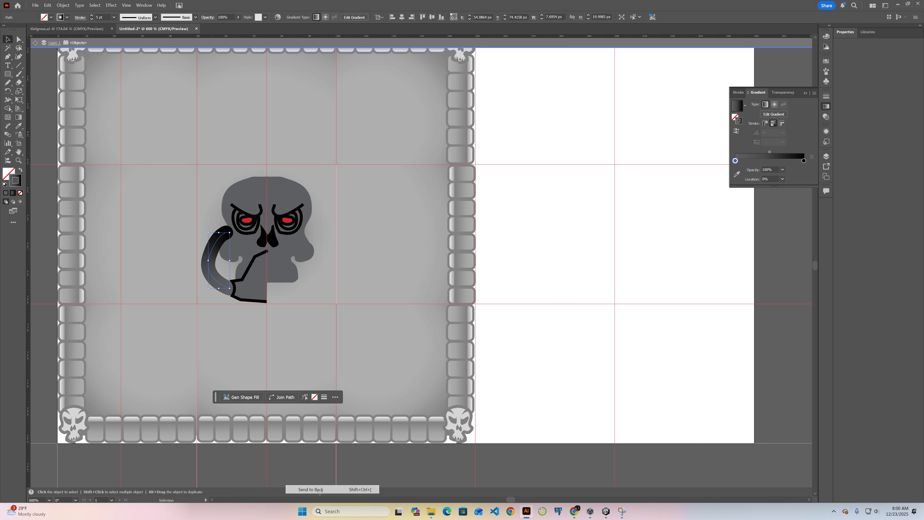
{"action": "left_click", "coordinate": [337, 300]}
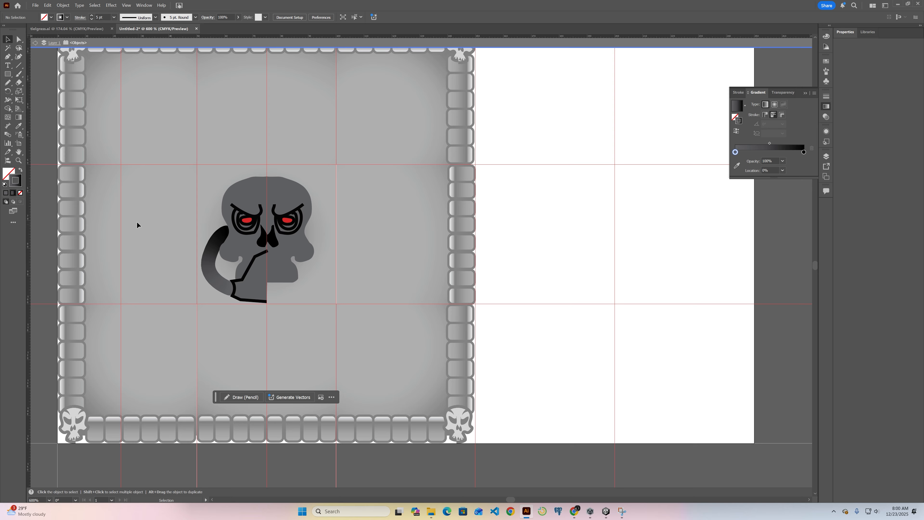
Set the stroke to solid black and draw a short curved ridge line across the horn's lower end beside the jaw
{"action": "key", "text": "p"}
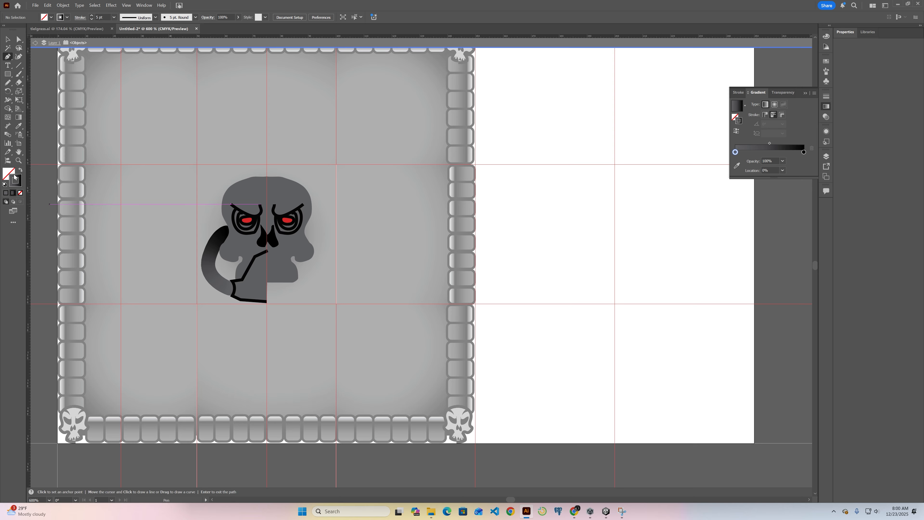
{"action": "double_click", "coordinate": [11, 182]}
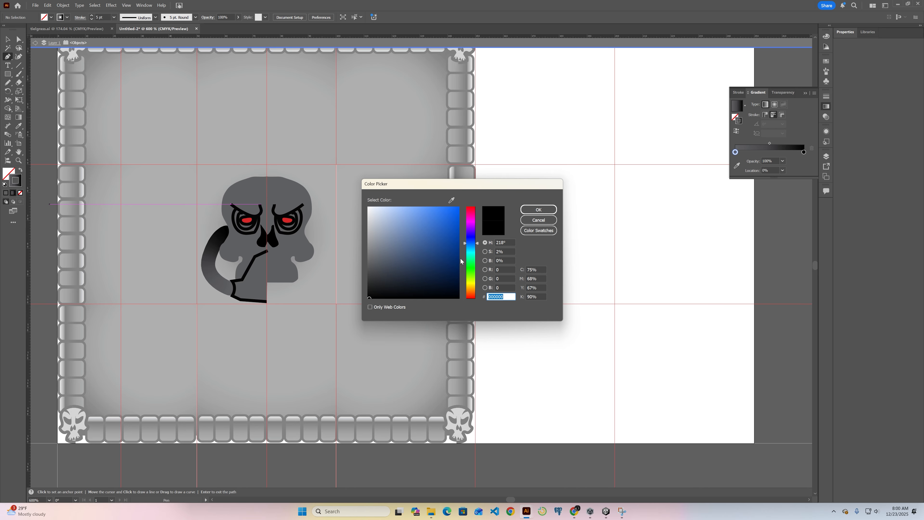
{"action": "left_click", "coordinate": [539, 209]}
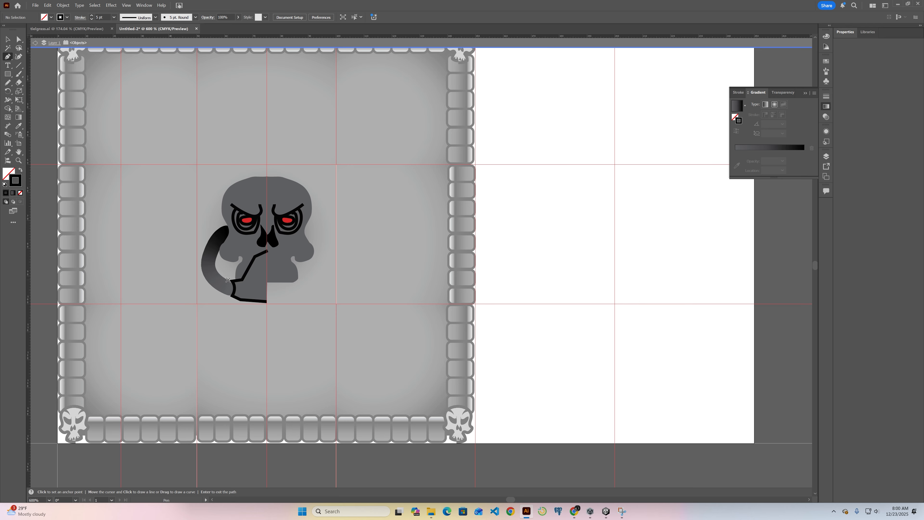
{"action": "left_click", "coordinate": [228, 280]}
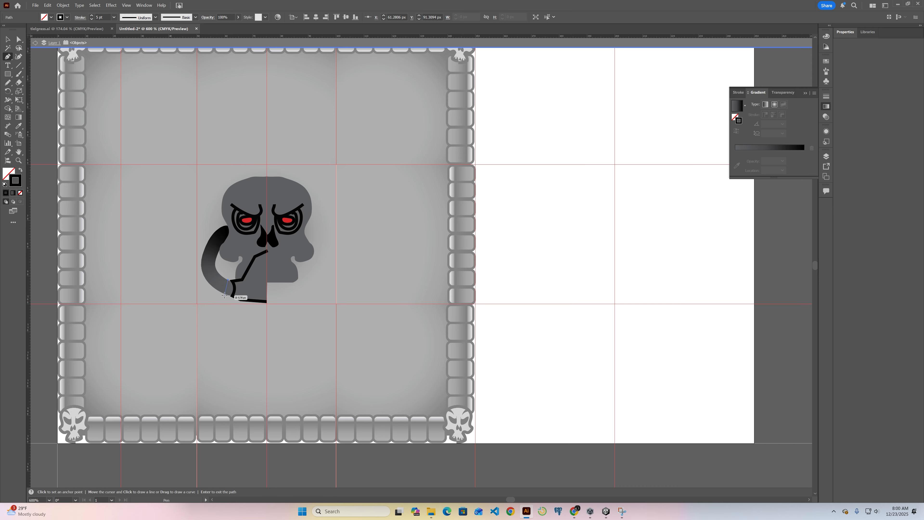
{"action": "left_click_drag", "start_coordinate": [226, 295], "coordinate": [219, 294]}
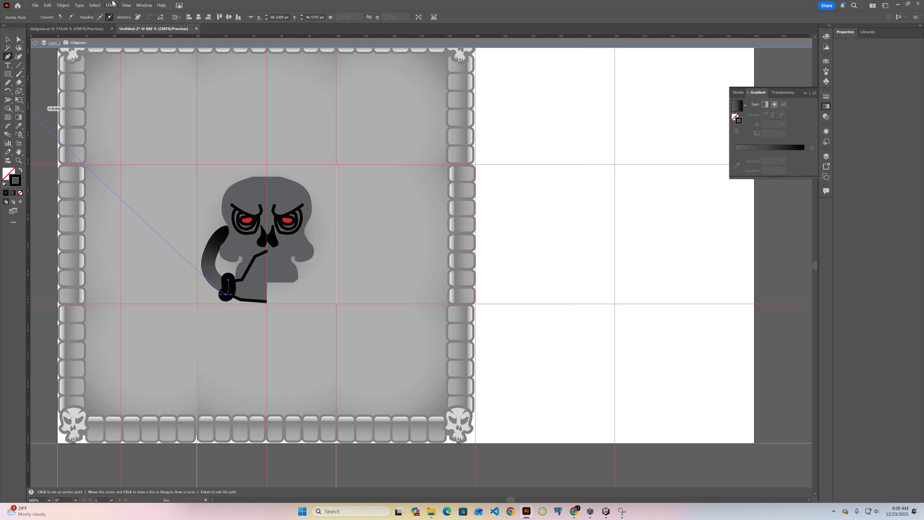
{"action": "left_click", "coordinate": [121, 196], "text": "ctrl"}
{"action": "key", "text": "v"}
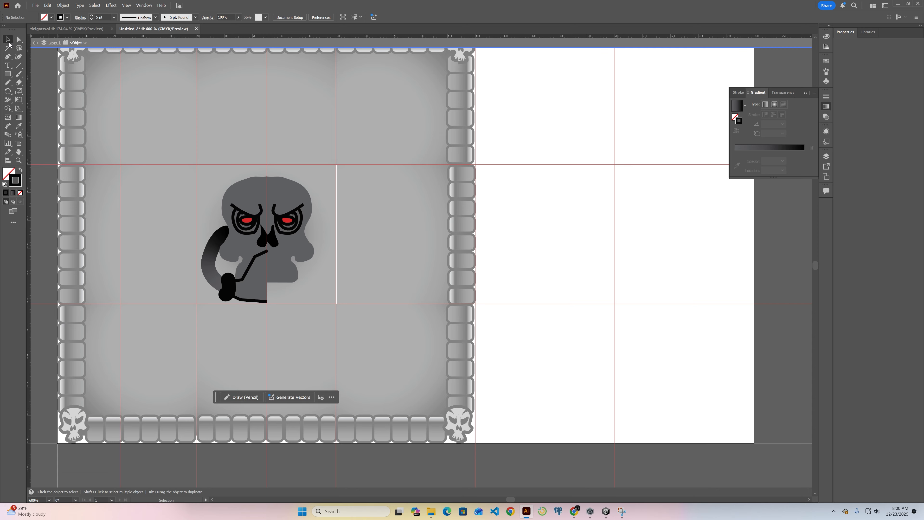
Thin the new ridge line's stroke to 0.25 pt and deselect it
{"action": "left_click", "coordinate": [226, 291]}
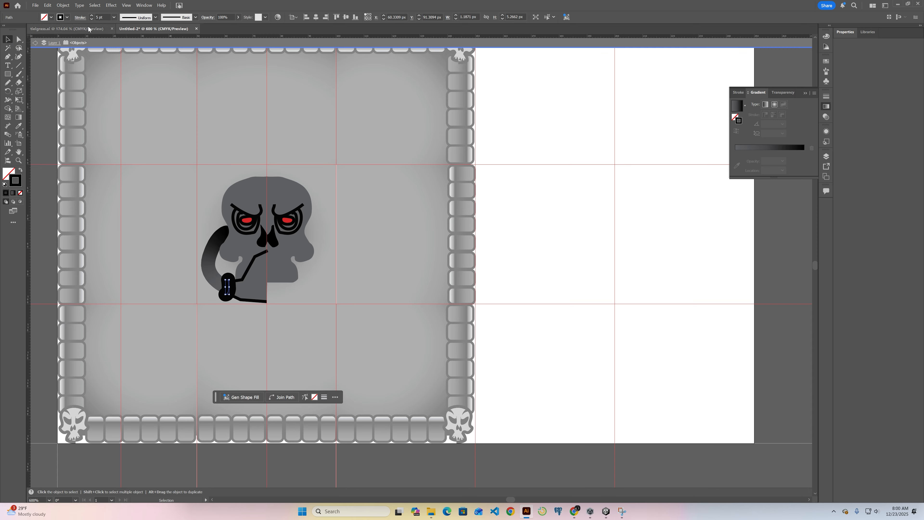
{"action": "left_click", "coordinate": [92, 19]}
{"action": "left_click", "coordinate": [91, 19]}
{"action": "left_click", "coordinate": [92, 20]}
{"action": "left_click", "coordinate": [91, 20]}
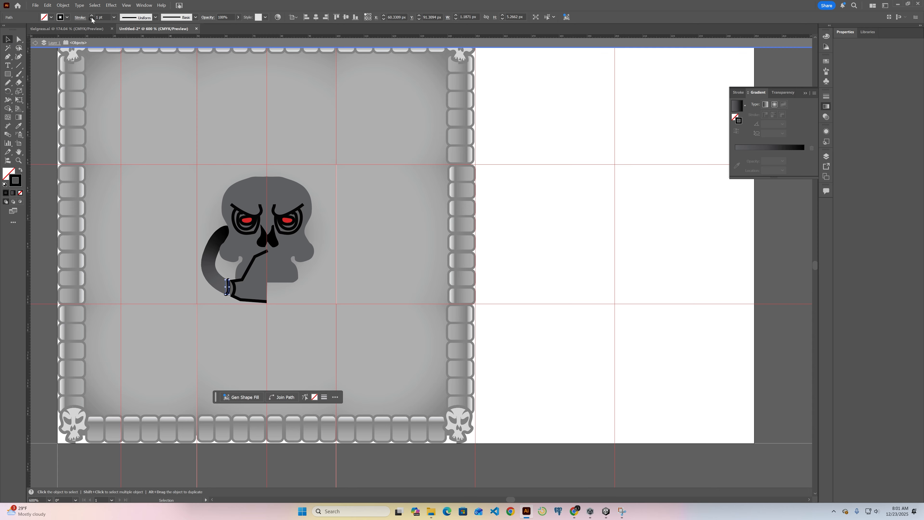
{"action": "left_click", "coordinate": [92, 20]}
{"action": "left_click", "coordinate": [92, 20]}
{"action": "left_click", "coordinate": [92, 19]}
{"action": "left_click", "coordinate": [205, 296]}
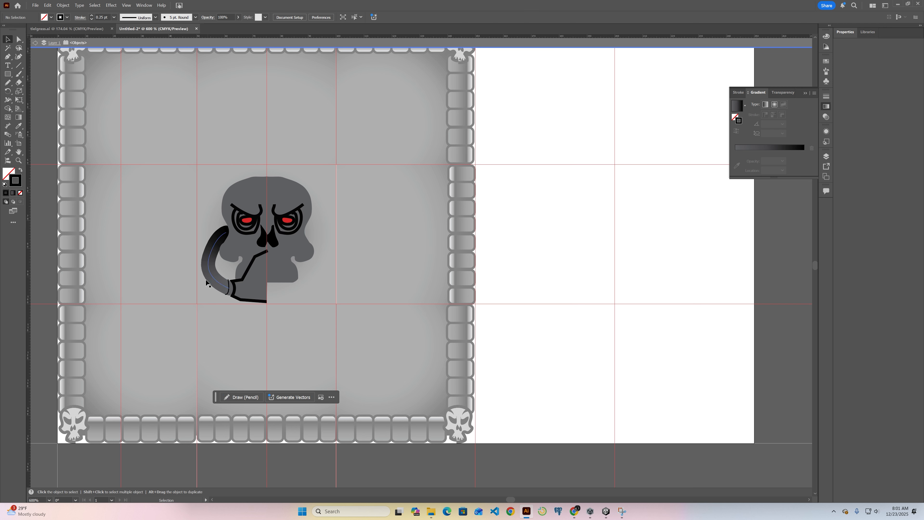
Draw three more thin curved ridge lines across the horn with the Pen tool, working upward from the first one
{"action": "key", "text": "p"}
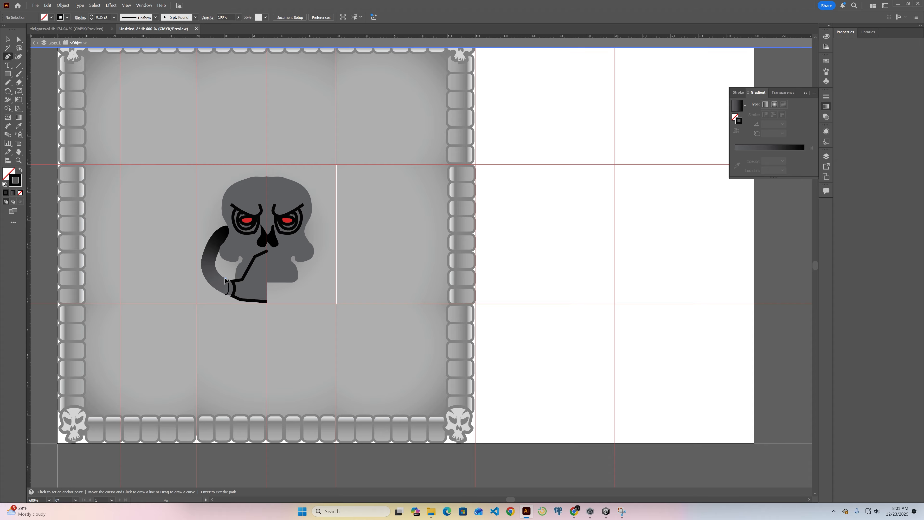
{"action": "left_click", "coordinate": [225, 280]}
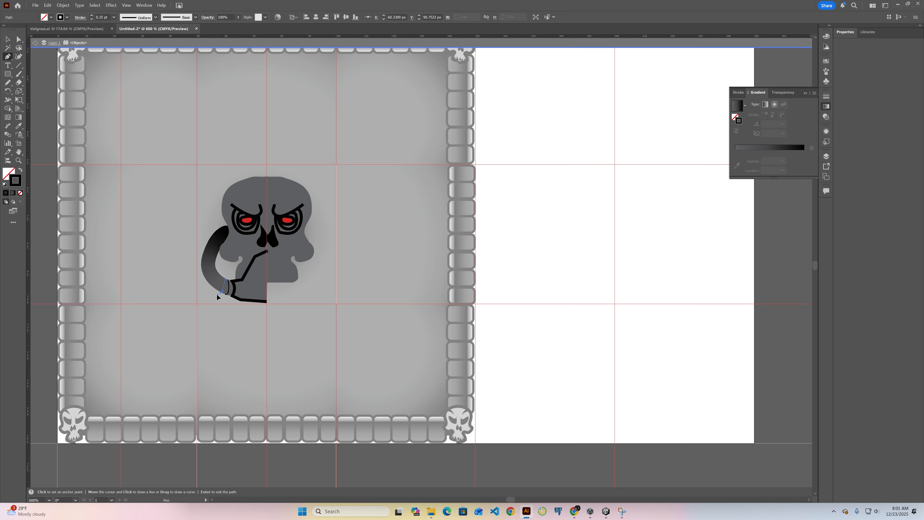
{"action": "left_click_drag", "start_coordinate": [213, 293], "coordinate": [213, 294]}
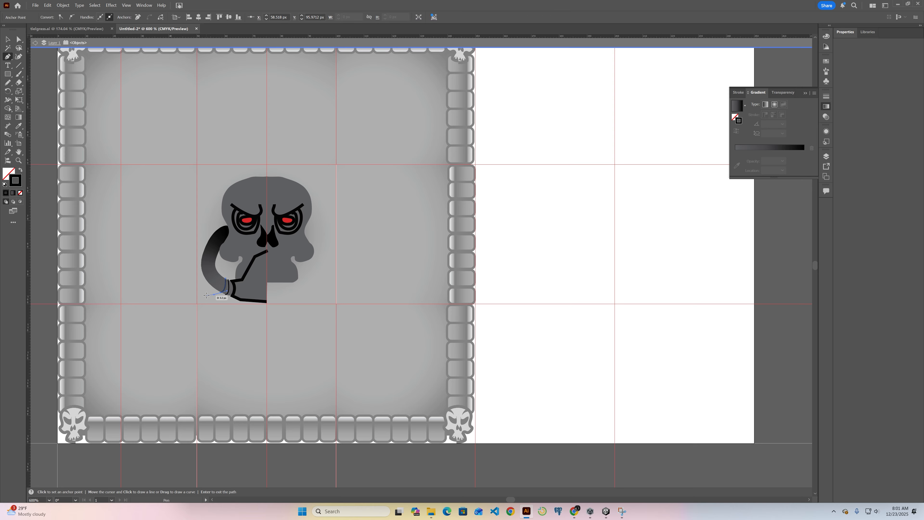
{"action": "key", "text": "Return"}
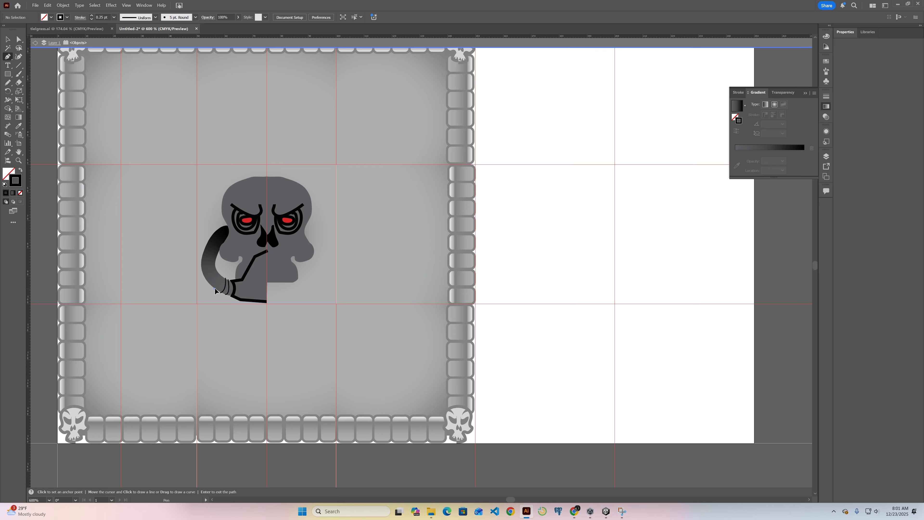
{"action": "left_click", "coordinate": [215, 290]}
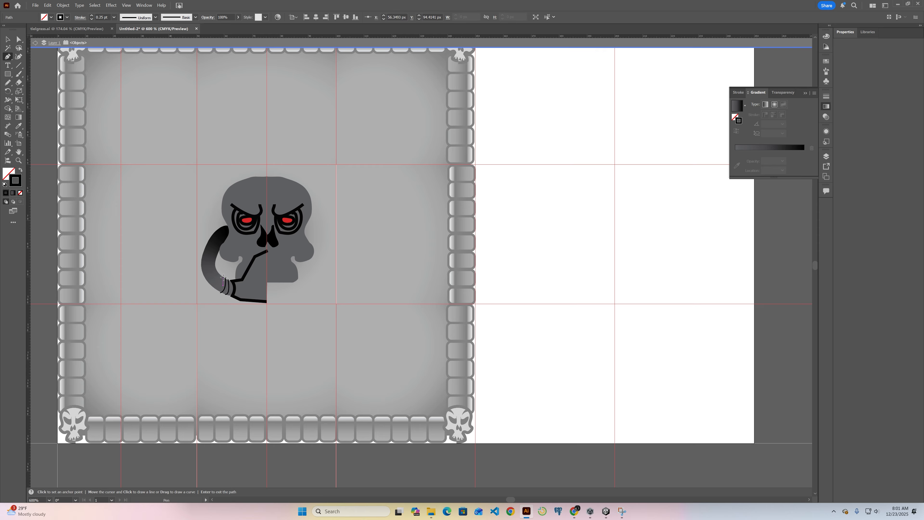
{"action": "key", "text": "Return"}
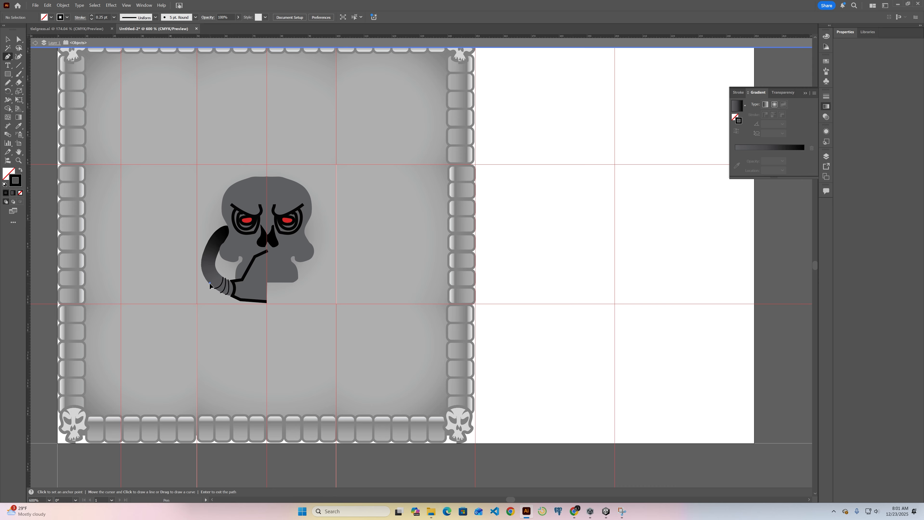
{"action": "left_click", "coordinate": [219, 290]}
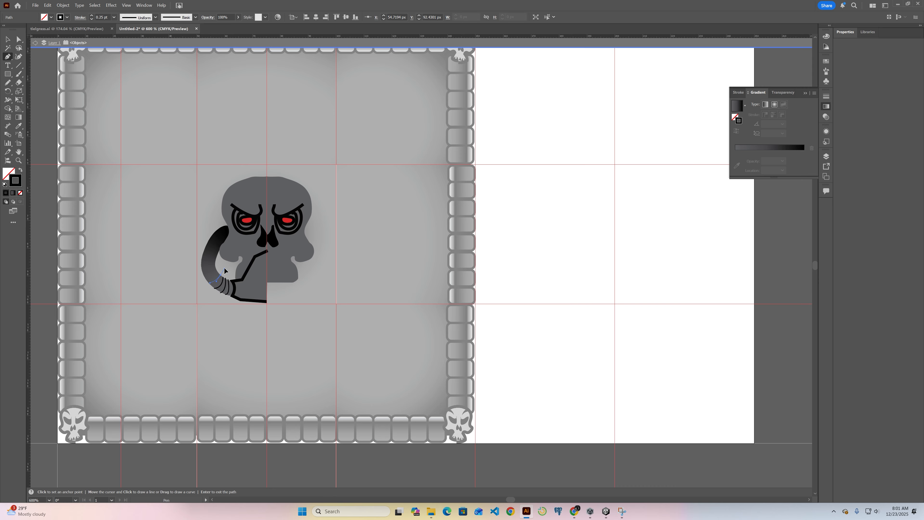
{"action": "key", "text": "Return"}
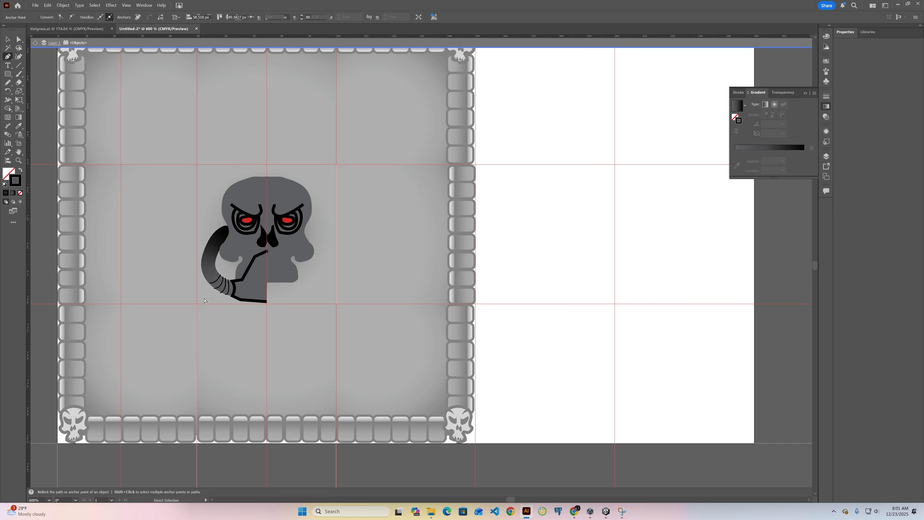
Draw two further curved ridge lines across the horn's lower bend, continuing the even spacing
{"action": "left_click", "coordinate": [206, 278]}
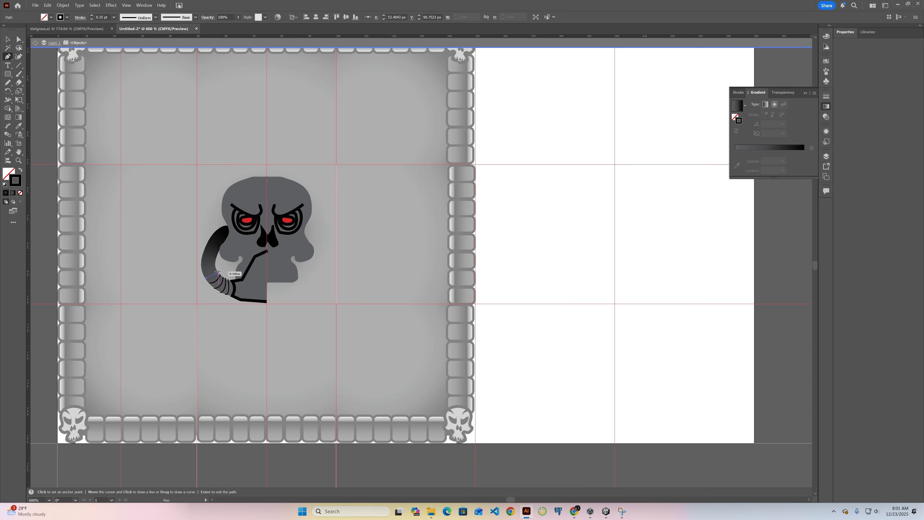
{"action": "left_click", "coordinate": [218, 272]}
{"action": "key", "text": "Return"}
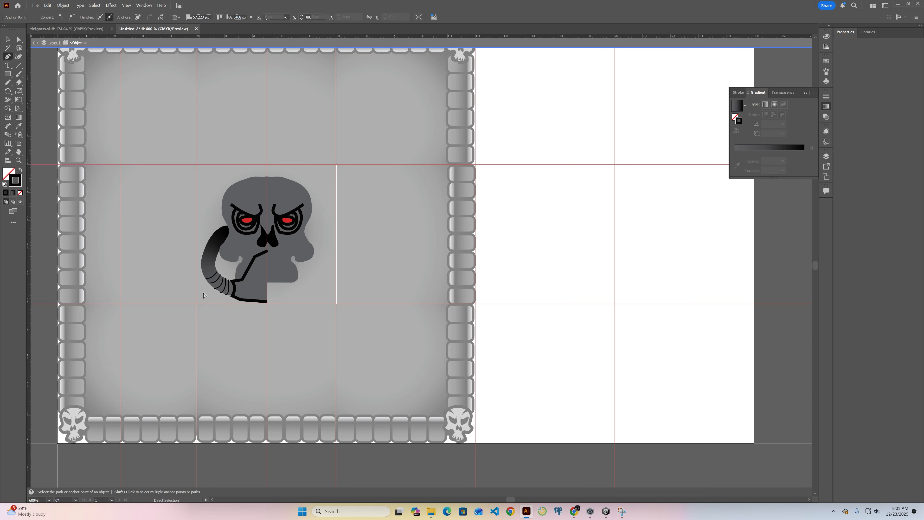
{"action": "left_click", "coordinate": [203, 275]}
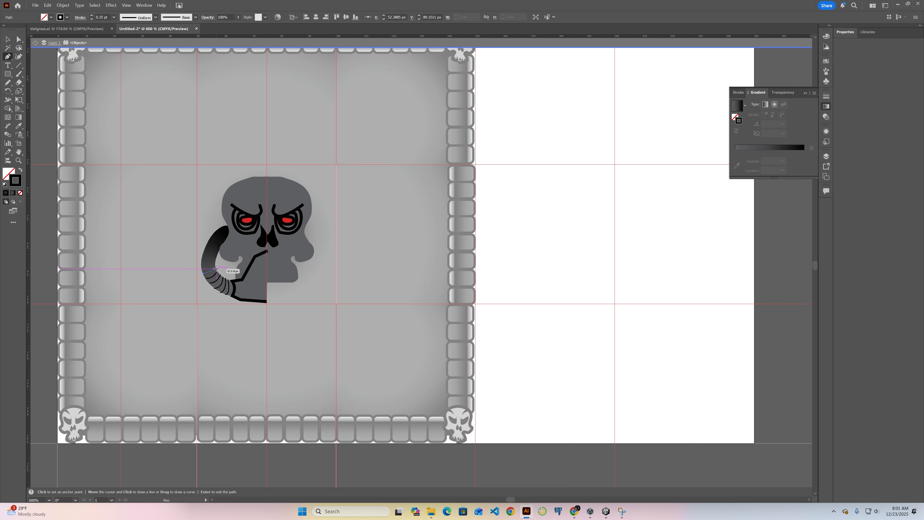
{"action": "left_click_drag", "start_coordinate": [215, 268], "coordinate": [220, 269]}
{"action": "left_click", "coordinate": [221, 263]}
{"action": "left_click", "coordinate": [200, 284], "text": "ctrl"}
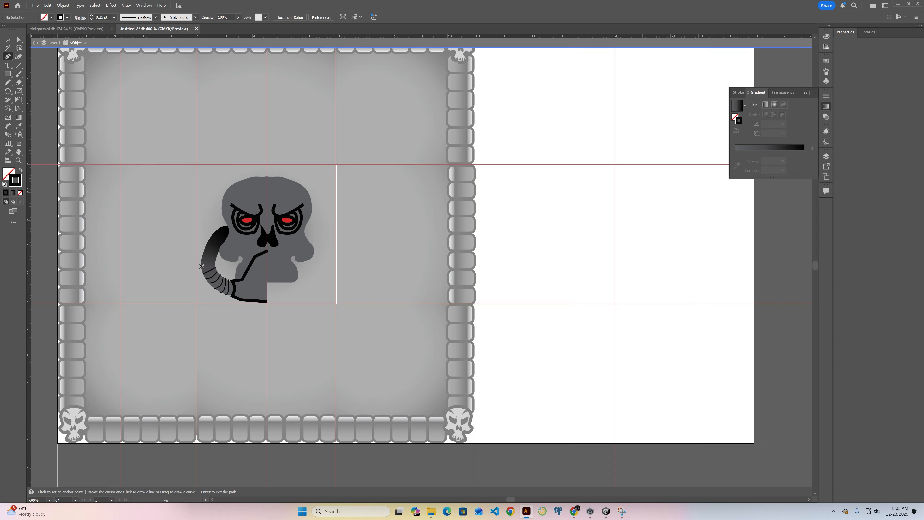
Add two curved ridge lines across the middle of the horn, where it runs nearly vertical
{"action": "left_click", "coordinate": [201, 266]}
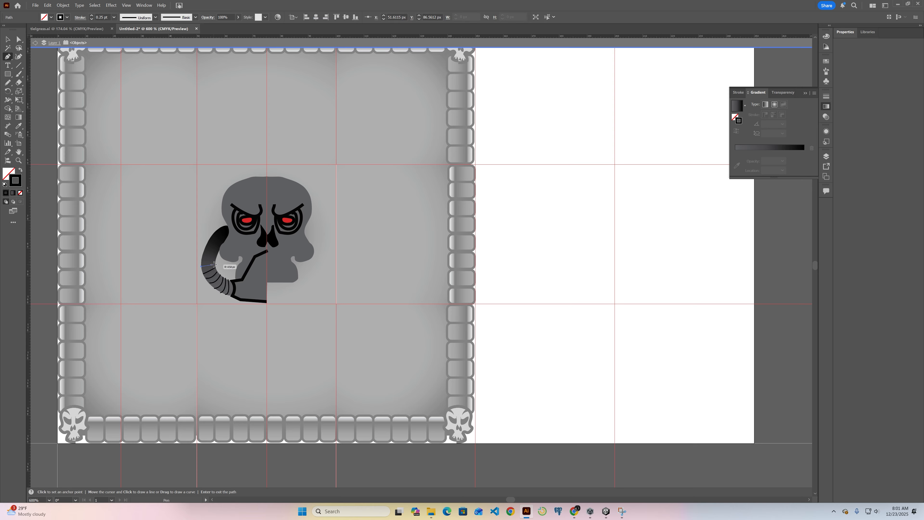
{"action": "left_click_drag", "start_coordinate": [215, 264], "coordinate": [222, 267]}
{"action": "left_click", "coordinate": [225, 267], "text": "ctrl"}
{"action": "left_click", "coordinate": [202, 258]}
{"action": "left_click_drag", "start_coordinate": [224, 265], "coordinate": [225, 264]}
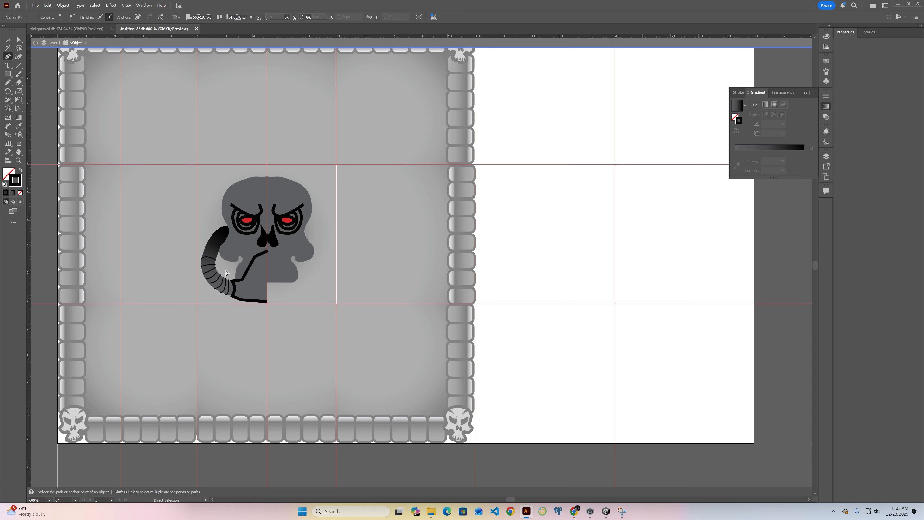
{"action": "left_click", "coordinate": [227, 266], "text": "ctrl"}
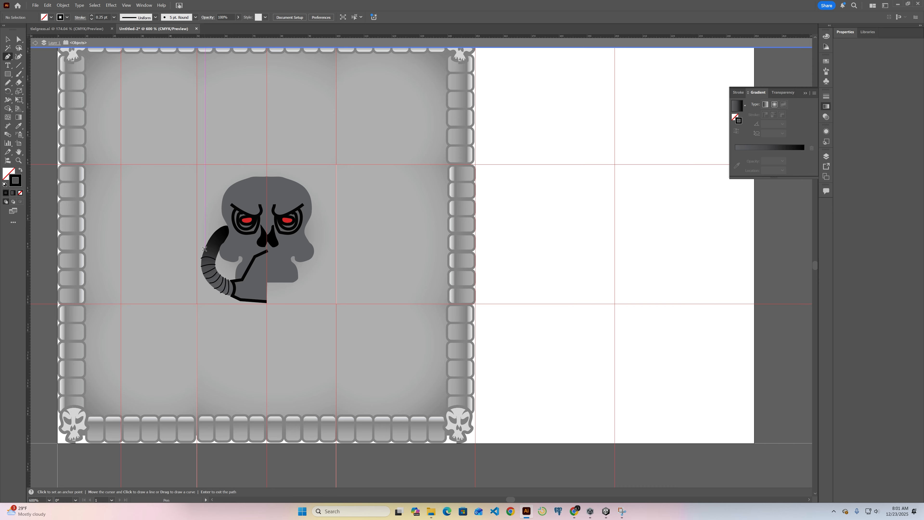
Add the last two curved ridge lines across the dark upper part of the horn, near its tip
{"action": "left_click", "coordinate": [205, 248]}
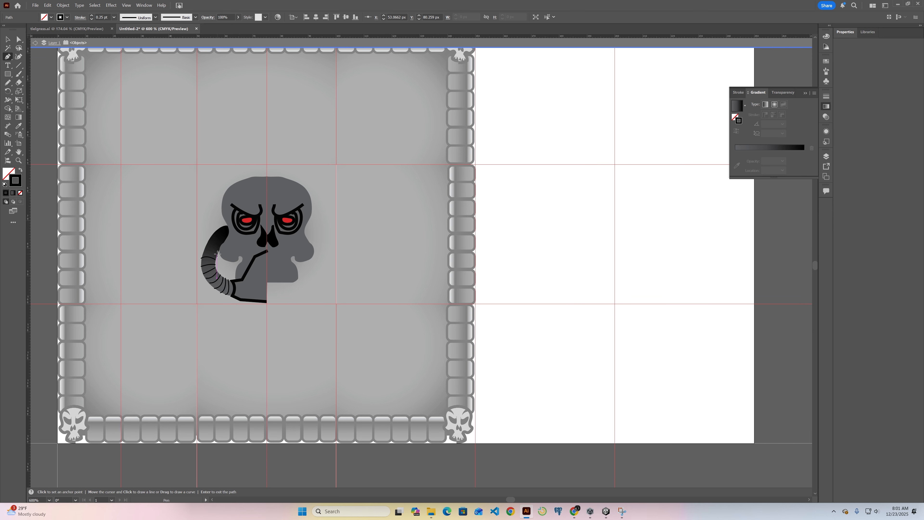
{"action": "left_click_drag", "start_coordinate": [223, 262], "coordinate": [224, 263]}
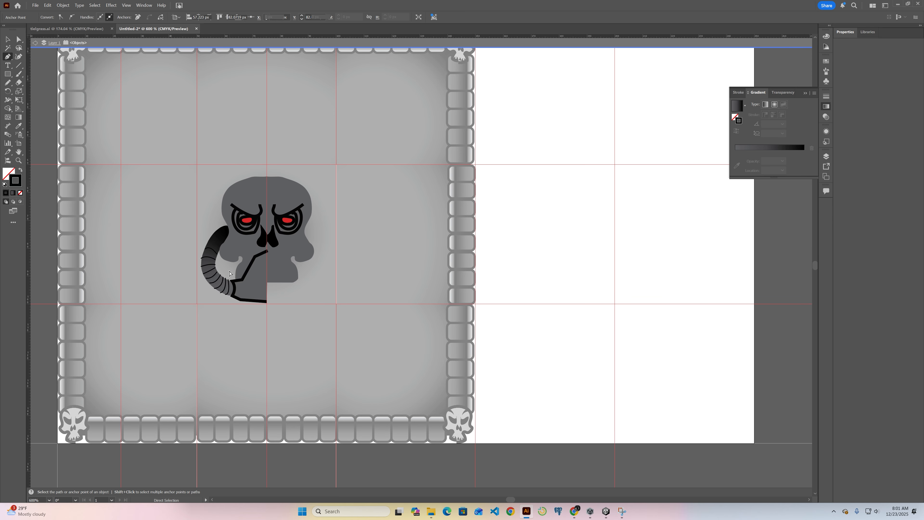
{"action": "left_click", "coordinate": [227, 265], "text": "ctrl"}
{"action": "left_click", "coordinate": [210, 239]}
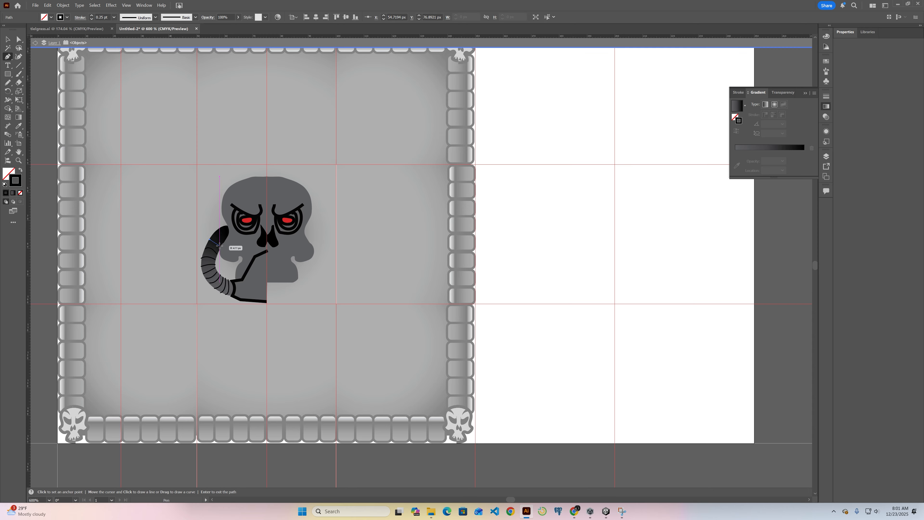
{"action": "left_click_drag", "start_coordinate": [224, 256], "coordinate": [224, 255]}
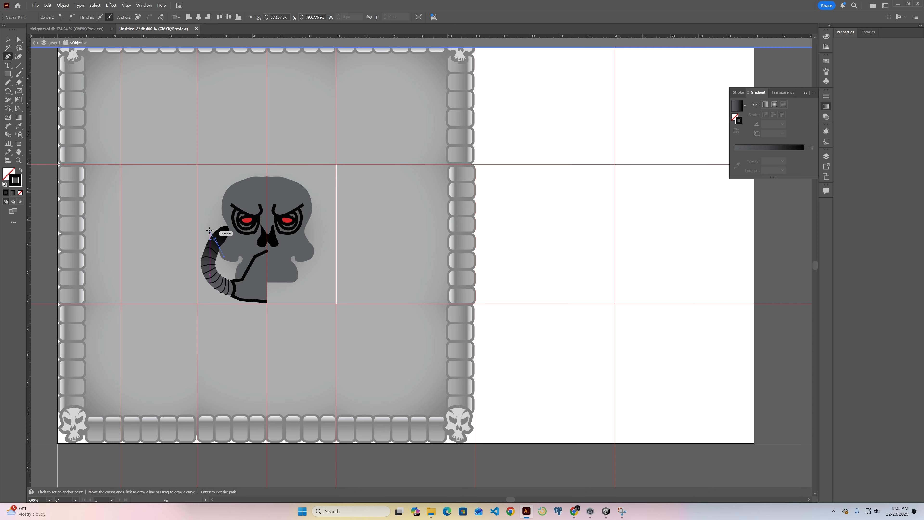
{"action": "key", "text": "Return"}
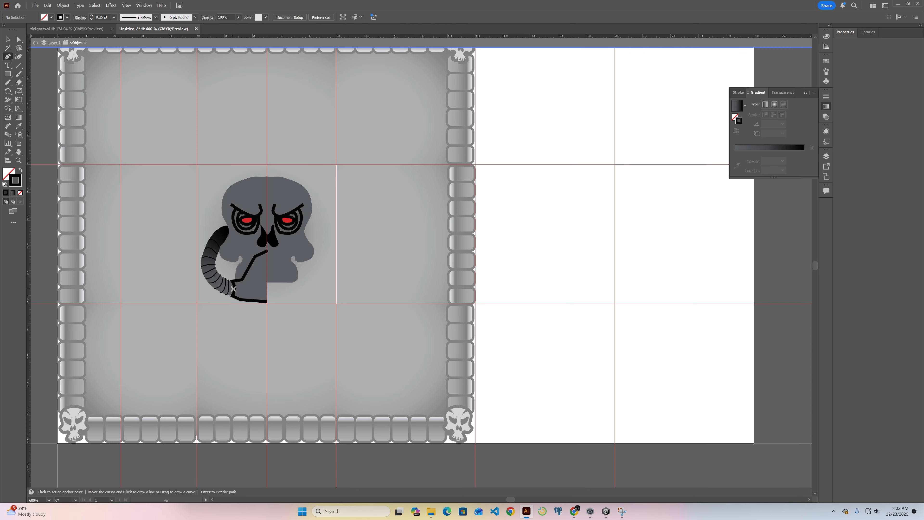
Move both end anchors of the second ridge line from the jaw so they meet the horn's inner and outer edges
{"action": "left_click", "coordinate": [20, 39]}
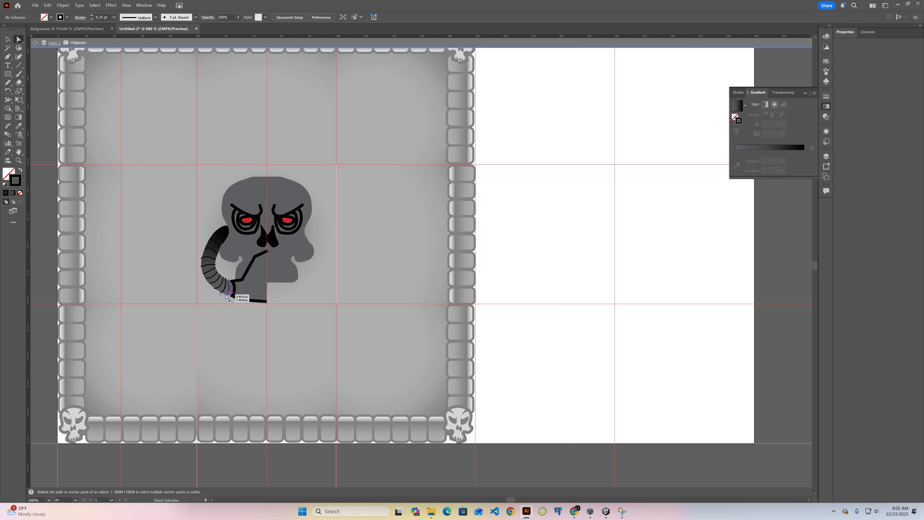
{"action": "mouse_move", "coordinate": [226, 296]}
{"action": "left_mouse_down"}
{"action": "mouse_move", "coordinate": [215, 287]}
{"action": "mouse_move", "coordinate": [224, 293]}
{"action": "left_mouse_up"}
{"action": "scroll", "coordinate": [223, 282], "scroll_direction": "up", "scroll_amount": 1}
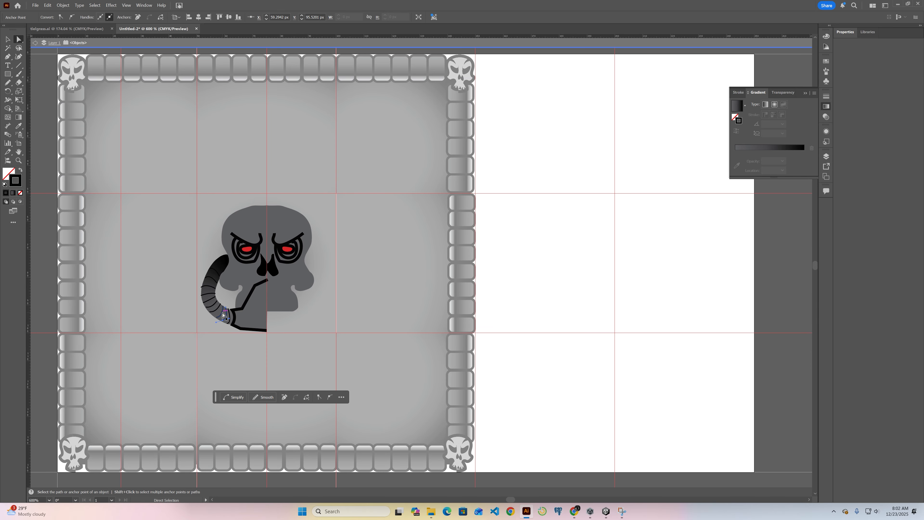
{"action": "key", "text": "ctrl+equal"}
{"action": "key", "text": "ctrl+equal"}
{"action": "key", "text": "ctrl+equal"}
{"action": "key", "text": "ctrl+equal"}
{"action": "key", "text": "ctrl+equal"}
{"action": "key", "text": "ctrl+equal"}
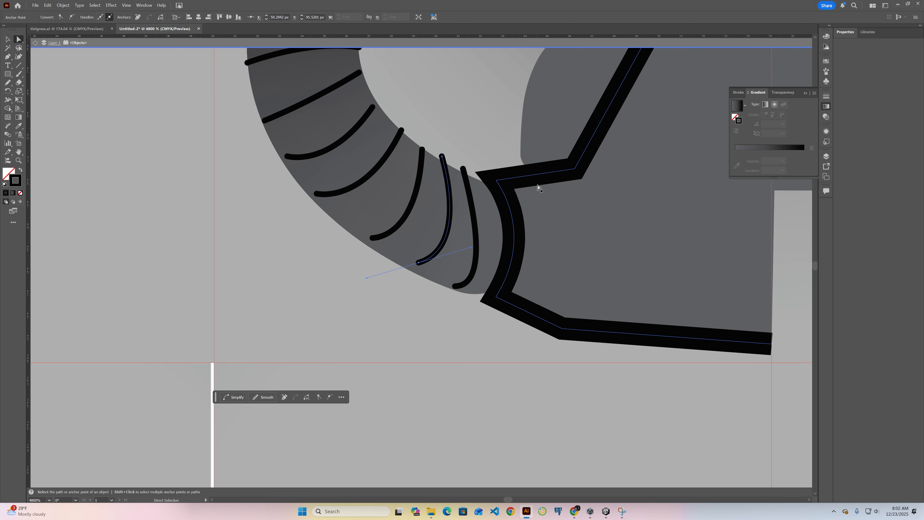
{"action": "left_click_drag", "start_coordinate": [443, 157], "coordinate": [444, 166]}
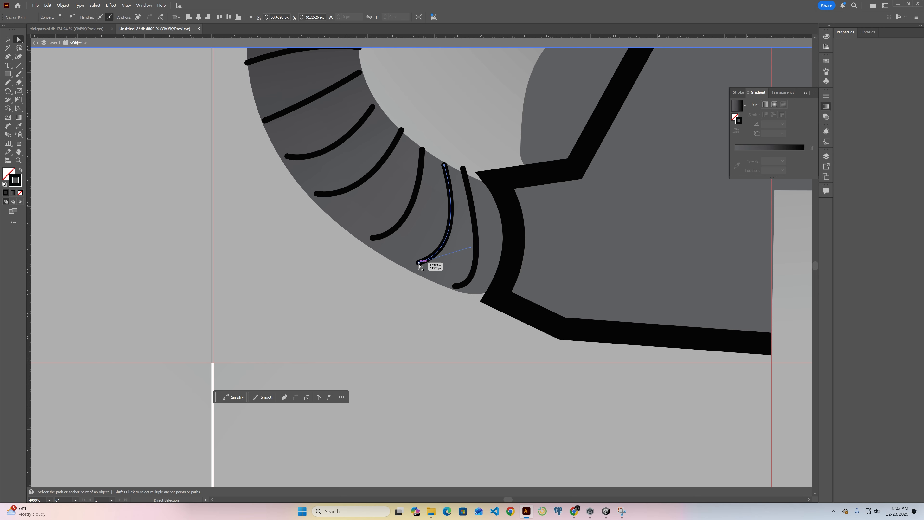
{"action": "left_click_drag", "start_coordinate": [417, 265], "coordinate": [409, 268]}
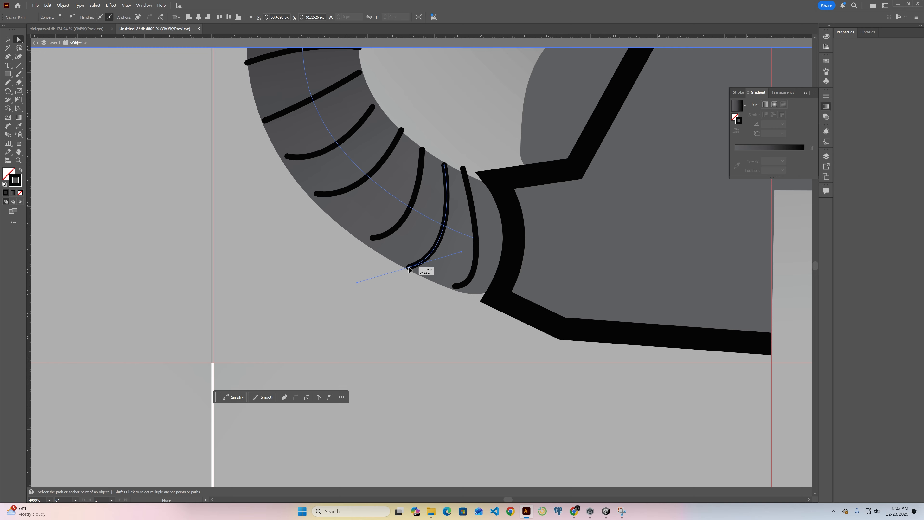
Move both end anchors of the ridge line nearest the jaw so they meet the horn's inner and outer edges
{"action": "left_click", "coordinate": [454, 287]}
{"action": "left_click_drag", "start_coordinate": [454, 287], "coordinate": [453, 286]}
{"action": "left_click", "coordinate": [464, 169]}
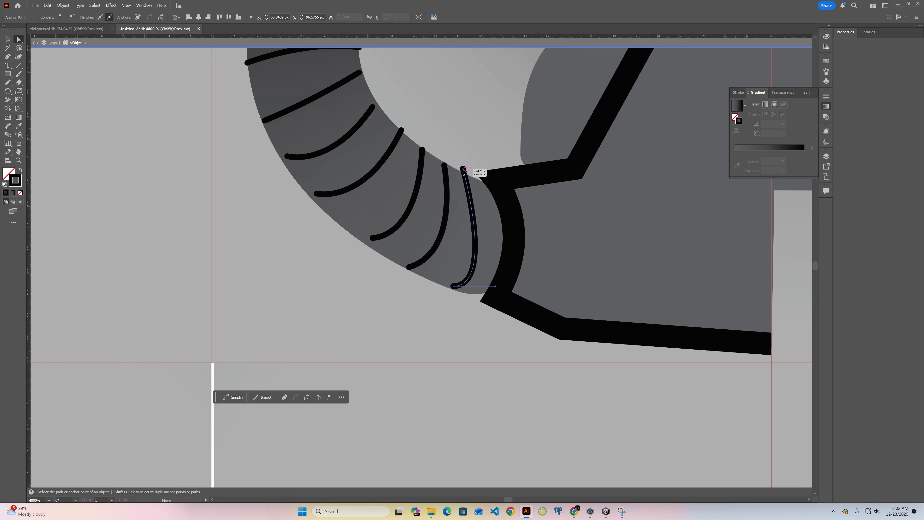
{"action": "left_click_drag", "start_coordinate": [463, 168], "coordinate": [466, 175]}
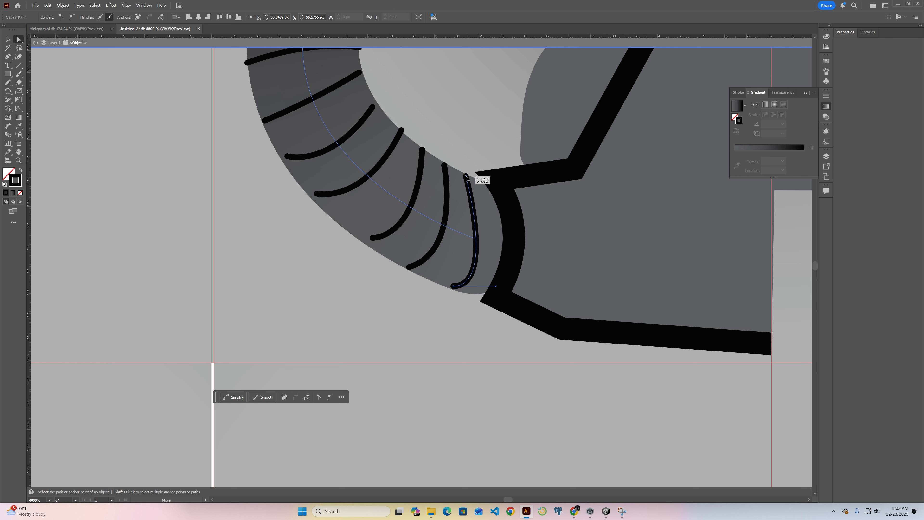
Adjust the end anchors of the third, fourth and fifth ridge lines from the jaw so they reach the horn's inner and outer edges
{"action": "left_click", "coordinate": [422, 149]}
{"action": "left_click_drag", "start_coordinate": [422, 149], "coordinate": [422, 151]}
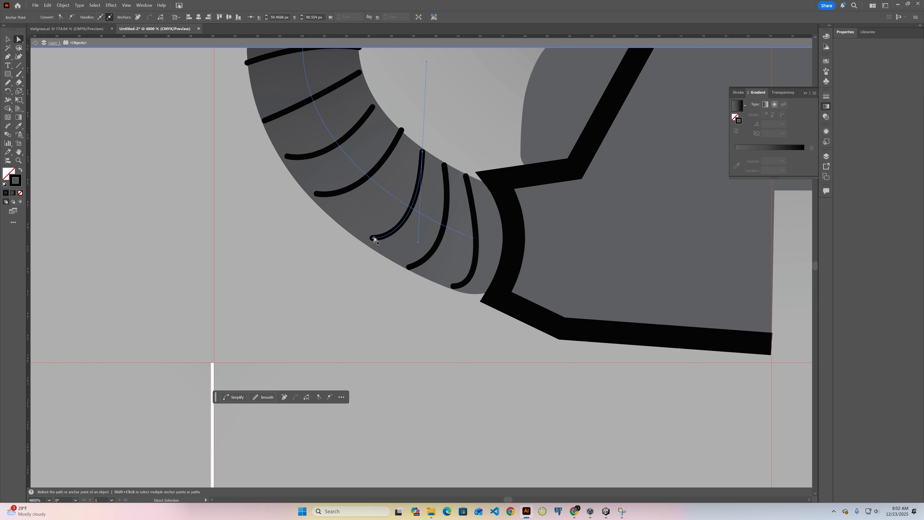
{"action": "left_click_drag", "start_coordinate": [372, 238], "coordinate": [366, 243]}
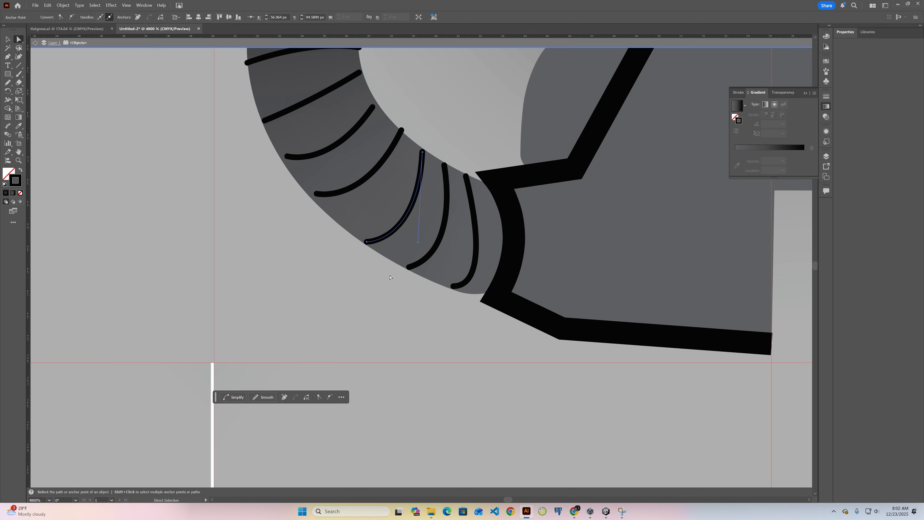
{"action": "left_click_drag", "start_coordinate": [313, 194], "coordinate": [321, 206]}
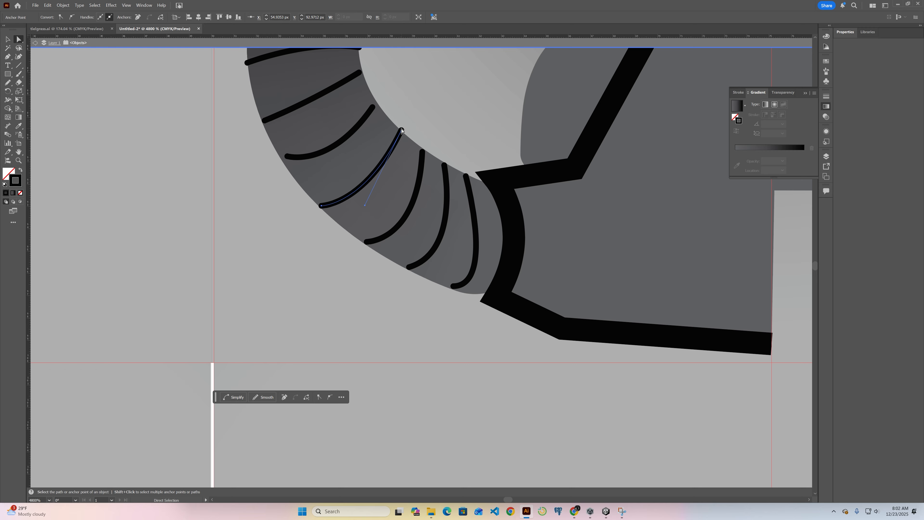
{"action": "left_click_drag", "start_coordinate": [401, 130], "coordinate": [376, 106]}
{"action": "left_click_drag", "start_coordinate": [288, 156], "coordinate": [291, 172]}
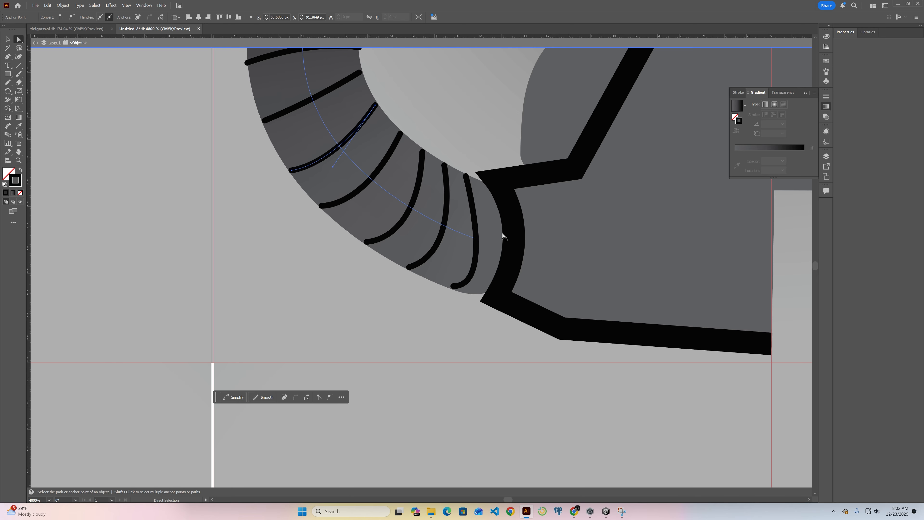
Draw an open curved path along the horn with the Pen tool, from its dark upper part down to the jaw, and select it
{"action": "key", "text": "ctrl"}
{"action": "key", "text": "ctrl+minus"}
{"action": "key", "text": "ctrl+minus"}
{"action": "key", "text": "ctrl+minus"}
{"action": "key", "text": "ctrl+minus"}
{"action": "key", "text": "ctrl+minus"}
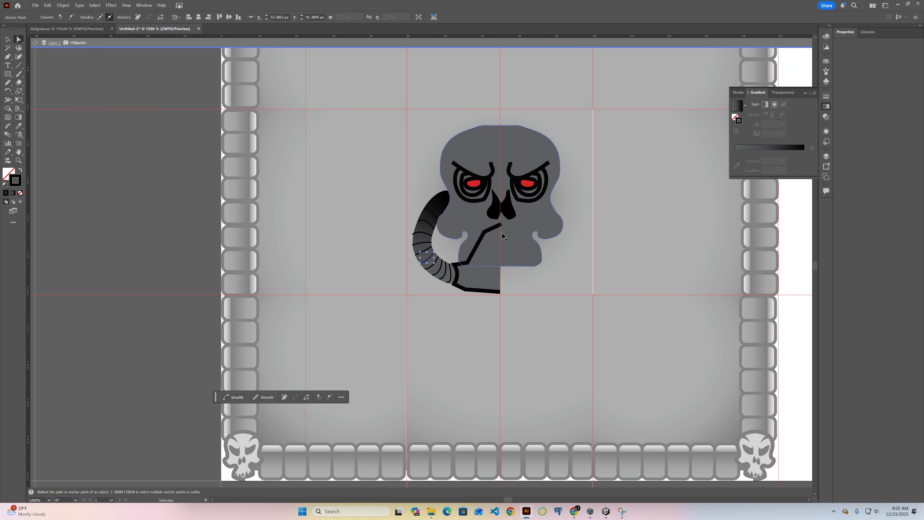
{"action": "key", "text": "ctrl+0"}
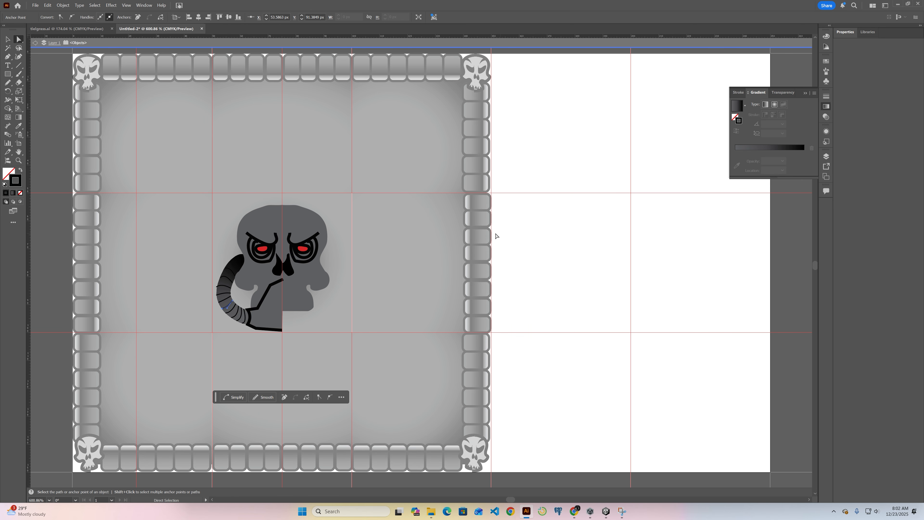
{"action": "left_click", "coordinate": [390, 283]}
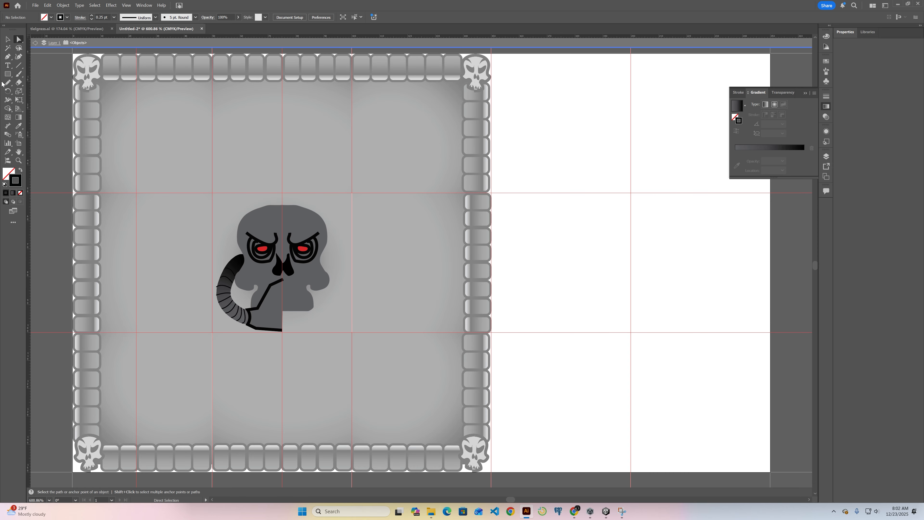
{"action": "left_click", "coordinate": [7, 39]}
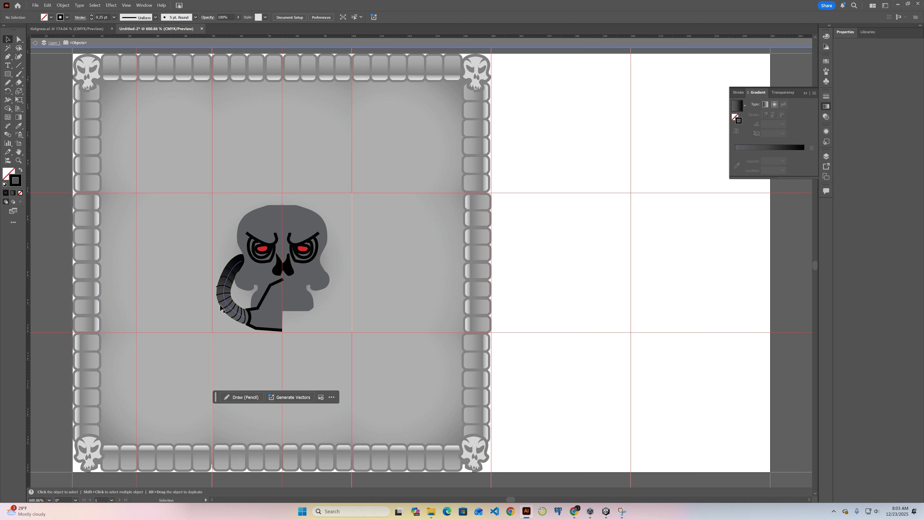
{"action": "key", "text": "p"}
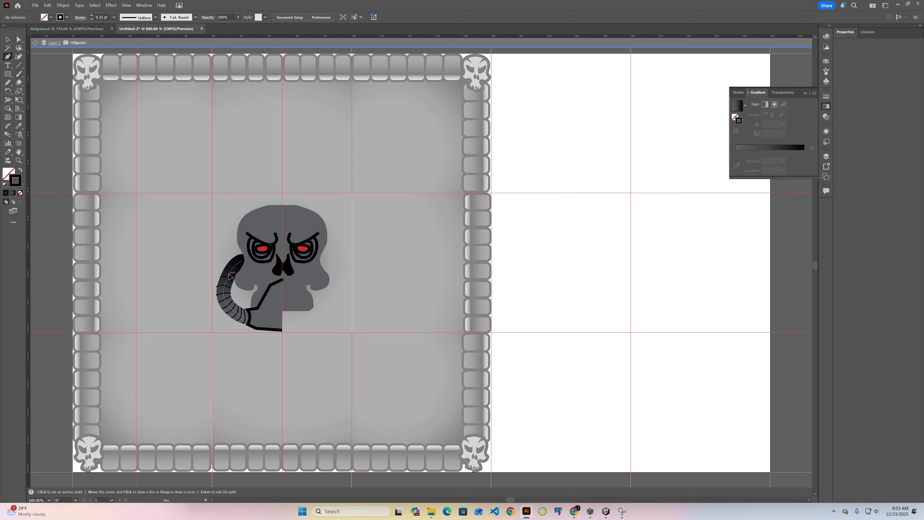
{"action": "left_click", "coordinate": [228, 276]}
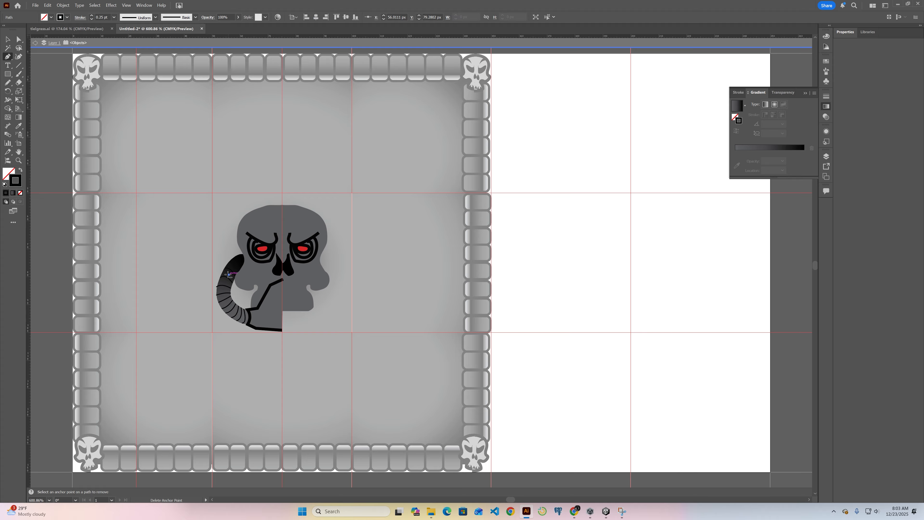
{"action": "left_click", "coordinate": [245, 317]}
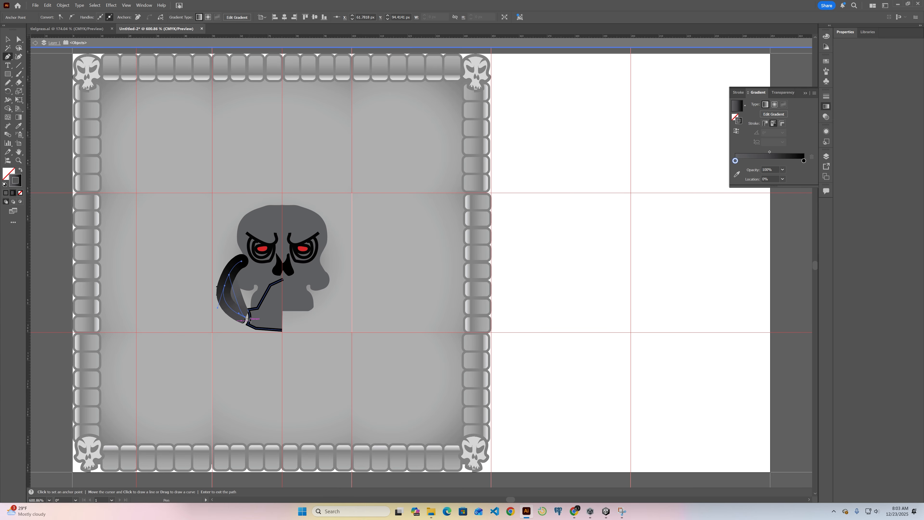
{"action": "key", "text": "ctrl+z"}
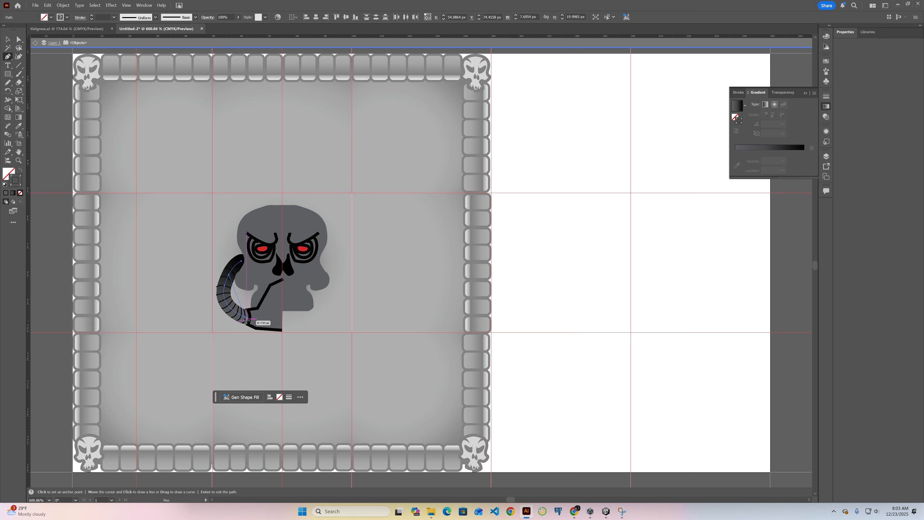
{"action": "left_click_drag", "start_coordinate": [247, 320], "coordinate": [285, 337]}
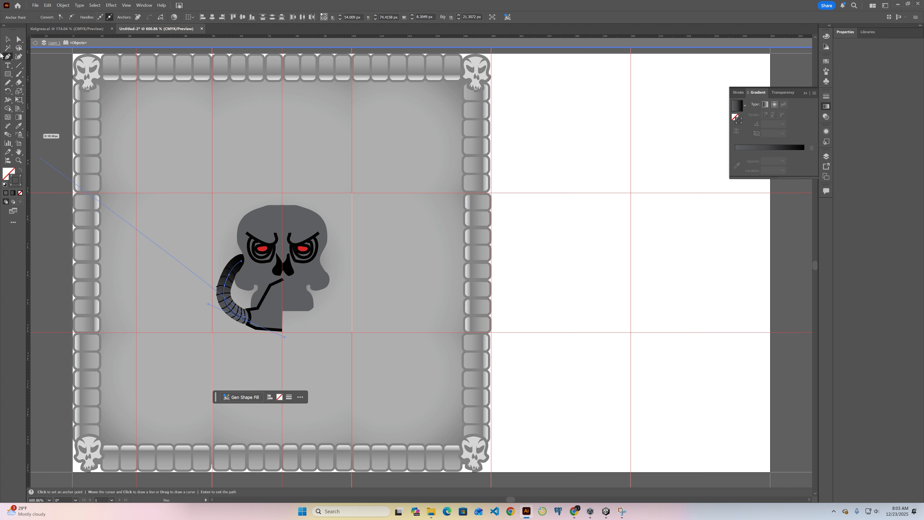
{"action": "left_click", "coordinate": [7, 39]}
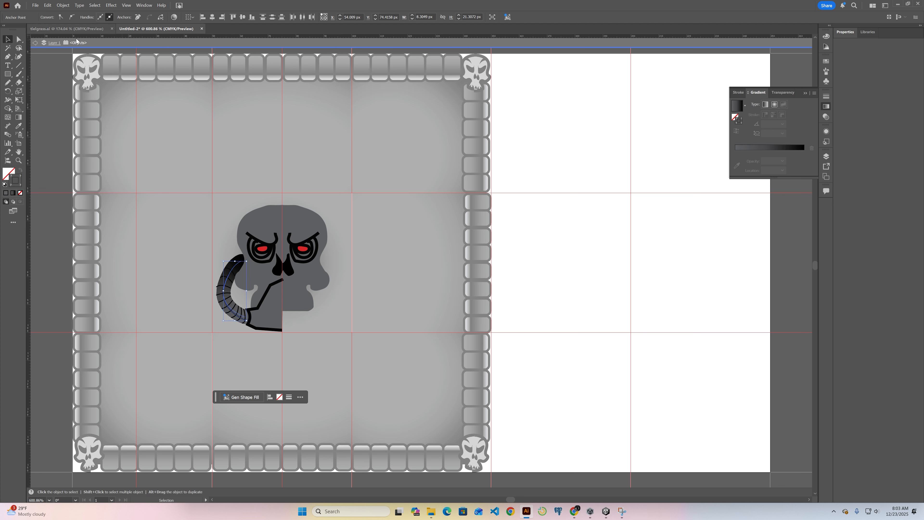
{"action": "left_click", "coordinate": [234, 339]}
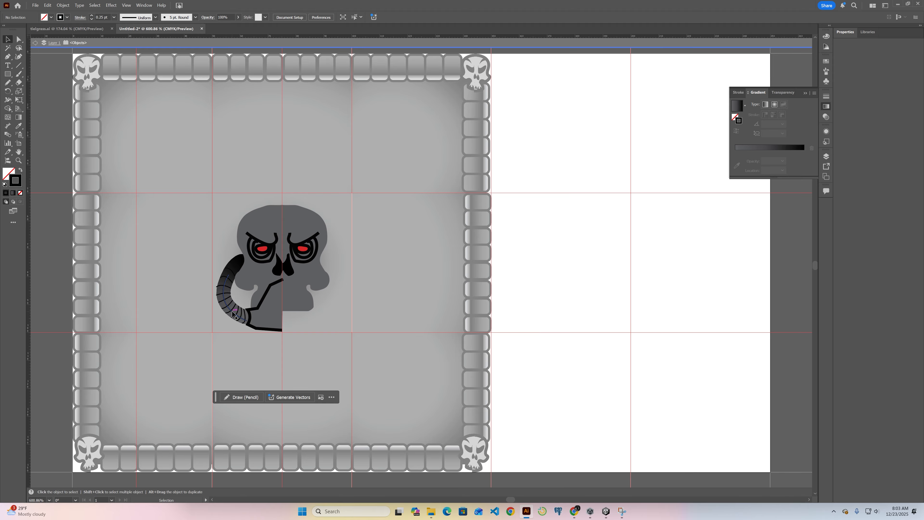
{"action": "left_click", "coordinate": [232, 311]}
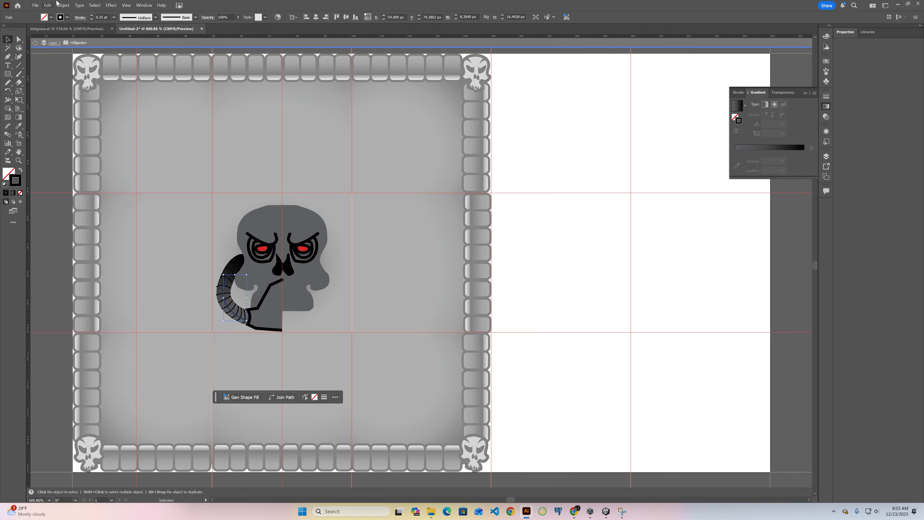
Set the new horn curve's stroke weight to 4 pt with a round cap
{"action": "left_click", "coordinate": [91, 16]}
{"action": "left_click", "coordinate": [91, 16]}
{"action": "left_click", "coordinate": [91, 16]}
{"action": "left_click", "coordinate": [91, 17]}
{"action": "left_click", "coordinate": [91, 16]}
{"action": "left_click", "coordinate": [91, 16]}
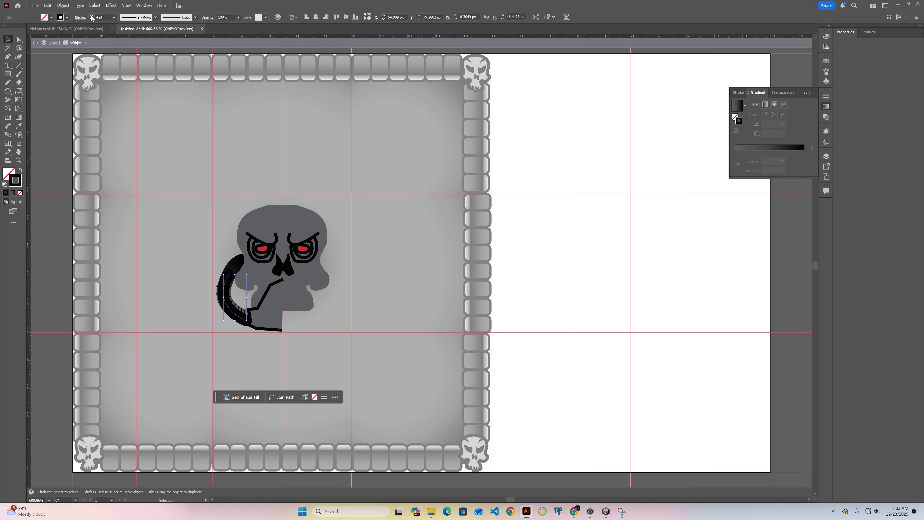
{"action": "left_click", "coordinate": [81, 17]}
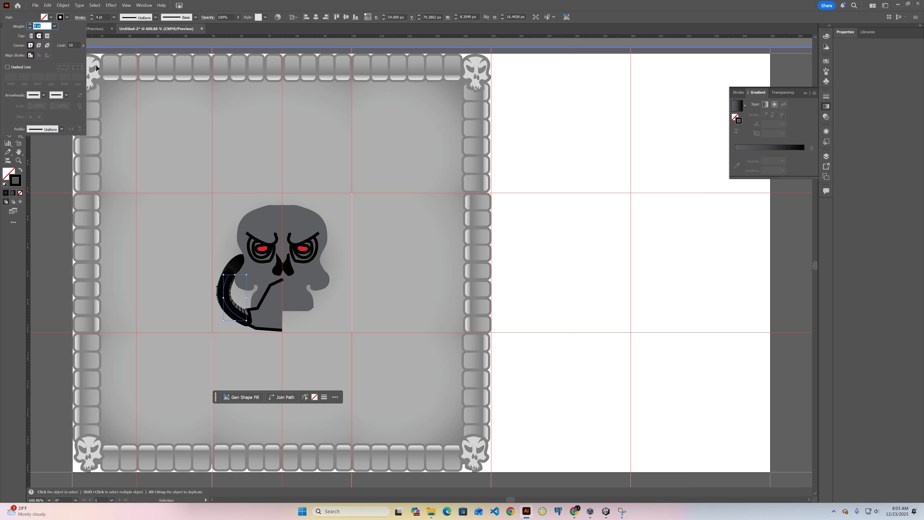
{"action": "left_click", "coordinate": [39, 37]}
{"action": "left_click", "coordinate": [15, 178]}
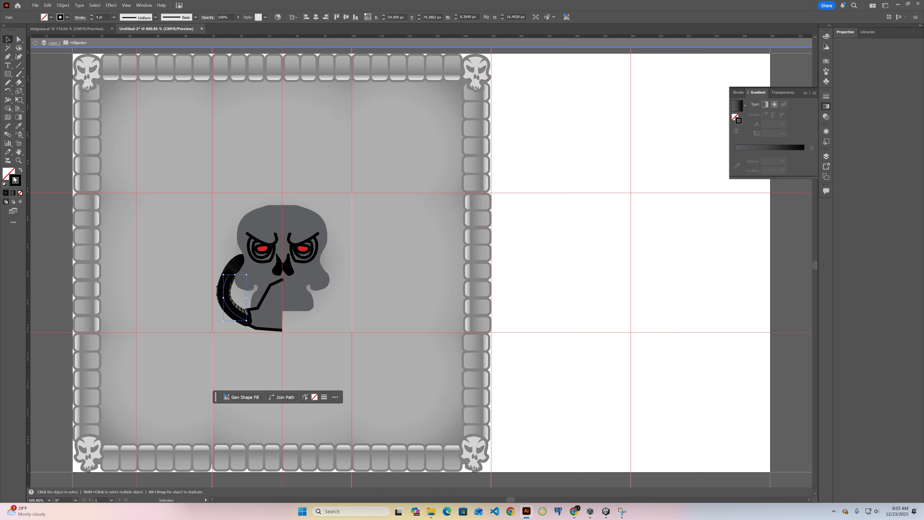
Change the horn curve's black stroke to white (#FFFFFF), leaving the path without a fill
{"action": "left_click", "coordinate": [20, 170]}
{"action": "double_click", "coordinate": [5, 179]}
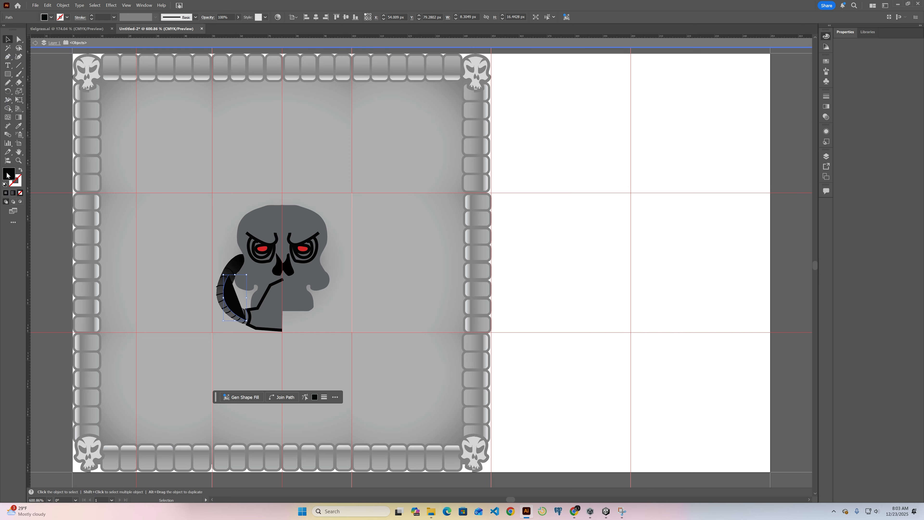
{"action": "left_click", "coordinate": [367, 204]}
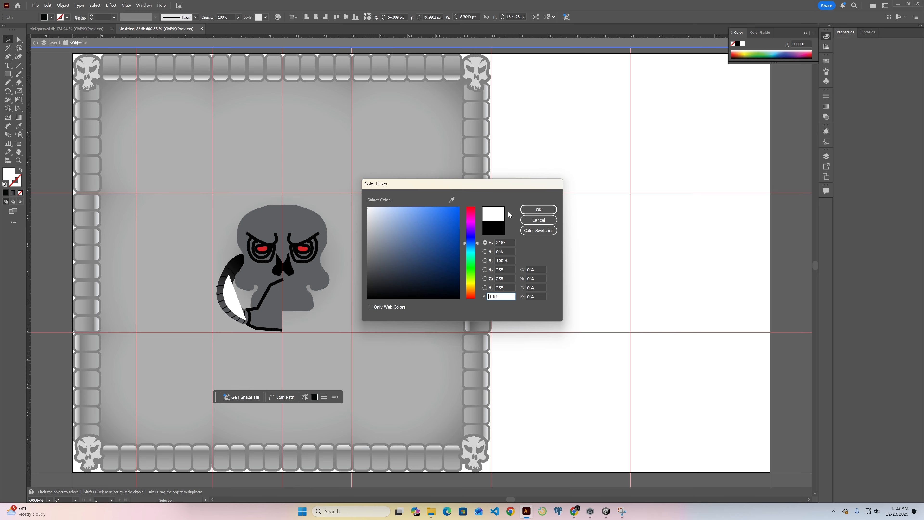
{"action": "left_click", "coordinate": [538, 210]}
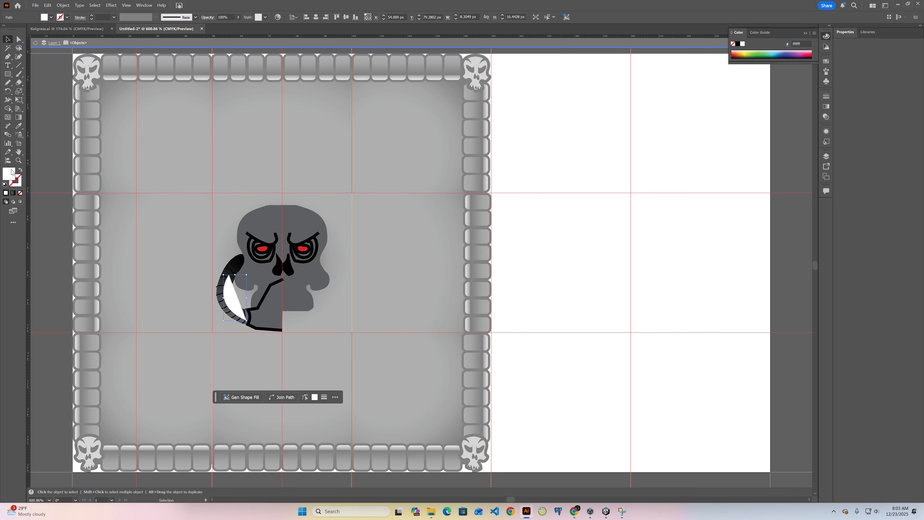
{"action": "left_click", "coordinate": [20, 170]}
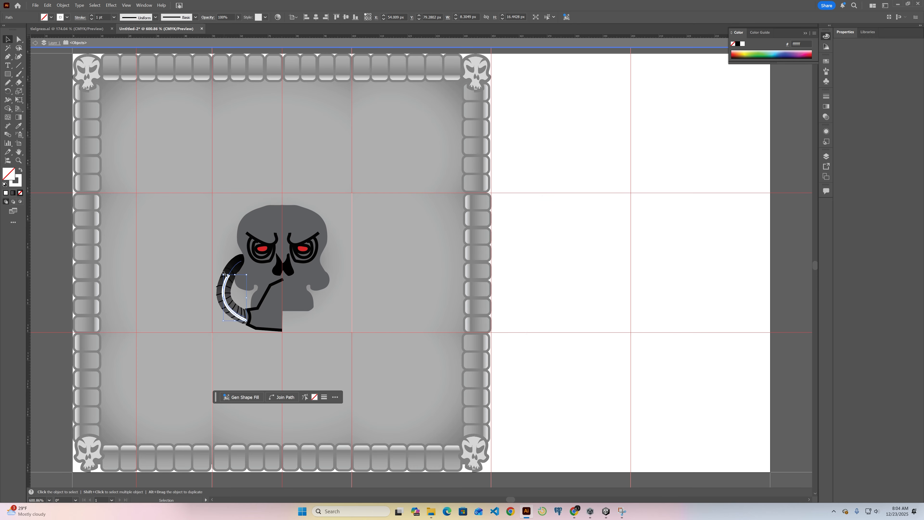
Give the white horn curve a round cap and a stroke weight of 3 pt
{"action": "left_click", "coordinate": [80, 17]}
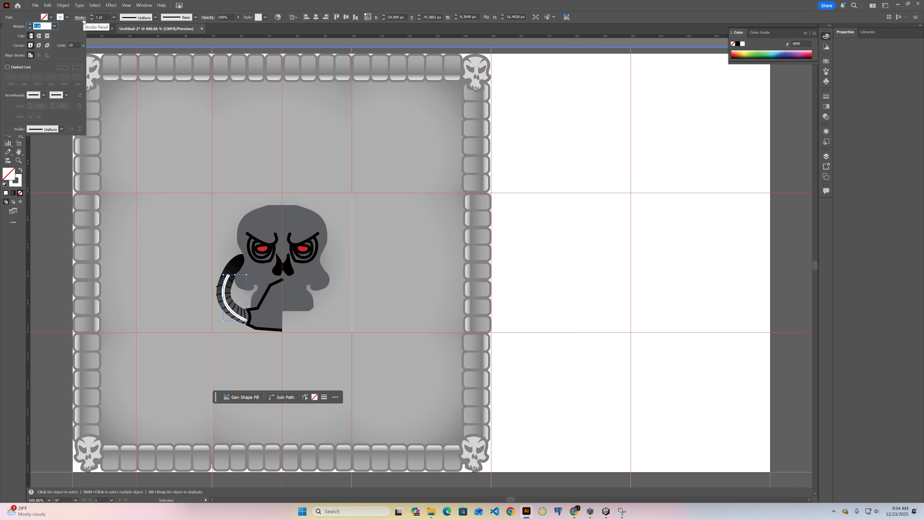
{"action": "left_click", "coordinate": [39, 37]}
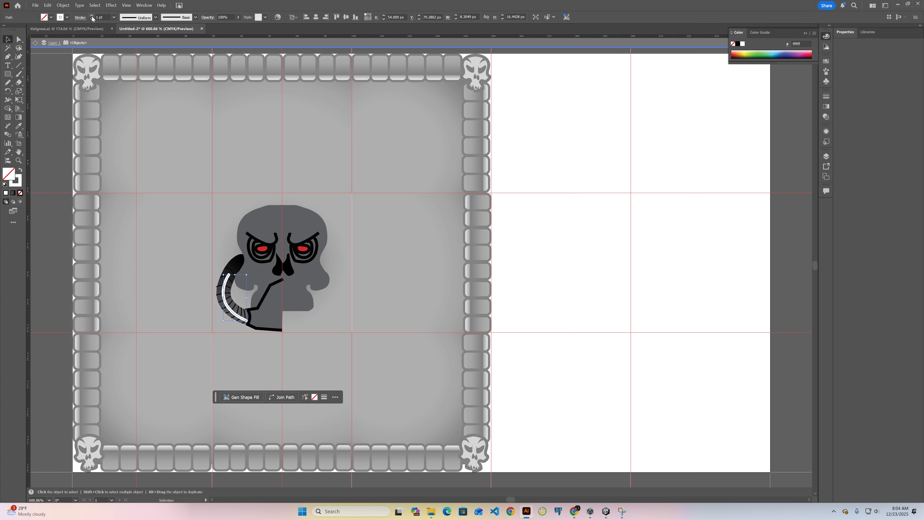
{"action": "left_click", "coordinate": [92, 16]}
{"action": "left_click", "coordinate": [92, 16]}
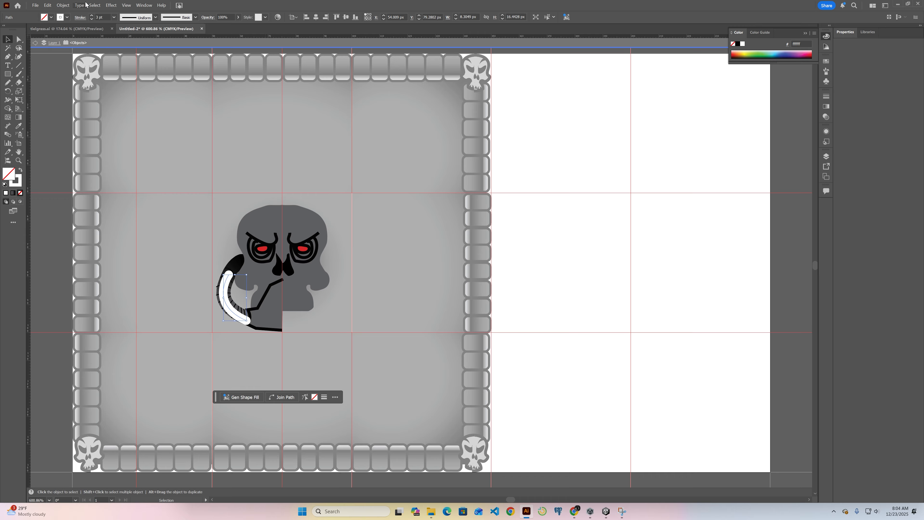
Lower the opacity of the white curve's stroke to 34% in its appearance settings
{"action": "left_click", "coordinate": [143, 6]}
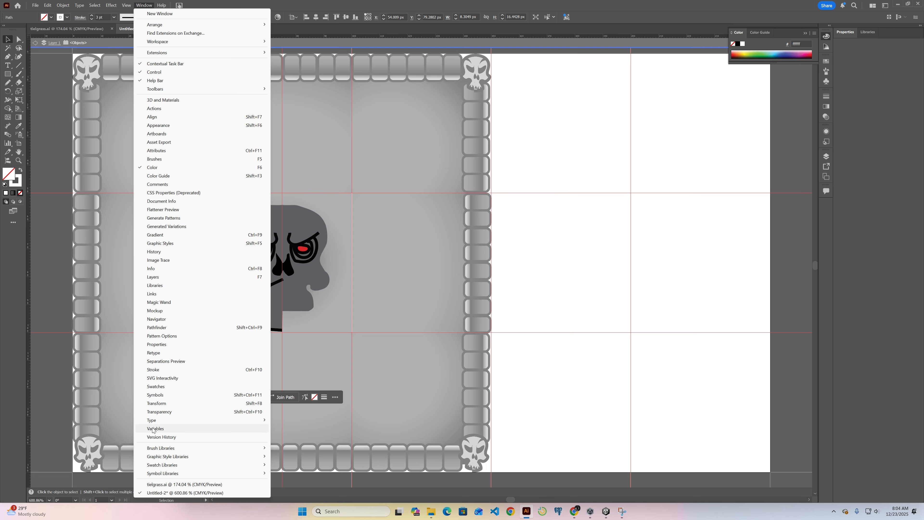
{"action": "left_click", "coordinate": [160, 125]}
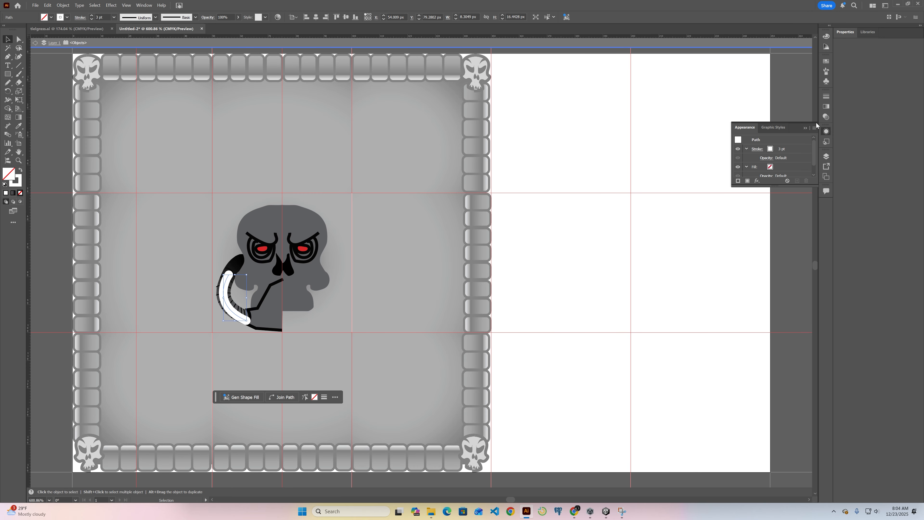
{"action": "left_click", "coordinate": [766, 160]}
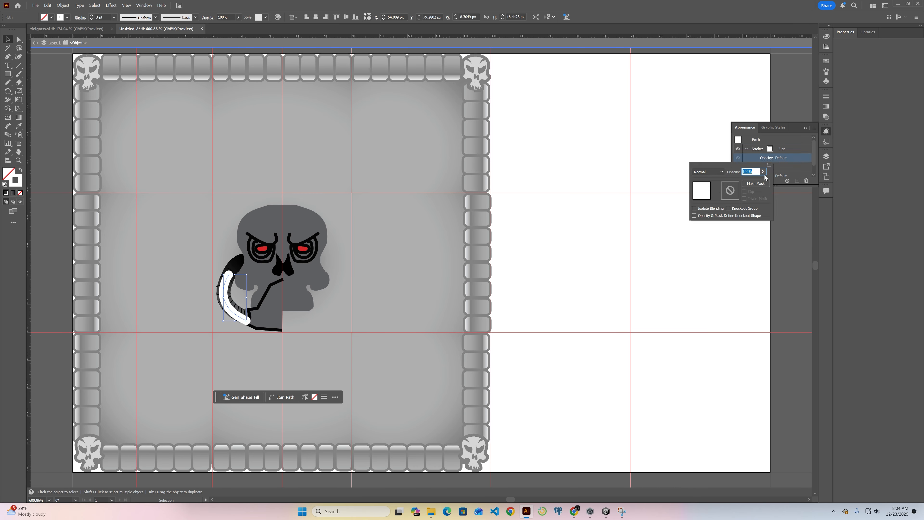
{"action": "left_click", "coordinate": [763, 171]}
{"action": "mouse_move", "coordinate": [763, 179]}
{"action": "left_mouse_down"}
{"action": "mouse_move", "coordinate": [735, 184]}
{"action": "mouse_move", "coordinate": [746, 185]}
{"action": "left_mouse_up"}
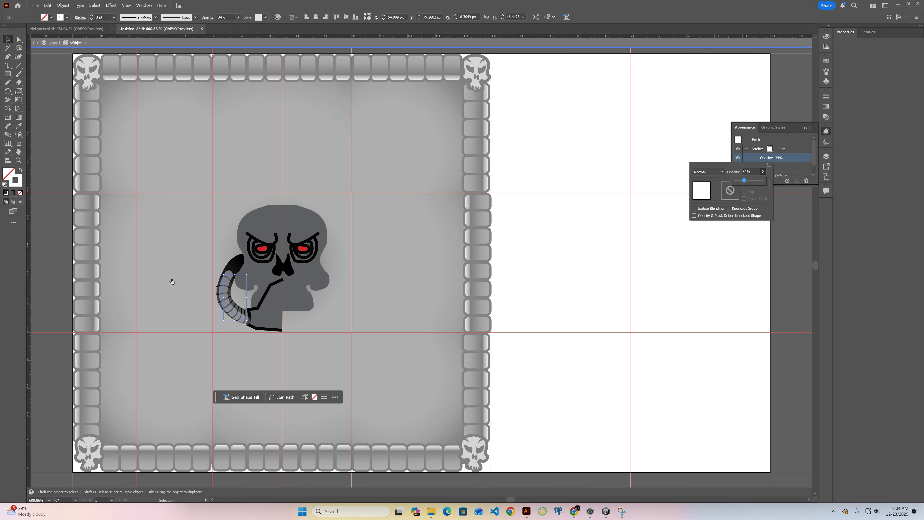
{"action": "left_click", "coordinate": [207, 293]}
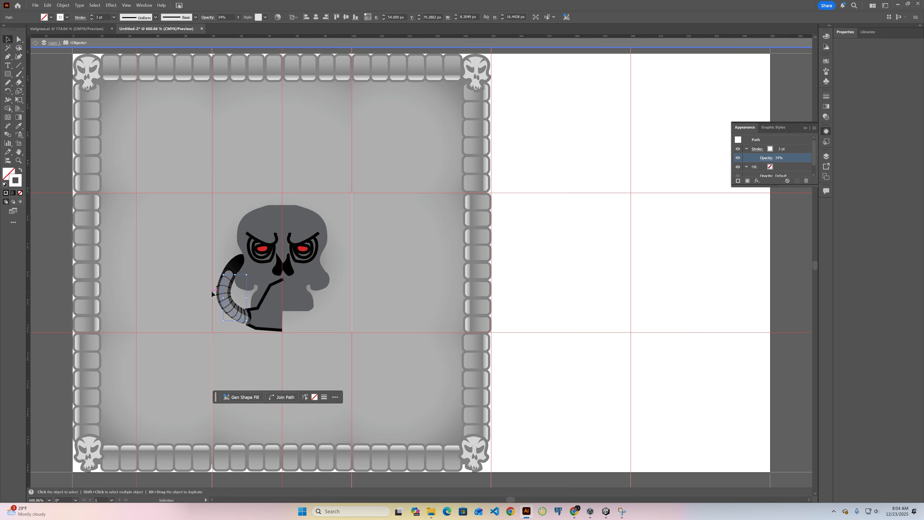
Try to delete an anchor point midway along the semi-transparent white horn curve with the Delete Anchor Point tool
{"action": "key", "text": "minus"}
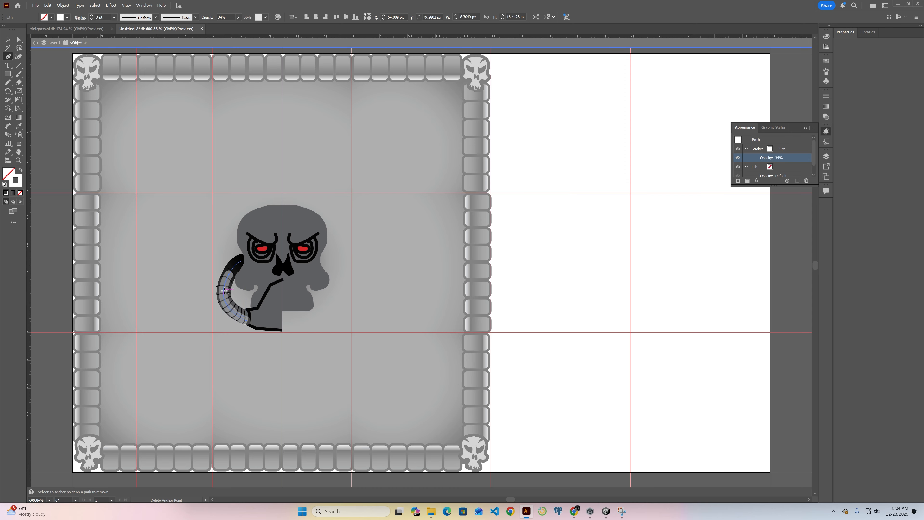
{"action": "left_click", "coordinate": [224, 291]}
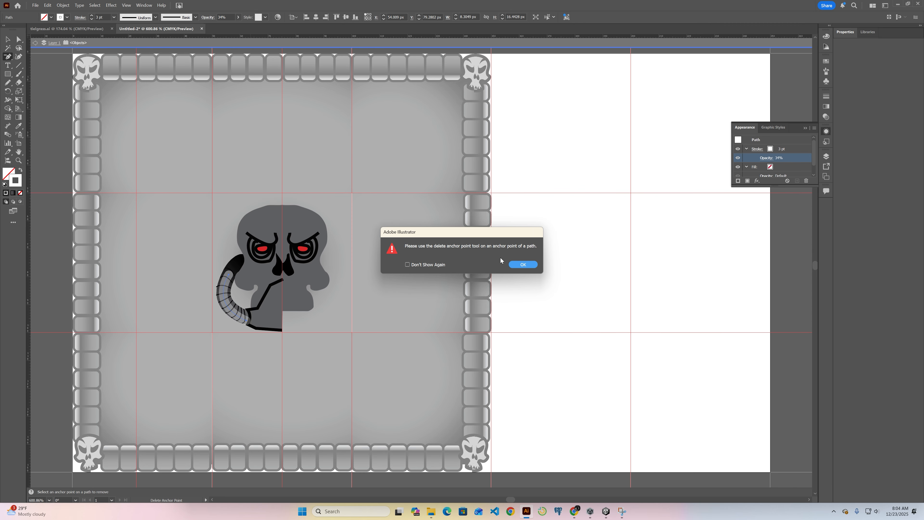
{"action": "left_click", "coordinate": [522, 264]}
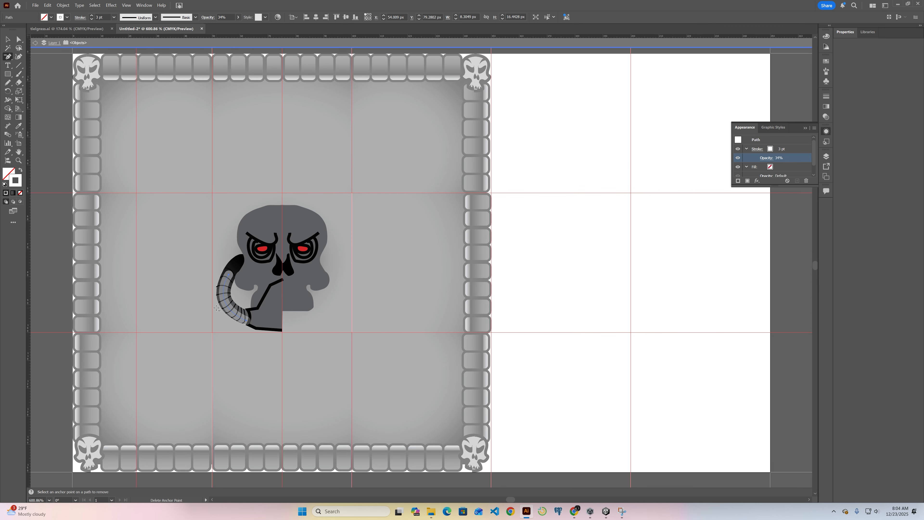
{"action": "left_click", "coordinate": [224, 292]}
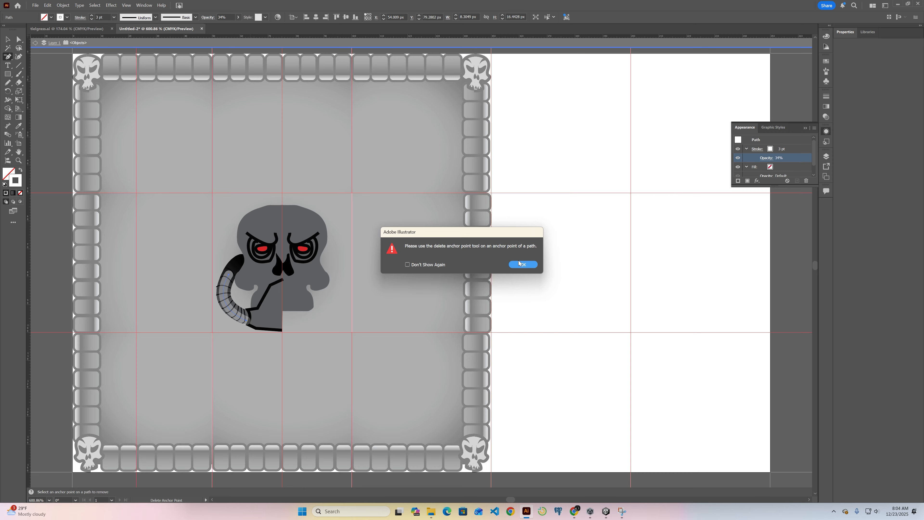
{"action": "left_click", "coordinate": [521, 264]}
{"action": "left_click", "coordinate": [7, 39]}
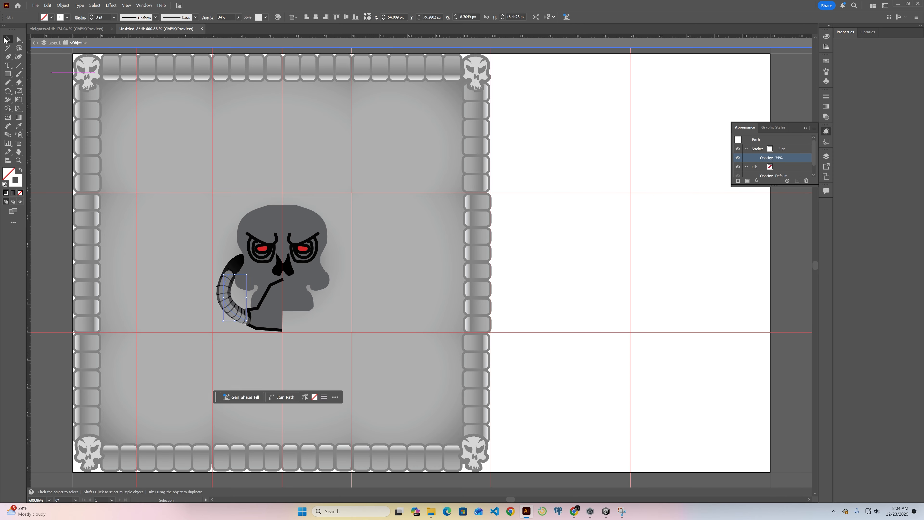
Isolate the white horn curve and try to delete anchor points along its middle and lower part
{"action": "double_click", "coordinate": [224, 288]}
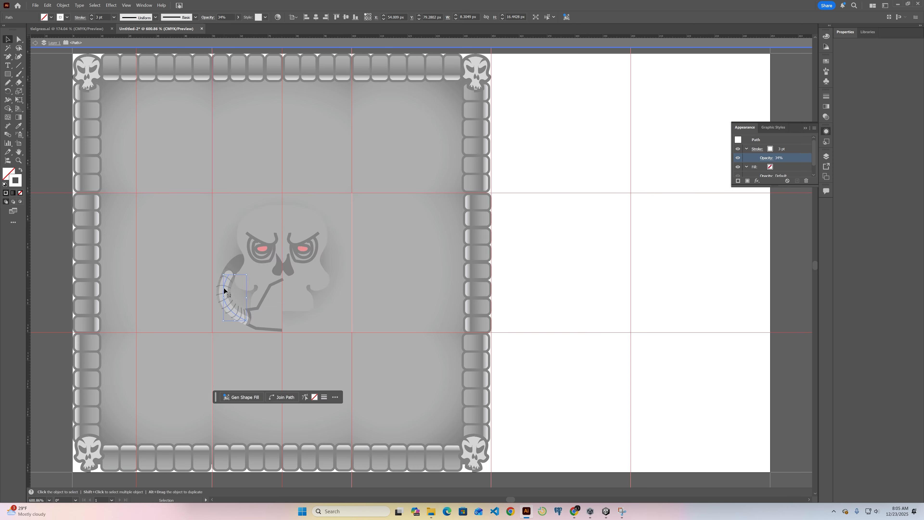
{"action": "key", "text": "minus"}
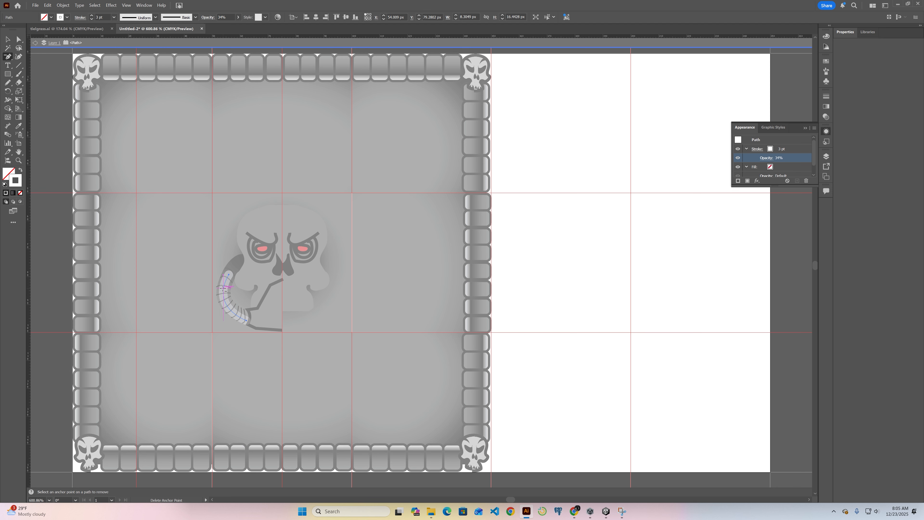
{"action": "left_click", "coordinate": [224, 289]}
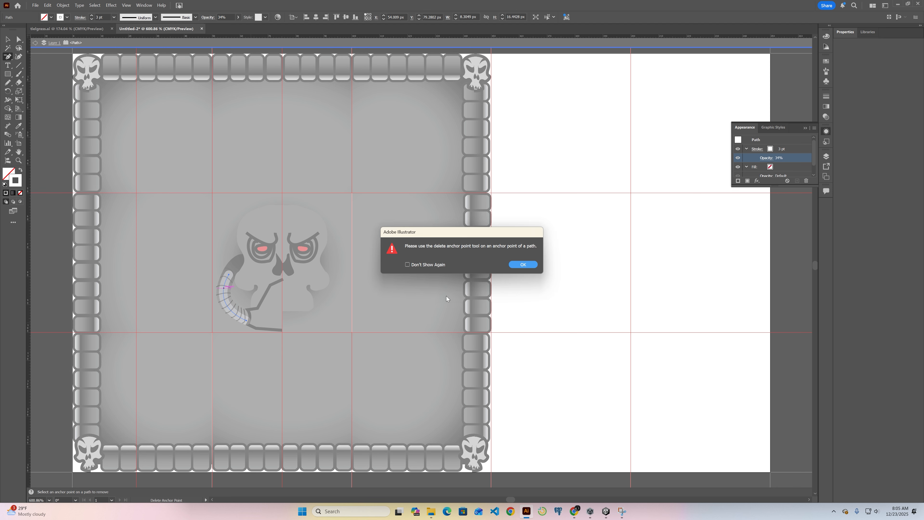
{"action": "left_click", "coordinate": [514, 264]}
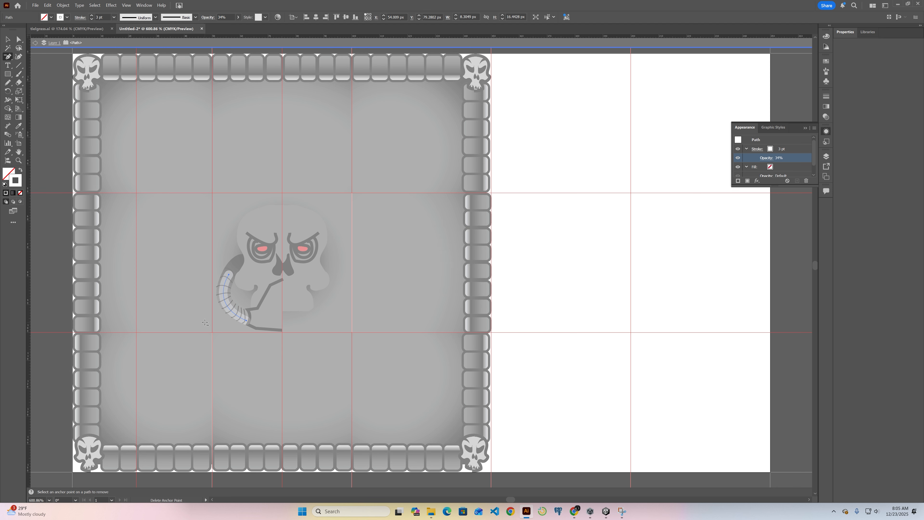
{"action": "left_click", "coordinate": [229, 309]}
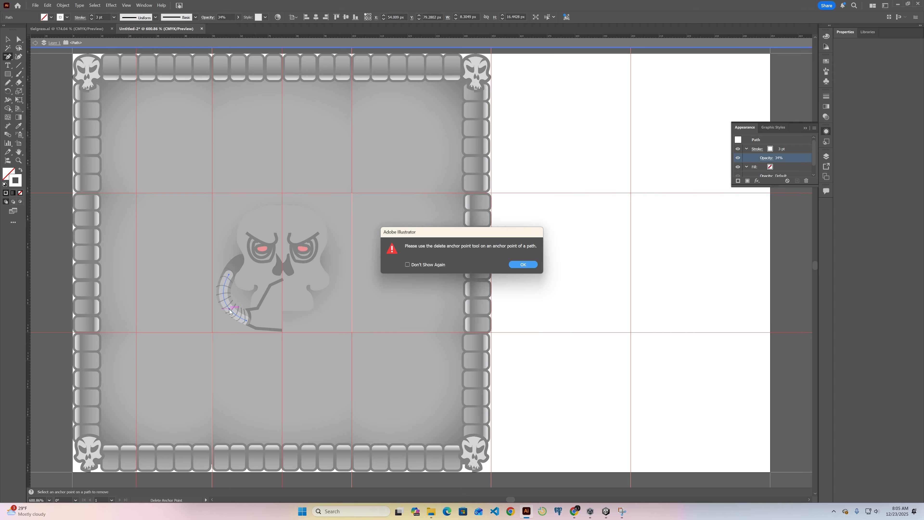
{"action": "left_click", "coordinate": [524, 265]}
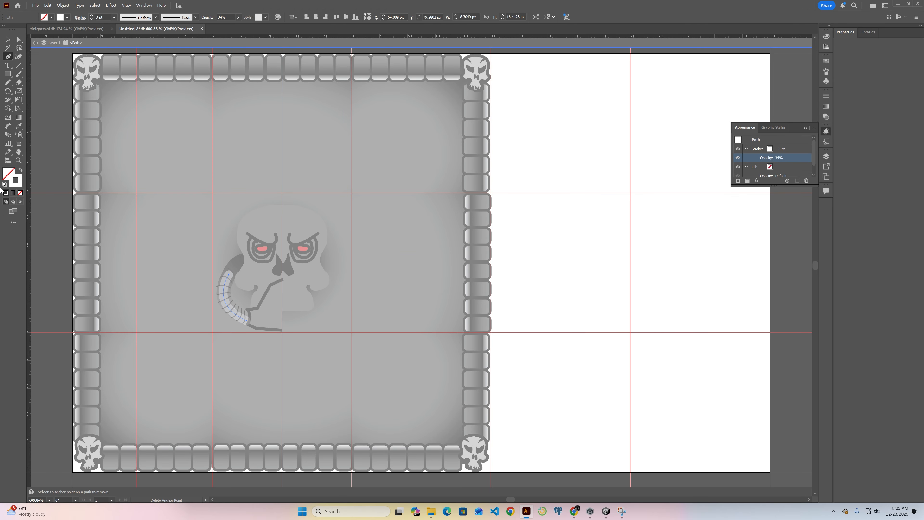
{"action": "left_click", "coordinate": [236, 315]}
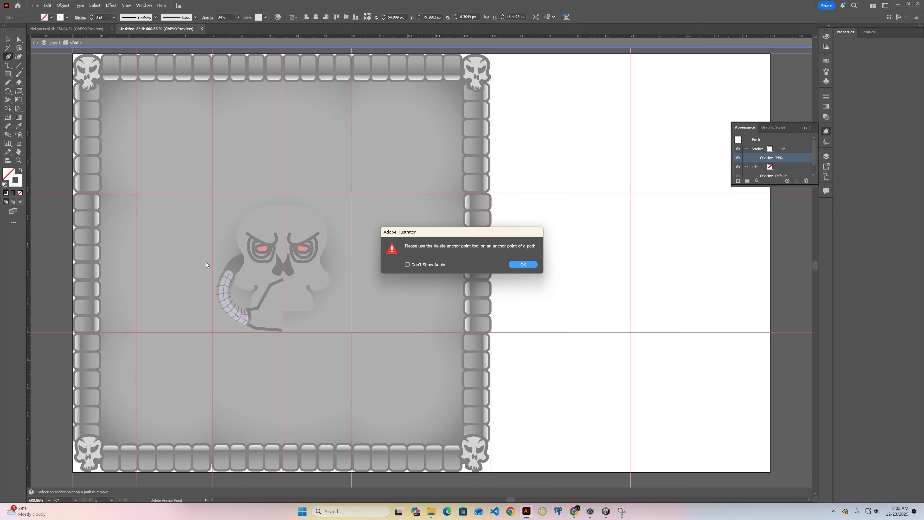
{"action": "left_click", "coordinate": [532, 266]}
Cut the white horn curve into separate segments along its middle and lower part with the Scissors tool, and leave isolation mode
{"action": "key", "text": "c"}
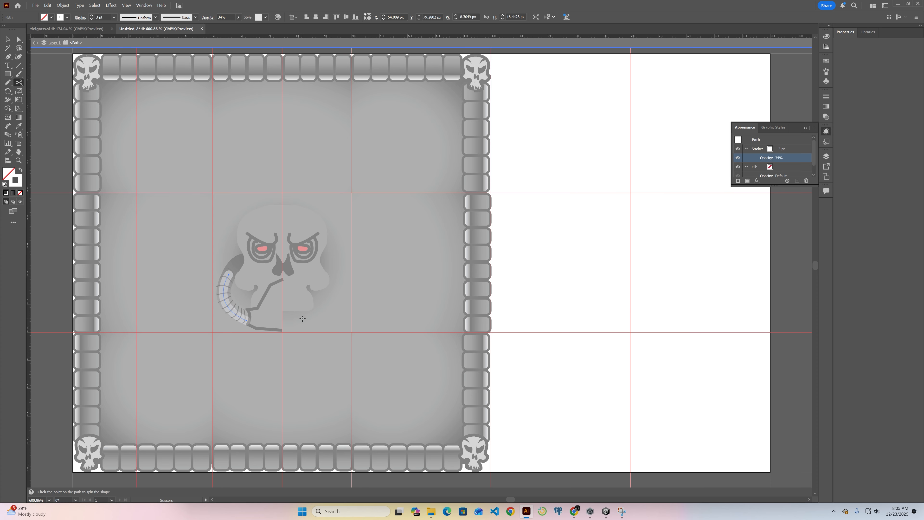
{"action": "left_click", "coordinate": [235, 313]}
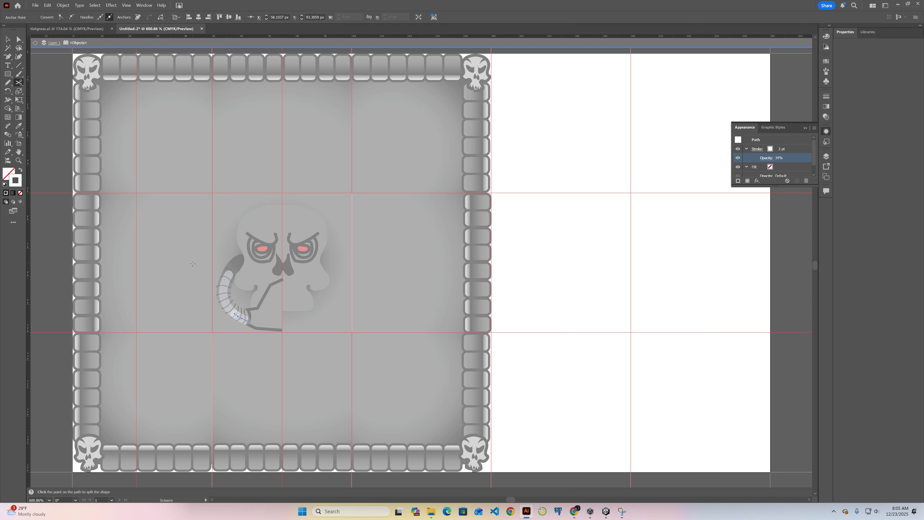
{"action": "left_click", "coordinate": [226, 302]}
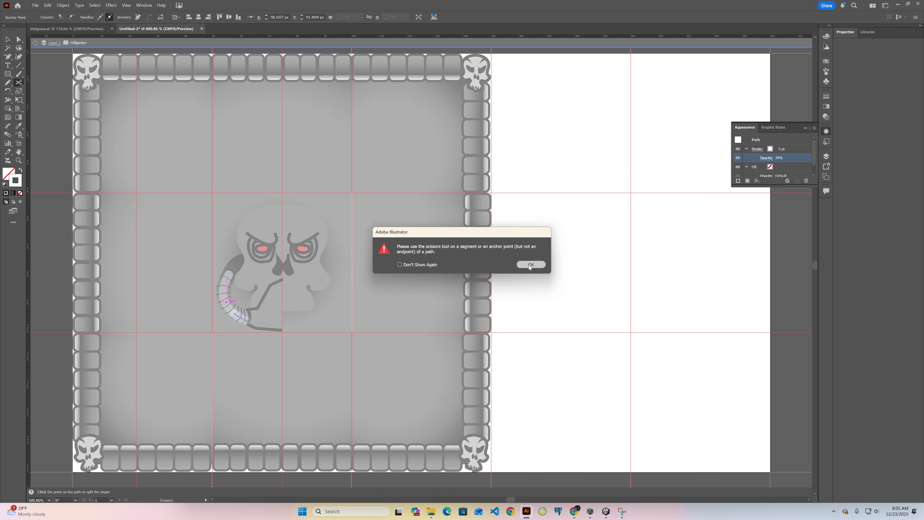
{"action": "key", "text": "Return"}
{"action": "left_click", "coordinate": [224, 300]}
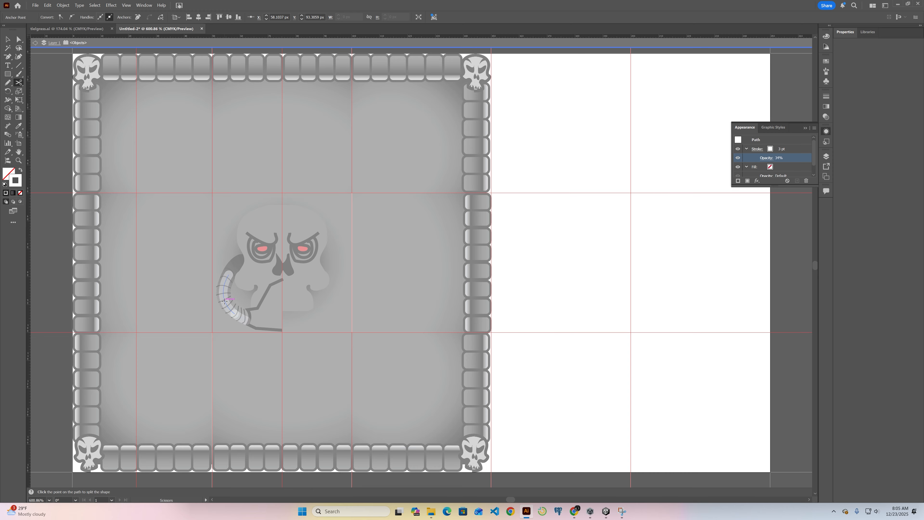
{"action": "left_click", "coordinate": [224, 285]}
{"action": "left_click", "coordinate": [531, 264]}
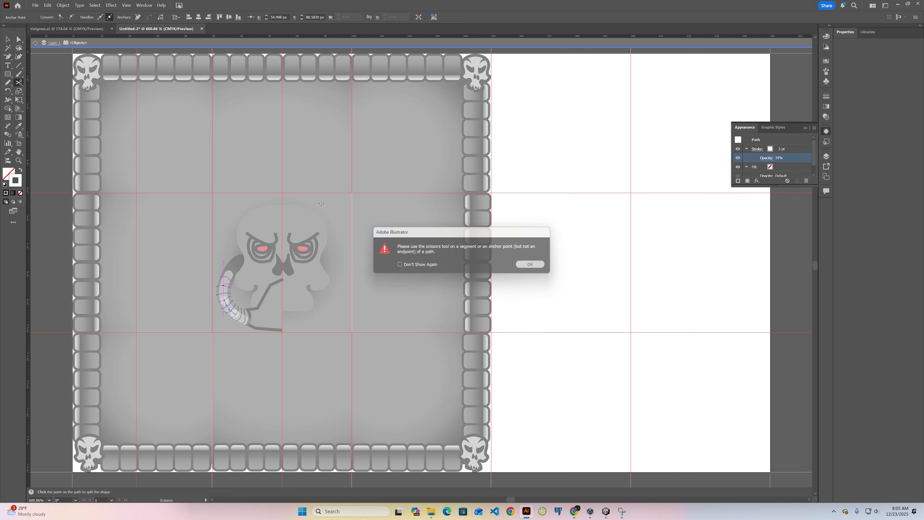
{"action": "left_click", "coordinate": [34, 43]}
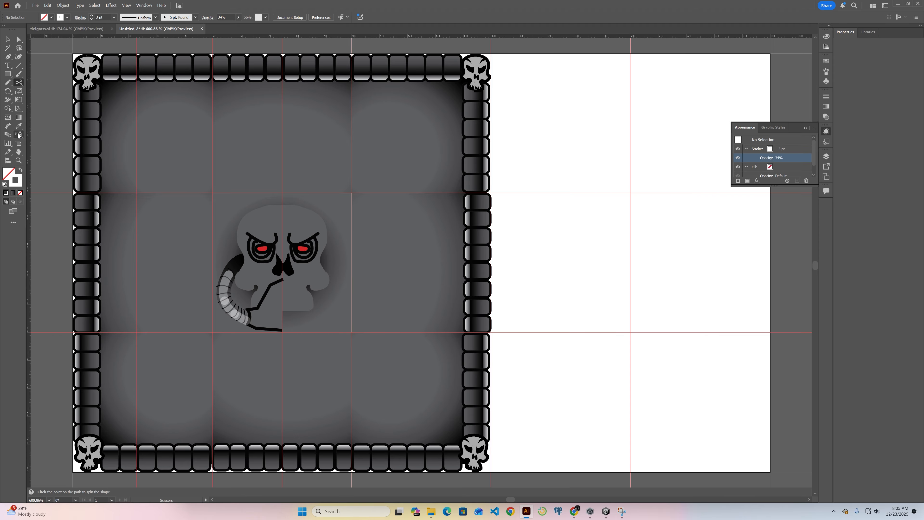
{"action": "left_click", "coordinate": [8, 39]}
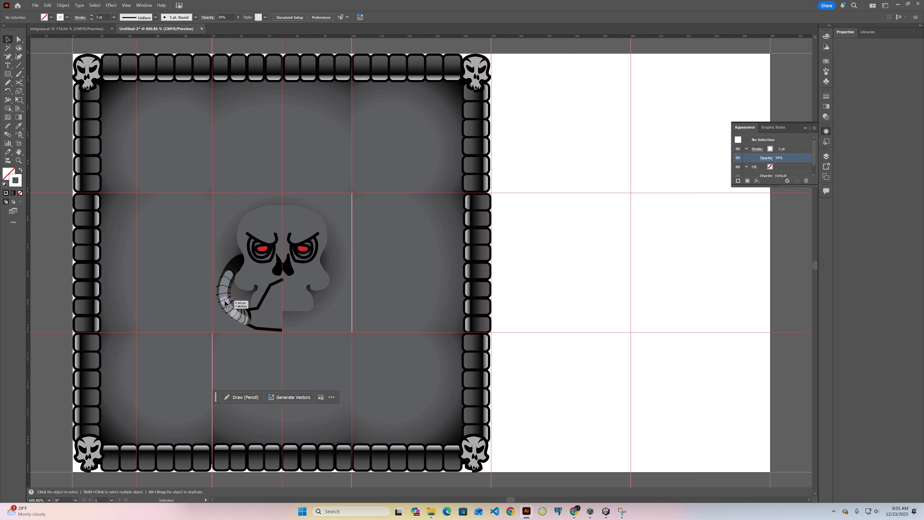
Duplicate the upper segment of the white horn curve in place and move the copy inside the jaw's left half
{"action": "left_click", "coordinate": [226, 302]}
{"action": "key", "text": "ctrl+c"}
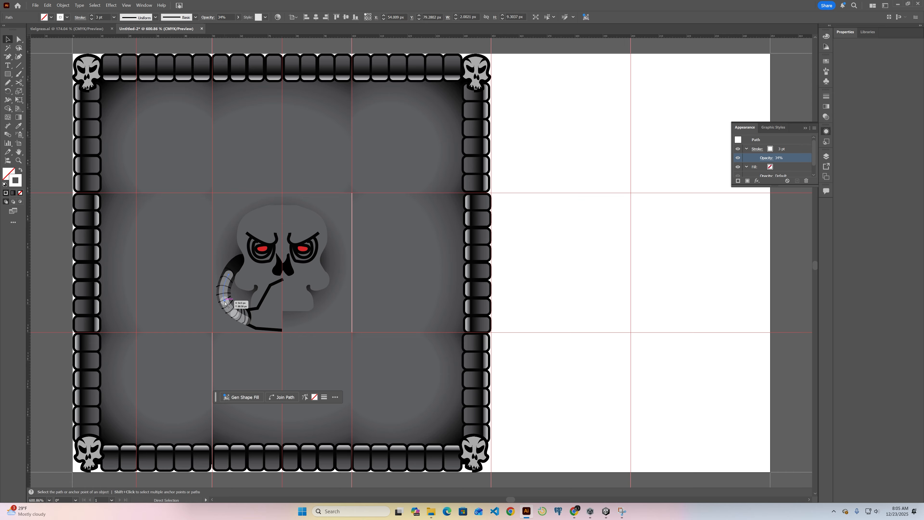
{"action": "key", "text": "ctrl+f"}
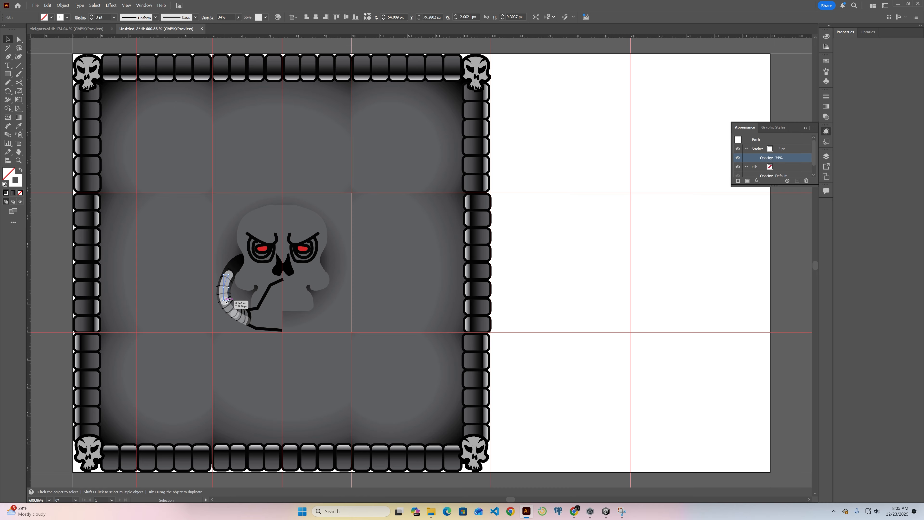
{"action": "left_click_drag", "start_coordinate": [227, 300], "coordinate": [291, 316]}
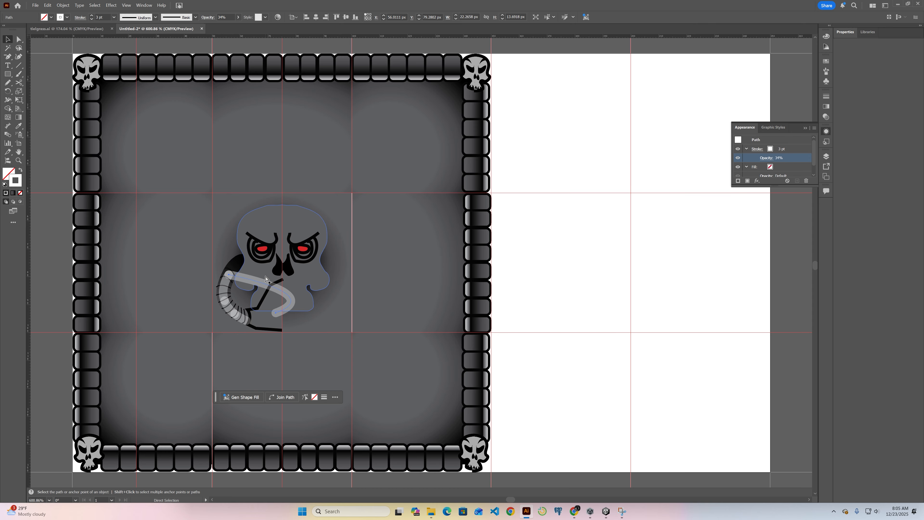
{"action": "key", "text": "ctrl+z"}
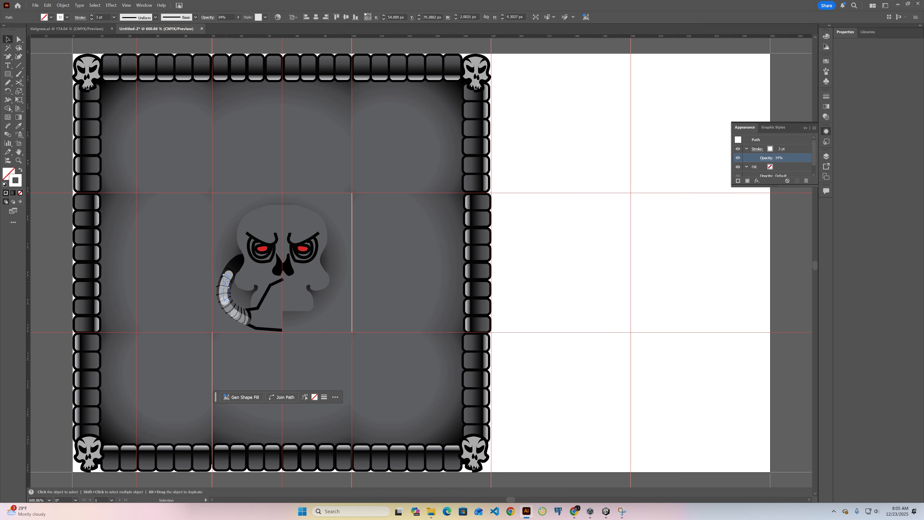
{"action": "key", "text": "a"}
{"action": "key", "text": "v"}
{"action": "left_click_drag", "start_coordinate": [226, 284], "coordinate": [271, 301]}
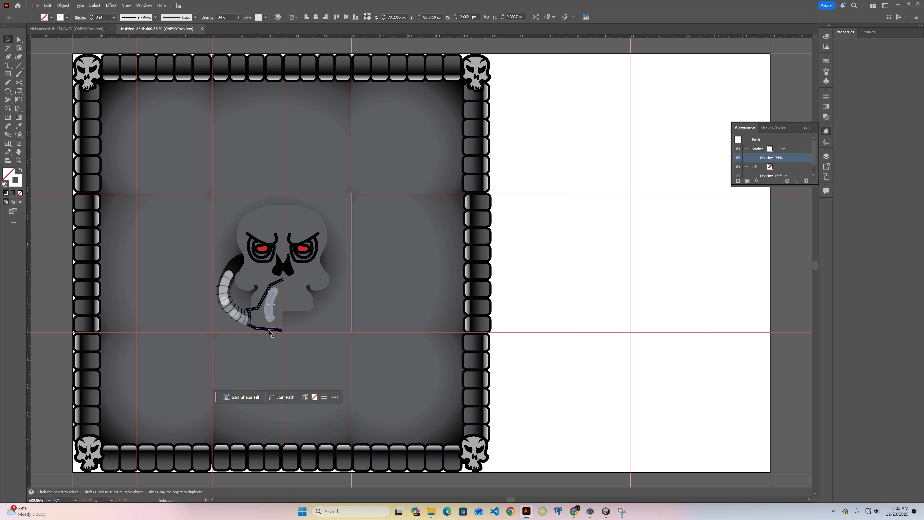
Reshape the copied segment to slant along the jaw's upper edge and extend it along the bottom edge to the vertical centre guide
{"action": "key", "text": "a"}
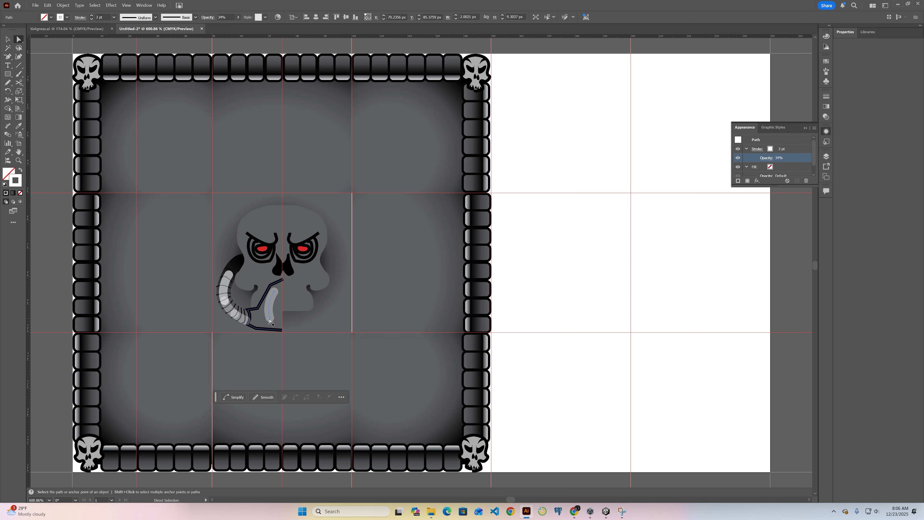
{"action": "mouse_move", "coordinate": [270, 317]}
{"action": "left_mouse_down"}
{"action": "mouse_move", "coordinate": [258, 323]}
{"action": "mouse_move", "coordinate": [273, 318]}
{"action": "mouse_move", "coordinate": [262, 317]}
{"action": "mouse_move", "coordinate": [265, 309]}
{"action": "left_mouse_up"}
{"action": "key", "text": "ctrl+z"}
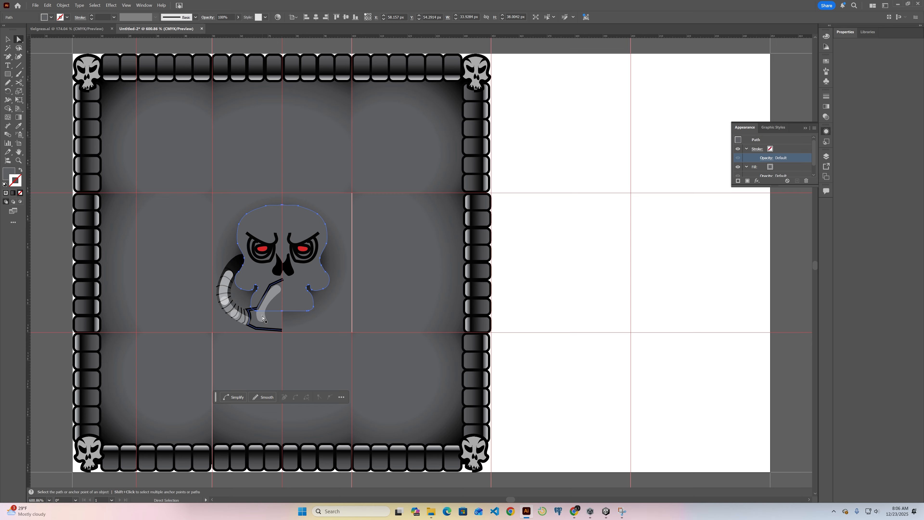
{"action": "left_click", "coordinate": [262, 317]}
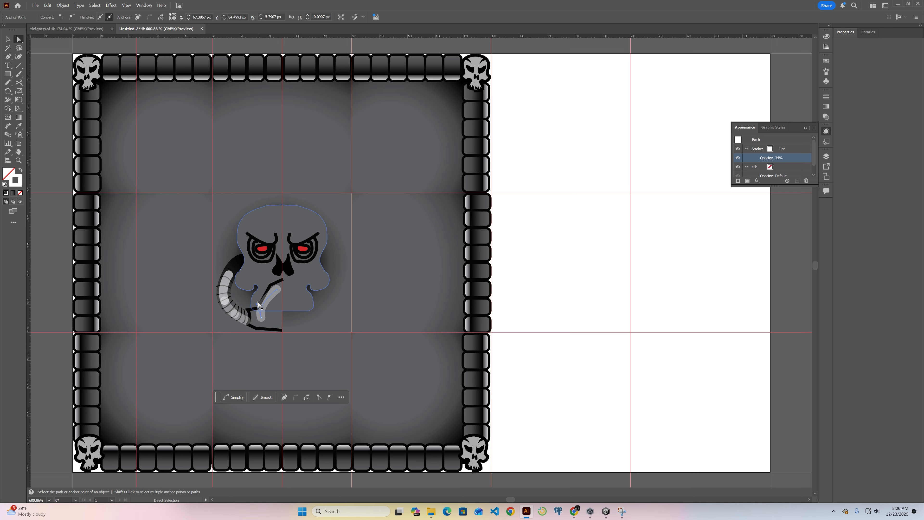
{"action": "mouse_move", "coordinate": [257, 304]}
{"action": "left_mouse_down"}
{"action": "mouse_move", "coordinate": [268, 303]}
{"action": "mouse_move", "coordinate": [261, 318]}
{"action": "mouse_move", "coordinate": [297, 327]}
{"action": "left_mouse_up"}
{"action": "key", "text": "p"}
{"action": "left_click", "coordinate": [261, 318]}
{"action": "key", "text": "v"}
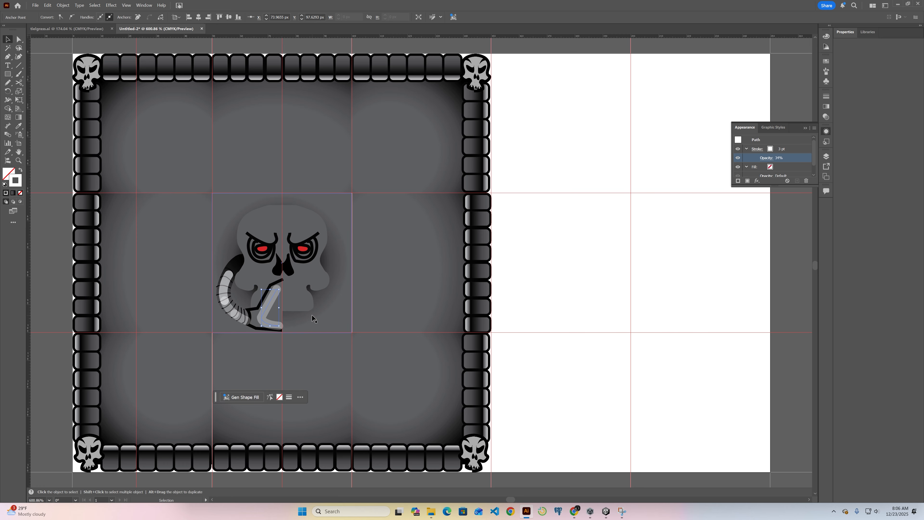
Draw a short 3 pt white highlight stroke at 34% opacity from the jaw highlight's upper end diagonally down to the vertical centre guide
{"action": "left_click", "coordinate": [313, 321]}
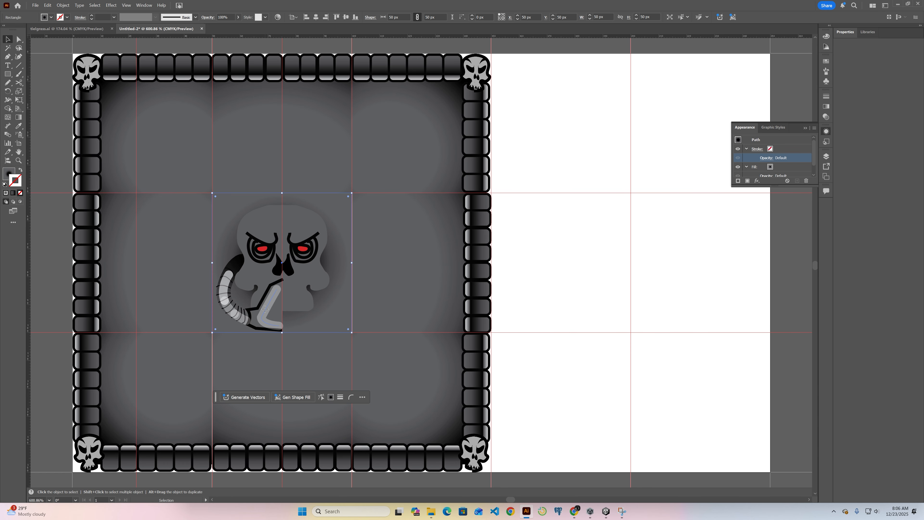
{"action": "left_click", "coordinate": [264, 309]}
{"action": "key", "text": "p"}
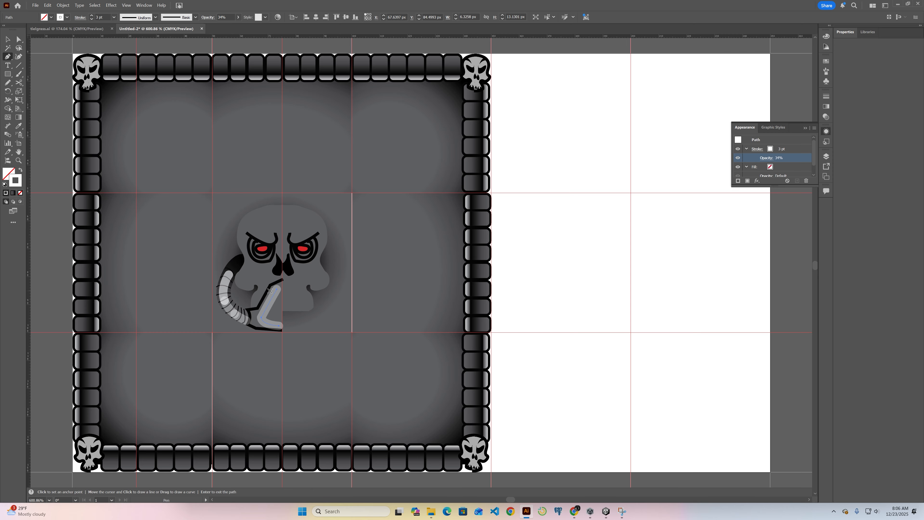
{"action": "left_click", "coordinate": [498, 303], "text": "ctrl"}
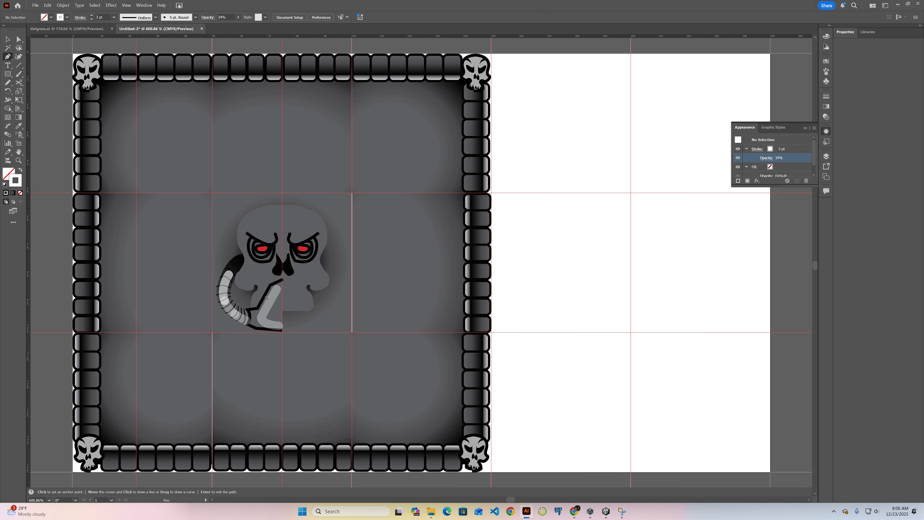
{"action": "left_click", "coordinate": [270, 287]}
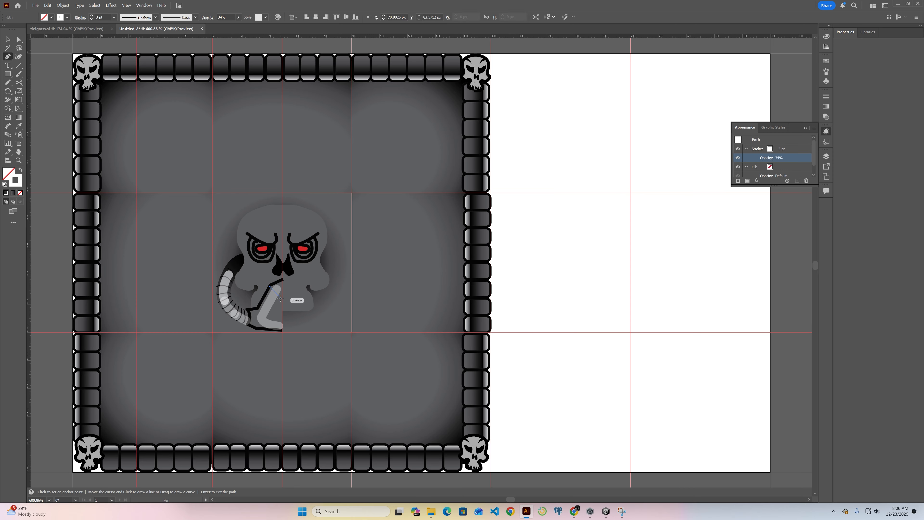
{"action": "left_click", "coordinate": [281, 297]}
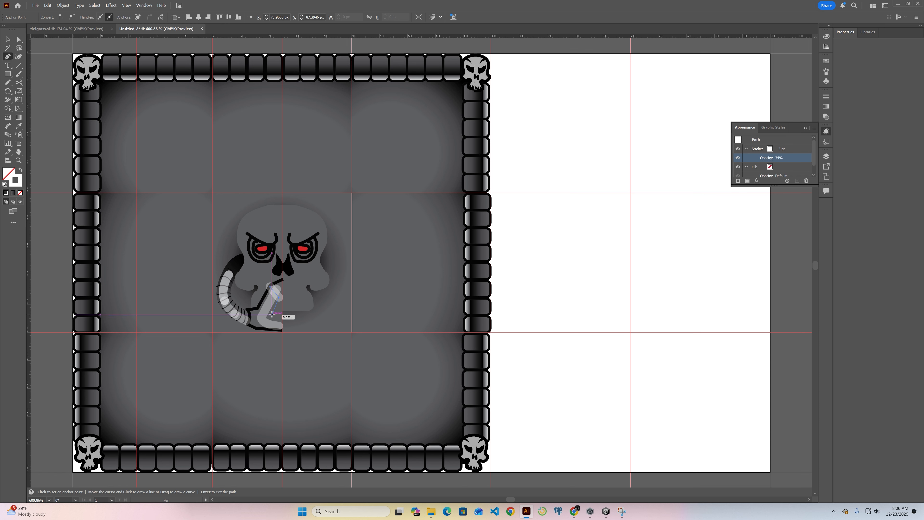
{"action": "key", "text": "minus"}
{"action": "left_click", "coordinate": [260, 306]}
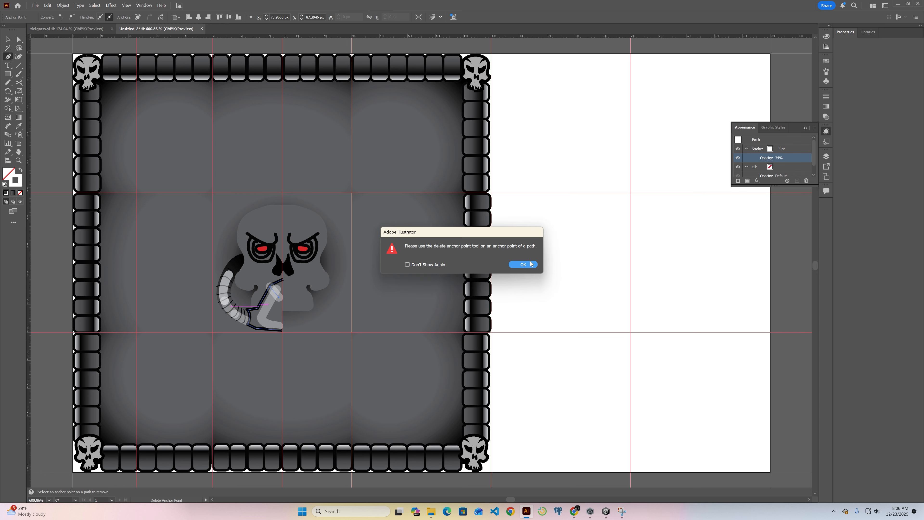
{"action": "left_click", "coordinate": [522, 265]}
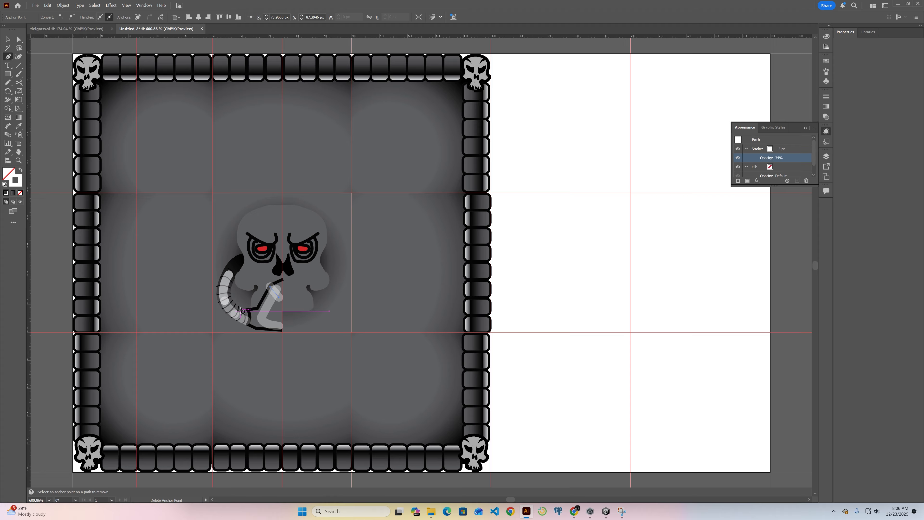
Sample the horn ridge's 0.25 pt black stroke and draw an angular crease line across the jaw's left half towards its lower outer corner
{"action": "key", "text": "i"}
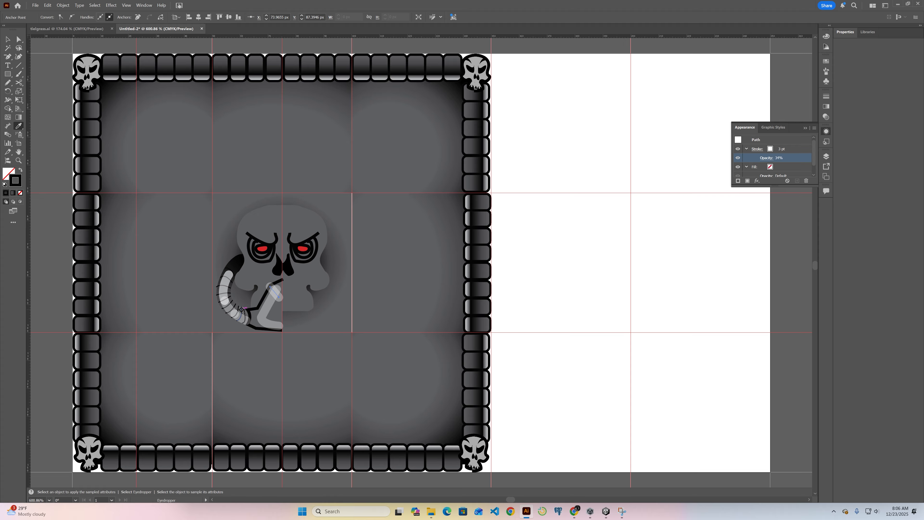
{"action": "left_click", "coordinate": [242, 309]}
{"action": "key", "text": "p"}
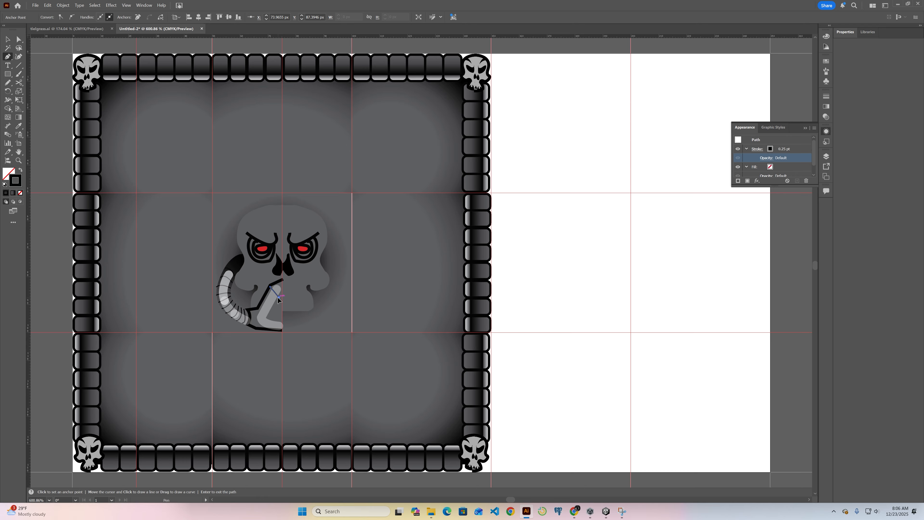
{"action": "left_click", "coordinate": [274, 308]}
{"action": "left_click", "coordinate": [262, 304]}
{"action": "left_click", "coordinate": [255, 314]}
{"action": "left_click_drag", "start_coordinate": [253, 324], "coordinate": [247, 329]}
{"action": "key", "text": "Return"}
Draw further angular 0.25 pt black detail lines from the jaw's lower part up to its top point on the vertical centre guide
{"action": "left_click", "coordinate": [272, 326]}
{"action": "left_click", "coordinate": [279, 321]}
{"action": "key", "text": "Escape"}
{"action": "left_click", "coordinate": [265, 318]}
{"action": "left_click", "coordinate": [272, 314]}
{"action": "left_click", "coordinate": [280, 315]}
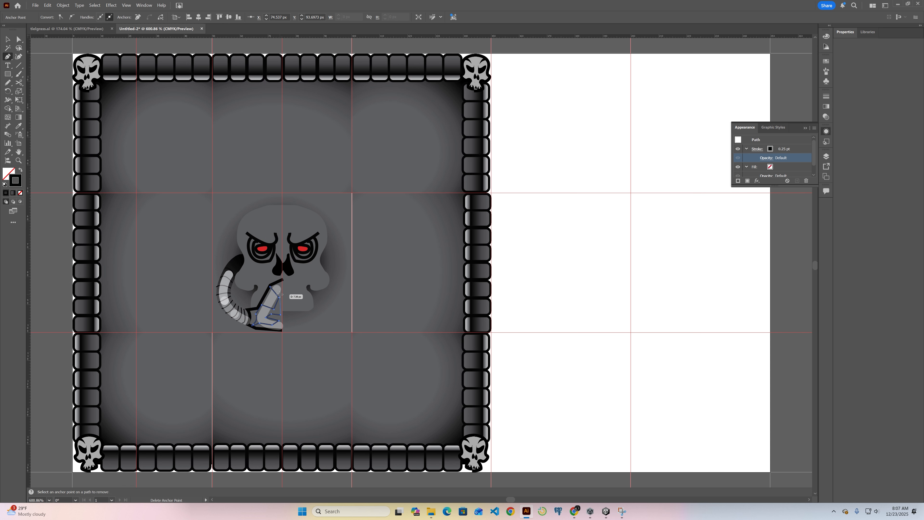
{"action": "left_click", "coordinate": [277, 288]}
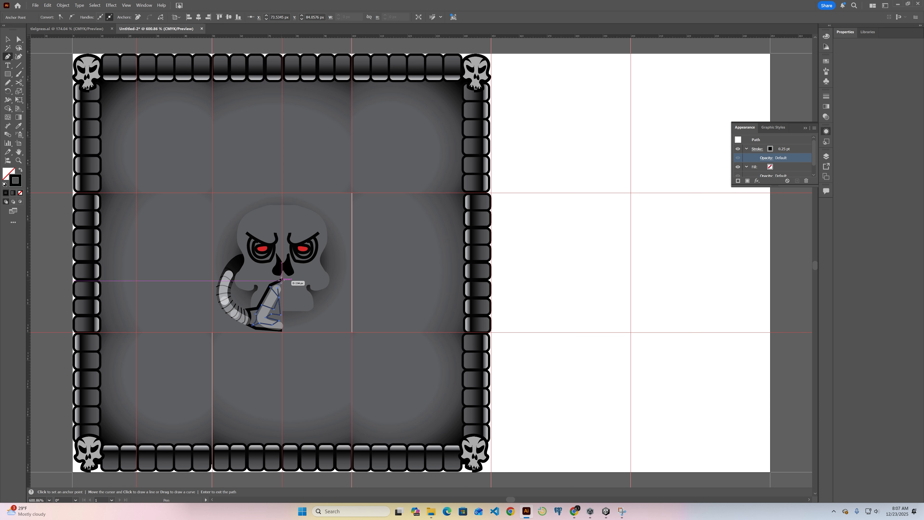
{"action": "left_click", "coordinate": [282, 279]}
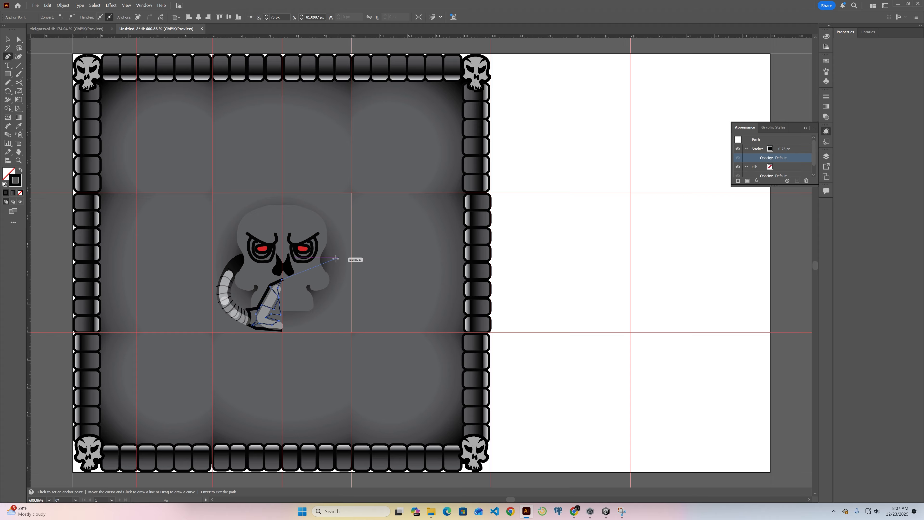
{"action": "left_click", "coordinate": [566, 314], "text": "ctrl"}
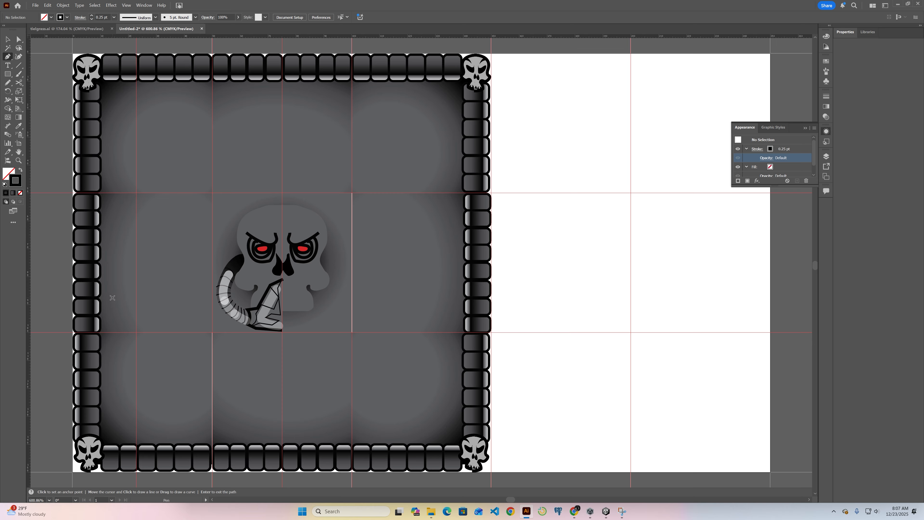
{"action": "left_click", "coordinate": [8, 40]}
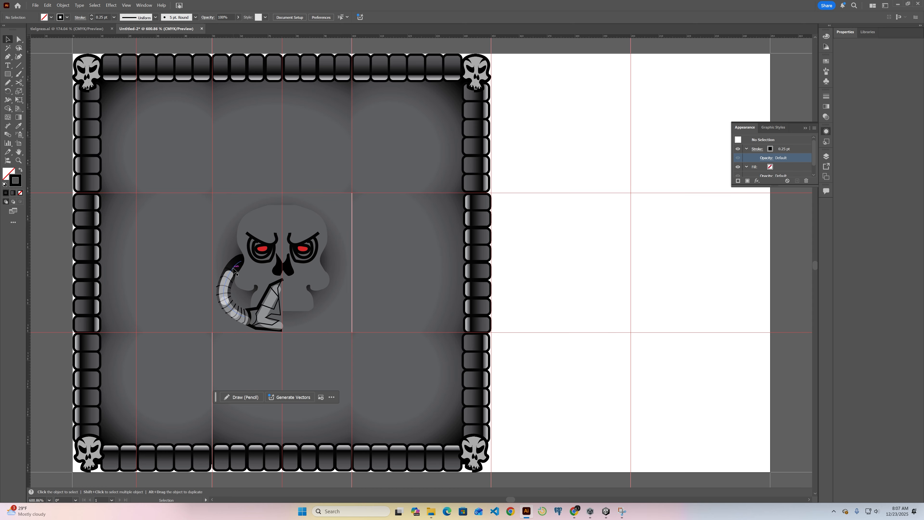
{"action": "left_click_drag", "start_coordinate": [216, 248], "coordinate": [237, 289]}
{"action": "key", "text": "ctrl+z"}
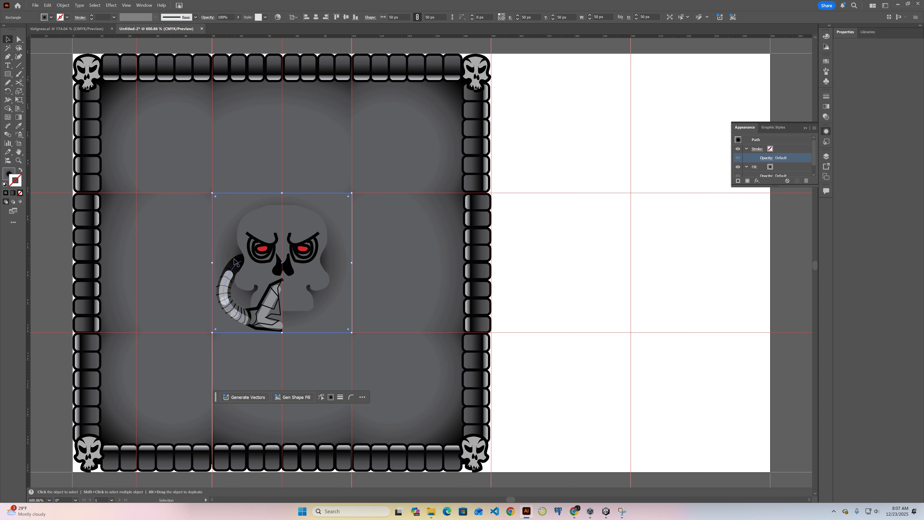
{"action": "left_click", "coordinate": [229, 279]}
{"action": "key", "text": "ctrl+shift+a"}
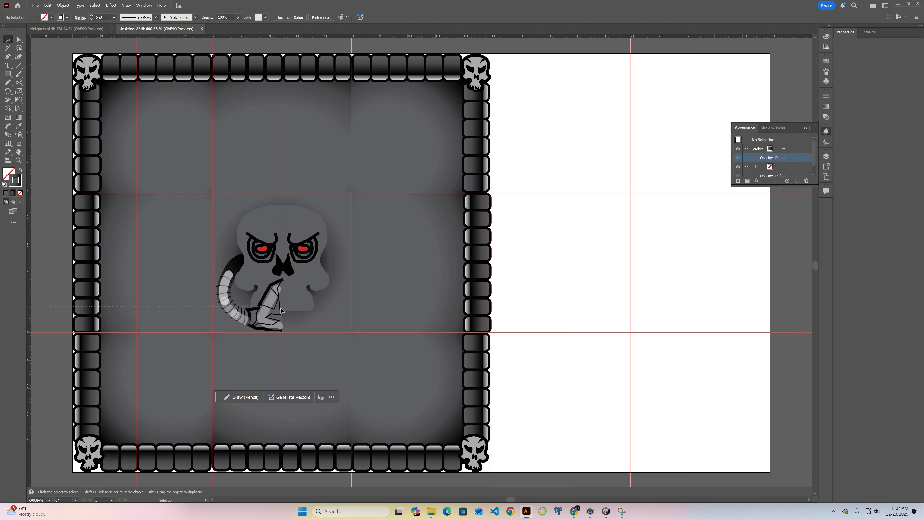
Select the central artwork, then remove the frame bricks, tile background, both eyes and skull shape from the selection, keeping the left horn and jaw parts
{"action": "left_click_drag", "start_coordinate": [334, 331], "coordinate": [341, 329]}
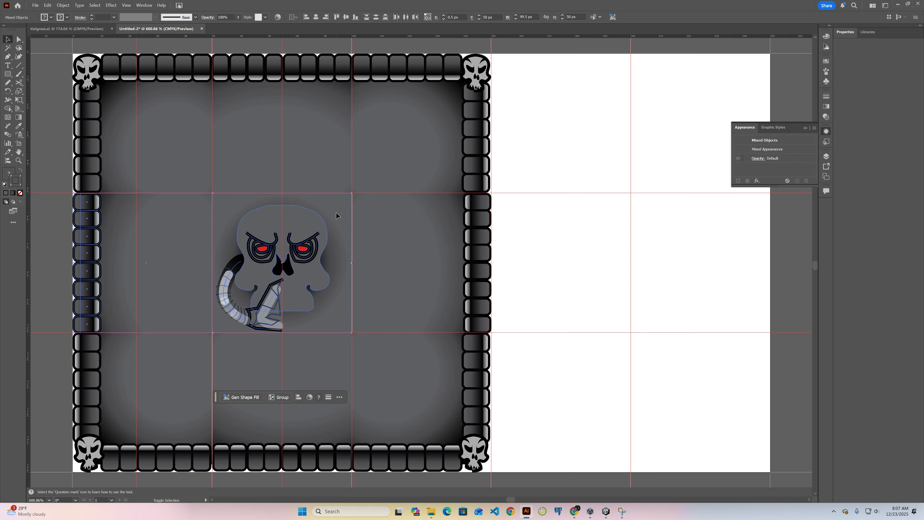
{"action": "left_click", "coordinate": [89, 206], "text": "shift"}
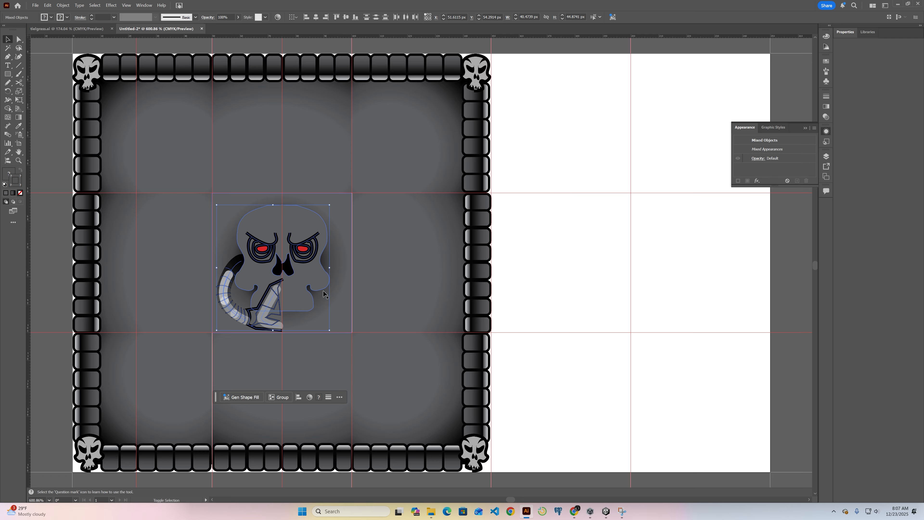
{"action": "left_click", "coordinate": [303, 250], "text": "shift"}
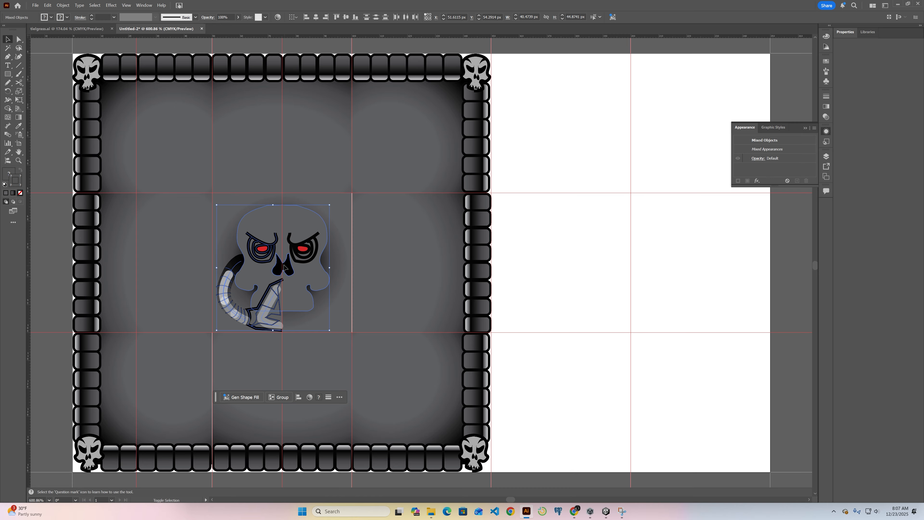
{"action": "left_click", "coordinate": [270, 248], "text": "shift"}
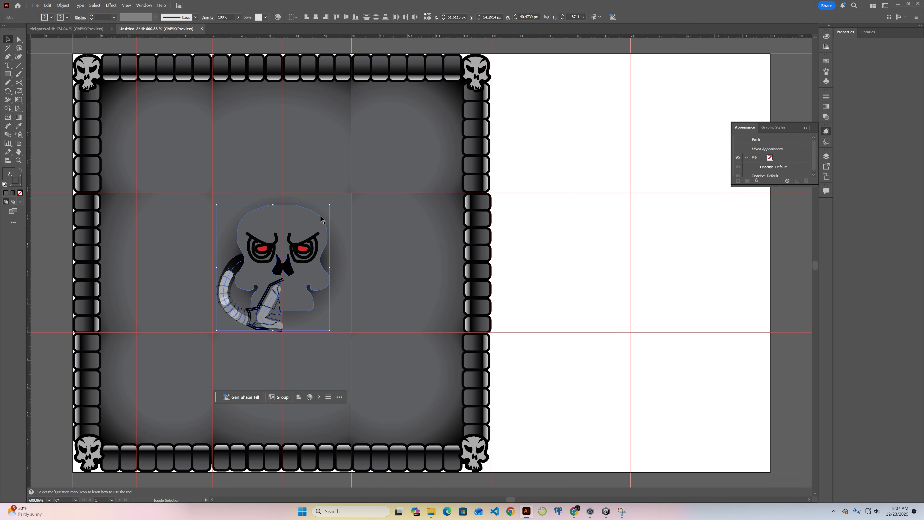
{"action": "left_click", "coordinate": [306, 214], "text": "shift"}
{"action": "key", "text": "a"}
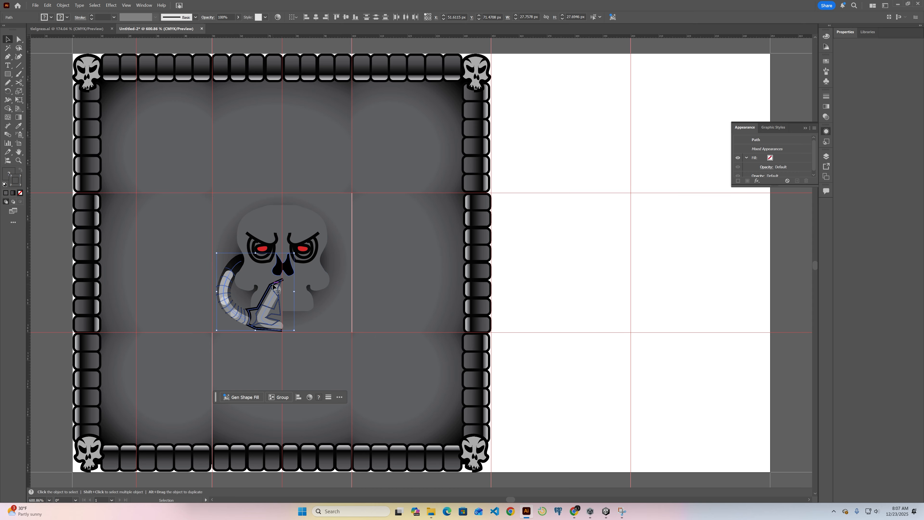
Group the selected left horn and jaw parts, then ungroup them again
{"action": "key", "text": "ctrl+g"}
{"action": "key", "text": "v"}
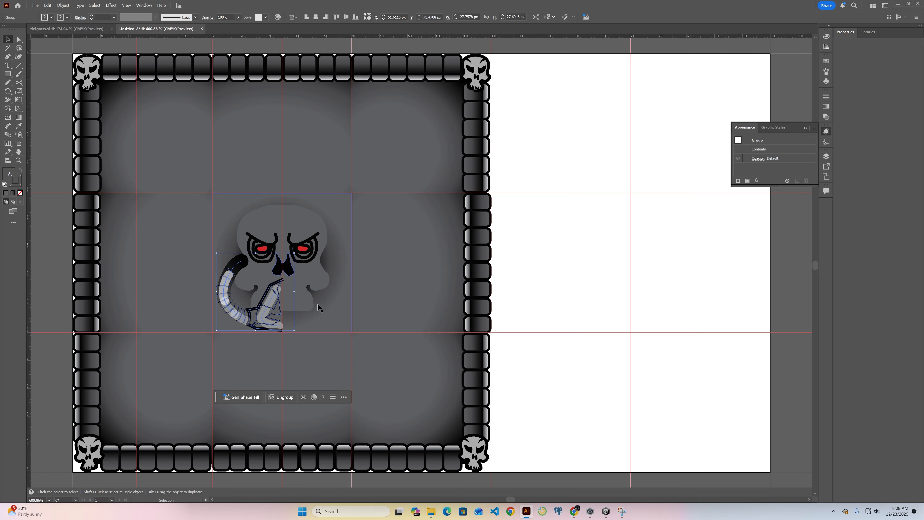
{"action": "key", "text": "ctrl+shift+g"}
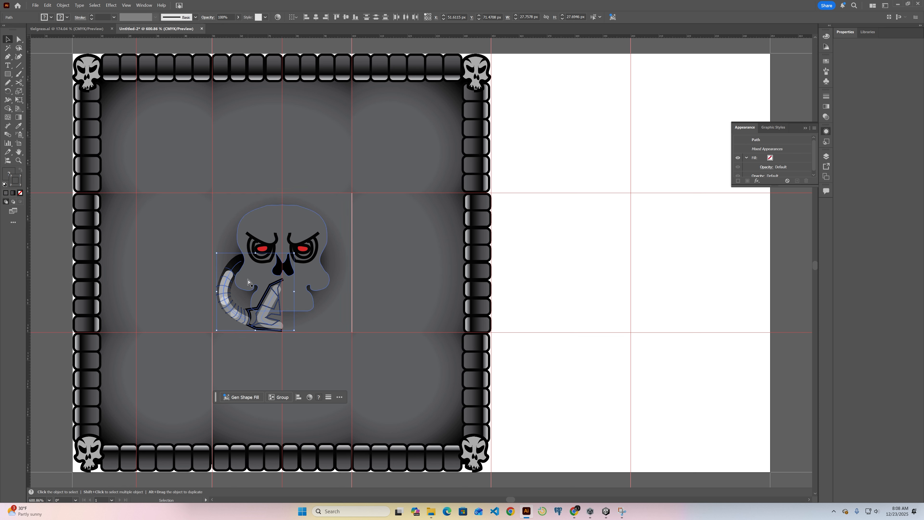
Duplicate the selected horn and jaw parts in place, reflect the copy across the vertical axis and move it below the skull's right side
{"action": "key", "text": "a"}
{"action": "key", "text": "v"}
{"action": "left_click", "coordinate": [63, 5]}
{"action": "mouse_move", "coordinate": [81, 15]}
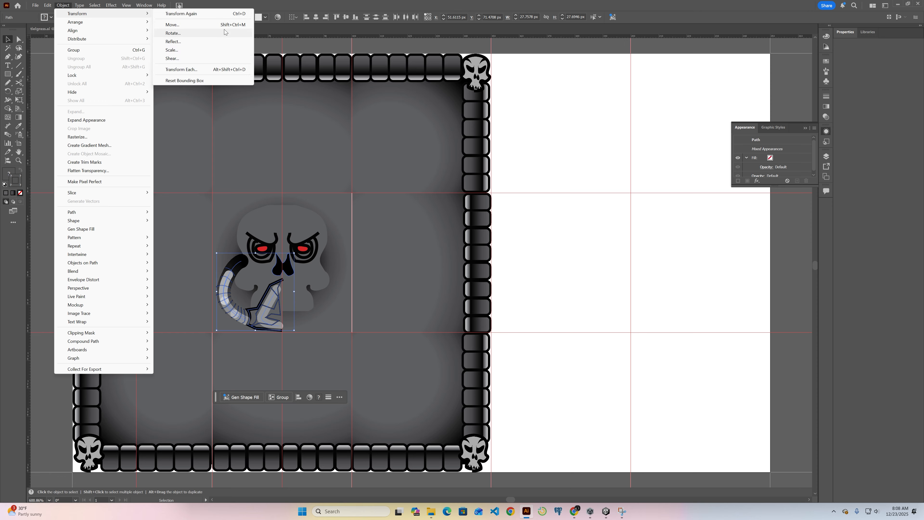
{"action": "left_click", "coordinate": [196, 41]}
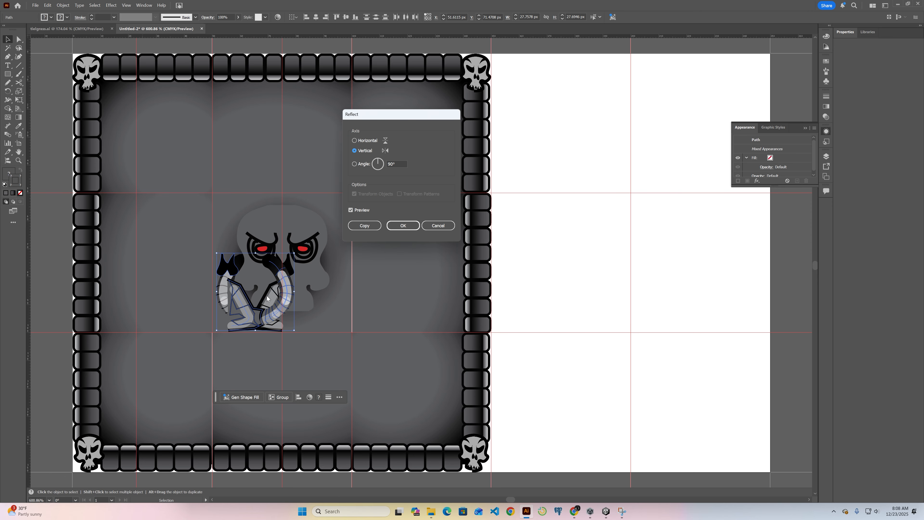
{"action": "left_click", "coordinate": [398, 226]}
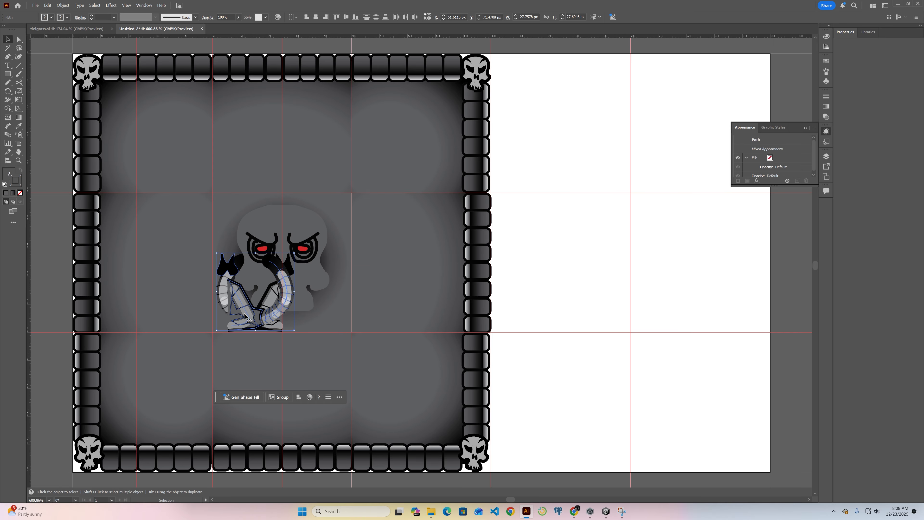
{"action": "left_click_drag", "start_coordinate": [244, 313], "coordinate": [320, 362]}
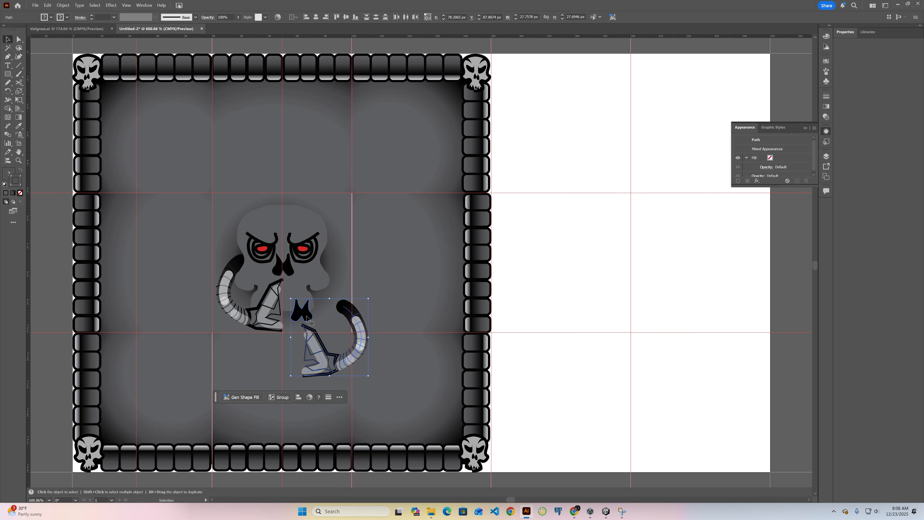
Isolate and delete the unwanted nose shape included in the mirrored copy
{"action": "double_click", "coordinate": [306, 317]}
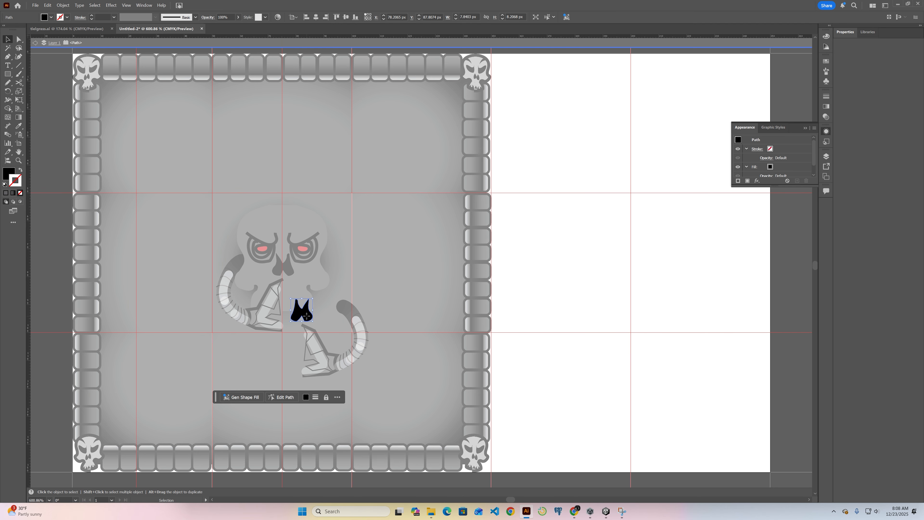
{"action": "key", "text": "Delete"}
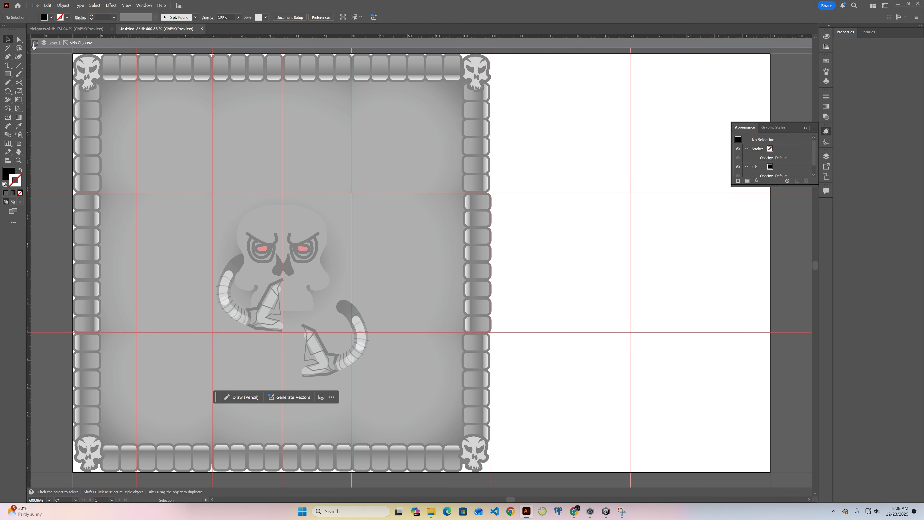
{"action": "left_click", "coordinate": [35, 42]}
Select the mirrored horn and jaw parts without the frame bricks or background, and move them against the vertical centre guide as the right half
{"action": "left_click", "coordinate": [334, 363]}
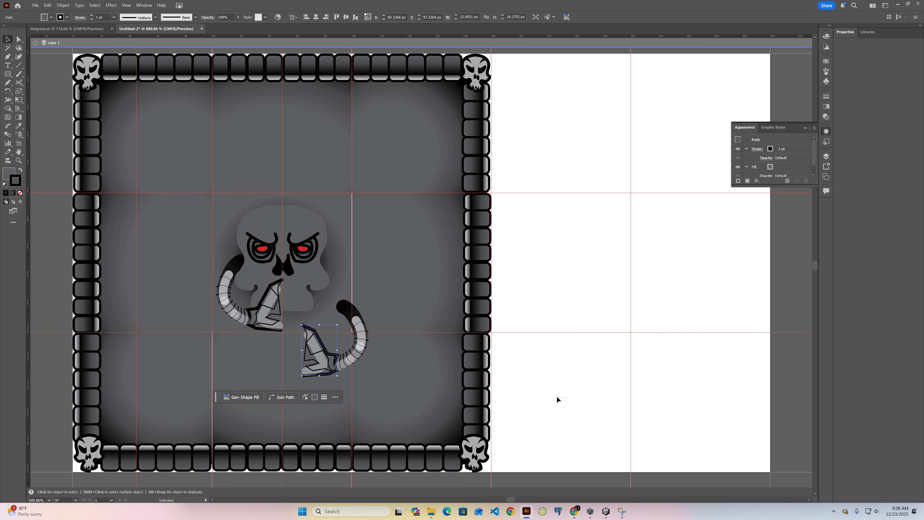
{"action": "left_click_drag", "start_coordinate": [557, 397], "coordinate": [294, 321]}
{"action": "left_click", "coordinate": [479, 320], "text": "shift"}
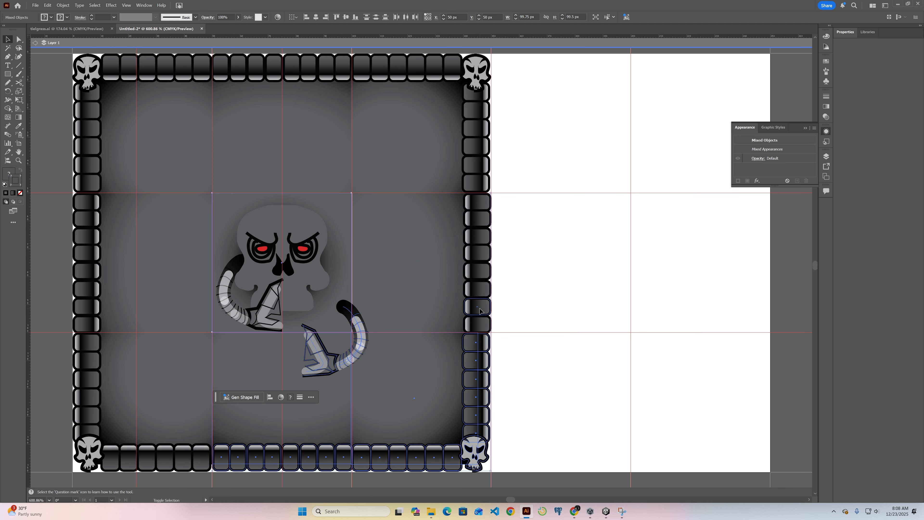
{"action": "left_click", "coordinate": [481, 357], "text": "shift"}
{"action": "left_click", "coordinate": [335, 462], "text": "shift"}
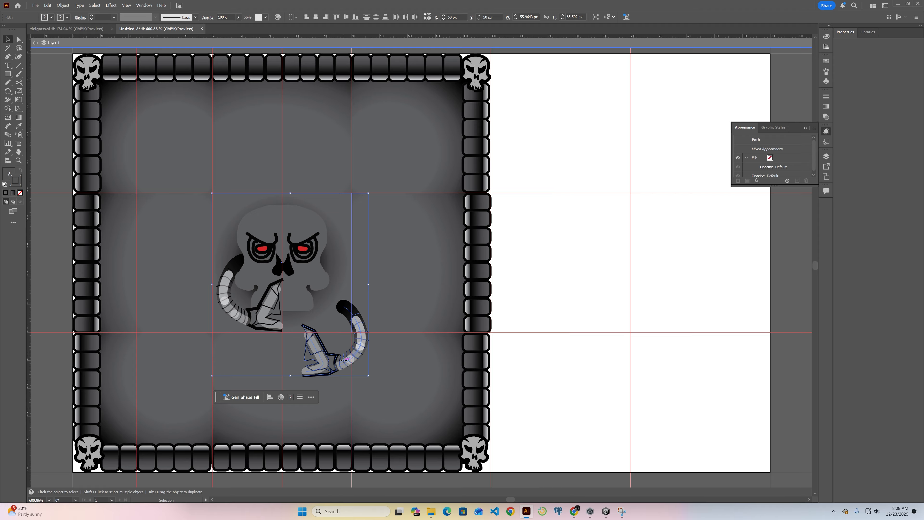
{"action": "left_click_drag", "start_coordinate": [344, 363], "coordinate": [331, 315]}
{"action": "left_click", "coordinate": [339, 232]}
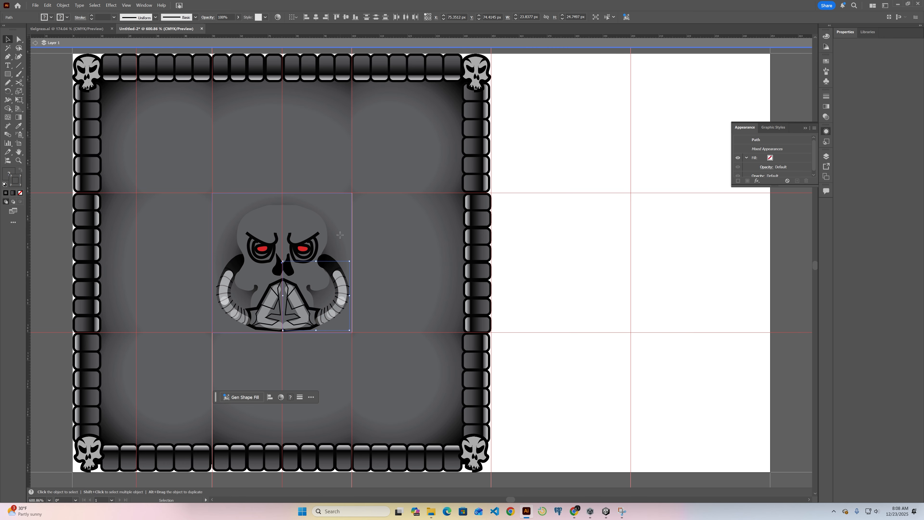
Send the right horn's 5 pt dark curve backward two levels in the stacking order
{"action": "left_click", "coordinate": [333, 266]}
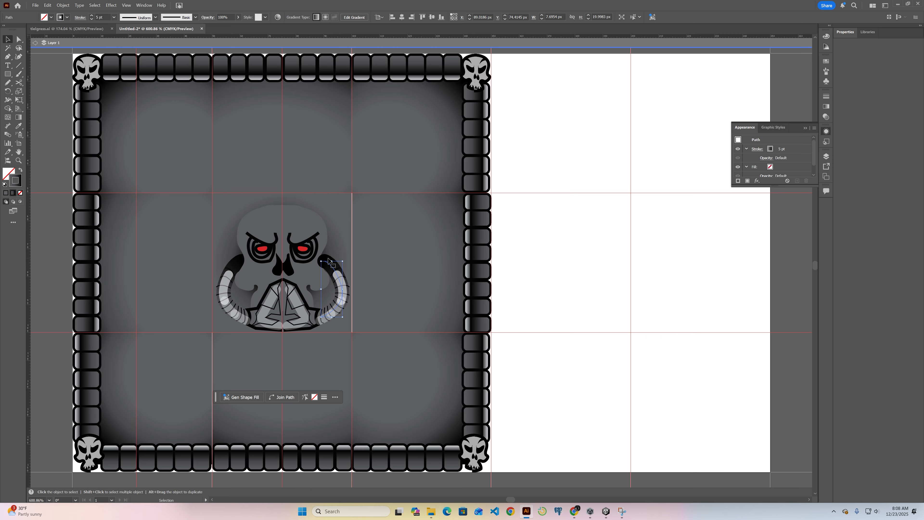
{"action": "left_click", "coordinate": [604, 278]}
{"action": "left_click", "coordinate": [330, 259]}
{"action": "right_click", "coordinate": [330, 284]}
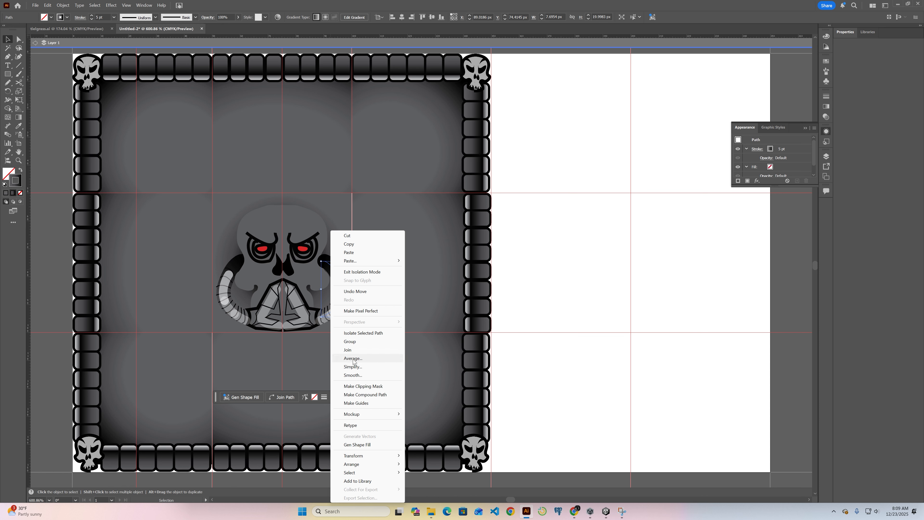
{"action": "mouse_move", "coordinate": [381, 466]}
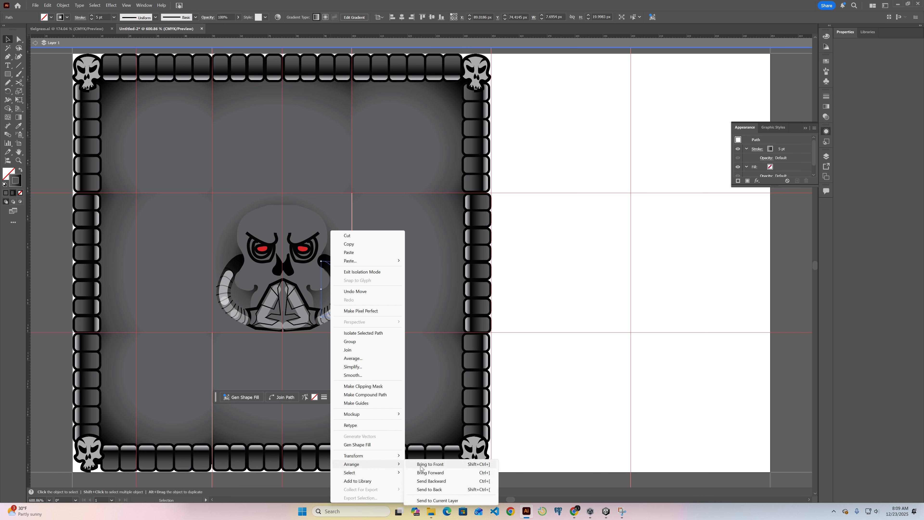
{"action": "left_click", "coordinate": [436, 490]}
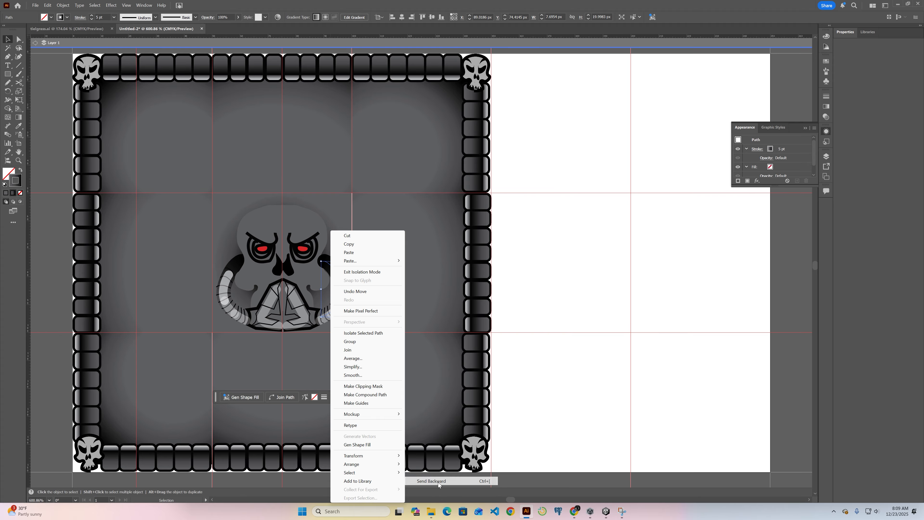
{"action": "right_click", "coordinate": [330, 267]}
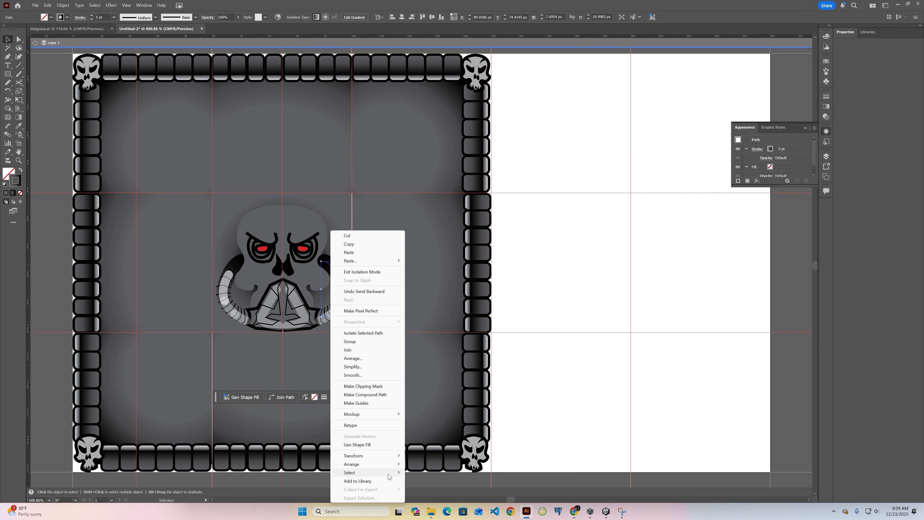
{"action": "mouse_move", "coordinate": [390, 469]}
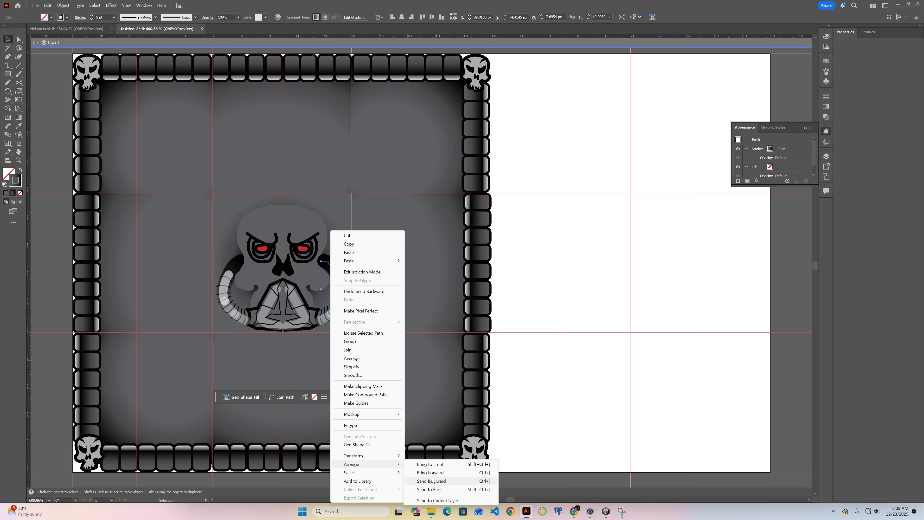
{"action": "left_click", "coordinate": [432, 481]}
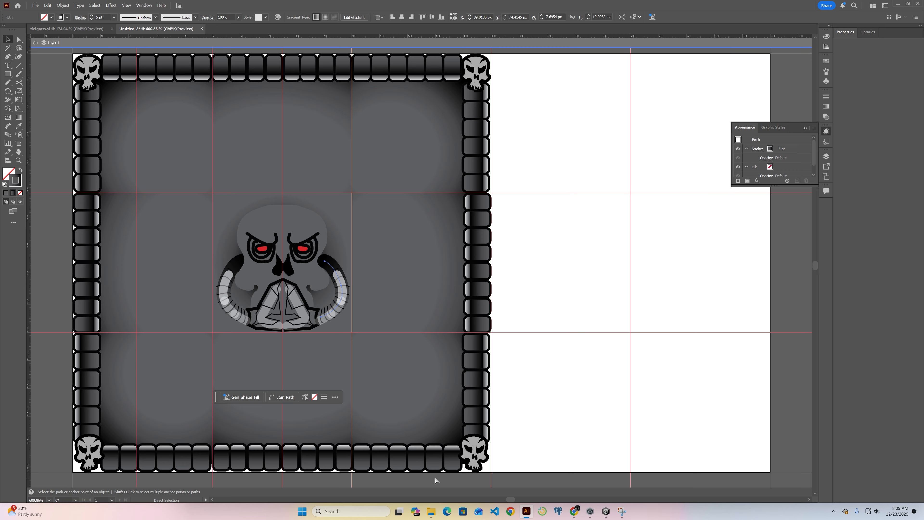
Try sending the right horn's dark curve back one more level, and bring it forward again
{"action": "key", "text": "ctrl+bracketleft"}
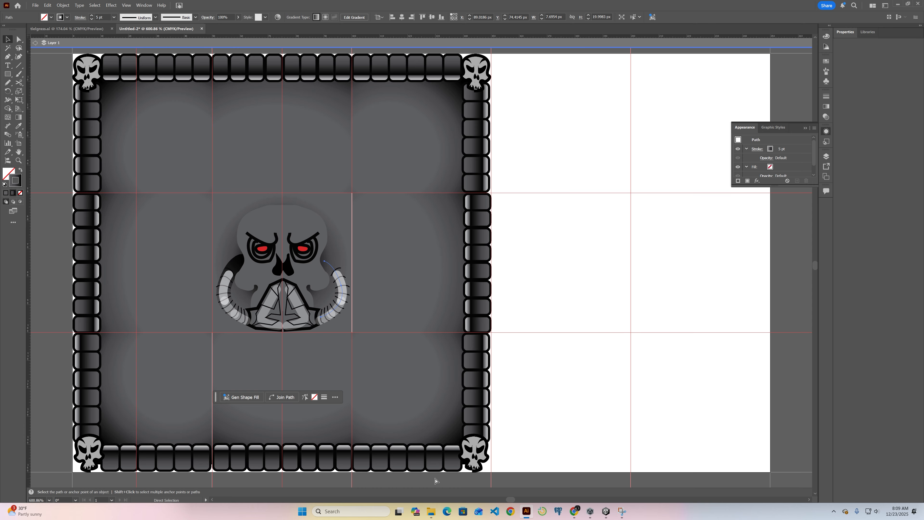
{"action": "key", "text": "ctrl+bracketright"}
{"action": "key", "text": "v"}
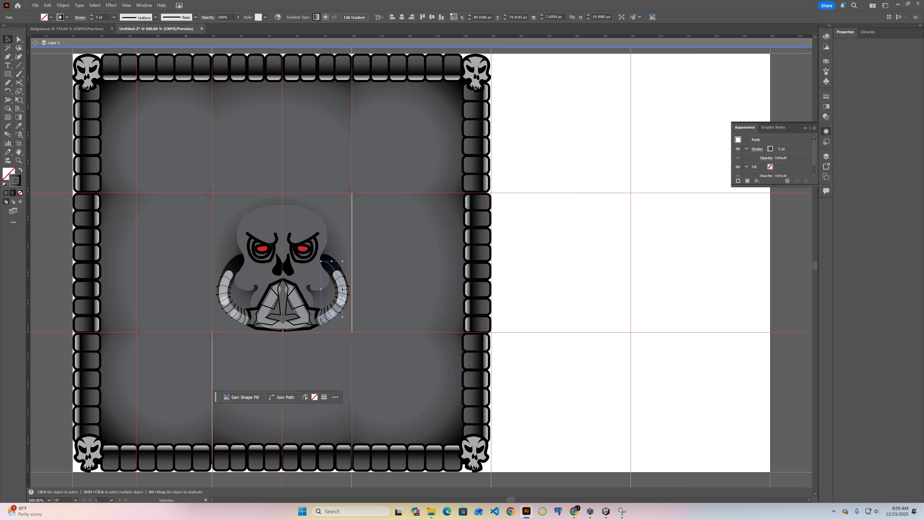
Try nudging the centre, bottom-middle and bottom-left tiles sideways to close their seams, returning each to its place
{"action": "left_click", "coordinate": [342, 243]}
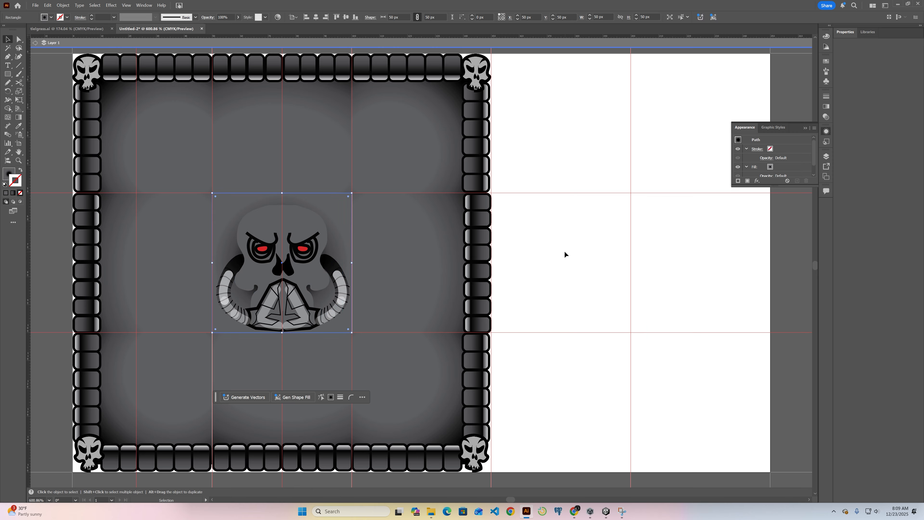
{"action": "key", "text": "Right"}
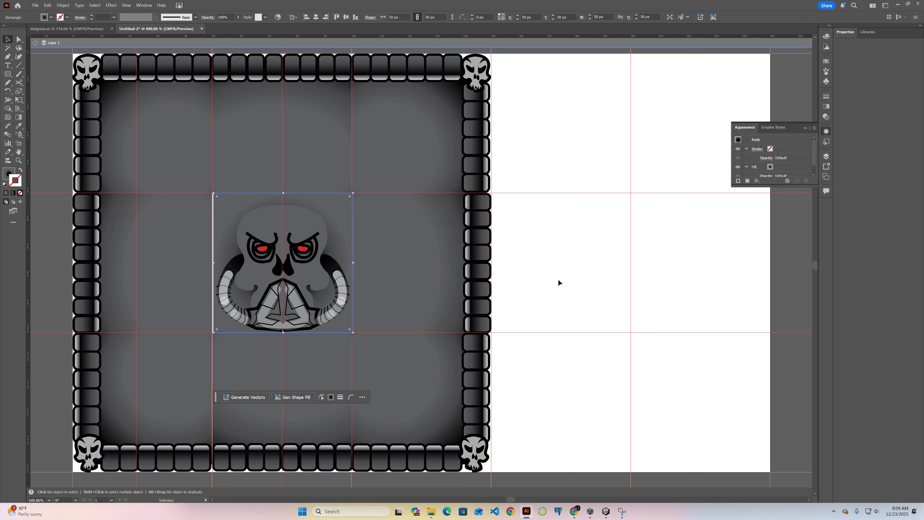
{"action": "key", "text": "Left"}
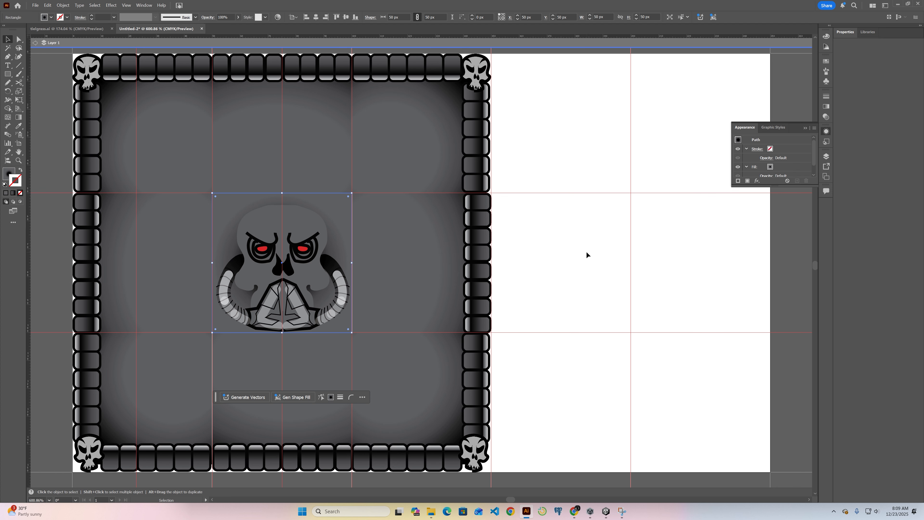
{"action": "left_click", "coordinate": [251, 430]}
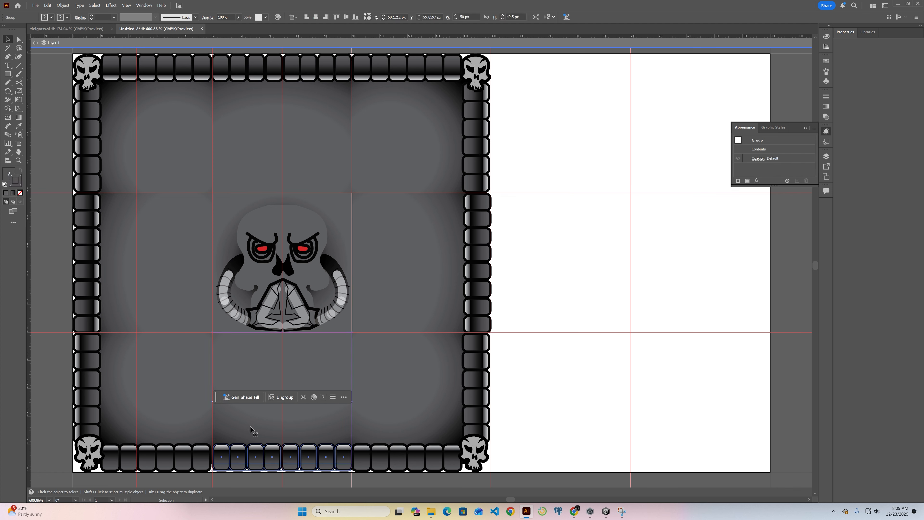
{"action": "key", "text": "Left"}
{"action": "key", "text": "Right"}
{"action": "left_click", "coordinate": [552, 310]}
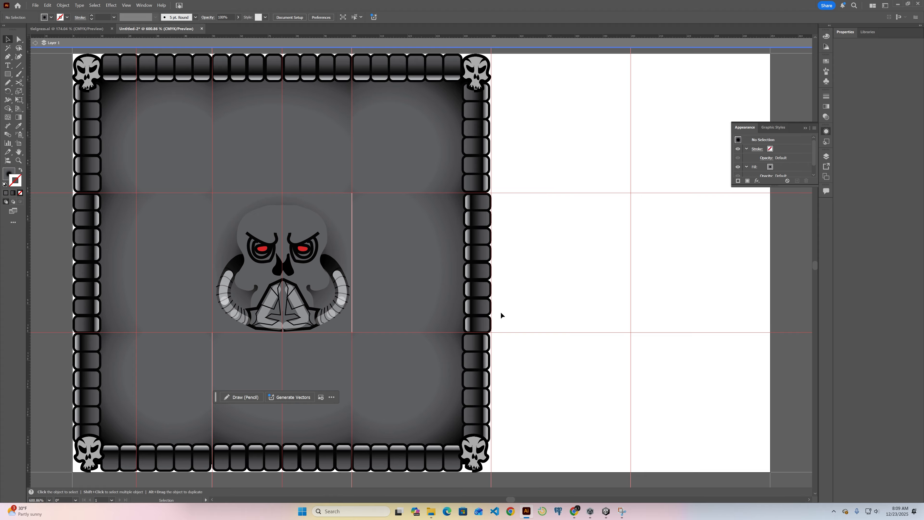
{"action": "left_click", "coordinate": [188, 427]}
{"action": "key", "text": "Right"}
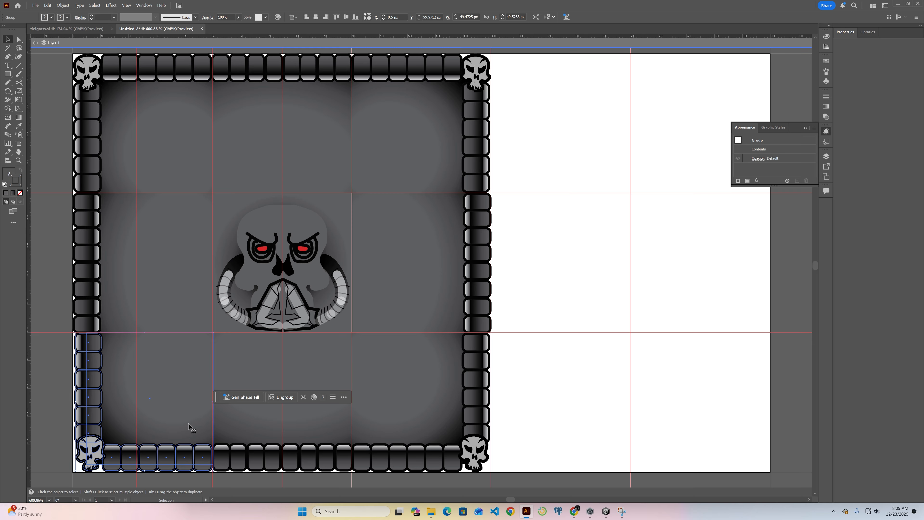
{"action": "key", "text": "Left"}
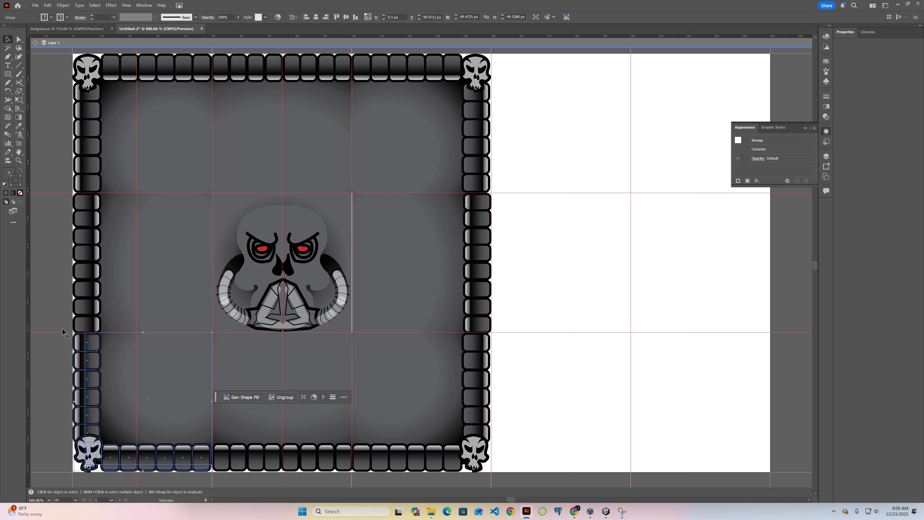
Set the keyboard increment for nudging to 0.0001 px in the general preferences
{"action": "left_click", "coordinate": [47, 5]}
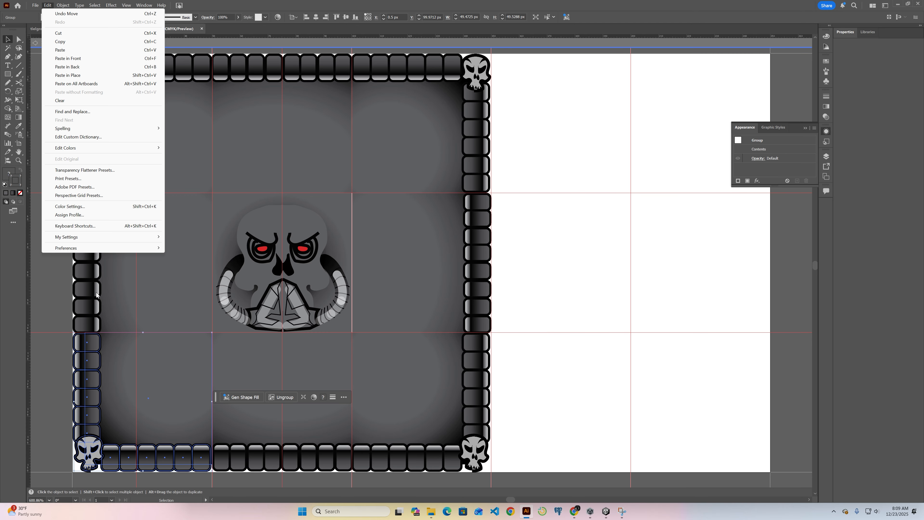
{"action": "mouse_move", "coordinate": [159, 251]}
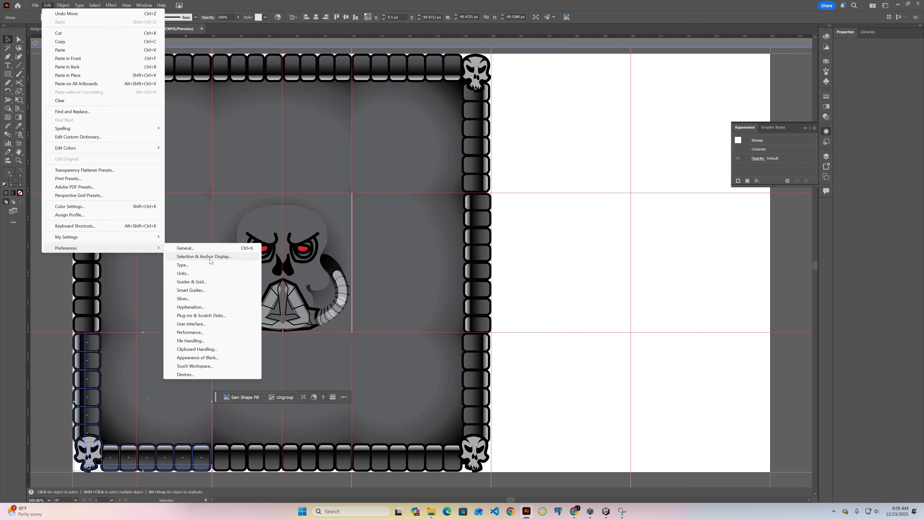
{"action": "left_click", "coordinate": [192, 249]}
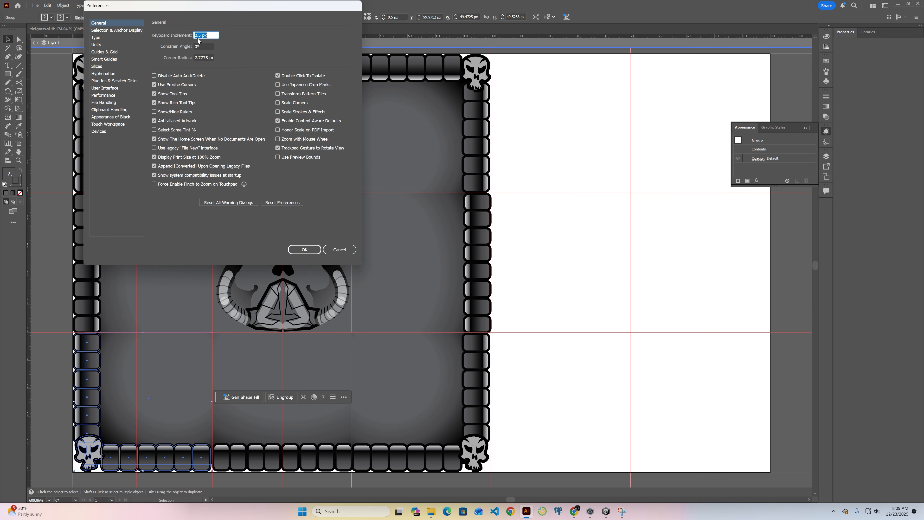
{"action": "type", "text": "1"}
{"action": "type", "text": "0.0001"}
{"action": "left_click", "coordinate": [304, 249]}
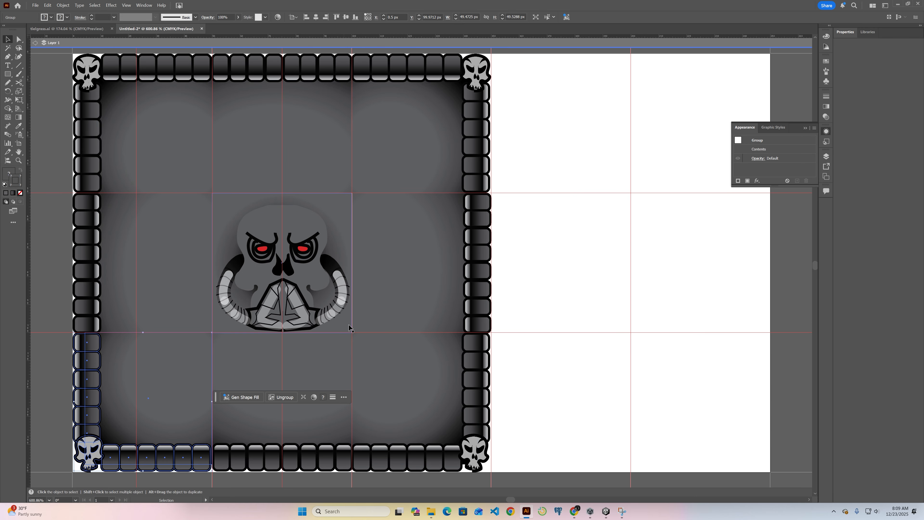
Select the right-middle frame tile and set the keyboard increment for nudging to 0.05 px
{"action": "left_click", "coordinate": [361, 328]}
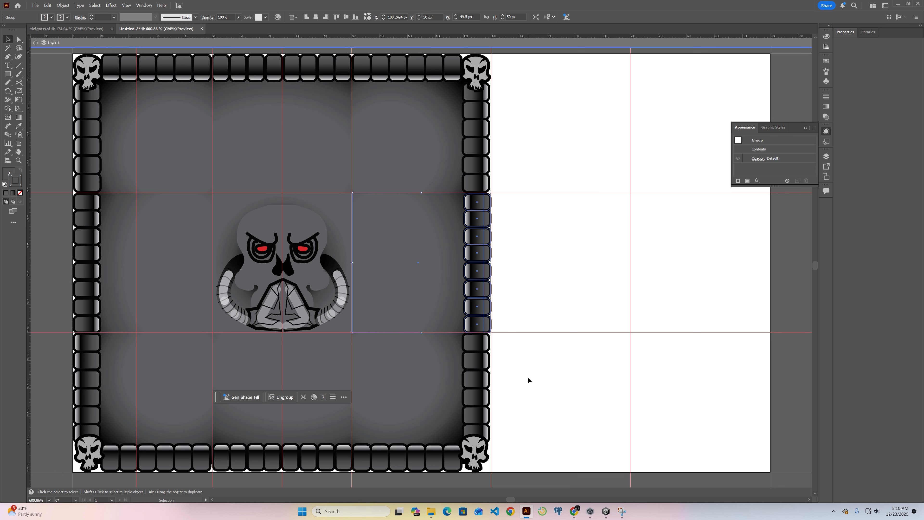
{"action": "left_click", "coordinate": [48, 5]}
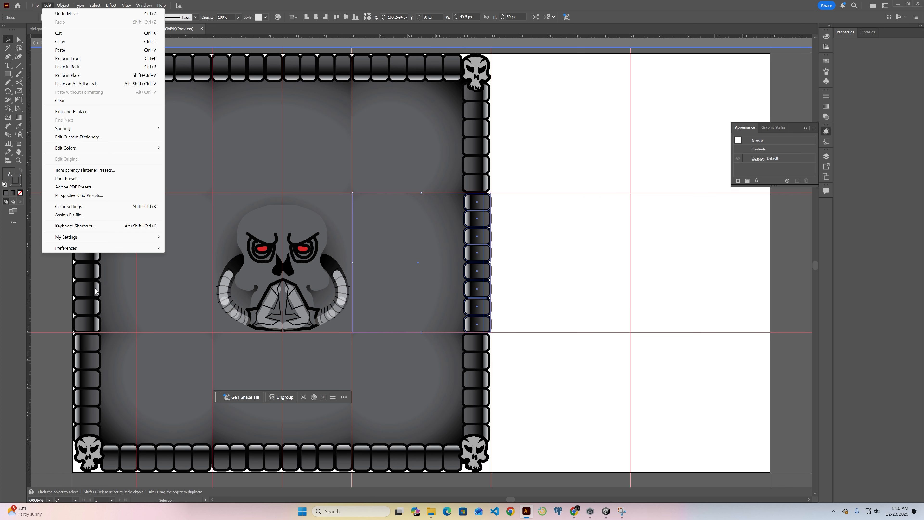
{"action": "mouse_move", "coordinate": [145, 248]}
{"action": "left_click", "coordinate": [210, 249]}
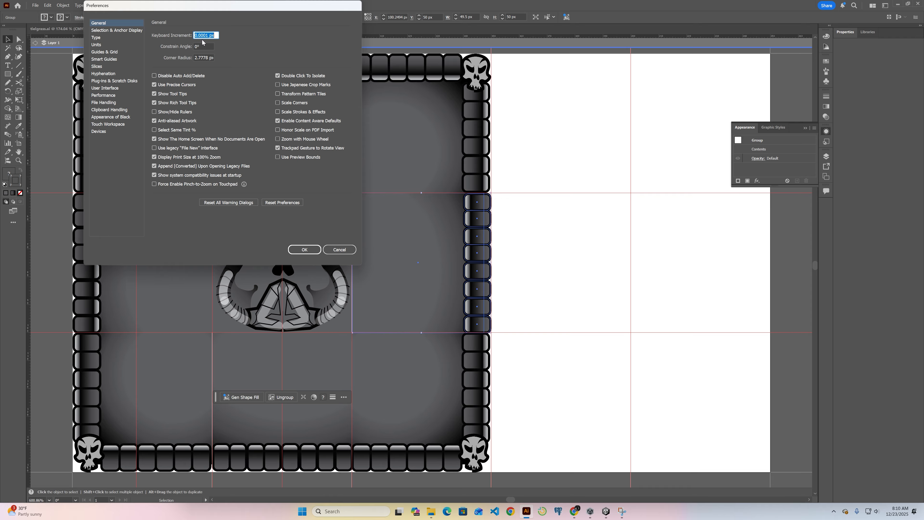
{"action": "type", "text": ".05"}
{"action": "key", "text": "Return"}
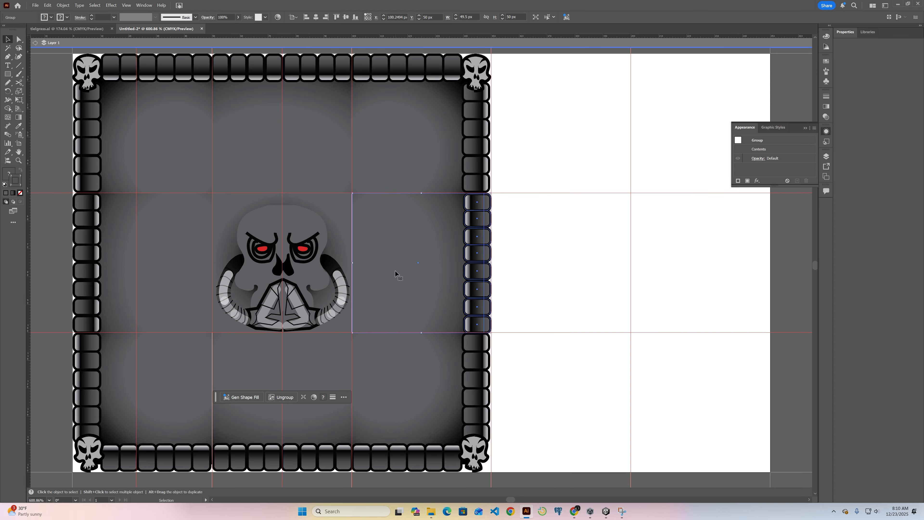
Nudge the right-middle tile slightly down and left against the centre tile, and nudge the bottom-middle tile left towards its seam
{"action": "key", "text": "Down"}
{"action": "key", "text": "Left"}
{"action": "key", "text": "Left"}
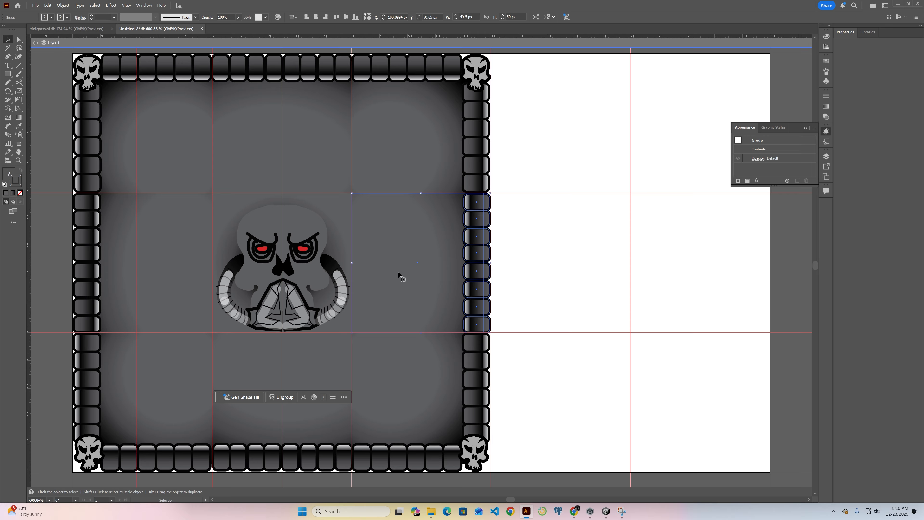
{"action": "left_click", "coordinate": [340, 325]}
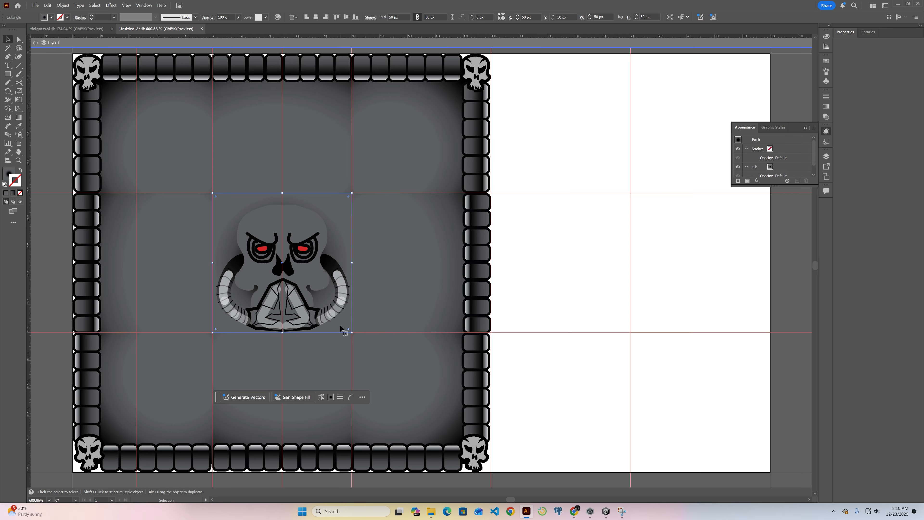
{"action": "left_click", "coordinate": [269, 370]}
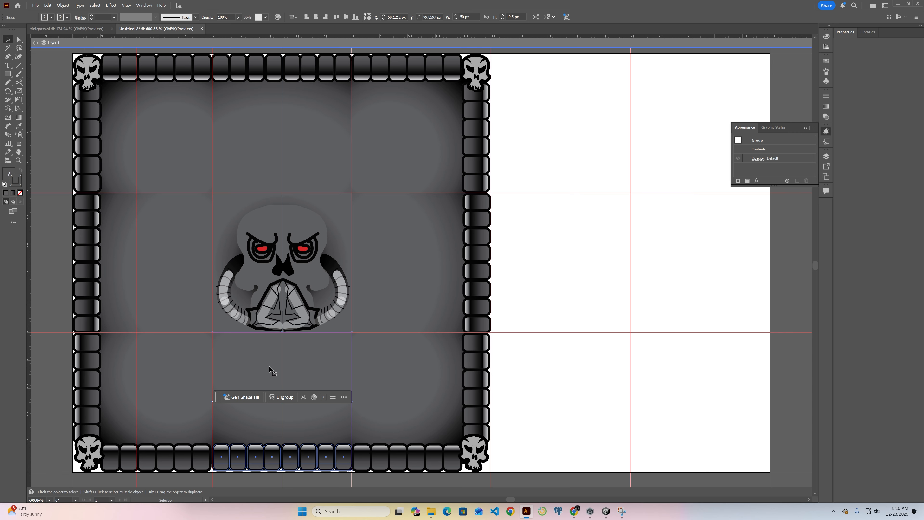
{"action": "key", "text": "Left"}
{"action": "left_click", "coordinate": [549, 295]}
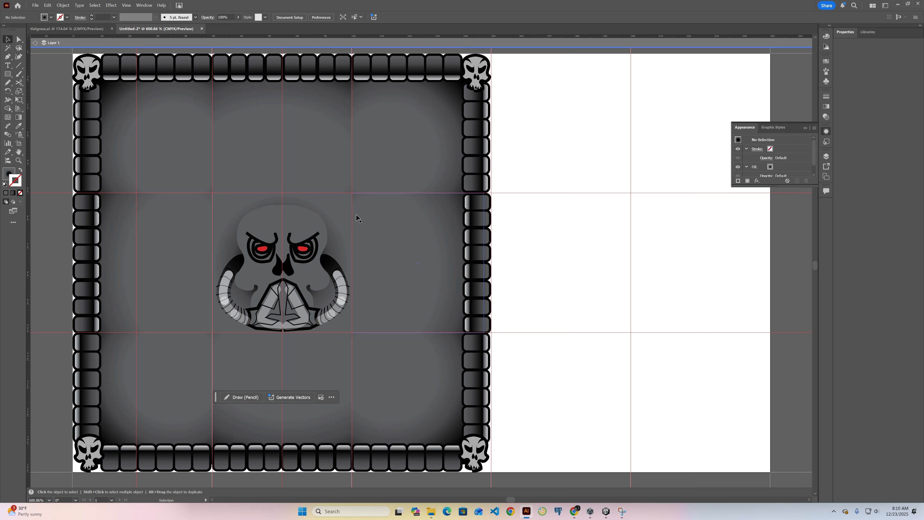
Place a copy of the top-right corner tile in the empty guide cell beside the frame's middle row
{"action": "left_click", "coordinate": [422, 128]}
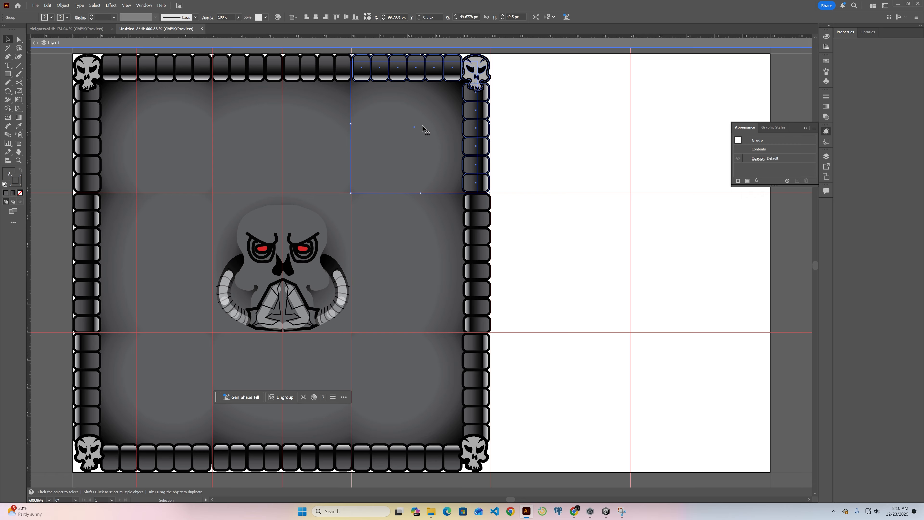
{"action": "key", "text": "a"}
{"action": "key", "text": "v"}
{"action": "left_click_drag", "start_coordinate": [423, 125], "coordinate": [565, 264]}
{"action": "left_click", "coordinate": [646, 258]}
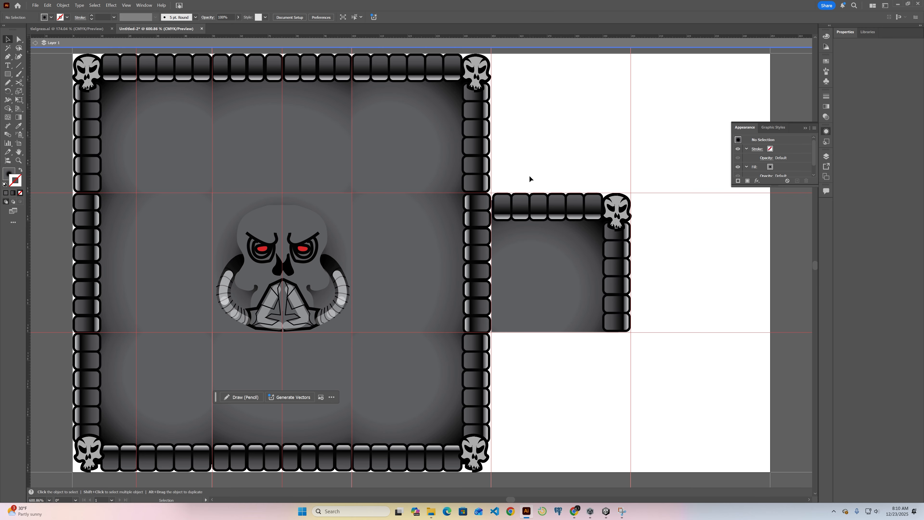
Try ungrouping the copied corner tile to select a single brick, and undo the ungrouping
{"action": "left_click", "coordinate": [510, 206]}
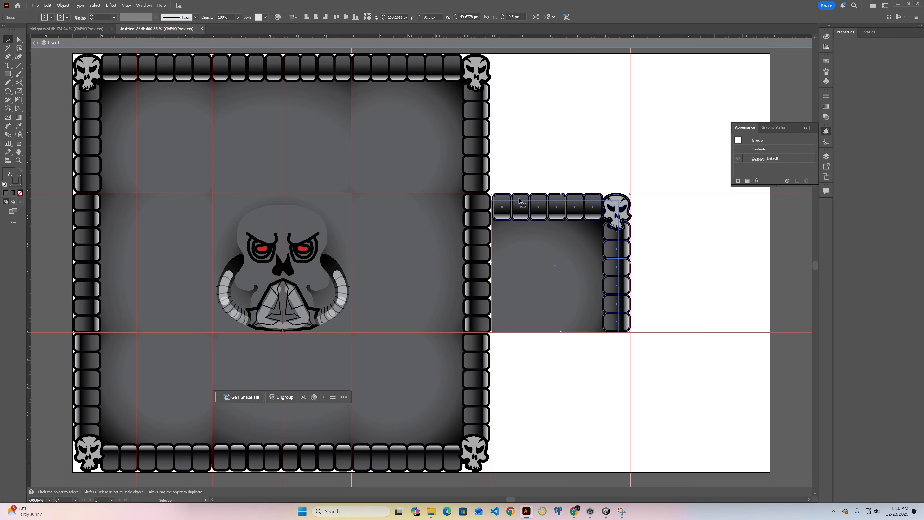
{"action": "left_click", "coordinate": [617, 206], "text": "shift"}
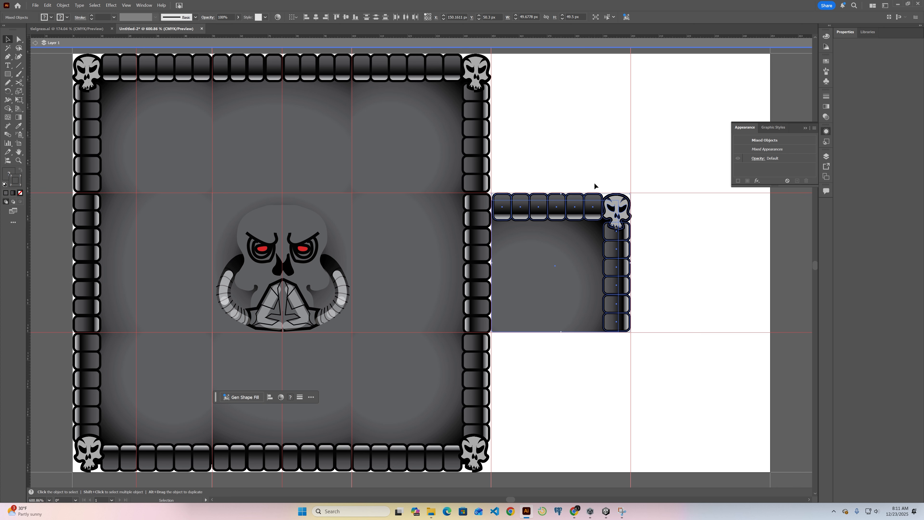
{"action": "left_click", "coordinate": [594, 183]}
{"action": "left_click", "coordinate": [593, 207]}
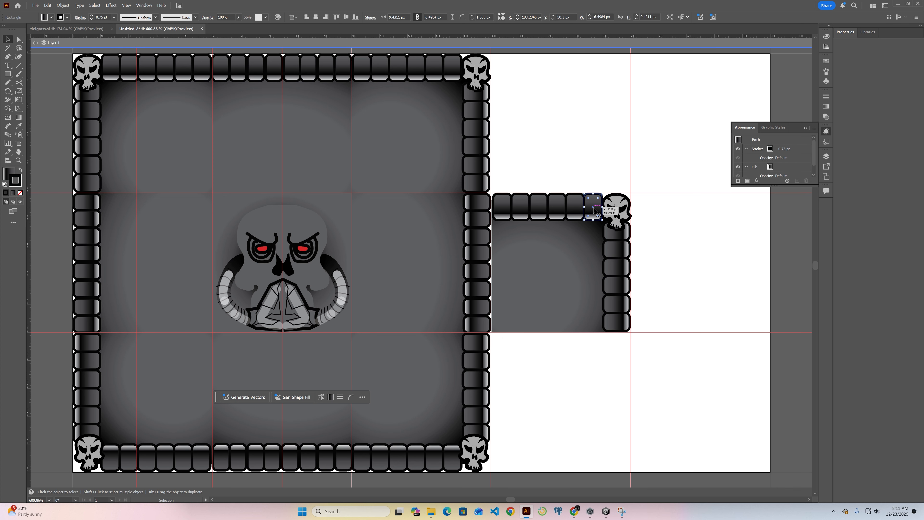
{"action": "key", "text": "ctrl+z"}
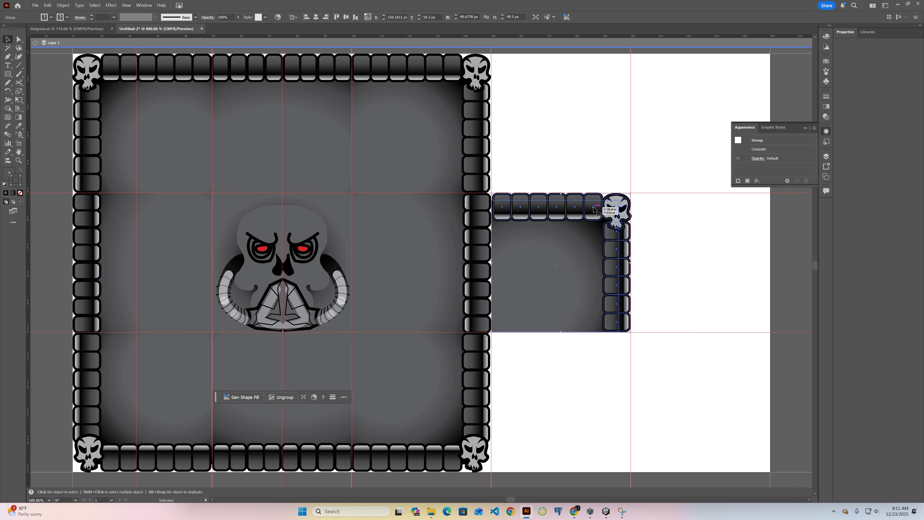
Isolate and leave the copied corner tile's group, try moving the tile up and to the right, and undo the move
{"action": "double_click", "coordinate": [626, 206]}
{"action": "left_click", "coordinate": [624, 208]}
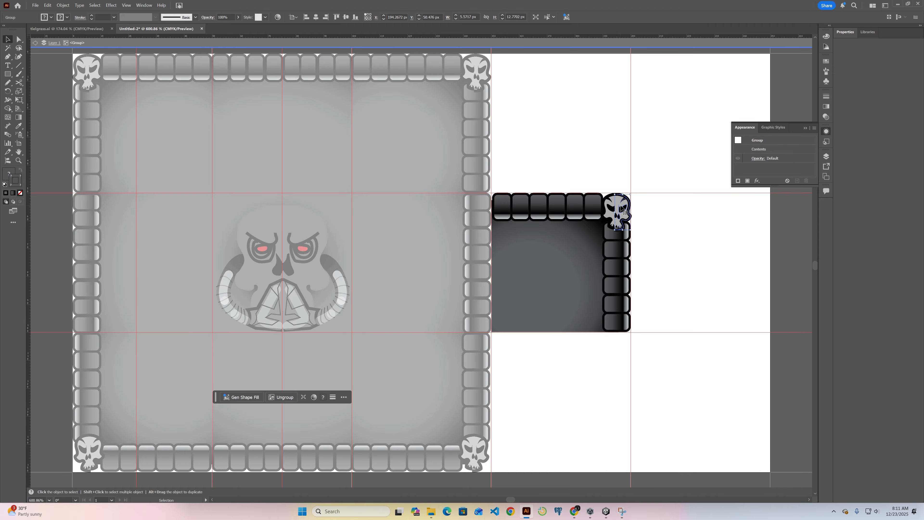
{"action": "key", "text": "Escape"}
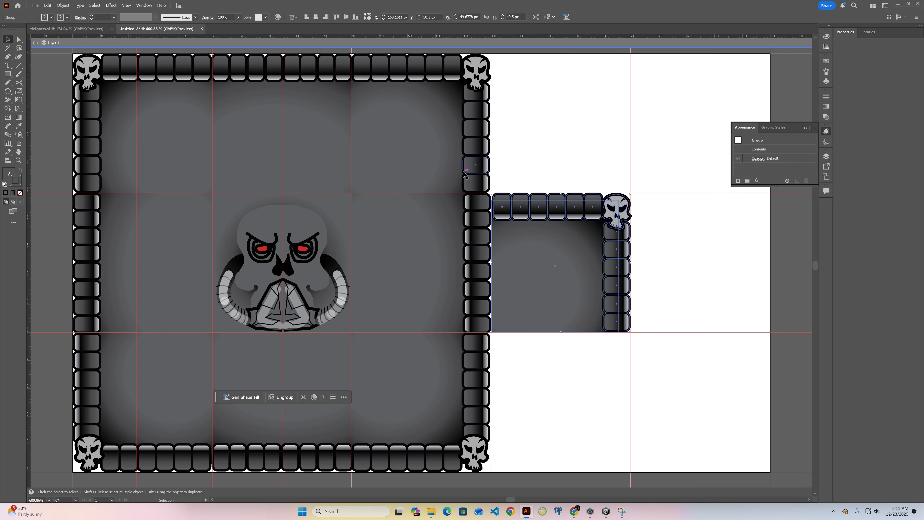
{"action": "left_click", "coordinate": [551, 150]}
{"action": "left_click", "coordinate": [531, 209]}
{"action": "left_click_drag", "start_coordinate": [530, 207], "coordinate": [596, 207]}
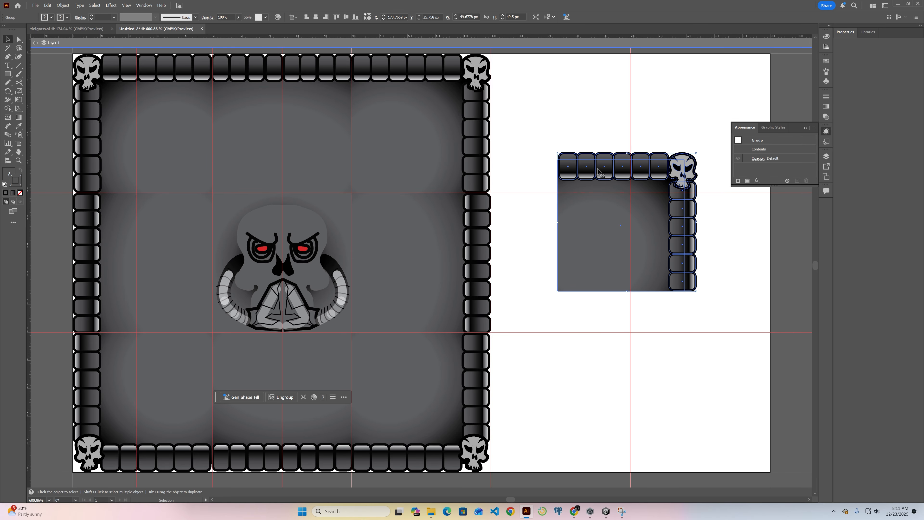
{"action": "key", "text": "ctrl+z"}
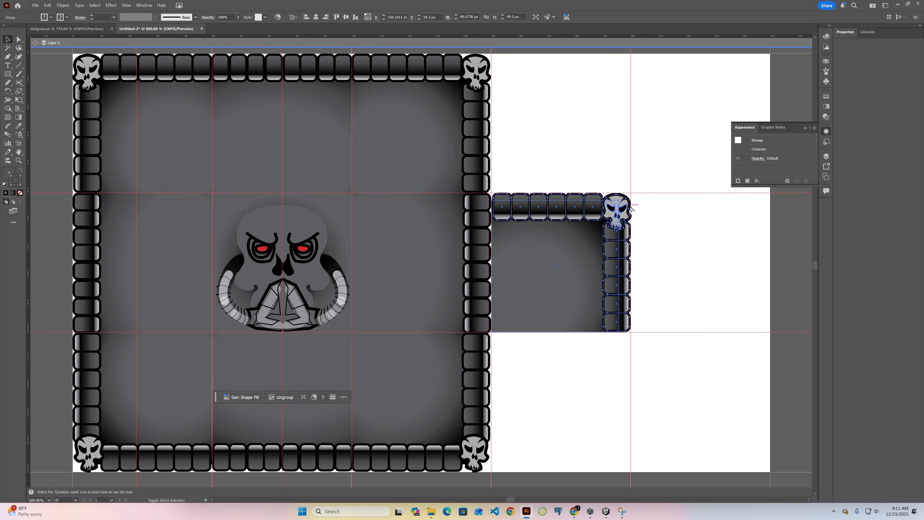
Isolate the copied corner tile's group and delete all six bricks of its top row, keeping the skull and right column
{"action": "double_click", "coordinate": [602, 213]}
{"action": "left_click", "coordinate": [591, 210]}
{"action": "key", "text": "Delete"}
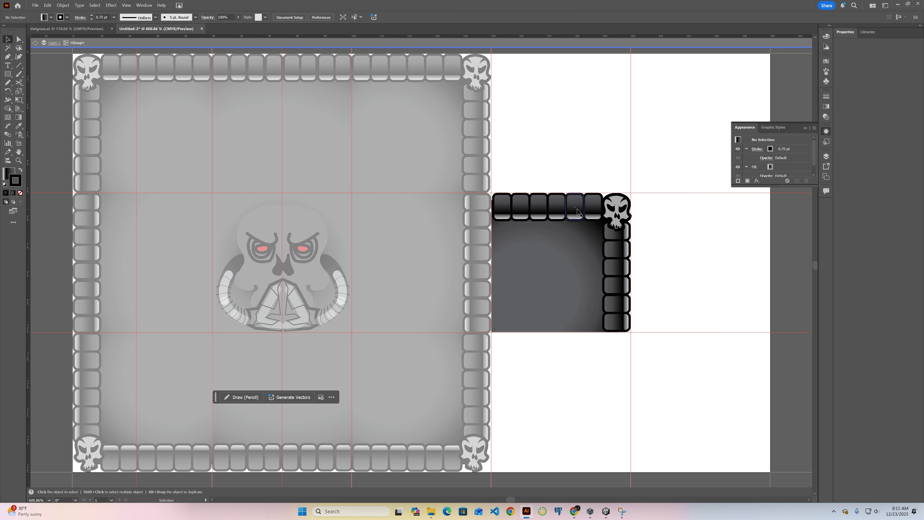
{"action": "left_click", "coordinate": [575, 210]}
{"action": "key", "text": "Delete"}
{"action": "left_click", "coordinate": [554, 213]}
{"action": "key", "text": "Delete"}
{"action": "left_click", "coordinate": [536, 212]}
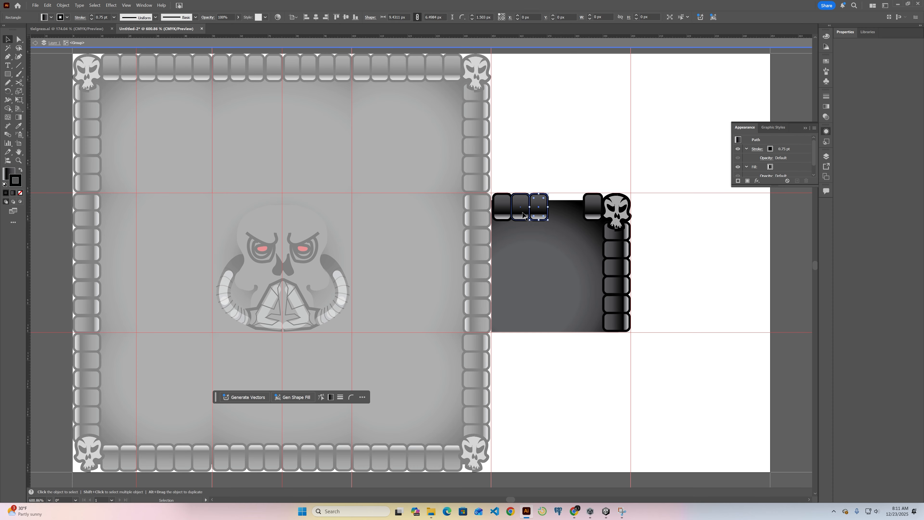
{"action": "key", "text": "Delete"}
{"action": "left_click", "coordinate": [512, 214]}
{"action": "key", "text": "Delete"}
{"action": "left_click", "coordinate": [592, 207]}
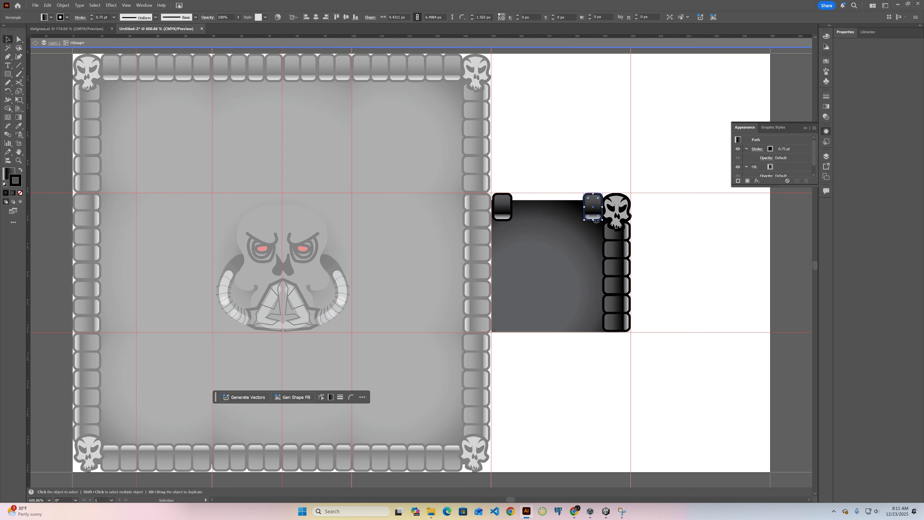
{"action": "key", "text": "Delete"}
{"action": "left_click", "coordinate": [502, 206]}
{"action": "key", "text": "Delete"}
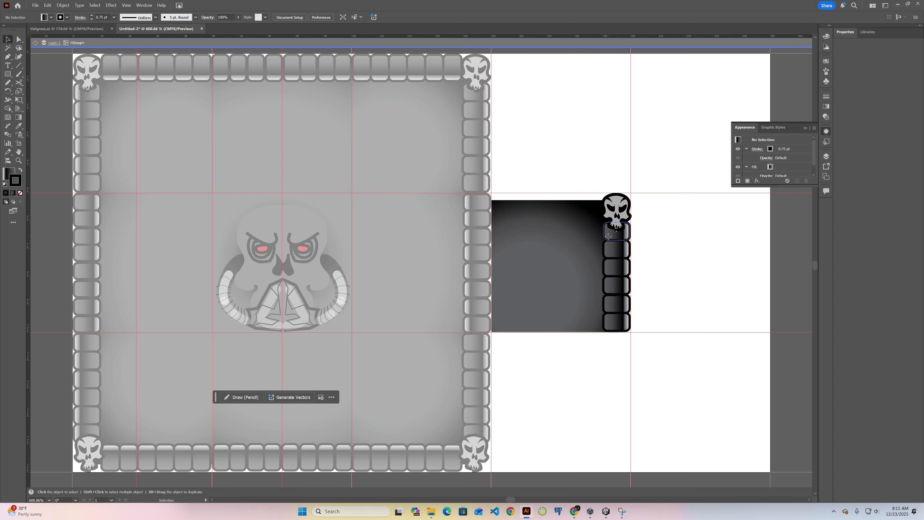
Delete all six bricks of the copied tile's right column, keeping the corner skull and background
{"action": "left_click", "coordinate": [616, 232]}
{"action": "key", "text": "Delete"}
{"action": "left_click", "coordinate": [617, 251]}
{"action": "key", "text": "Delete"}
{"action": "left_click", "coordinate": [616, 268]}
{"action": "key", "text": "Delete"}
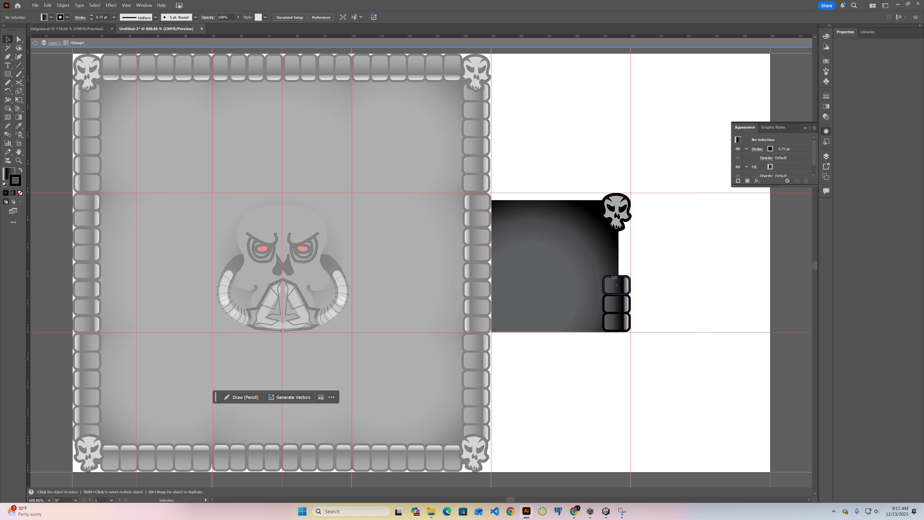
{"action": "left_click", "coordinate": [614, 285]}
{"action": "key", "text": "Delete"}
{"action": "left_click", "coordinate": [615, 305]}
{"action": "key", "text": "Delete"}
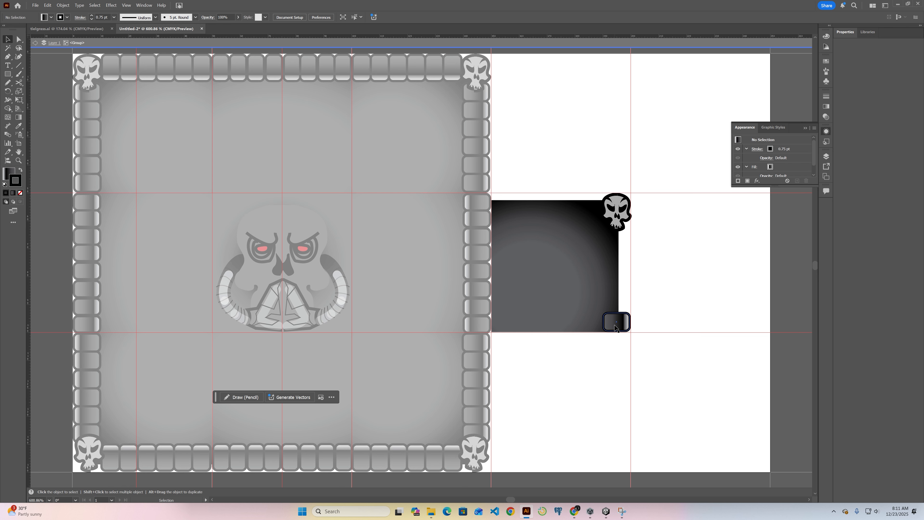
{"action": "left_click", "coordinate": [615, 322]}
{"action": "key", "text": "Delete"}
Stretch the tile's background rectangle up and to the right to fill the guide cell, about 49.84 px square
{"action": "left_click", "coordinate": [551, 256]}
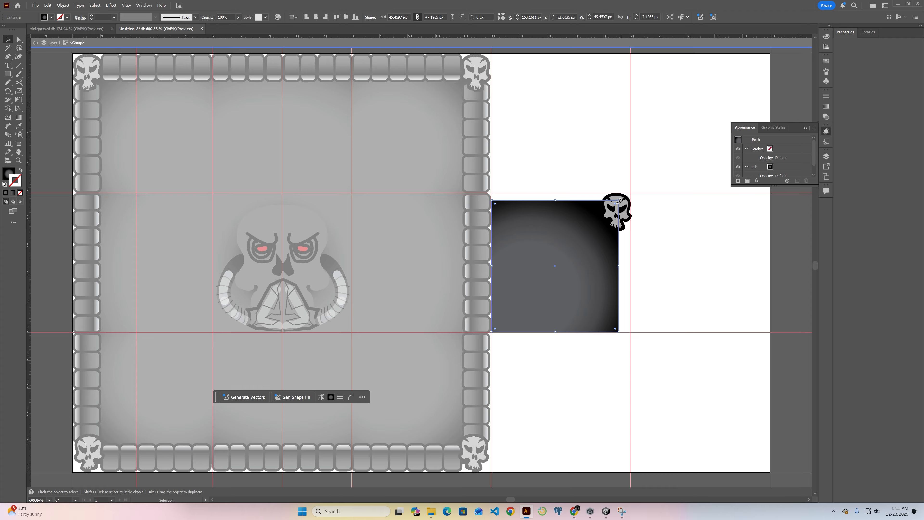
{"action": "mouse_move", "coordinate": [619, 198]}
{"action": "left_mouse_down"}
{"action": "mouse_move", "coordinate": [628, 196]}
{"action": "mouse_move", "coordinate": [617, 193]}
{"action": "left_mouse_up"}
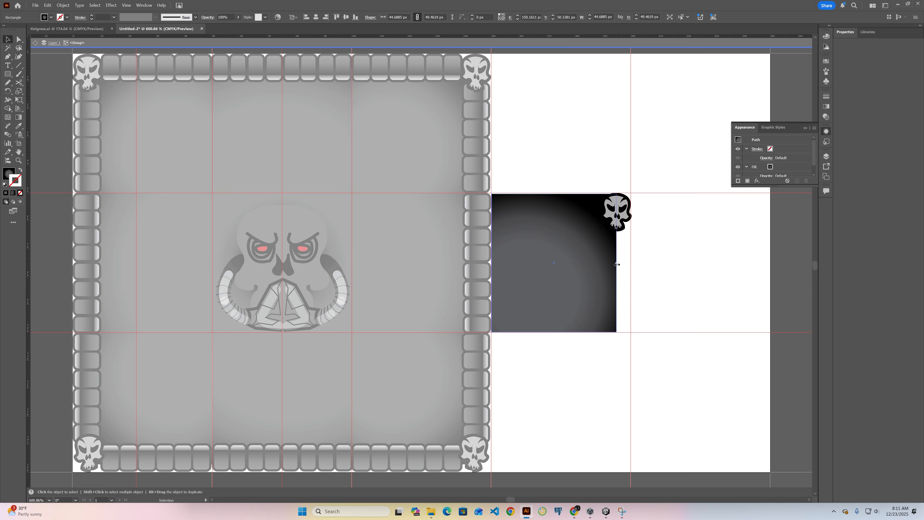
{"action": "left_click_drag", "start_coordinate": [616, 264], "coordinate": [632, 262]}
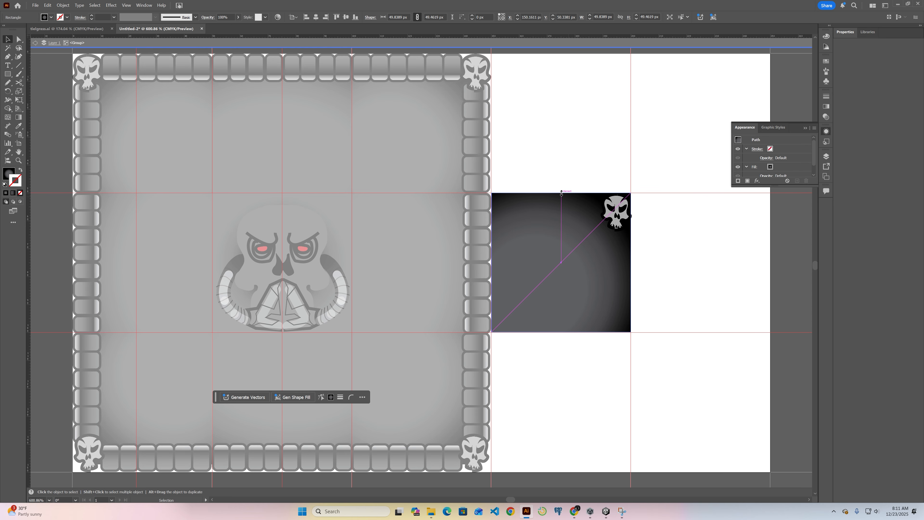
{"action": "left_click_drag", "start_coordinate": [562, 193], "coordinate": [561, 192]}
Isolate the background rectangle, shift its radial gradient's centre up and to the right, and extend the grey stop outward
{"action": "double_click", "coordinate": [536, 246]}
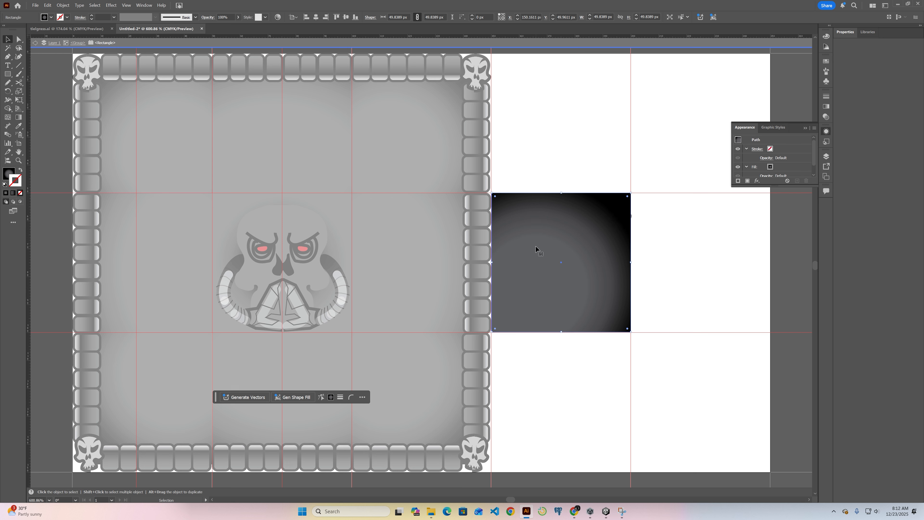
{"action": "left_click", "coordinate": [826, 106]}
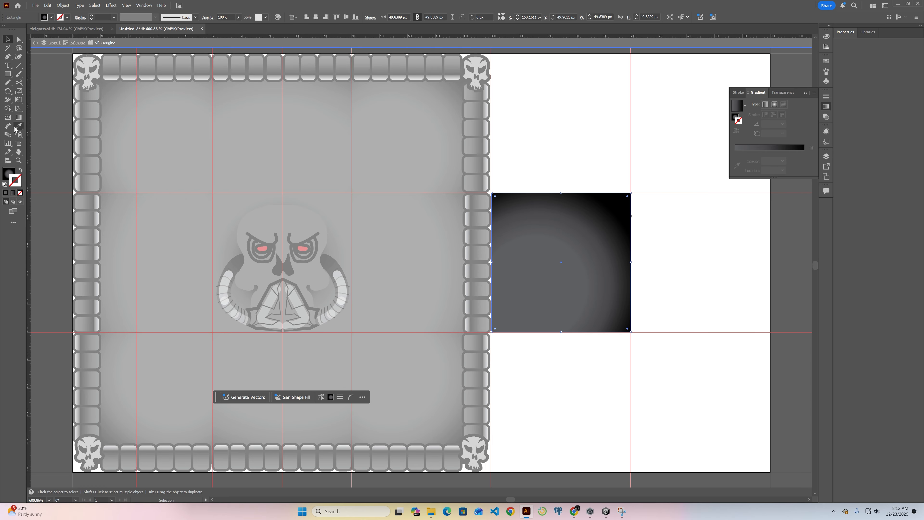
{"action": "left_click", "coordinate": [18, 116]}
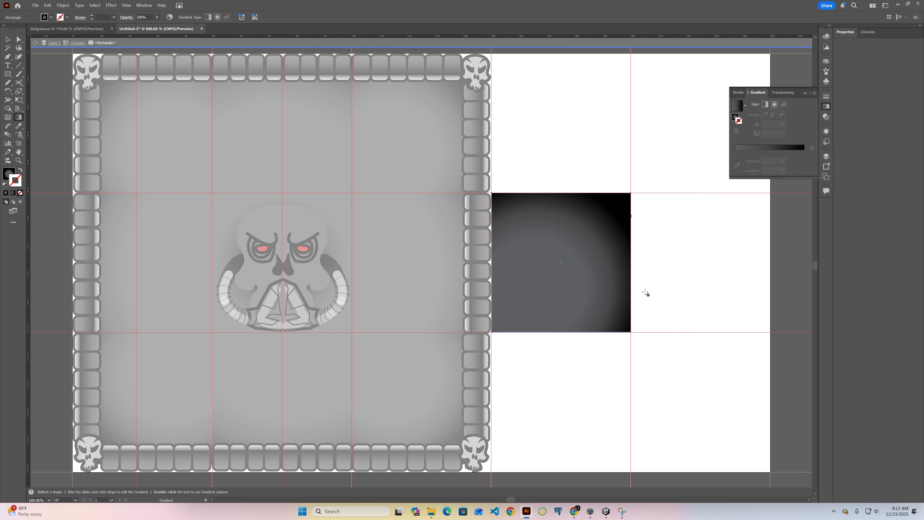
{"action": "left_click", "coordinate": [4, 178]}
{"action": "left_click", "coordinate": [3, 179]}
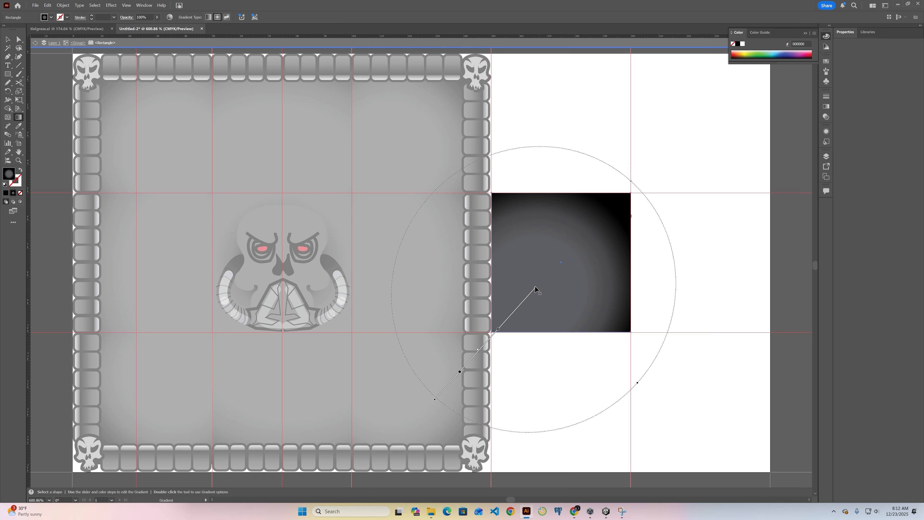
{"action": "mouse_move", "coordinate": [535, 288]}
{"action": "left_mouse_down"}
{"action": "mouse_move", "coordinate": [585, 267]}
{"action": "mouse_move", "coordinate": [552, 250]}
{"action": "mouse_move", "coordinate": [552, 236]}
{"action": "mouse_move", "coordinate": [557, 245]}
{"action": "left_mouse_up"}
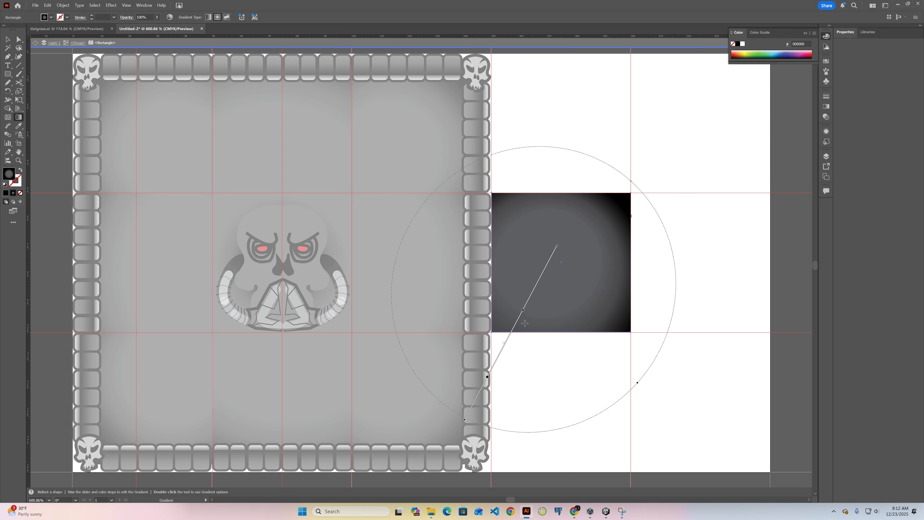
{"action": "left_click_drag", "start_coordinate": [522, 311], "coordinate": [447, 331]}
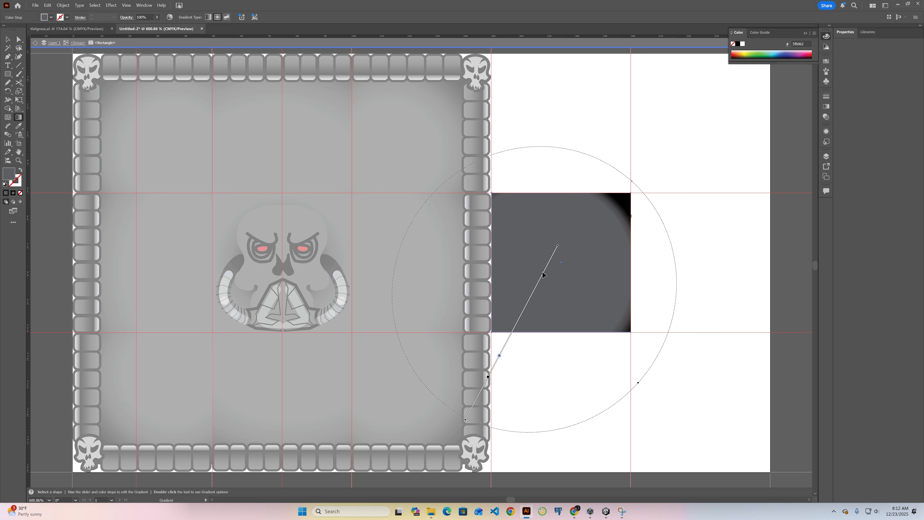
Reposition and reshape the radial gradient until black shading remains only under the corner skull, and leave the group's isolation
{"action": "mouse_move", "coordinate": [542, 275]}
{"action": "left_mouse_down"}
{"action": "mouse_move", "coordinate": [549, 281]}
{"action": "mouse_move", "coordinate": [547, 269]}
{"action": "mouse_move", "coordinate": [555, 273]}
{"action": "left_mouse_up"}
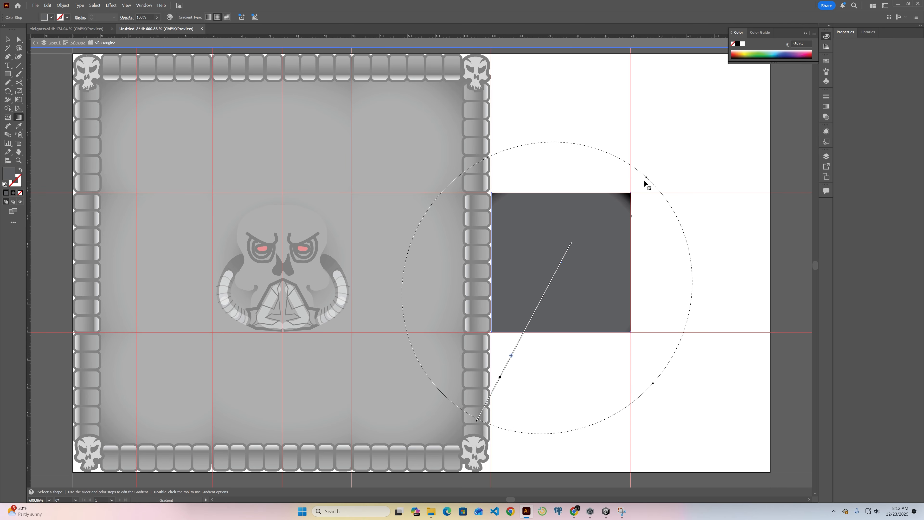
{"action": "left_click_drag", "start_coordinate": [644, 183], "coordinate": [605, 224]}
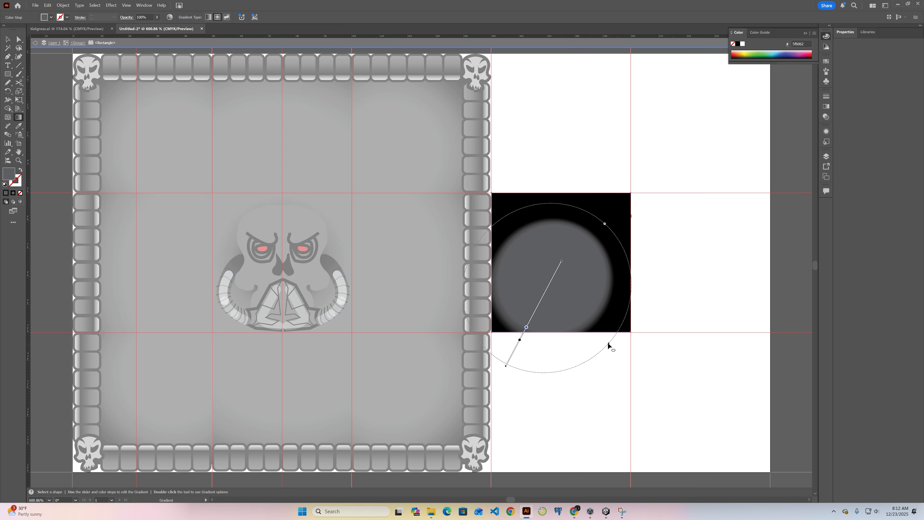
{"action": "left_click_drag", "start_coordinate": [608, 345], "coordinate": [675, 394]}
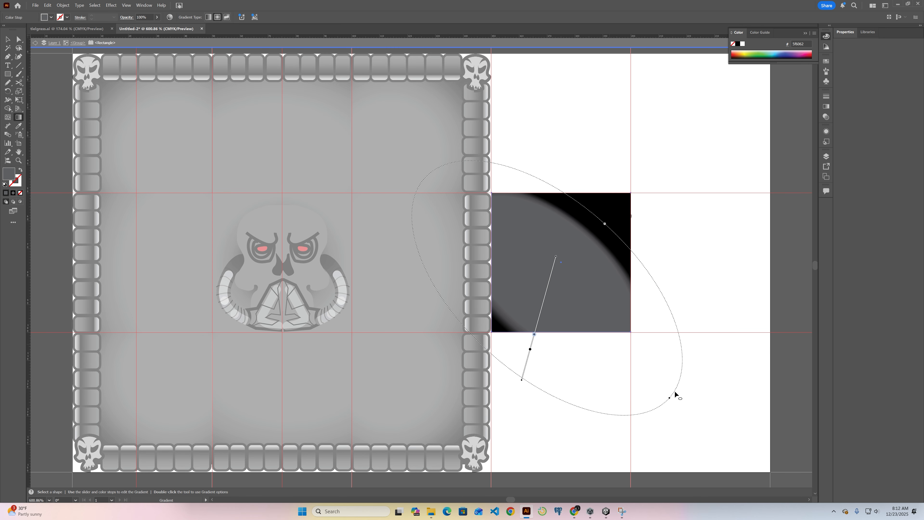
{"action": "mouse_move", "coordinate": [563, 314]}
{"action": "left_mouse_down"}
{"action": "mouse_move", "coordinate": [563, 344]}
{"action": "mouse_move", "coordinate": [575, 363]}
{"action": "mouse_move", "coordinate": [670, 442]}
{"action": "mouse_move", "coordinate": [627, 446]}
{"action": "mouse_move", "coordinate": [642, 464]}
{"action": "left_mouse_up"}
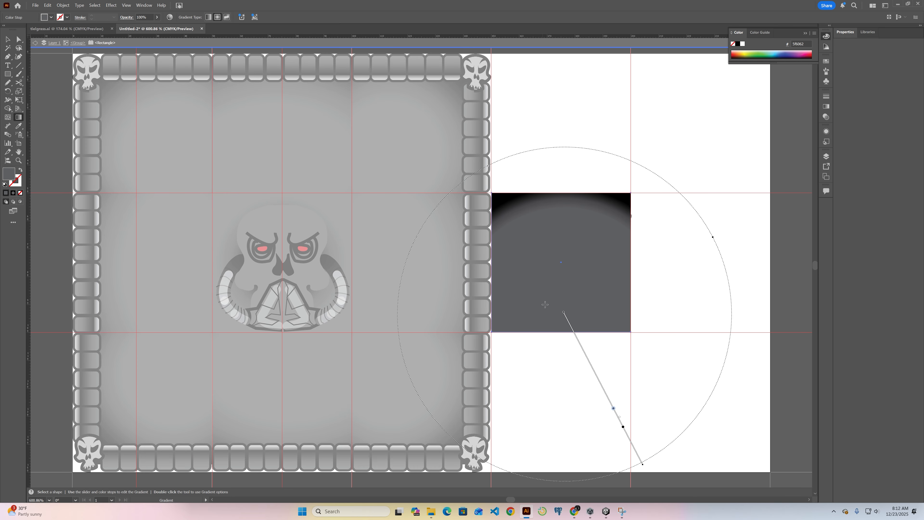
{"action": "left_click_drag", "start_coordinate": [563, 312], "coordinate": [563, 311]}
{"action": "left_click_drag", "start_coordinate": [553, 298], "coordinate": [515, 228]}
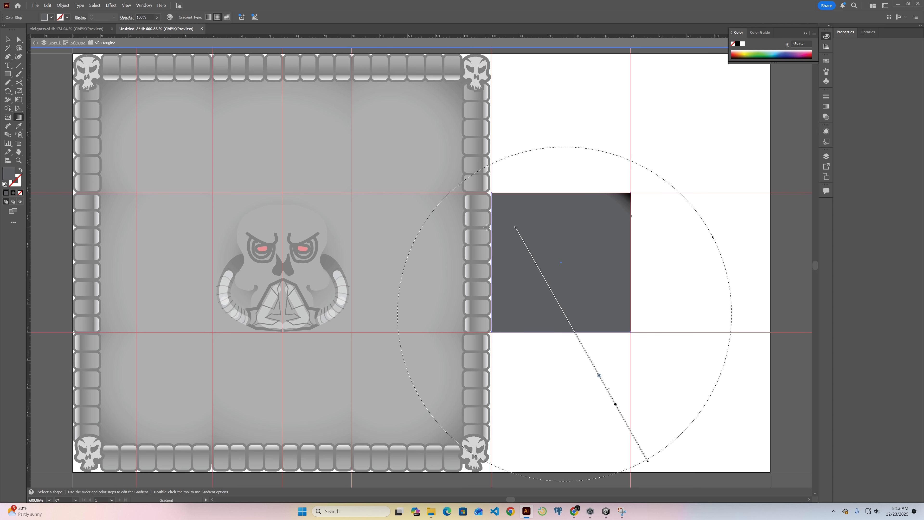
{"action": "key", "text": "ctrl"}
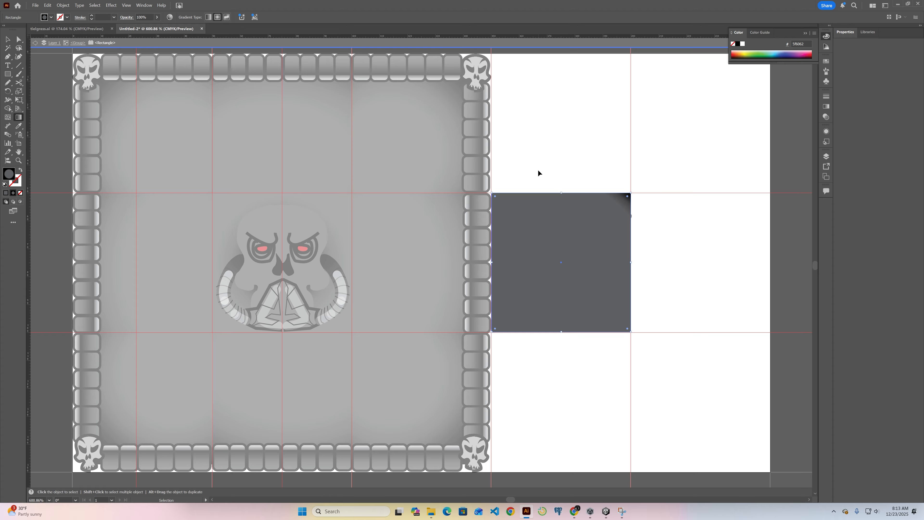
{"action": "left_click", "coordinate": [35, 43]}
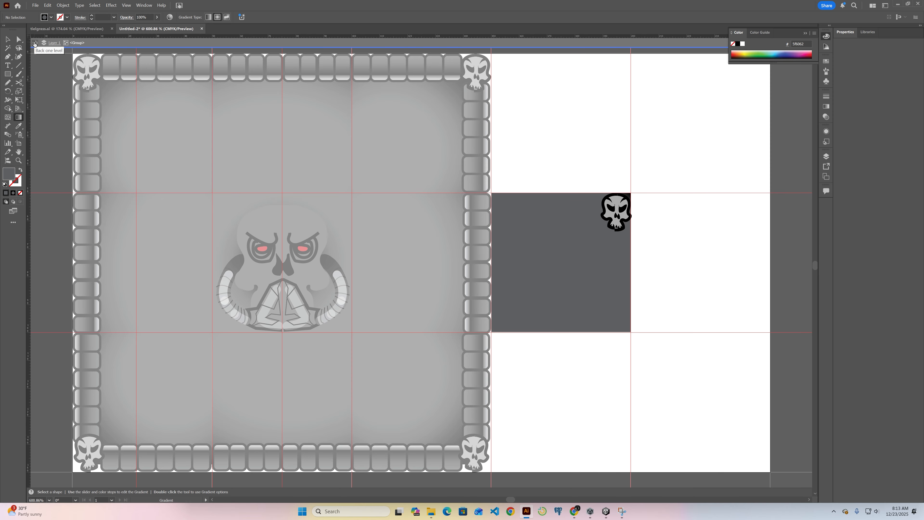
{"action": "left_click", "coordinate": [34, 43]}
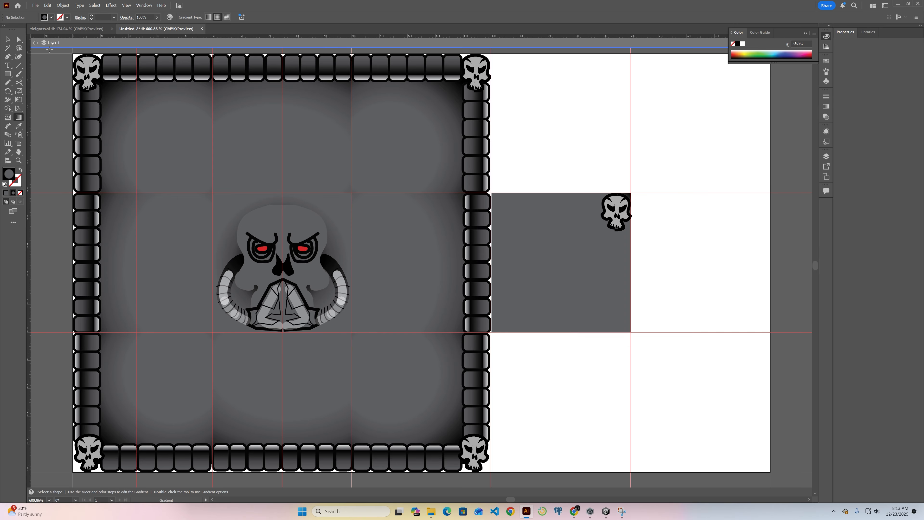
Isolate the tile's group again, try a freeform gradient point on the background, and undo it
{"action": "left_click", "coordinate": [7, 39]}
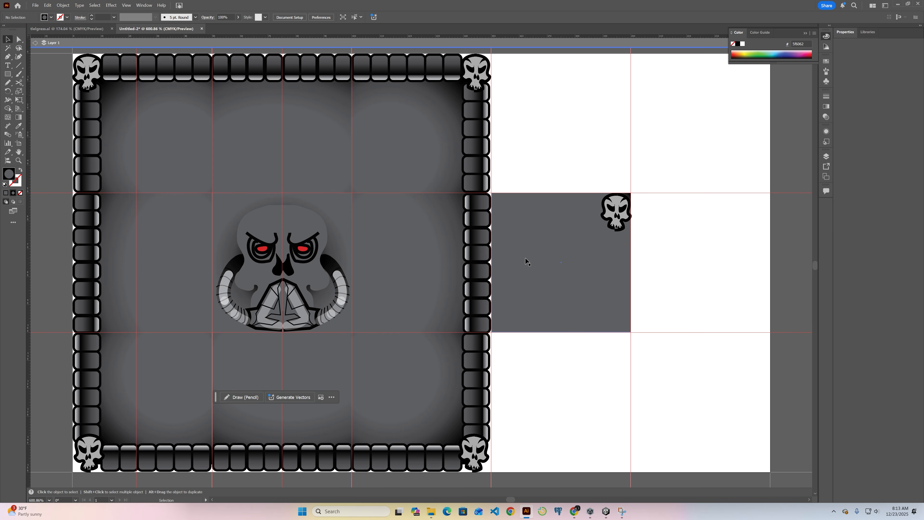
{"action": "left_click", "coordinate": [552, 256]}
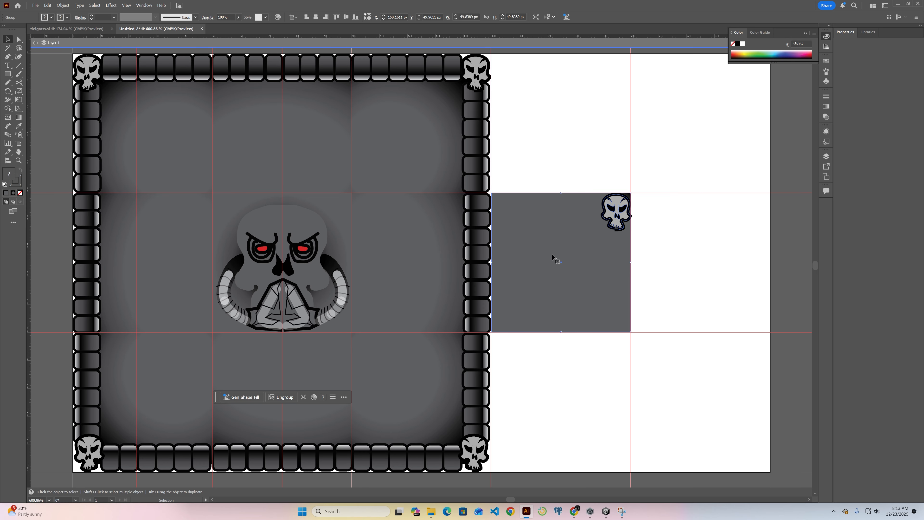
{"action": "double_click", "coordinate": [552, 257]}
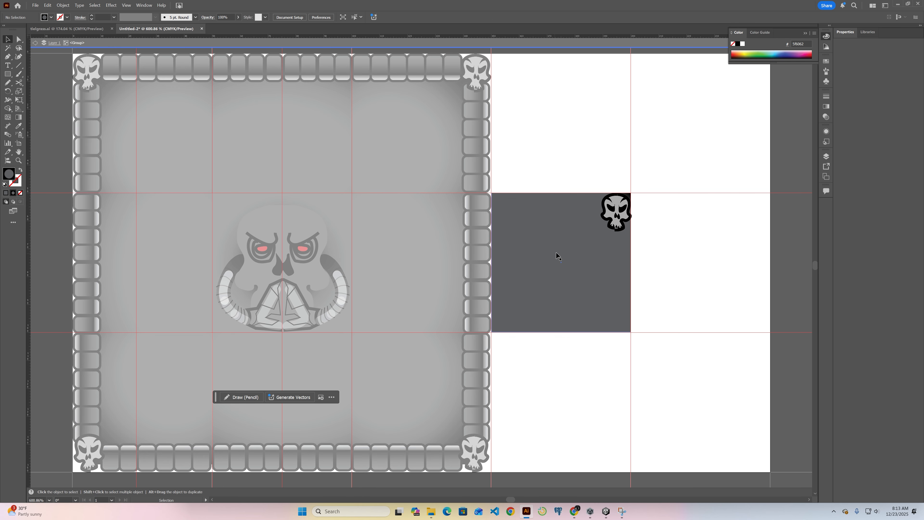
{"action": "left_click", "coordinate": [18, 118]}
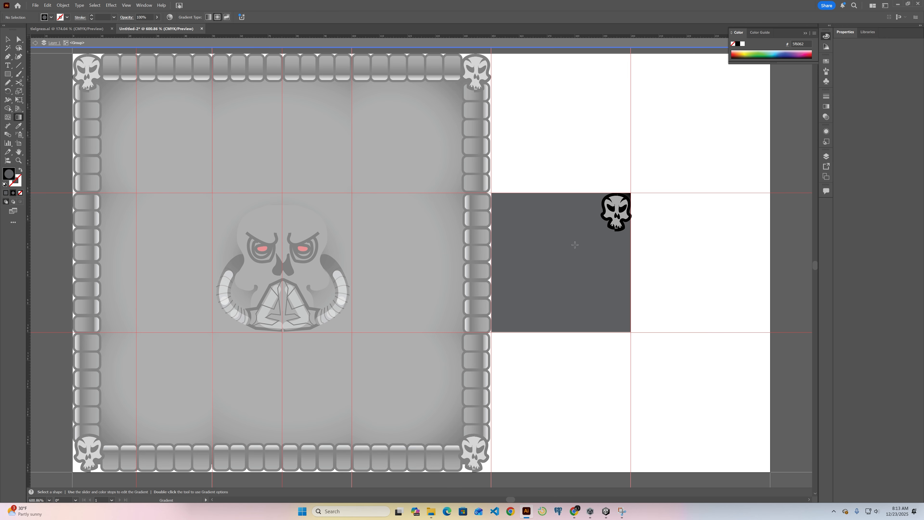
{"action": "left_click", "coordinate": [828, 109]}
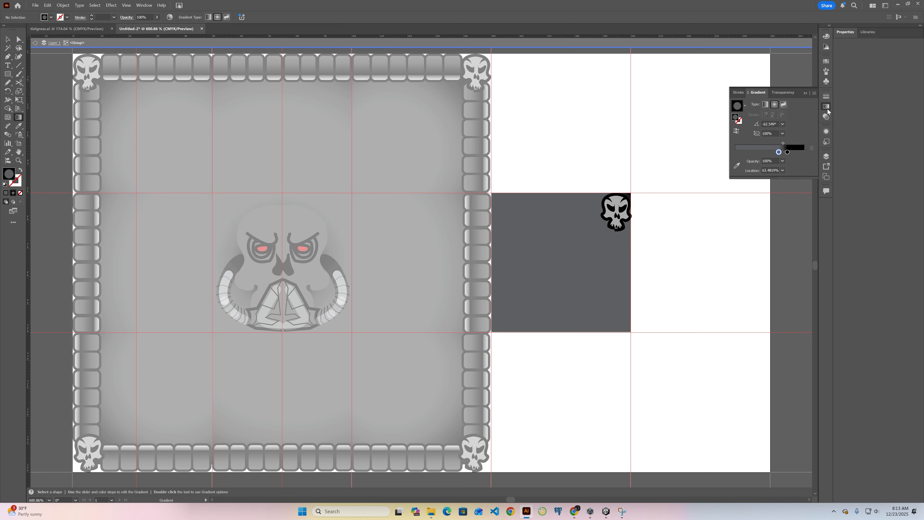
{"action": "left_click", "coordinate": [783, 105]}
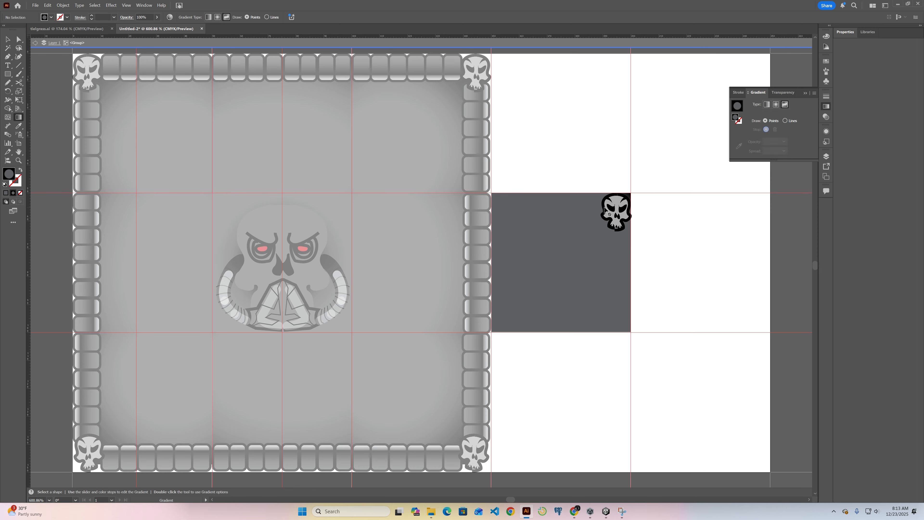
{"action": "left_click", "coordinate": [580, 232]}
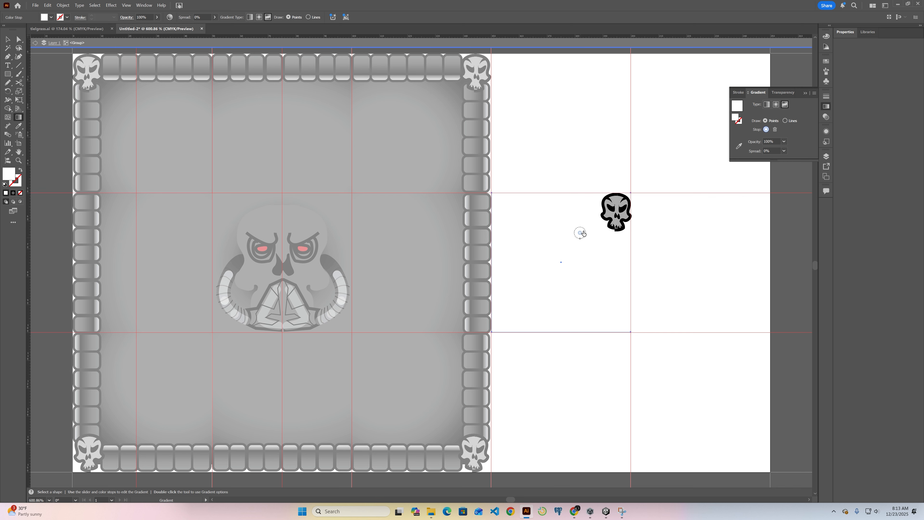
{"action": "key", "text": "ctrl+z"}
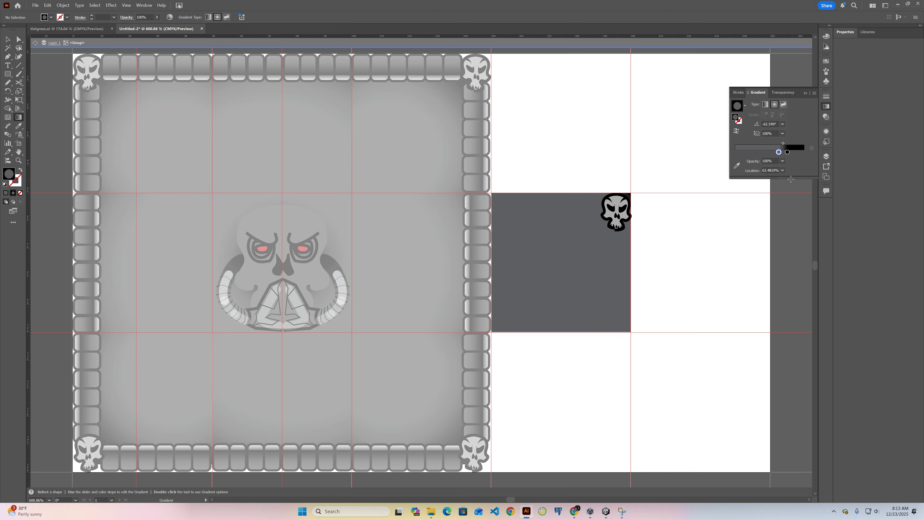
Apply a freeform points gradient to the tile's background and set its colour point to black, 000000
{"action": "left_click_drag", "start_coordinate": [788, 153], "coordinate": [804, 153]}
{"action": "left_click", "coordinate": [783, 104]}
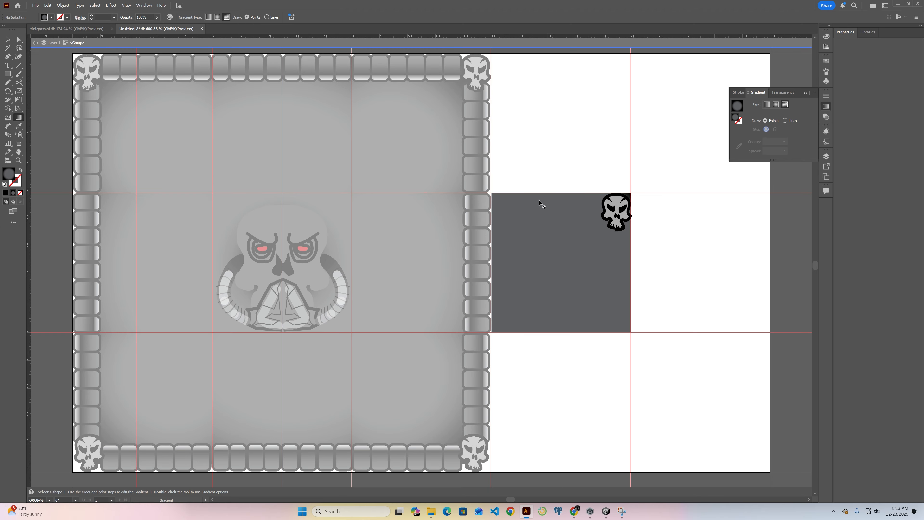
{"action": "left_click", "coordinate": [587, 241]}
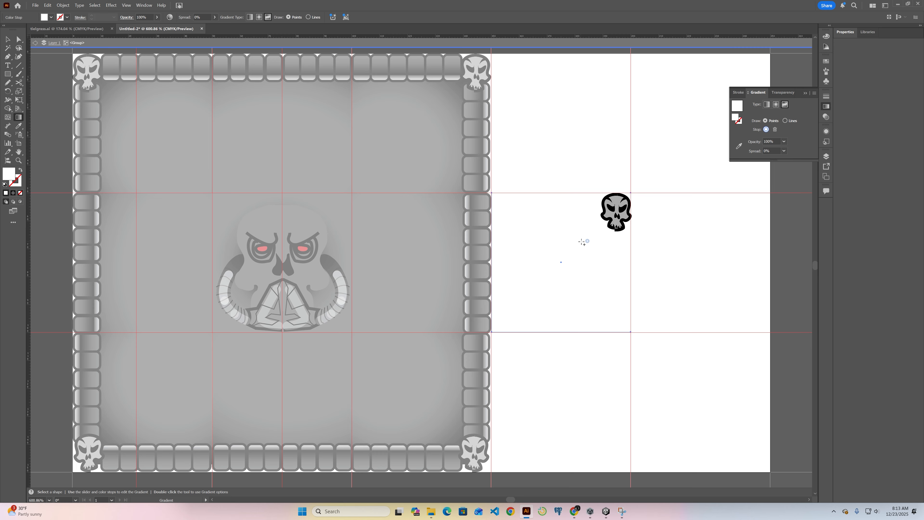
{"action": "double_click", "coordinate": [587, 242]}
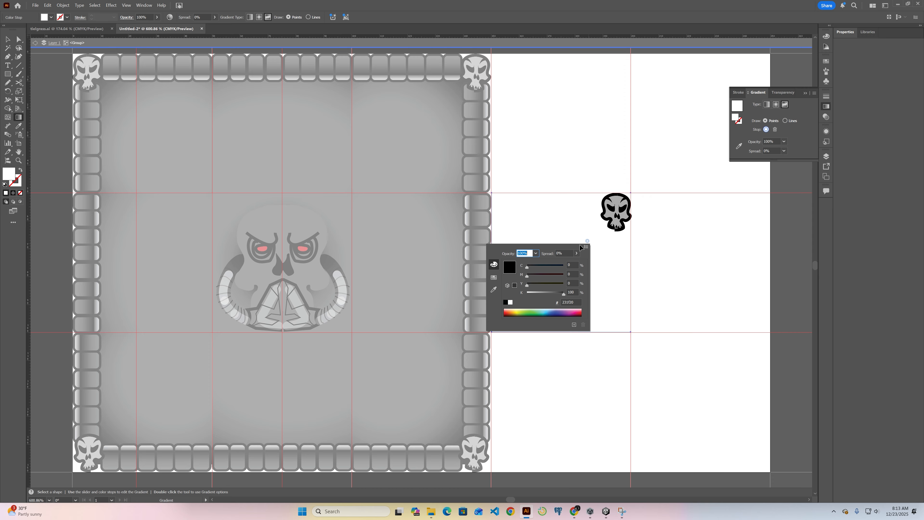
{"action": "key", "text": "ctrl"}
{"action": "left_click", "coordinate": [560, 215]}
{"action": "double_click", "coordinate": [8, 174]}
{"action": "left_click_drag", "start_coordinate": [422, 277], "coordinate": [433, 320]}
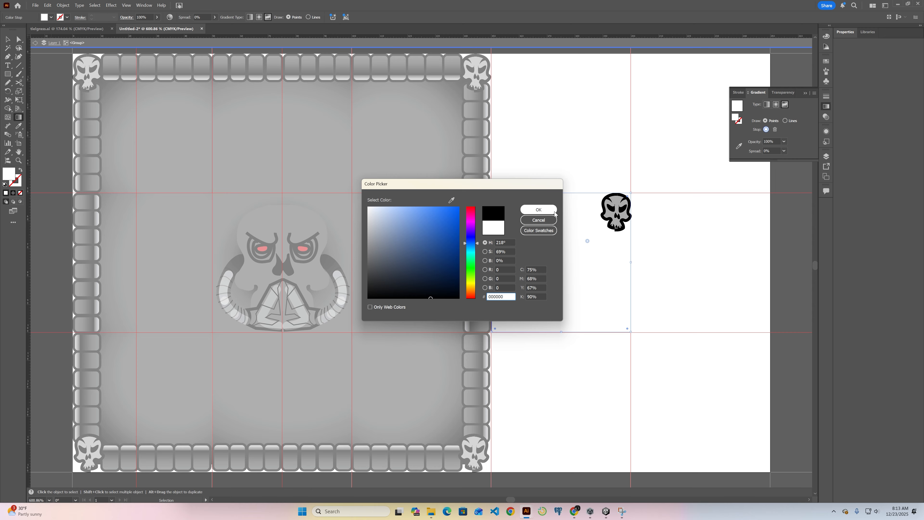
{"action": "left_click", "coordinate": [551, 211]}
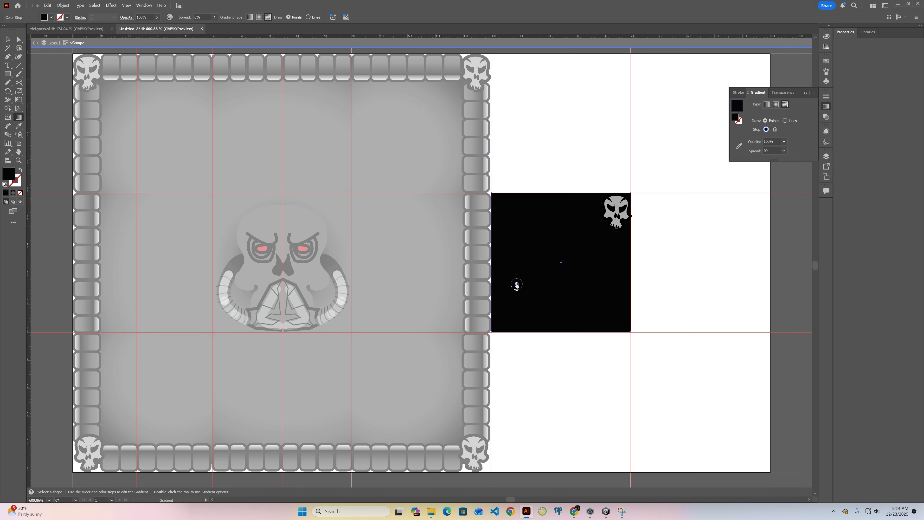
Lighten the freeform gradient point on the tile's background by setting its K value to 43%
{"action": "double_click", "coordinate": [517, 284]}
{"action": "key", "text": "v"}
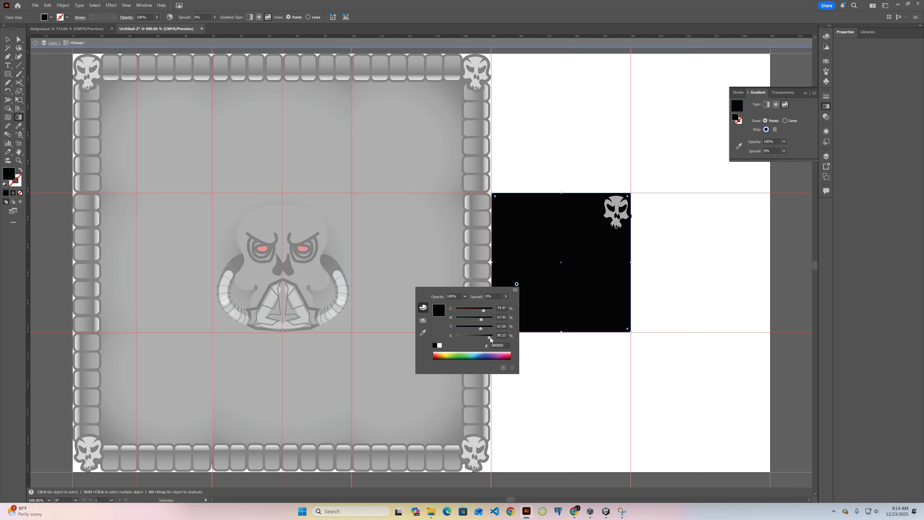
{"action": "left_click_drag", "start_coordinate": [490, 338], "coordinate": [471, 340]}
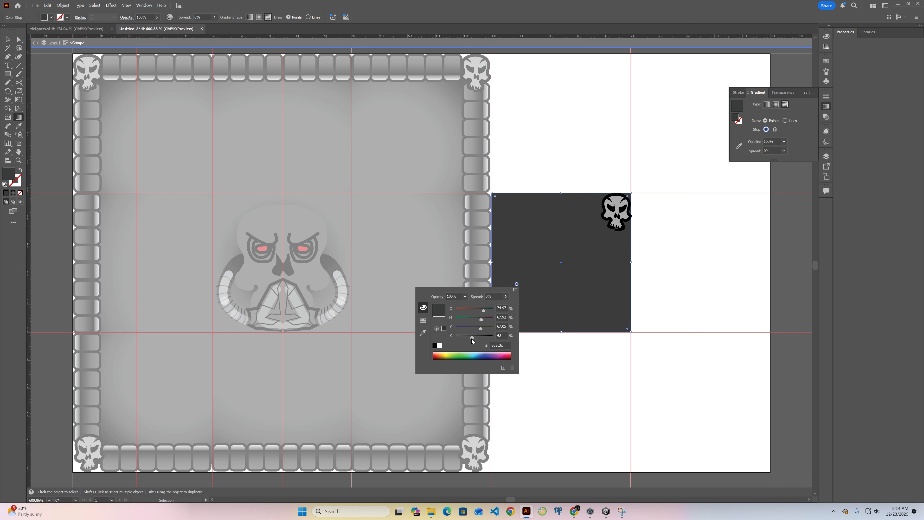
Copy the radial gradient fill from the frame's middle-right tile onto the new tile's background with the Eyedropper
{"action": "key", "text": "i"}
{"action": "left_click", "coordinate": [378, 240]}
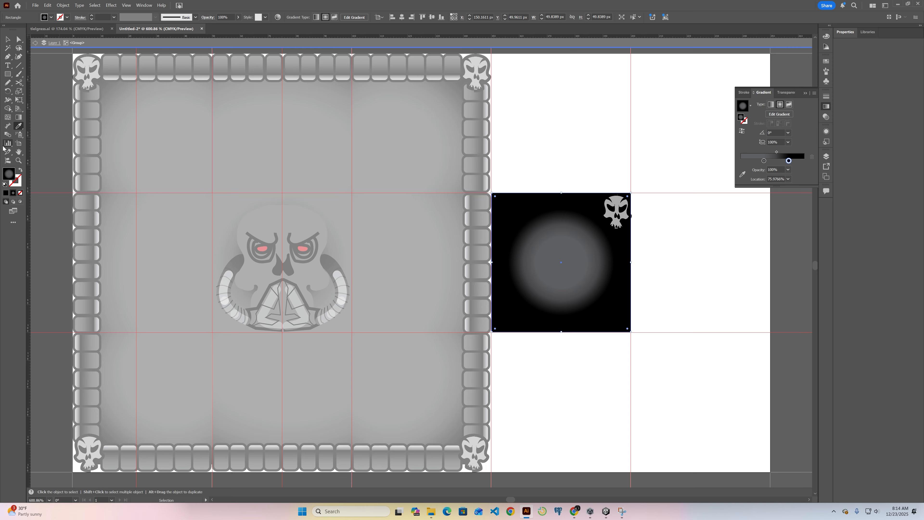
Apply a freeform points gradient to the new tile's background and add a black point behind the corner skull, with K at 100%
{"action": "left_click", "coordinate": [789, 104]}
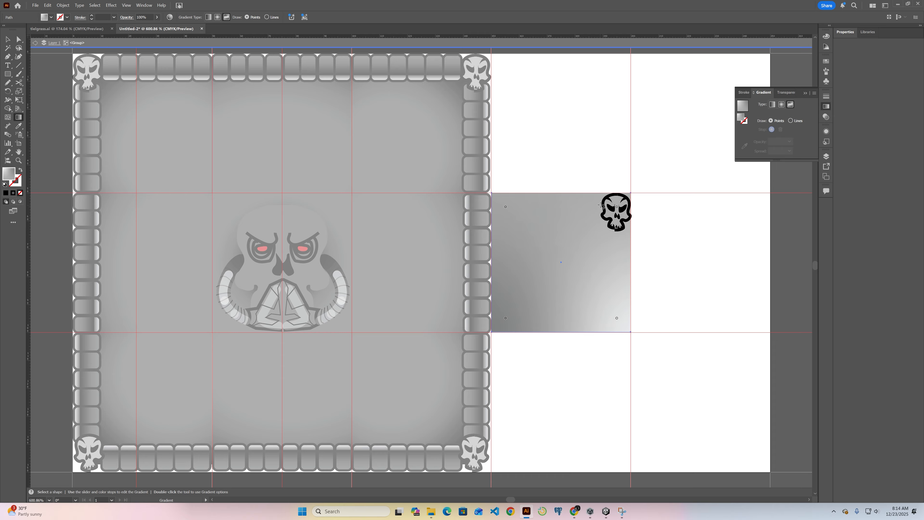
{"action": "left_click", "coordinate": [625, 199]}
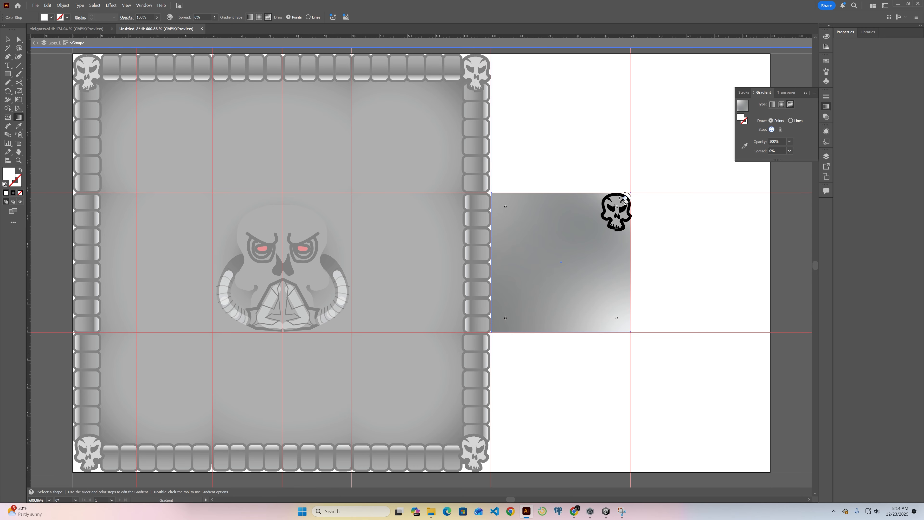
{"action": "double_click", "coordinate": [625, 199]}
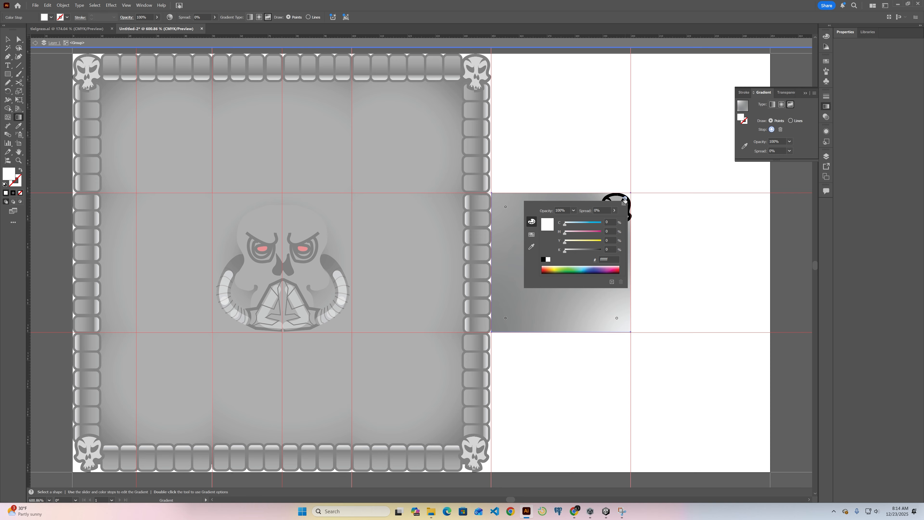
{"action": "left_click", "coordinate": [545, 258]}
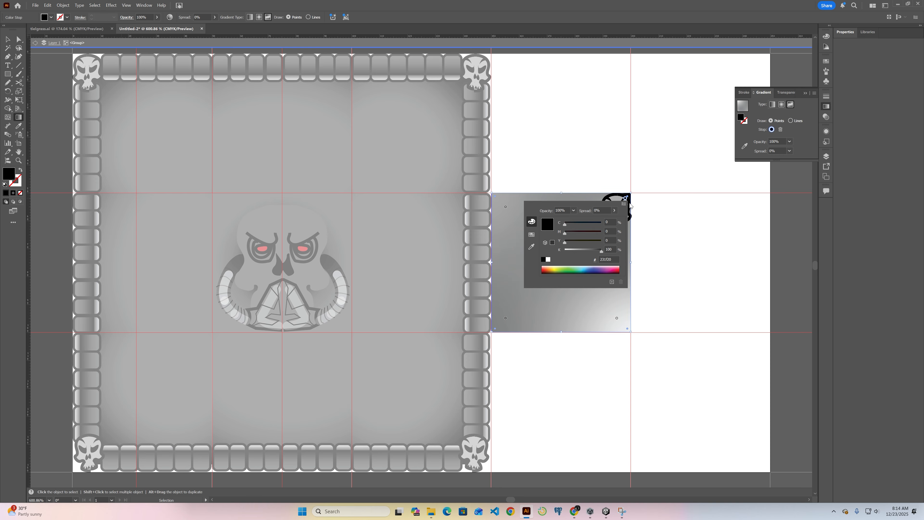
{"action": "left_click", "coordinate": [638, 225]}
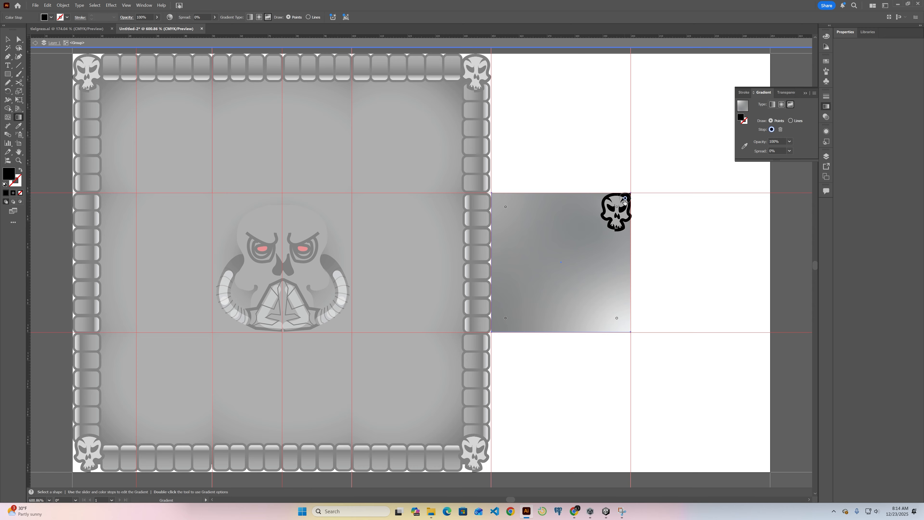
Reposition the black gradient point behind the skull, trying a 25% spread and settling on 0%
{"action": "left_click_drag", "start_coordinate": [624, 198], "coordinate": [614, 209]}
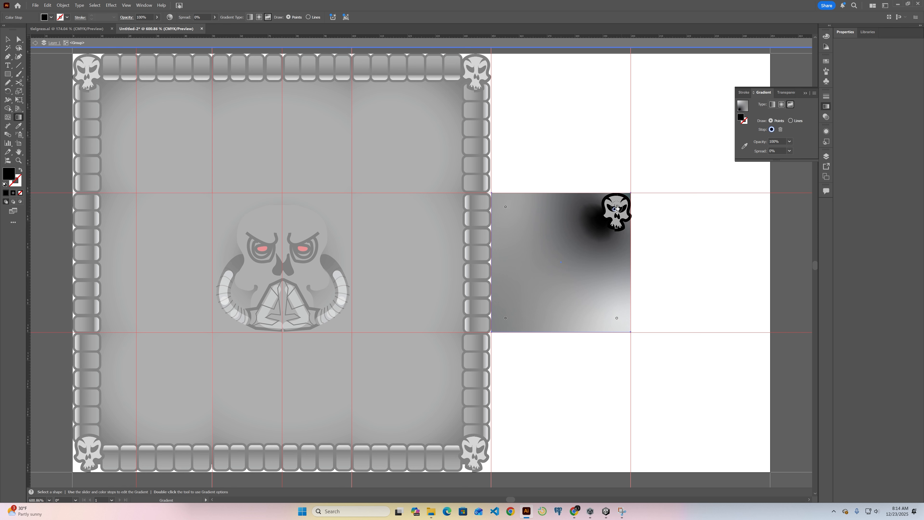
{"action": "mouse_move", "coordinate": [617, 208]}
{"action": "left_mouse_down"}
{"action": "mouse_move", "coordinate": [621, 214]}
{"action": "mouse_move", "coordinate": [618, 203]}
{"action": "left_mouse_up"}
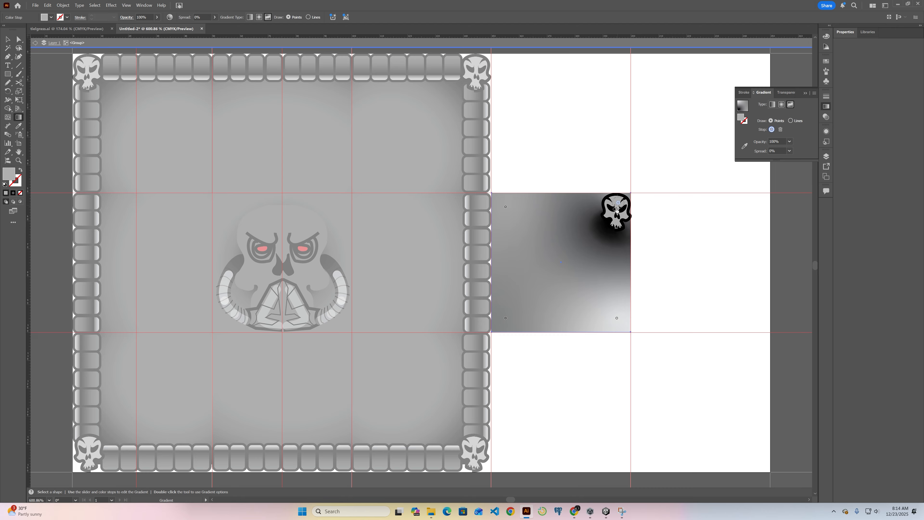
{"action": "left_click", "coordinate": [619, 203]}
{"action": "mouse_move", "coordinate": [620, 205]}
{"action": "left_mouse_down"}
{"action": "mouse_move", "coordinate": [614, 223]}
{"action": "mouse_move", "coordinate": [614, 210]}
{"action": "mouse_move", "coordinate": [609, 216]}
{"action": "left_mouse_up"}
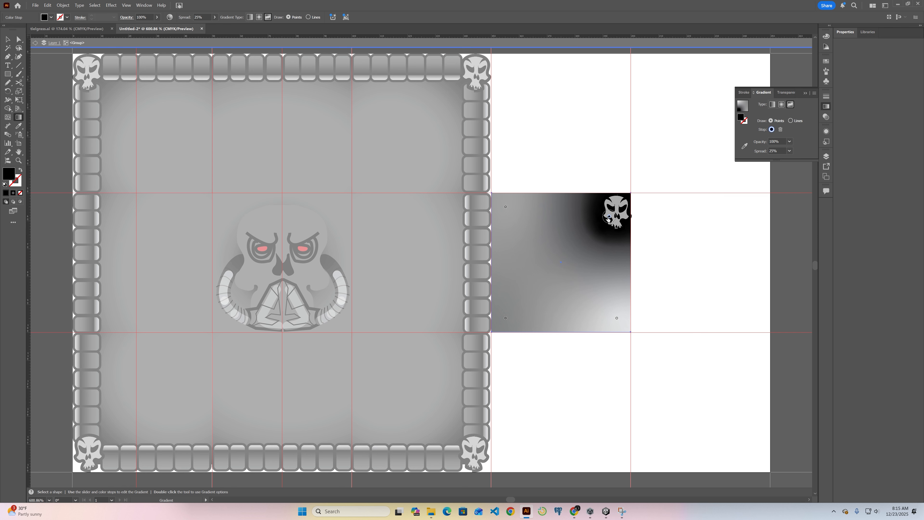
{"action": "left_click_drag", "start_coordinate": [609, 218], "coordinate": [623, 215]}
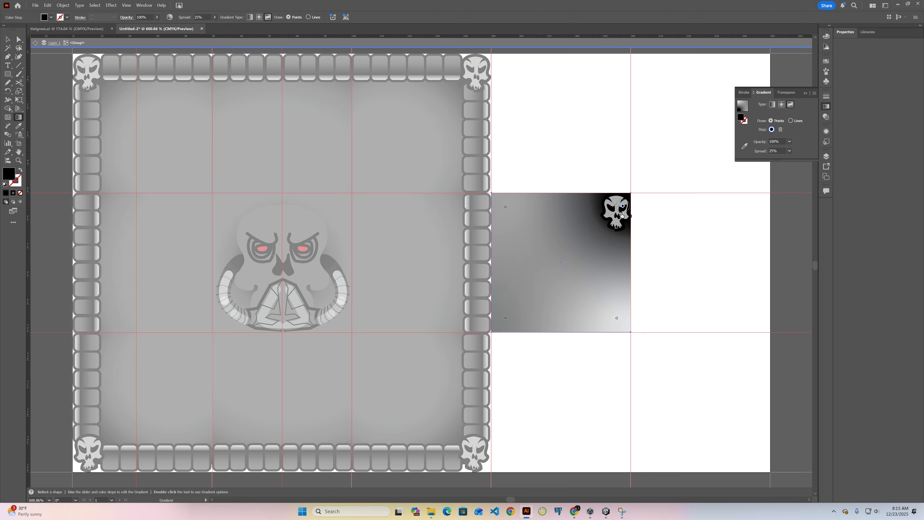
{"action": "left_click_drag", "start_coordinate": [622, 214], "coordinate": [620, 219]}
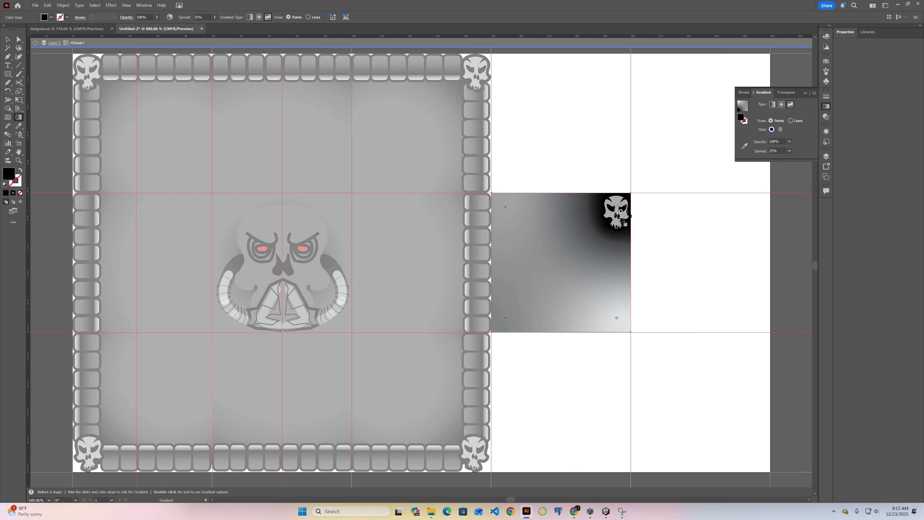
{"action": "left_click_drag", "start_coordinate": [621, 218], "coordinate": [621, 210]}
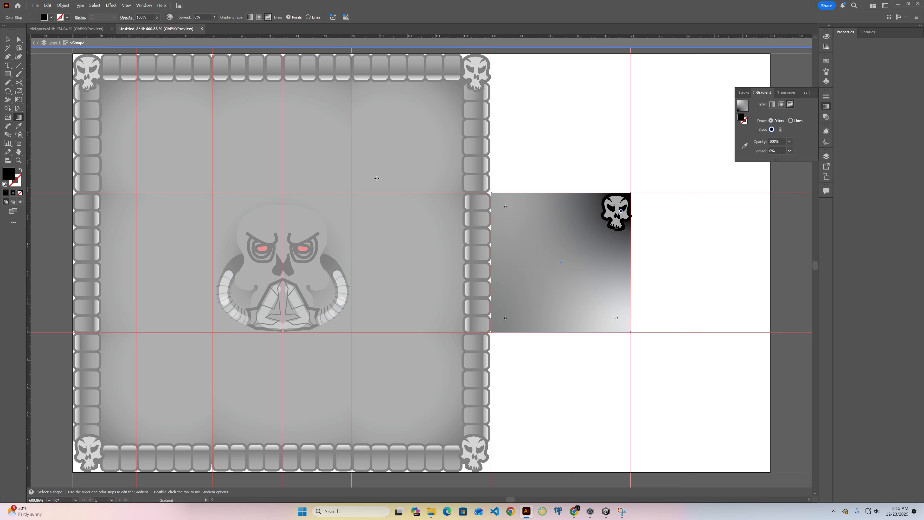
Select the tile's background and skull together, duplicate them into the adjacent cell to the right, and nudge the copy right into alignment
{"action": "key", "text": "v"}
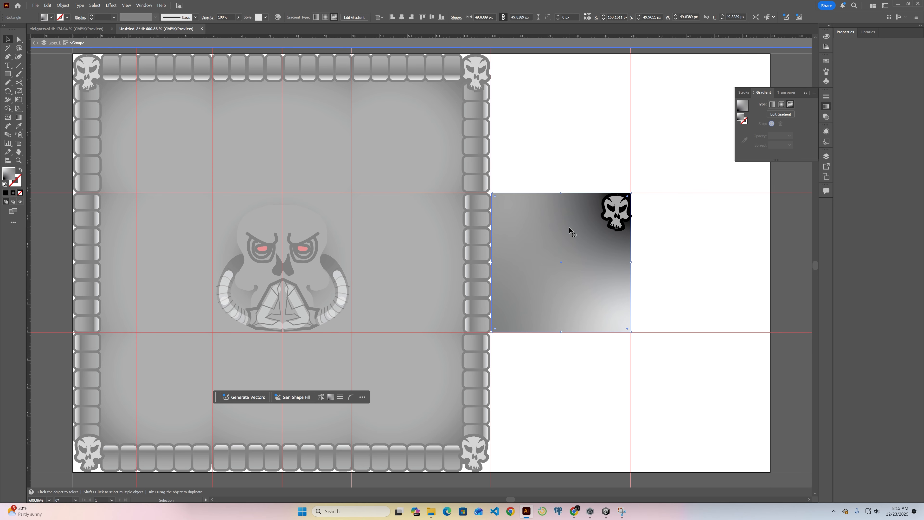
{"action": "left_click_drag", "start_coordinate": [642, 347], "coordinate": [652, 328]}
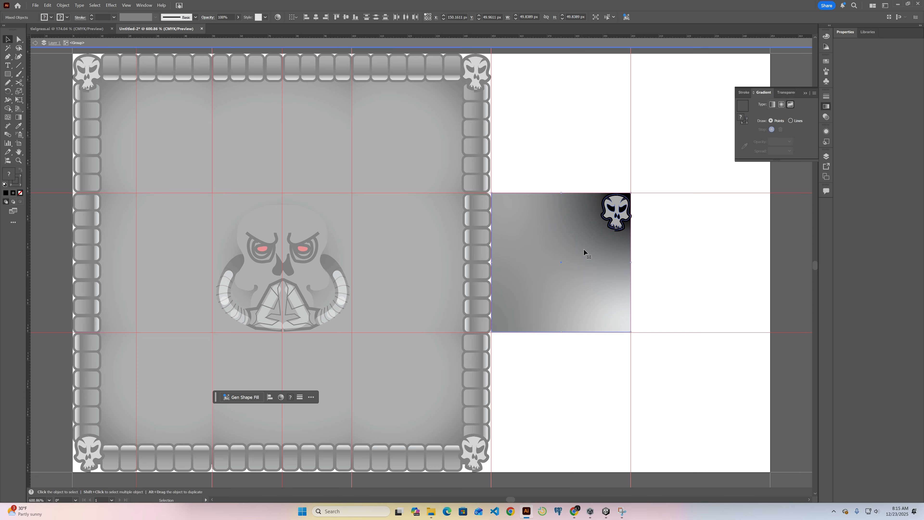
{"action": "left_click", "coordinate": [569, 224]}
{"action": "left_click_drag", "start_coordinate": [570, 236], "coordinate": [705, 234]}
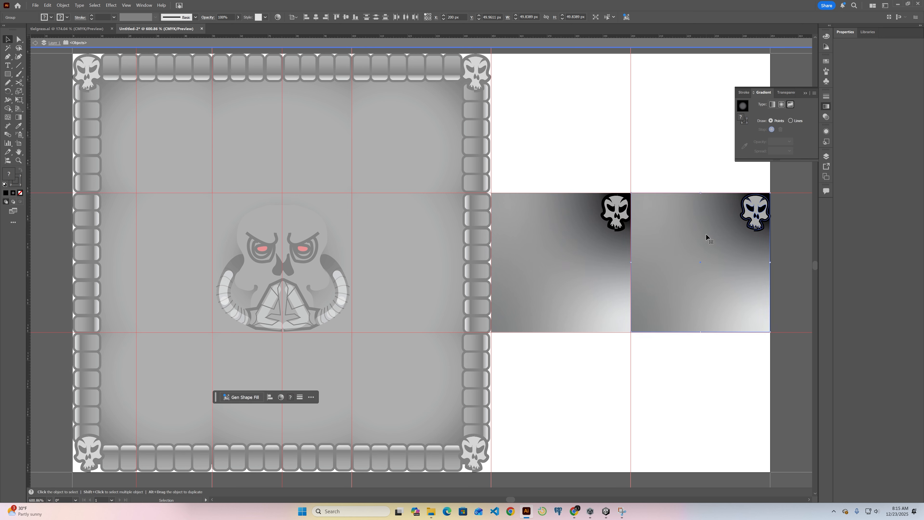
{"action": "key", "text": "Right"}
Reflect the duplicated skull tile across the vertical axis so it mirrors the original
{"action": "left_click", "coordinate": [63, 5]}
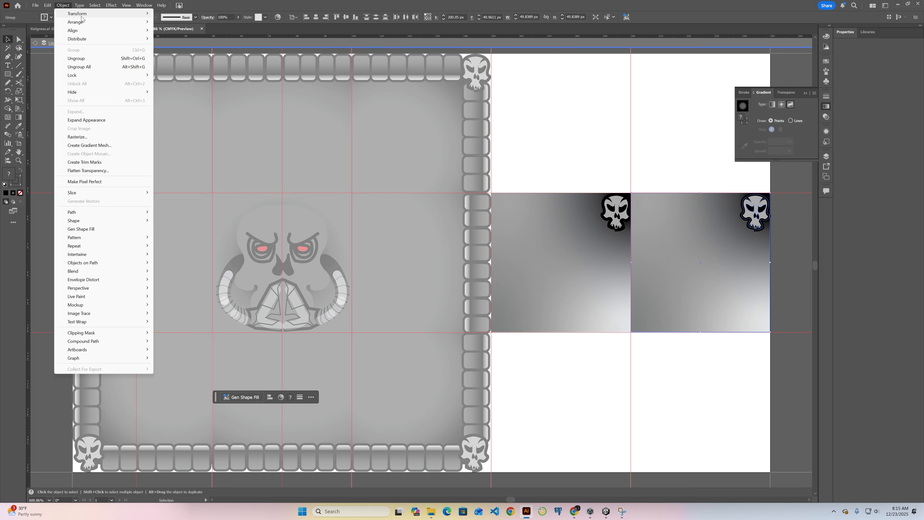
{"action": "mouse_move", "coordinate": [88, 13]}
{"action": "left_click", "coordinate": [212, 43]}
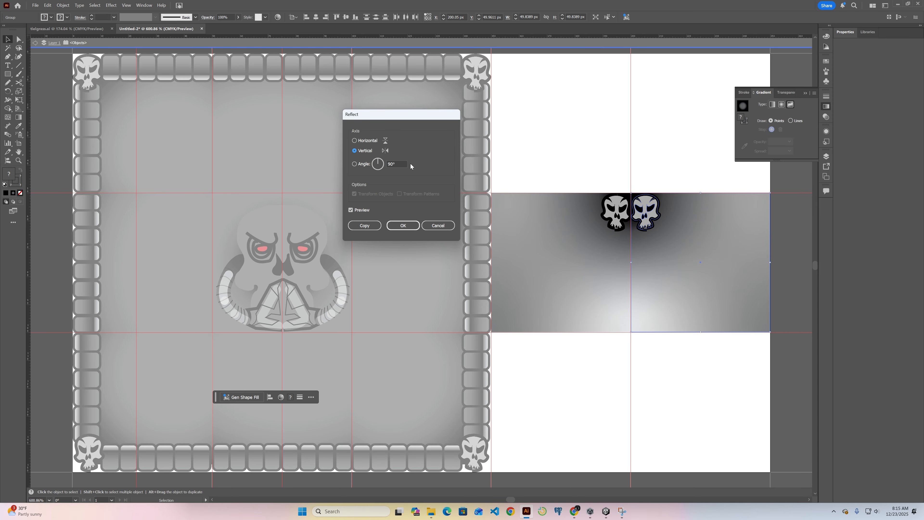
{"action": "left_click", "coordinate": [403, 228]}
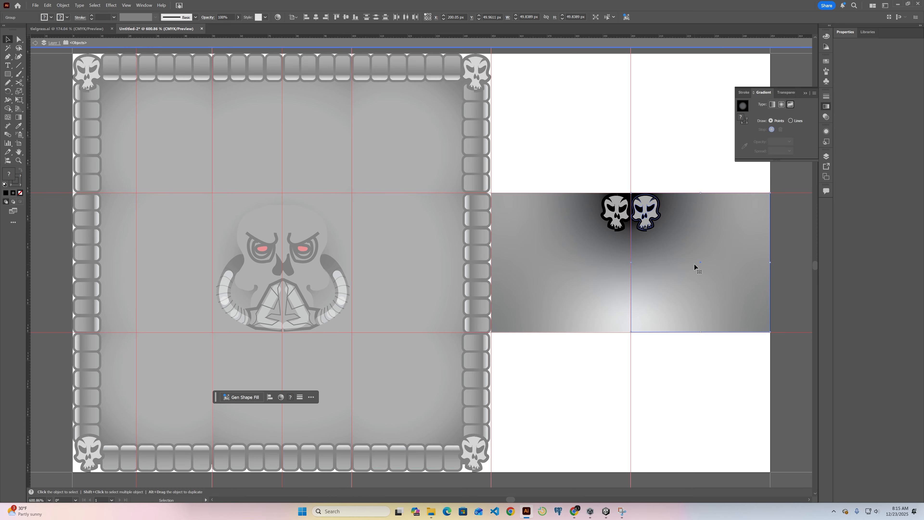
Duplicate the mirrored skull tile into the empty cell below the original tile and nudge it up to meet the row above
{"action": "key", "text": "a"}
{"action": "left_click_drag", "start_coordinate": [652, 265], "coordinate": [513, 403]}
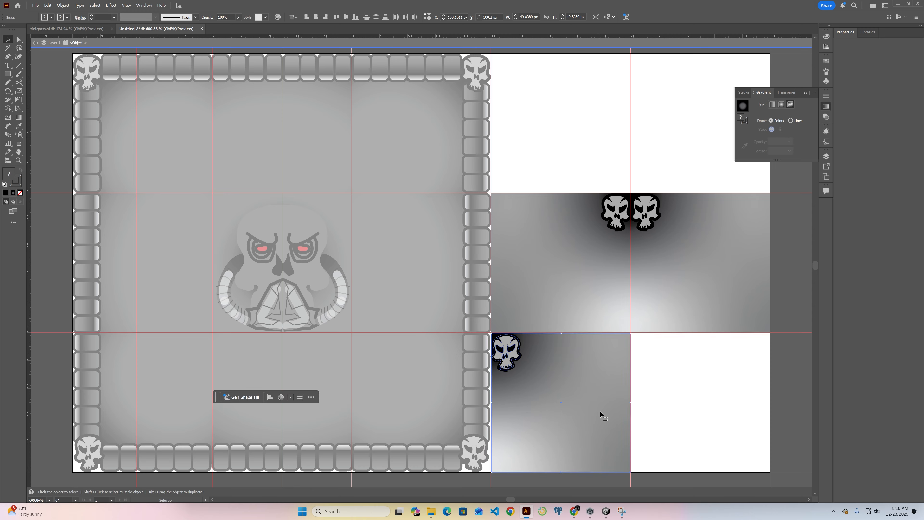
{"action": "key", "text": "Up"}
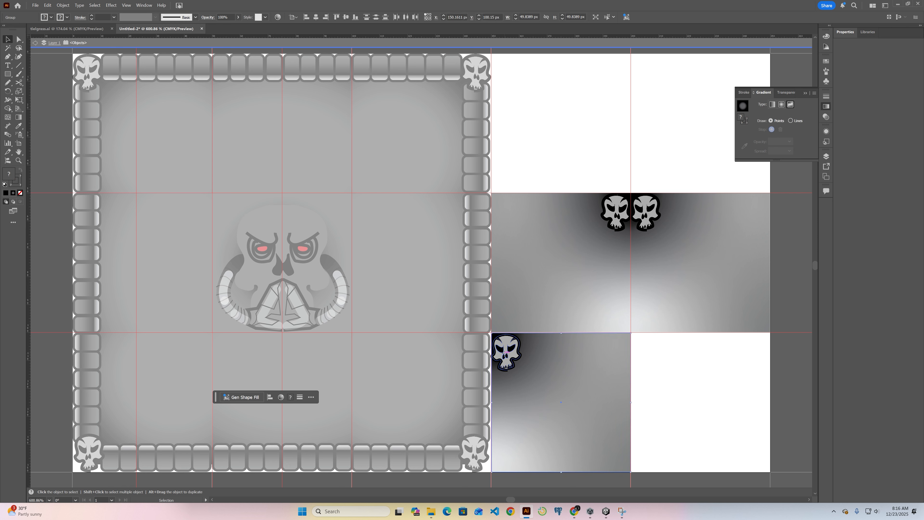
Isolate the contents of the new lower tile and move only its skull to the tile's bottom-left corner
{"action": "left_click_drag", "start_coordinate": [505, 353], "coordinate": [515, 361]}
{"action": "key", "text": "ctrl+z"}
{"action": "double_click", "coordinate": [512, 355]}
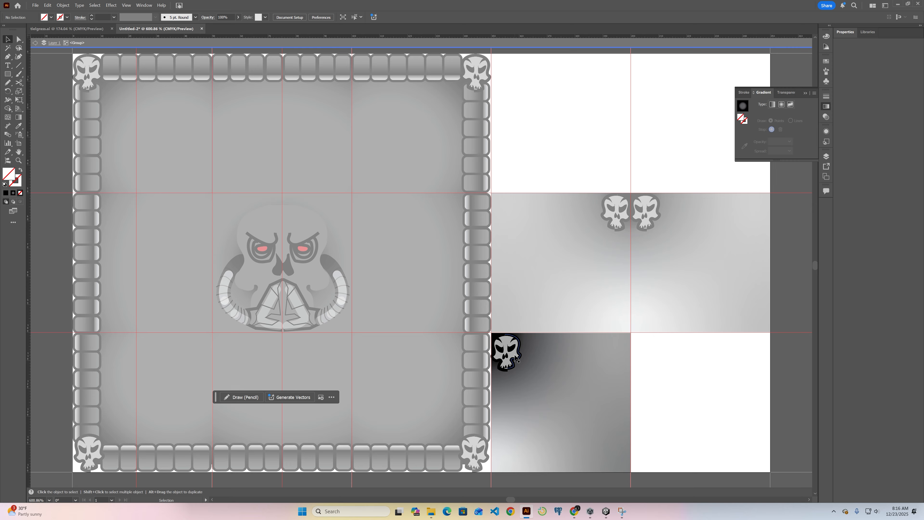
{"action": "mouse_move", "coordinate": [543, 378]}
{"action": "left_mouse_down"}
{"action": "mouse_move", "coordinate": [507, 371]}
{"action": "mouse_move", "coordinate": [538, 376]}
{"action": "left_mouse_up"}
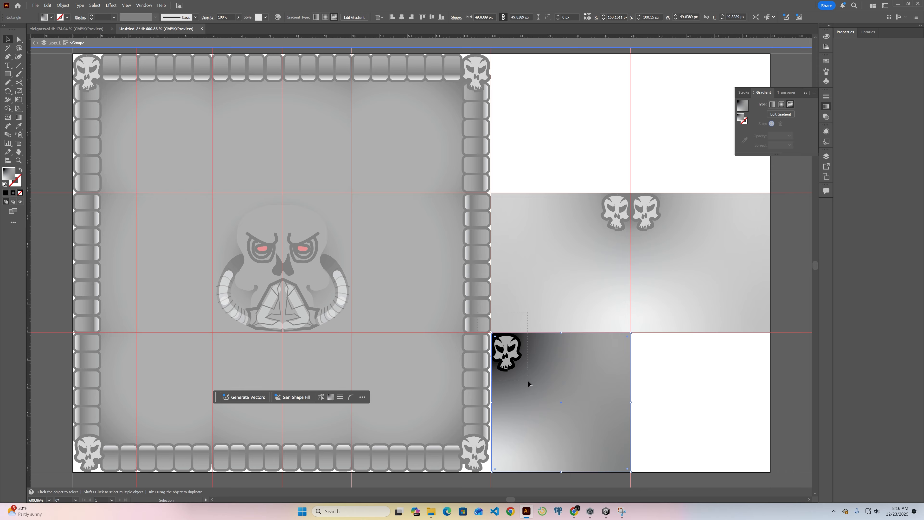
{"action": "key", "text": "ctrl+a"}
{"action": "left_click", "coordinate": [577, 381], "text": "shift"}
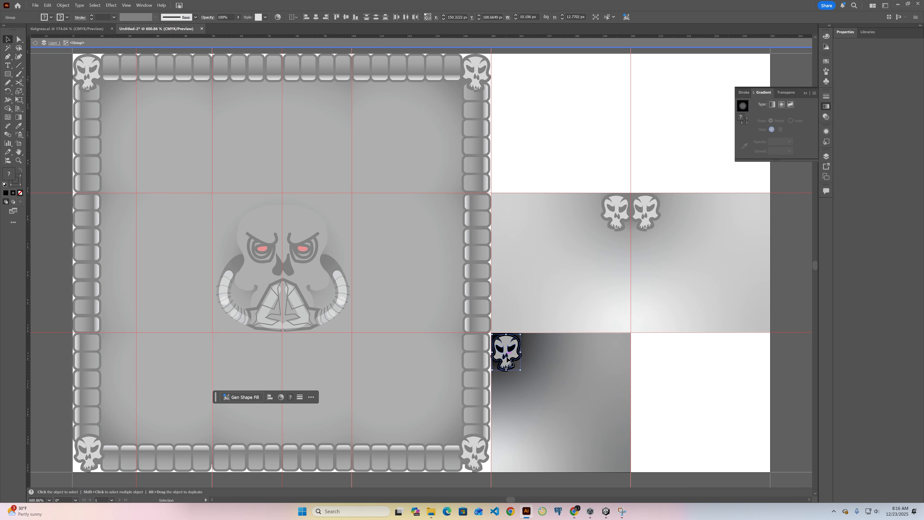
{"action": "left_click_drag", "start_coordinate": [509, 360], "coordinate": [602, 365]}
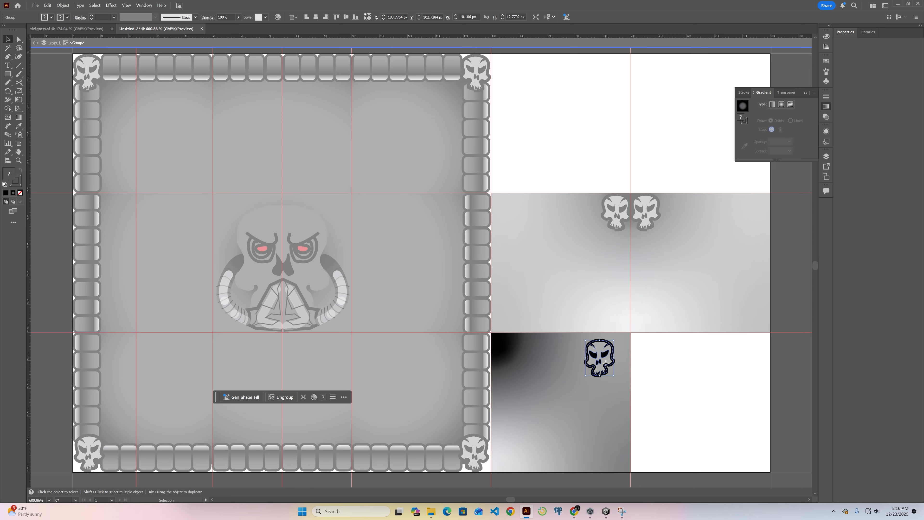
{"action": "left_click_drag", "start_coordinate": [619, 368], "coordinate": [513, 453]}
Rotate the lower tile's background 90° counterclockwise to place its dark corner behind the skull, and exit isolation mode
{"action": "left_click", "coordinate": [570, 390]}
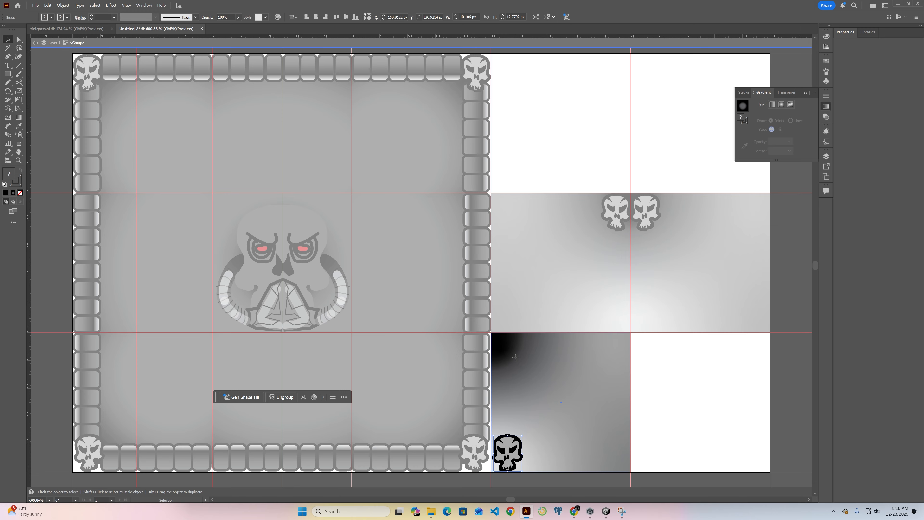
{"action": "left_click", "coordinate": [516, 360]}
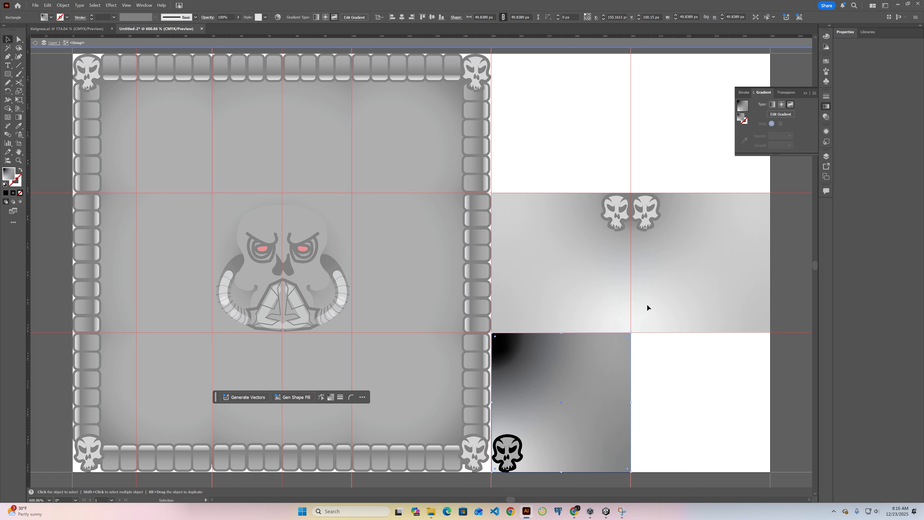
{"action": "left_click_drag", "start_coordinate": [634, 331], "coordinate": [501, 264]}
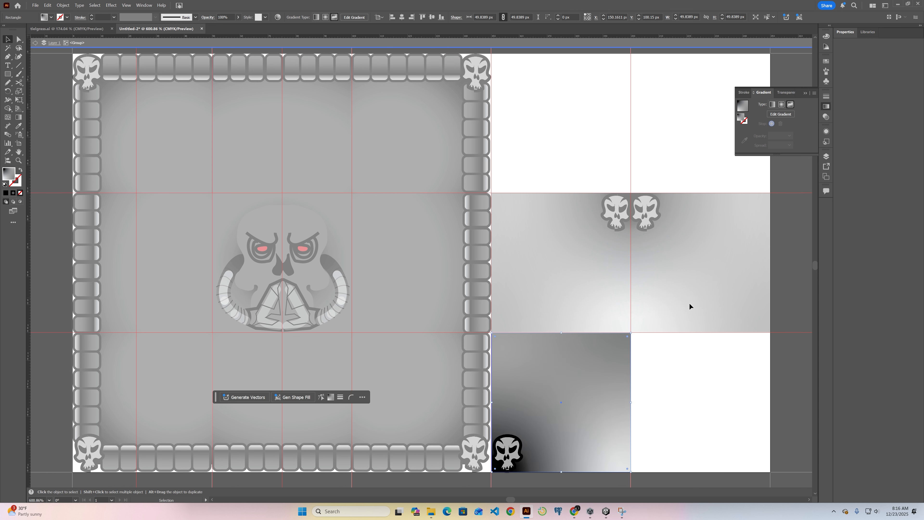
{"action": "left_click", "coordinate": [656, 377]}
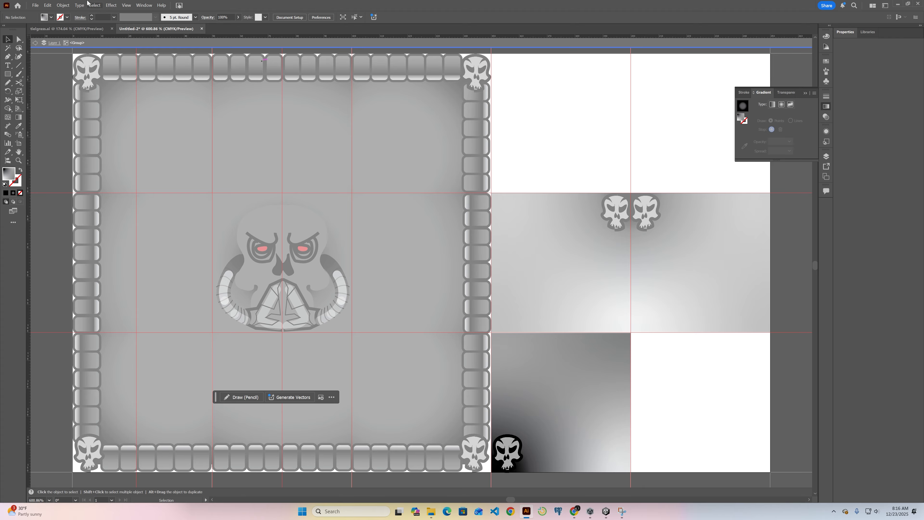
{"action": "left_click", "coordinate": [35, 42]}
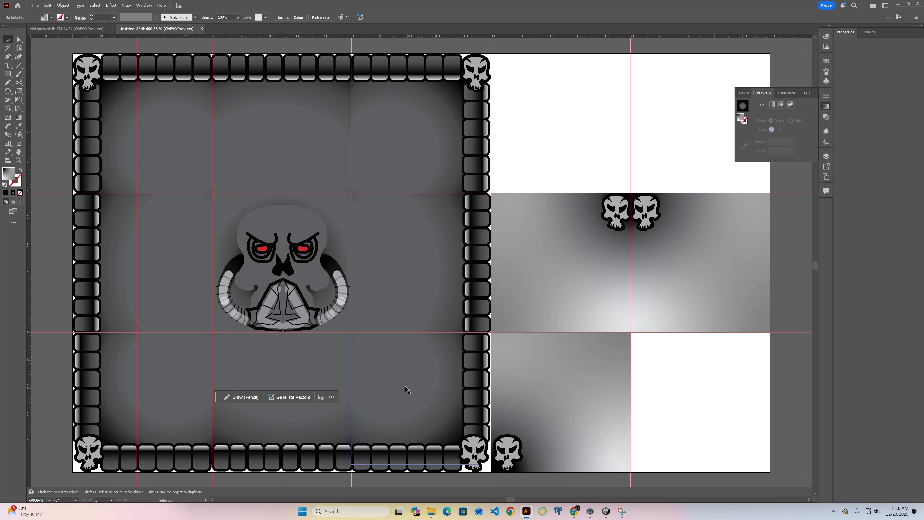
Create a vertically reflected copy of the lower skull tile and place it in the empty cell to its right
{"action": "left_click", "coordinate": [530, 404]}
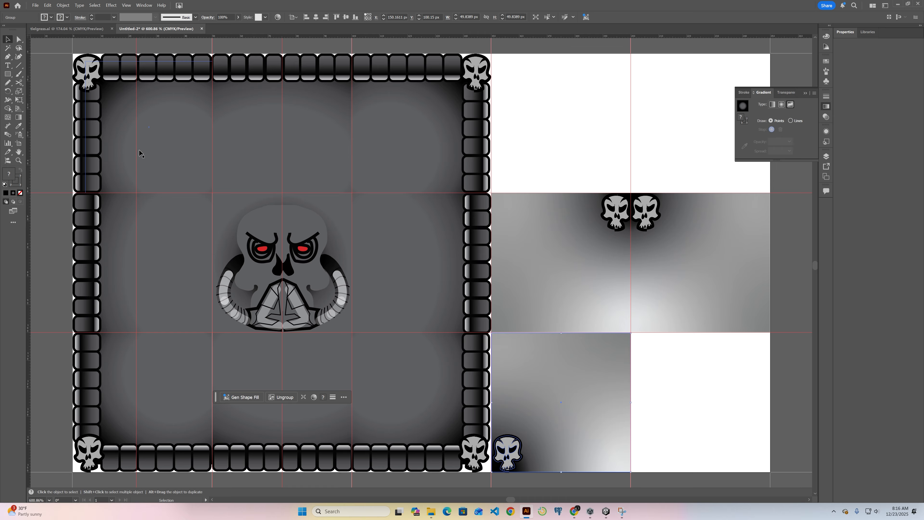
{"action": "left_click", "coordinate": [60, 5]}
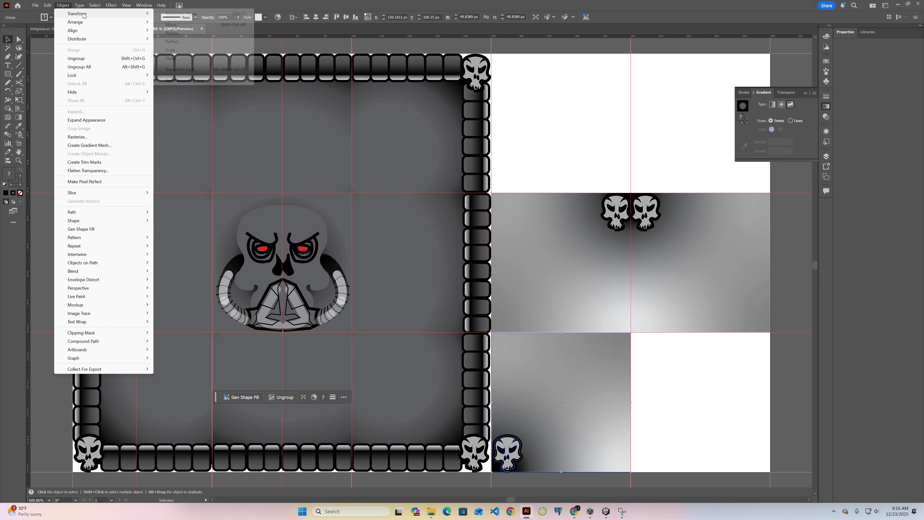
{"action": "mouse_move", "coordinate": [84, 14]}
{"action": "left_click", "coordinate": [192, 42]}
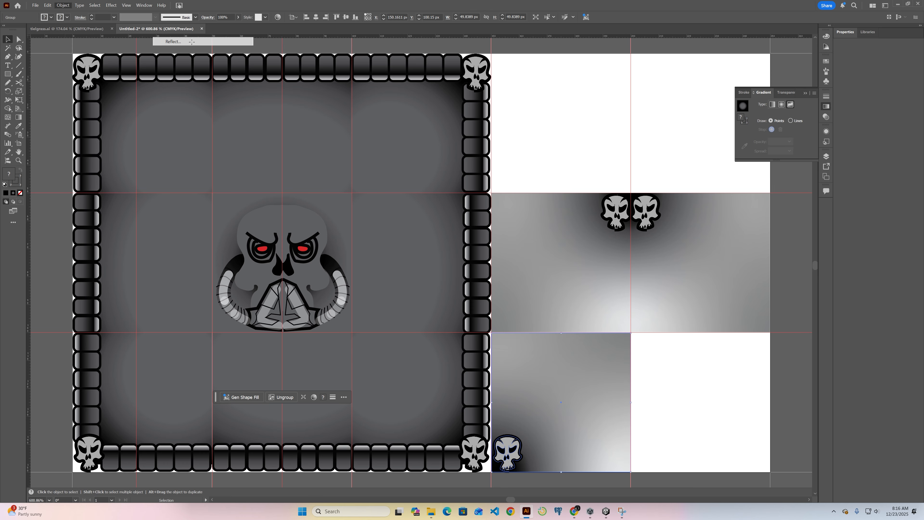
{"action": "left_click", "coordinate": [366, 225]}
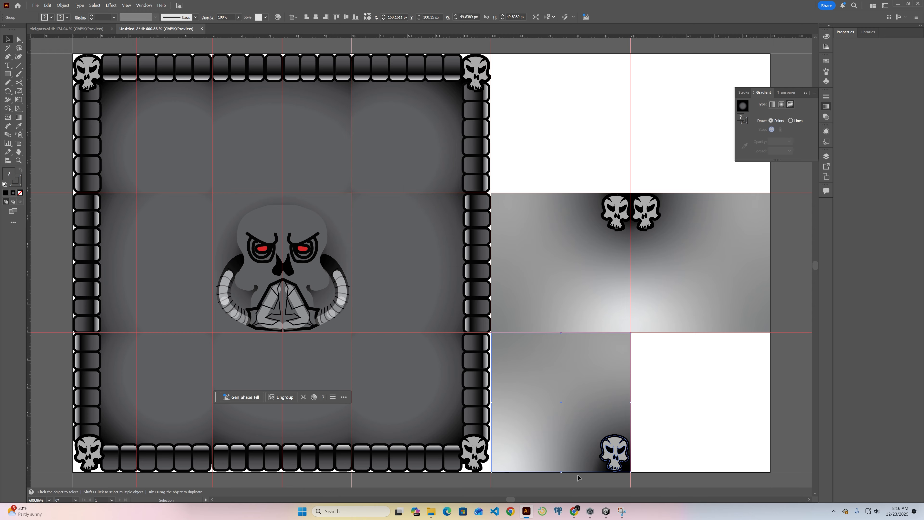
{"action": "left_click_drag", "start_coordinate": [593, 454], "coordinate": [732, 456]}
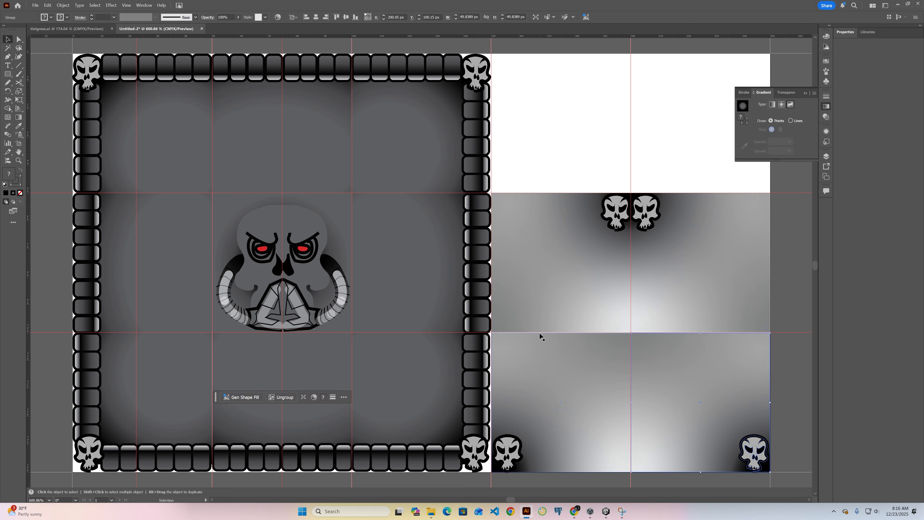
Nudge the lower-left and upper-left skull tiles toward each other to close the gap between the two rows
{"action": "left_click", "coordinate": [538, 348]}
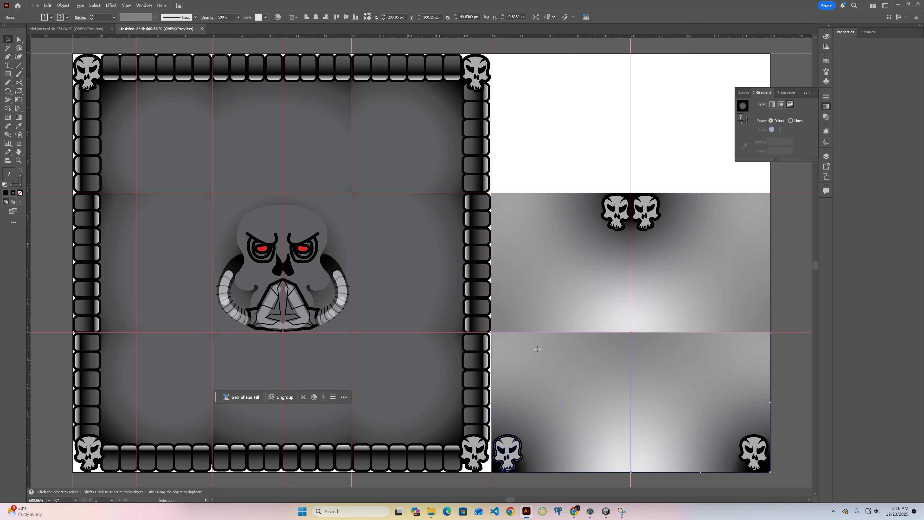
{"action": "key", "text": "Up"}
{"action": "left_click", "coordinate": [568, 303]}
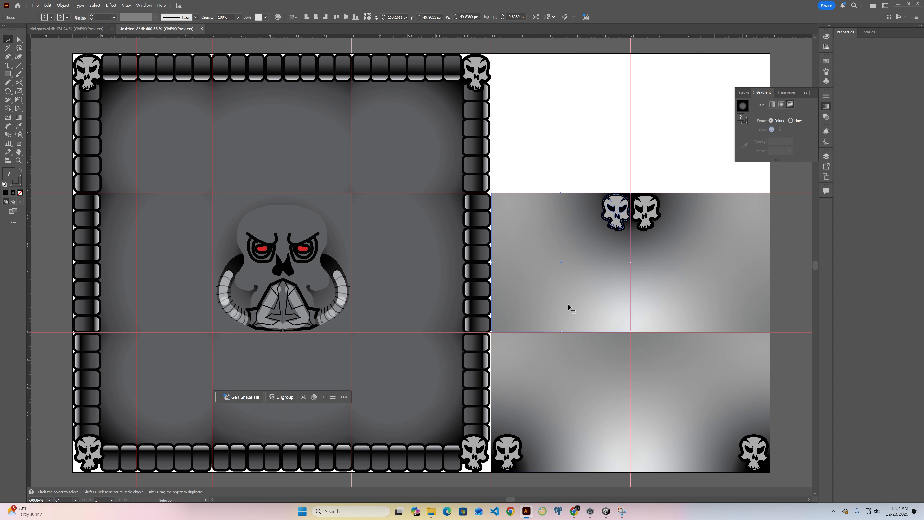
{"action": "left_click", "coordinate": [568, 304]}
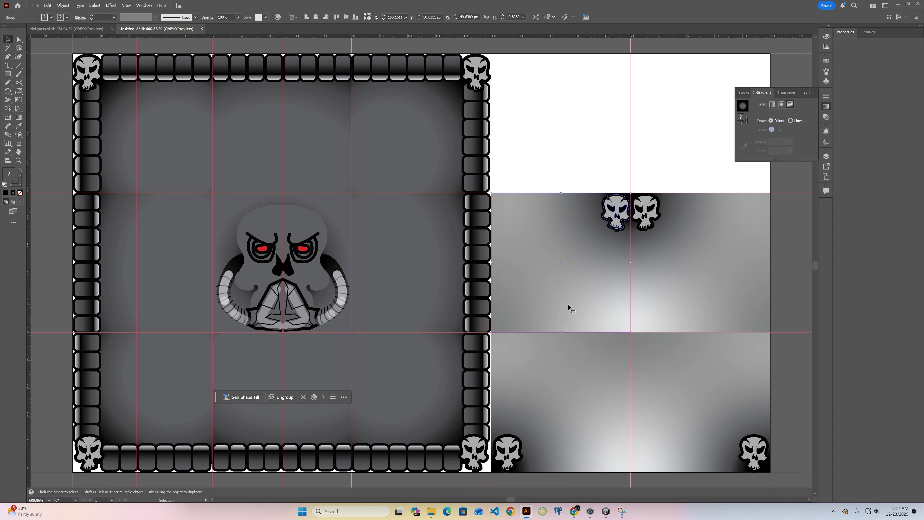
{"action": "left_click", "coordinate": [662, 309]}
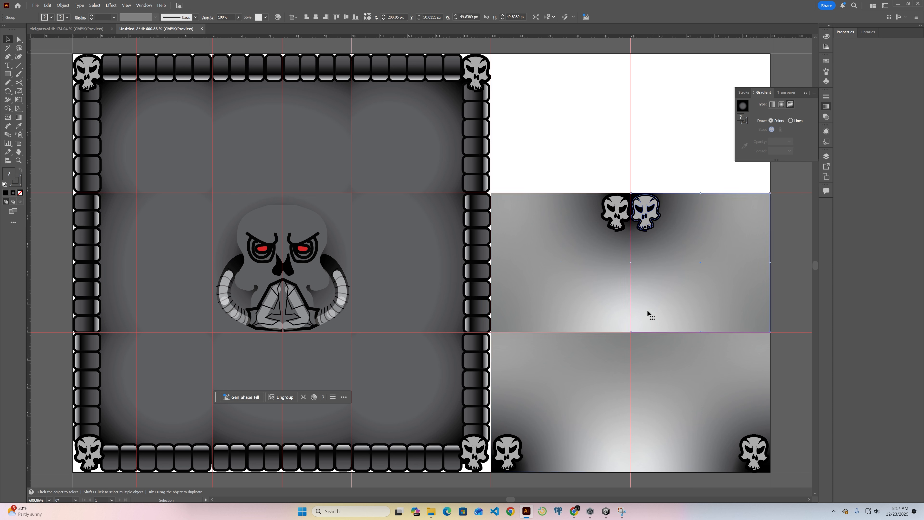
{"action": "left_click", "coordinate": [671, 389]}
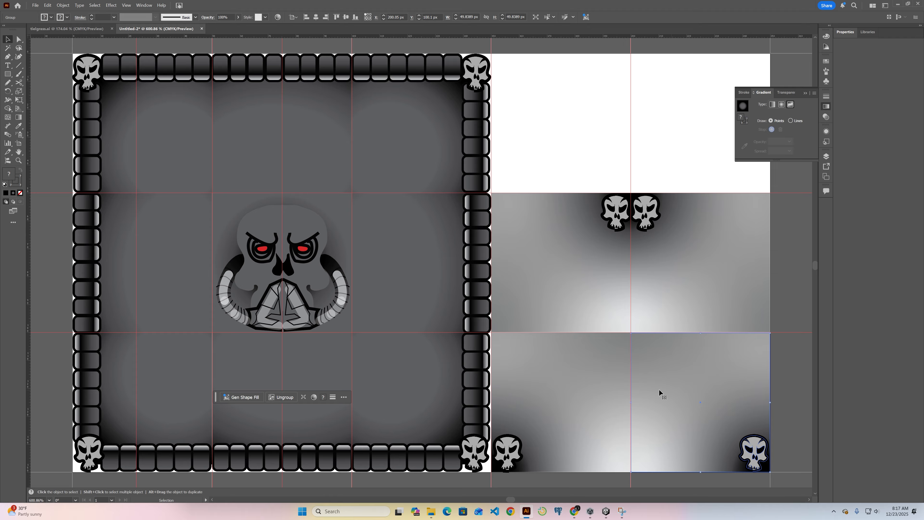
{"action": "left_click", "coordinate": [527, 352]}
{"action": "key", "text": "Up"}
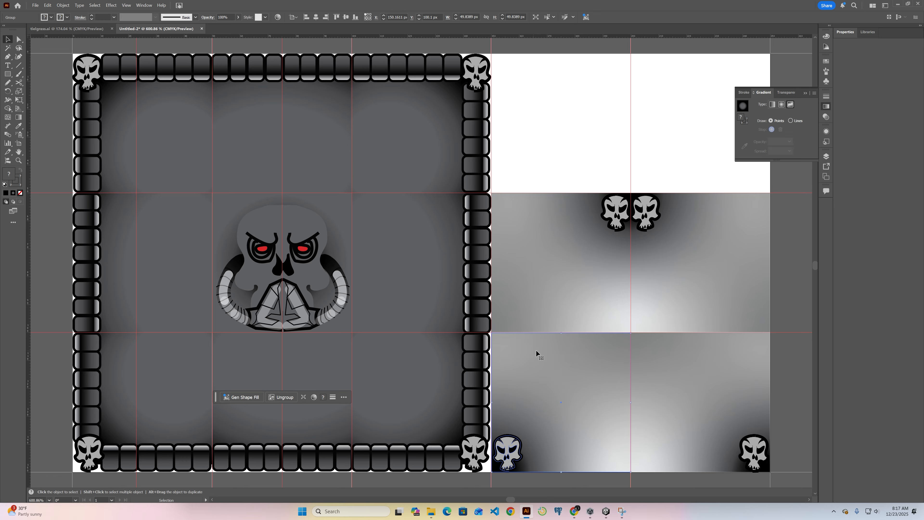
Copy the left gradient skull tile of the middle row into the empty space directly above it
{"action": "left_click", "coordinate": [534, 152]}
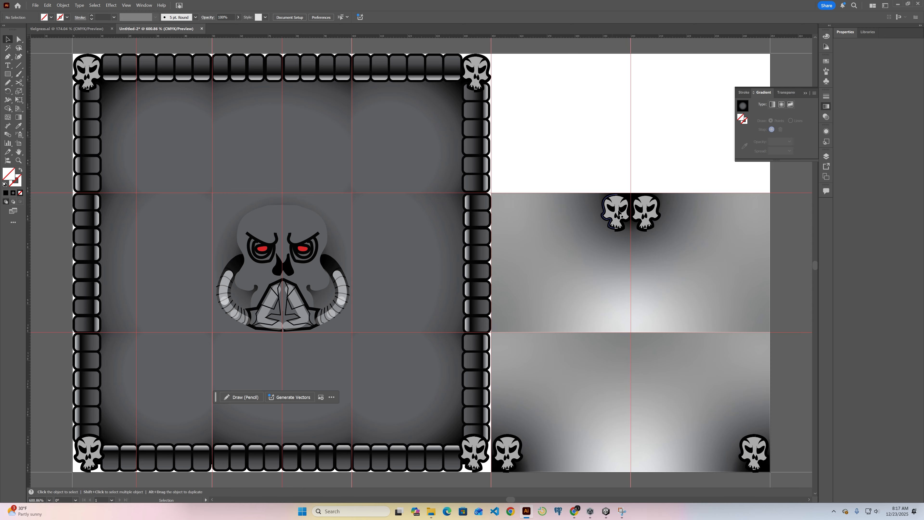
{"action": "left_click", "coordinate": [578, 294]}
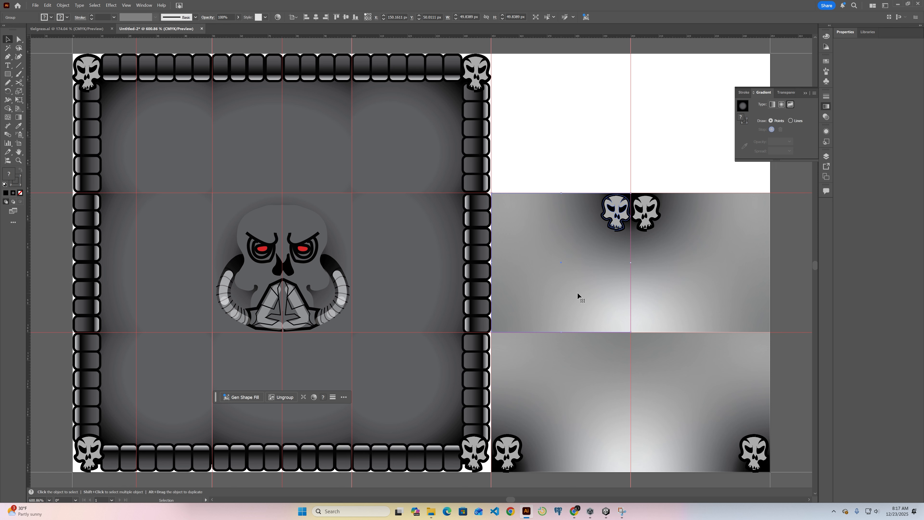
{"action": "left_click_drag", "start_coordinate": [578, 292], "coordinate": [583, 151]}
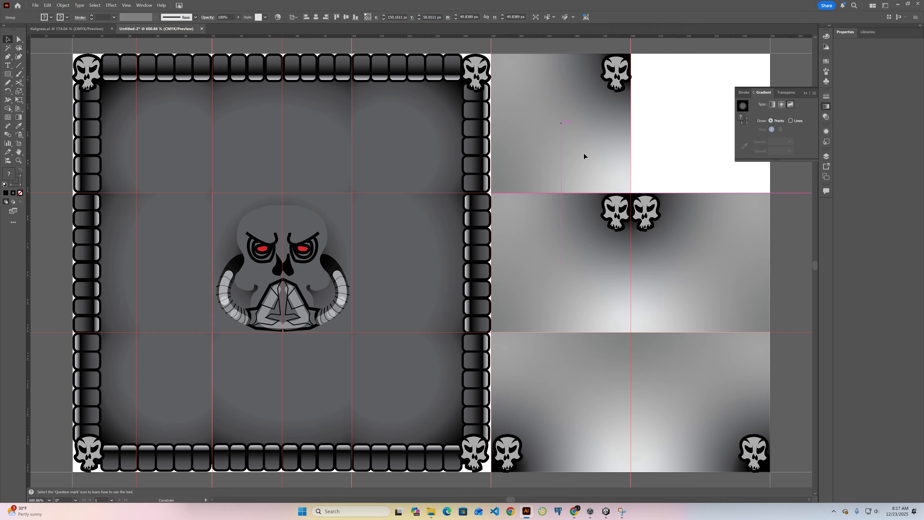
Copy the skull from the bottom row's left tile into the lower-left corner of the new top-row tile
{"action": "left_click", "coordinate": [505, 441]}
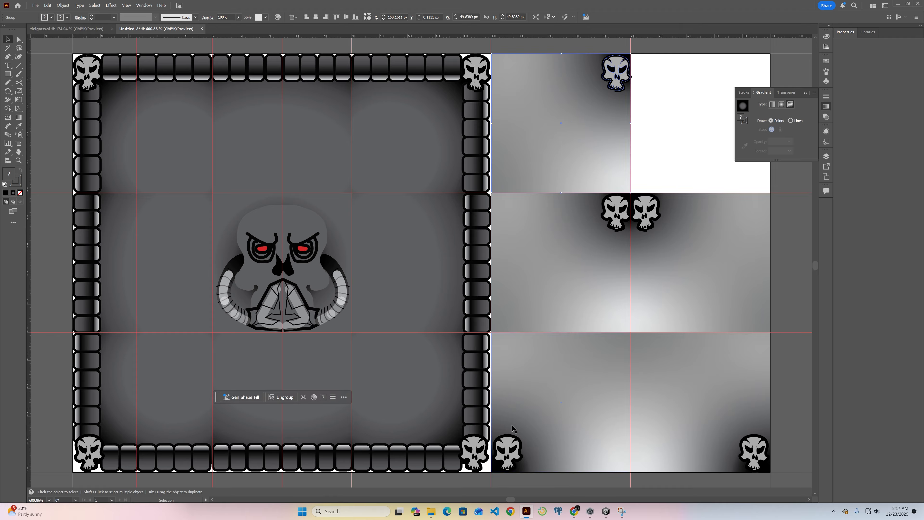
{"action": "double_click", "coordinate": [515, 449]}
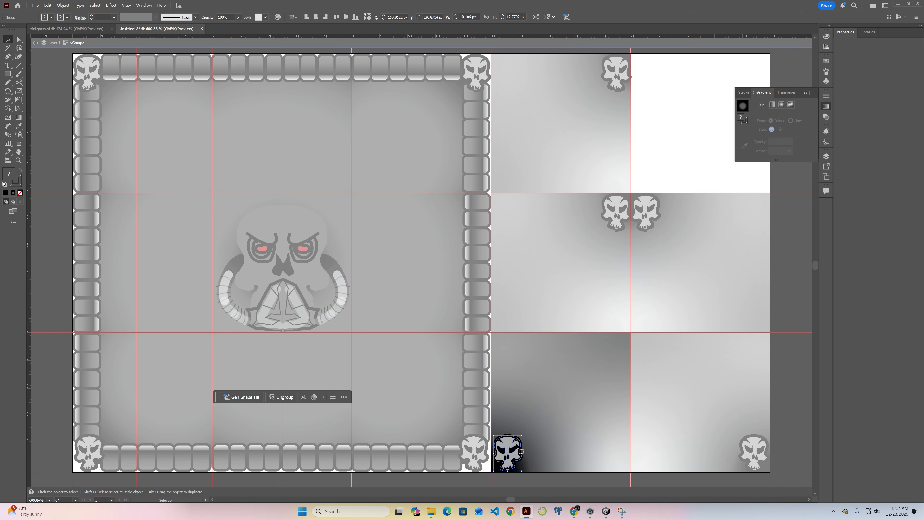
{"action": "key", "text": "ctrl+c"}
{"action": "left_click", "coordinate": [36, 43]}
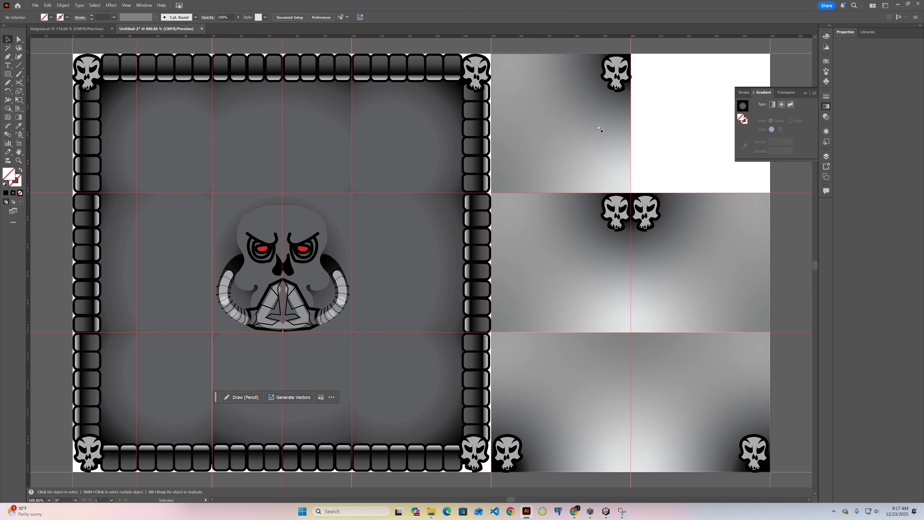
{"action": "left_click", "coordinate": [512, 448]}
{"action": "left_click_drag", "start_coordinate": [512, 448], "coordinate": [510, 167]}
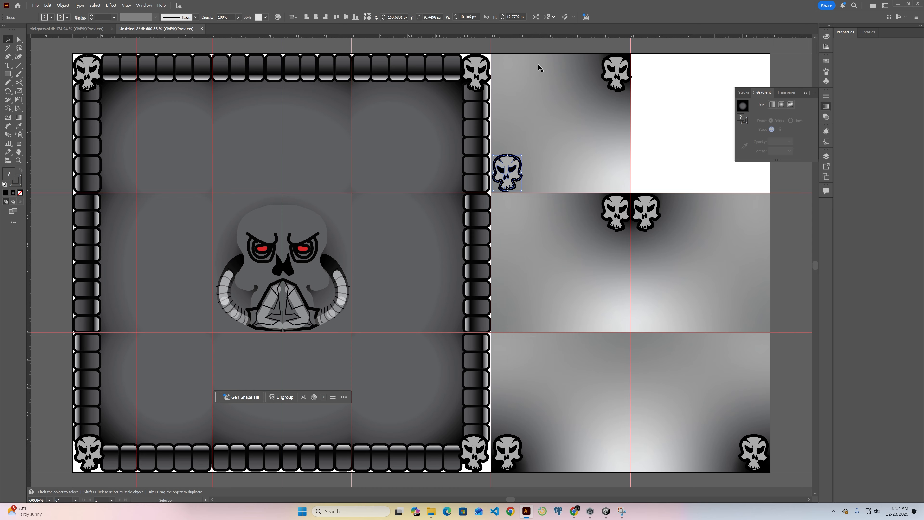
Duplicate the two-skull tile into the empty space beside it and reflect the copy across the vertical axis
{"action": "left_click", "coordinate": [565, 136]}
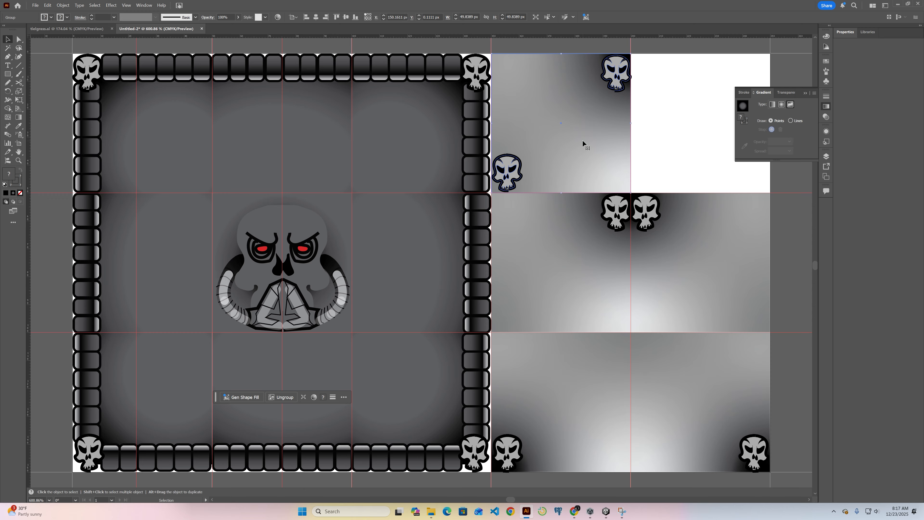
{"action": "key", "text": "a"}
{"action": "left_click_drag", "start_coordinate": [583, 139], "coordinate": [721, 137]}
{"action": "left_click", "coordinate": [63, 5]}
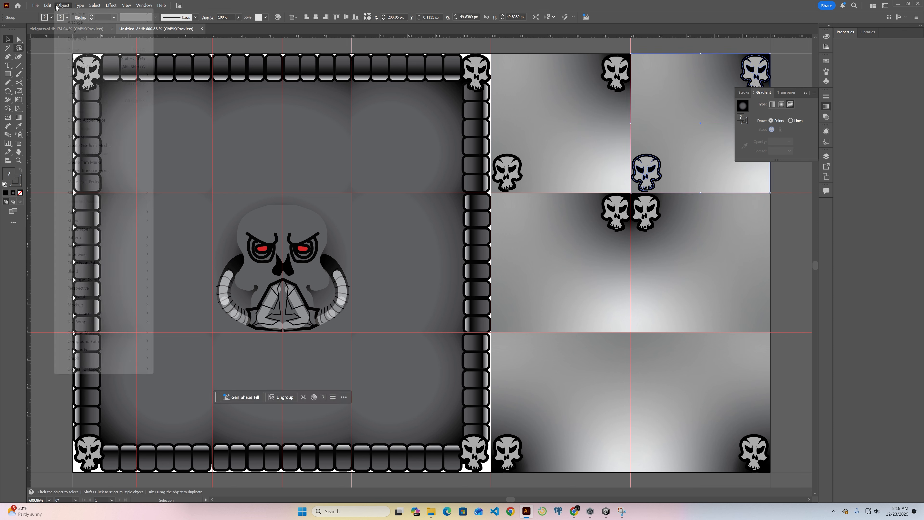
{"action": "mouse_move", "coordinate": [71, 14]}
{"action": "left_click", "coordinate": [203, 42]}
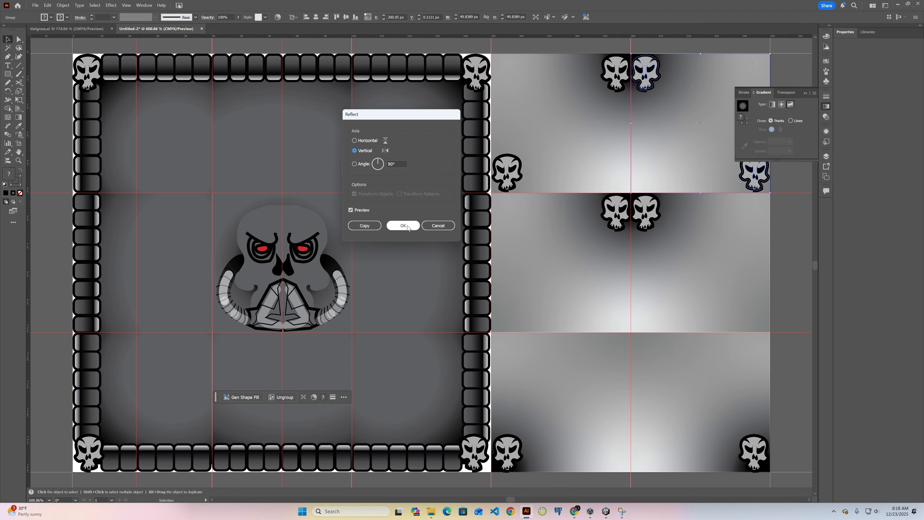
{"action": "left_click", "coordinate": [404, 226]}
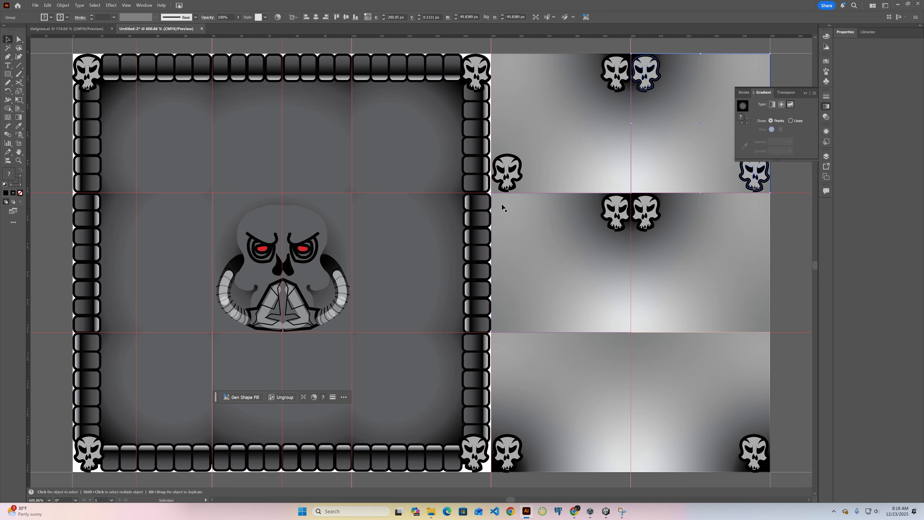
{"action": "key", "text": "ctrl+s"}
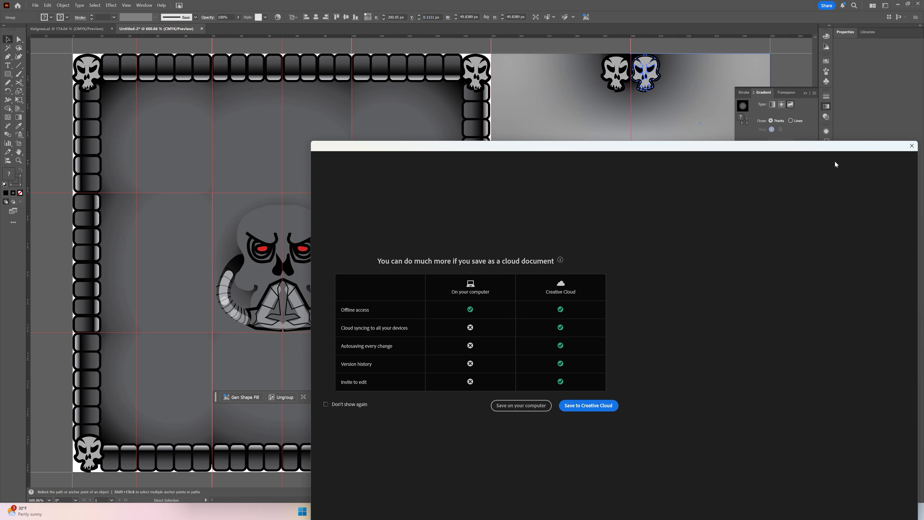
{"action": "left_click", "coordinate": [912, 145]}
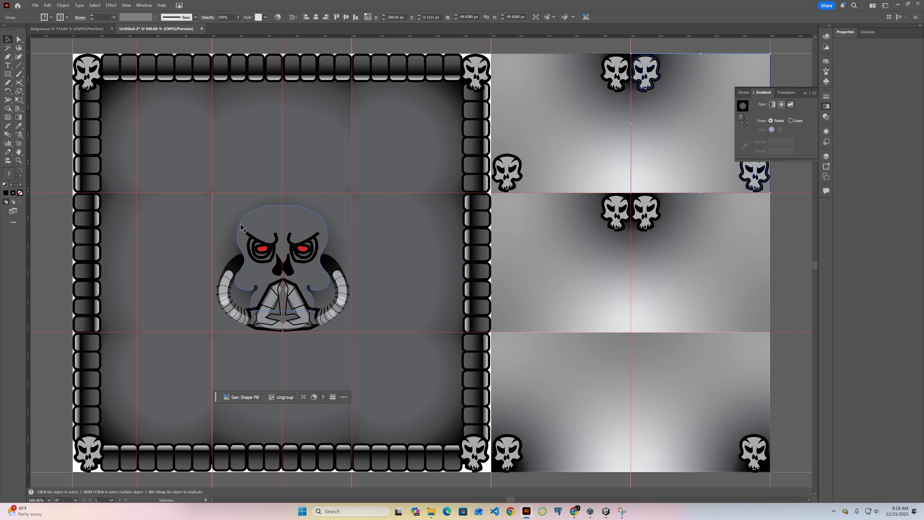
Apply a freeform gradient in Points mode to the head shape of the large central skull
{"action": "left_click", "coordinate": [254, 221]}
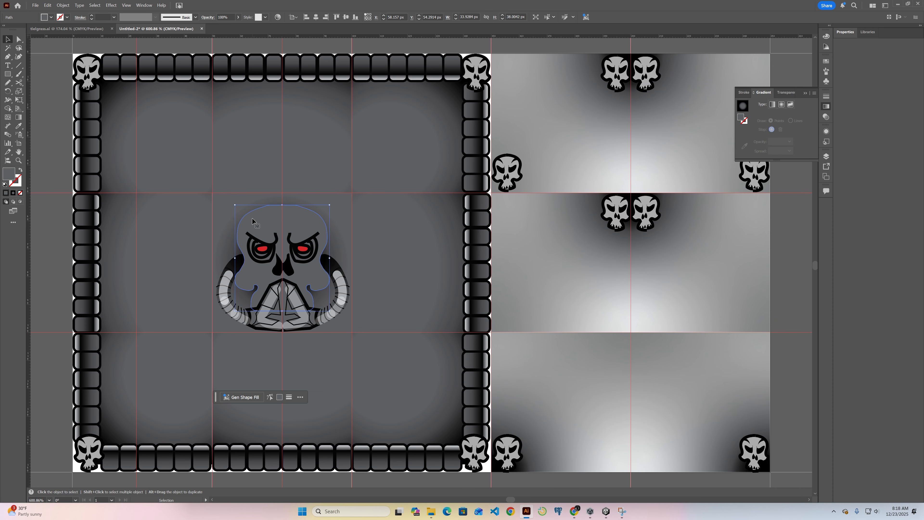
{"action": "double_click", "coordinate": [6, 176]}
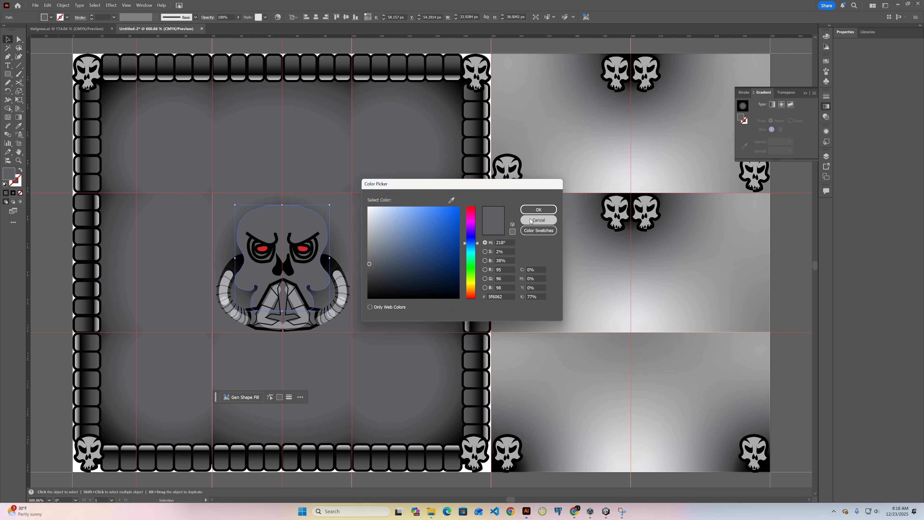
{"action": "left_click", "coordinate": [538, 220]}
{"action": "left_click", "coordinate": [18, 118]}
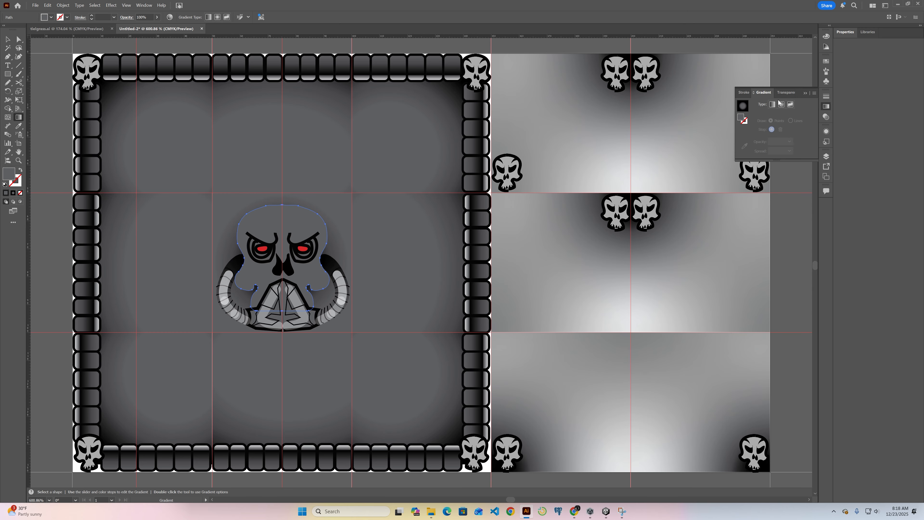
{"action": "left_click", "coordinate": [789, 105]}
{"action": "left_click", "coordinate": [744, 104]}
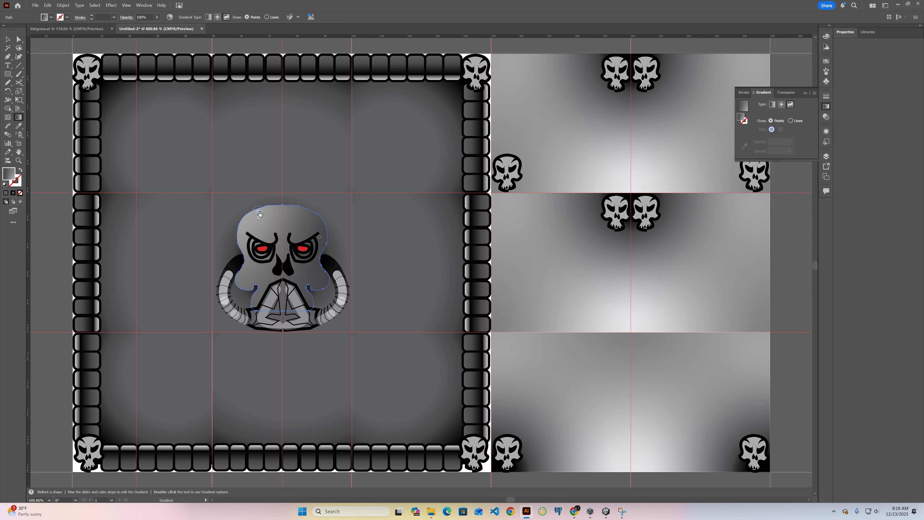
Make the head's upper-left gradient point black and add black points at the upper right, right temple and right cheekbone
{"action": "double_click", "coordinate": [258, 212]}
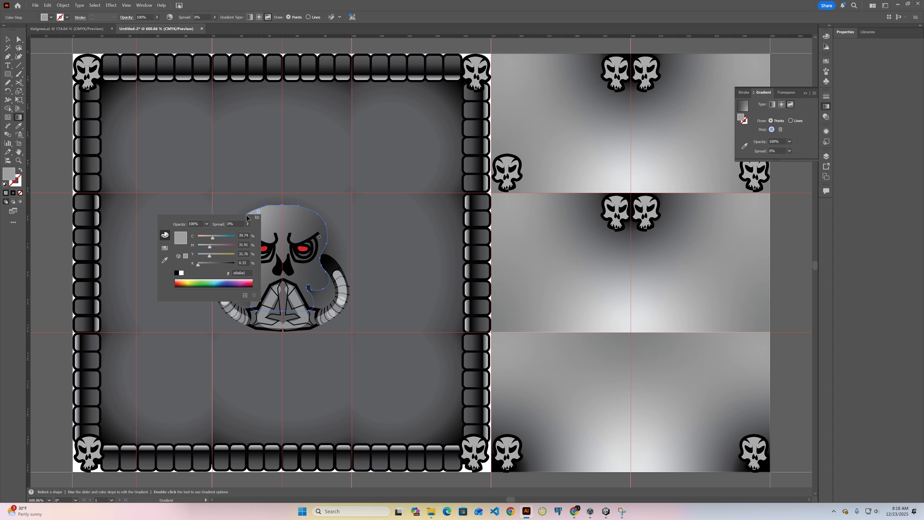
{"action": "left_click", "coordinate": [177, 273]}
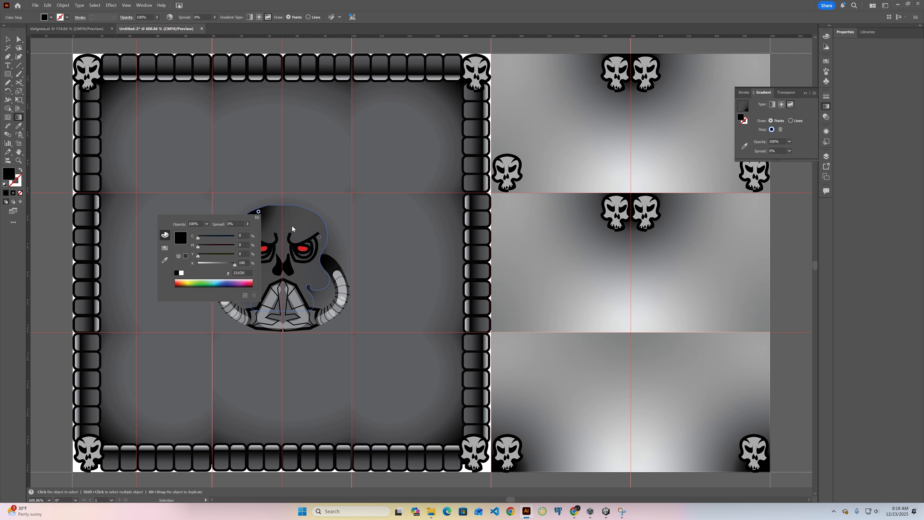
{"action": "left_click", "coordinate": [311, 212]}
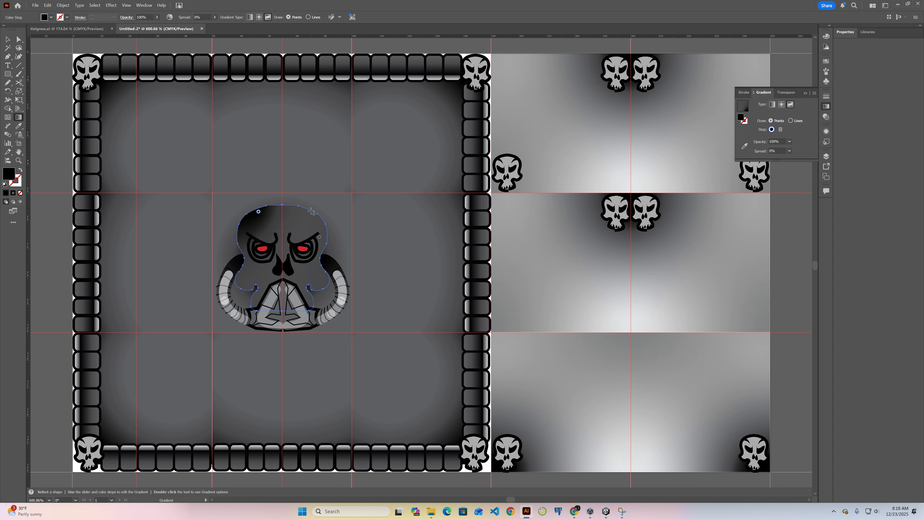
{"action": "left_click", "coordinate": [326, 232]}
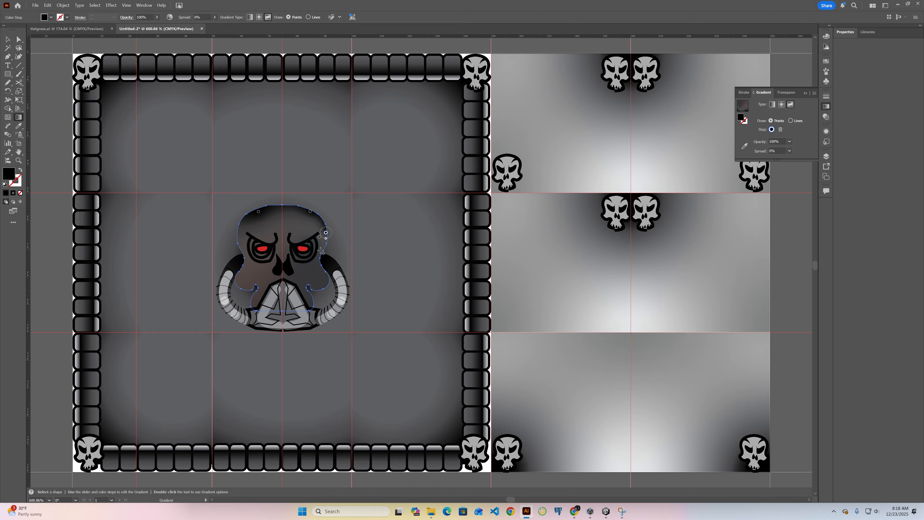
{"action": "left_click", "coordinate": [320, 262]}
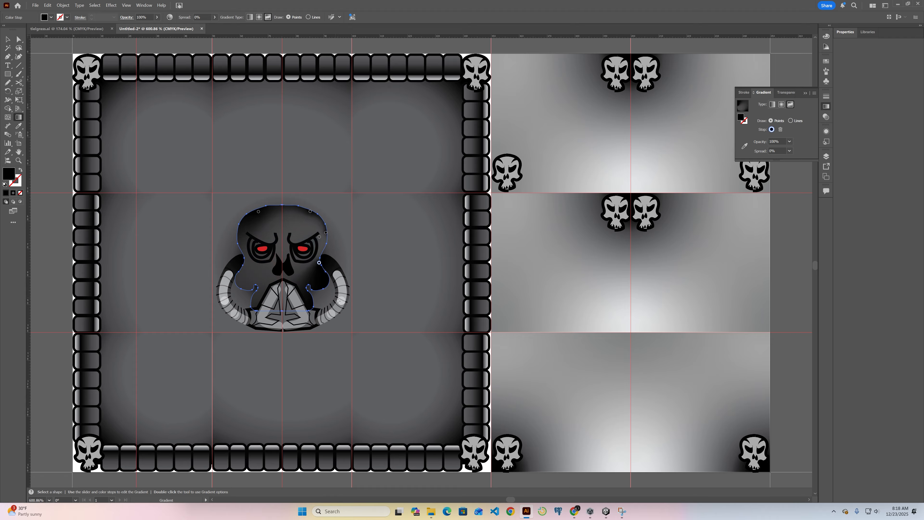
Add a gradient point on the large skull's right cheek and set its colour to 84% black
{"action": "left_click", "coordinate": [316, 277]}
{"action": "double_click", "coordinate": [316, 277]}
{"action": "key", "text": "v"}
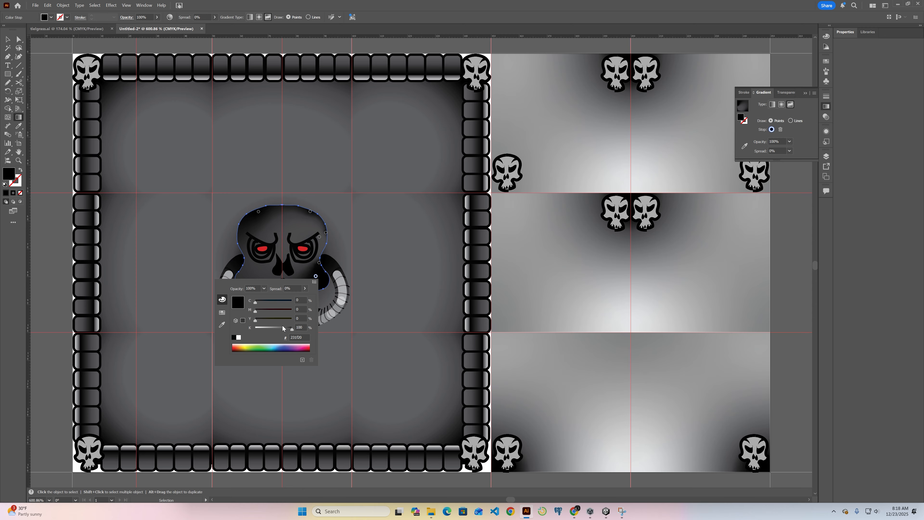
{"action": "left_click_drag", "start_coordinate": [291, 331], "coordinate": [285, 331]}
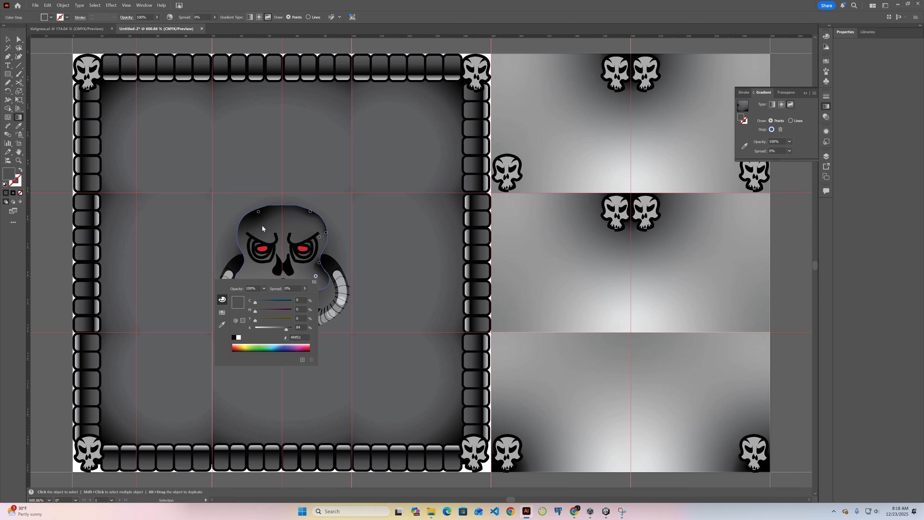
Add a black gradient point just above the large skull's left eye
{"action": "left_click", "coordinate": [264, 239]}
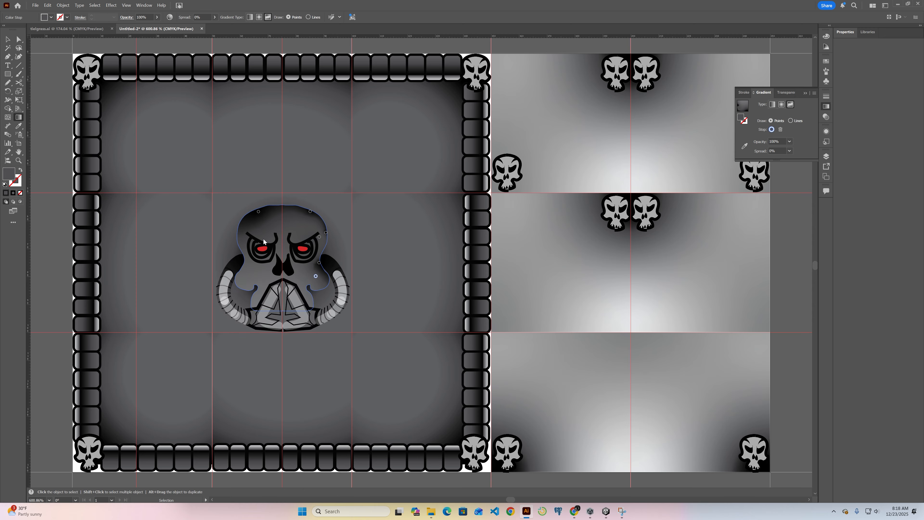
{"action": "left_click", "coordinate": [265, 241]}
{"action": "double_click", "coordinate": [265, 242]}
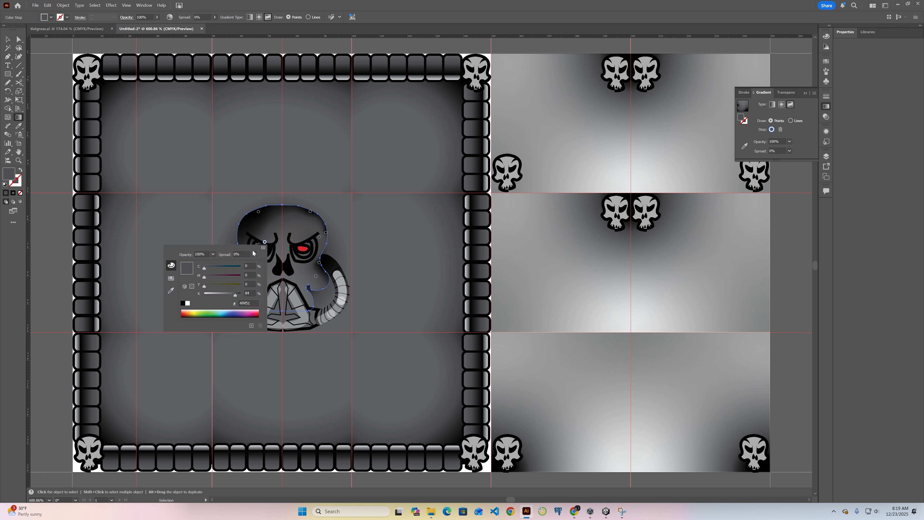
{"action": "left_click", "coordinate": [182, 303]}
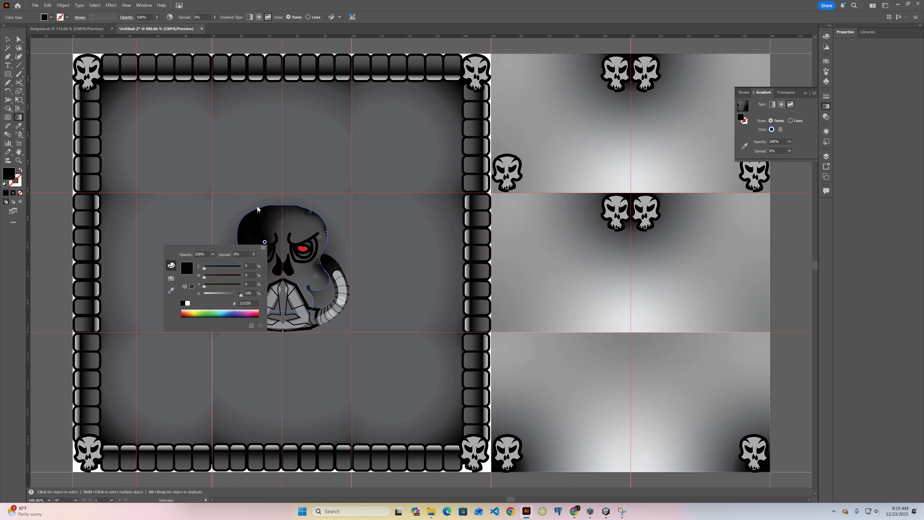
Add 77% black gradient points on the left and right sides of the large skull's forehead
{"action": "left_click", "coordinate": [259, 226]}
{"action": "left_click", "coordinate": [261, 225]}
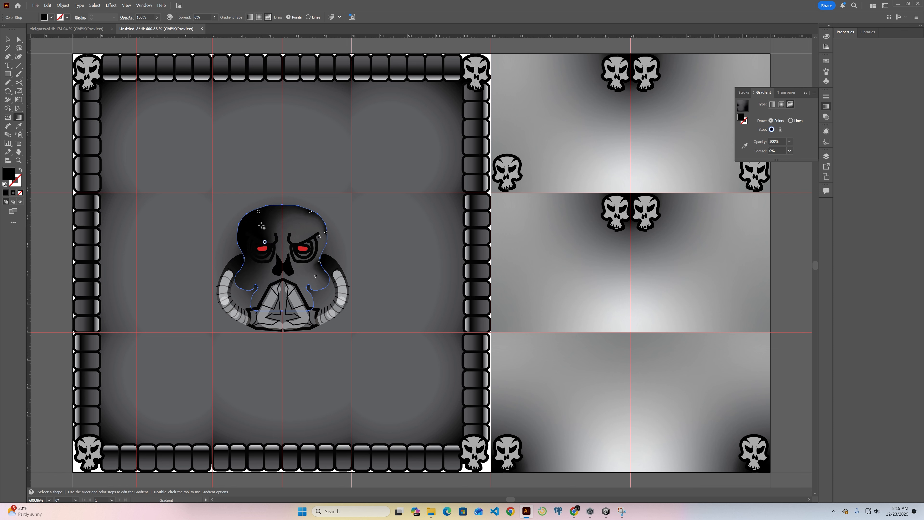
{"action": "double_click", "coordinate": [261, 225]}
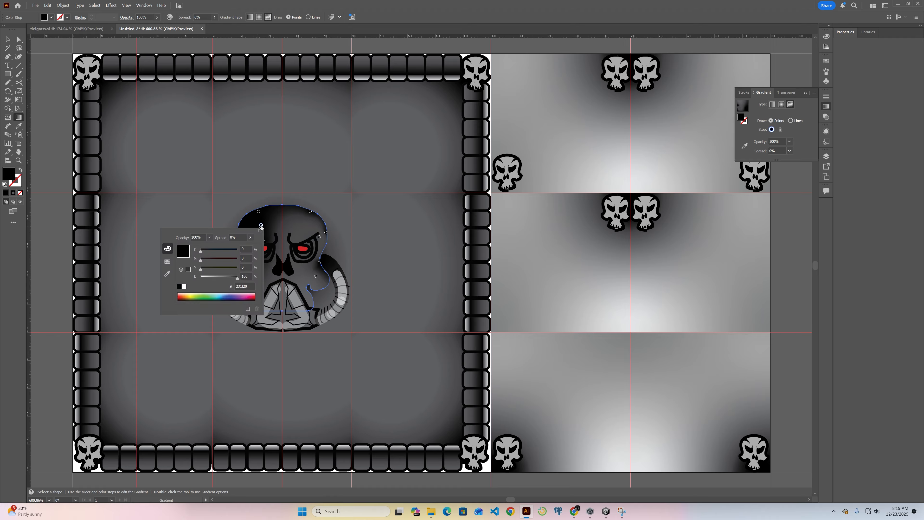
{"action": "left_click_drag", "start_coordinate": [237, 279], "coordinate": [228, 279]}
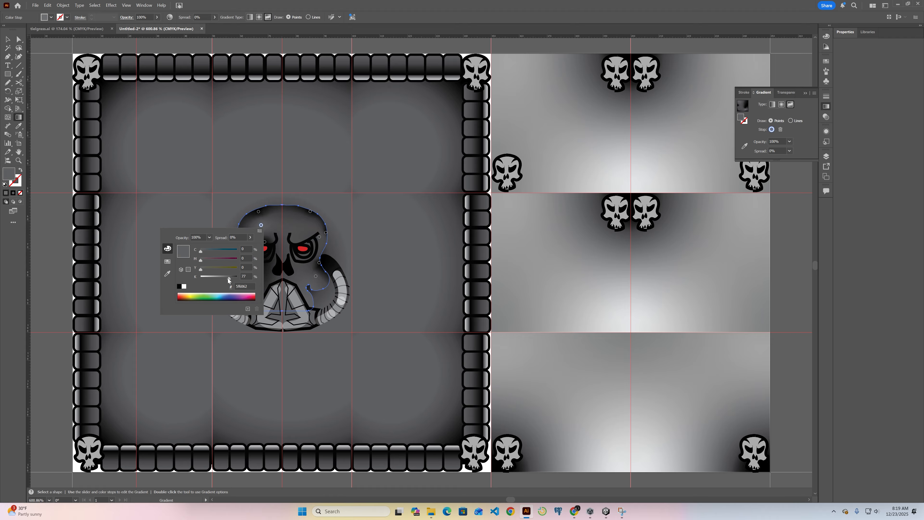
{"action": "left_click", "coordinate": [301, 224]}
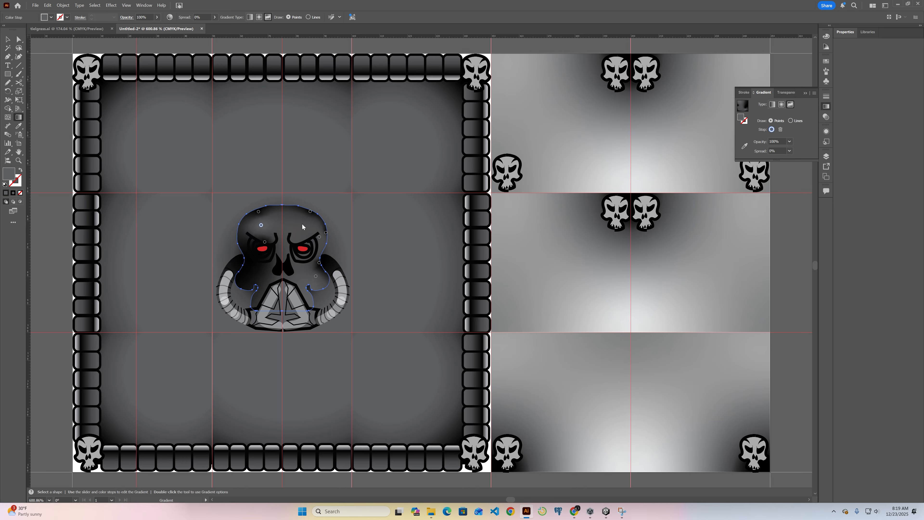
{"action": "left_click", "coordinate": [301, 224]}
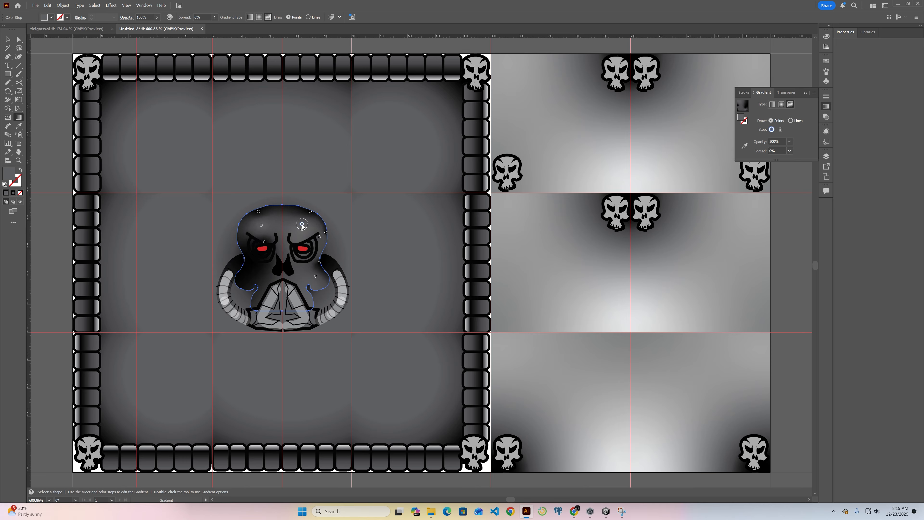
Add a black gradient point just above the large skull's right eye
{"action": "left_click", "coordinate": [303, 242]}
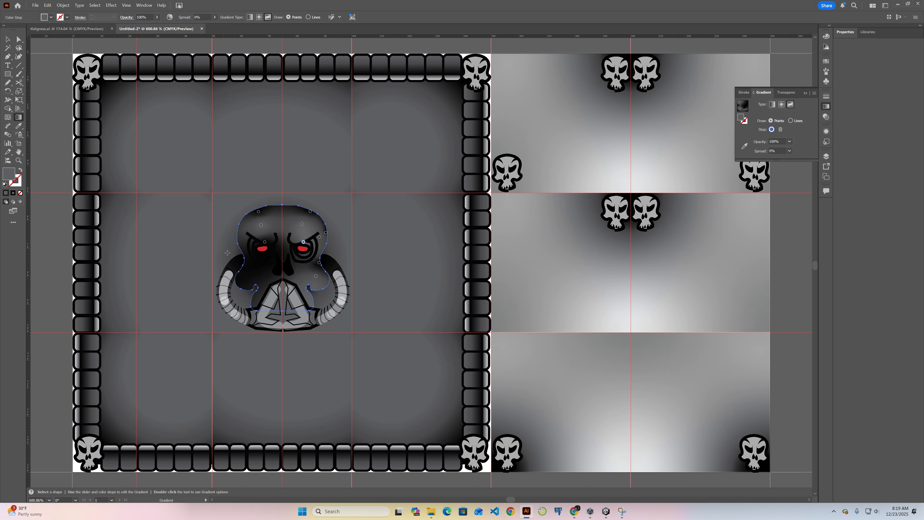
{"action": "double_click", "coordinate": [304, 242]}
{"action": "left_click", "coordinate": [222, 302]}
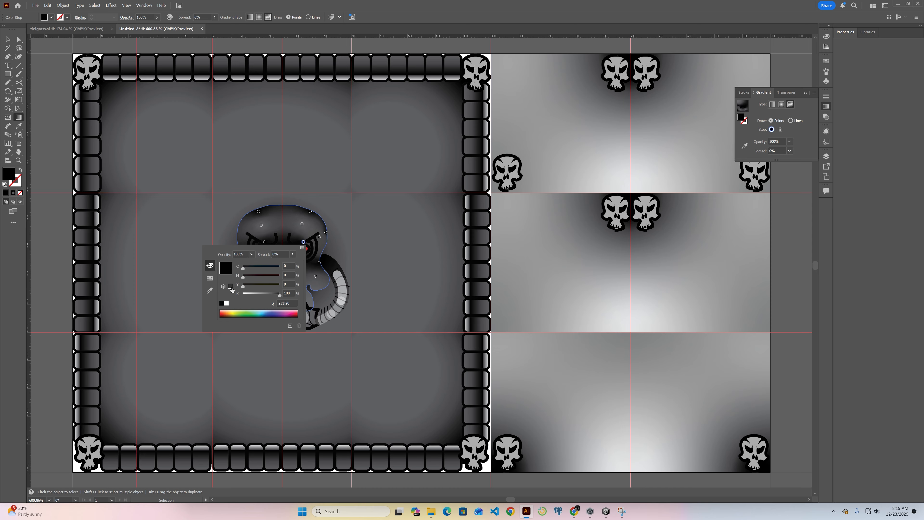
{"action": "left_click", "coordinate": [284, 223]}
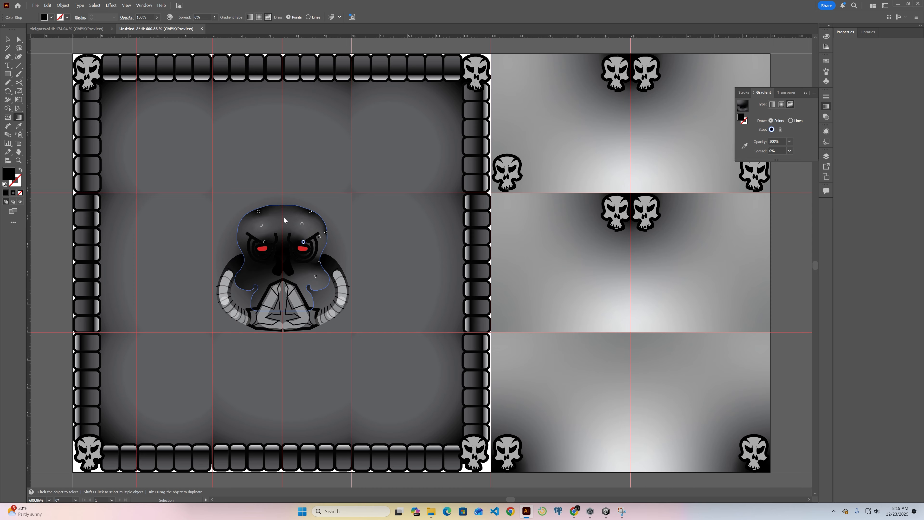
Add a black gradient point at the large skull's left temple and a 79% black point just inside it
{"action": "left_click", "coordinate": [238, 231]}
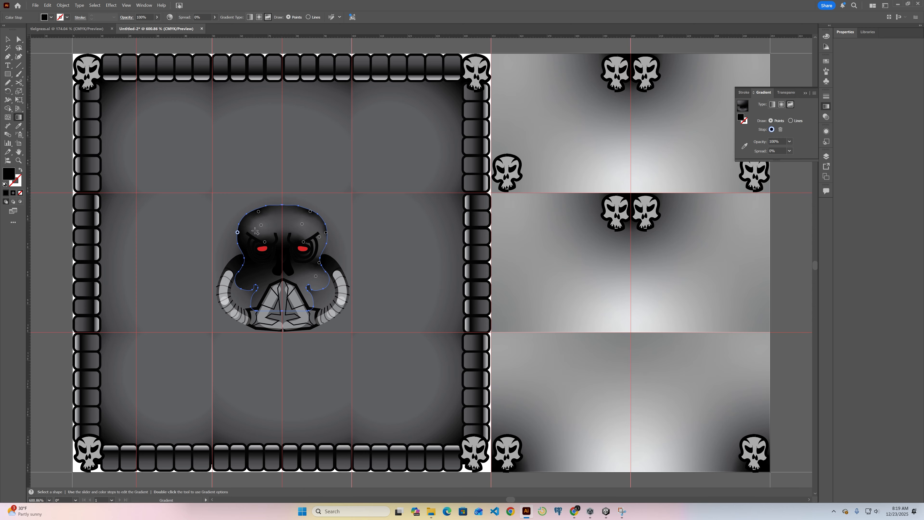
{"action": "left_click", "coordinate": [243, 237]}
{"action": "double_click", "coordinate": [244, 238]}
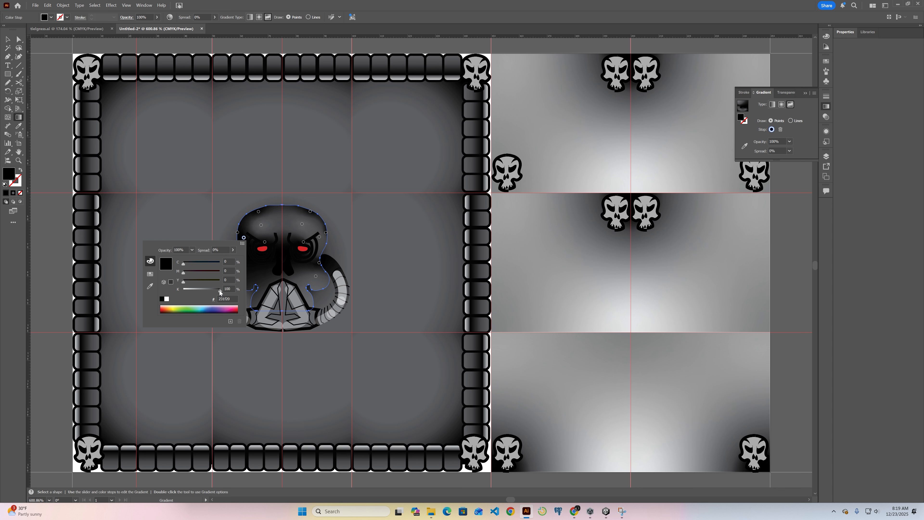
{"action": "left_click_drag", "start_coordinate": [220, 291], "coordinate": [213, 290]}
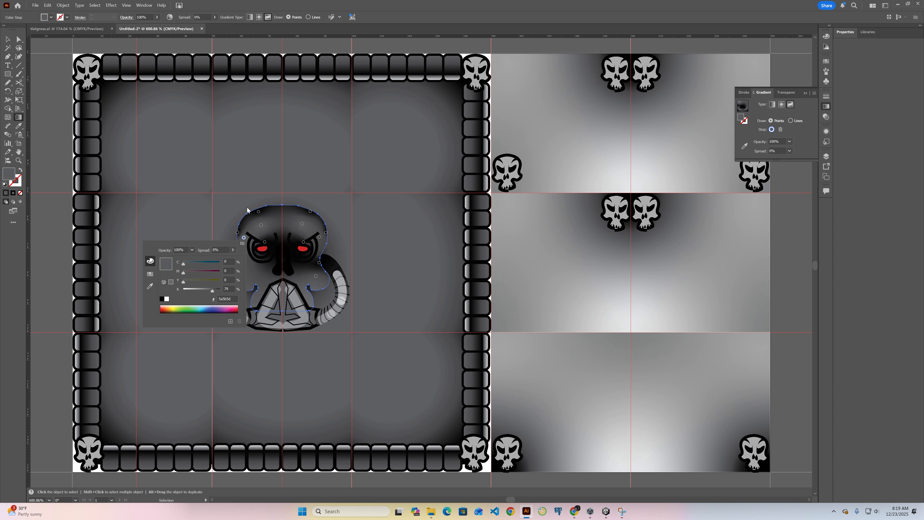
{"action": "left_click", "coordinate": [252, 275]}
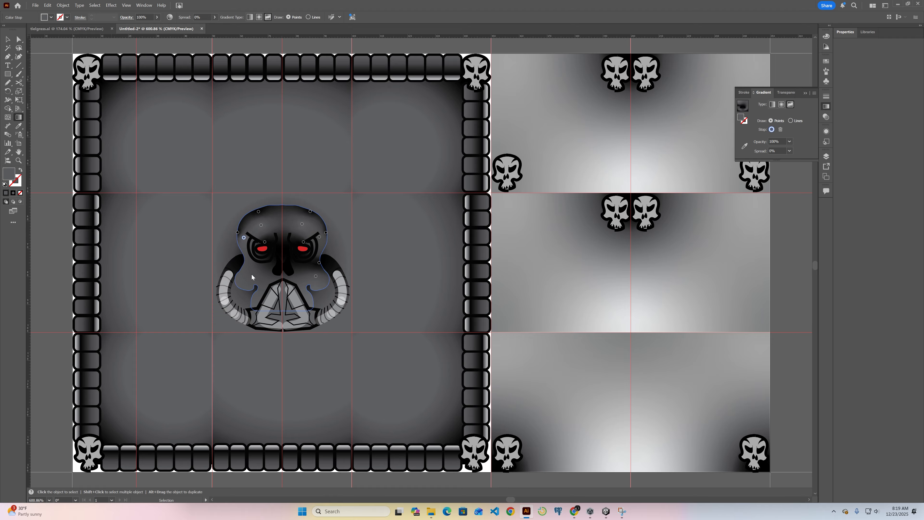
Add a gradient point at the large skull's left cheekbone and make it black
{"action": "left_click", "coordinate": [246, 262]}
{"action": "double_click", "coordinate": [246, 262]}
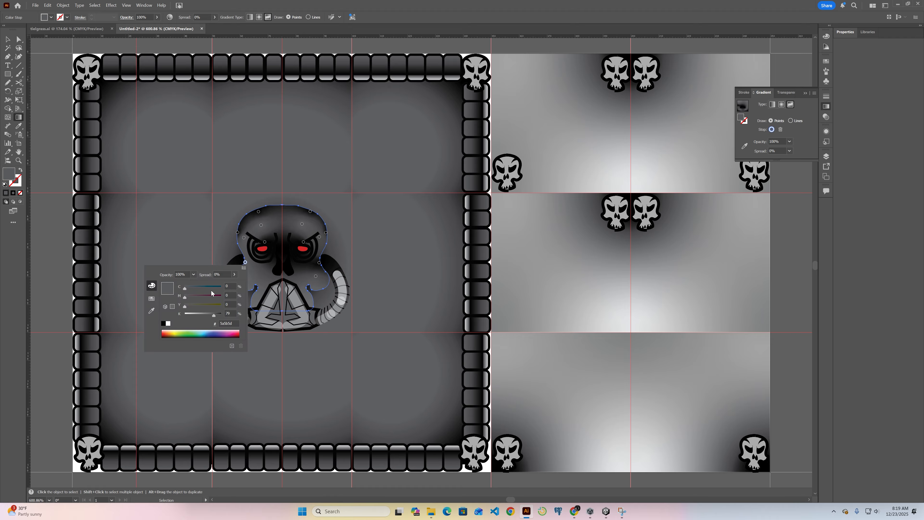
{"action": "left_click", "coordinate": [166, 323]}
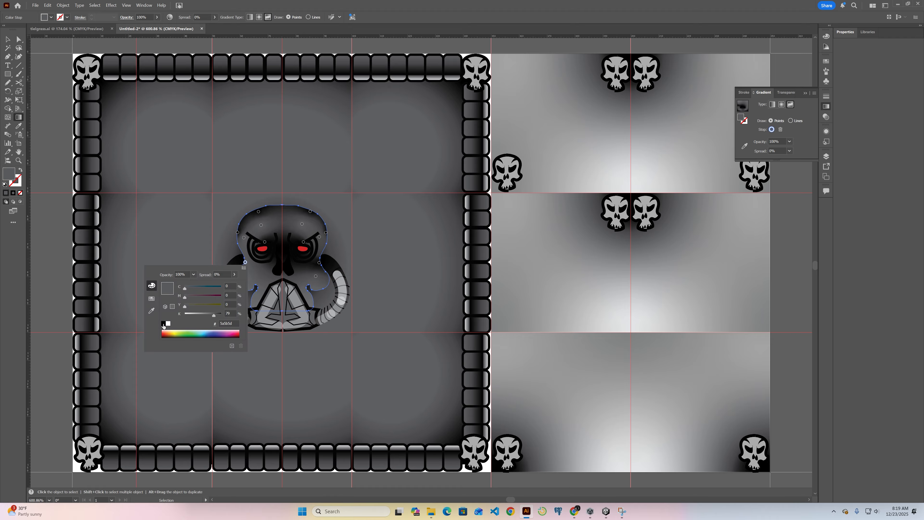
{"action": "left_click", "coordinate": [251, 279]}
Add a gradient point on the large skull's left cheek and lighten it to dark grey
{"action": "left_click", "coordinate": [250, 277]}
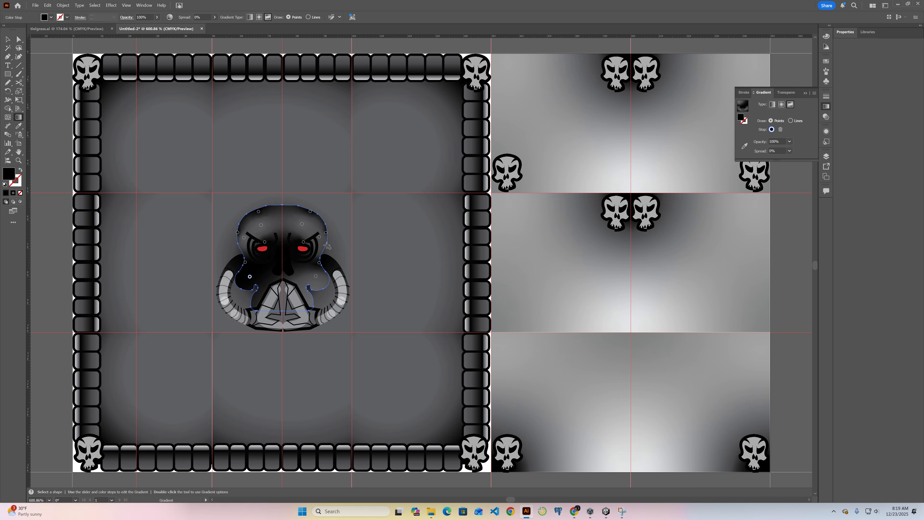
{"action": "double_click", "coordinate": [250, 278]}
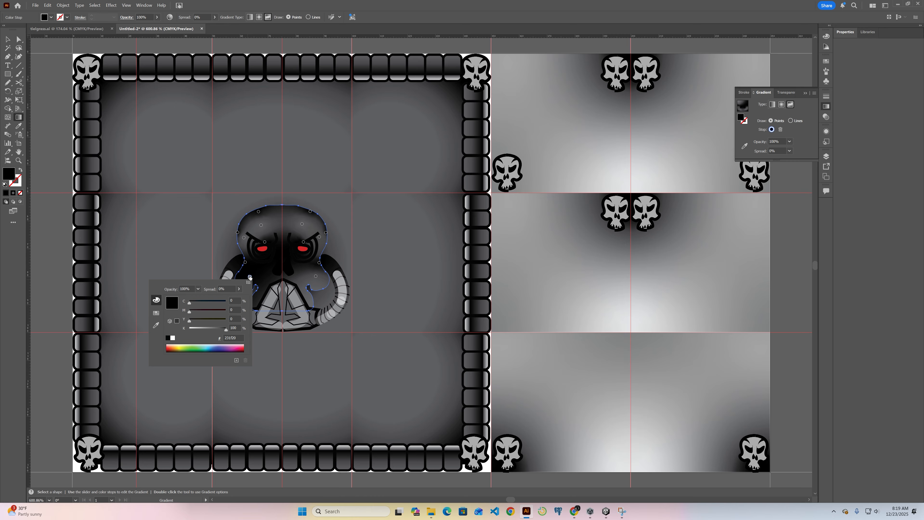
{"action": "left_click_drag", "start_coordinate": [225, 329], "coordinate": [219, 330]}
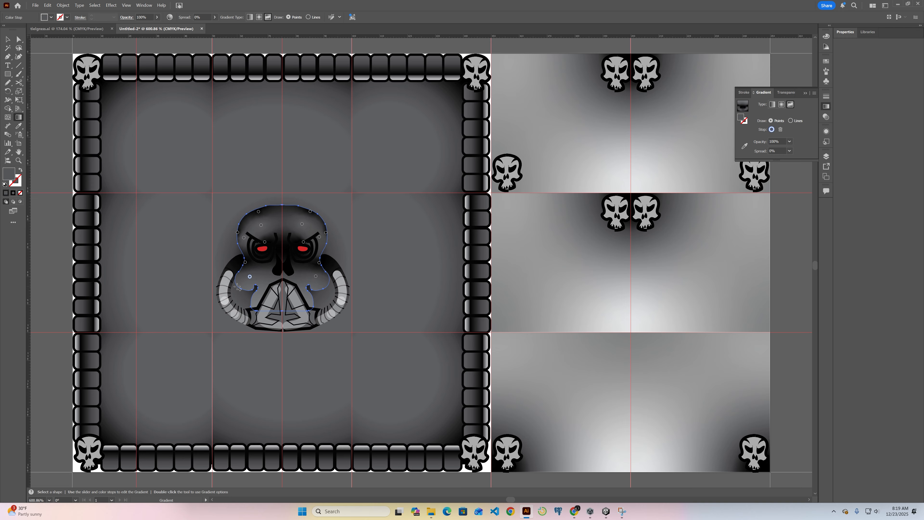
Add black gradient points at the outer and inner lower edges of both of the large skull's cheeks
{"action": "left_click", "coordinate": [237, 286]}
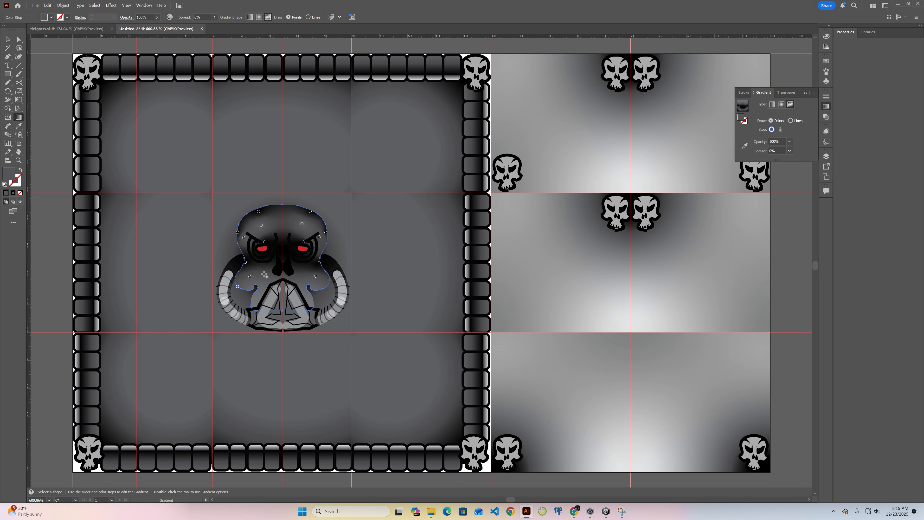
{"action": "double_click", "coordinate": [237, 286]}
{"action": "left_click", "coordinate": [156, 348]}
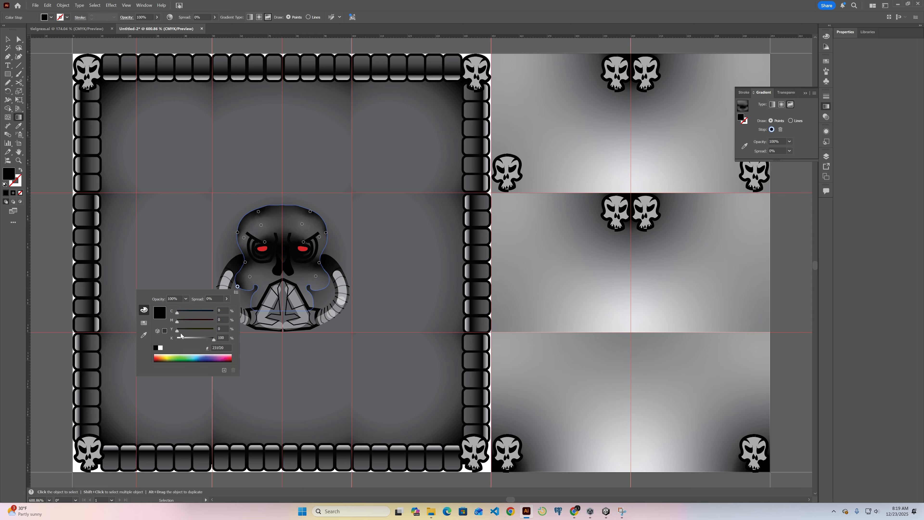
{"action": "left_click", "coordinate": [256, 285]}
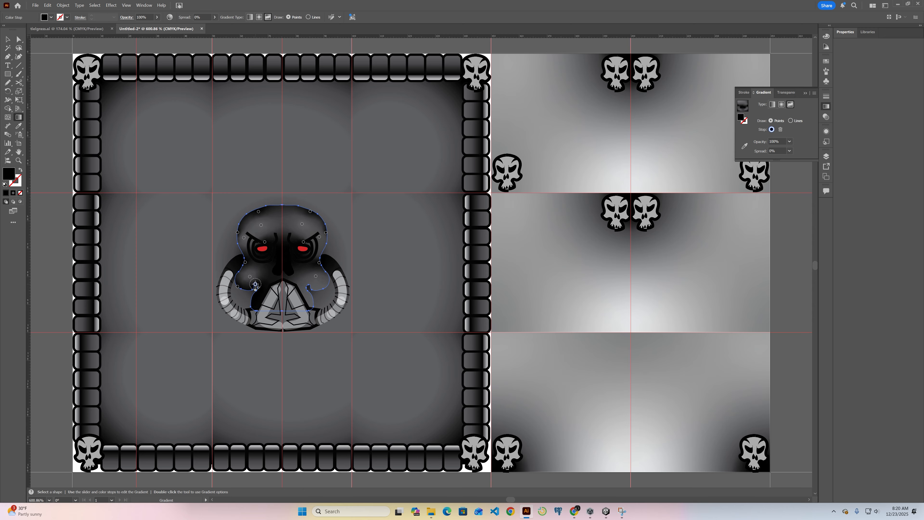
{"action": "left_click", "coordinate": [307, 284]}
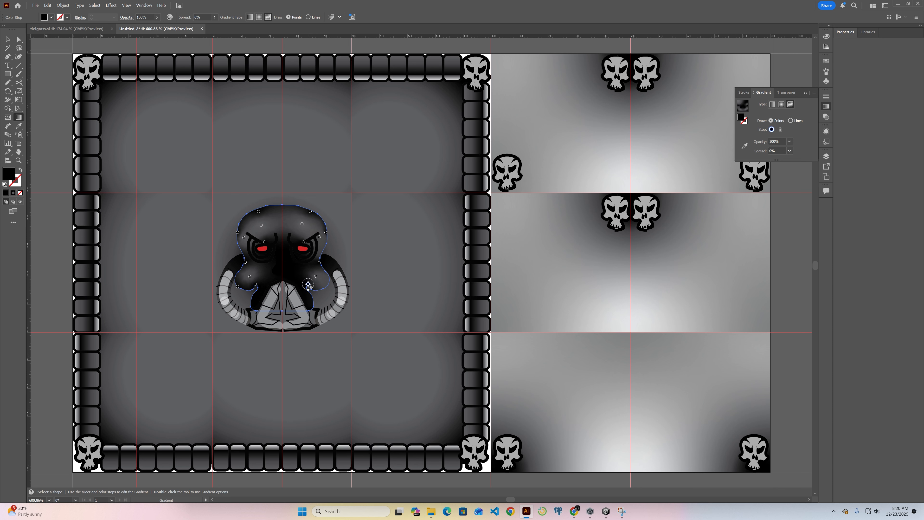
{"action": "left_click", "coordinate": [326, 286]}
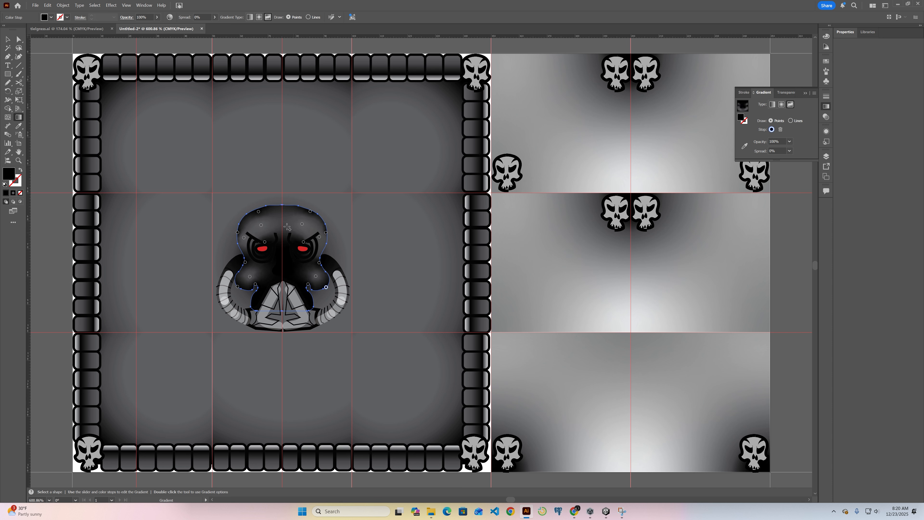
Add gradient points below the large skull's nostrils, 81% black on the left and 77% black on the right
{"action": "left_click", "coordinate": [271, 276]}
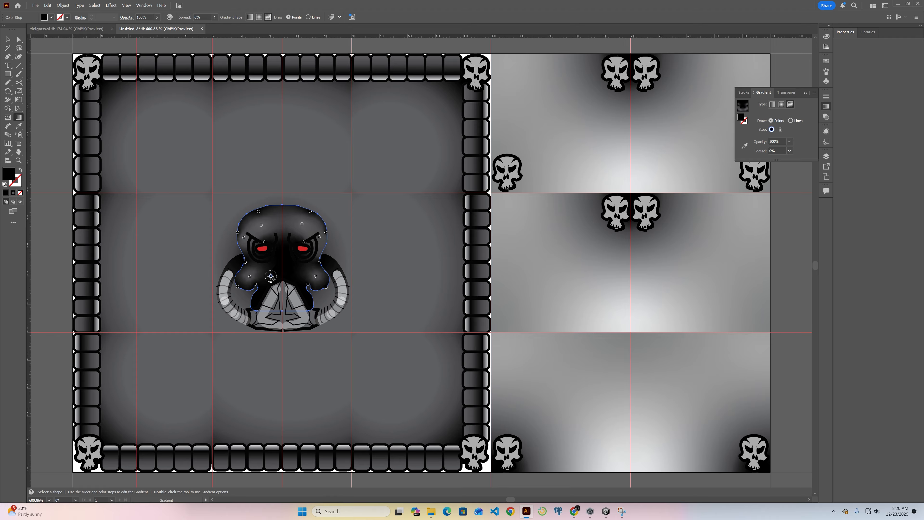
{"action": "left_click", "coordinate": [296, 277]}
{"action": "double_click", "coordinate": [296, 277]}
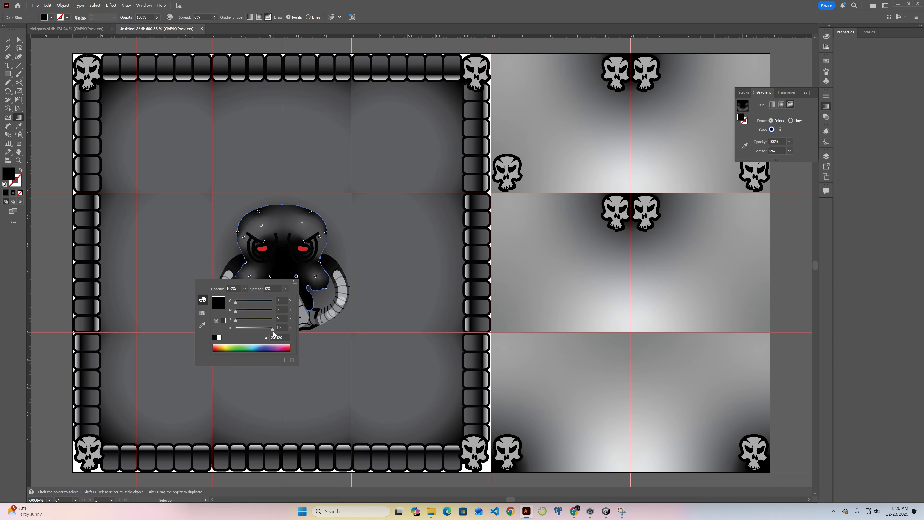
{"action": "left_click_drag", "start_coordinate": [272, 332], "coordinate": [263, 330]}
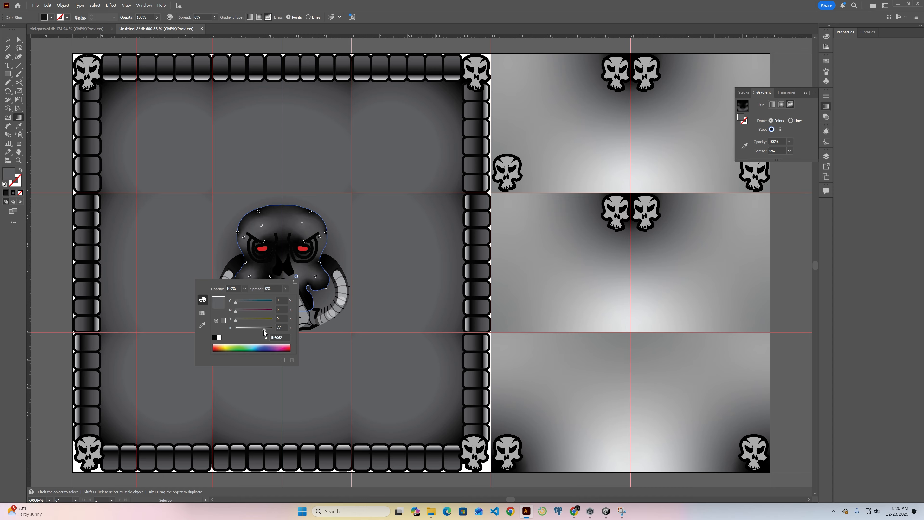
{"action": "left_click", "coordinate": [271, 277]}
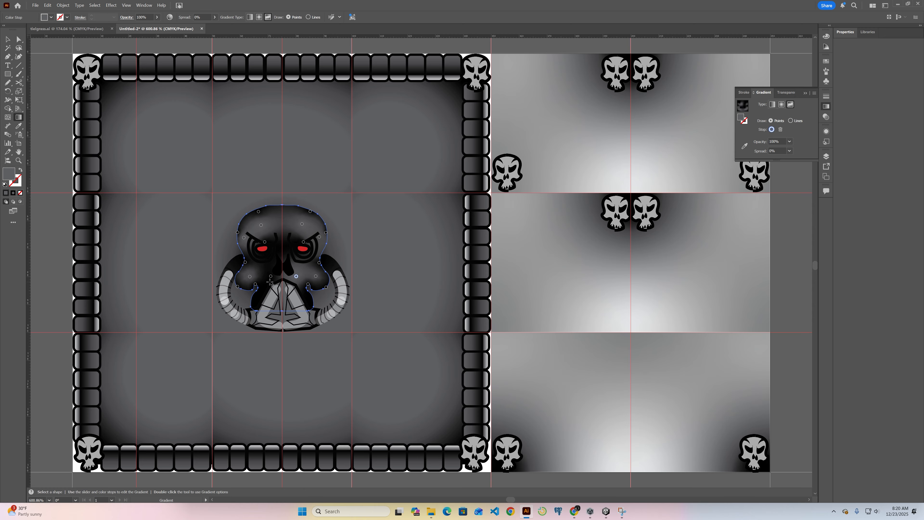
{"action": "double_click", "coordinate": [271, 277]}
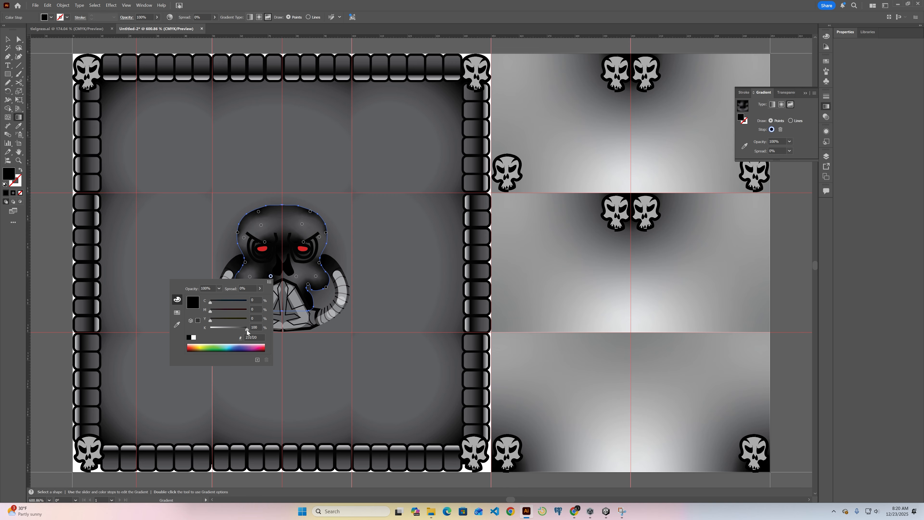
{"action": "left_click_drag", "start_coordinate": [247, 332], "coordinate": [240, 330]}
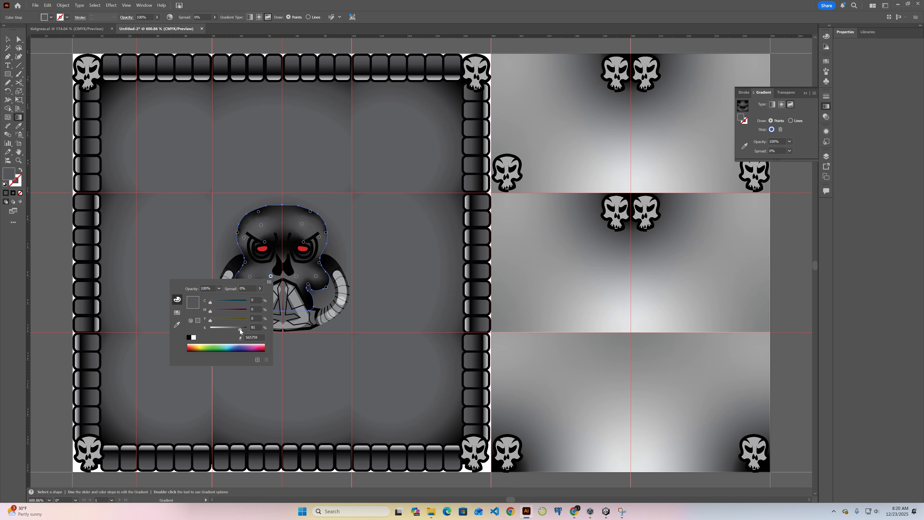
{"action": "left_click", "coordinate": [282, 246]}
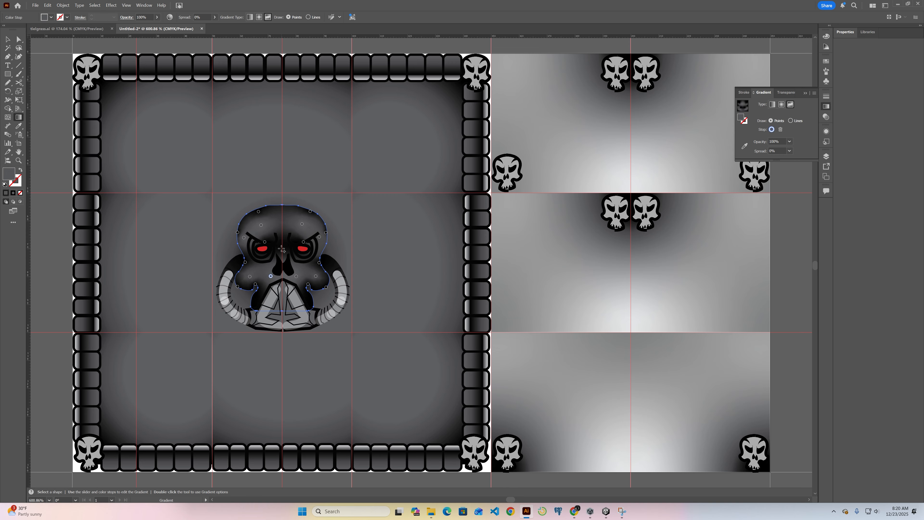
Add gradient points beside the large skull's nose, 88% black on the left and 93% black on the right
{"action": "left_click", "coordinate": [272, 265]}
{"action": "double_click", "coordinate": [272, 265]}
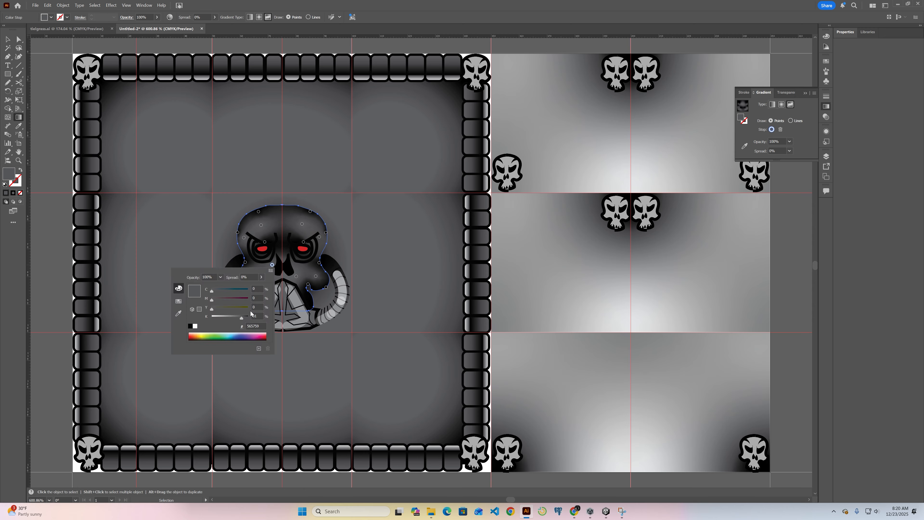
{"action": "left_click_drag", "start_coordinate": [242, 319], "coordinate": [244, 319]}
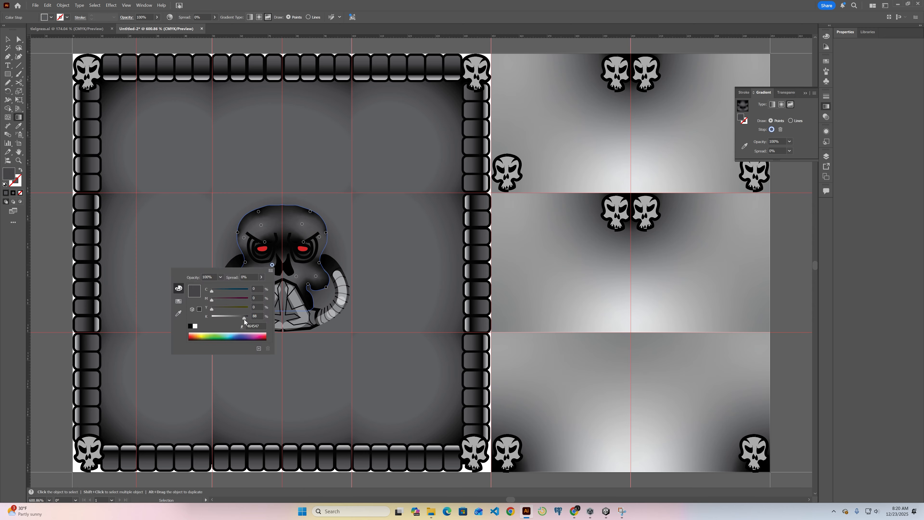
{"action": "left_click", "coordinate": [293, 263]}
{"action": "double_click", "coordinate": [293, 263]}
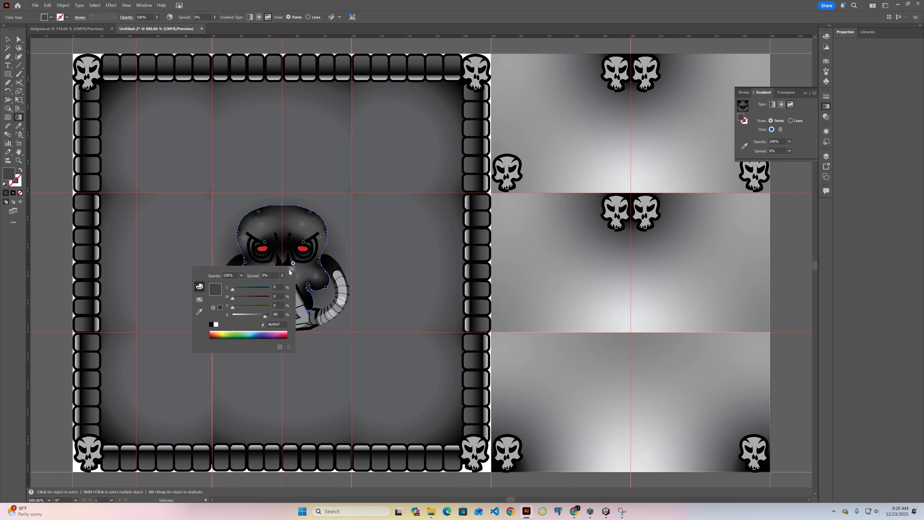
{"action": "left_click_drag", "start_coordinate": [263, 315], "coordinate": [267, 316]}
Place a gradient point between the large skull's eyes and set it to 81% black
{"action": "left_click_drag", "start_coordinate": [293, 263], "coordinate": [283, 248]}
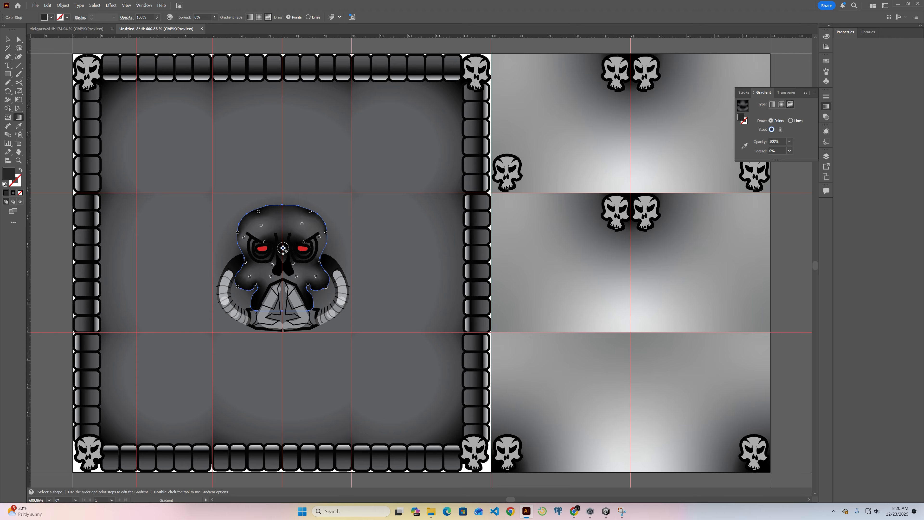
{"action": "double_click", "coordinate": [283, 248]}
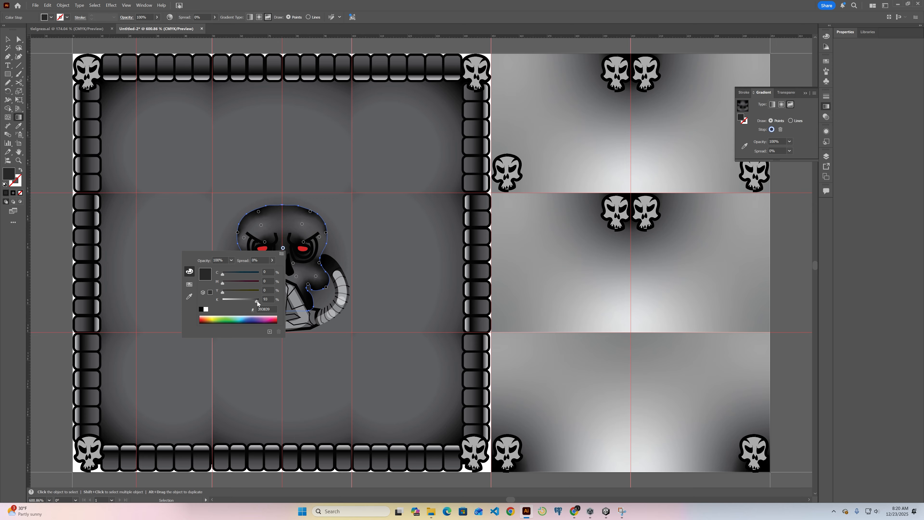
{"action": "left_click_drag", "start_coordinate": [257, 301], "coordinate": [253, 301]}
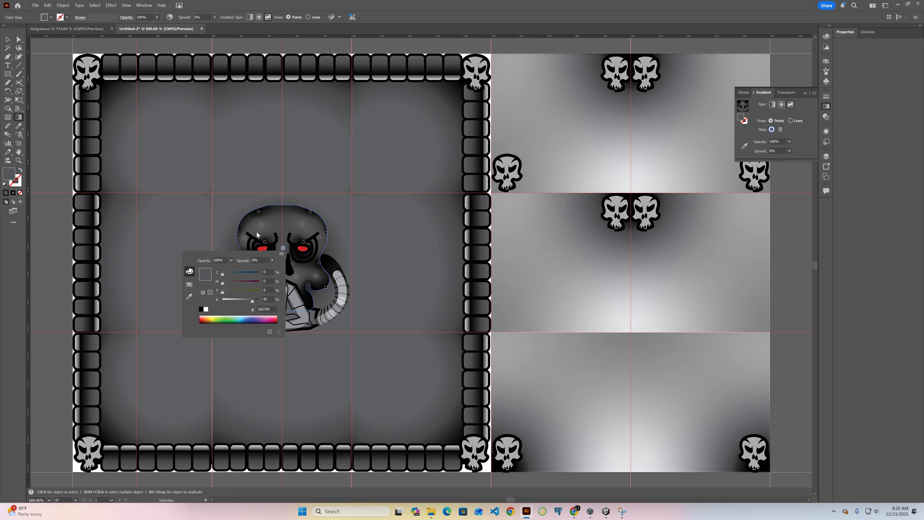
{"action": "left_click", "coordinate": [210, 221]}
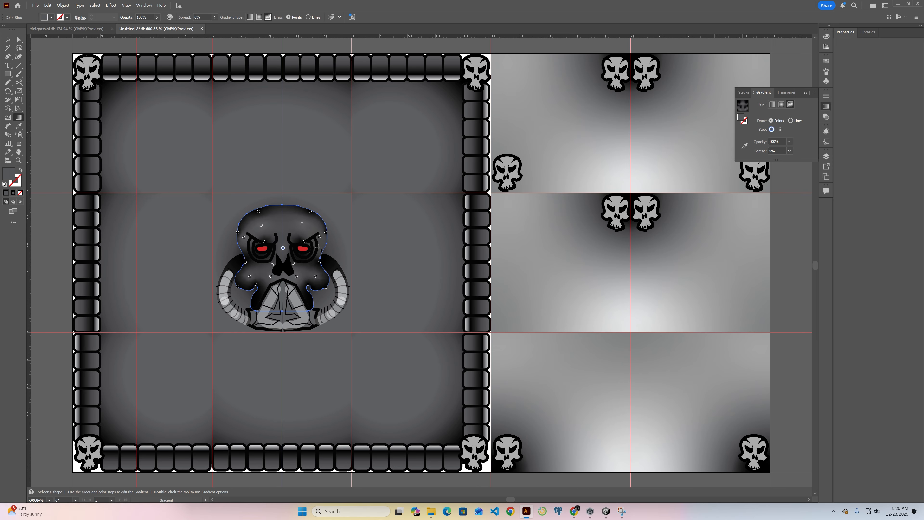
Add 81% black gradient points on both sides of the large skull's jaw and a 93% black point at its left outer edge
{"action": "left_click", "coordinate": [258, 297]}
{"action": "left_click", "coordinate": [306, 298]}
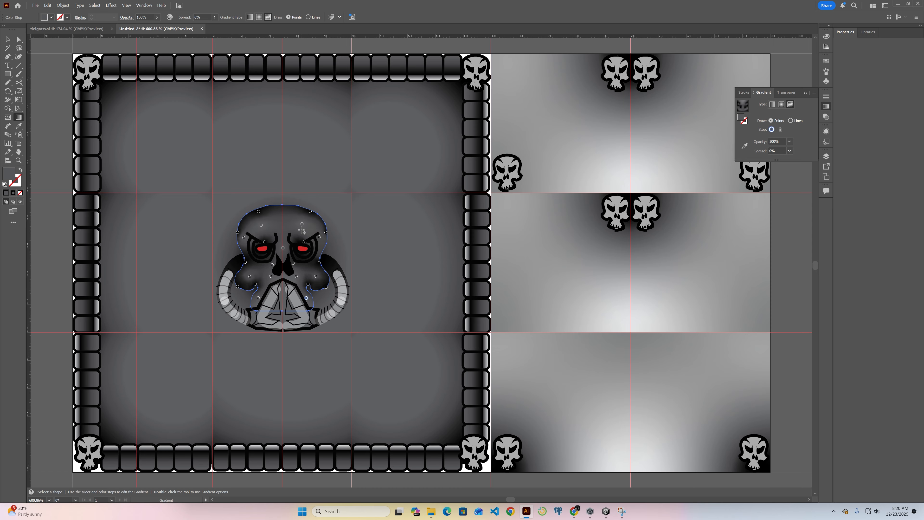
{"action": "left_click", "coordinate": [252, 302]}
{"action": "double_click", "coordinate": [252, 303]}
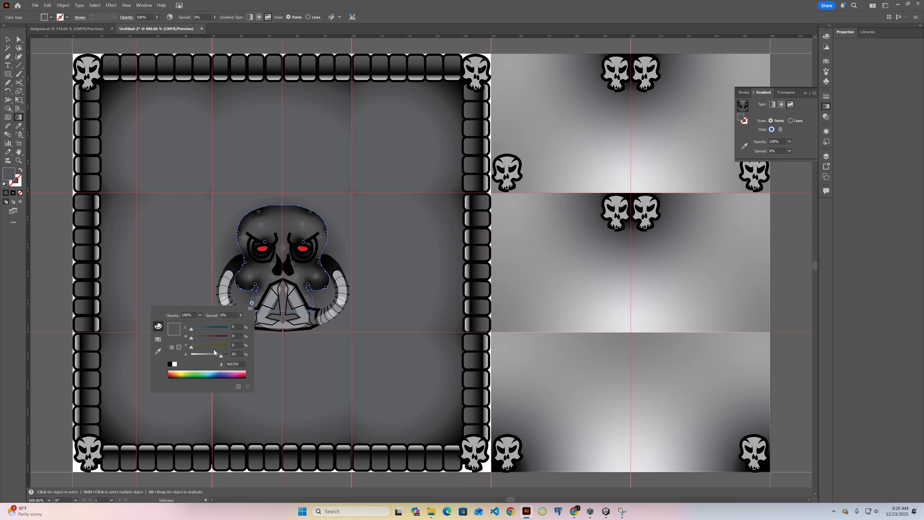
{"action": "left_click_drag", "start_coordinate": [221, 356], "coordinate": [226, 356]}
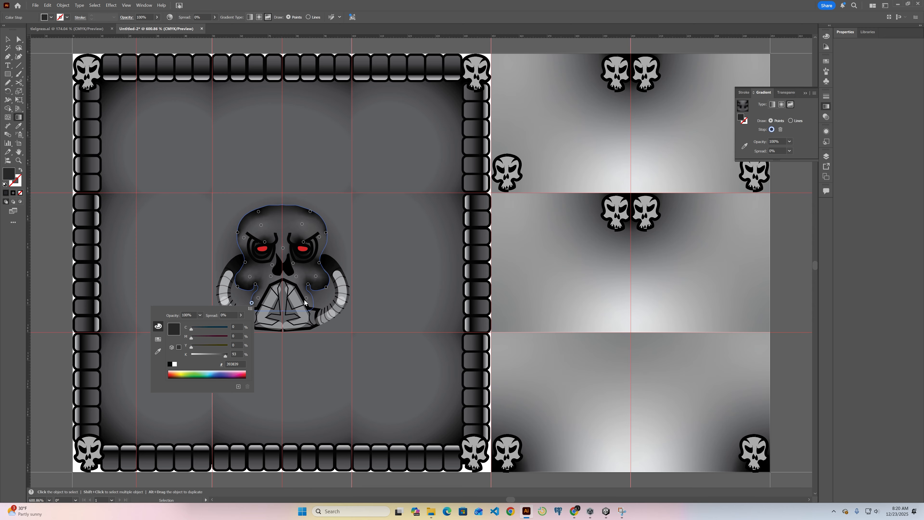
{"action": "left_click", "coordinate": [313, 301]}
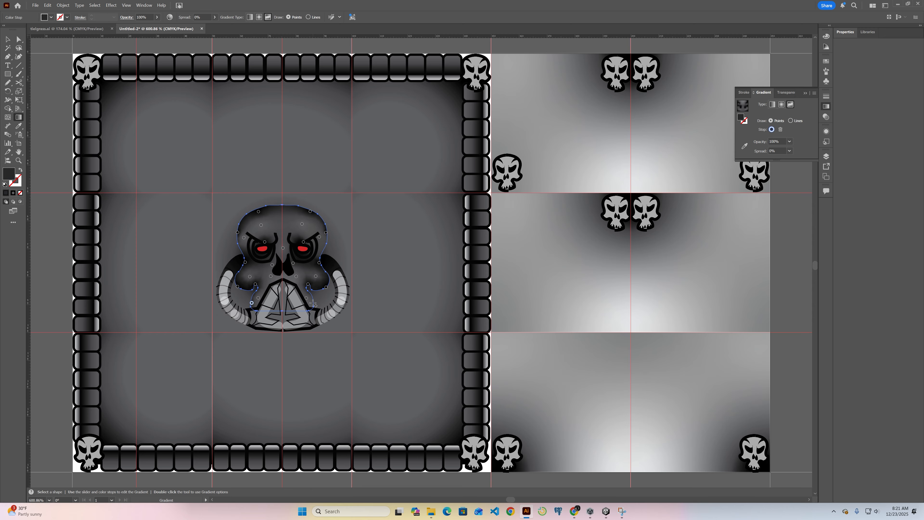
Place a gradient point at the right outer edge of the large skull's jaw, mirroring the left one, and finish editing the gradient
{"action": "left_click", "coordinate": [312, 303]}
{"action": "left_click", "coordinate": [8, 38]}
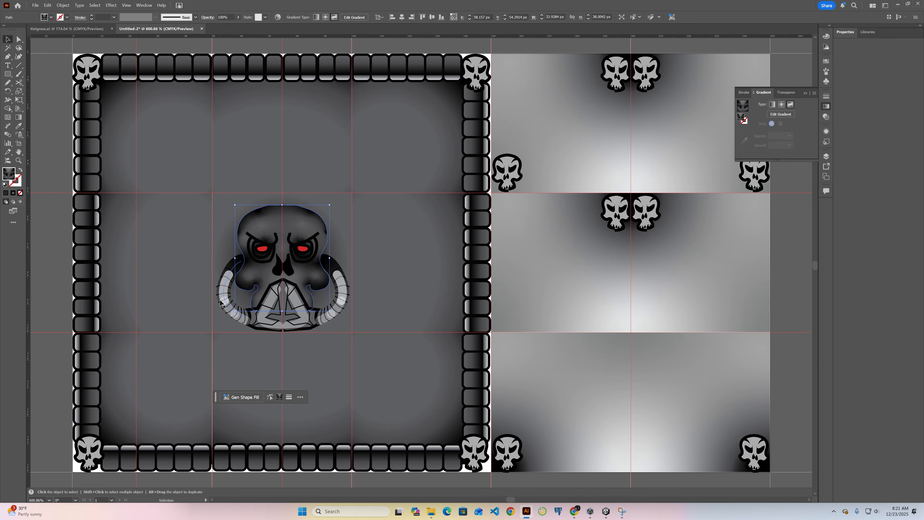
{"action": "left_click", "coordinate": [225, 299]}
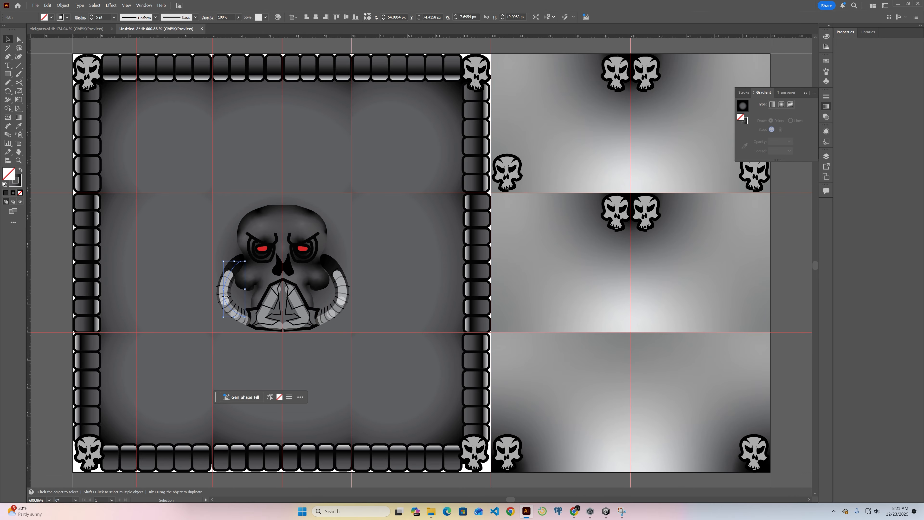
{"action": "double_click", "coordinate": [226, 296]}
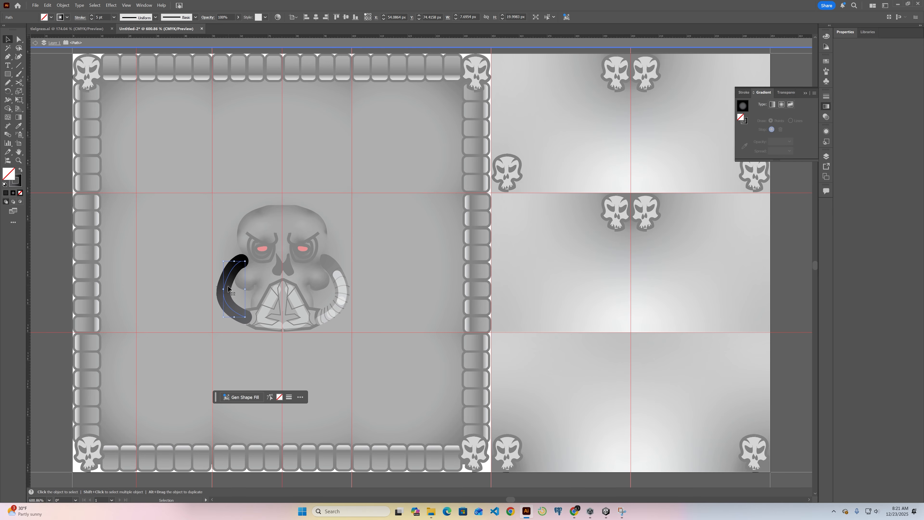
{"action": "left_click", "coordinate": [36, 43]}
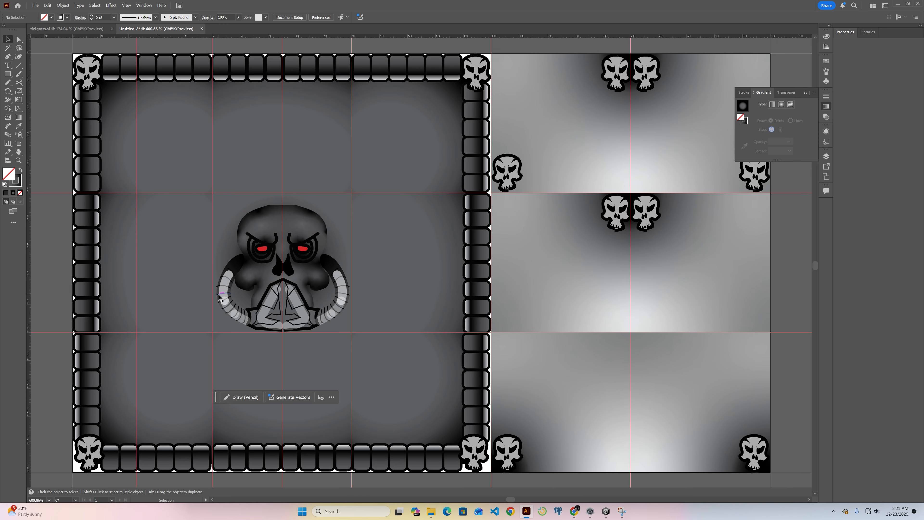
{"action": "double_click", "coordinate": [228, 310]}
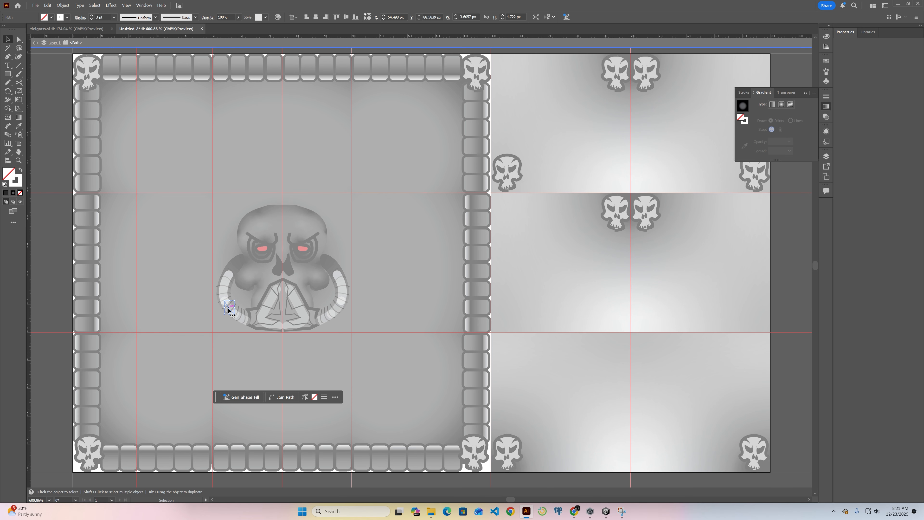
{"action": "left_click", "coordinate": [29, 43]}
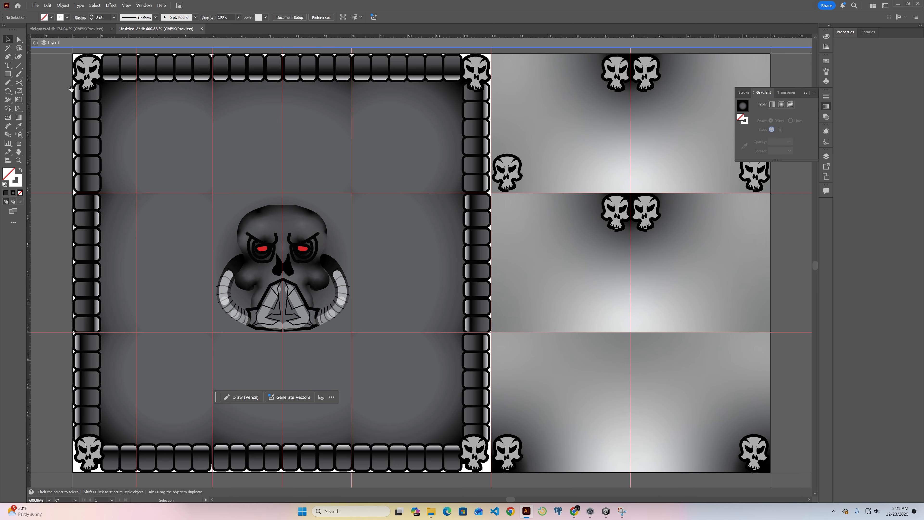
Delete the white highlight stroke on the lower curve of the large skull's left tusk
{"action": "left_click", "coordinate": [226, 302]}
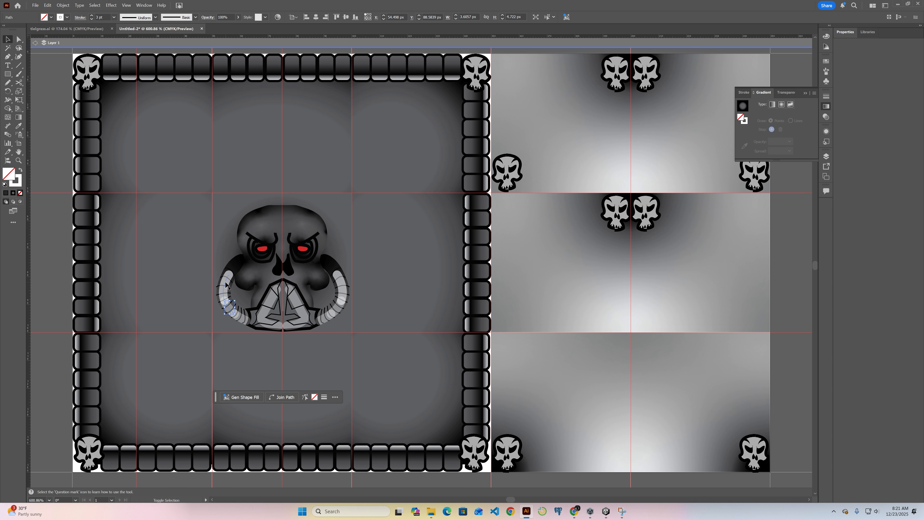
{"action": "left_click", "coordinate": [226, 285], "text": "shift"}
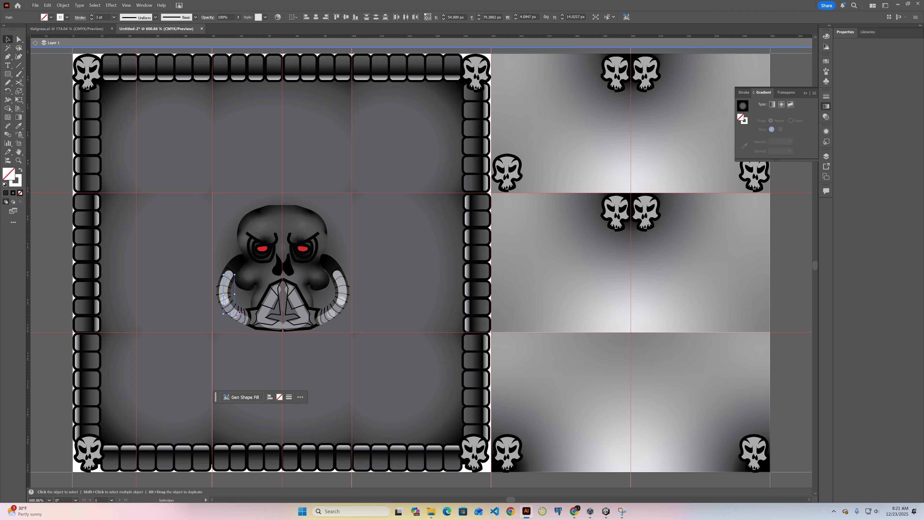
{"action": "left_click", "coordinate": [596, 17]}
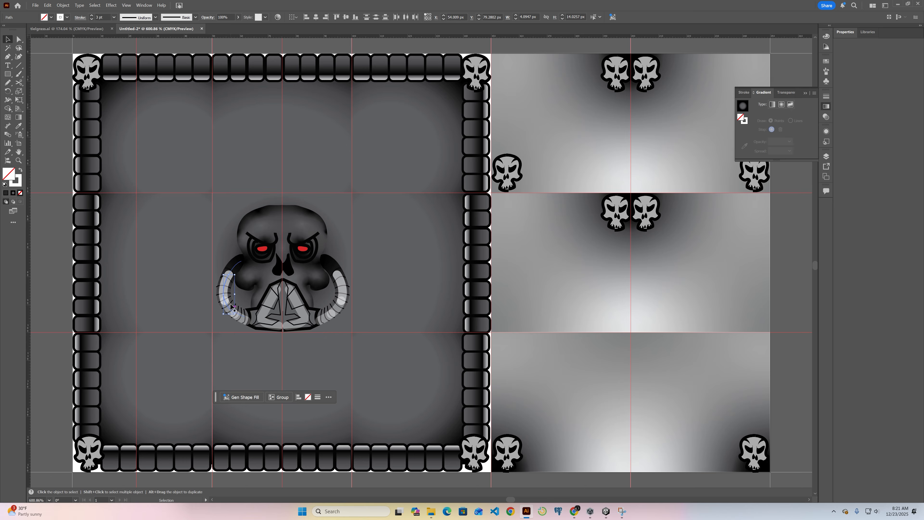
{"action": "key", "text": "Delete"}
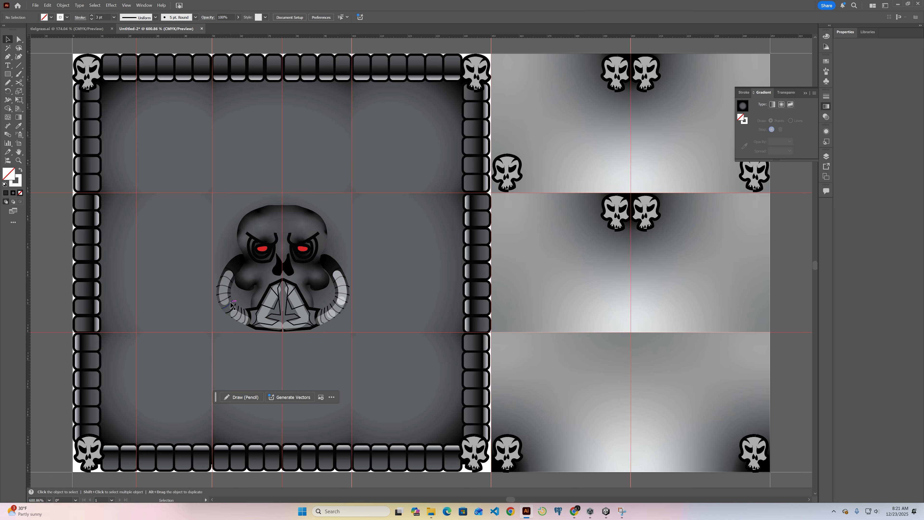
Delete the matching white highlight stroke on the lower curve of the right tusk, keeping the tusk's black outline
{"action": "left_click", "coordinate": [335, 308]}
{"action": "key", "text": "Delete"}
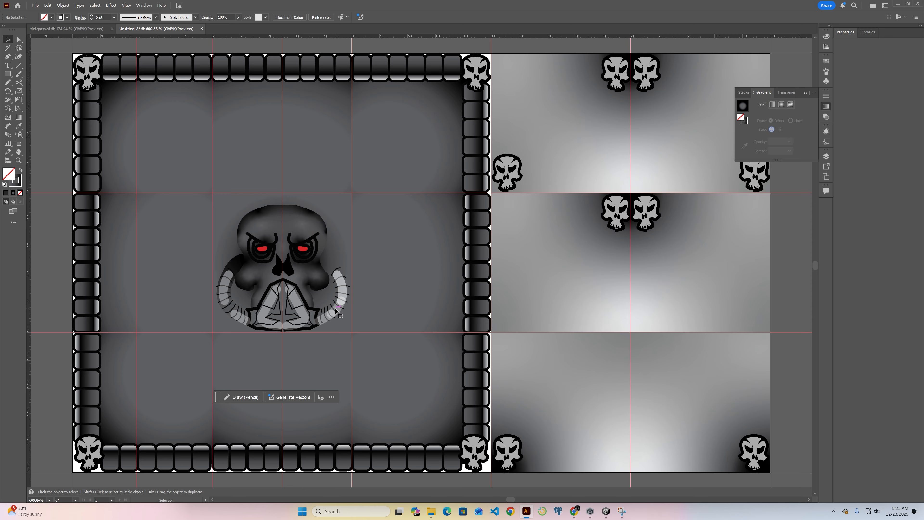
{"action": "left_click", "coordinate": [336, 310]}
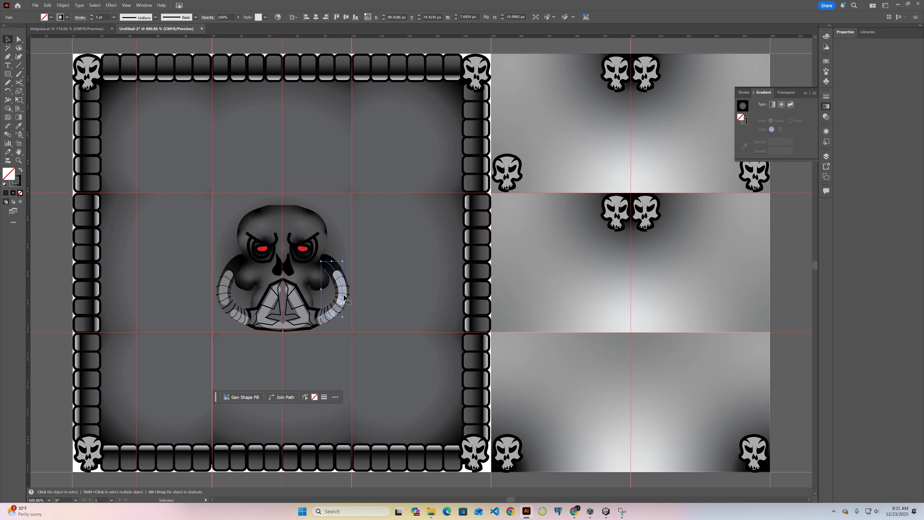
{"action": "left_click", "coordinate": [357, 300]}
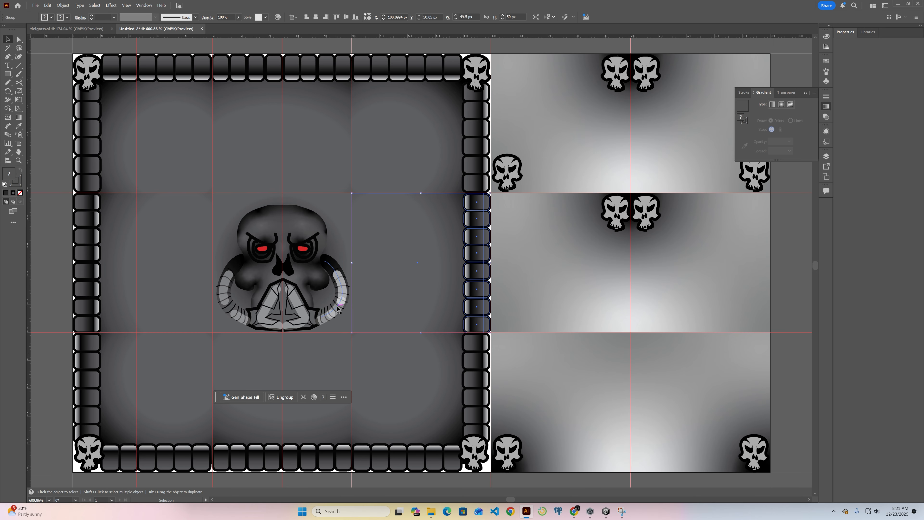
{"action": "left_click", "coordinate": [338, 306]}
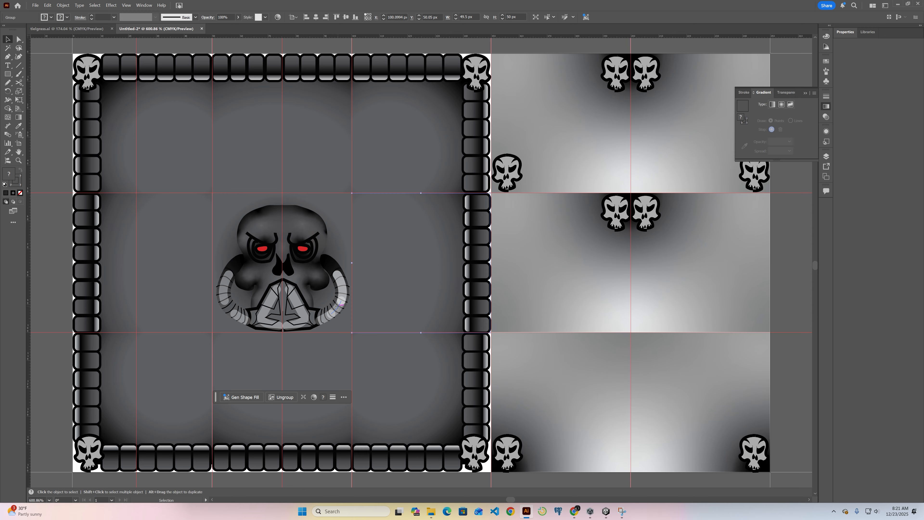
{"action": "left_click", "coordinate": [339, 308]}
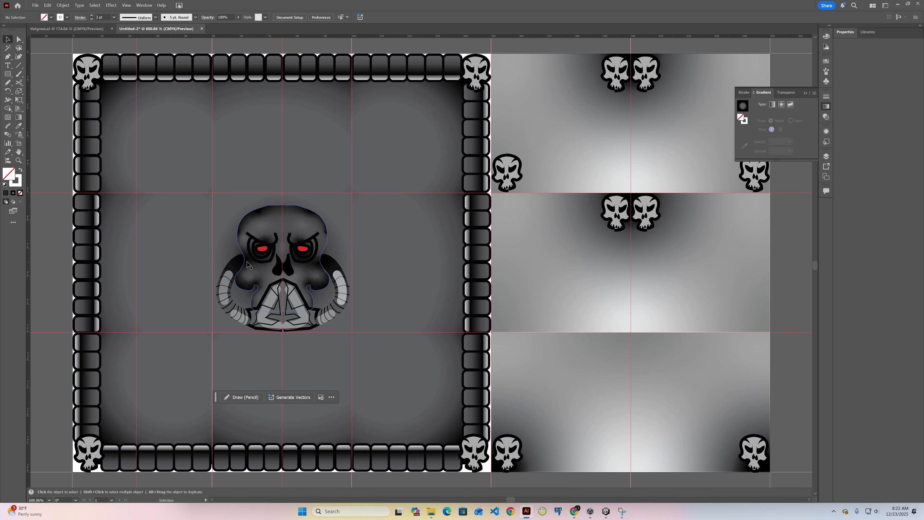
Set the stroke opacity of the right tusk's upper white highlight to 13% in its appearance settings
{"action": "left_click", "coordinate": [230, 276]}
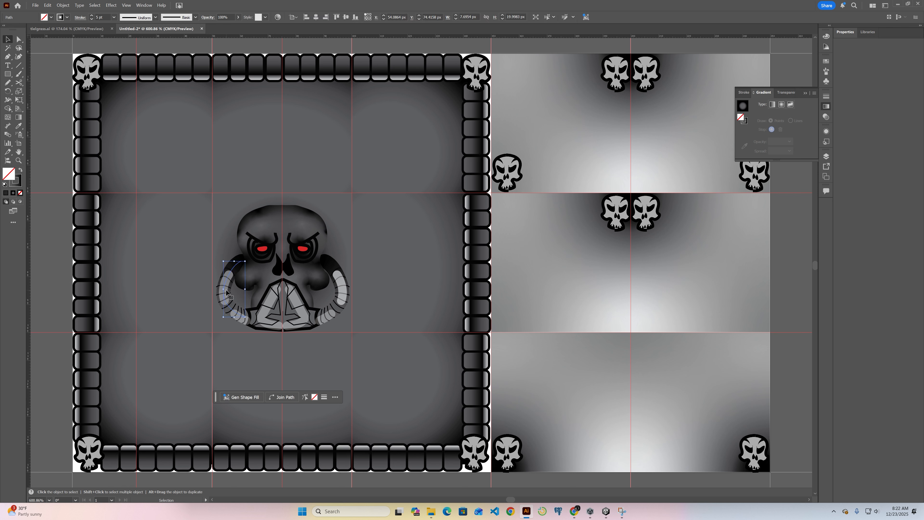
{"action": "left_click", "coordinate": [182, 308]}
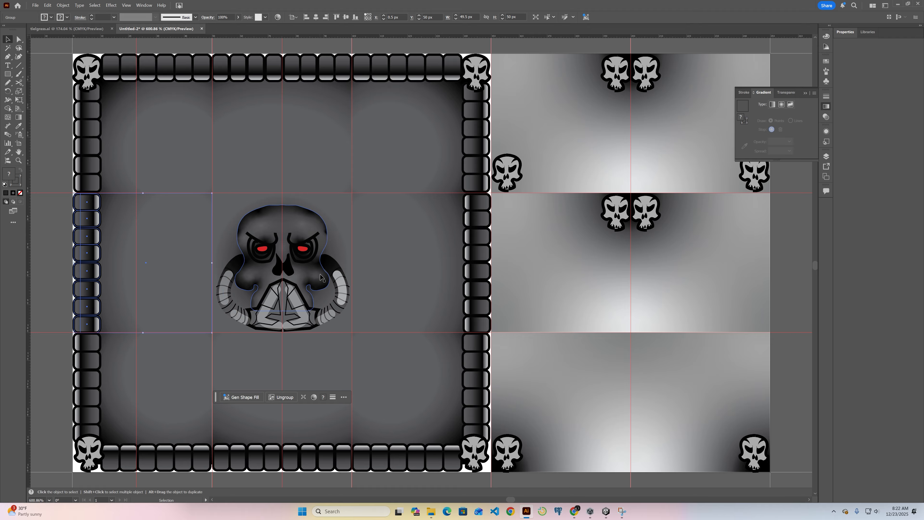
{"action": "left_click", "coordinate": [338, 277]}
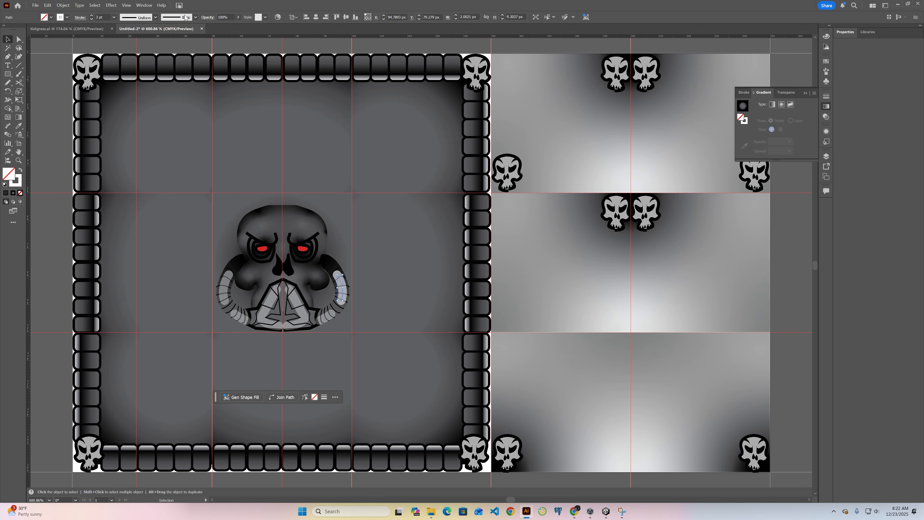
{"action": "left_click", "coordinate": [144, 5]}
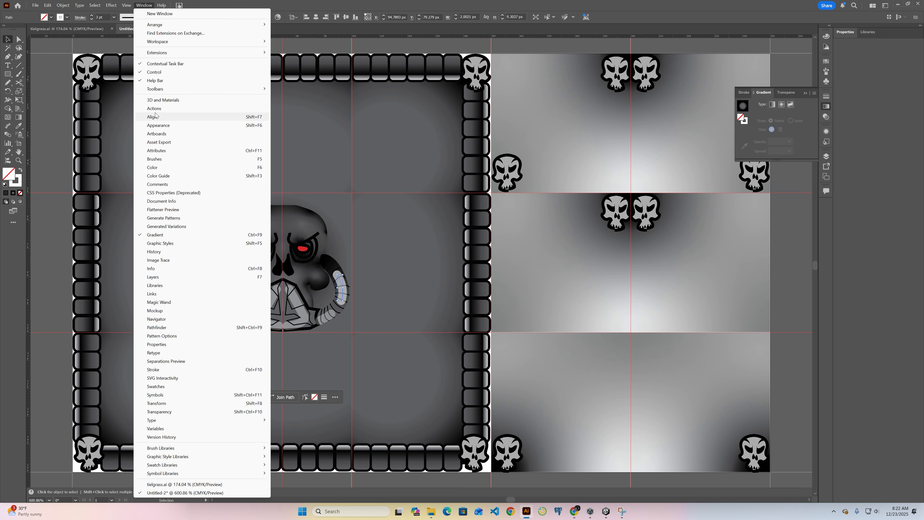
{"action": "left_click", "coordinate": [153, 125]}
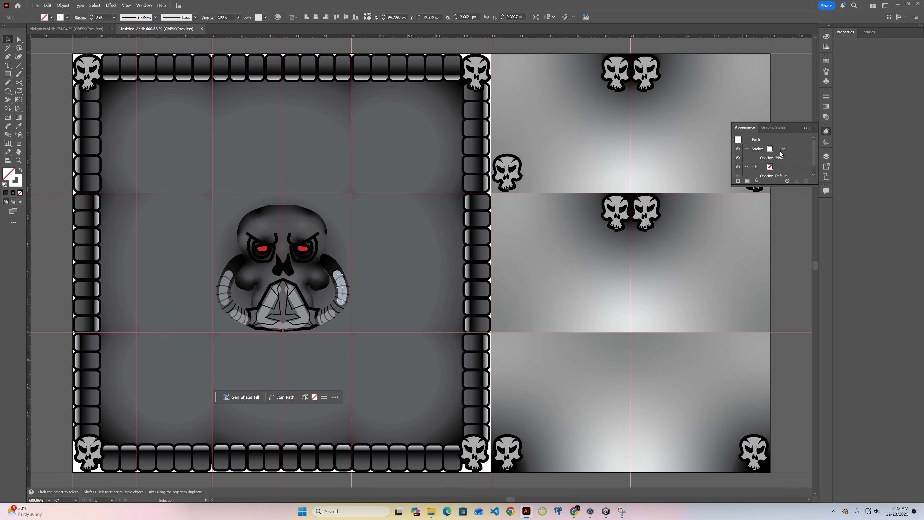
{"action": "left_click", "coordinate": [768, 158]}
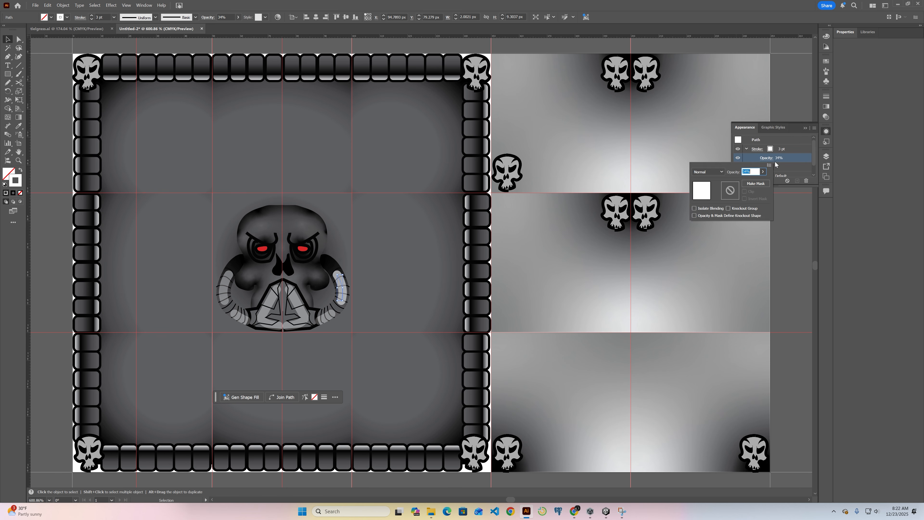
{"action": "left_click", "coordinate": [763, 172]}
{"action": "mouse_move", "coordinate": [745, 180]}
{"action": "left_mouse_down"}
{"action": "mouse_move", "coordinate": [683, 181]}
{"action": "mouse_move", "coordinate": [739, 181]}
{"action": "left_mouse_up"}
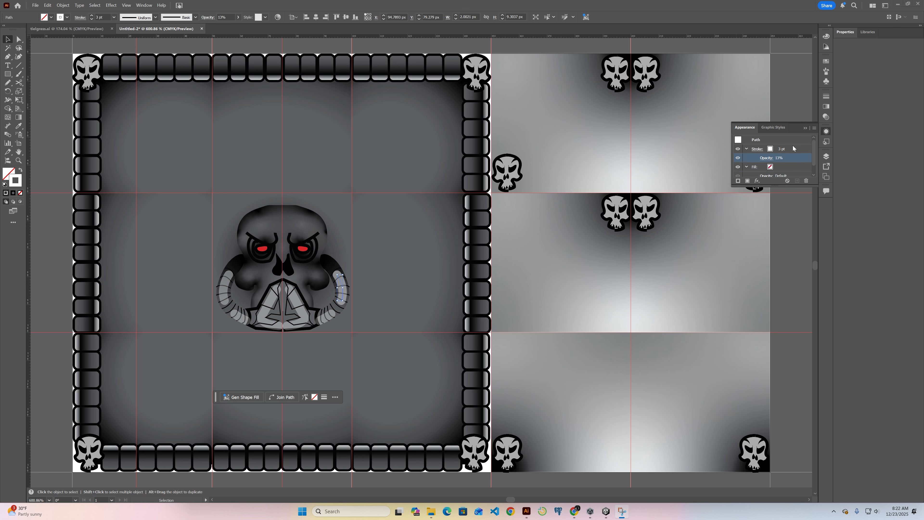
Set the fill opacity of the right tusk's upper highlight to 0%
{"action": "scroll", "coordinate": [760, 165], "scroll_direction": "down", "scroll_amount": 1}
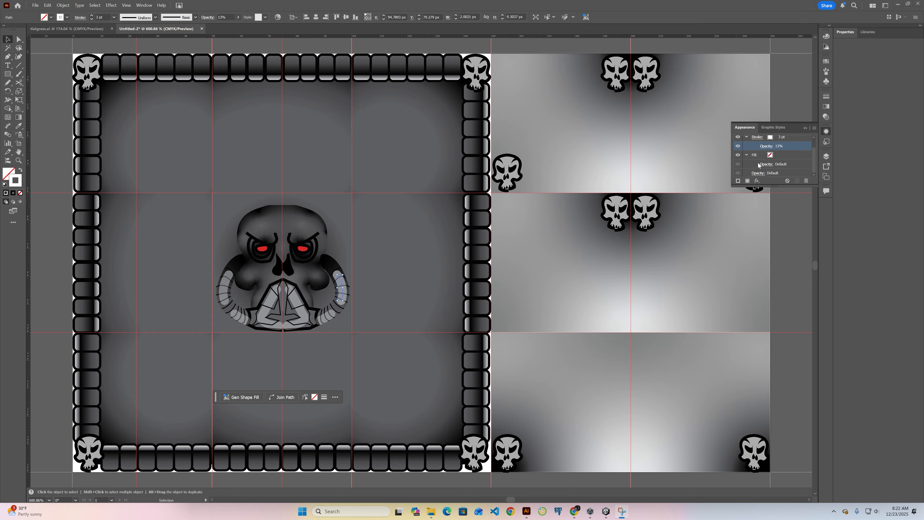
{"action": "left_click", "coordinate": [767, 164]}
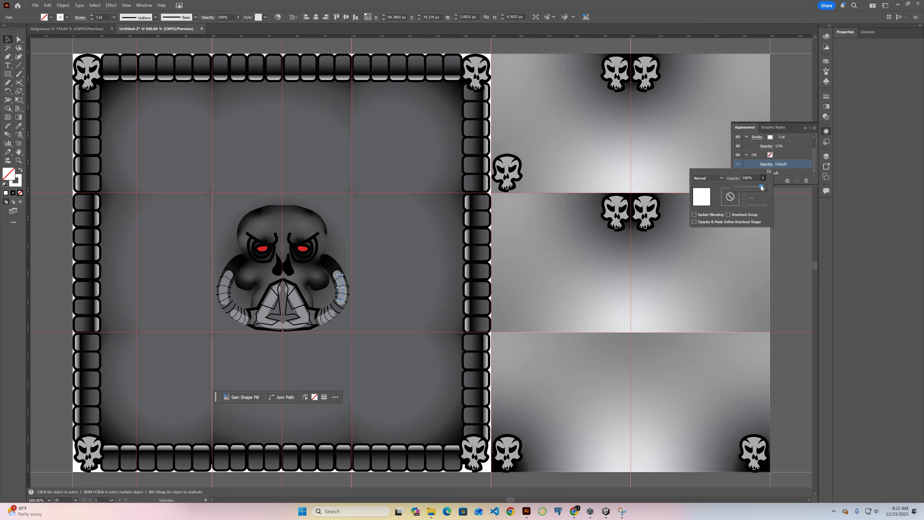
{"action": "left_click_drag", "start_coordinate": [765, 187], "coordinate": [735, 188]}
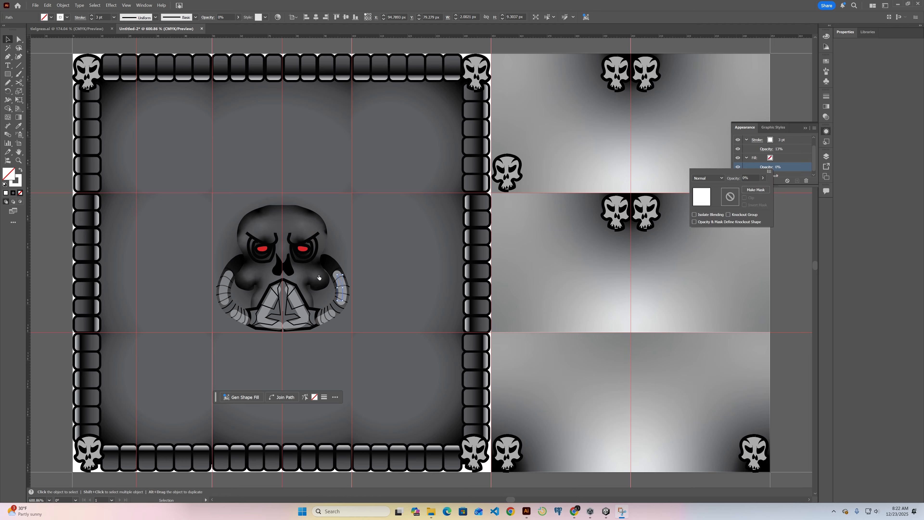
{"action": "left_click", "coordinate": [8, 39]}
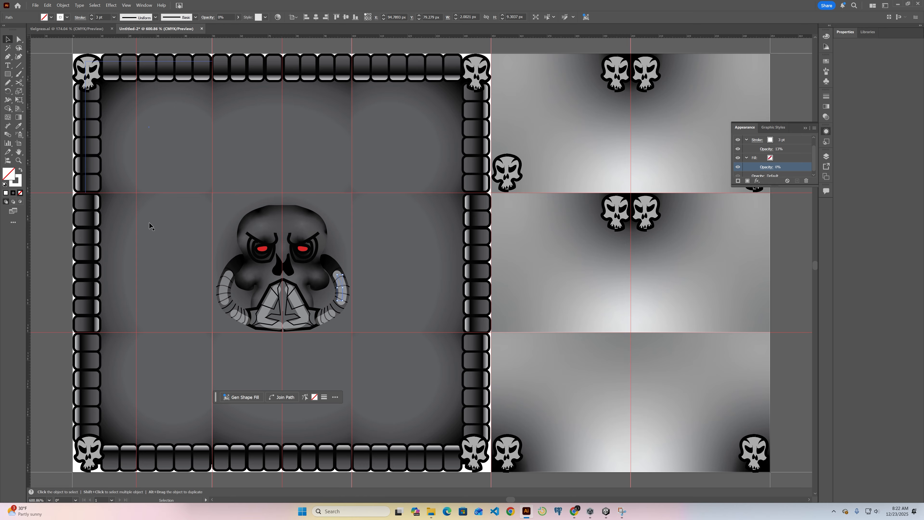
Set the overall opacity of the left tusk's upper white highlight path to 24%
{"action": "left_click", "coordinate": [224, 288]}
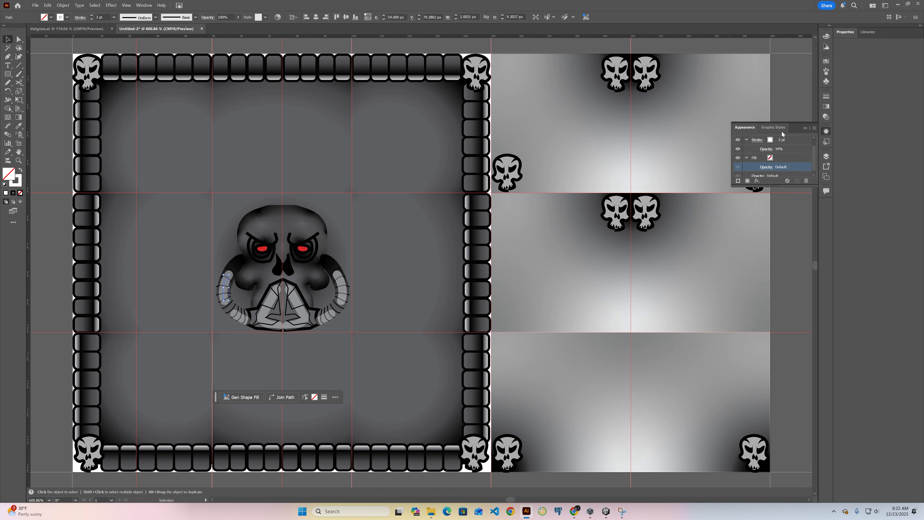
{"action": "scroll", "coordinate": [758, 156], "scroll_direction": "down", "scroll_amount": 1}
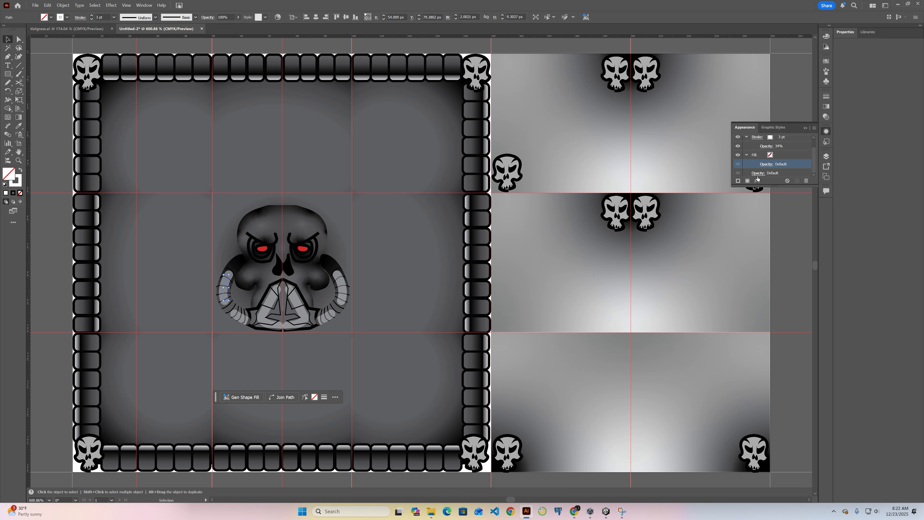
{"action": "left_click", "coordinate": [757, 174]}
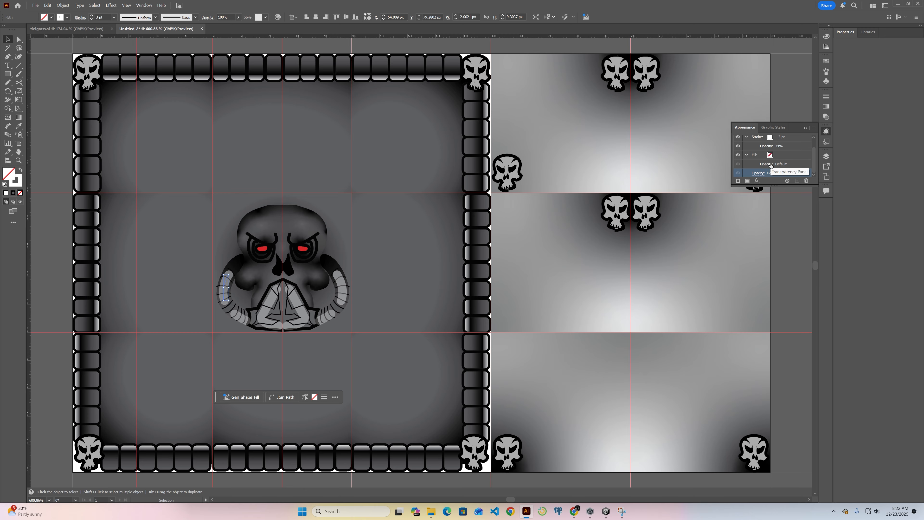
{"action": "left_click", "coordinate": [758, 172]}
{"action": "left_click", "coordinate": [754, 187]}
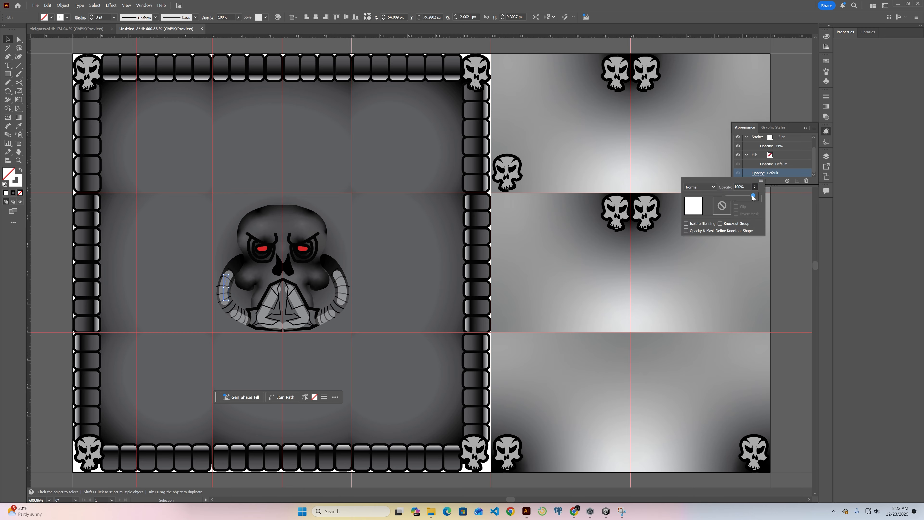
{"action": "left_click_drag", "start_coordinate": [753, 197], "coordinate": [731, 197]}
{"action": "left_click_drag", "start_coordinate": [732, 197], "coordinate": [733, 198]}
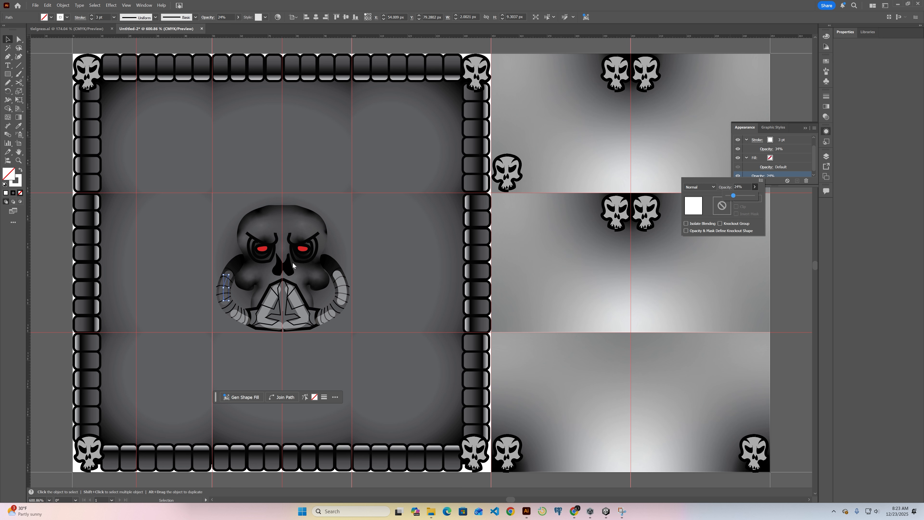
Set the overall opacity of the right tusk's upper highlight path to 12%
{"action": "left_click", "coordinate": [341, 282]}
{"action": "left_click", "coordinate": [341, 282]}
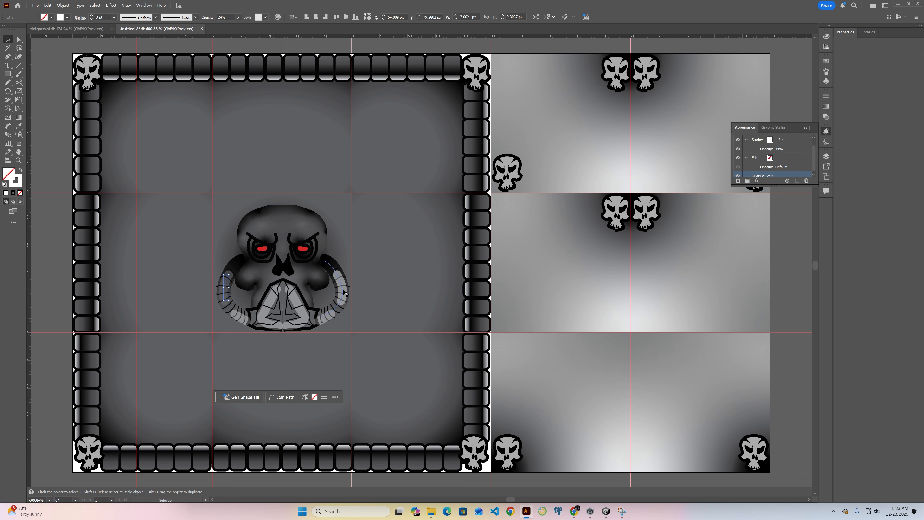
{"action": "left_click", "coordinate": [342, 288]}
{"action": "scroll", "coordinate": [769, 166], "scroll_direction": "down", "scroll_amount": 1}
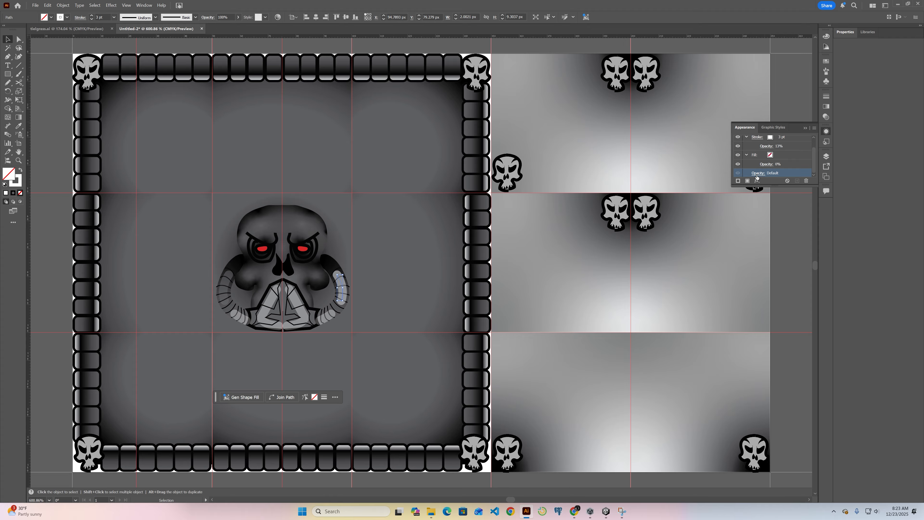
{"action": "left_click", "coordinate": [758, 173]}
{"action": "left_click", "coordinate": [754, 186]}
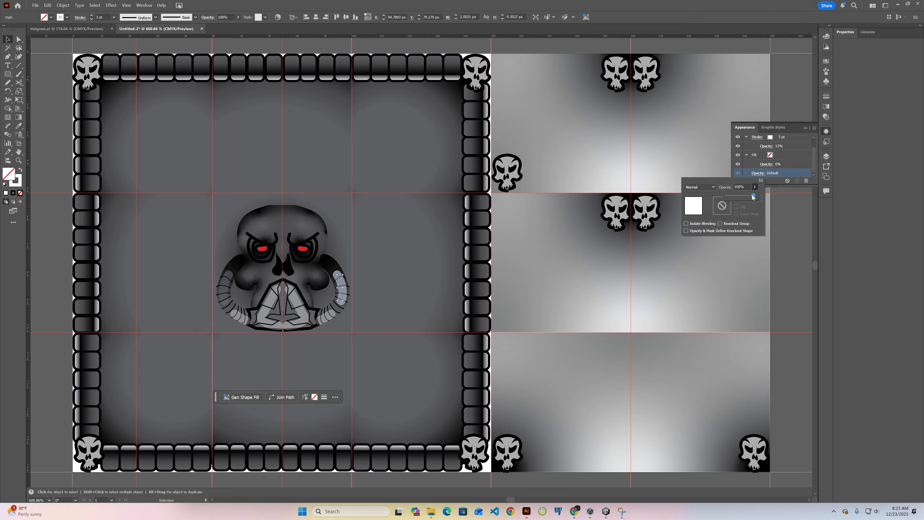
{"action": "left_click_drag", "start_coordinate": [752, 192], "coordinate": [731, 196]}
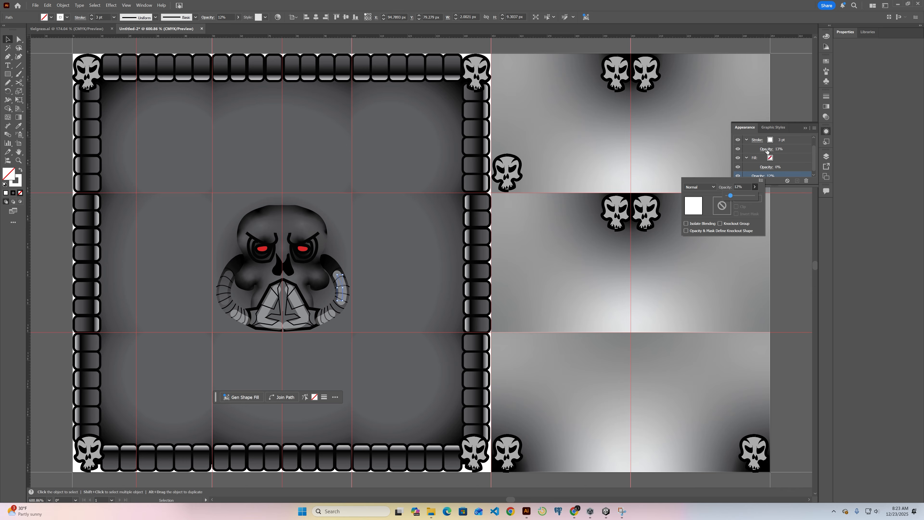
Set the overall opacity of the right tusk's upper highlight path to 0%
{"action": "scroll", "coordinate": [774, 164], "scroll_direction": "down", "scroll_amount": 1}
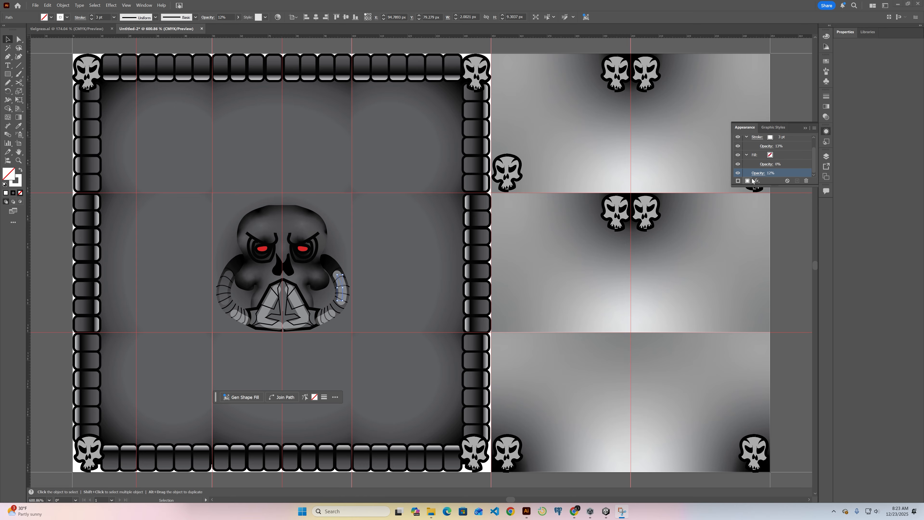
{"action": "scroll", "coordinate": [775, 161], "scroll_direction": "up", "scroll_amount": 1}
{"action": "left_click", "coordinate": [767, 158]}
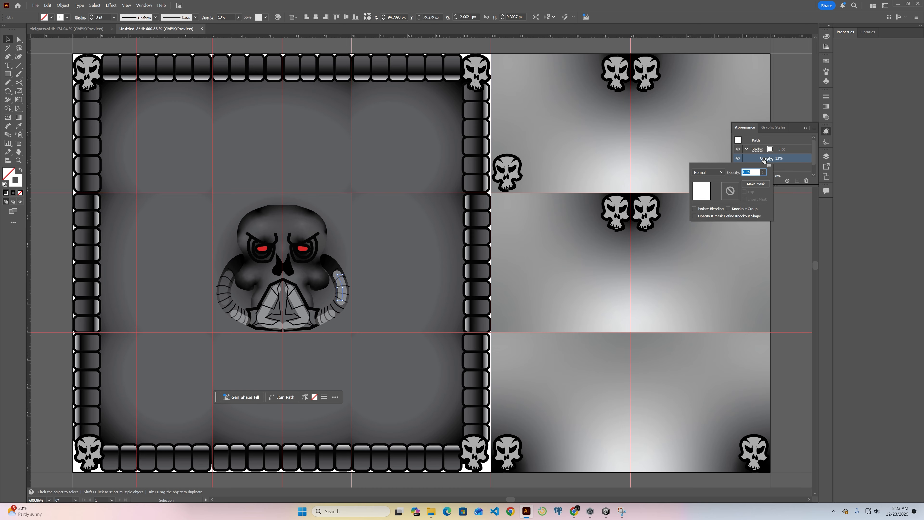
{"action": "left_click", "coordinate": [763, 171]}
{"action": "left_click", "coordinate": [804, 156]}
{"action": "scroll", "coordinate": [775, 166], "scroll_direction": "down", "scroll_amount": 1}
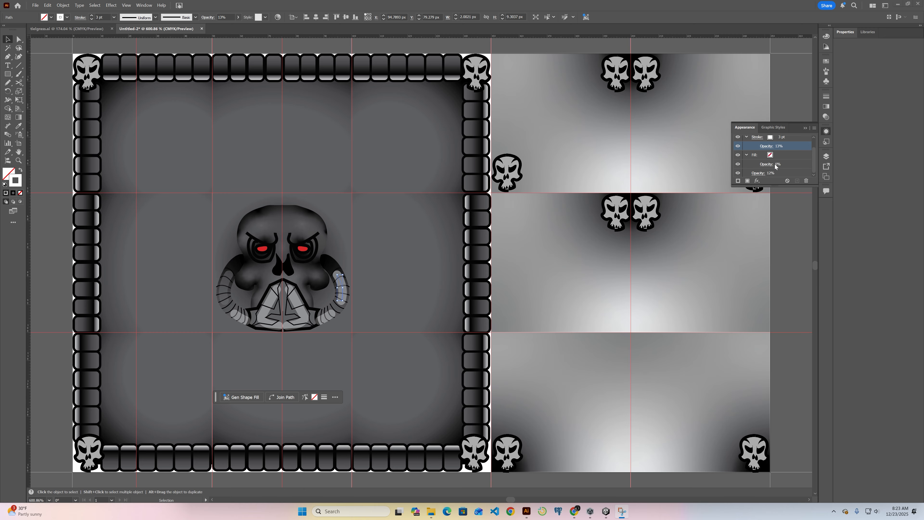
{"action": "left_click", "coordinate": [758, 173]}
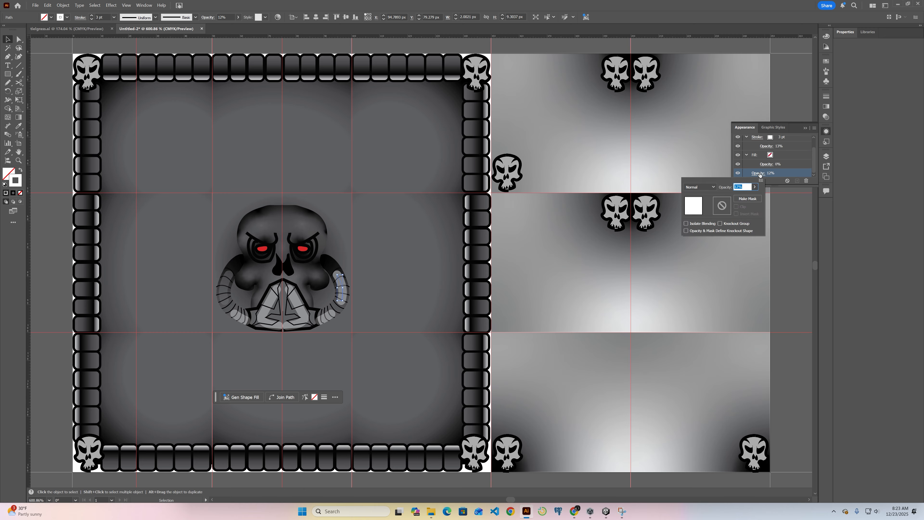
{"action": "left_click", "coordinate": [754, 187]}
{"action": "left_click_drag", "start_coordinate": [731, 196], "coordinate": [727, 197]}
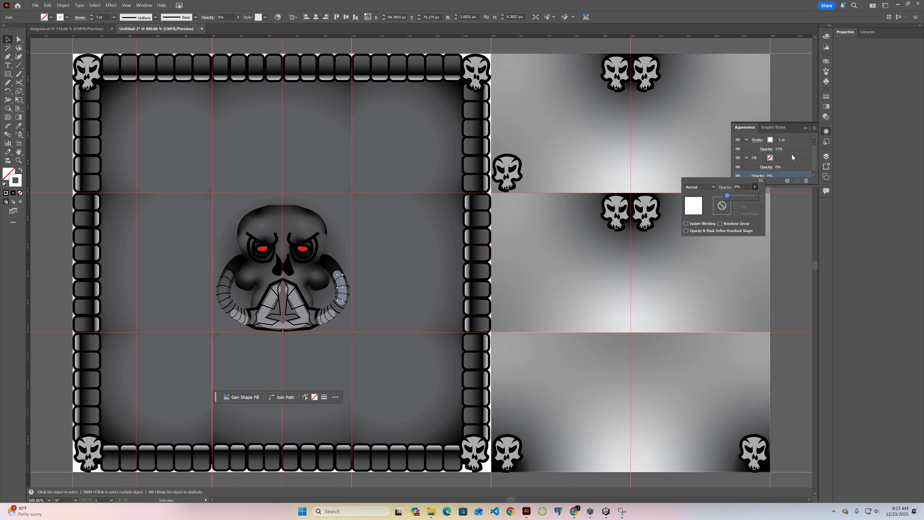
Set the stroke opacity of the right tusk's upper highlight path to 0%
{"action": "left_click", "coordinate": [765, 150]}
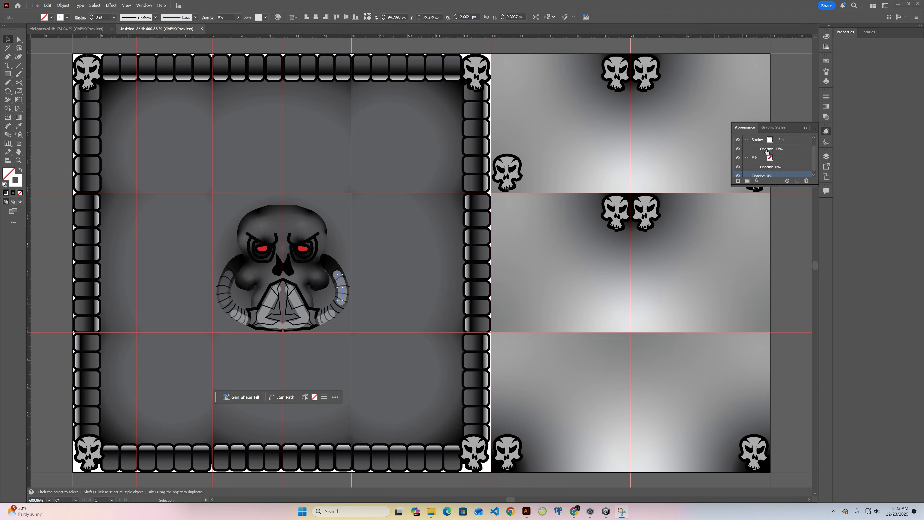
{"action": "left_click", "coordinate": [766, 149]}
{"action": "left_click", "coordinate": [763, 164]}
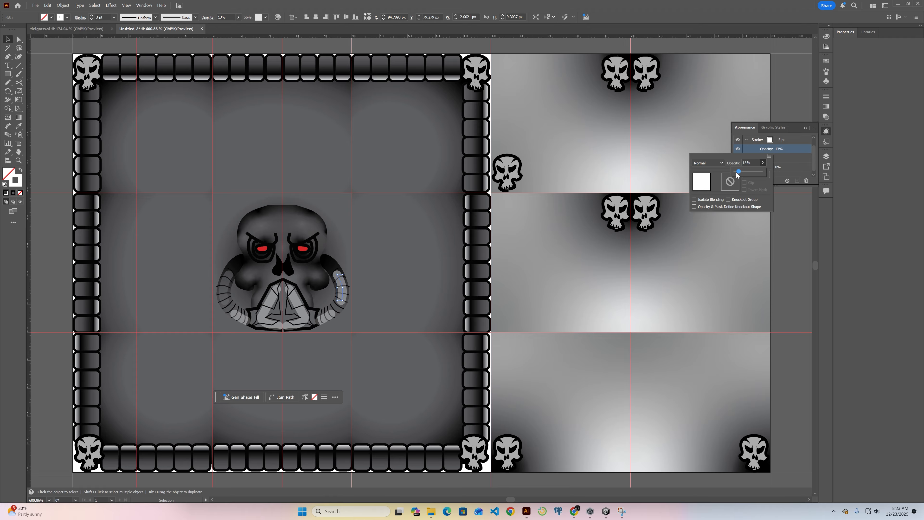
{"action": "left_click_drag", "start_coordinate": [737, 174], "coordinate": [733, 173]}
{"action": "left_click", "coordinate": [790, 152]}
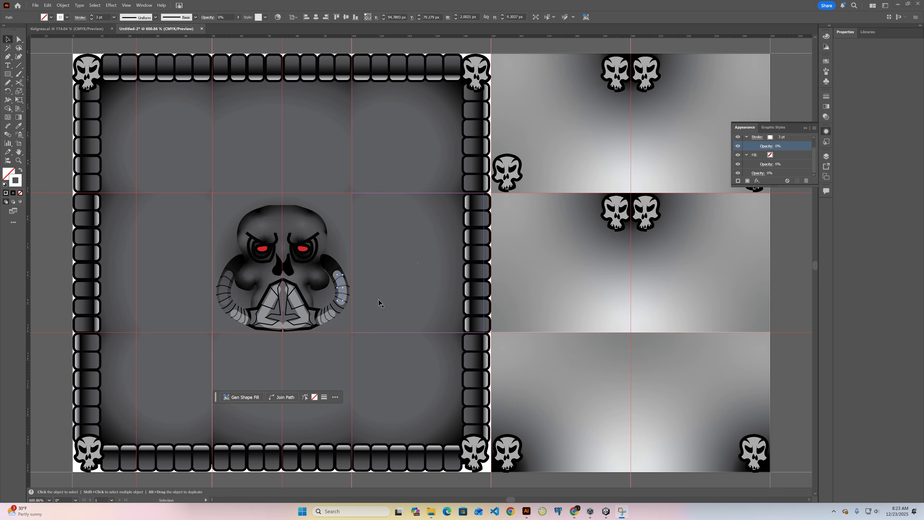
Isolate the right tusk's fully transparent upper highlight path and remove it
{"action": "left_click", "coordinate": [536, 17]}
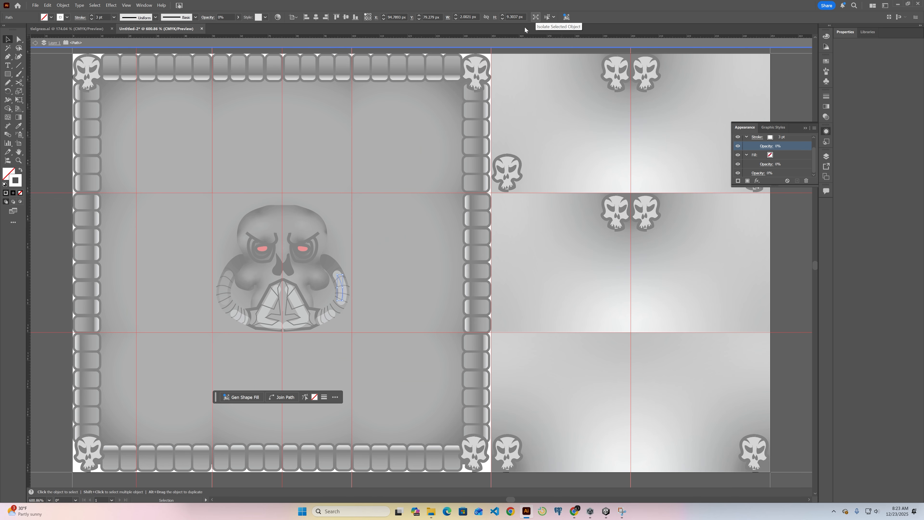
{"action": "left_click_drag", "start_coordinate": [340, 287], "coordinate": [357, 286]}
{"action": "left_click", "coordinate": [361, 279]}
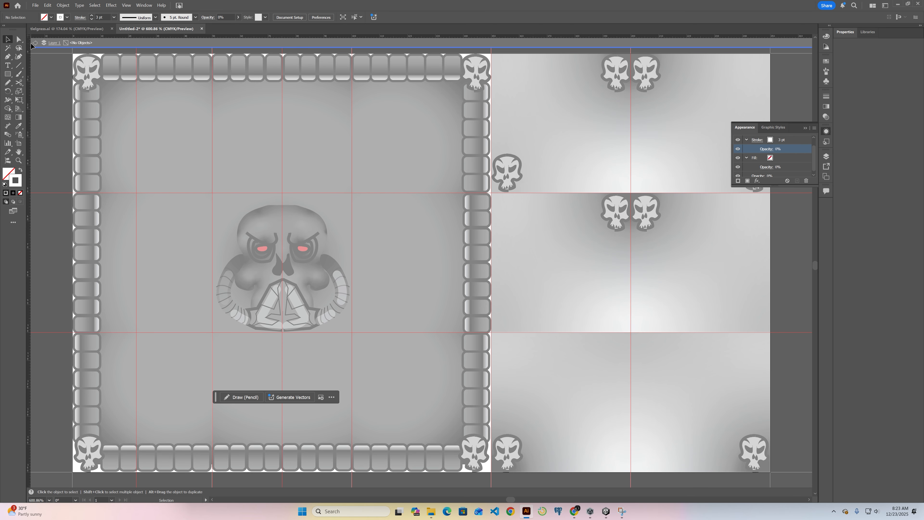
{"action": "key", "text": "Escape"}
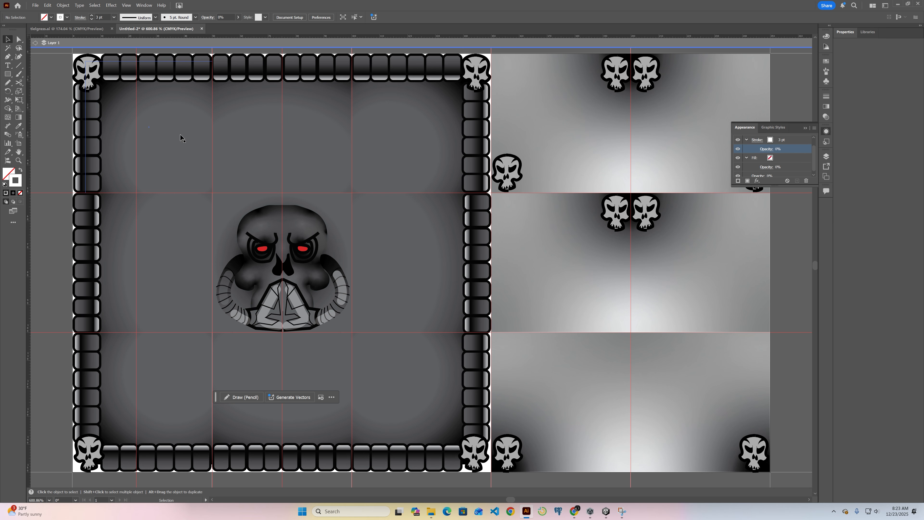
Select the remaining white highlight path on the right tusk and set its stroke opacity to 8%
{"action": "left_click", "coordinate": [342, 285]}
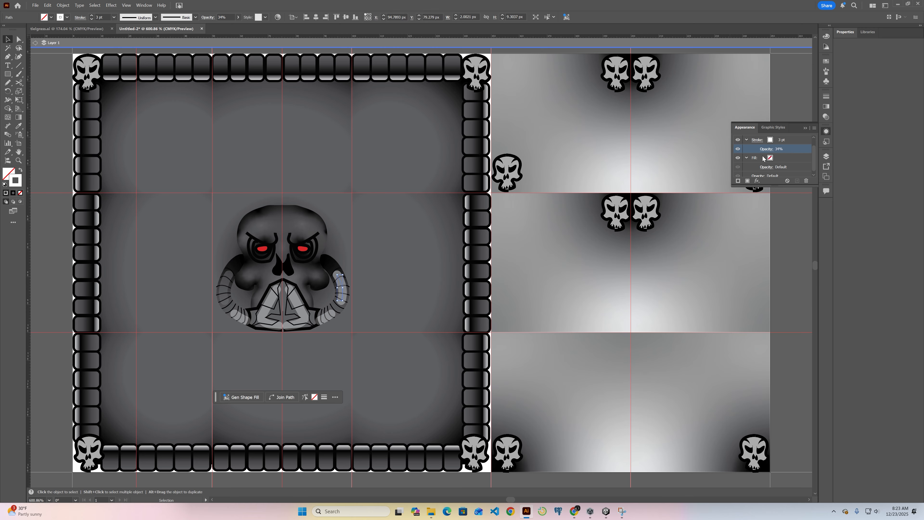
{"action": "left_click", "coordinate": [767, 149]}
{"action": "left_click", "coordinate": [763, 162]}
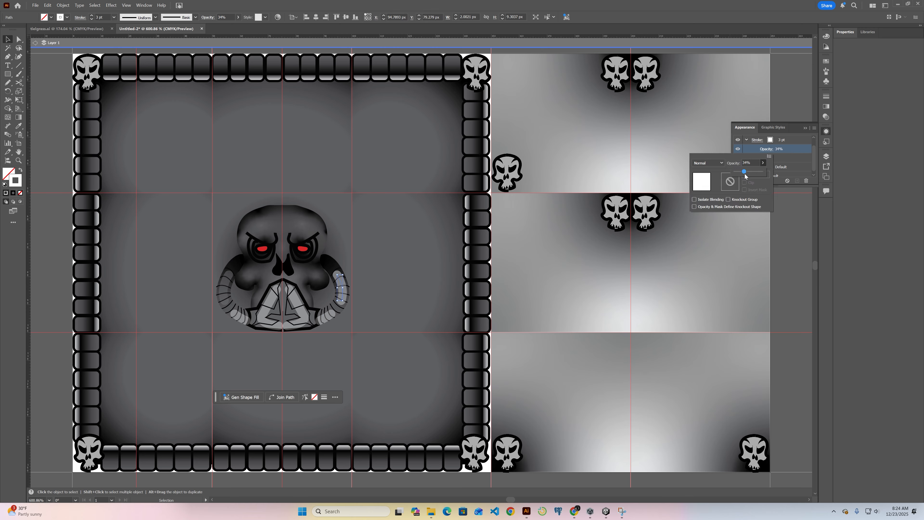
{"action": "left_click_drag", "start_coordinate": [744, 173], "coordinate": [737, 173]}
{"action": "left_click", "coordinate": [11, 39]}
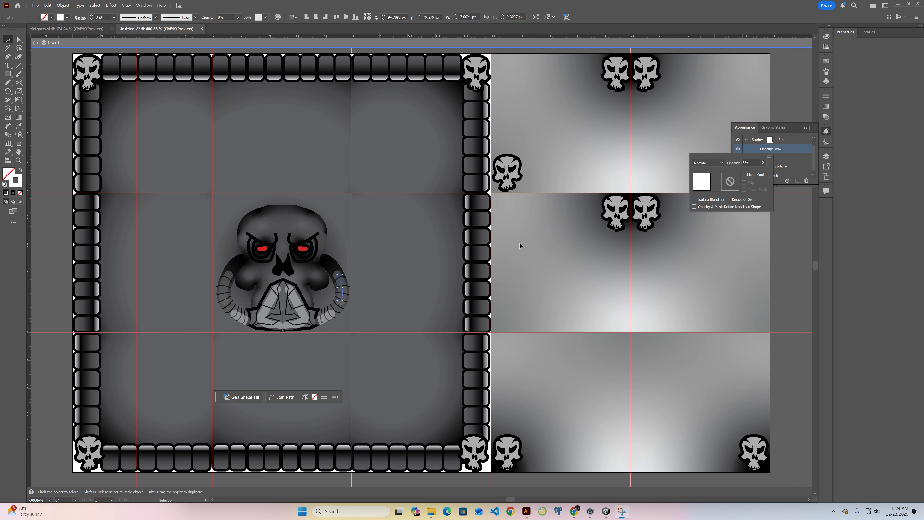
{"action": "left_click", "coordinate": [519, 243]}
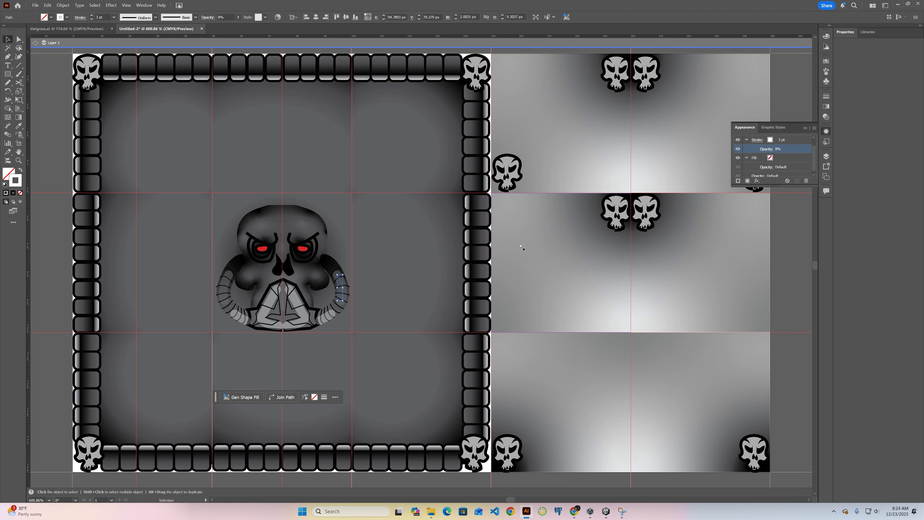
Save the document on the computer in Downloads as newRuleTileBlock in Adobe Illustrator format, accepting the default Illustrator options
{"action": "key", "text": "ctrl+s"}
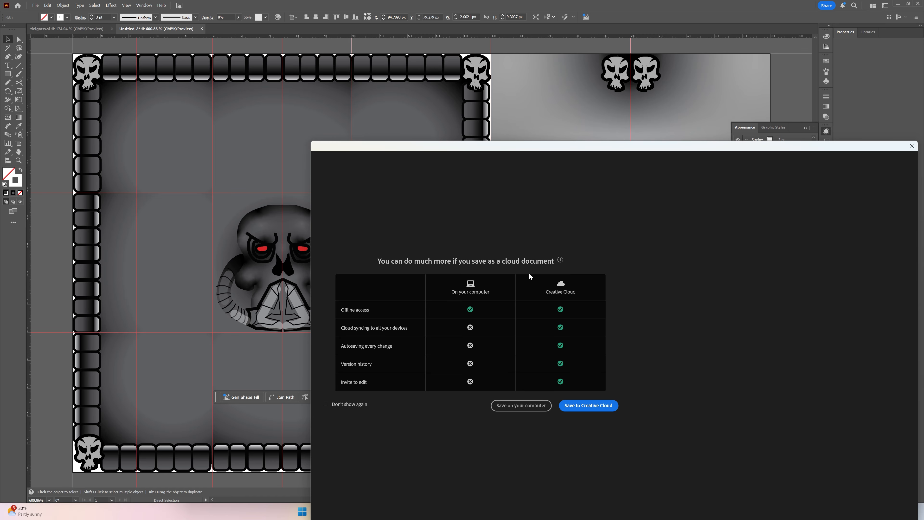
{"action": "left_click", "coordinate": [520, 403]}
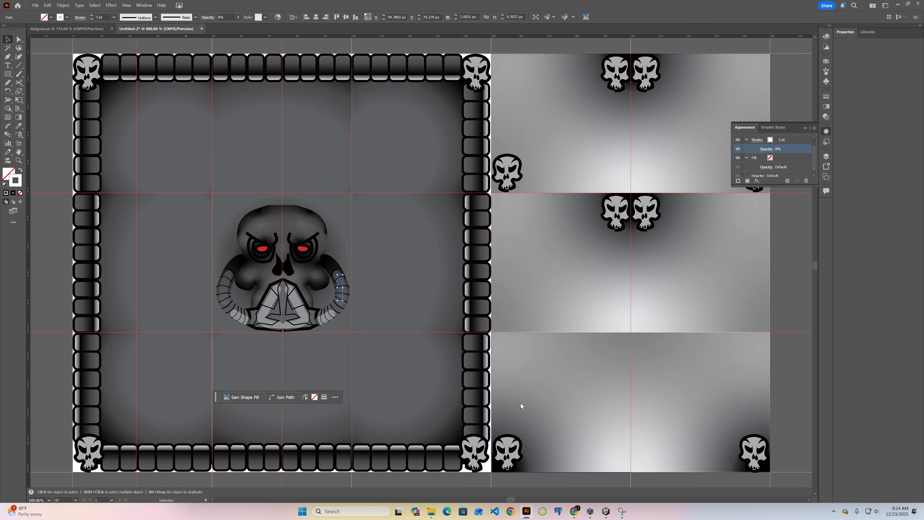
{"action": "type", "text": "newR"}
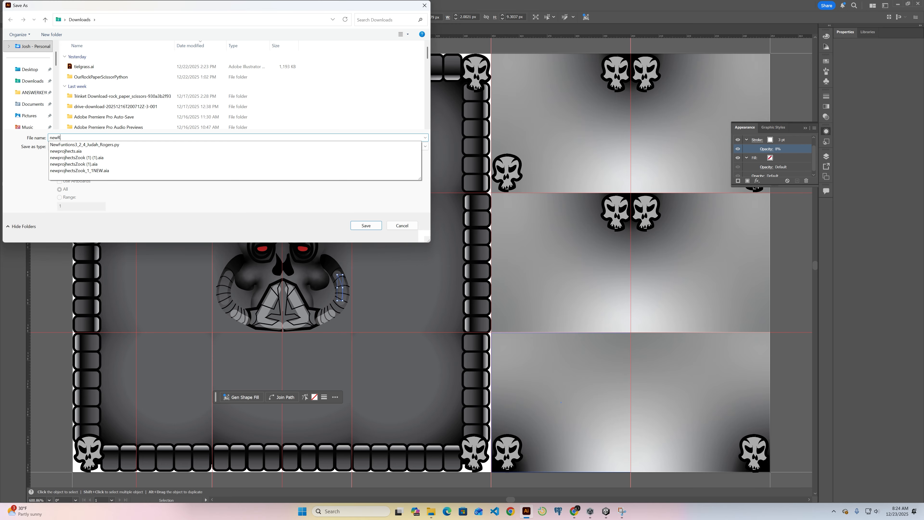
{"action": "type", "text": "uleTileBlock"}
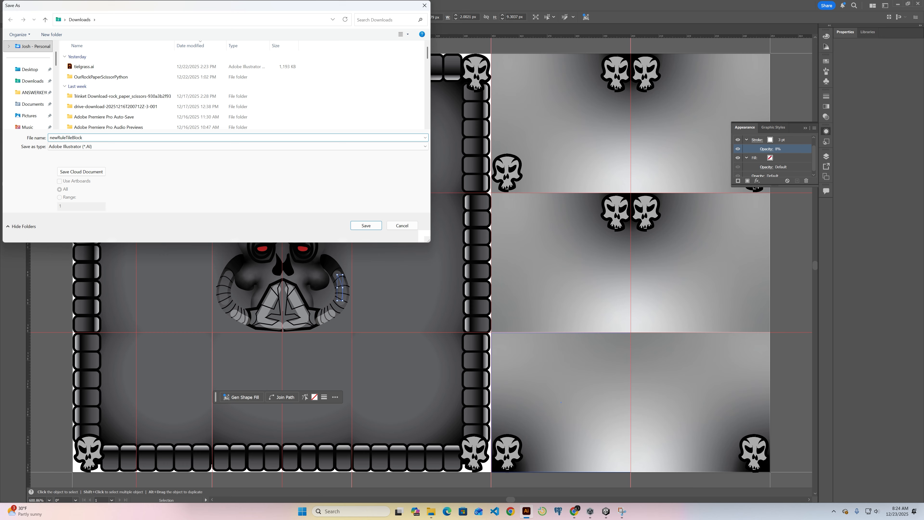
{"action": "key", "text": "Return"}
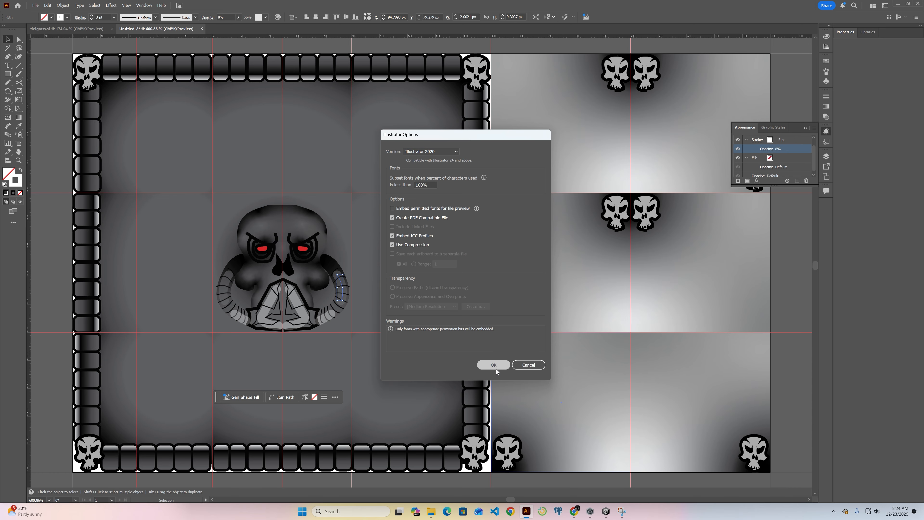
{"action": "left_click", "coordinate": [494, 367]}
Export the artwork as newRuleTileBlock.png at Screen (72 ppi) resolution with a transparent background
{"action": "left_click", "coordinate": [37, 5]}
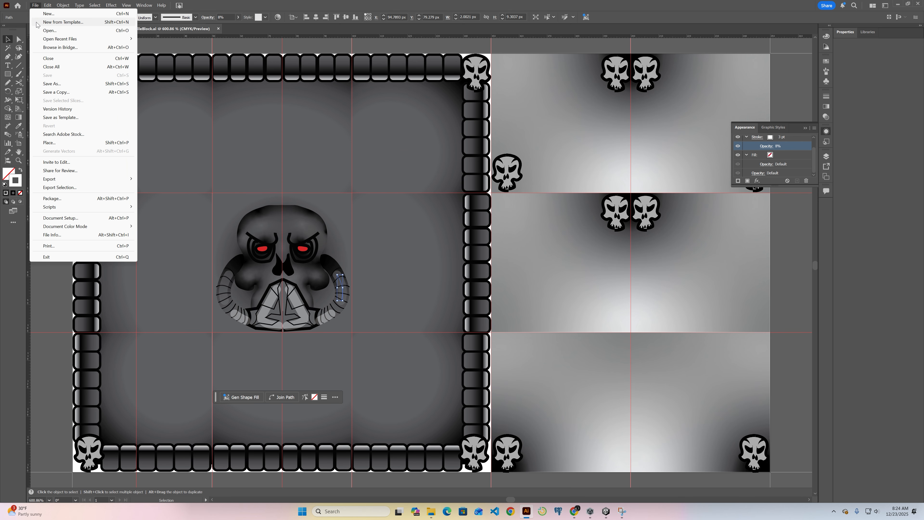
{"action": "mouse_move", "coordinate": [97, 179]}
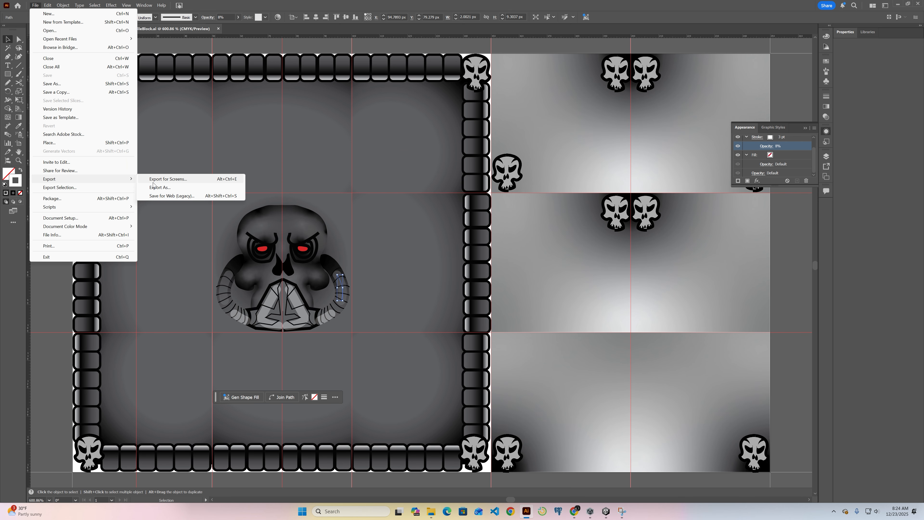
{"action": "left_click", "coordinate": [160, 187]}
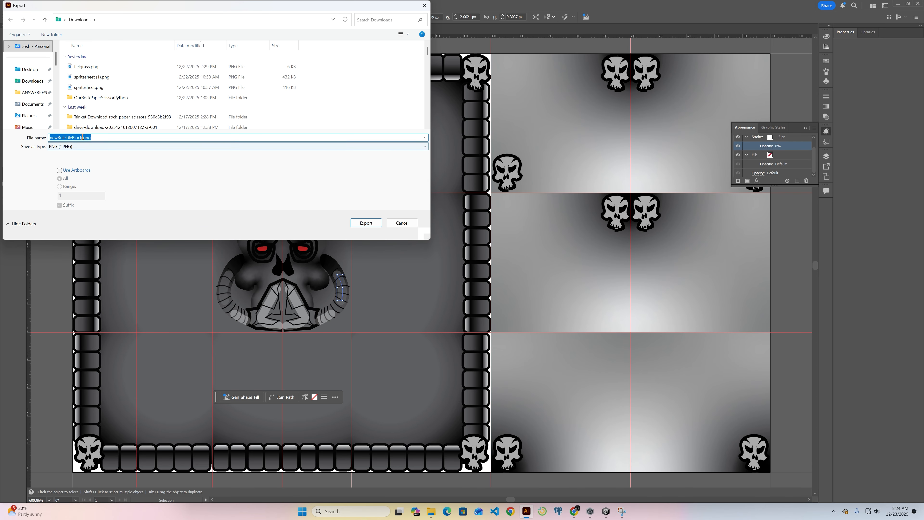
{"action": "left_click", "coordinate": [366, 223]}
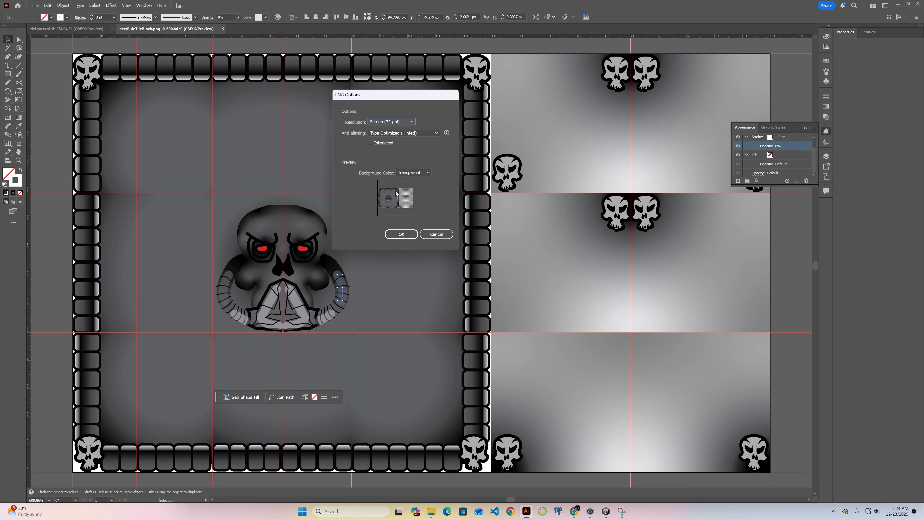
{"action": "left_click", "coordinate": [410, 238]}
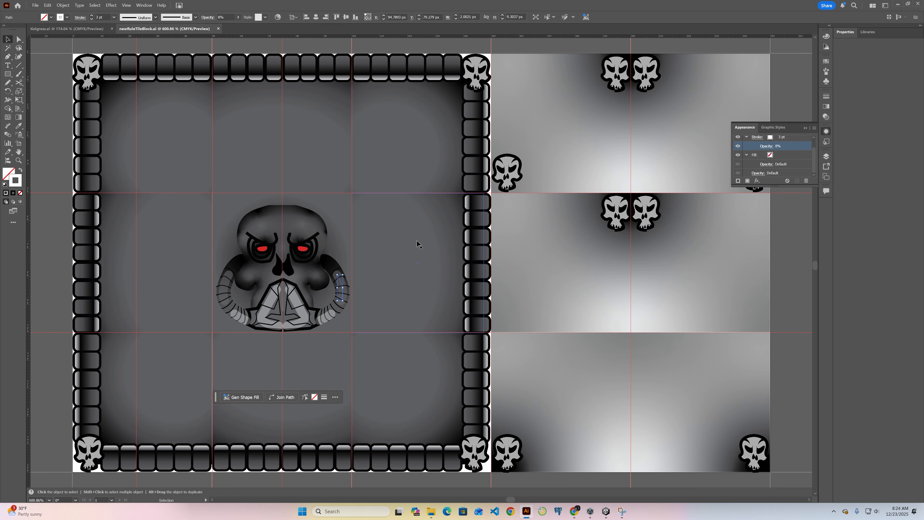
Switch to Unity and import newRuleTileBlock.png from the recent files into the Assets Tilemap folder
{"action": "left_click", "coordinate": [606, 513]}
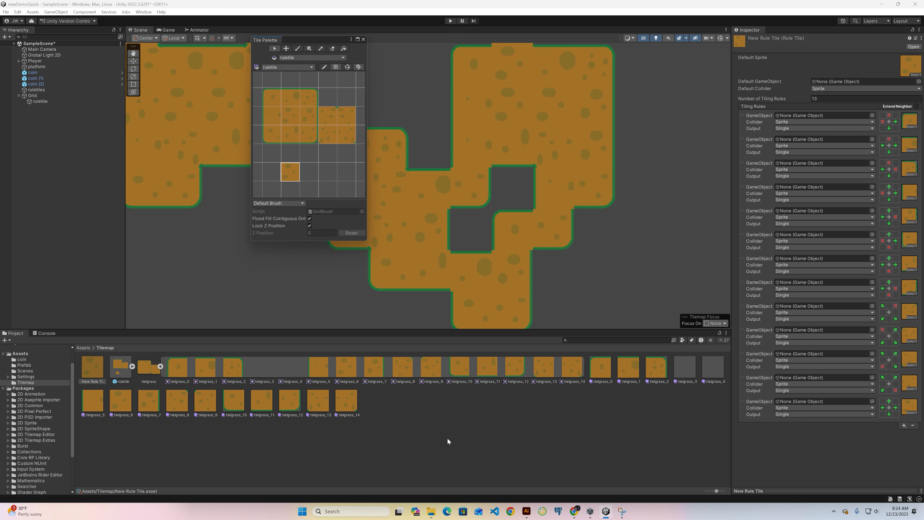
{"action": "left_click", "coordinate": [435, 513]}
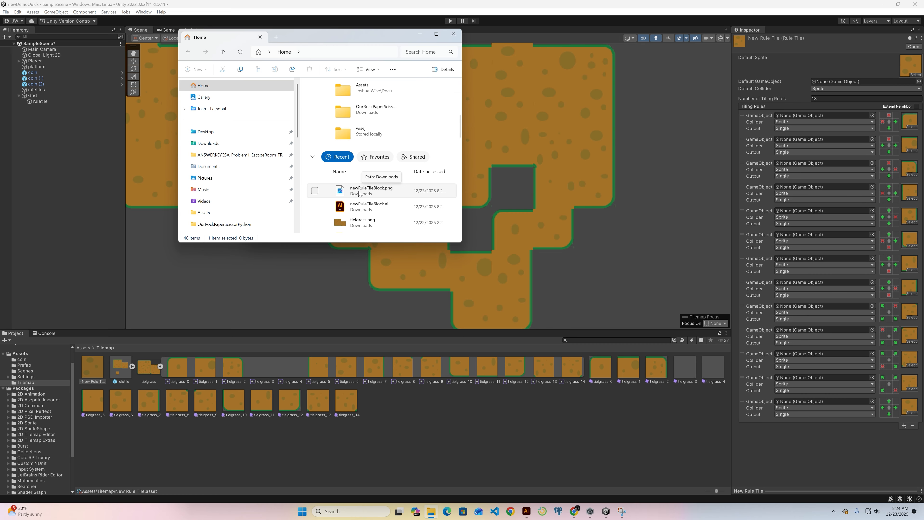
{"action": "left_click_drag", "start_coordinate": [359, 193], "coordinate": [386, 448]}
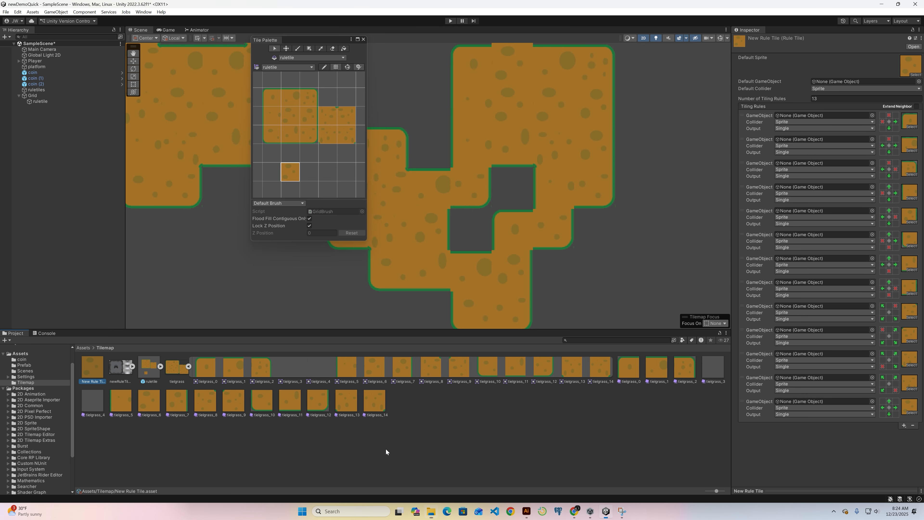
Set the imported newRuleTileBlock texture's sprite mode to Multiple and its pixels per unit to 50
{"action": "left_click", "coordinate": [124, 366]}
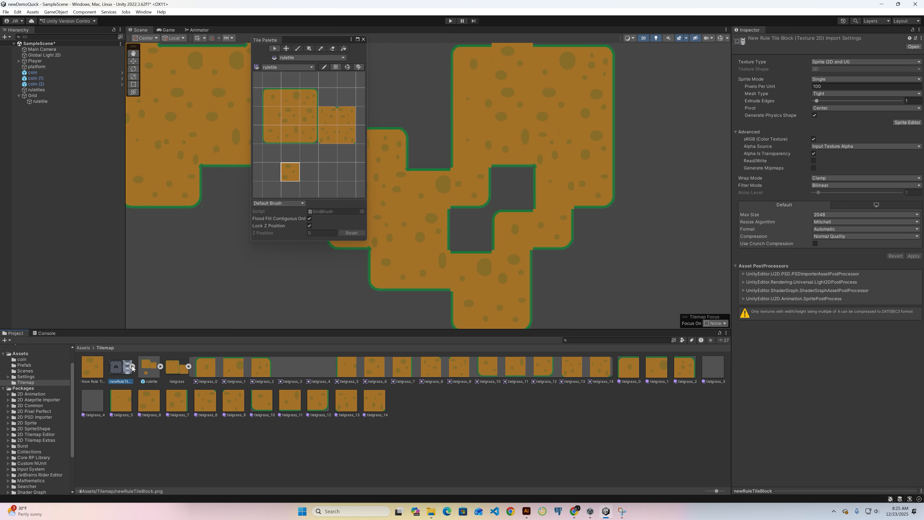
{"action": "left_click", "coordinate": [132, 366]}
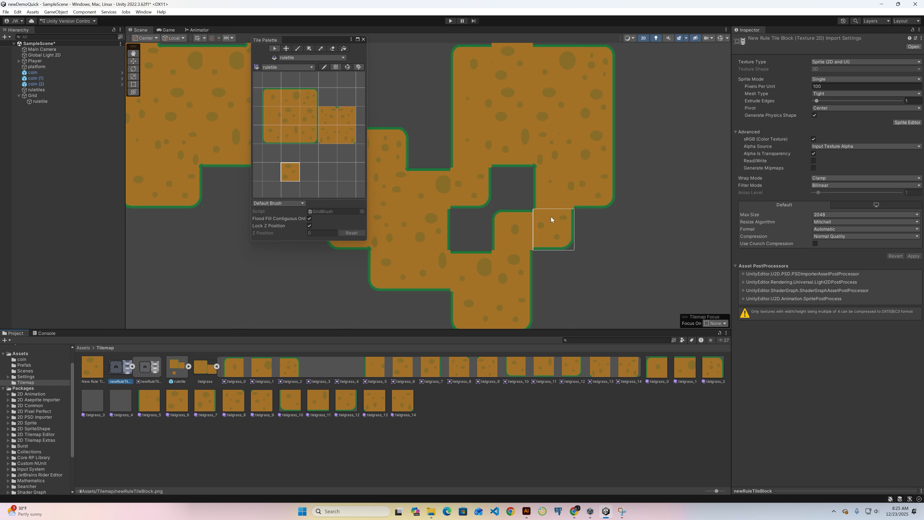
{"action": "left_click", "coordinate": [831, 79]}
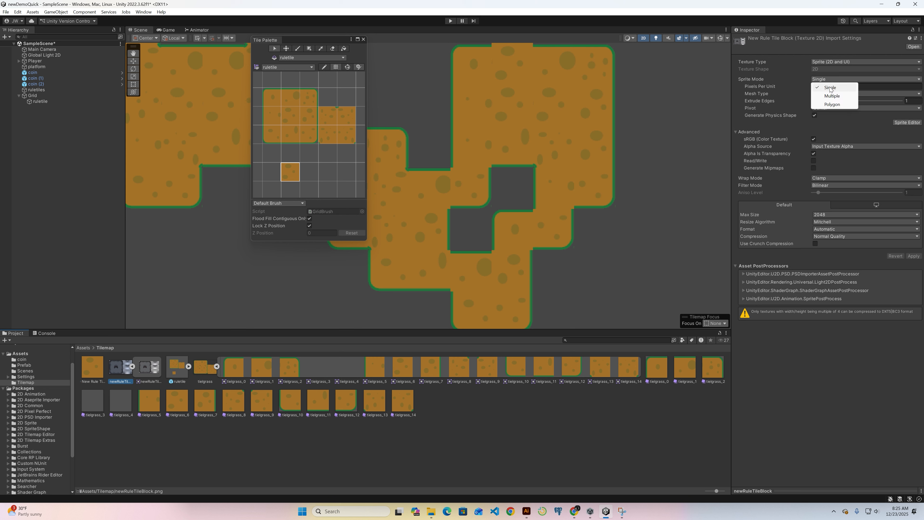
{"action": "left_click", "coordinate": [832, 96]}
{"action": "left_click", "coordinate": [830, 86]}
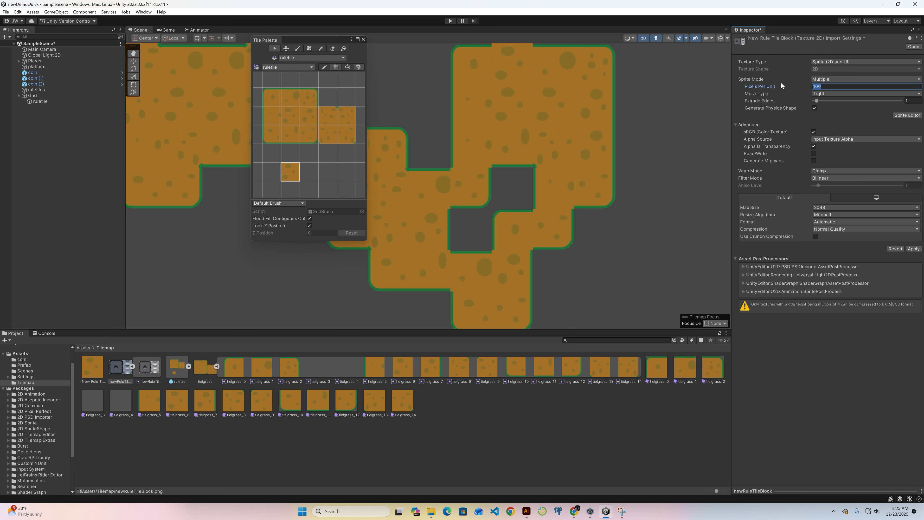
{"action": "type", "text": "50"}
Set the texture's filter mode to Point (no filter) and open it in the Sprite Editor, applying the import settings
{"action": "left_click", "coordinate": [830, 178]}
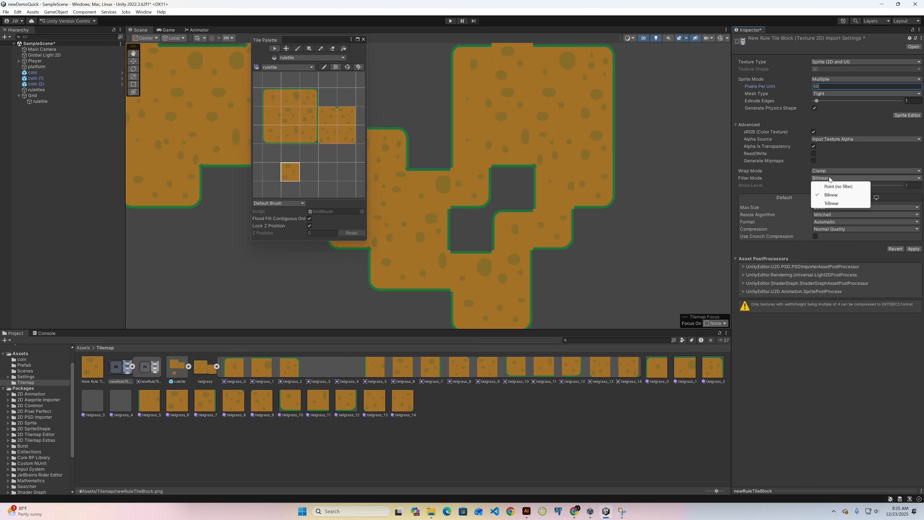
{"action": "left_click", "coordinate": [837, 186]}
{"action": "left_click", "coordinate": [906, 116]}
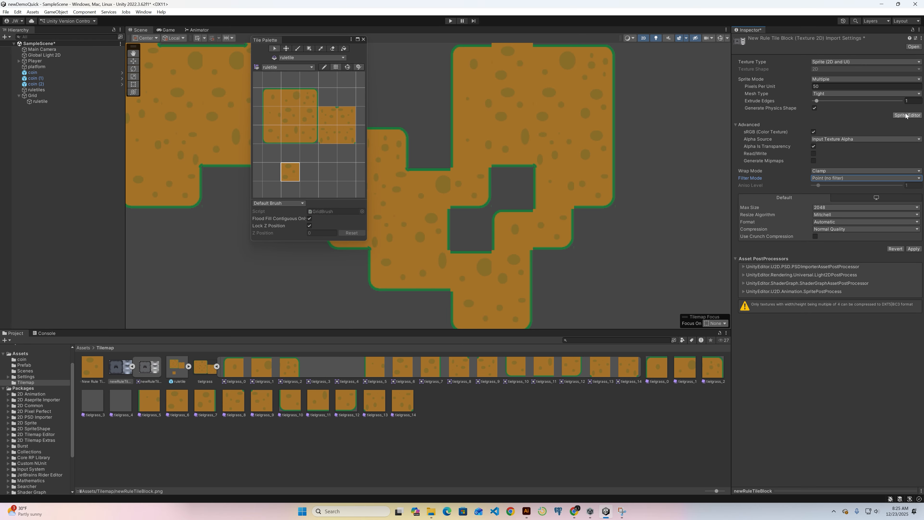
{"action": "left_click", "coordinate": [476, 265]}
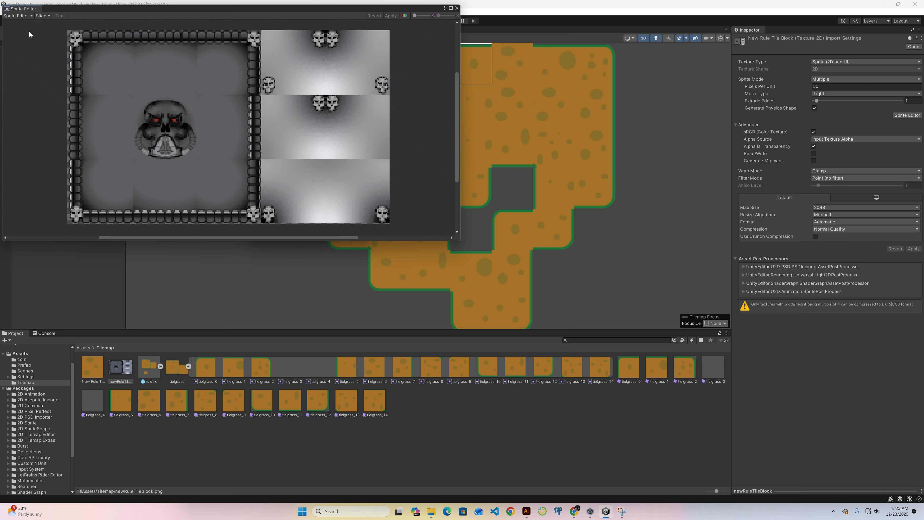
Slice the newRuleTileBlock texture by a 50 × 50 pixel cell-size grid, apply the slicing and close the Sprite Editor
{"action": "left_click", "coordinate": [48, 17]}
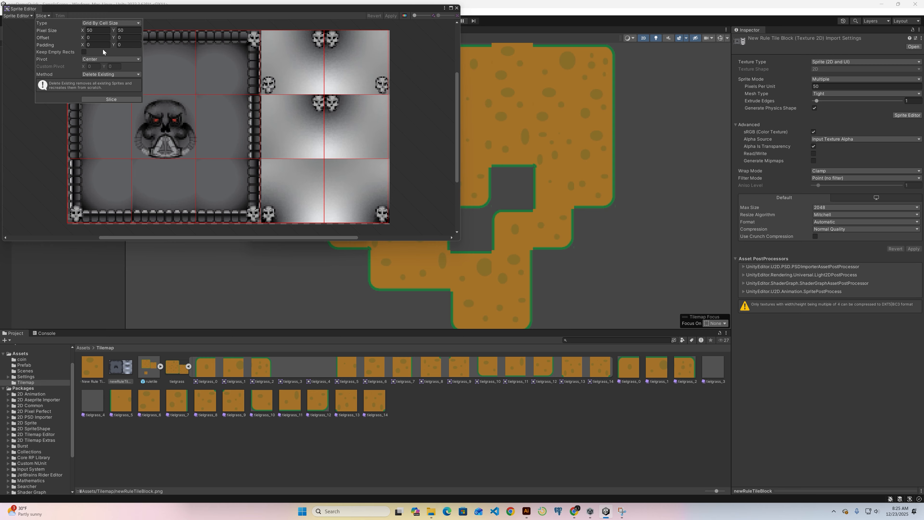
{"action": "left_click", "coordinate": [112, 98]}
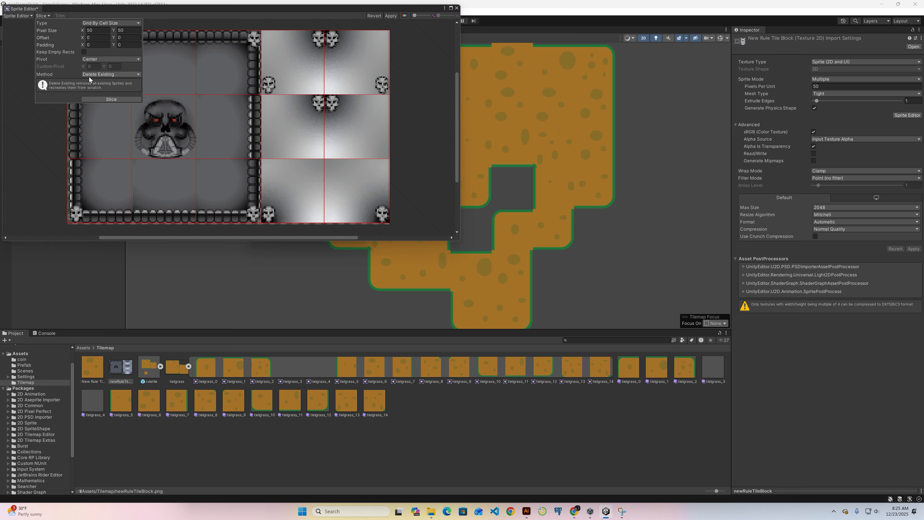
{"action": "left_click", "coordinate": [390, 17]}
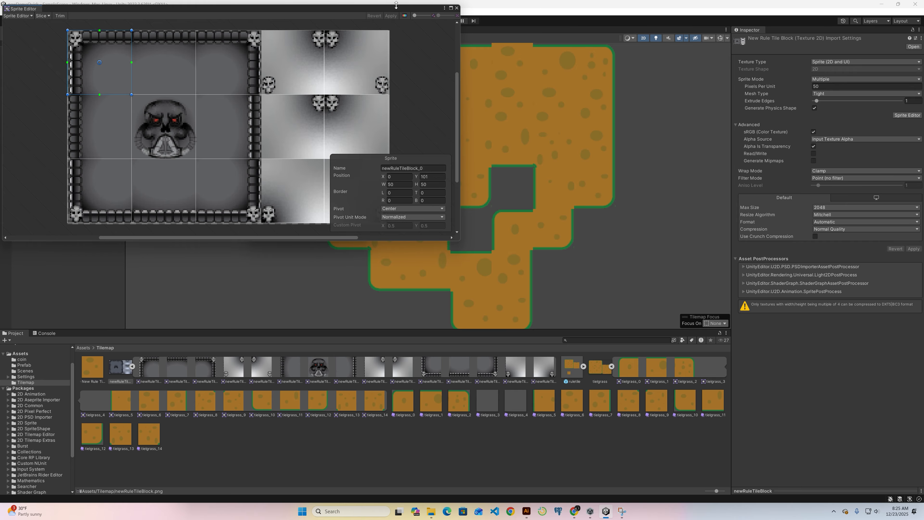
{"action": "left_click_drag", "start_coordinate": [396, 5], "coordinate": [456, 98]}
{"action": "left_click", "coordinate": [516, 103]}
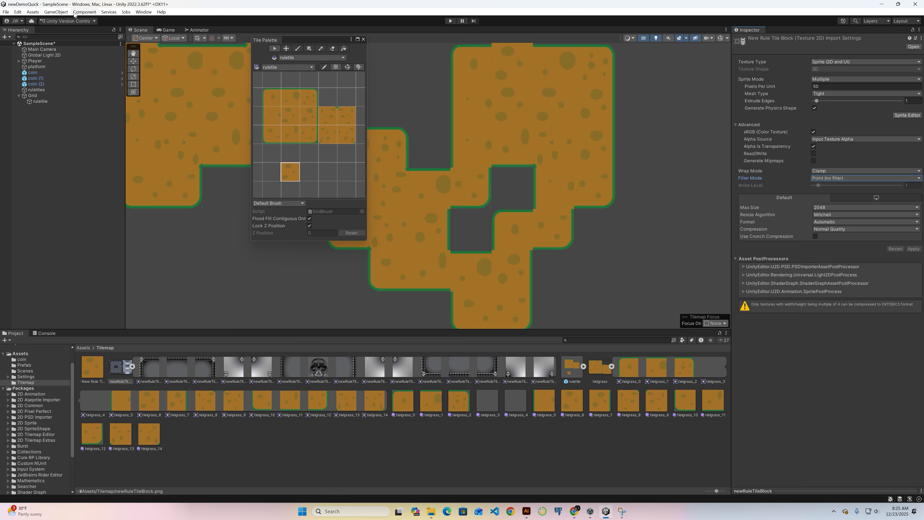
Create a new Rule Tile asset with its default name in the Tilemap folder
{"action": "right_click", "coordinate": [239, 434]}
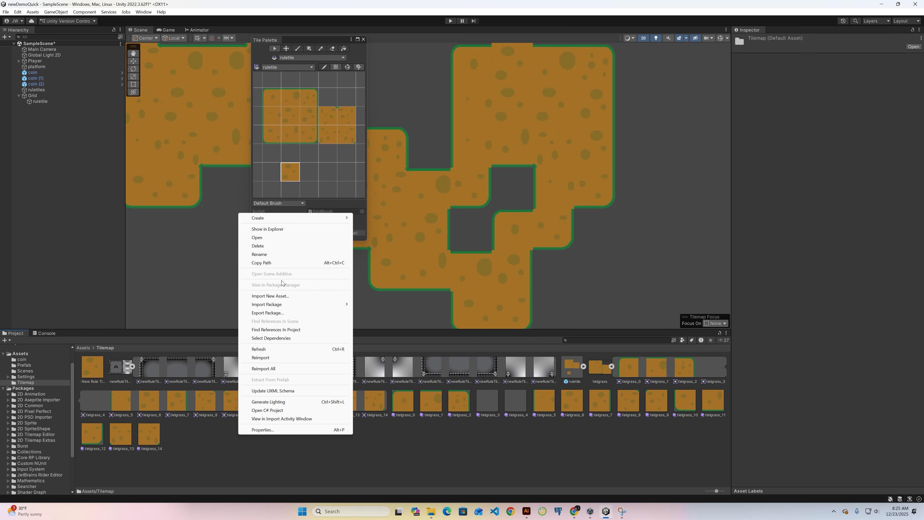
{"action": "mouse_move", "coordinate": [303, 218]}
{"action": "mouse_move", "coordinate": [391, 223]}
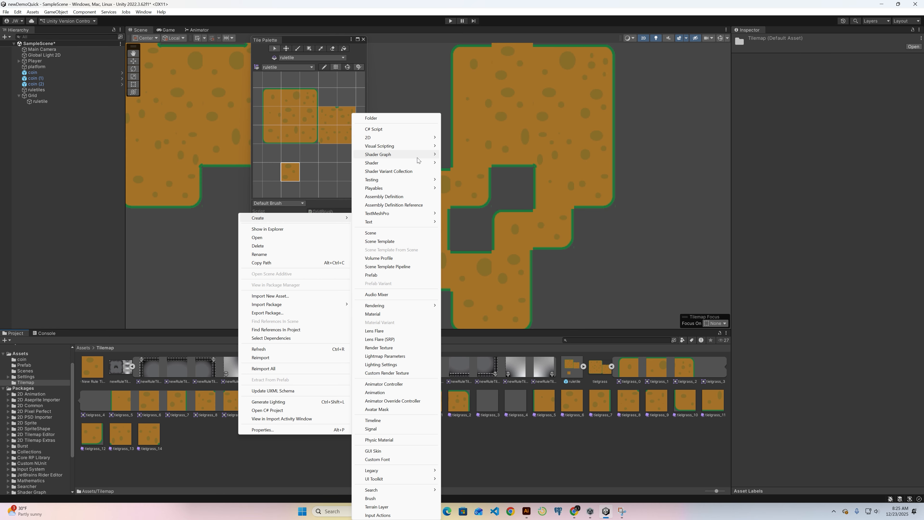
{"action": "mouse_move", "coordinate": [404, 137]}
{"action": "mouse_move", "coordinate": [495, 147]}
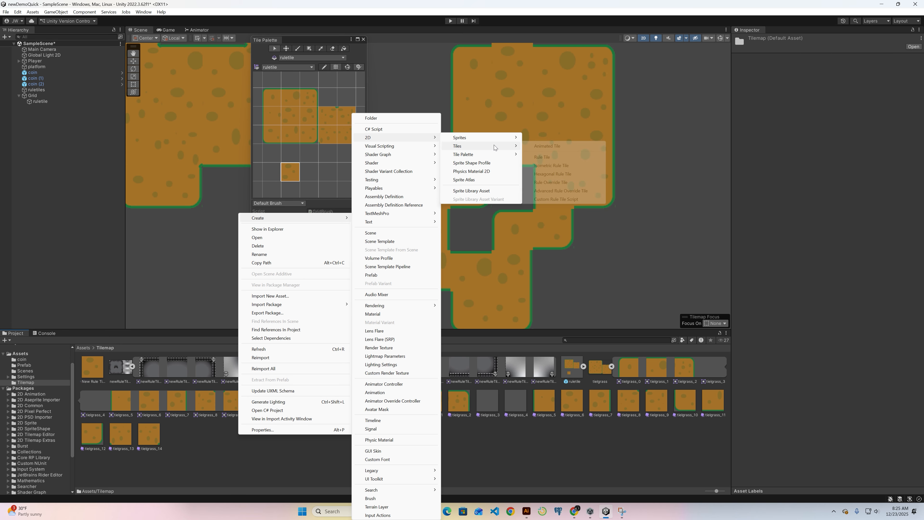
{"action": "left_click", "coordinate": [545, 157]}
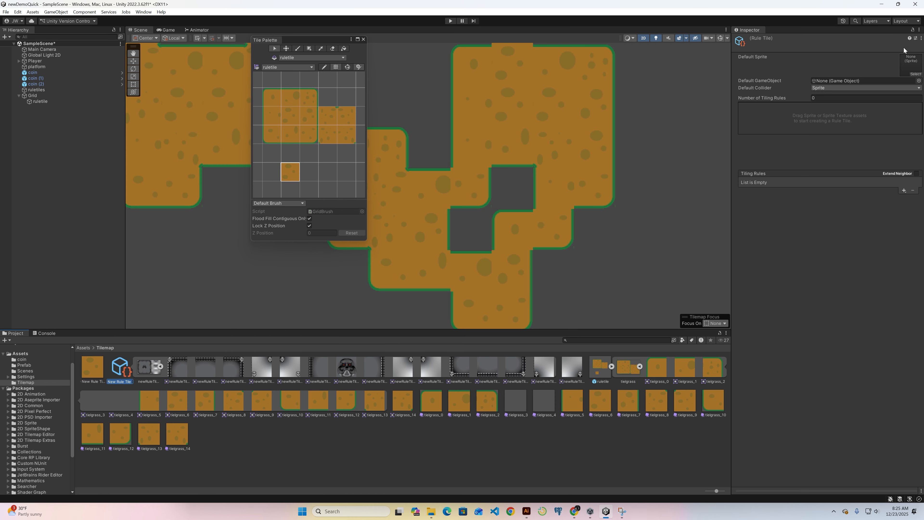
{"action": "left_click", "coordinate": [917, 80]}
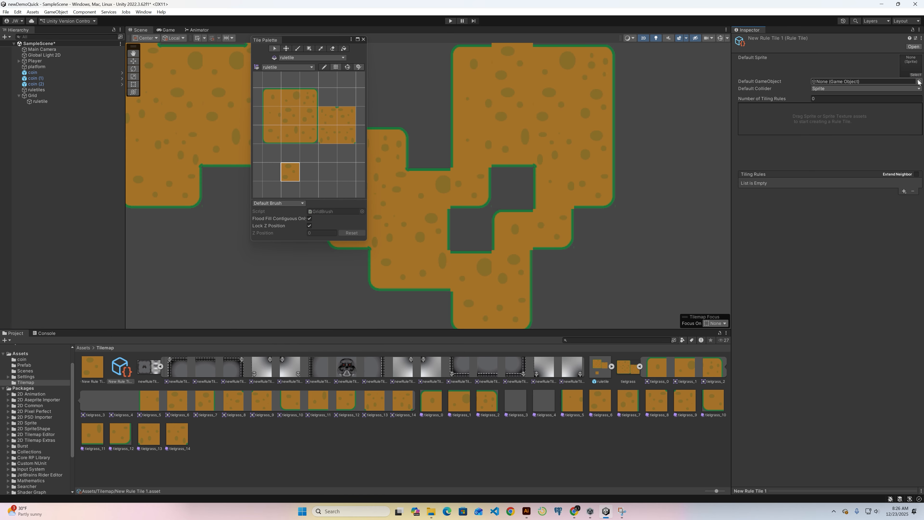
{"action": "left_click", "coordinate": [920, 82]}
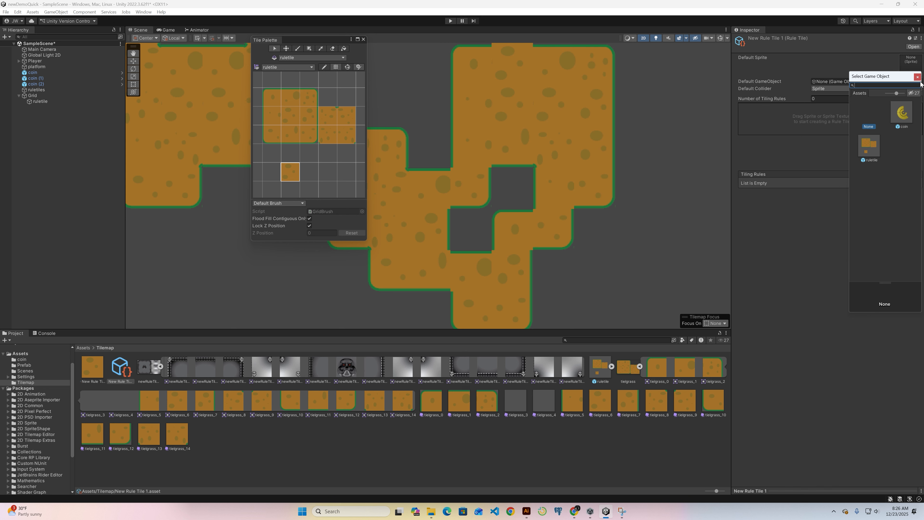
{"action": "left_click", "coordinate": [796, 251]}
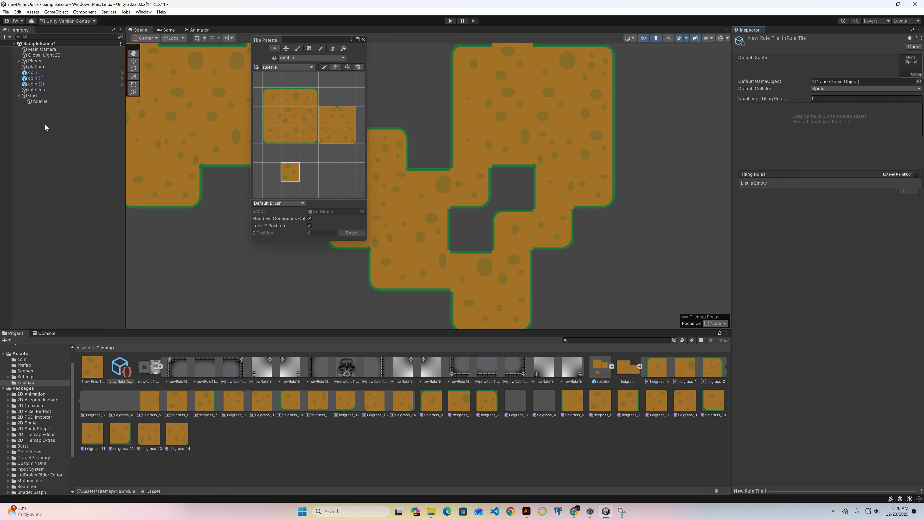
Create an empty game object named BlockRuleTile at the root of the scene
{"action": "right_click", "coordinate": [31, 120]}
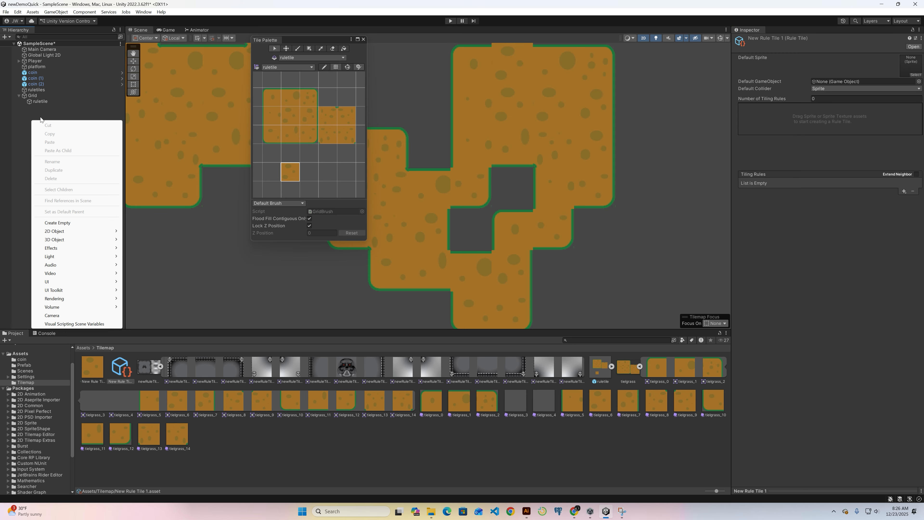
{"action": "left_click", "coordinate": [52, 223]}
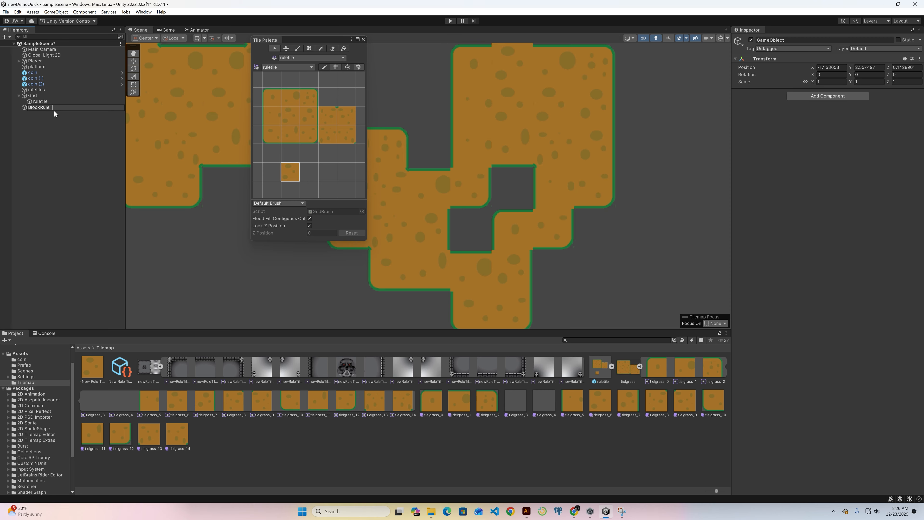
{"action": "key", "text": "Return"}
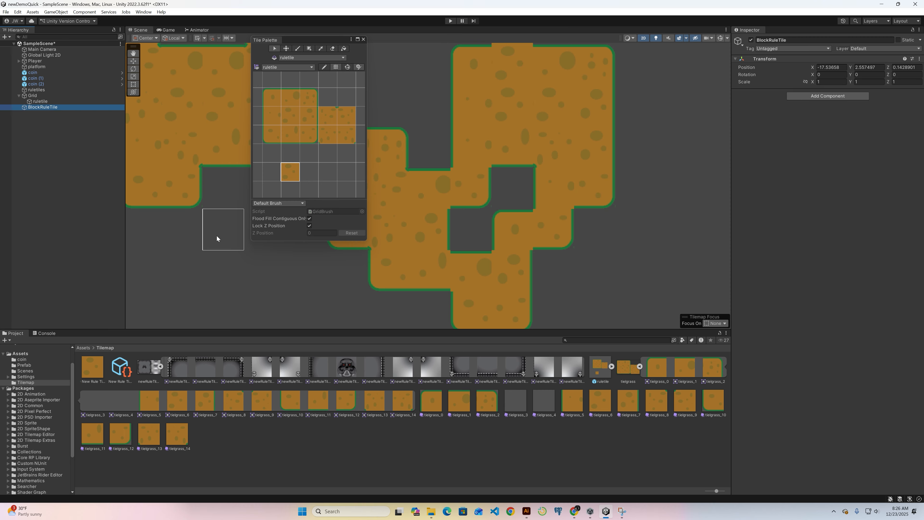
{"action": "left_click", "coordinate": [285, 465]}
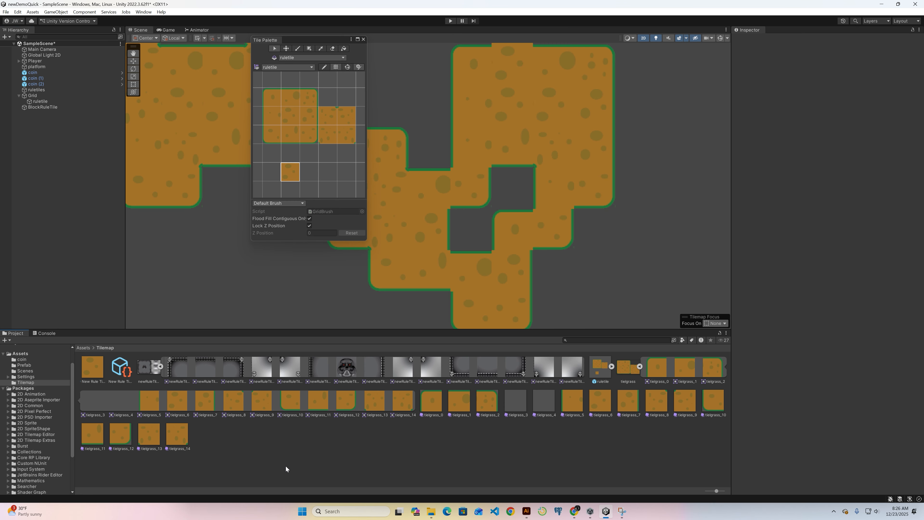
Try to assign the BlockRuleTile object as the default GameObject of New Rule Tile 1
{"action": "left_click", "coordinate": [150, 370]}
{"action": "left_click", "coordinate": [123, 373]}
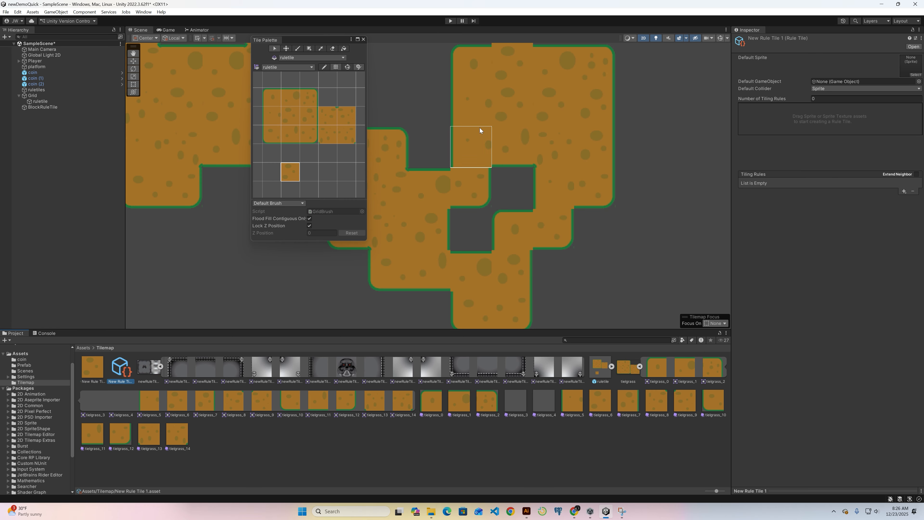
{"action": "left_click", "coordinate": [38, 107]}
{"action": "left_click_drag", "start_coordinate": [38, 108], "coordinate": [853, 80]}
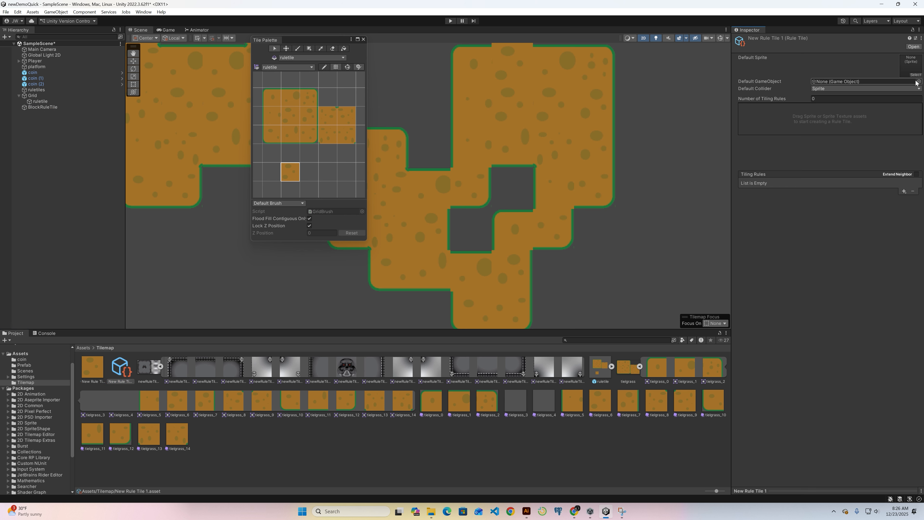
{"action": "left_click", "coordinate": [918, 81]}
{"action": "left_click", "coordinate": [764, 161]}
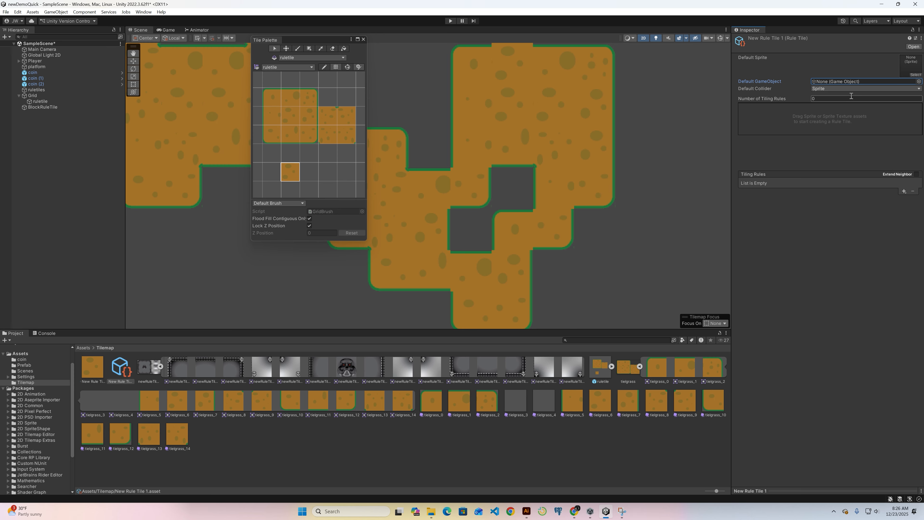
Set the number of tiling rules to 15, assigning the top-left corner sprite to the first rule and the large skull as default sprite
{"action": "left_click", "coordinate": [843, 98]}
{"action": "type", "text": "15"}
{"action": "key", "text": "Return"}
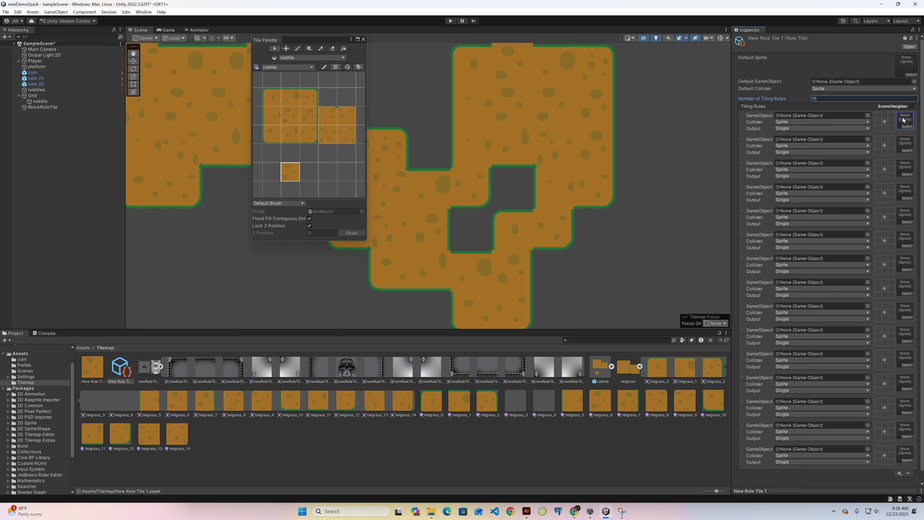
{"action": "left_click_drag", "start_coordinate": [904, 120], "coordinate": [904, 120]}
{"action": "left_click_drag", "start_coordinate": [352, 374], "coordinate": [903, 72]}
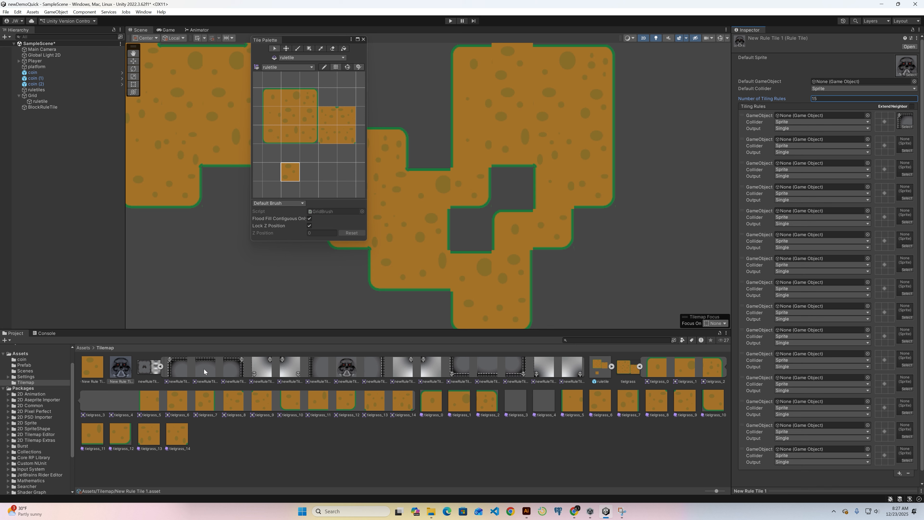
Assign the top edge, top-right corner, left edge, large skull, right edge and three bottom-row sprites in order to tiling rules 2 through 9
{"action": "left_click_drag", "start_coordinate": [207, 368], "coordinate": [901, 151]}
{"action": "left_click_drag", "start_coordinate": [228, 370], "coordinate": [905, 169]}
{"action": "left_click_drag", "start_coordinate": [317, 372], "coordinate": [758, 206]}
{"action": "left_click_drag", "start_coordinate": [876, 173], "coordinate": [905, 192]}
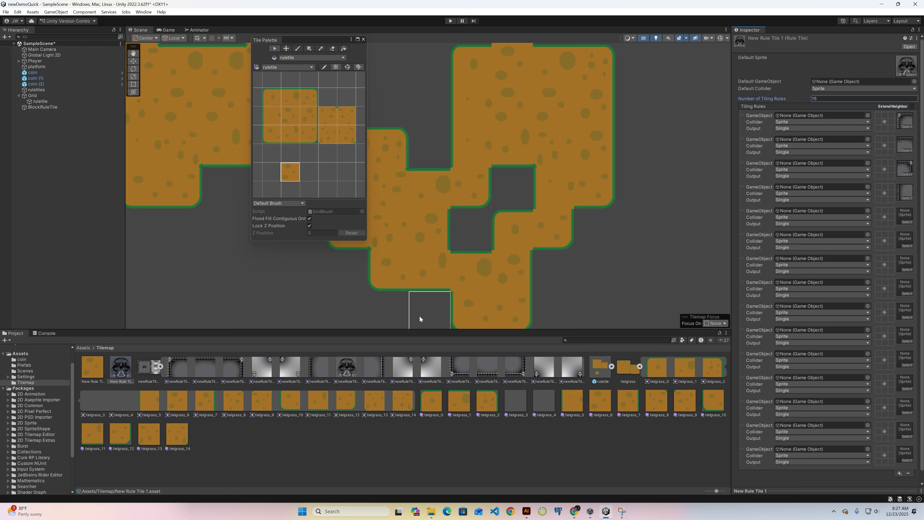
{"action": "left_click_drag", "start_coordinate": [356, 367], "coordinate": [905, 217]}
{"action": "left_click_drag", "start_coordinate": [373, 381], "coordinate": [905, 243]}
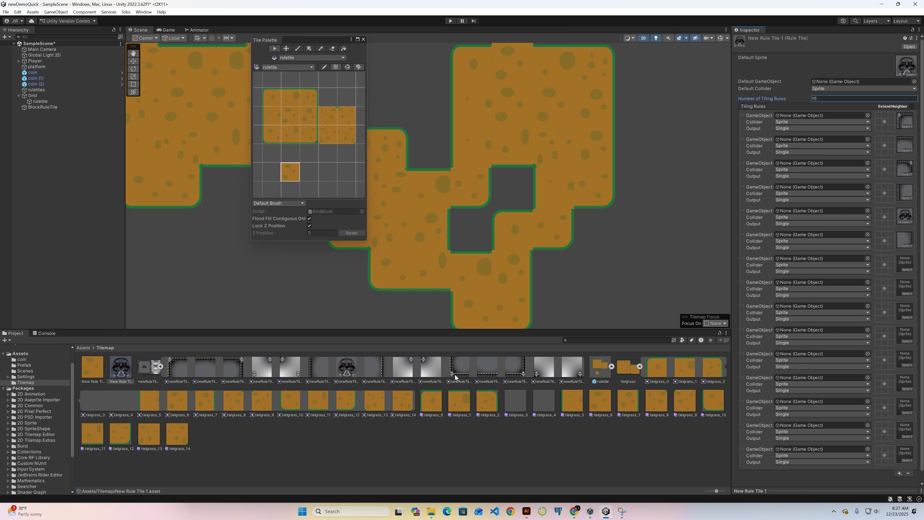
{"action": "left_click_drag", "start_coordinate": [455, 375], "coordinate": [905, 265]}
{"action": "left_click_drag", "start_coordinate": [489, 376], "coordinate": [905, 288]}
{"action": "left_click_drag", "start_coordinate": [523, 370], "coordinate": [905, 312]}
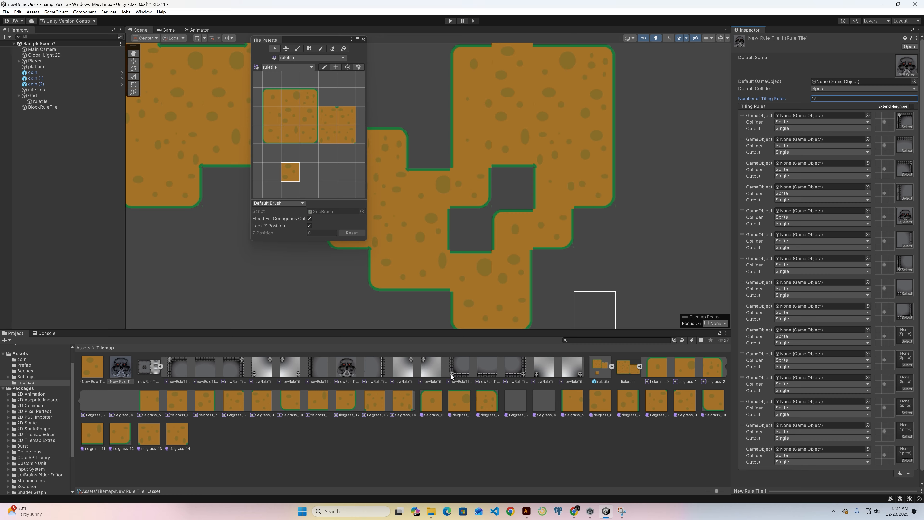
Assign the six light gradient sprites from the sheet's two right-hand columns, row by row, to tiling rules 10 through 15
{"action": "left_click_drag", "start_coordinate": [262, 373], "coordinate": [907, 340]}
{"action": "left_click_drag", "start_coordinate": [286, 366], "coordinate": [905, 359]}
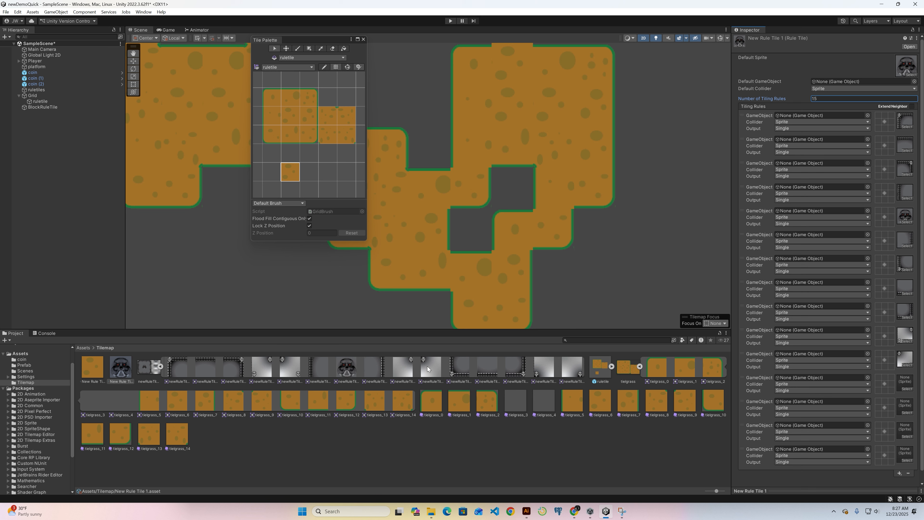
{"action": "left_click_drag", "start_coordinate": [403, 367], "coordinate": [905, 383]}
{"action": "left_click_drag", "start_coordinate": [430, 367], "coordinate": [913, 409]}
{"action": "left_click_drag", "start_coordinate": [554, 378], "coordinate": [904, 430]}
{"action": "left_click_drag", "start_coordinate": [570, 371], "coordinate": [904, 454]}
{"action": "scroll", "coordinate": [887, 465], "scroll_direction": "down", "scroll_amount": 1}
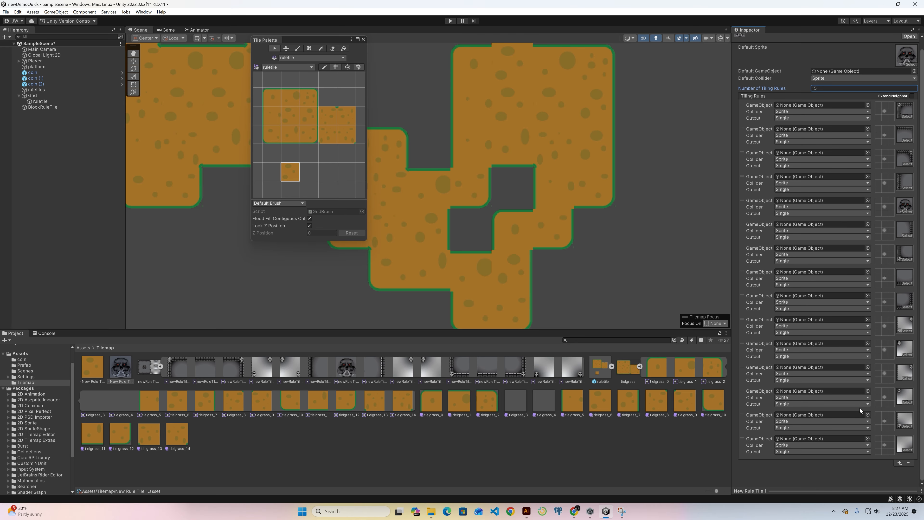
{"action": "scroll", "coordinate": [860, 407], "scroll_direction": "up", "scroll_amount": 1}
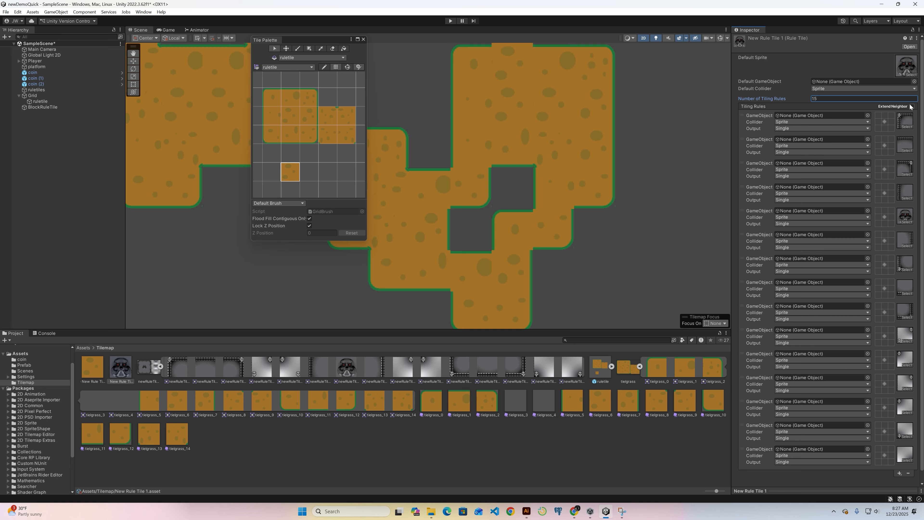
Set the first tiling rule to require tiles to the right and below, with no tile above or to the left
{"action": "double_click", "coordinate": [884, 116]}
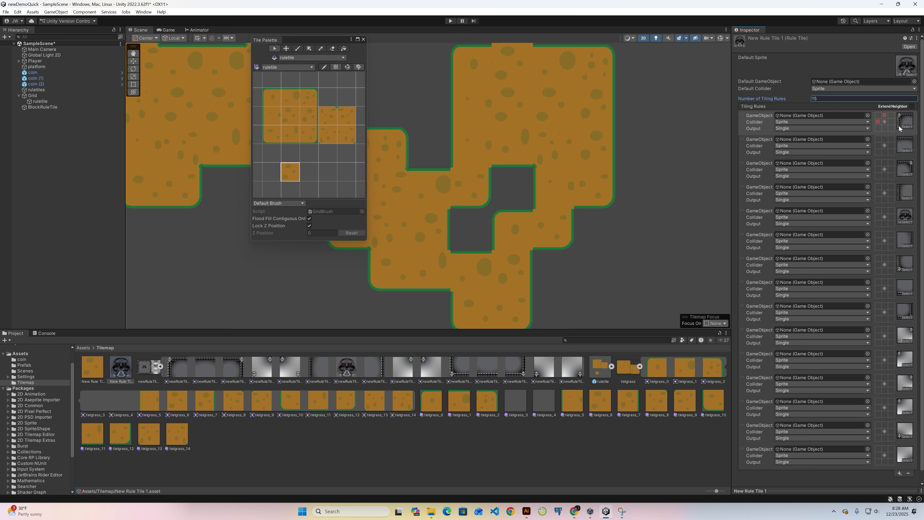
{"action": "left_click", "coordinate": [891, 122]}
{"action": "left_click", "coordinate": [524, 515]}
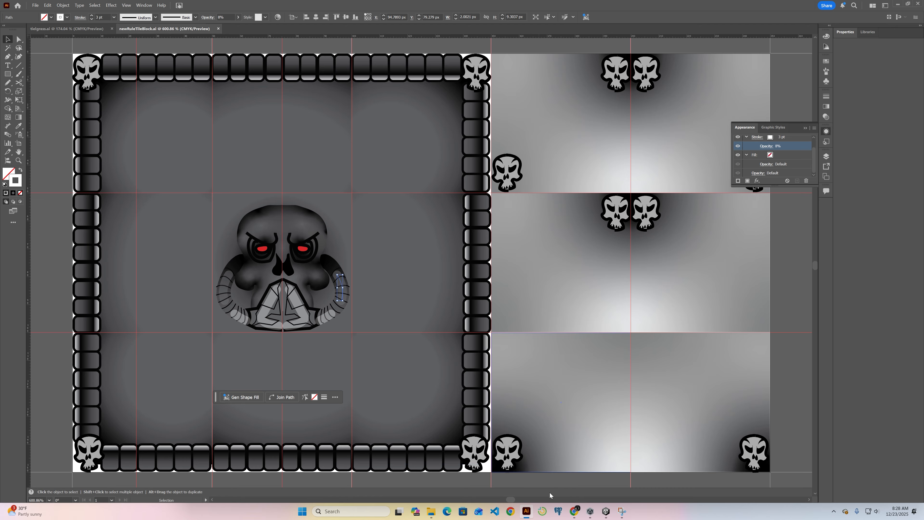
{"action": "left_click", "coordinate": [602, 513]}
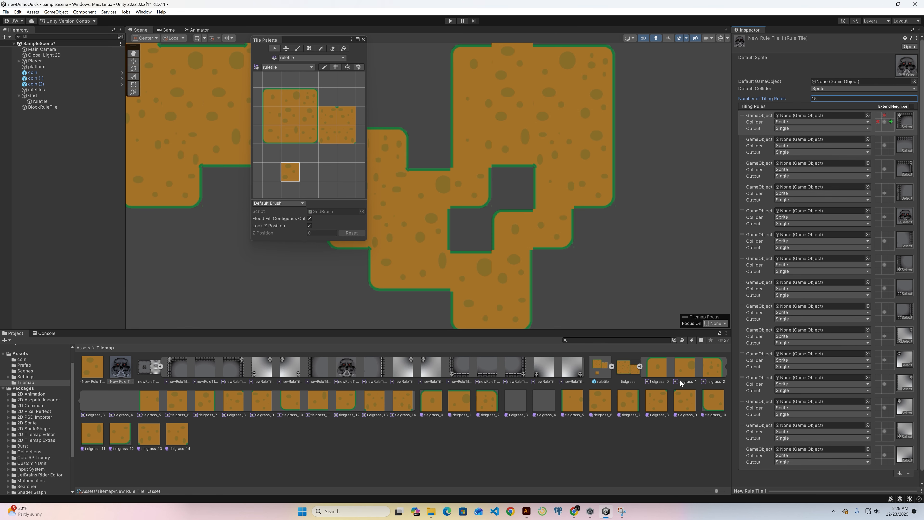
{"action": "left_click", "coordinate": [884, 128]}
Forbid a tile above for rules 2 and 3, plus one to the right for rule 3, and require tiles on their remaining sides
{"action": "left_click", "coordinate": [884, 140]}
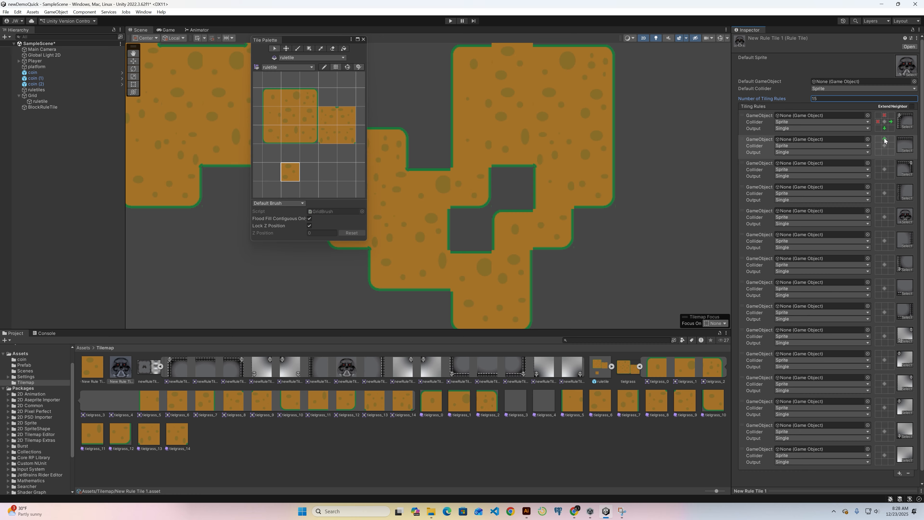
{"action": "left_click", "coordinate": [878, 145]}
{"action": "left_click", "coordinate": [885, 152]}
{"action": "left_click", "coordinate": [884, 163]}
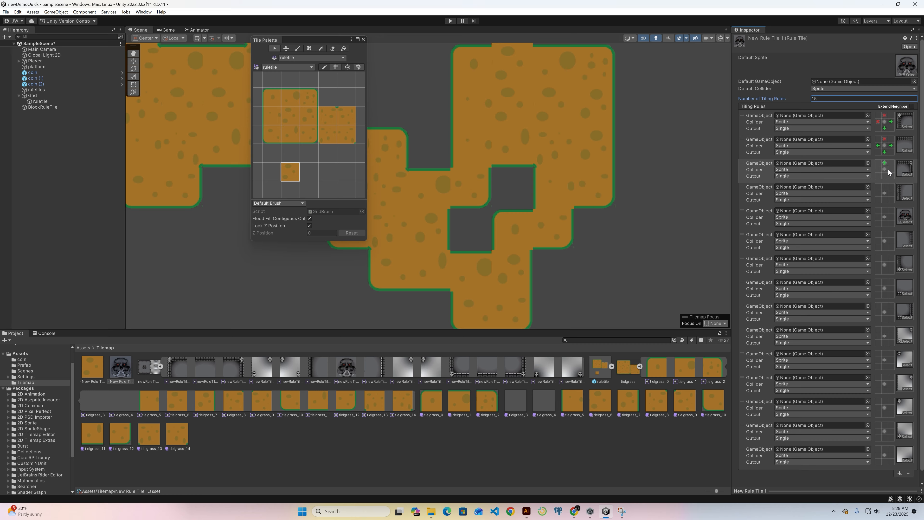
{"action": "left_click", "coordinate": [883, 163]}
{"action": "left_click", "coordinate": [878, 169]}
{"action": "left_click", "coordinate": [884, 175]}
Set rule 4 to forbid a left tile and require the other three sides, and rule 5 to require tiles on all four sides
{"action": "right_click", "coordinate": [878, 193]}
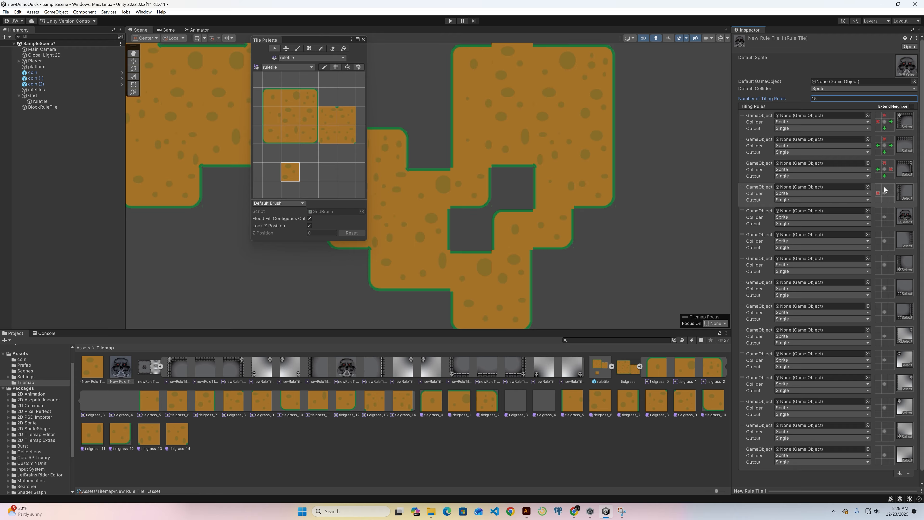
{"action": "left_click", "coordinate": [885, 187]}
{"action": "left_click", "coordinate": [890, 193]}
{"action": "left_click", "coordinate": [885, 200]}
{"action": "left_click", "coordinate": [884, 211]}
{"action": "left_click", "coordinate": [878, 217]}
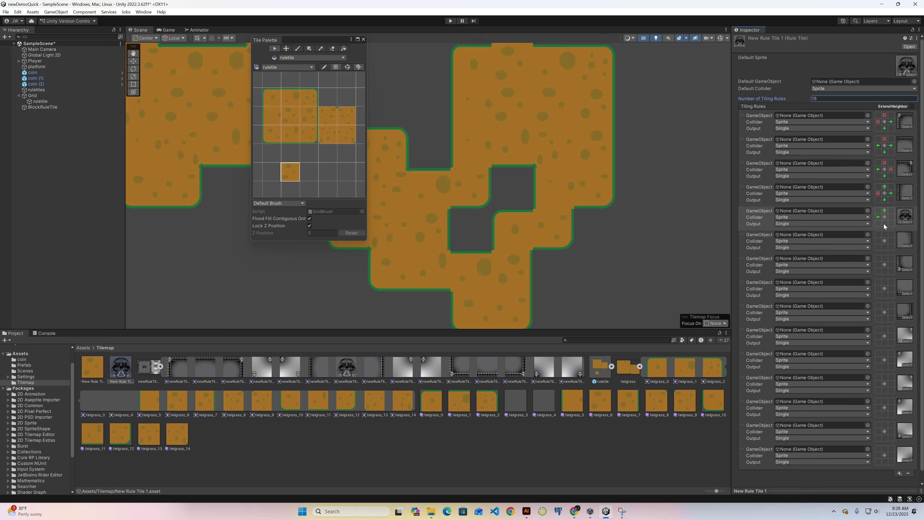
{"action": "left_click", "coordinate": [885, 224]}
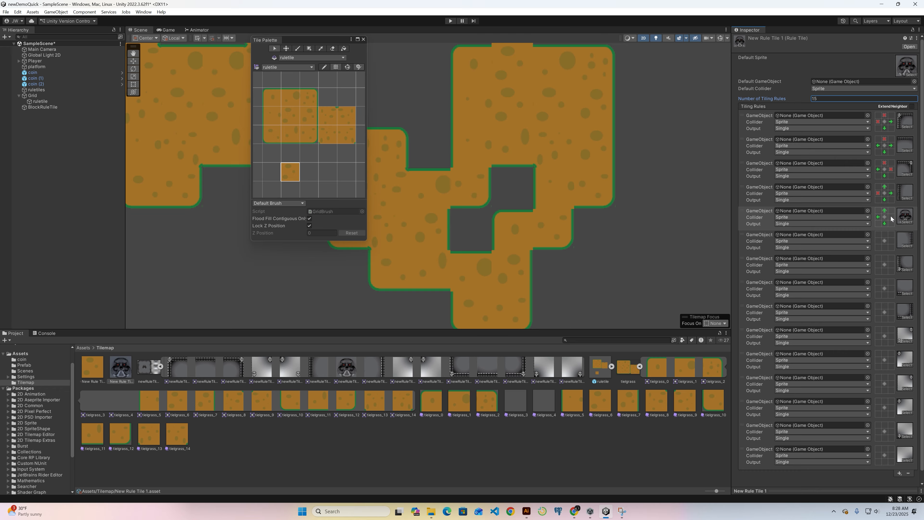
Set rule 6 to forbid a right tile and rule 7 to forbid left and lower tiles, requiring tiles on their remaining sides
{"action": "left_click", "coordinate": [891, 241]}
{"action": "left_click", "coordinate": [891, 241]}
{"action": "left_click", "coordinate": [884, 234]}
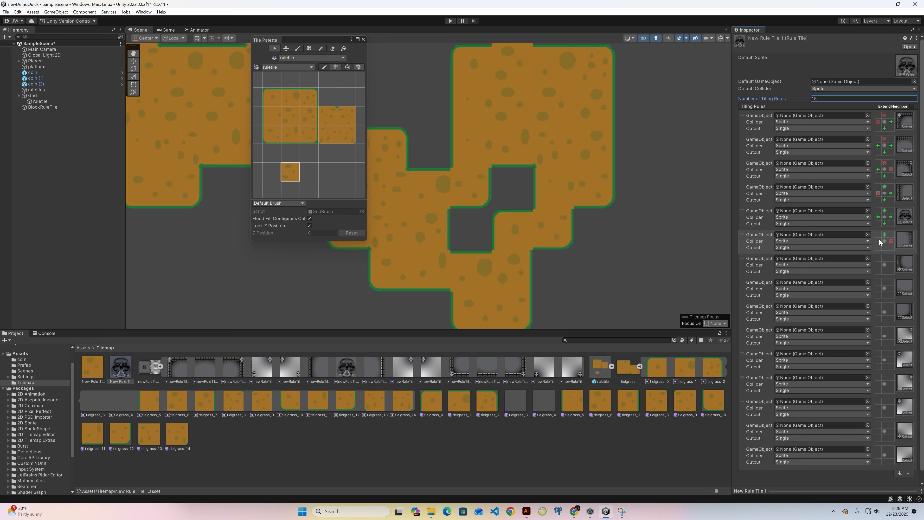
{"action": "left_click", "coordinate": [877, 265]}
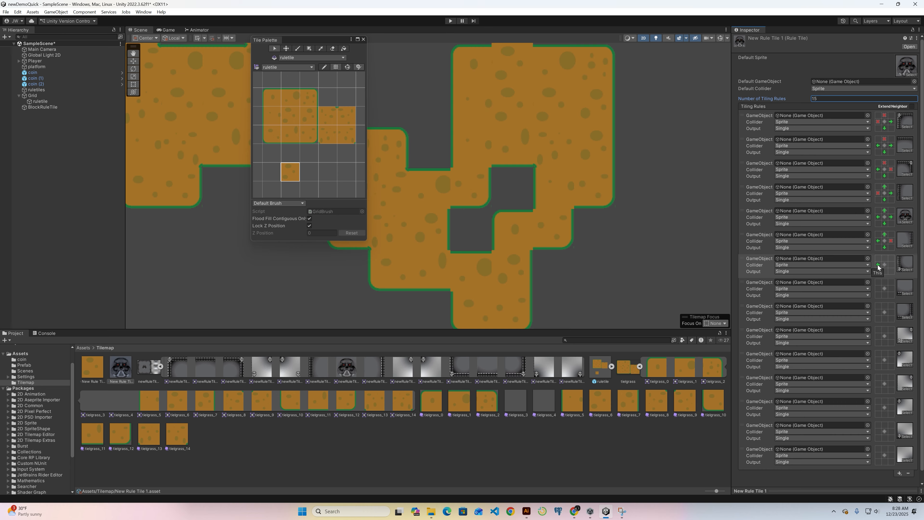
{"action": "left_click", "coordinate": [878, 265]}
{"action": "left_click", "coordinate": [885, 272]}
{"action": "left_click", "coordinate": [885, 271]}
{"action": "left_click", "coordinate": [885, 258]}
{"action": "left_click", "coordinate": [891, 265]}
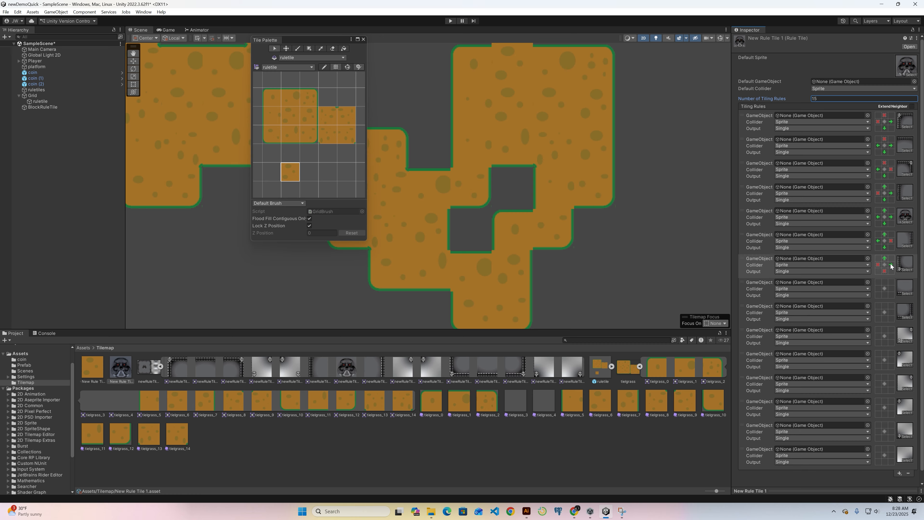
Forbid a tile below for rules 8 and 9, plus one to the right for rule 9, and require tiles on their remaining sides
{"action": "left_click", "coordinate": [884, 295]}
{"action": "left_click", "coordinate": [885, 294]}
{"action": "left_click", "coordinate": [877, 288]}
{"action": "left_click", "coordinate": [884, 282]}
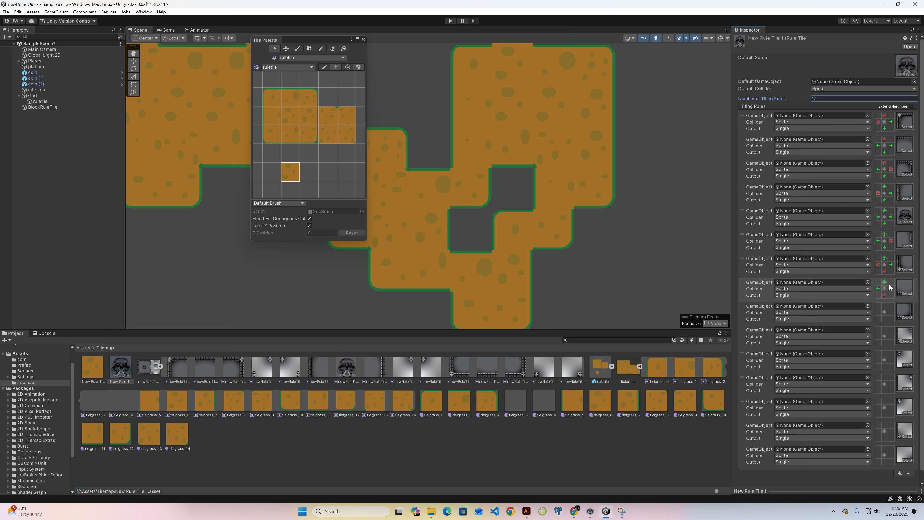
{"action": "left_click", "coordinate": [884, 319]}
{"action": "left_click", "coordinate": [885, 319]}
{"action": "left_click", "coordinate": [891, 312]}
{"action": "left_click", "coordinate": [891, 313]}
{"action": "left_click", "coordinate": [885, 306]}
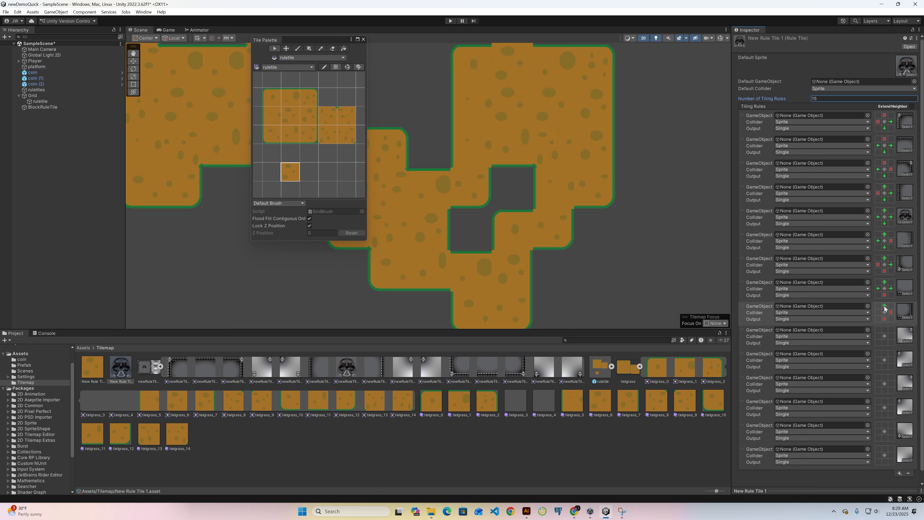
Forbid the upper-right and lower-left corners for rule 10 and the opposite two corners for rule 11, requiring tiles at their other corners
{"action": "left_click", "coordinate": [891, 329]}
{"action": "left_click", "coordinate": [891, 329]}
{"action": "left_click", "coordinate": [878, 343]}
{"action": "left_click", "coordinate": [878, 343]}
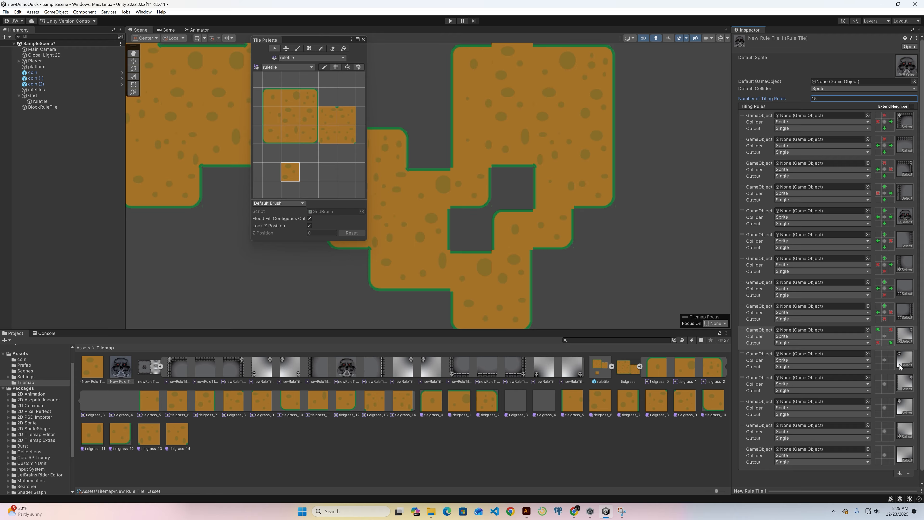
{"action": "left_click", "coordinate": [878, 354]}
{"action": "left_click", "coordinate": [878, 354]}
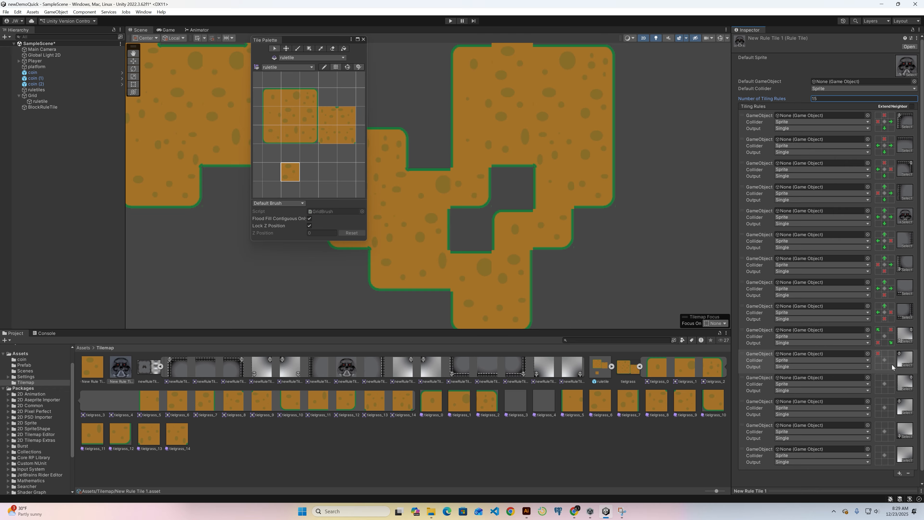
{"action": "left_click", "coordinate": [878, 367]}
Set rule 12 to forbid the upper-right corner and rule 13 the upper-left corner, requiring tiles at their other three corners
{"action": "left_click", "coordinate": [891, 377]}
{"action": "left_click", "coordinate": [891, 377]}
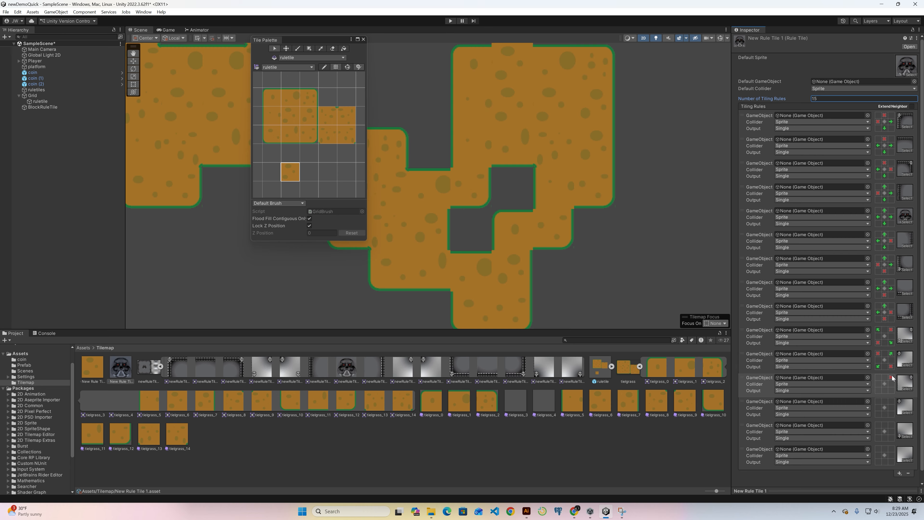
{"action": "left_click", "coordinate": [879, 378]}
{"action": "left_click", "coordinate": [878, 401]}
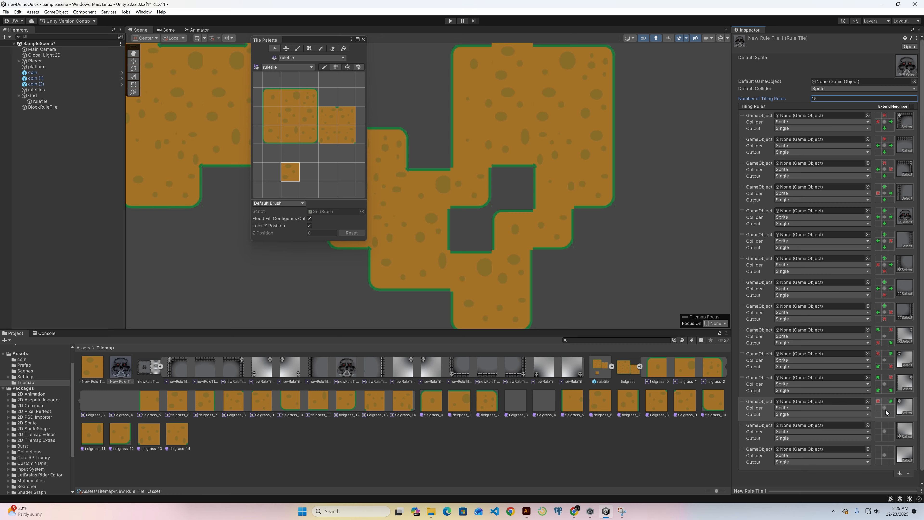
Set rule 14 to forbid the lower-left corner and rule 15 the lower-right corner, requiring tiles at their other three corners
{"action": "left_click", "coordinate": [879, 438]}
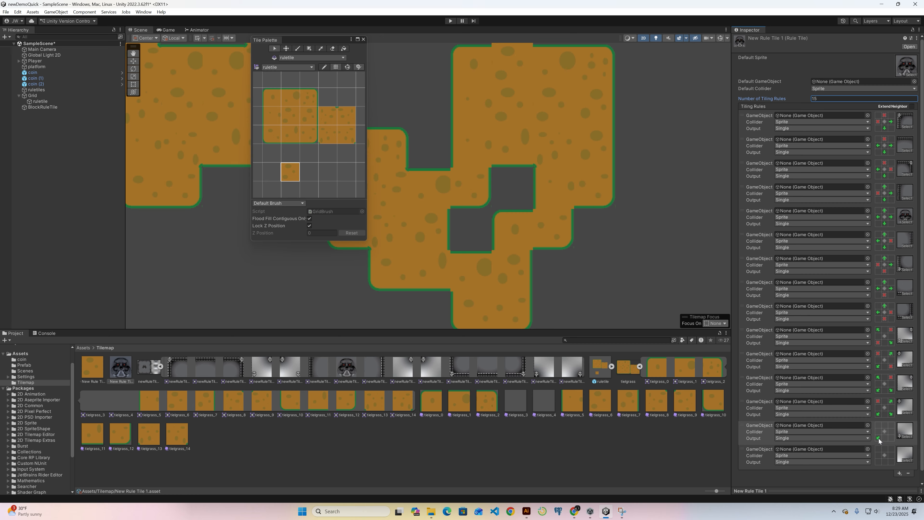
{"action": "left_click", "coordinate": [891, 424]}
{"action": "left_click", "coordinate": [891, 461]}
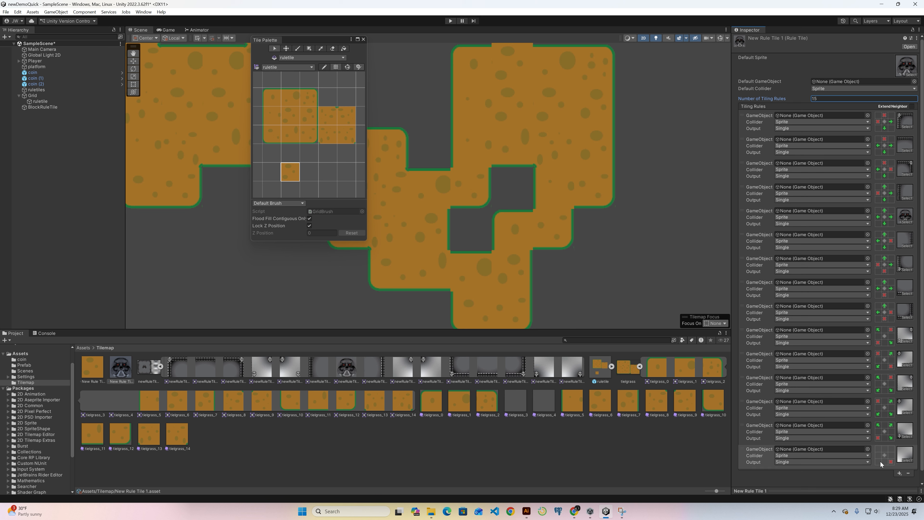
{"action": "left_click", "coordinate": [878, 461]}
{"action": "left_click", "coordinate": [879, 449]}
{"action": "left_click", "coordinate": [891, 449]}
{"action": "left_click", "coordinate": [914, 81]}
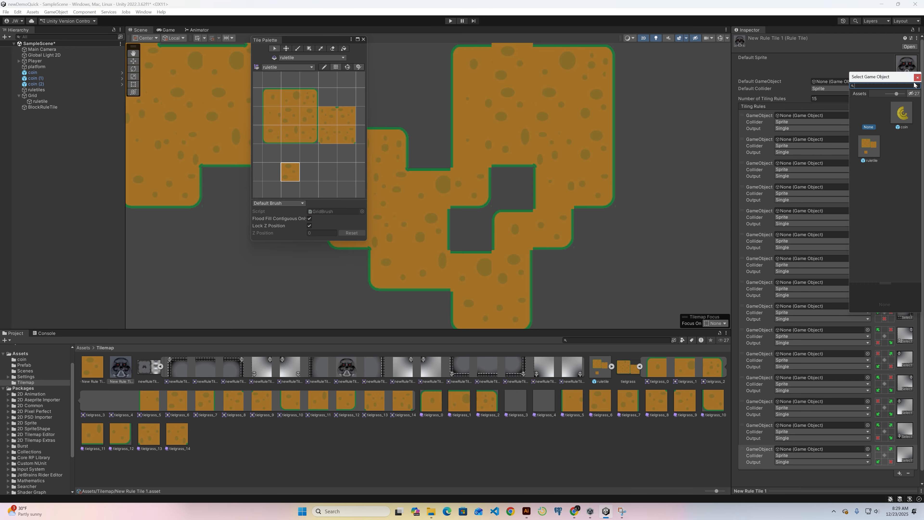
{"action": "left_click", "coordinate": [917, 77]}
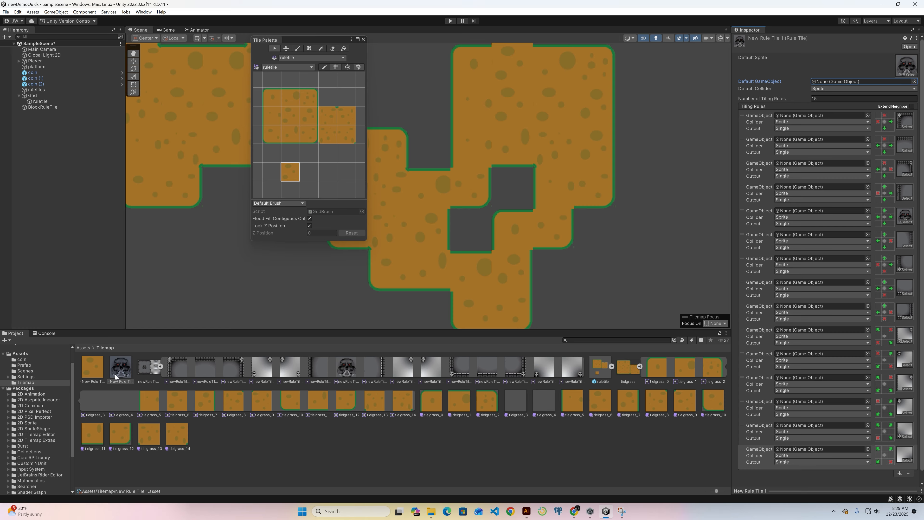
Add New Rule Tile 1 to an empty cell of the ruletile palette, two cells right of the grass rule tile
{"action": "left_click", "coordinate": [332, 180]}
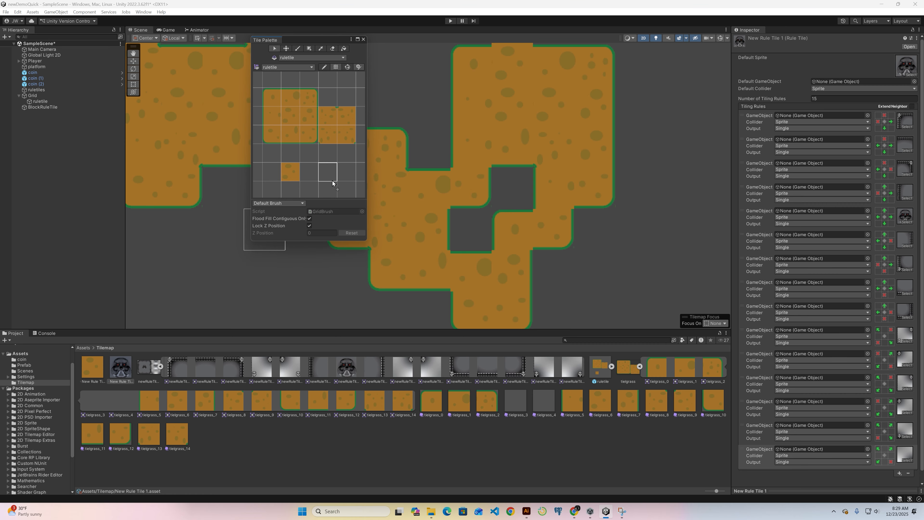
{"action": "left_click_drag", "start_coordinate": [334, 174], "coordinate": [334, 174]}
{"action": "left_click_drag", "start_coordinate": [584, 151], "coordinate": [634, 245]}
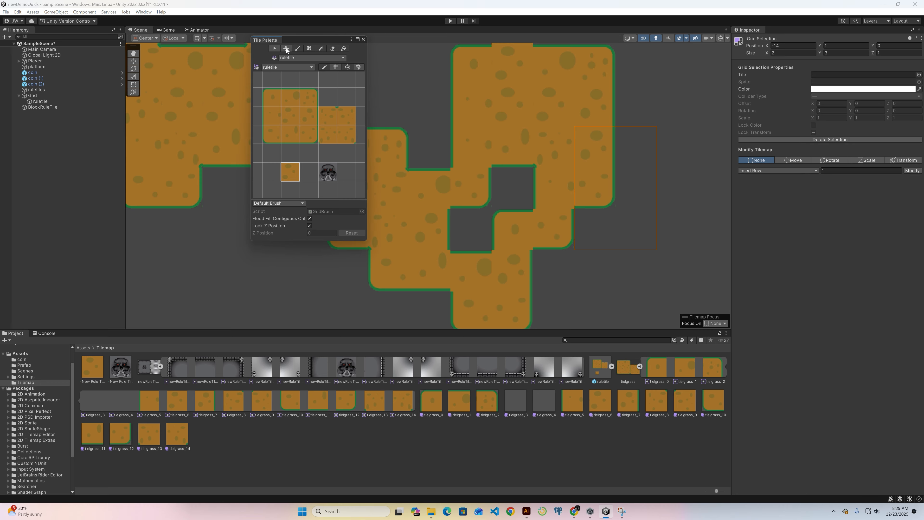
Box-fill a six-by-three block with the skull rule tile over the grass platform, plus a two-by-two column above its middle
{"action": "left_click", "coordinate": [306, 49]}
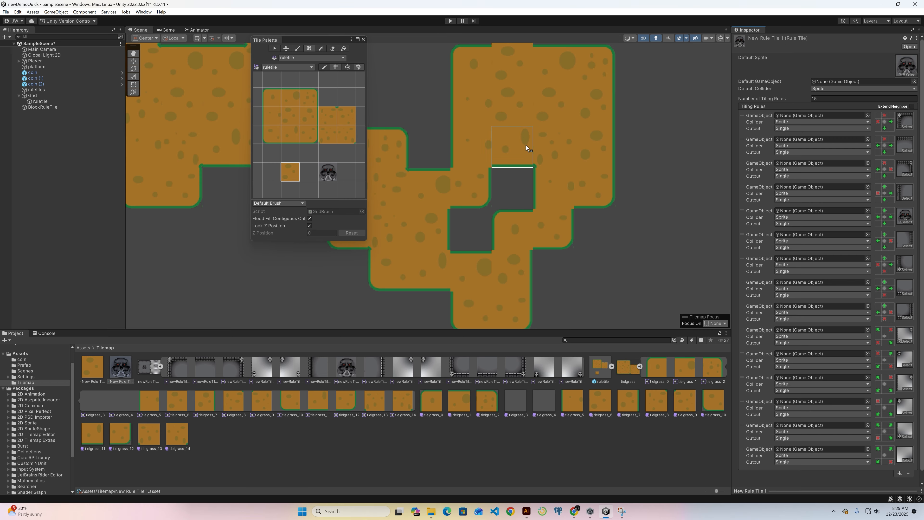
{"action": "left_click", "coordinate": [334, 175]}
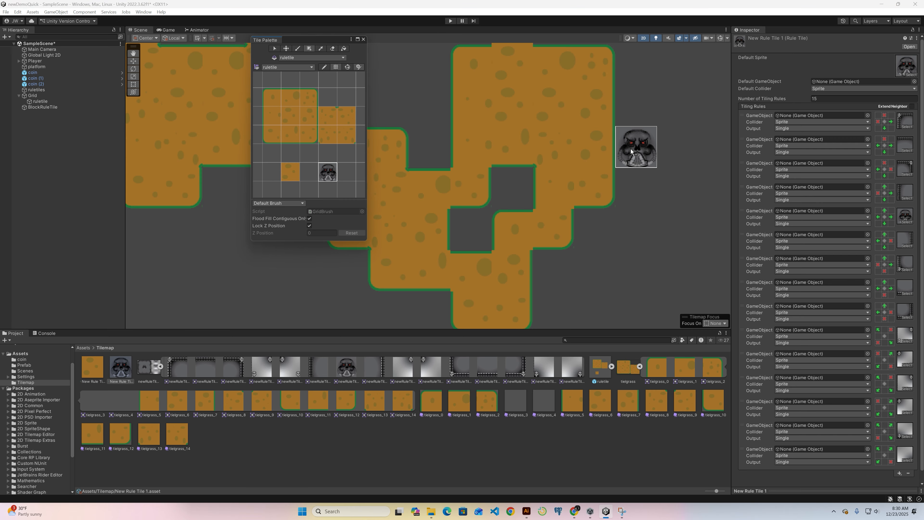
{"action": "left_click_drag", "start_coordinate": [654, 147], "coordinate": [427, 240]}
{"action": "left_click_drag", "start_coordinate": [511, 67], "coordinate": [541, 125]}
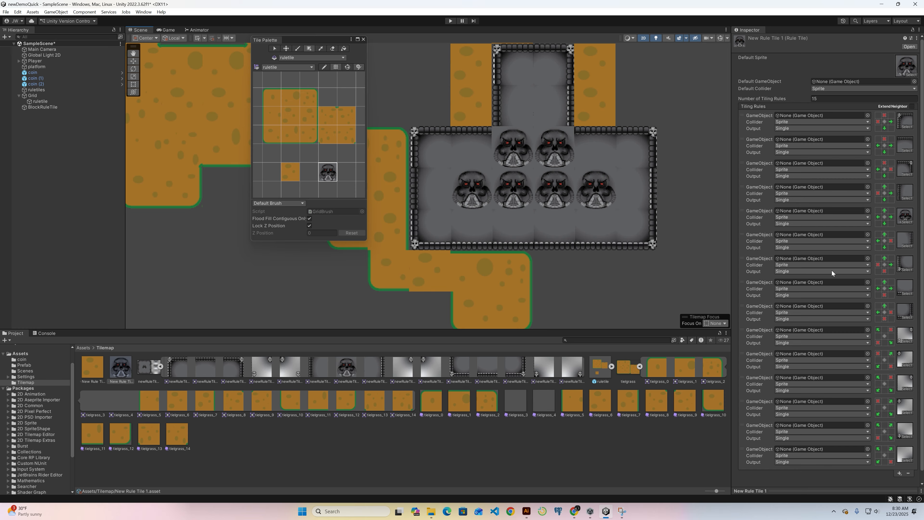
Move the skull rule that requires tiles on all four sides from fifth place to the end of the tiling rules
{"action": "scroll", "coordinate": [836, 291], "scroll_direction": "down", "scroll_amount": 1}
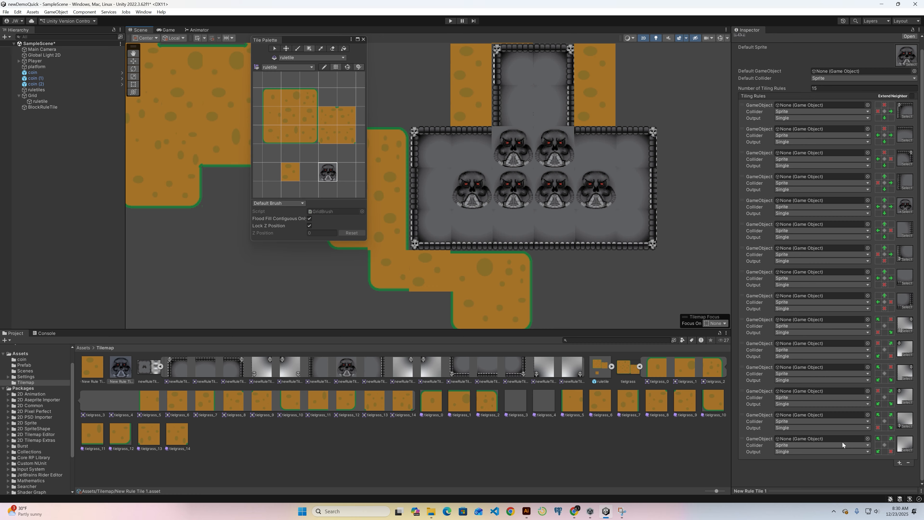
{"action": "scroll", "coordinate": [819, 302], "scroll_direction": "up", "scroll_amount": 1}
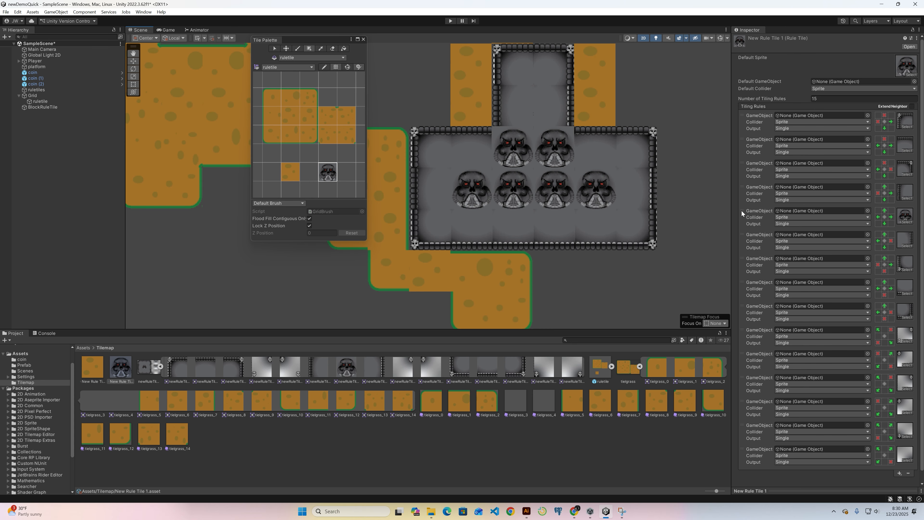
{"action": "left_click_drag", "start_coordinate": [742, 211], "coordinate": [710, 469]}
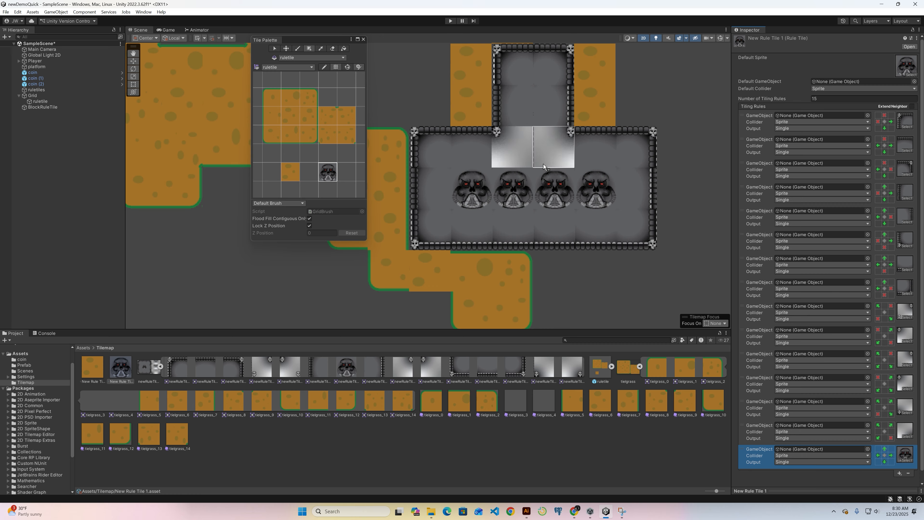
Extend the skull block with box fills on its upper-right, lower, left and upper-left edges to test the corner rules
{"action": "left_click", "coordinate": [584, 114]}
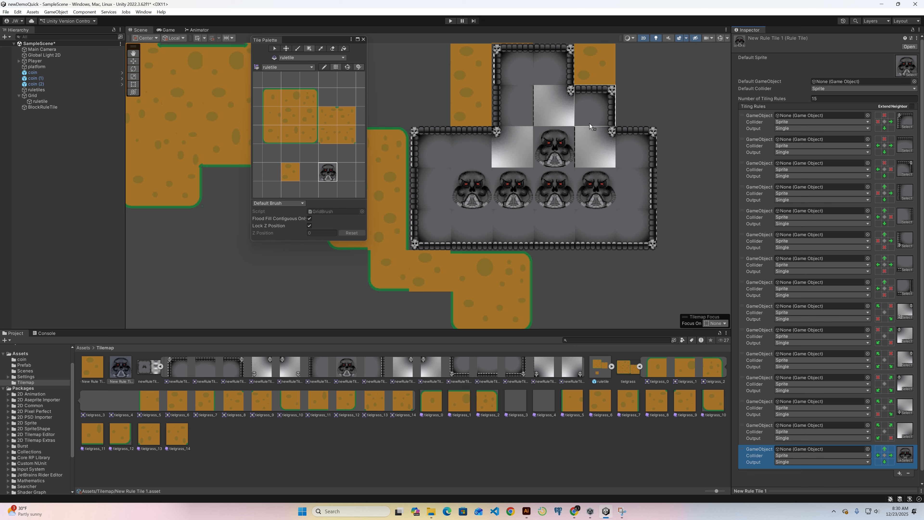
{"action": "left_click_drag", "start_coordinate": [595, 110], "coordinate": [684, 167]}
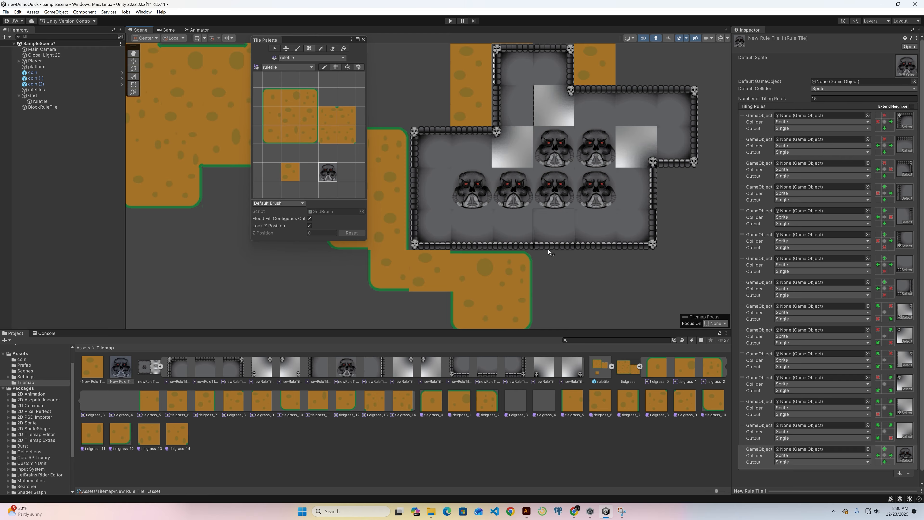
{"action": "left_click_drag", "start_coordinate": [553, 214], "coordinate": [485, 289]}
{"action": "left_click_drag", "start_coordinate": [433, 174], "coordinate": [382, 154]}
{"action": "mouse_move", "coordinate": [465, 133]}
{"action": "left_mouse_down"}
{"action": "mouse_move", "coordinate": [432, 105]}
{"action": "mouse_move", "coordinate": [472, 116]}
{"action": "left_mouse_up"}
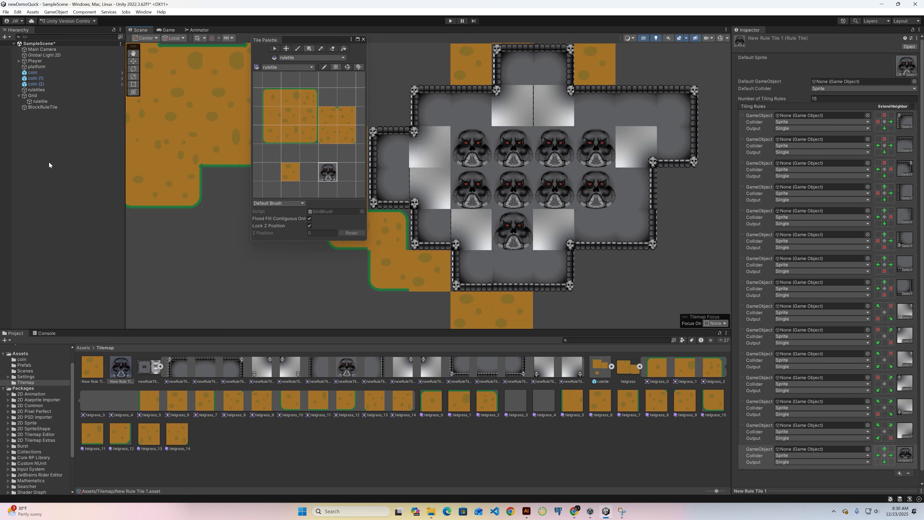
{"action": "right_click", "coordinate": [44, 142]}
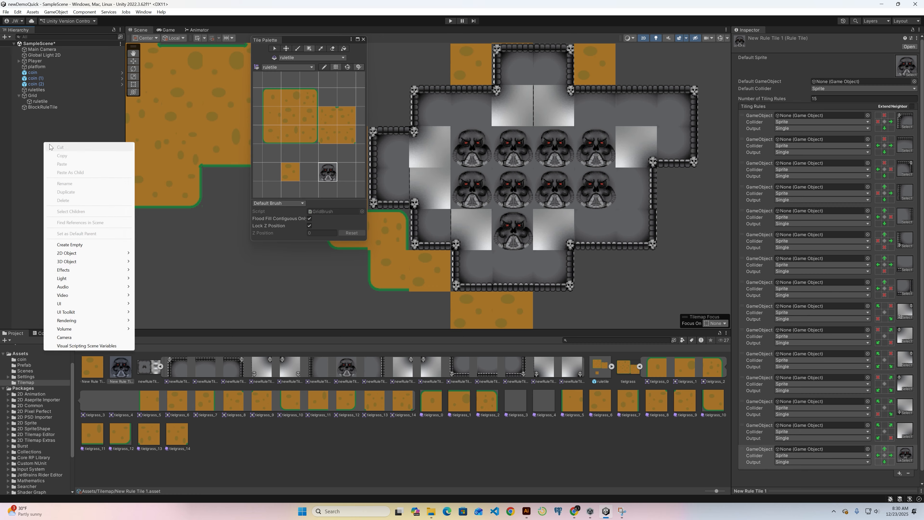
{"action": "left_click", "coordinate": [32, 163]}
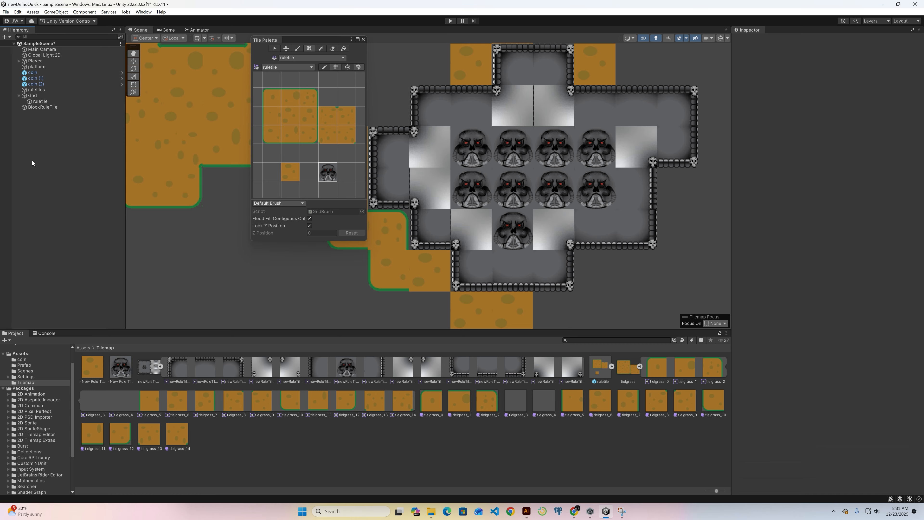
{"action": "right_click", "coordinate": [62, 142]}
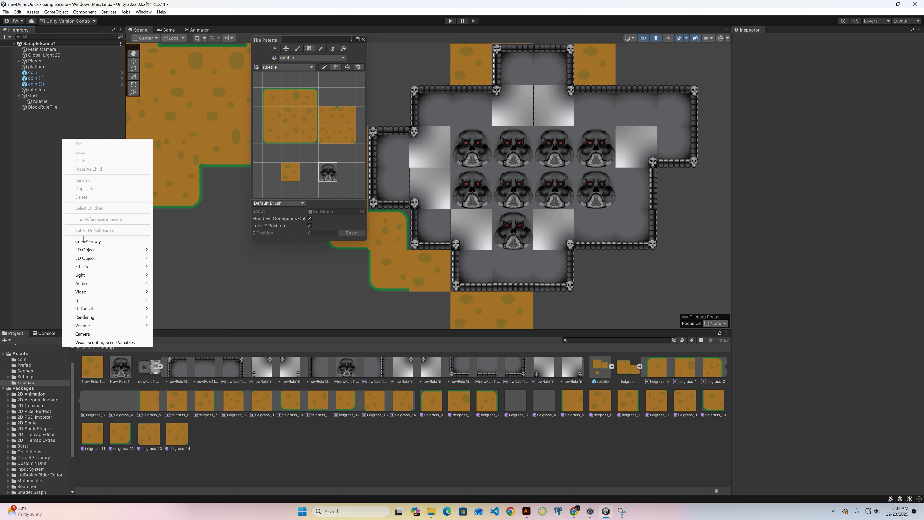
{"action": "mouse_move", "coordinate": [86, 251]}
{"action": "mouse_move", "coordinate": [114, 251]}
{"action": "mouse_move", "coordinate": [189, 266]}
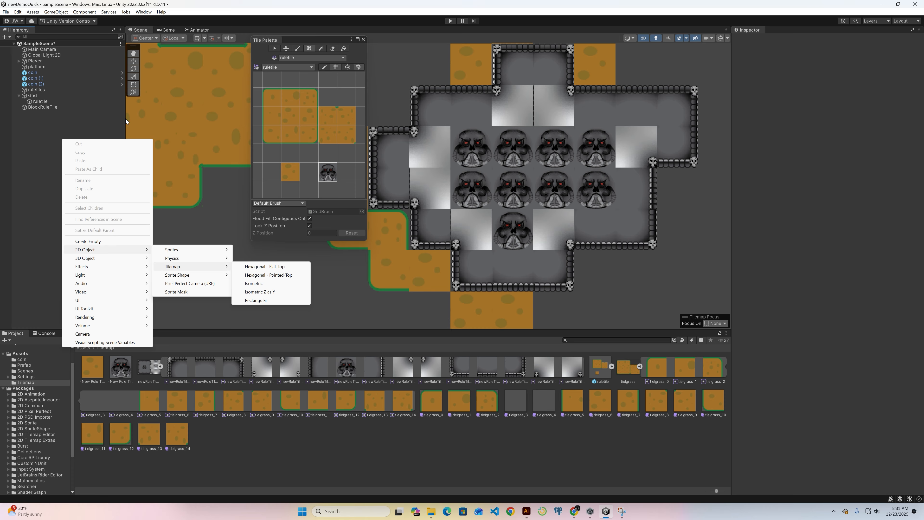
Select the Grid and box-fill a five-by-three skull tile block adjoining the right end of the existing skull area
{"action": "left_click", "coordinate": [31, 96]}
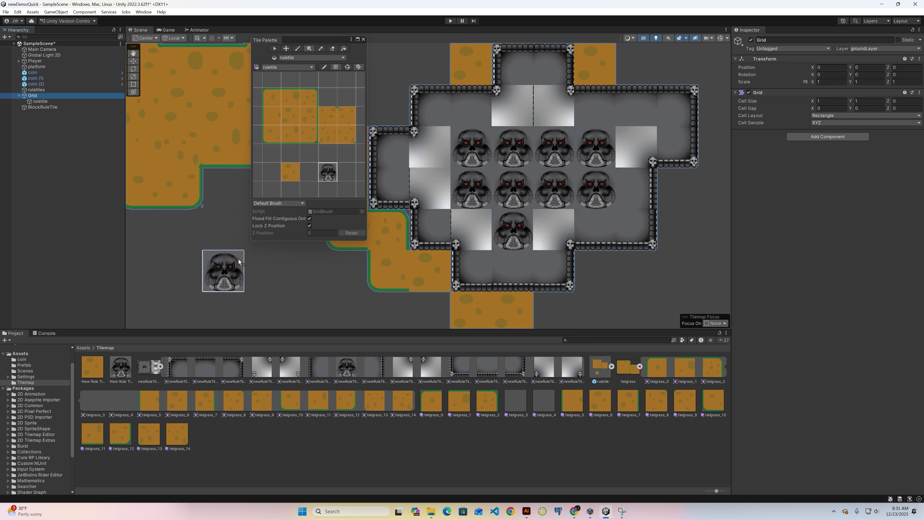
{"action": "scroll", "coordinate": [387, 262], "scroll_direction": "down", "scroll_amount": 3}
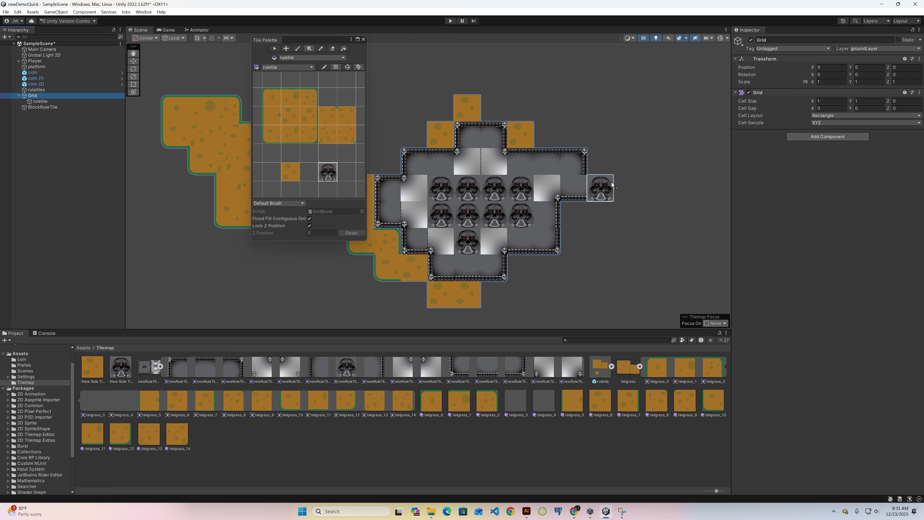
{"action": "mouse_move", "coordinate": [612, 186]}
{"action": "left_mouse_down"}
{"action": "mouse_move", "coordinate": [625, 188]}
{"action": "mouse_move", "coordinate": [644, 241]}
{"action": "mouse_move", "coordinate": [694, 234]}
{"action": "left_mouse_up"}
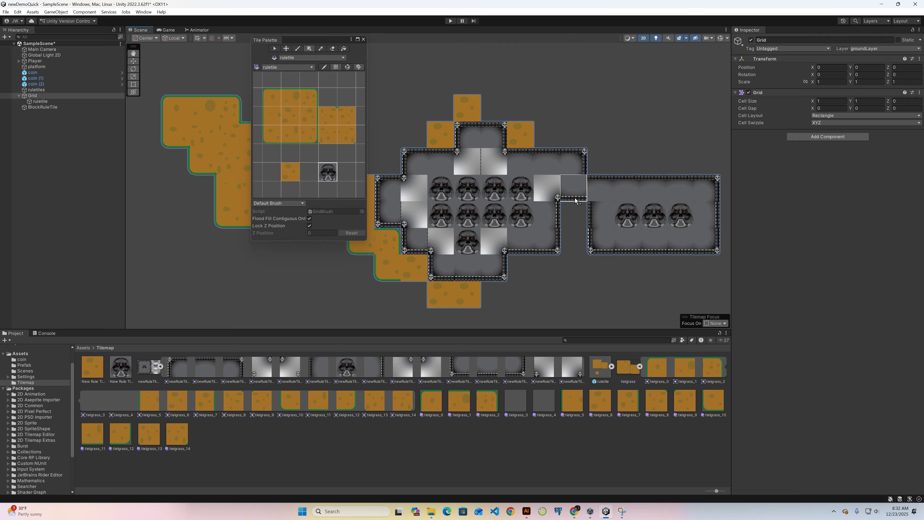
{"action": "left_click", "coordinate": [586, 178]}
Check the skull tile artwork in newRuleTileBlock.ai in Illustrator, and review the tiling rules of New Rule Tile 1 back in Unity
{"action": "mouse_move", "coordinate": [526, 513]}
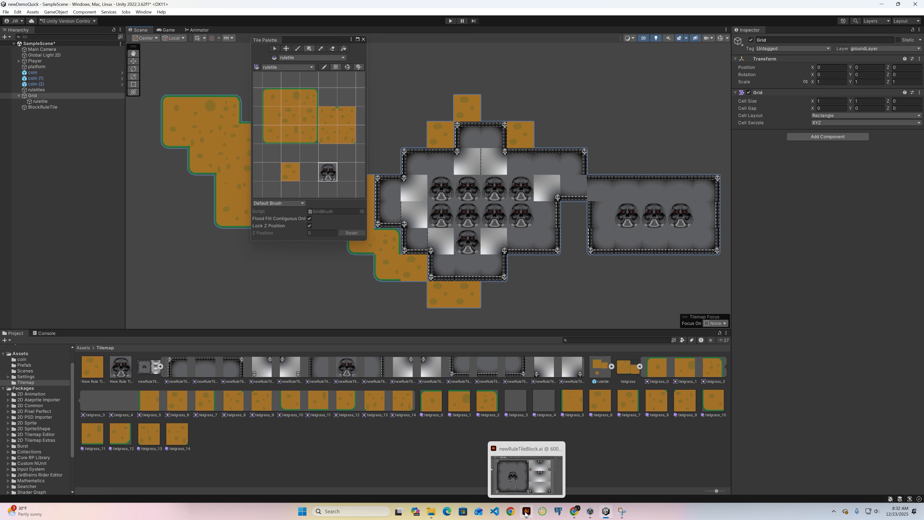
{"action": "left_click", "coordinate": [526, 511]}
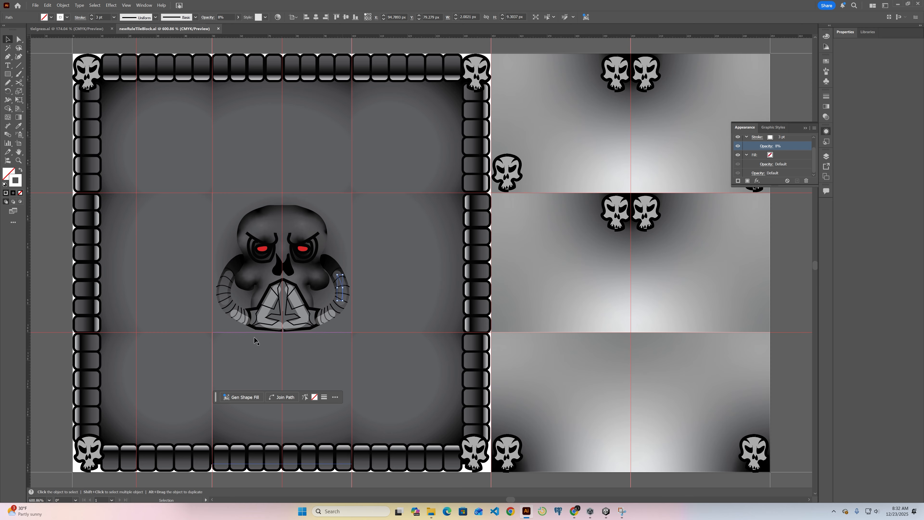
{"action": "left_click", "coordinate": [606, 510]}
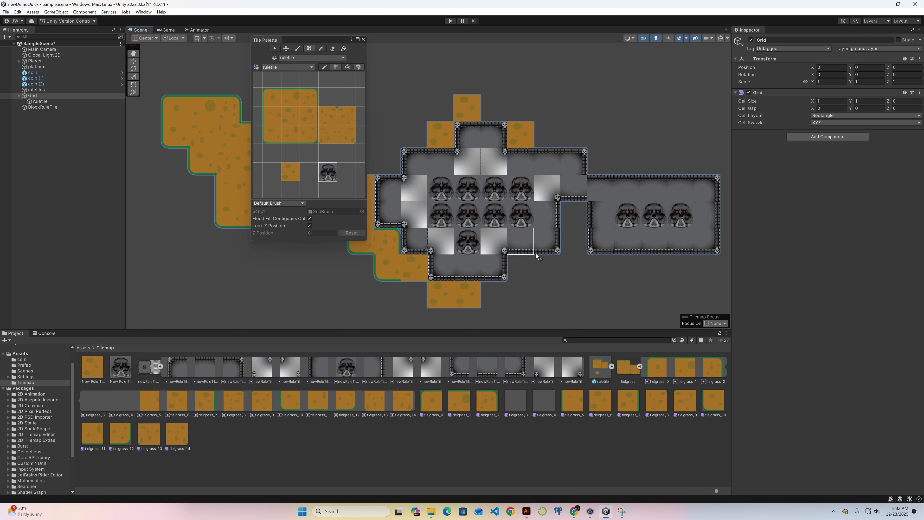
{"action": "left_click", "coordinate": [118, 372]}
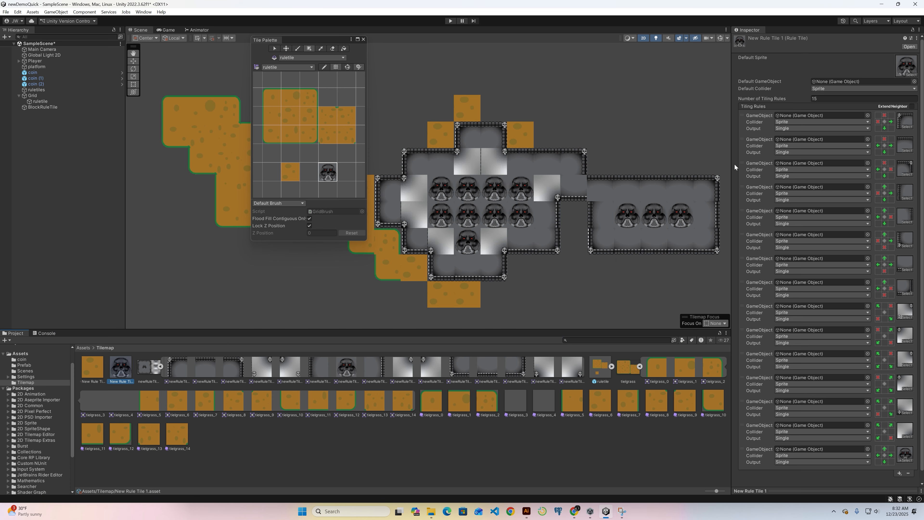
Add a 16th tiling rule to New Rule Tile 1 and switch to the newRuleTileBlock.ai artwork in Illustrator
{"action": "left_click", "coordinate": [900, 472]}
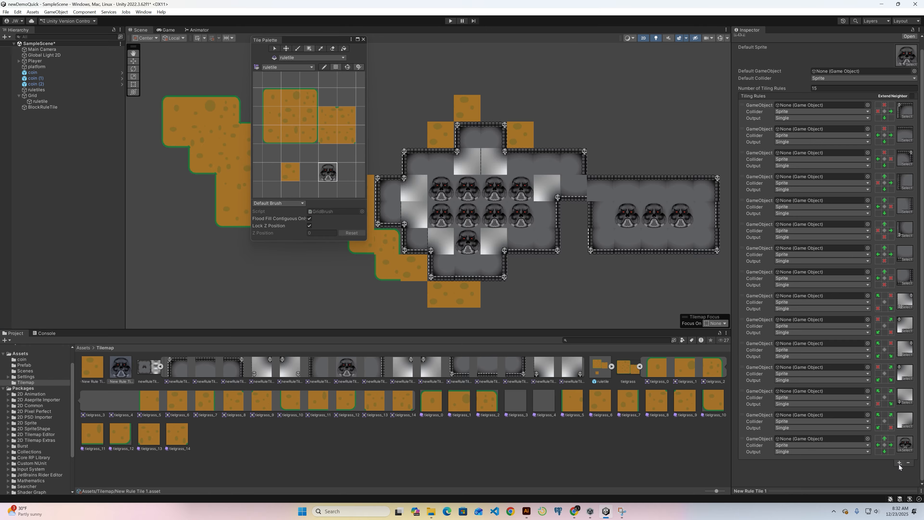
{"action": "scroll", "coordinate": [897, 476], "scroll_direction": "down", "scroll_amount": 2}
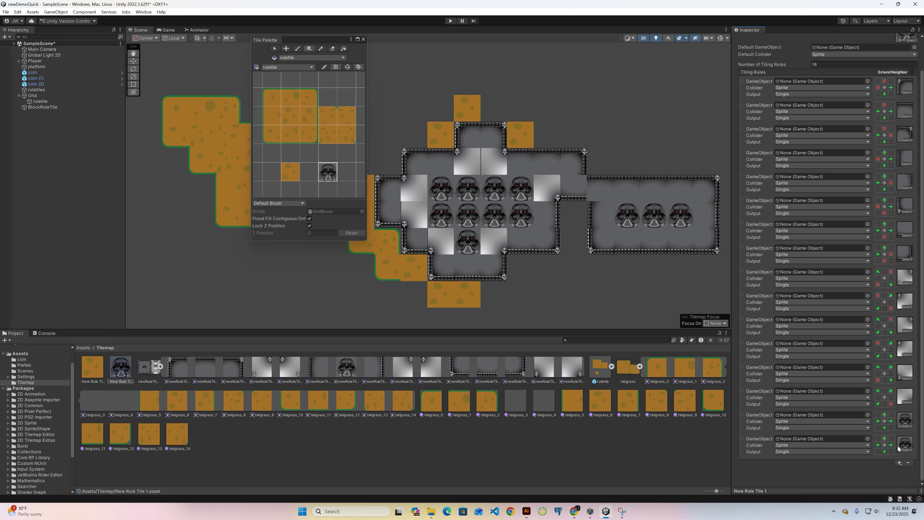
{"action": "mouse_move", "coordinate": [541, 515]}
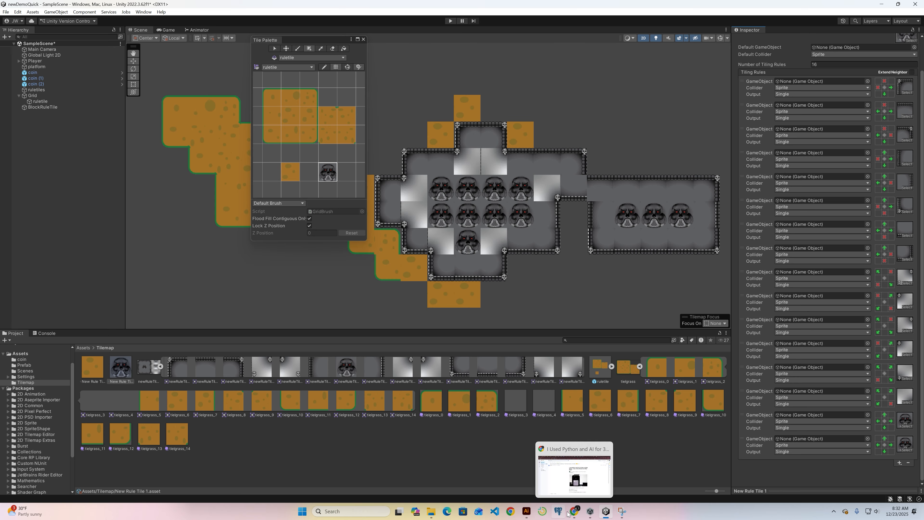
{"action": "left_click", "coordinate": [526, 511]}
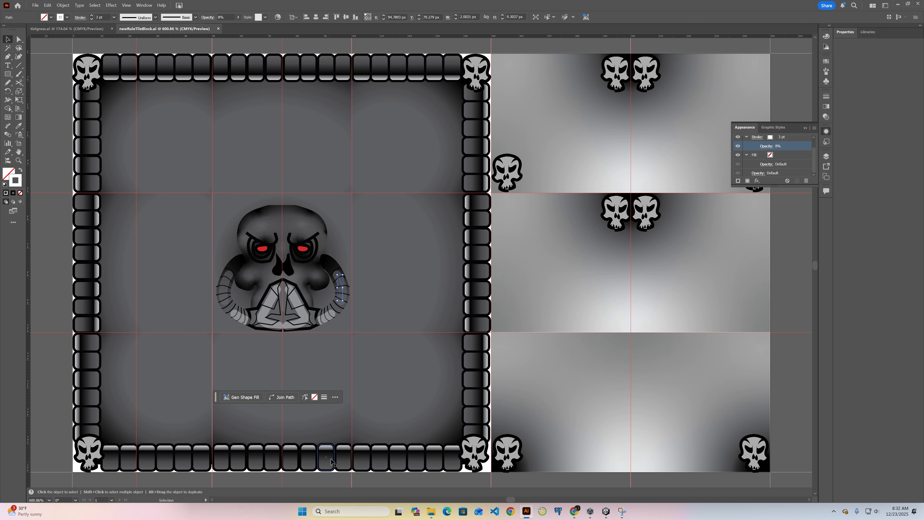
{"action": "double_click", "coordinate": [511, 454]}
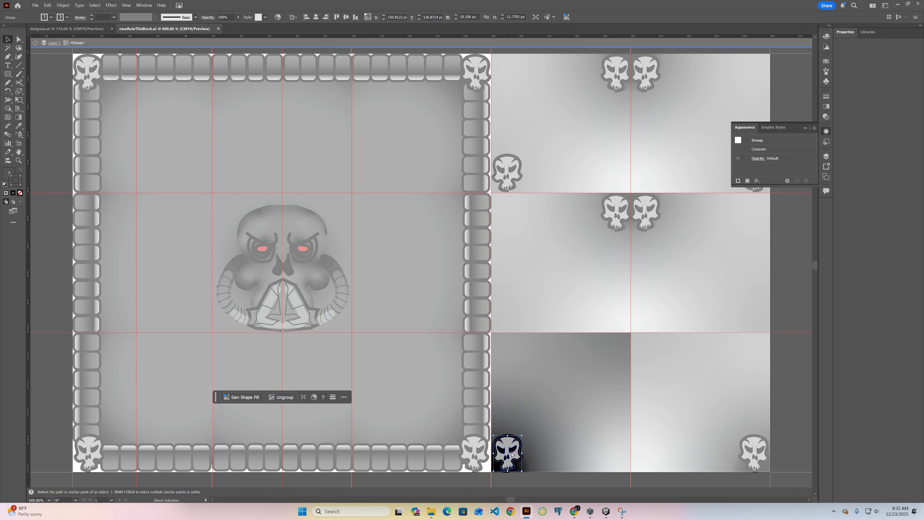
{"action": "left_click", "coordinate": [35, 43]}
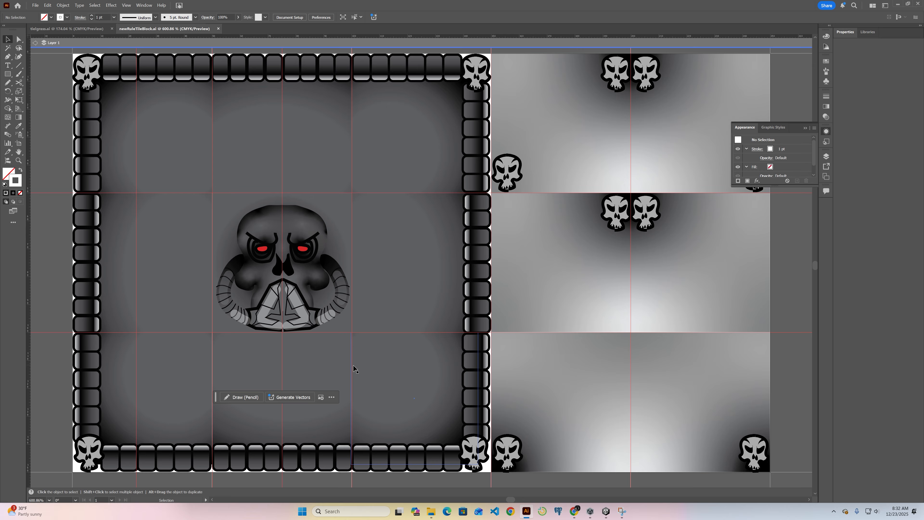
{"action": "left_click", "coordinate": [318, 366]}
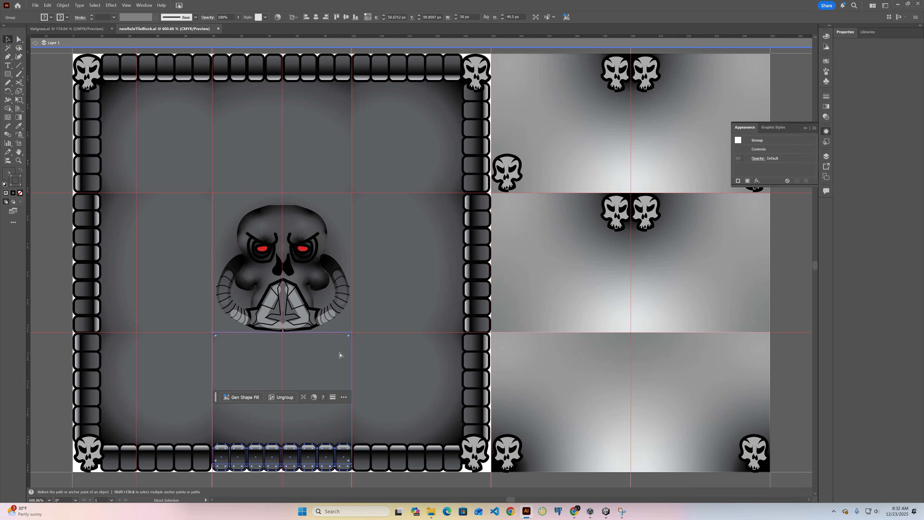
{"action": "key", "text": "v"}
{"action": "left_click", "coordinate": [500, 468]}
{"action": "mouse_move", "coordinate": [505, 468]}
{"action": "left_mouse_down"}
{"action": "mouse_move", "coordinate": [379, 399]}
{"action": "mouse_move", "coordinate": [523, 464]}
{"action": "left_mouse_up"}
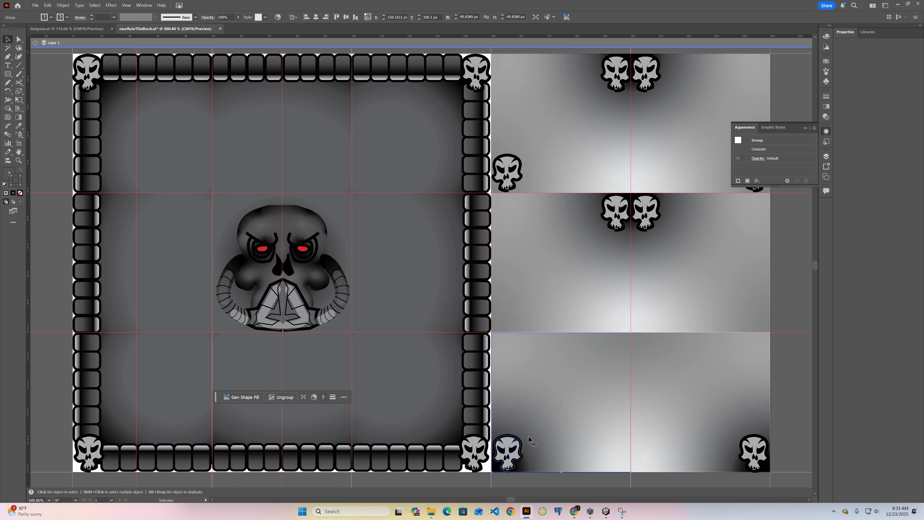
{"action": "key", "text": "ctrl+z"}
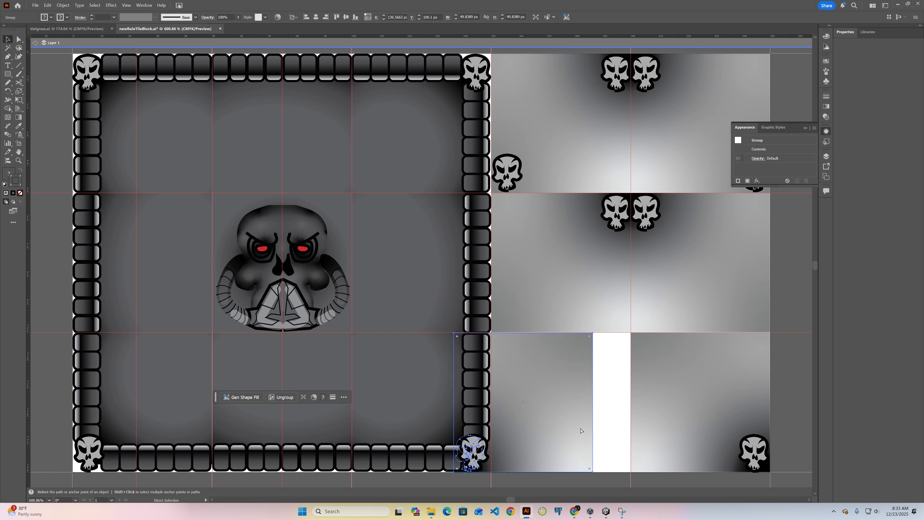
{"action": "key", "text": "ctrl+shift+z"}
Duplicate the small corner skull into the upper-right corner of the bottom-middle brick tile, and copy the tile together with the skull
{"action": "left_click", "coordinate": [516, 450]}
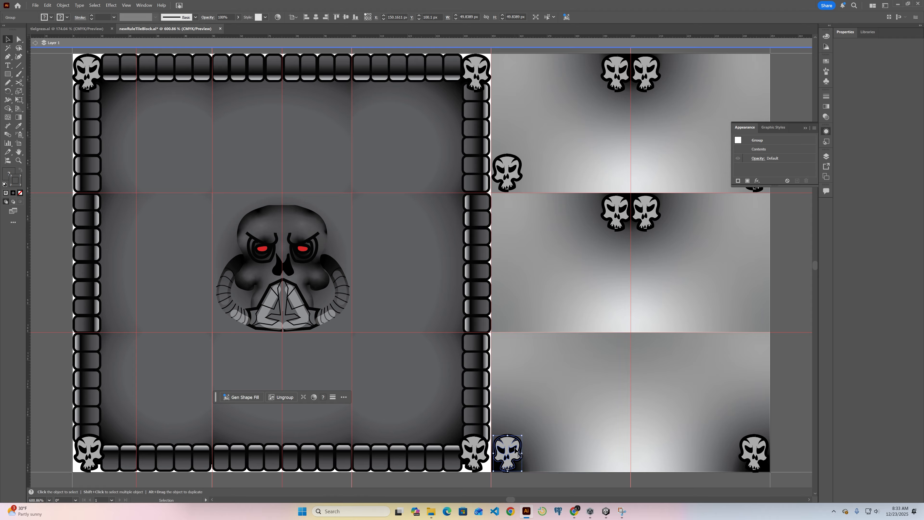
{"action": "left_click_drag", "start_coordinate": [516, 451], "coordinate": [337, 352]}
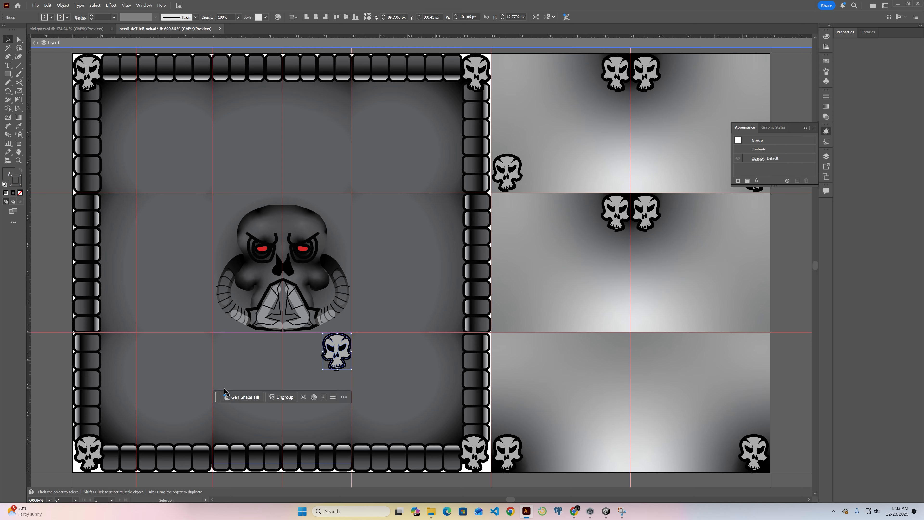
{"action": "left_click", "coordinate": [265, 451], "text": "shift"}
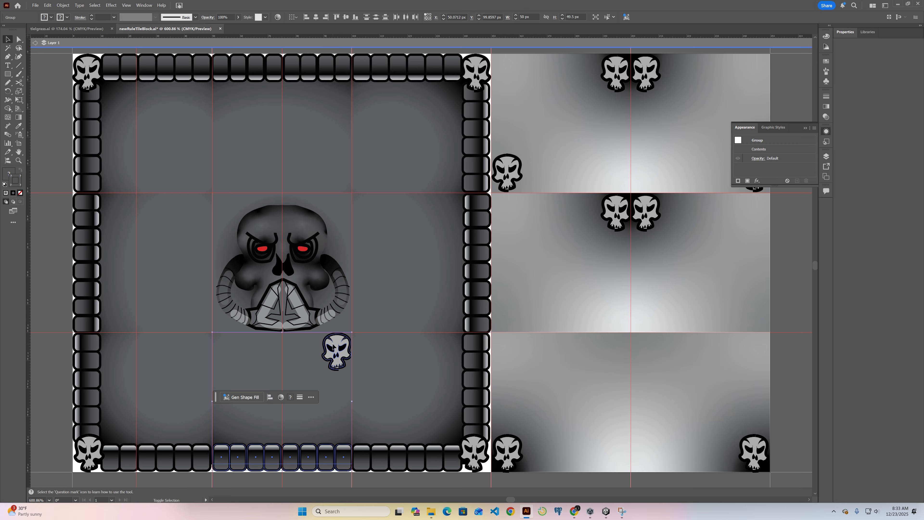
{"action": "key", "text": "ctrl"}
Create a new document 100 px wide and 100 px high
{"action": "left_click", "coordinate": [36, 6]}
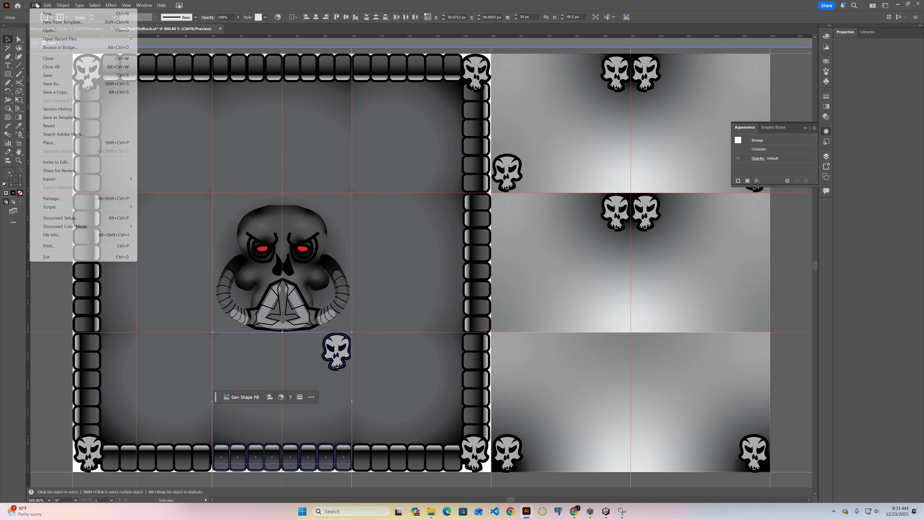
{"action": "left_click", "coordinate": [48, 14]}
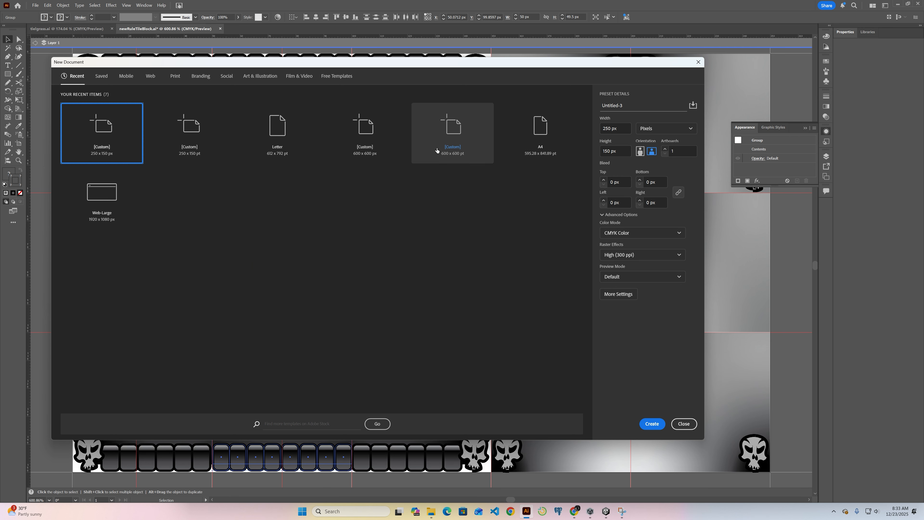
{"action": "double_click", "coordinate": [611, 129]}
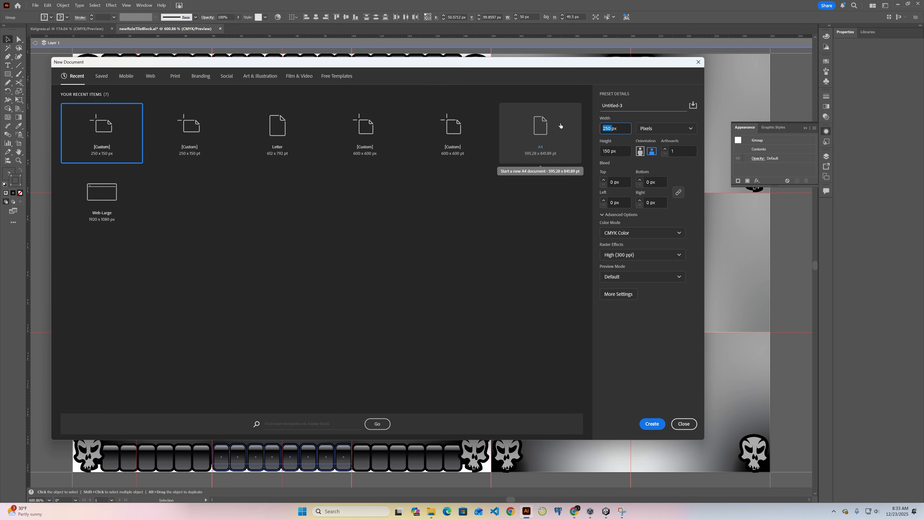
{"action": "type", "text": "100"}
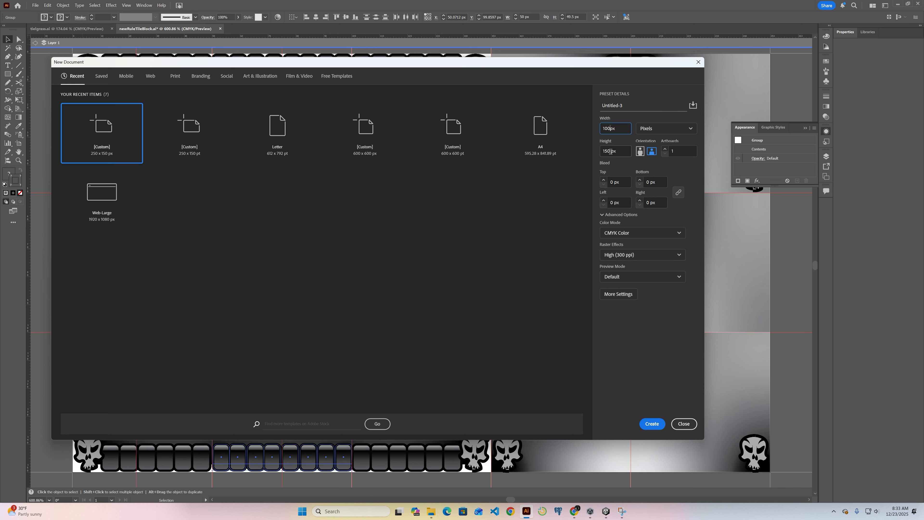
{"action": "key", "text": "Tab"}
{"action": "type", "text": "100"}
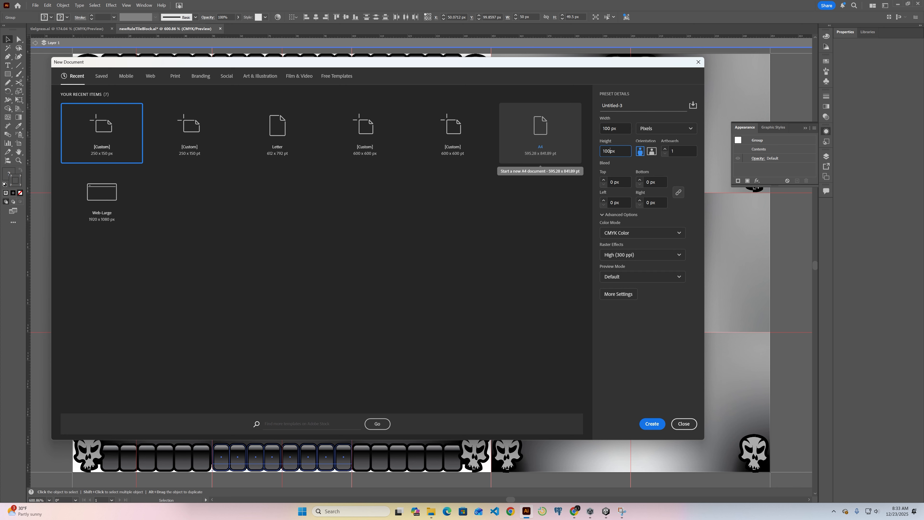
{"action": "left_click", "coordinate": [651, 423]}
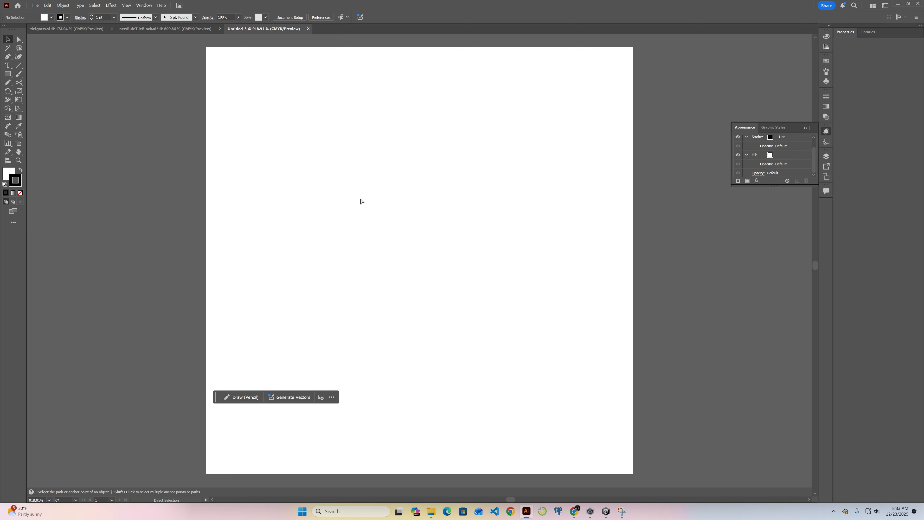
Paste the skull tile into the artboard's upper-left quarter and place a copy reflected across the vertical axis in the upper-right quarter
{"action": "key", "text": "ctrl+v"}
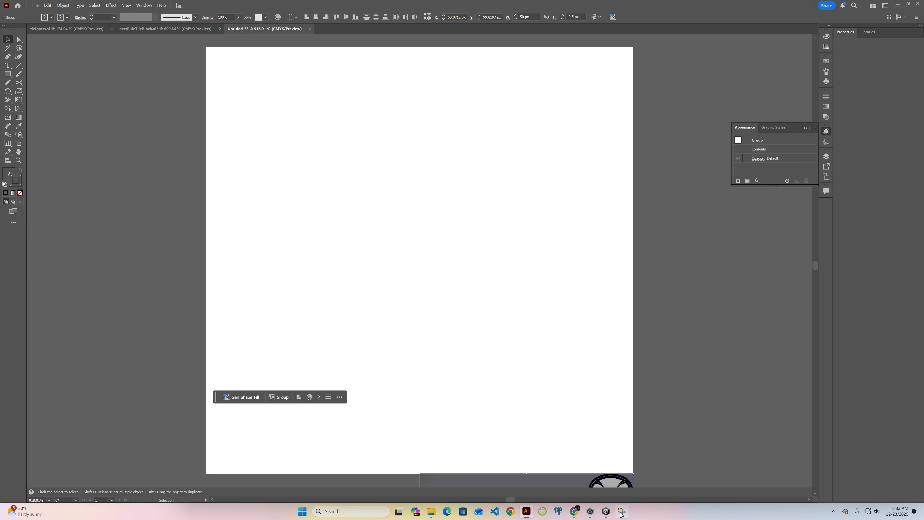
{"action": "left_click_drag", "start_coordinate": [608, 484], "coordinate": [394, 59]}
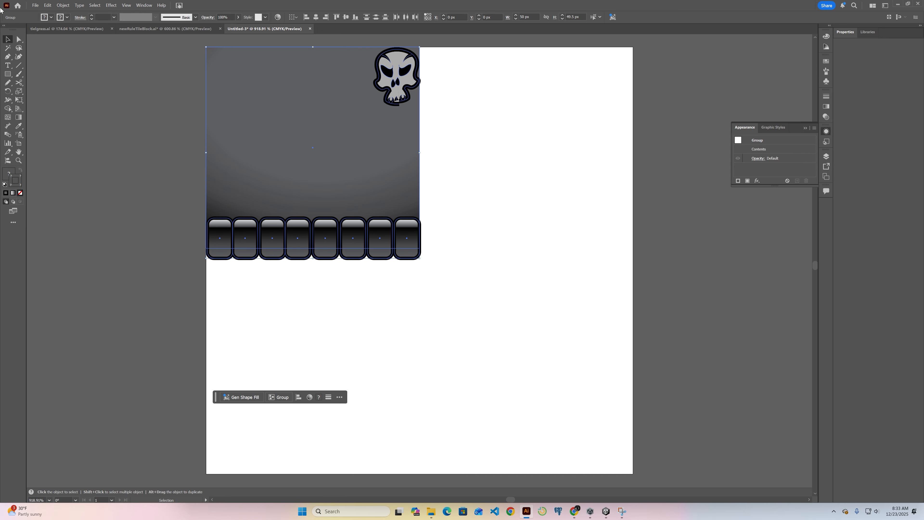
{"action": "left_click", "coordinate": [62, 6]}
{"action": "mouse_move", "coordinate": [109, 13]}
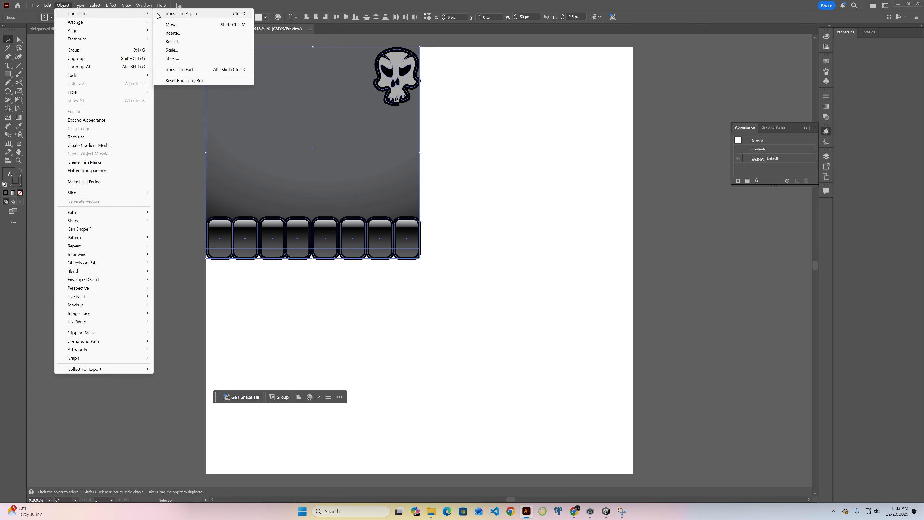
{"action": "left_click", "coordinate": [200, 43]}
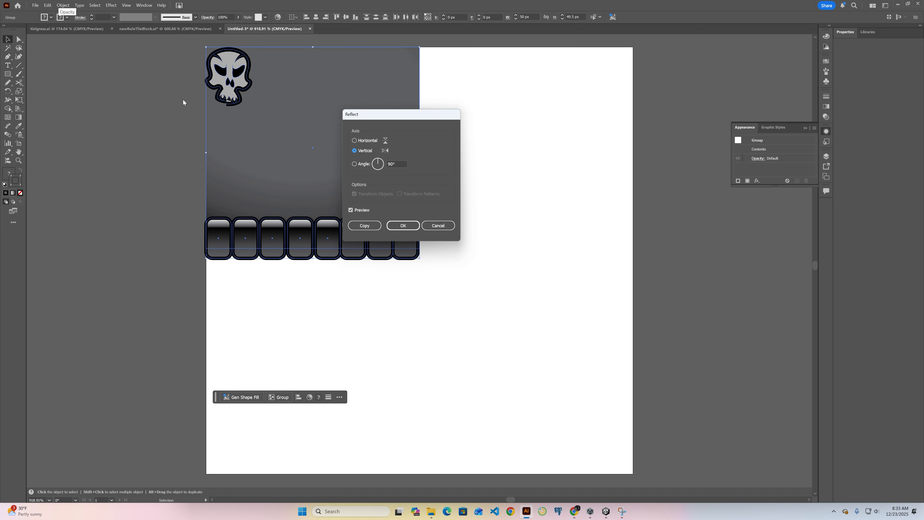
{"action": "left_click", "coordinate": [364, 225]}
{"action": "left_click_drag", "start_coordinate": [254, 166], "coordinate": [467, 165]}
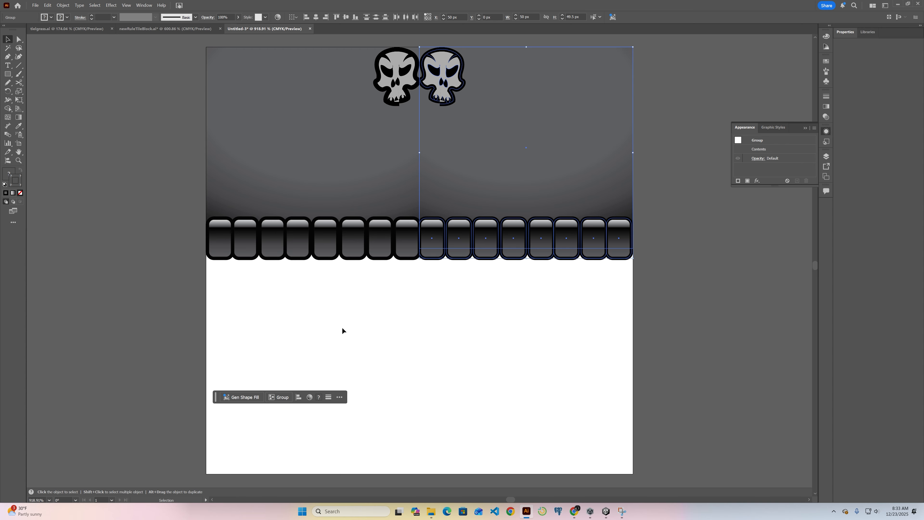
Duplicate the brick tile without its skull into the artboard's lower-left quarter, and place a copy of the skull outside the artboard
{"action": "left_click", "coordinate": [312, 225]}
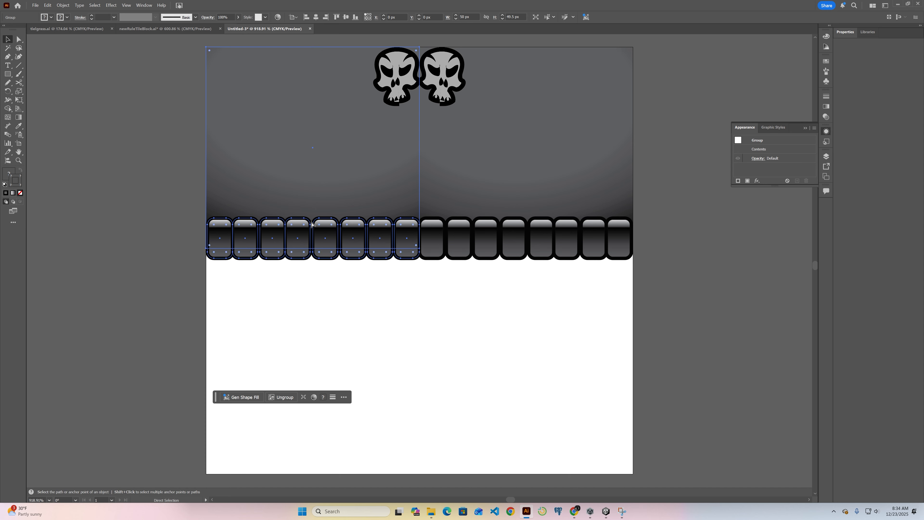
{"action": "left_click_drag", "start_coordinate": [311, 225], "coordinate": [300, 437]}
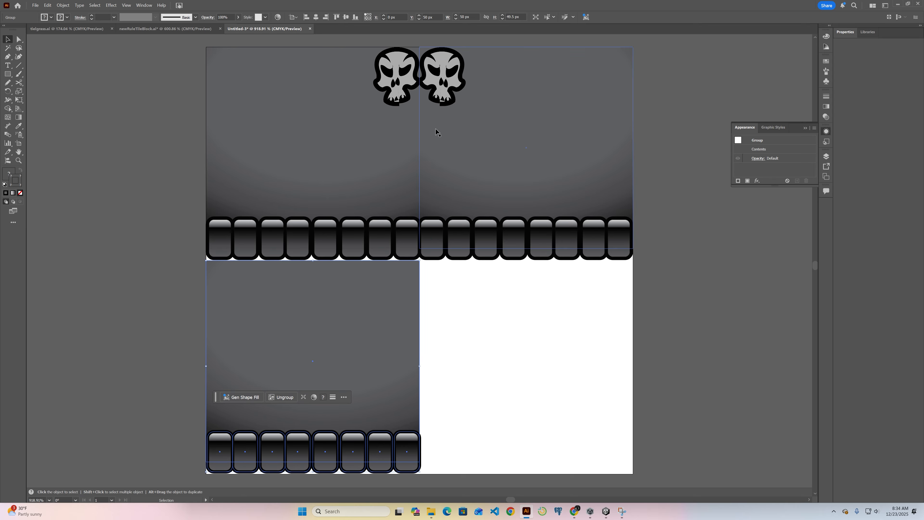
{"action": "left_click", "coordinate": [393, 91]}
{"action": "key", "text": "a"}
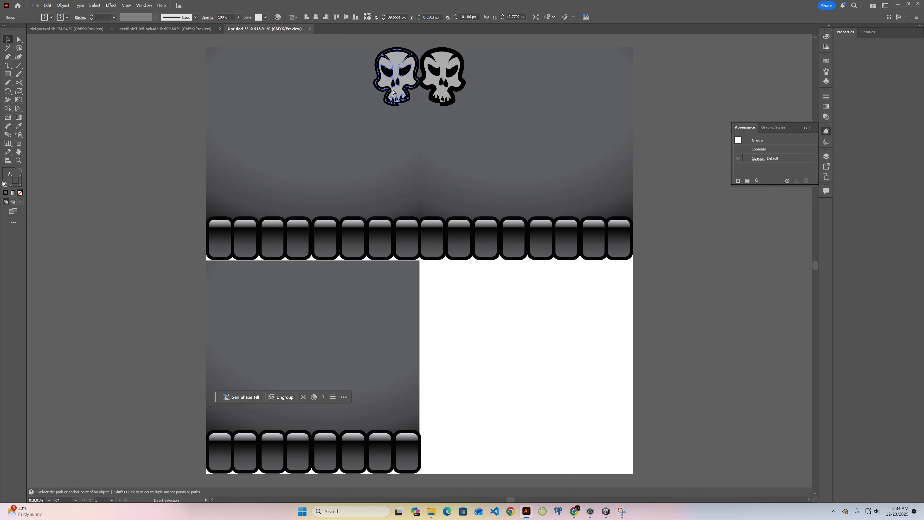
{"action": "key", "text": "v"}
{"action": "left_click_drag", "start_coordinate": [393, 89], "coordinate": [101, 394]}
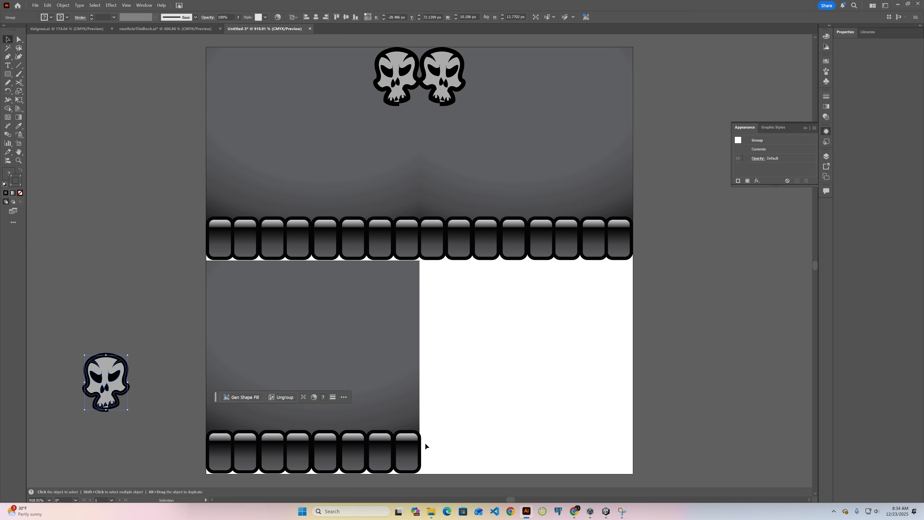
Flip the lower-left tile so its bricks run along the top, align it to the artboard's bottom edge, and move the spare skull into its lower-left corner
{"action": "left_click", "coordinate": [378, 384]}
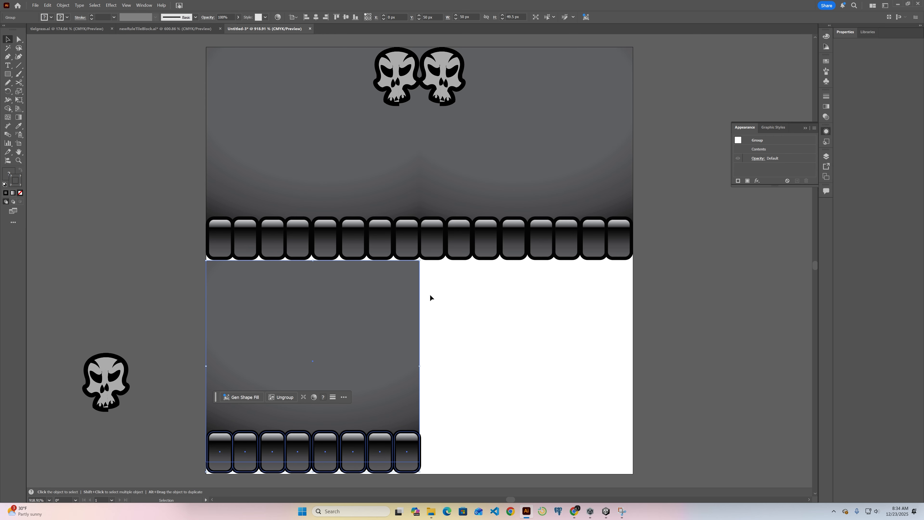
{"action": "left_click_drag", "start_coordinate": [421, 261], "coordinate": [186, 404]}
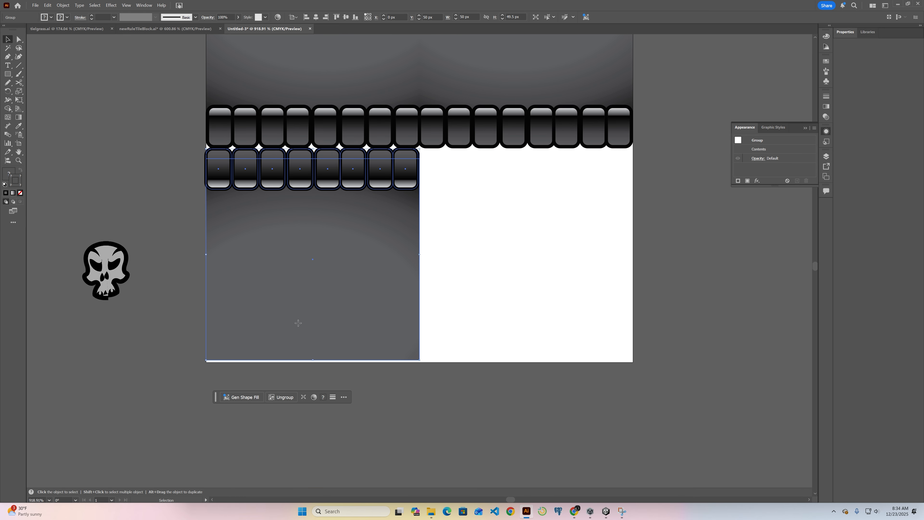
{"action": "left_click_drag", "start_coordinate": [298, 323], "coordinate": [298, 325]}
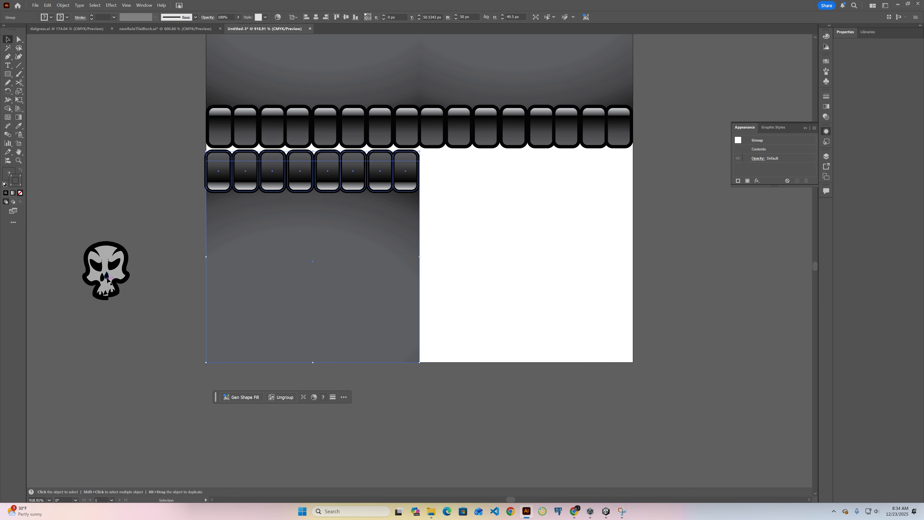
{"action": "left_click_drag", "start_coordinate": [106, 278], "coordinate": [231, 339]}
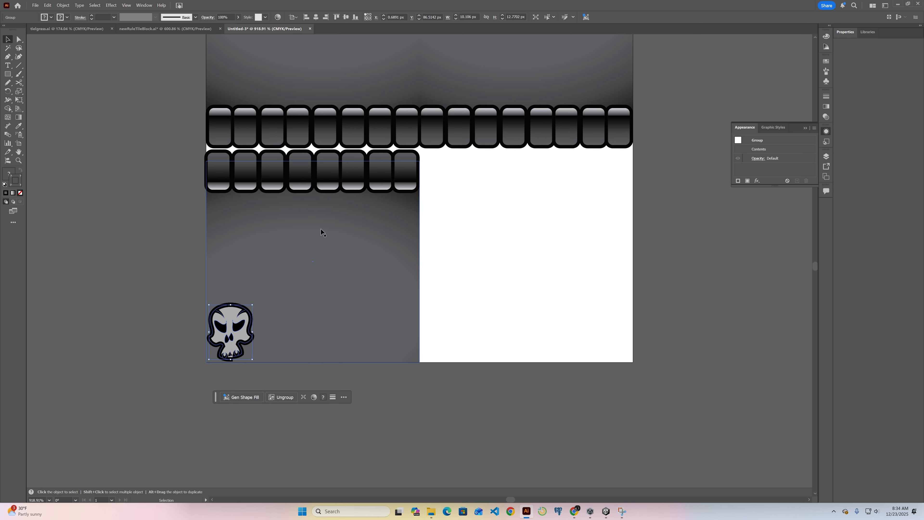
Copy the lower-left skull tile reflected across the vertical axis and place the copy in the artboard's lower-right quarter
{"action": "left_click", "coordinate": [296, 239]}
{"action": "key", "text": "v"}
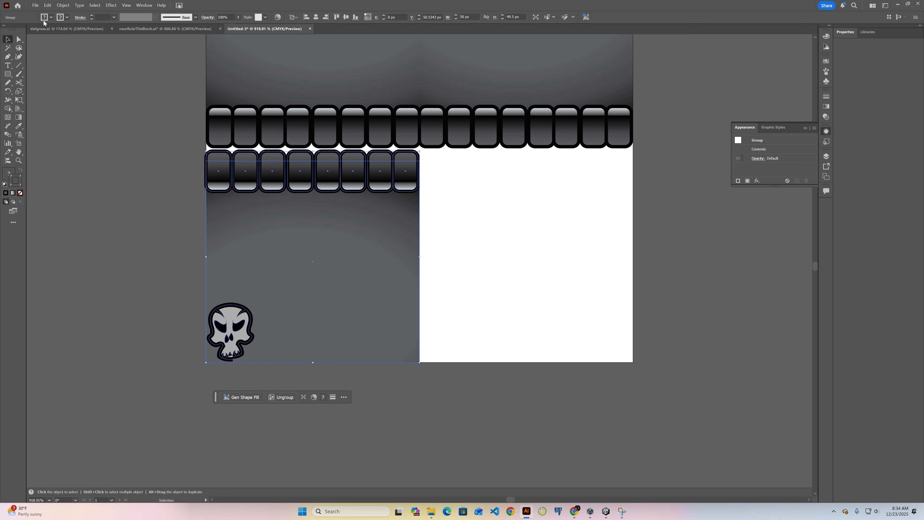
{"action": "left_click", "coordinate": [63, 5]}
{"action": "mouse_move", "coordinate": [118, 15]}
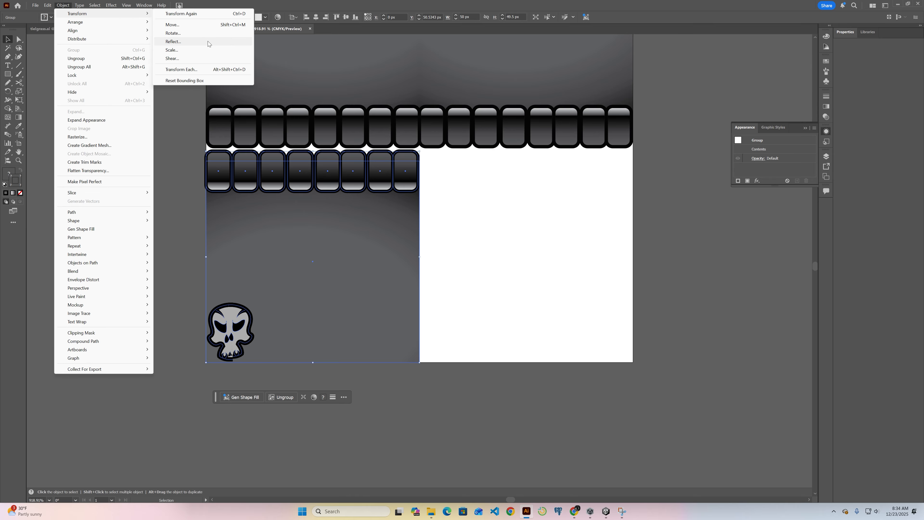
{"action": "left_click", "coordinate": [173, 41]}
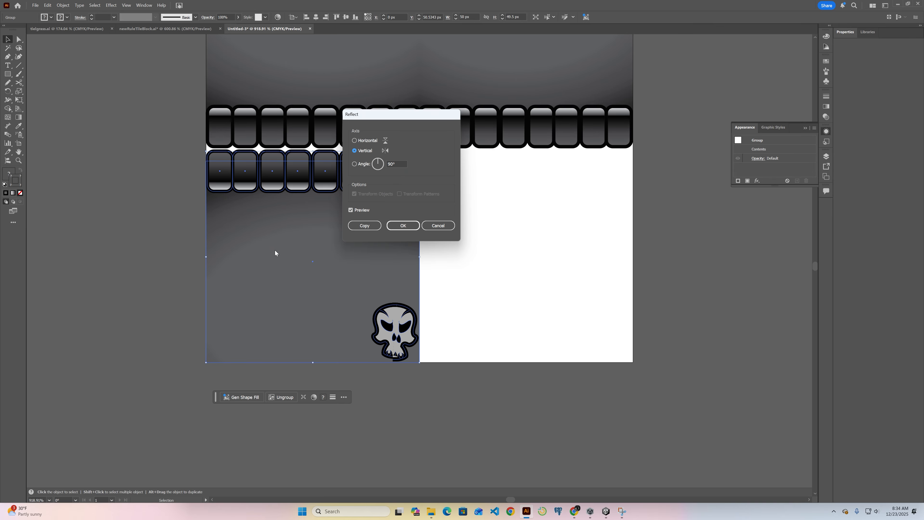
{"action": "left_click", "coordinate": [369, 229]}
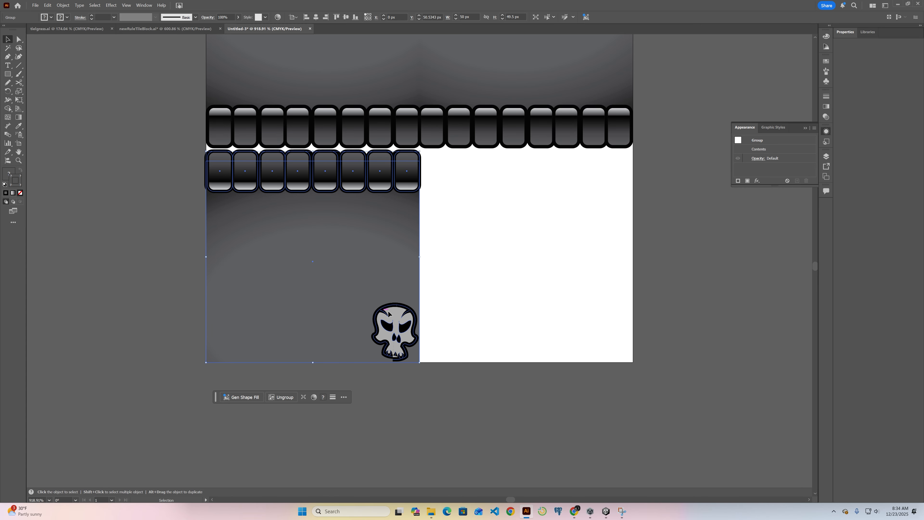
{"action": "left_click_drag", "start_coordinate": [388, 313], "coordinate": [596, 329]}
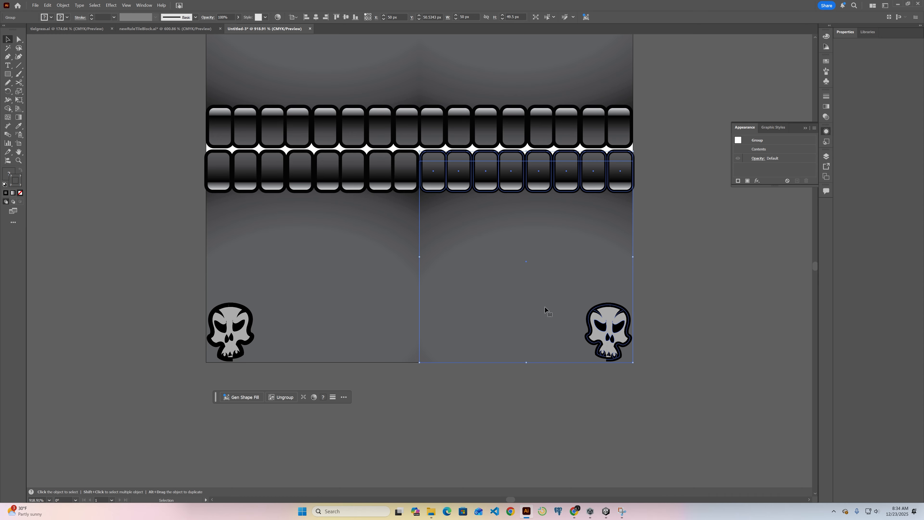
Save the document on the computer as an Adobe Illustrator file named cornerblocks, accepting the default Illustrator options
{"action": "scroll", "coordinate": [533, 314], "scroll_direction": "up", "scroll_amount": 2}
{"action": "scroll", "coordinate": [533, 313], "scroll_direction": "up", "scroll_amount": 5}
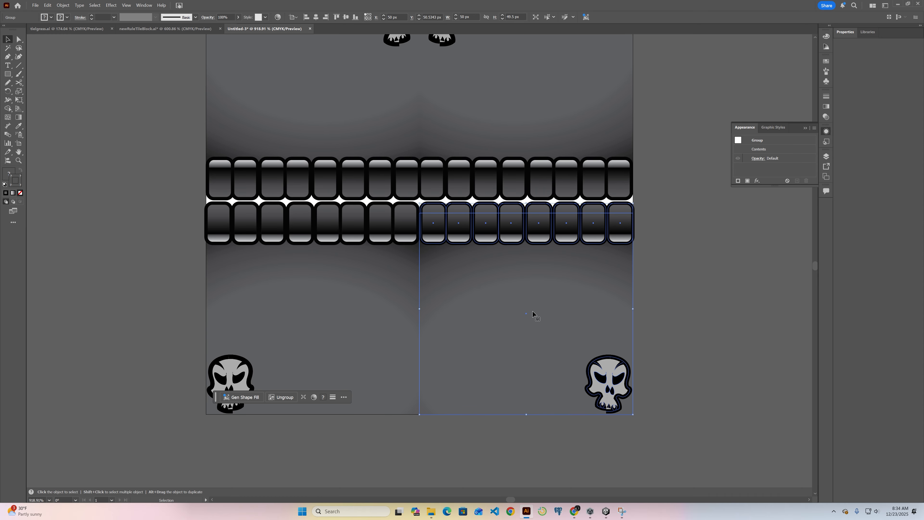
{"action": "left_click", "coordinate": [36, 5]}
{"action": "left_click", "coordinate": [55, 83]}
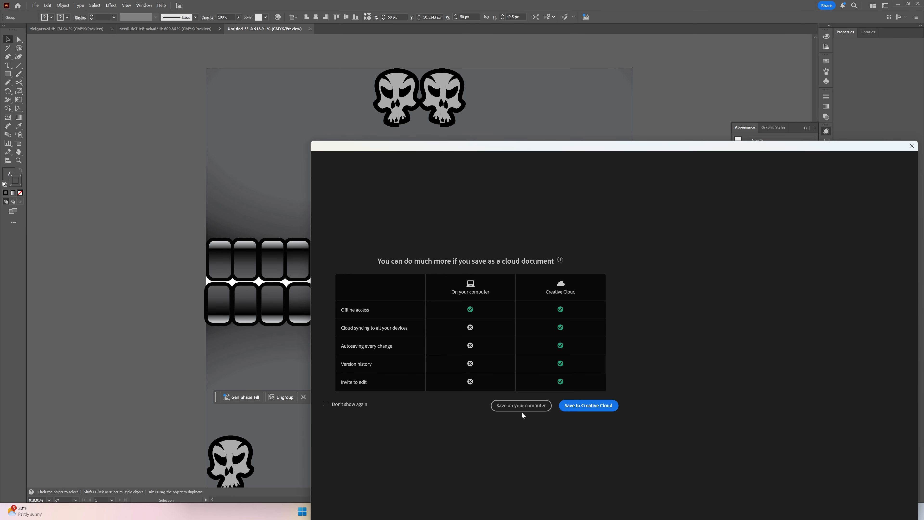
{"action": "left_click", "coordinate": [527, 404]}
{"action": "type", "text": "cornerblocks"}
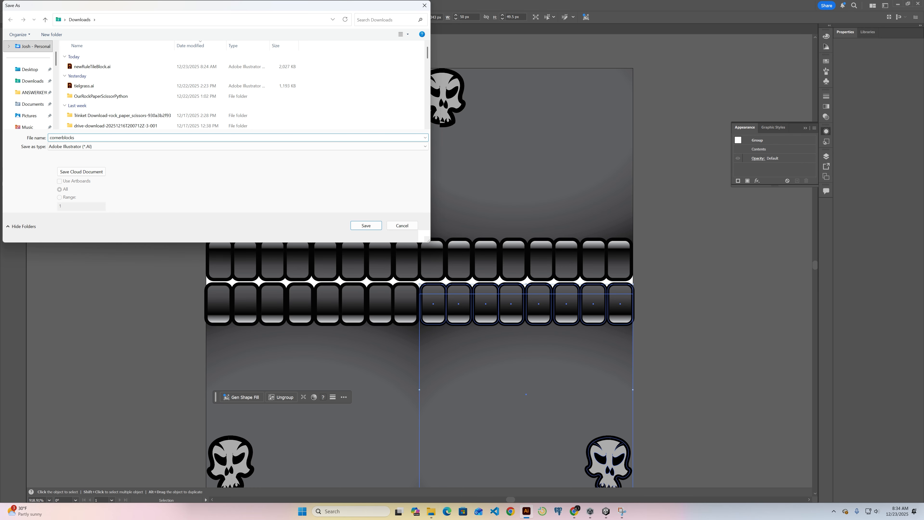
{"action": "key", "text": "Return"}
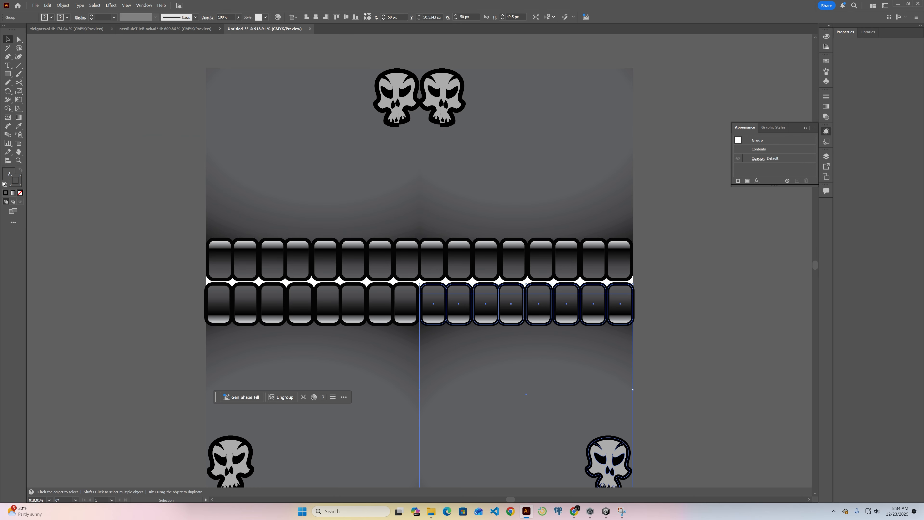
{"action": "left_click", "coordinate": [494, 365]}
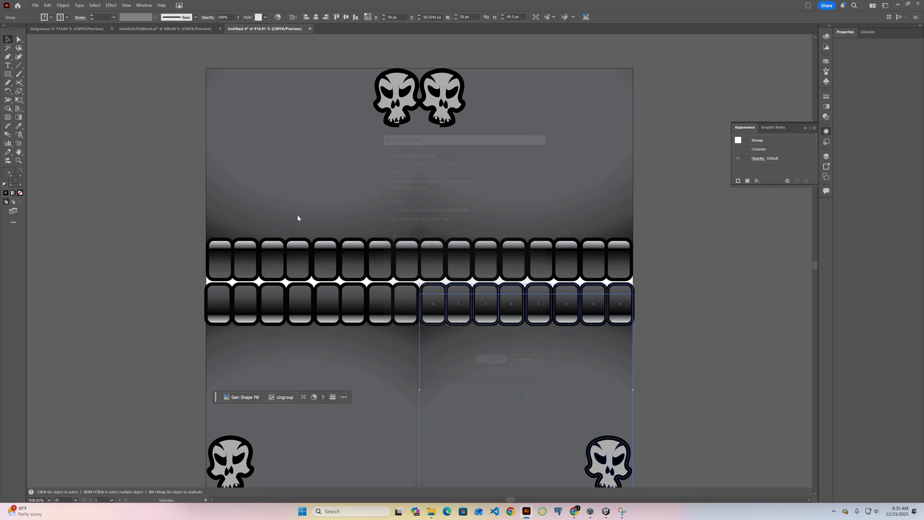
Export the artwork as cornerblocks.png at Screen (72 ppi) resolution with a transparent background
{"action": "left_click", "coordinate": [35, 5]}
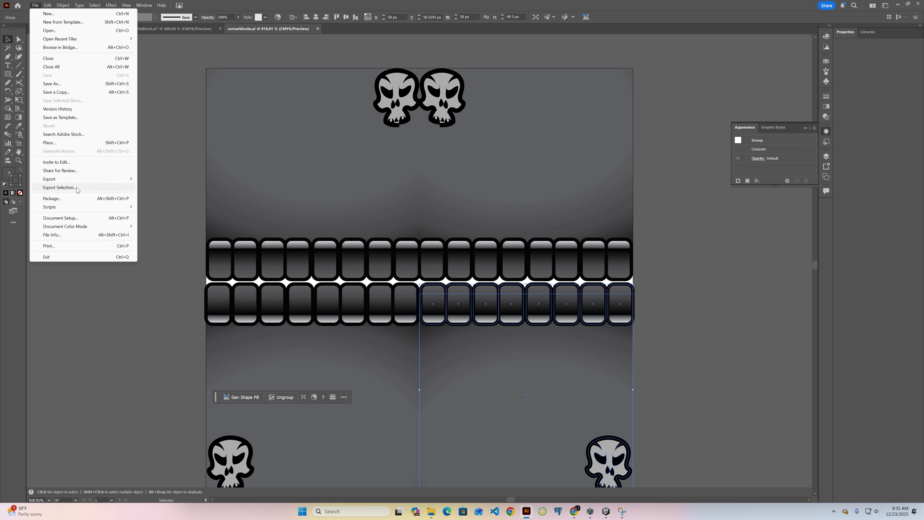
{"action": "mouse_move", "coordinate": [78, 179]}
{"action": "left_click", "coordinate": [170, 190]}
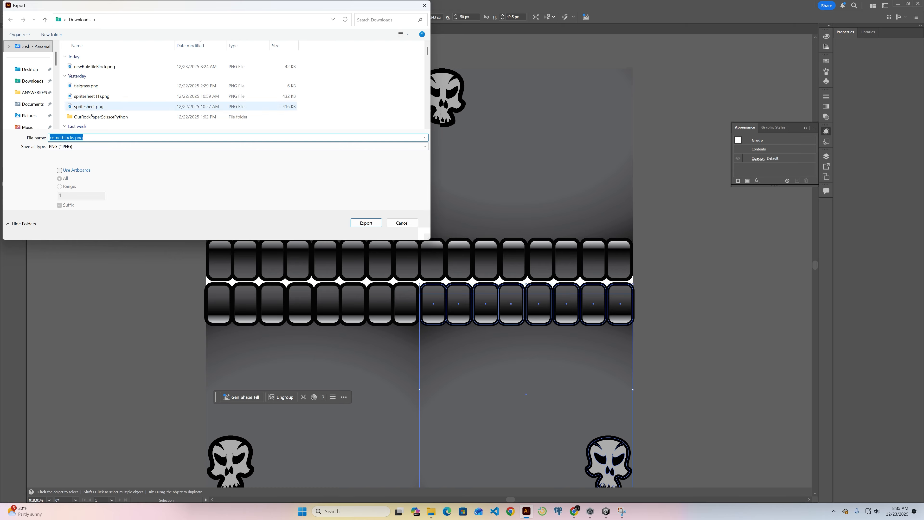
{"action": "left_click", "coordinate": [374, 224]}
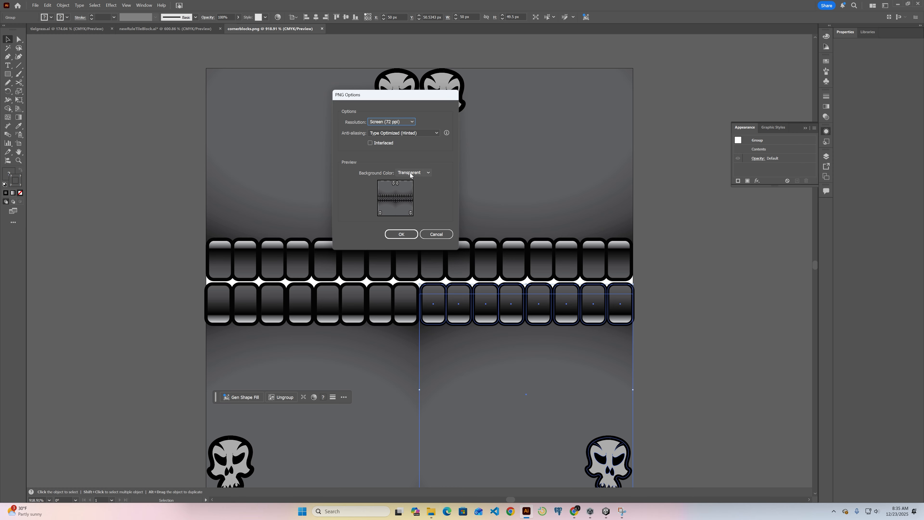
{"action": "left_click", "coordinate": [401, 235]}
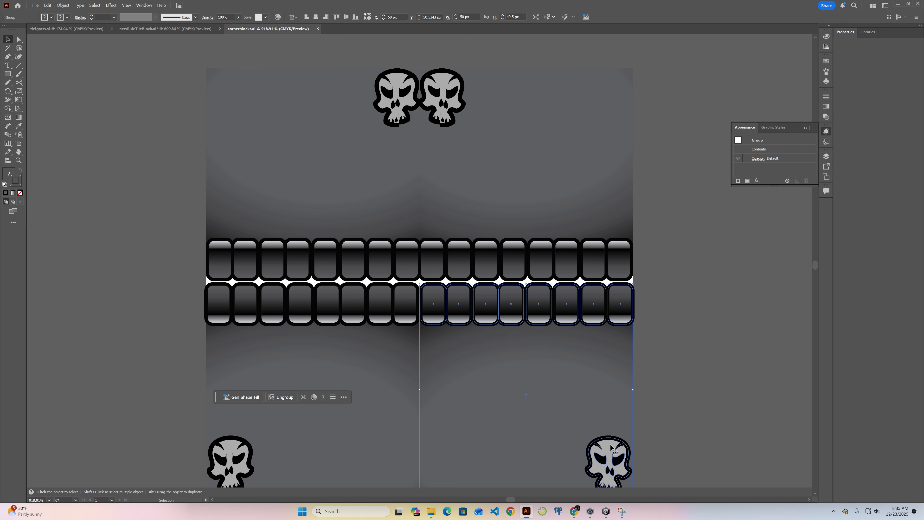
Switch to Unity and import cornerblocks.png from the recent files into the project's Tilemap folder
{"action": "left_click", "coordinate": [606, 511]}
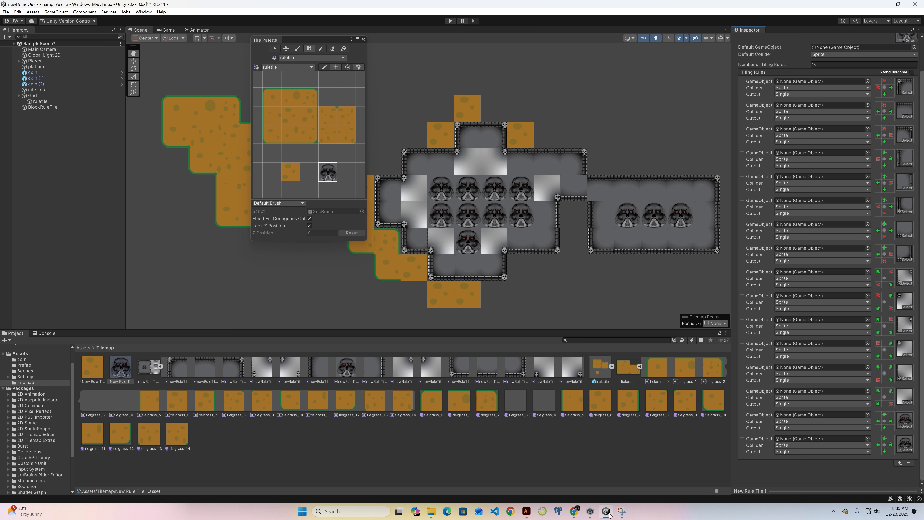
{"action": "left_click", "coordinate": [431, 512]}
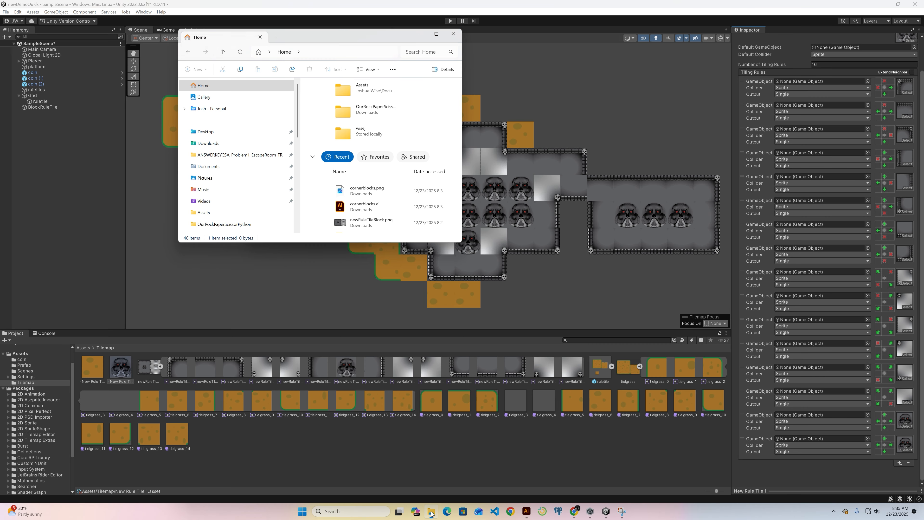
{"action": "left_click", "coordinate": [342, 190]}
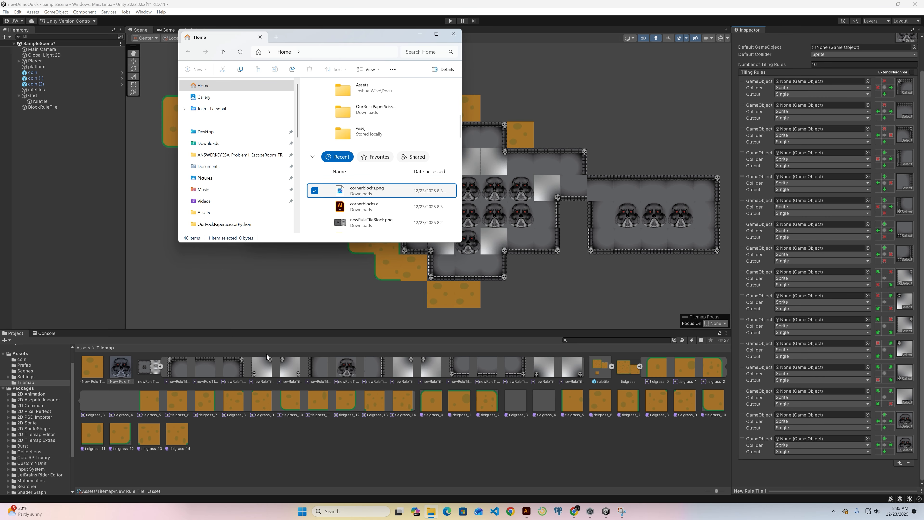
{"action": "left_click_drag", "start_coordinate": [246, 455], "coordinate": [246, 453]}
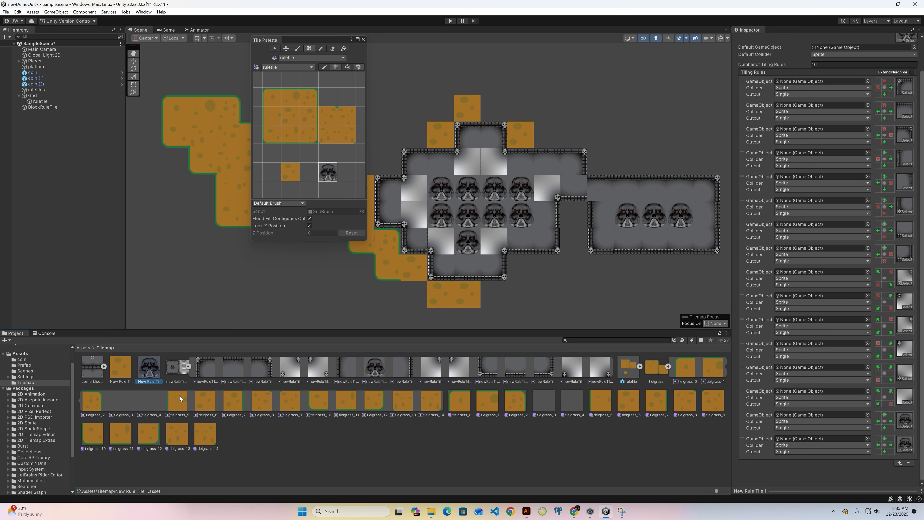
Set the cornerblocks texture to Multiple sprite mode, 50 pixels per unit and Point (no filter), applying the settings while opening the Sprite Editor
{"action": "left_click", "coordinate": [87, 373]}
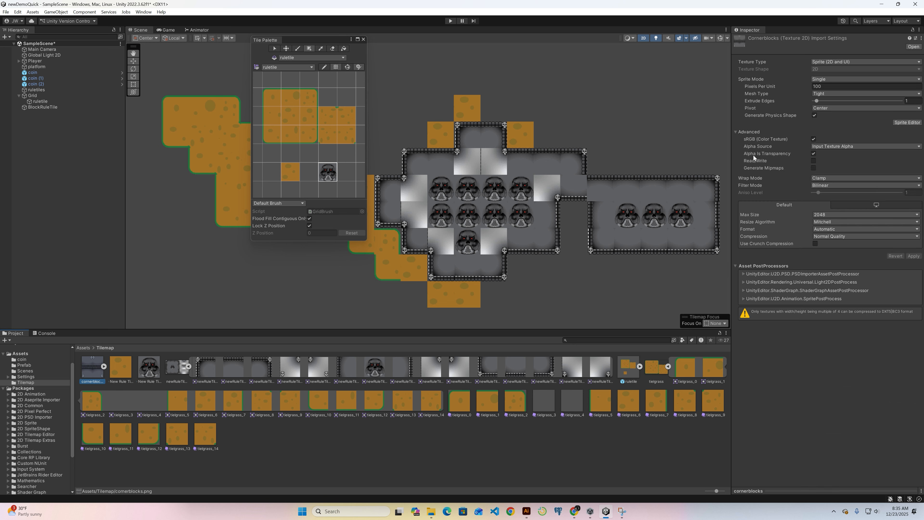
{"action": "left_click", "coordinate": [833, 79]}
{"action": "left_click", "coordinate": [834, 94]}
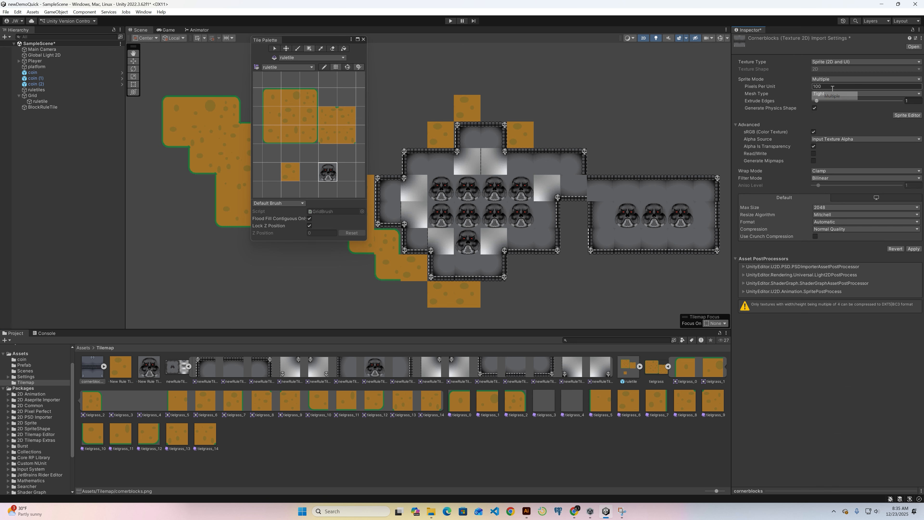
{"action": "left_click", "coordinate": [777, 88]}
{"action": "type", "text": "50"}
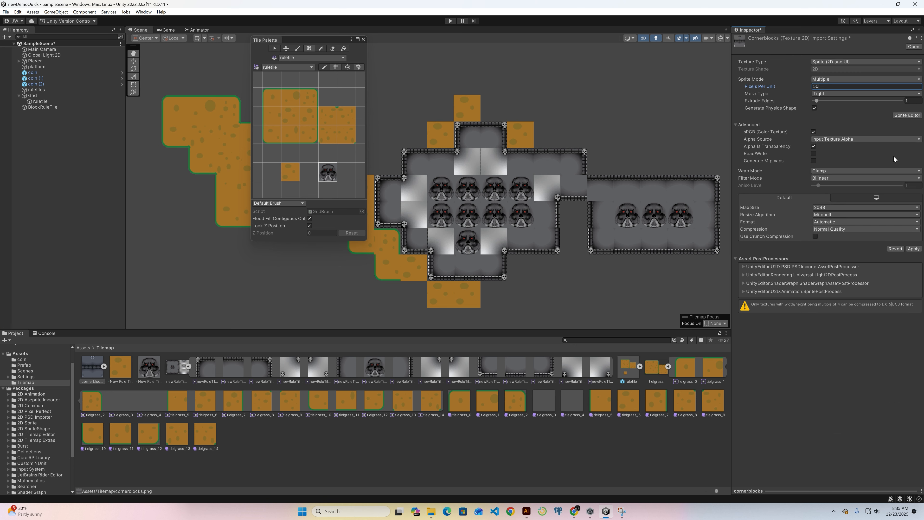
{"action": "left_click", "coordinate": [824, 179]}
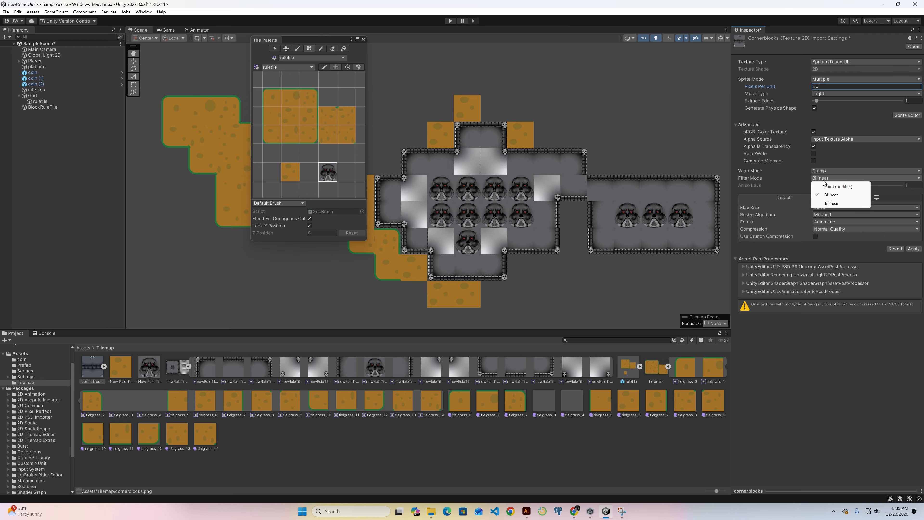
{"action": "left_click", "coordinate": [825, 186]}
{"action": "left_click", "coordinate": [908, 115]}
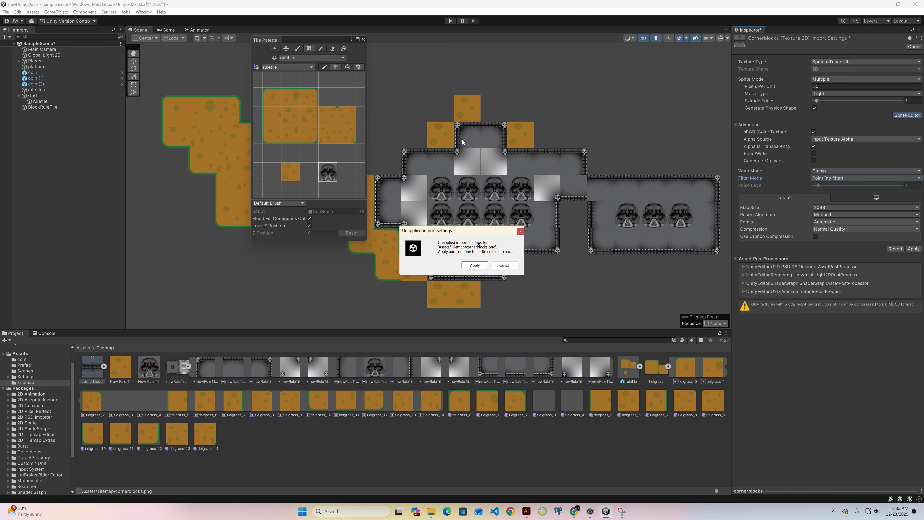
{"action": "left_click", "coordinate": [473, 268]}
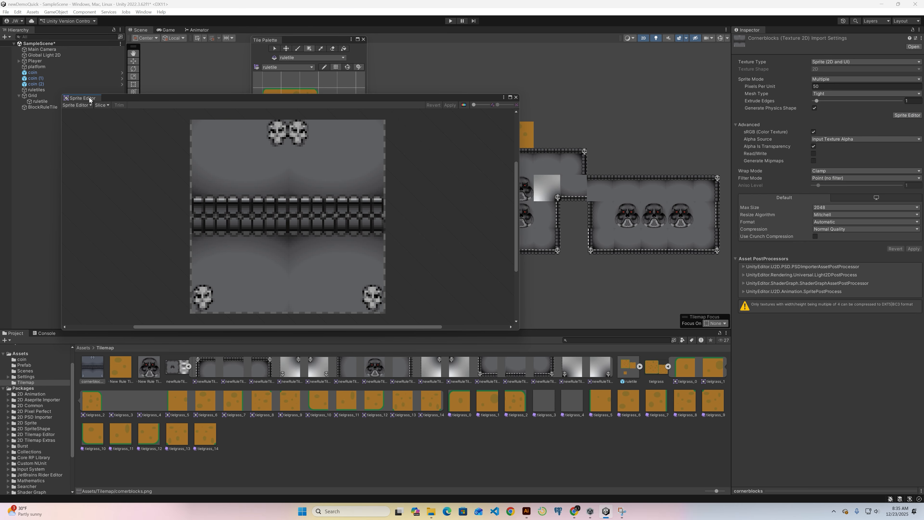
Slice the cornerblocks texture by a 50 × 50 pixel cell grid, apply the slices and close the Sprite Editor
{"action": "left_click", "coordinate": [102, 106]}
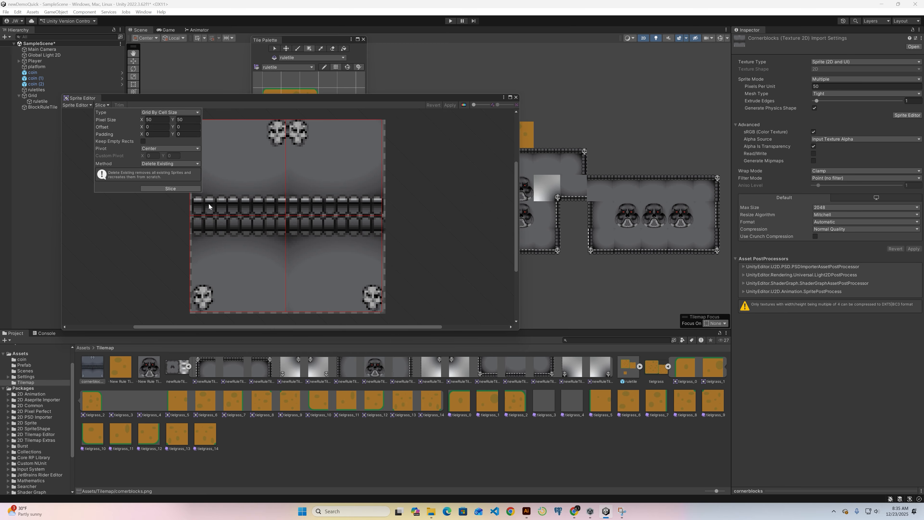
{"action": "left_click", "coordinate": [169, 188]}
{"action": "left_click", "coordinate": [450, 105]}
{"action": "left_click", "coordinate": [515, 98]}
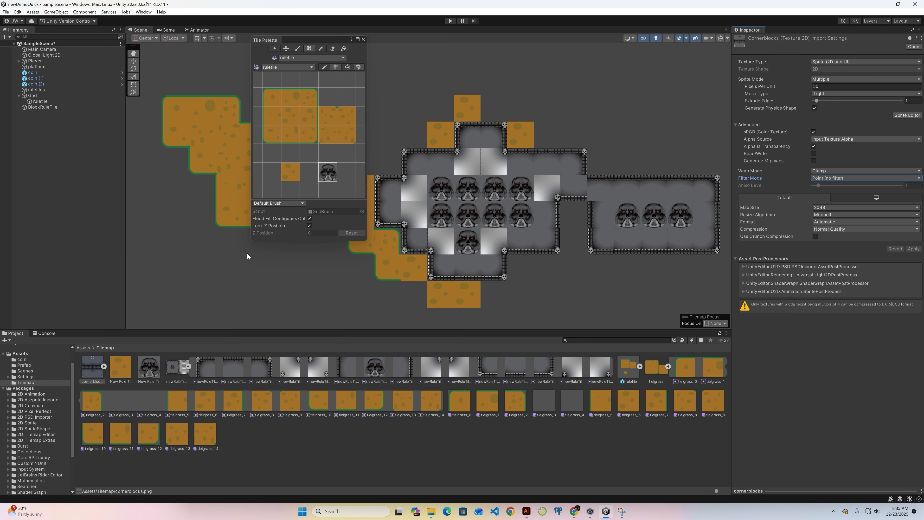
Lock the Inspector on New Rule Tile 1 and assign the first cornerblocks sprite to its last tiling rule
{"action": "left_click", "coordinate": [152, 372]}
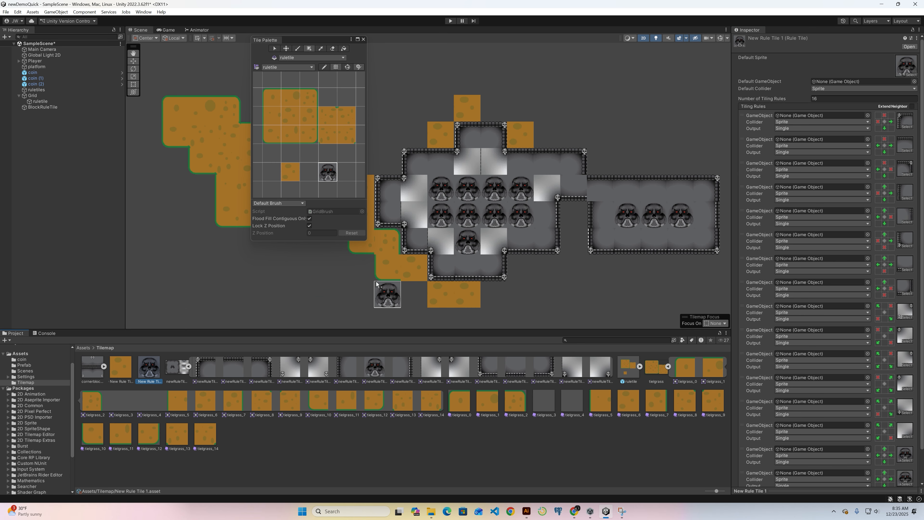
{"action": "left_click", "coordinate": [912, 31]}
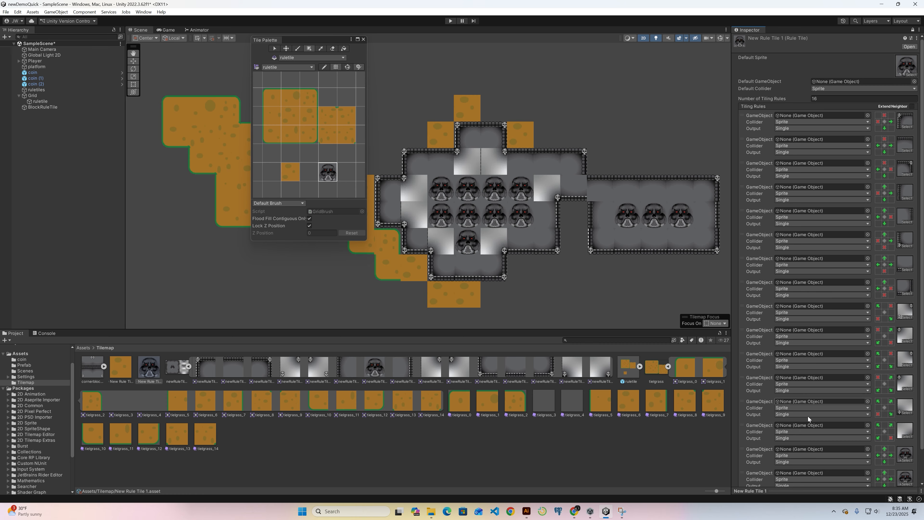
{"action": "scroll", "coordinate": [804, 437], "scroll_direction": "down", "scroll_amount": 2}
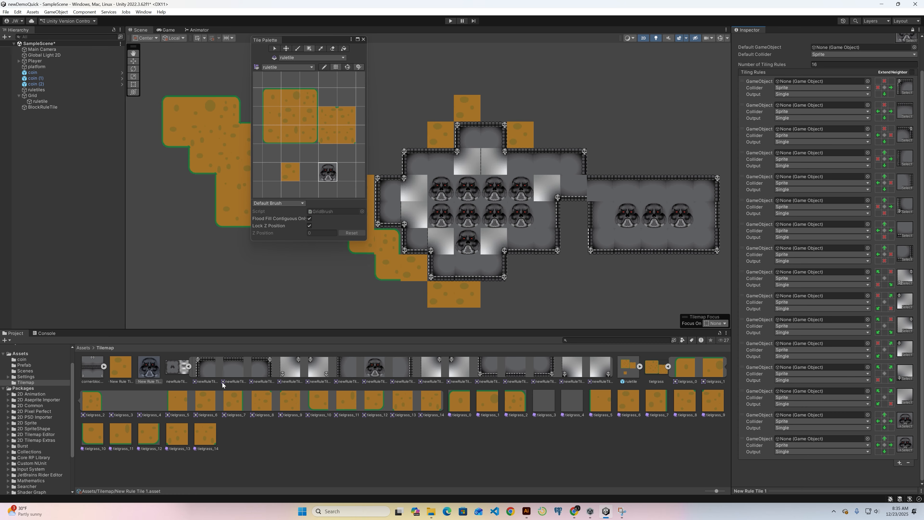
{"action": "left_click", "coordinate": [103, 366]}
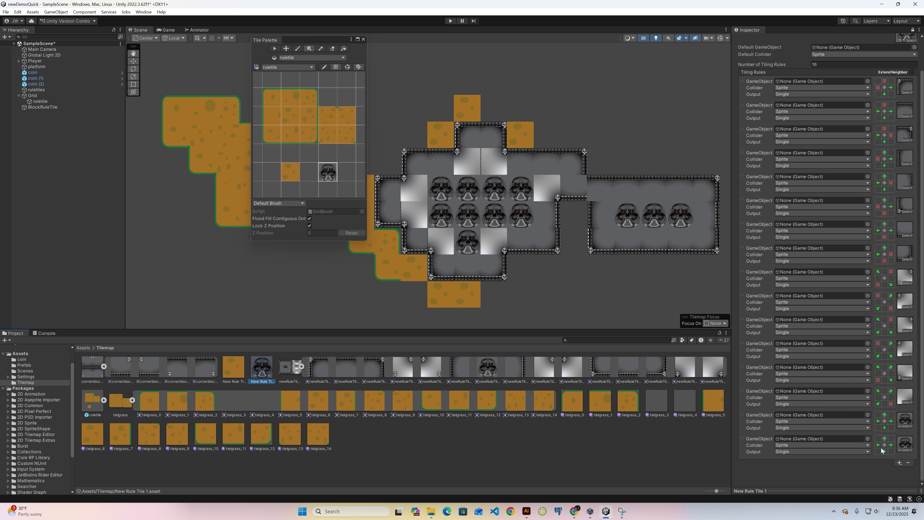
{"action": "left_click_drag", "start_coordinate": [122, 371], "coordinate": [908, 445]}
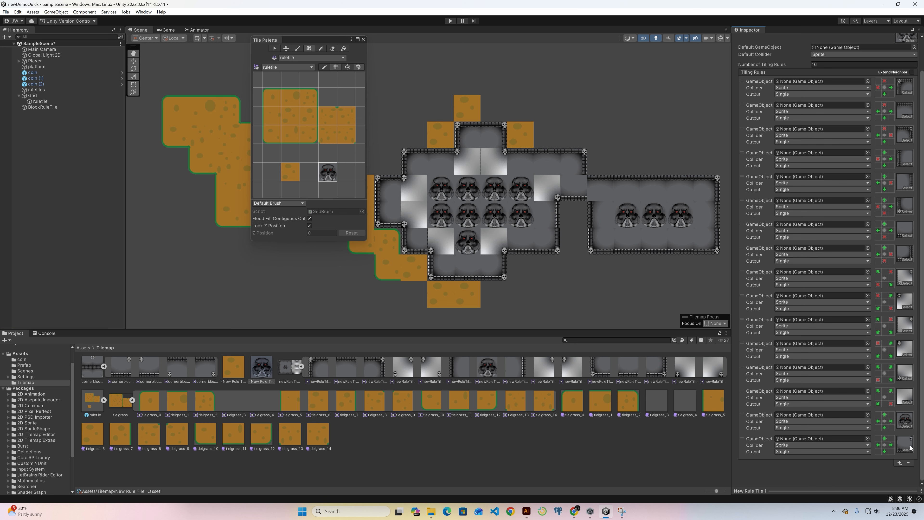
Add three more tiling rules at the end of New Rule Tile 1's rule list
{"action": "left_click", "coordinate": [899, 463]}
{"action": "scroll", "coordinate": [901, 463], "scroll_direction": "down", "scroll_amount": 2}
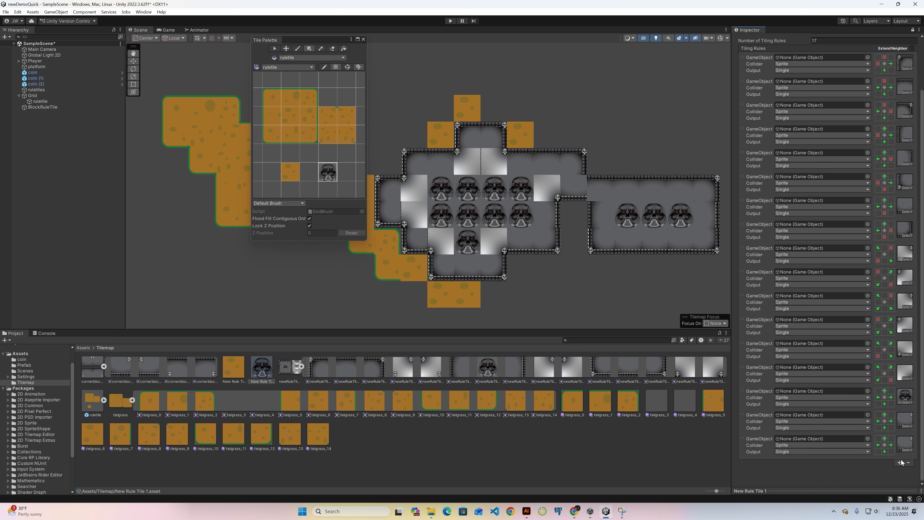
{"action": "left_click", "coordinate": [900, 462]}
{"action": "scroll", "coordinate": [901, 465], "scroll_direction": "down", "scroll_amount": 2}
{"action": "left_click", "coordinate": [899, 464]}
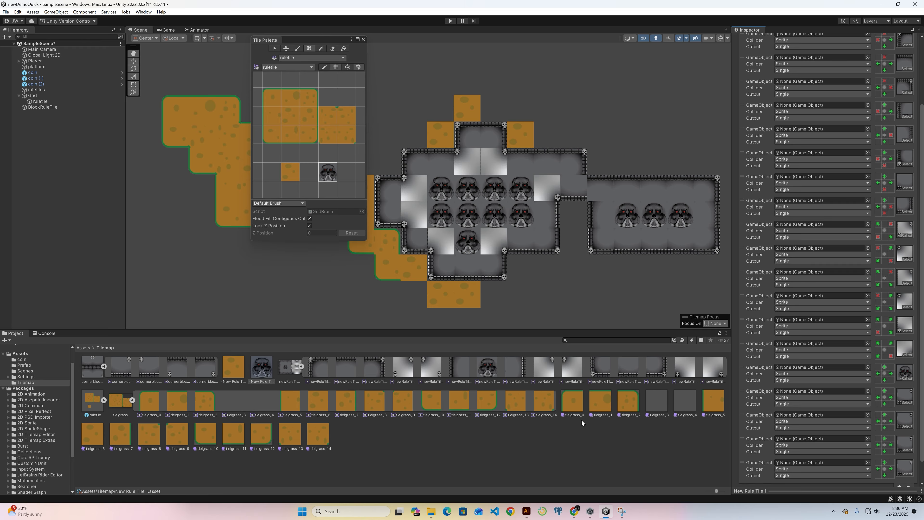
Assign the remaining cornerblocks sprites to the newly added tiling rules
{"action": "left_click_drag", "start_coordinate": [152, 368], "coordinate": [905, 445]}
{"action": "left_click_drag", "start_coordinate": [203, 369], "coordinate": [910, 469]}
{"action": "left_click_drag", "start_coordinate": [909, 468], "coordinate": [910, 467]}
{"action": "left_click", "coordinate": [905, 442]}
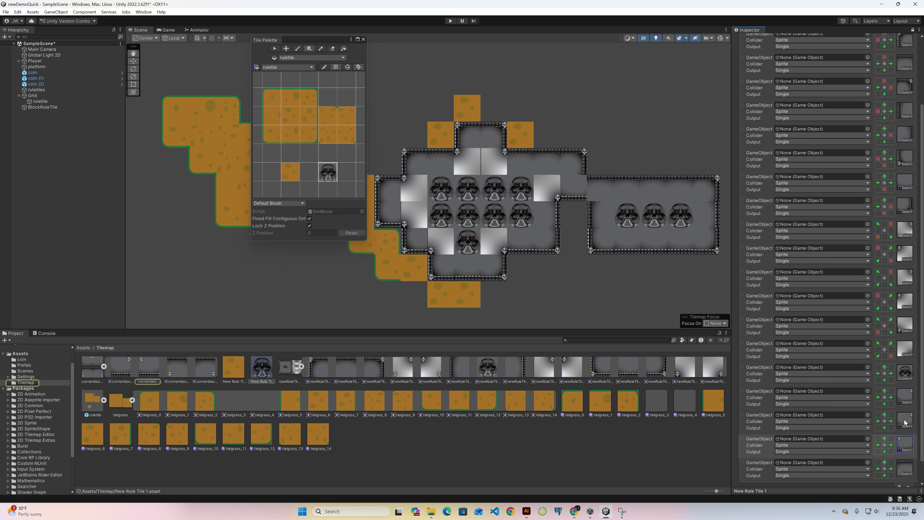
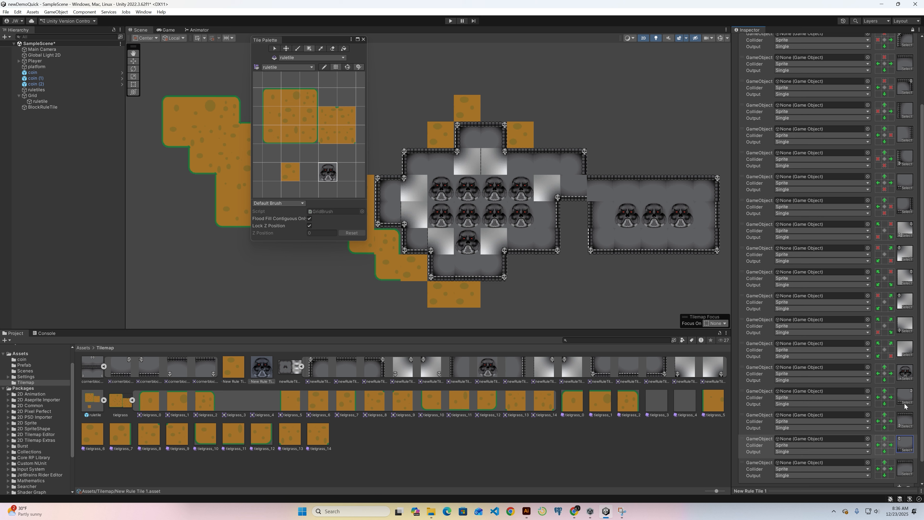
Mark the neighbour cells that must be empty on the four cornerblocks tiling rules at the end of the rule list
{"action": "left_click", "coordinate": [884, 403]}
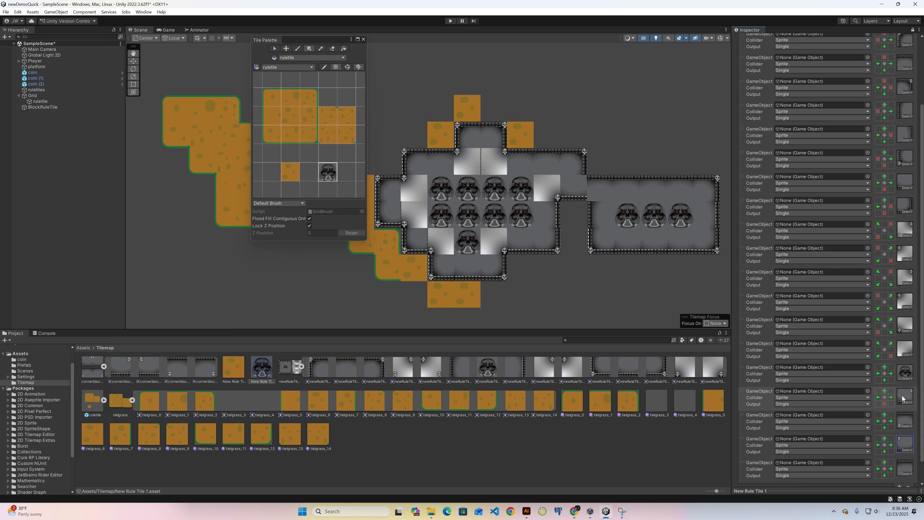
{"action": "left_click", "coordinate": [891, 390]}
{"action": "left_click", "coordinate": [890, 421]}
{"action": "left_click", "coordinate": [885, 416]}
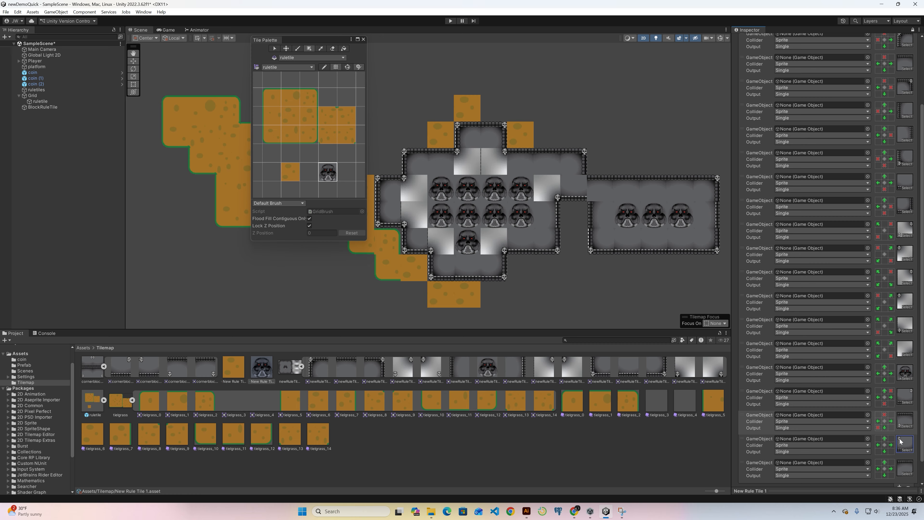
{"action": "left_click", "coordinate": [878, 439]}
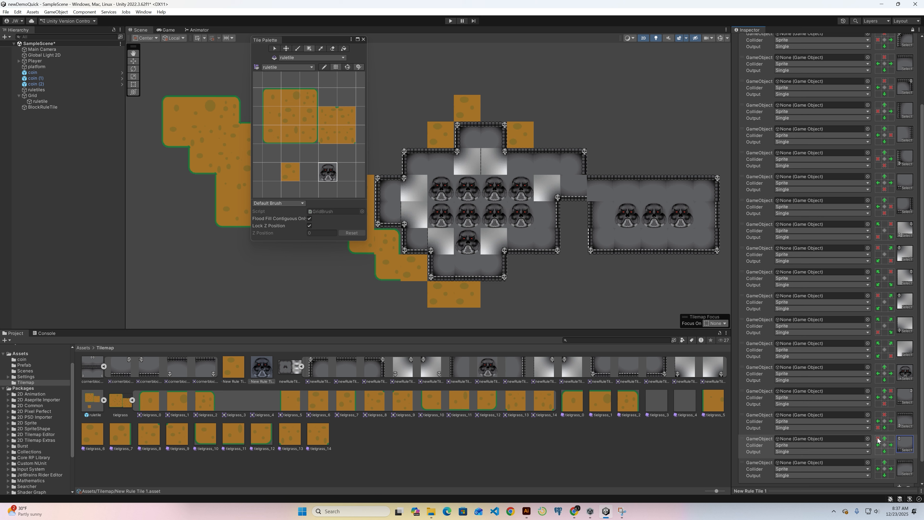
{"action": "left_click", "coordinate": [884, 463]}
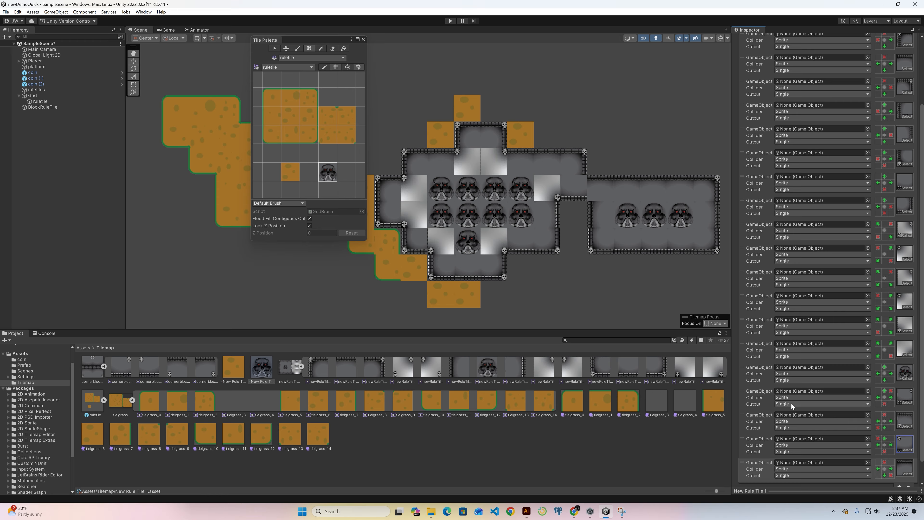
Paint more skull rule tile blocks around the existing structure in the tilemap to test the corner rules
{"action": "mouse_move", "coordinate": [546, 144]}
{"action": "left_mouse_down"}
{"action": "mouse_move", "coordinate": [593, 115]}
{"action": "mouse_move", "coordinate": [603, 155]}
{"action": "mouse_move", "coordinate": [589, 164]}
{"action": "mouse_move", "coordinate": [626, 162]}
{"action": "mouse_move", "coordinate": [626, 265]}
{"action": "mouse_move", "coordinate": [627, 239]}
{"action": "left_mouse_up"}
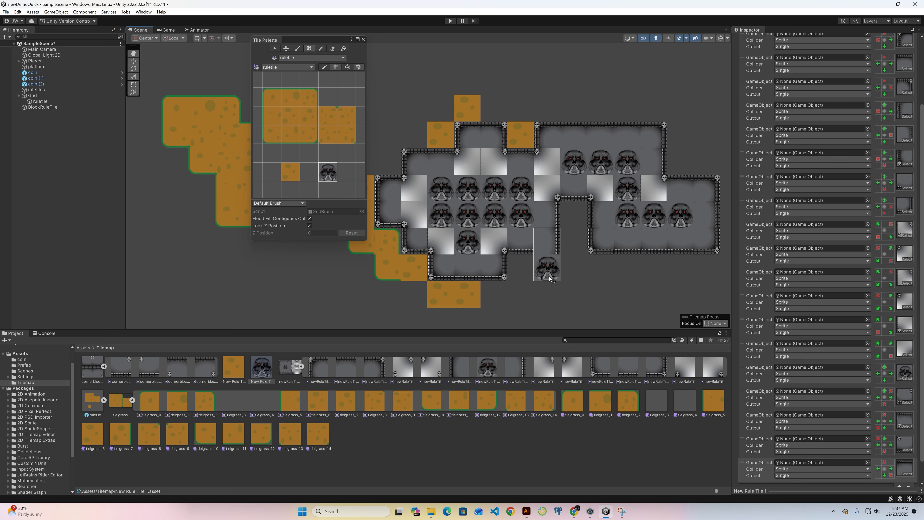
{"action": "left_click_drag", "start_coordinate": [549, 276], "coordinate": [600, 293]}
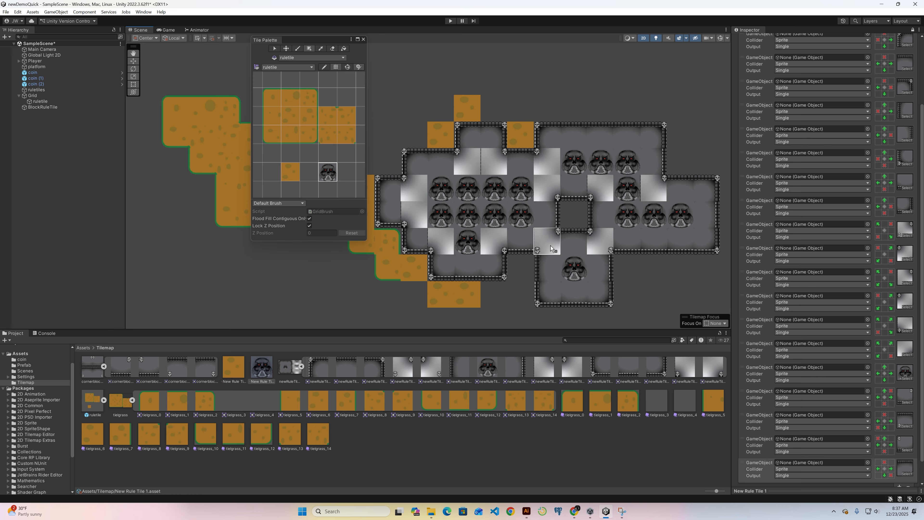
{"action": "left_click_drag", "start_coordinate": [409, 244], "coordinate": [404, 310]}
{"action": "scroll", "coordinate": [450, 289], "scroll_direction": "down", "scroll_amount": 2}
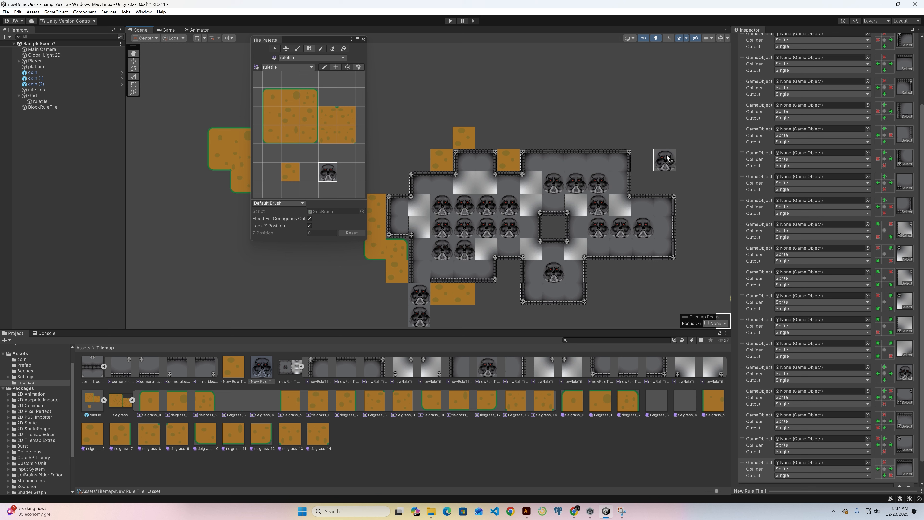
{"action": "left_click", "coordinate": [553, 160]}
{"action": "mouse_move", "coordinate": [572, 118]}
{"action": "left_mouse_down"}
{"action": "mouse_move", "coordinate": [603, 131]}
{"action": "mouse_move", "coordinate": [606, 145]}
{"action": "left_mouse_up"}
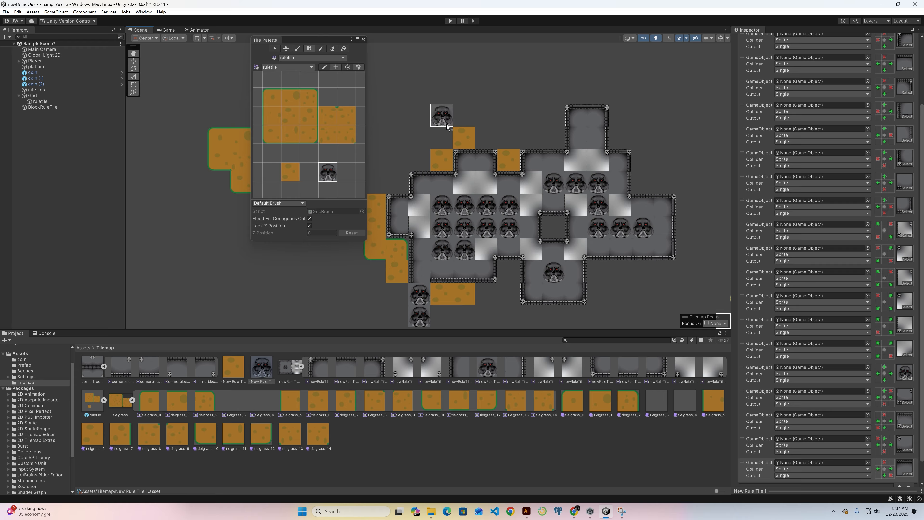
{"action": "left_click_drag", "start_coordinate": [446, 124], "coordinate": [456, 147]}
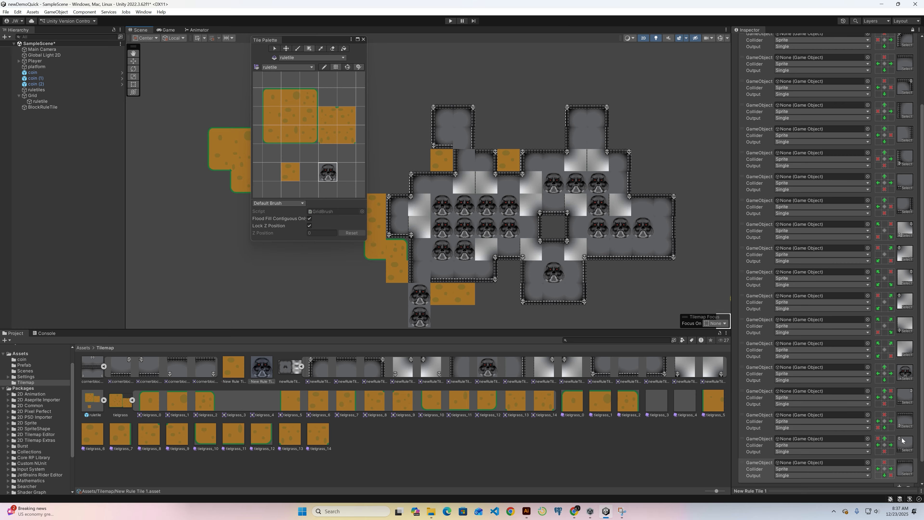
Set the remaining side, lower and diagonal neighbour conditions on the second cornerblocks tiling rule
{"action": "left_click", "coordinate": [884, 428]}
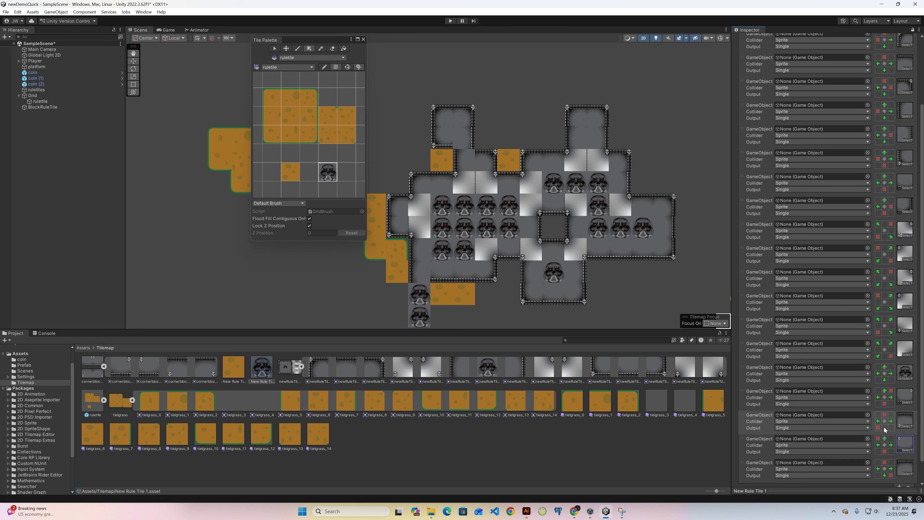
{"action": "left_click", "coordinate": [883, 428]}
{"action": "left_click", "coordinate": [878, 421]}
{"action": "left_click", "coordinate": [884, 428]}
{"action": "left_click", "coordinate": [891, 428]}
{"action": "left_click", "coordinate": [890, 415]}
{"action": "left_click", "coordinate": [878, 415]}
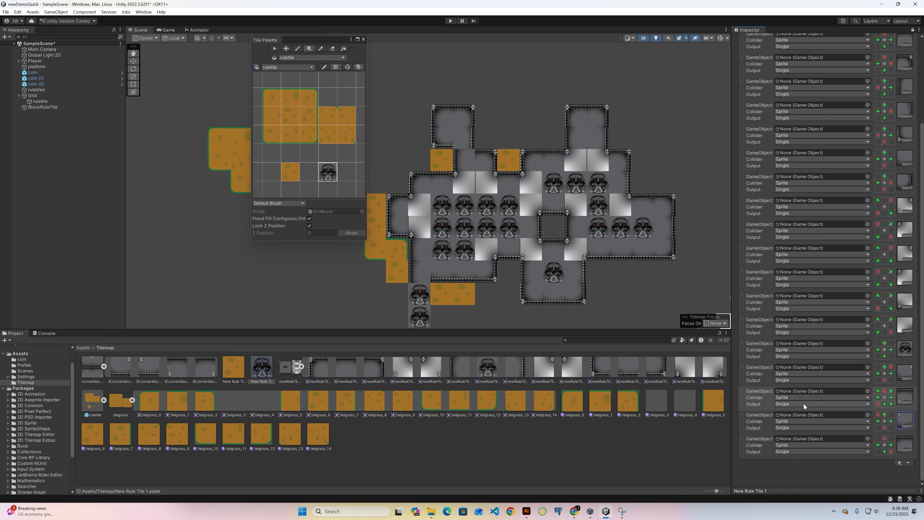
Move the skull tiling rule to the end of the list, and paint and undo one test tile beside the upper block
{"action": "scroll", "coordinate": [804, 403], "scroll_direction": "up", "scroll_amount": 5}
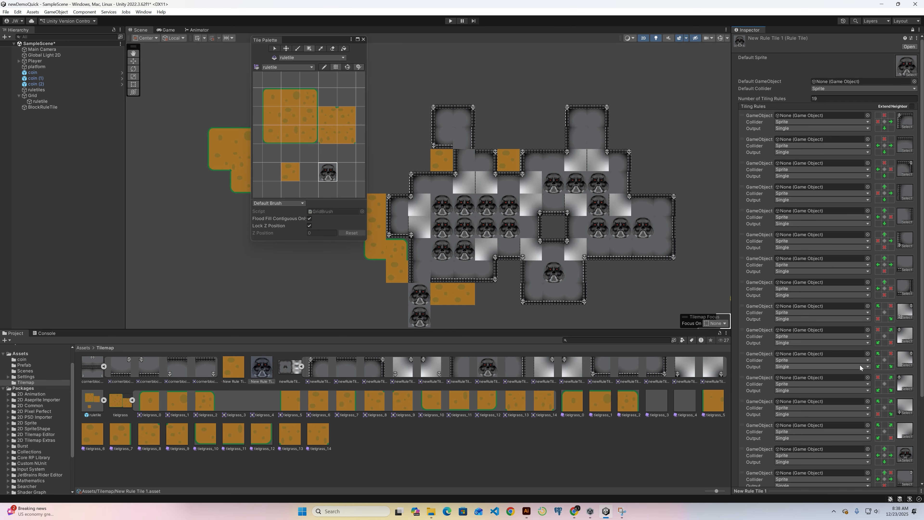
{"action": "scroll", "coordinate": [860, 365], "scroll_direction": "down", "scroll_amount": 3}
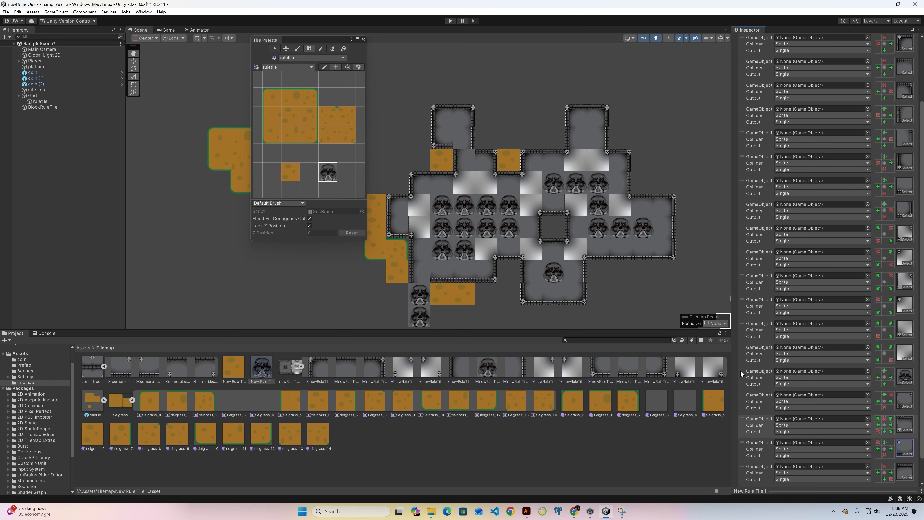
{"action": "left_click_drag", "start_coordinate": [741, 371], "coordinate": [717, 502]}
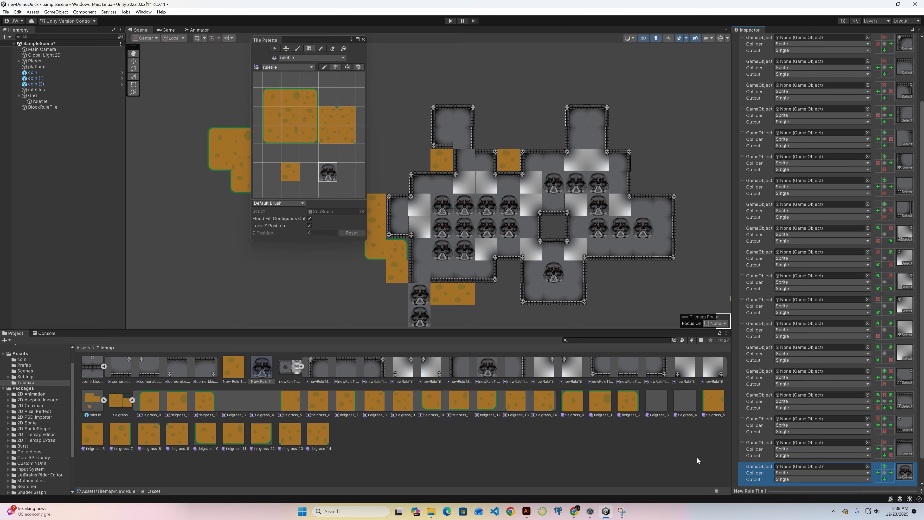
{"action": "left_click", "coordinate": [482, 134]}
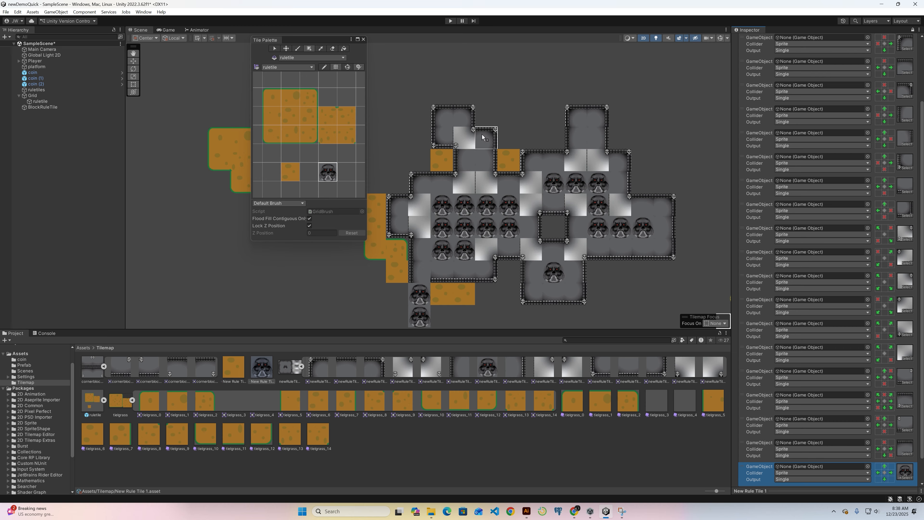
{"action": "key", "text": "ctrl+z"}
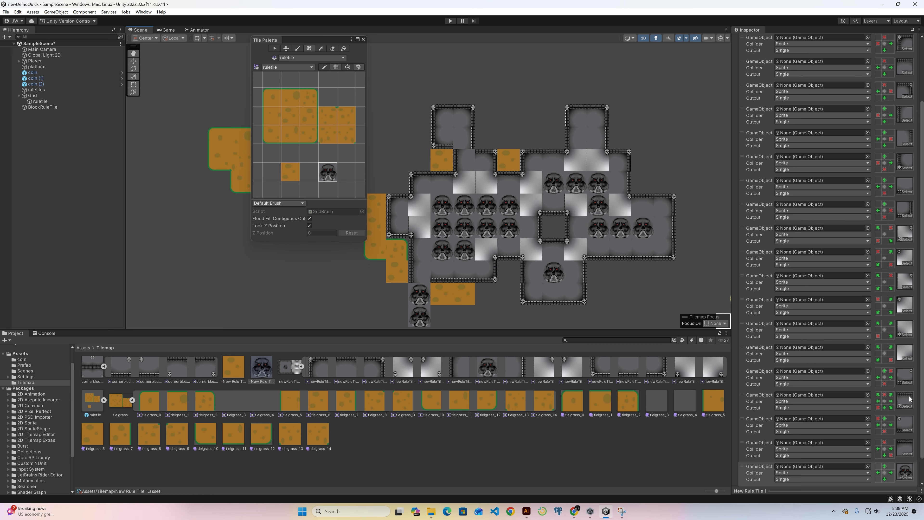
Enable Extend Neighbor for the tiling rules of New Rule Tile 1
{"action": "scroll", "coordinate": [830, 188], "scroll_direction": "up", "scroll_amount": 5}
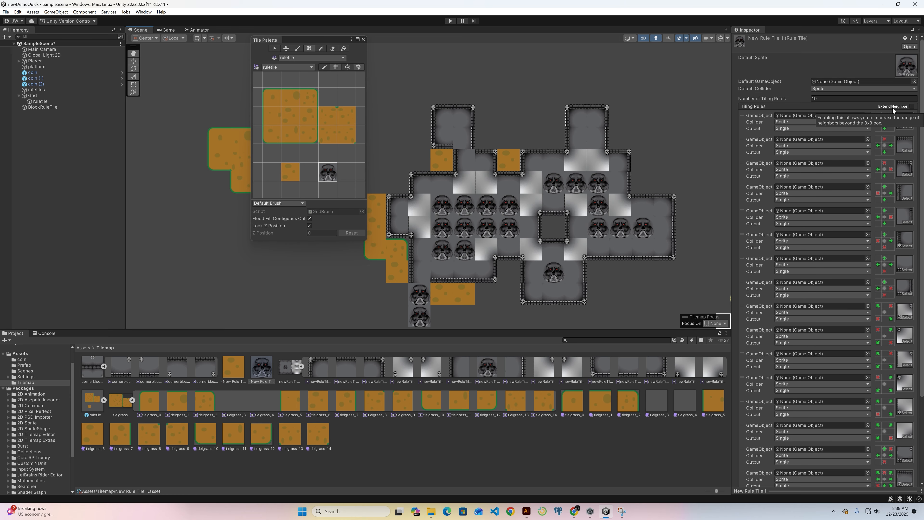
{"action": "left_click", "coordinate": [911, 106]}
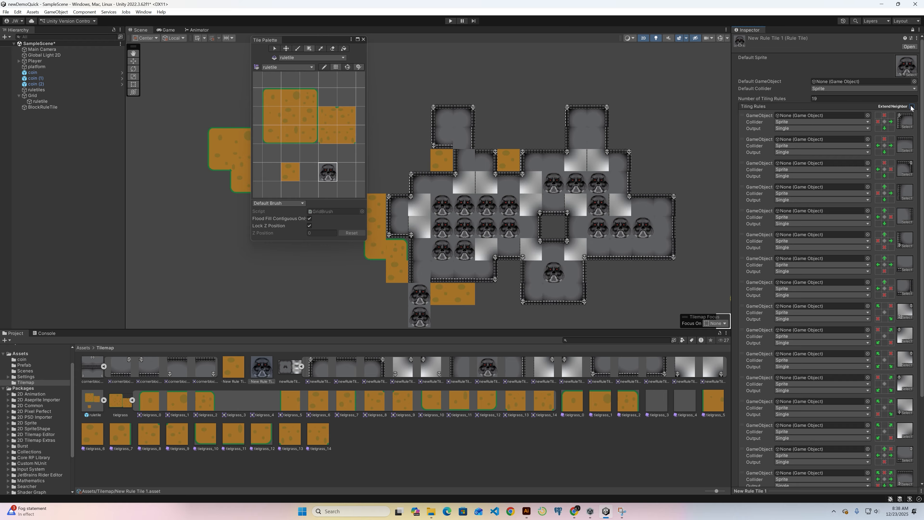
{"action": "left_click", "coordinate": [911, 107]}
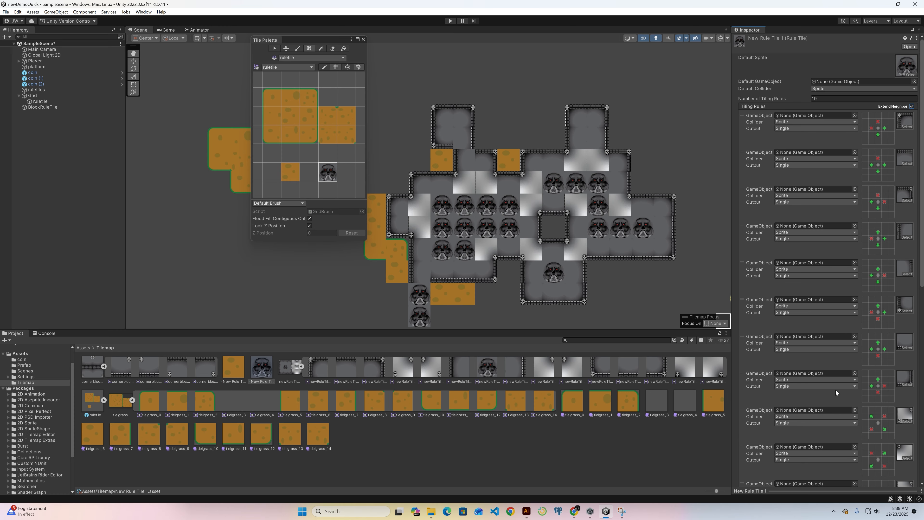
Extend the neighbour grid of the third cornerblocks rule and set its upper and right-hand neighbour conditions
{"action": "scroll", "coordinate": [836, 442], "scroll_direction": "down", "scroll_amount": 10}
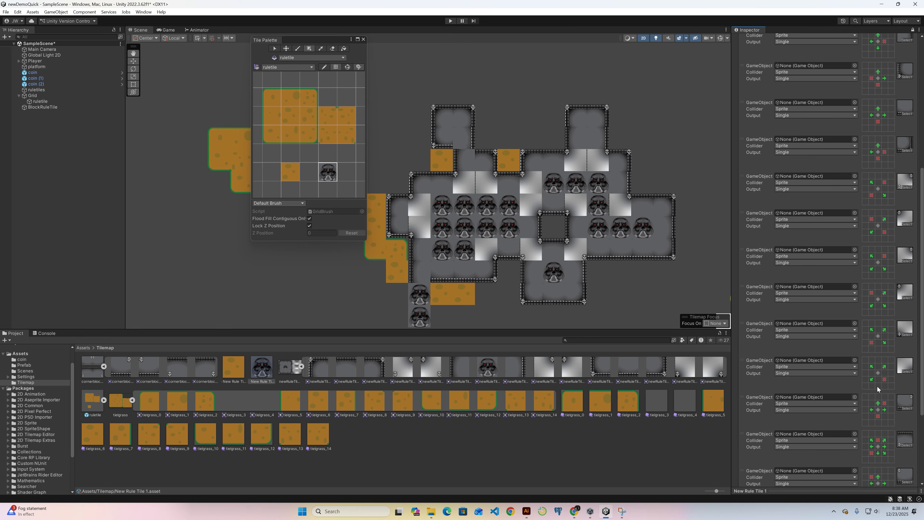
{"action": "scroll", "coordinate": [878, 386], "scroll_direction": "down", "scroll_amount": 4}
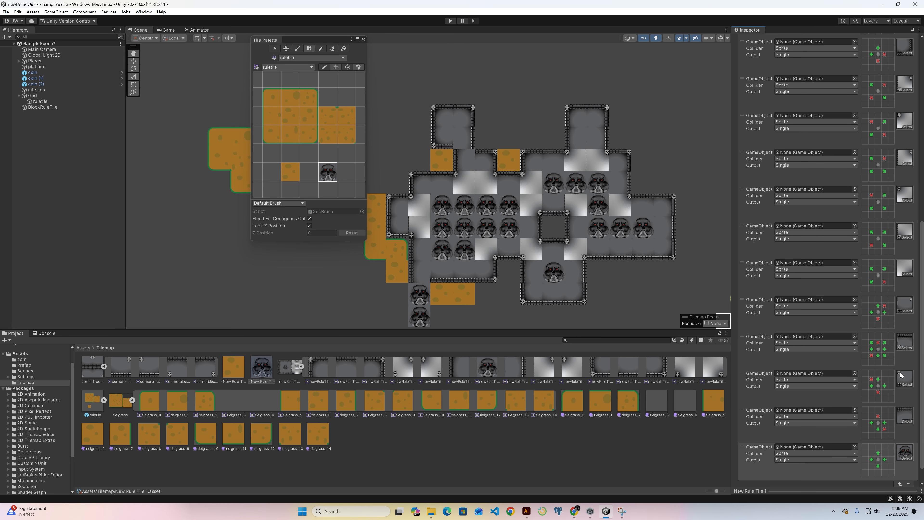
{"action": "left_click", "coordinate": [866, 374]}
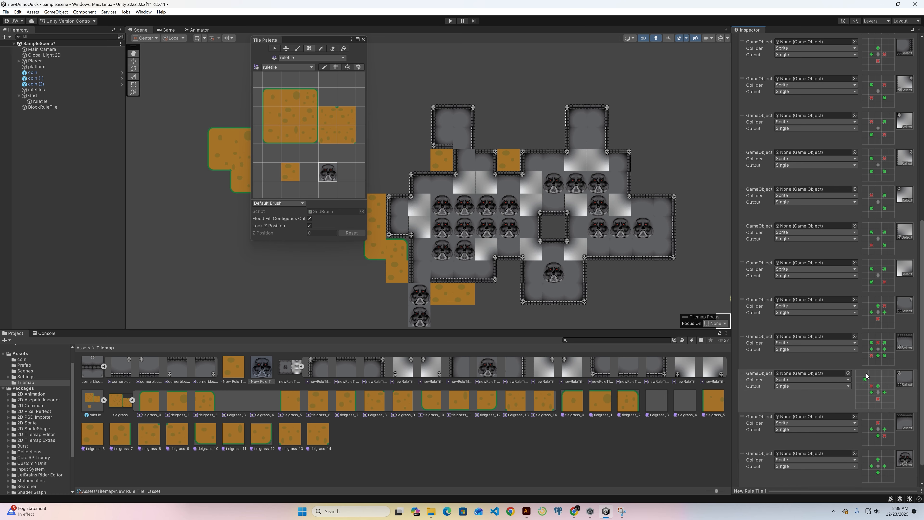
{"action": "left_click", "coordinate": [866, 380]}
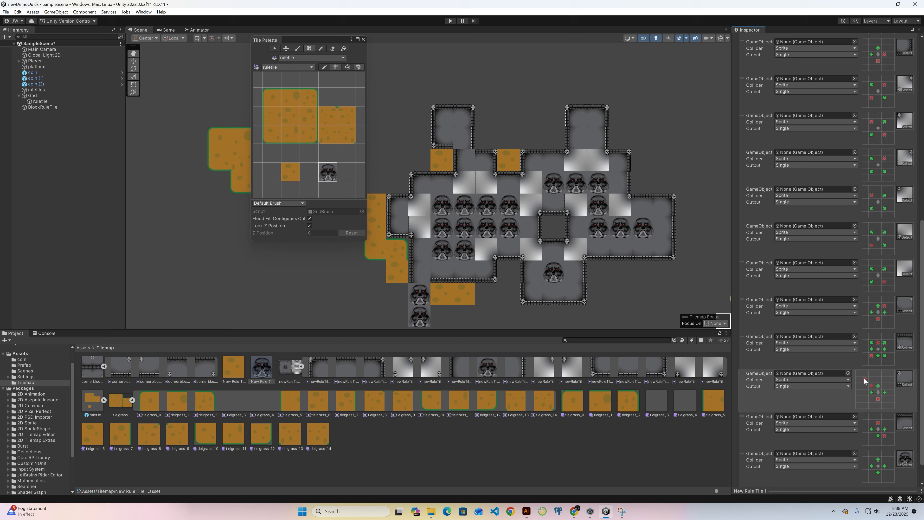
{"action": "left_click", "coordinate": [884, 386]}
{"action": "left_click", "coordinate": [891, 386]}
{"action": "left_click", "coordinate": [889, 392]}
Mark the row below as Not This and the farther left neighbours as This on the third cornerblocks rule
{"action": "left_click", "coordinate": [872, 400]}
{"action": "left_click", "coordinate": [872, 405]}
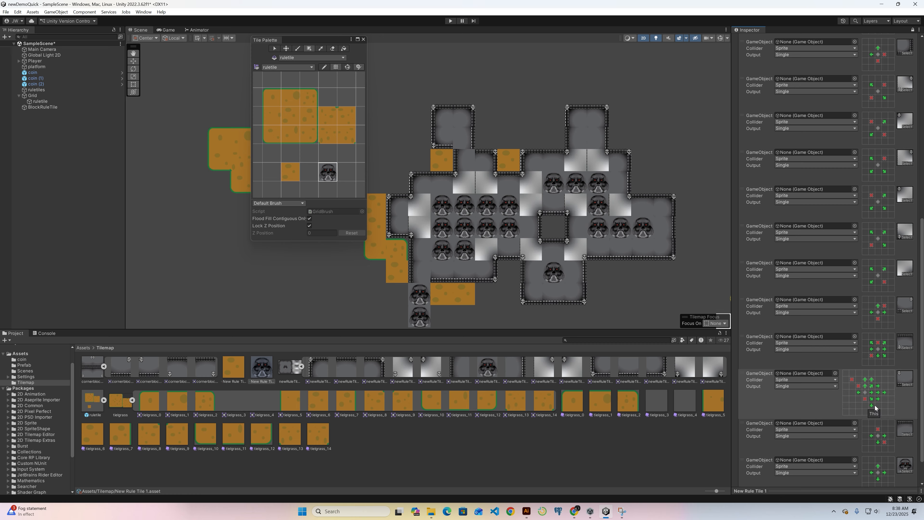
{"action": "double_click", "coordinate": [872, 404]}
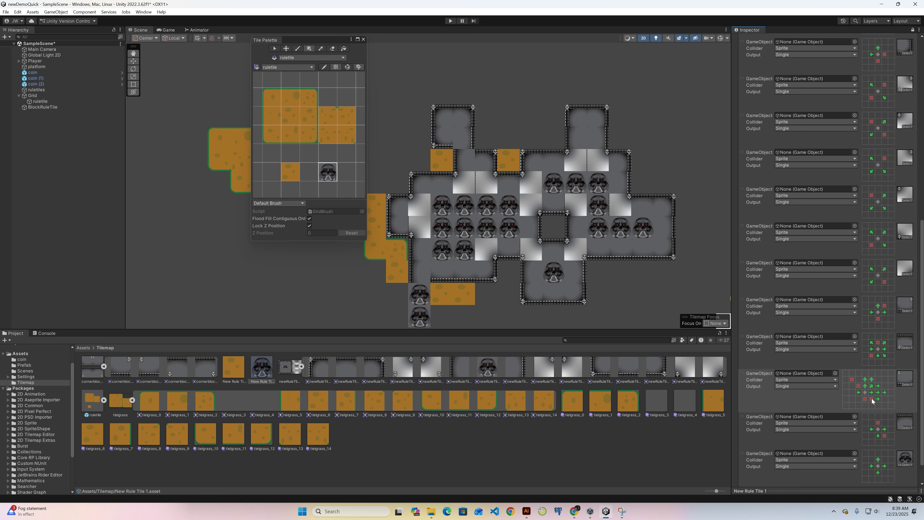
{"action": "left_click", "coordinate": [877, 399]}
{"action": "double_click", "coordinate": [859, 399]}
{"action": "double_click", "coordinate": [852, 399]}
{"action": "left_click", "coordinate": [852, 392]}
{"action": "left_click", "coordinate": [846, 393]}
Try the skull rule at the top of the tiling rules and return it to the end of the list
{"action": "scroll", "coordinate": [885, 290], "scroll_direction": "up", "scroll_amount": 6}
{"action": "scroll", "coordinate": [877, 245], "scroll_direction": "up", "scroll_amount": 3}
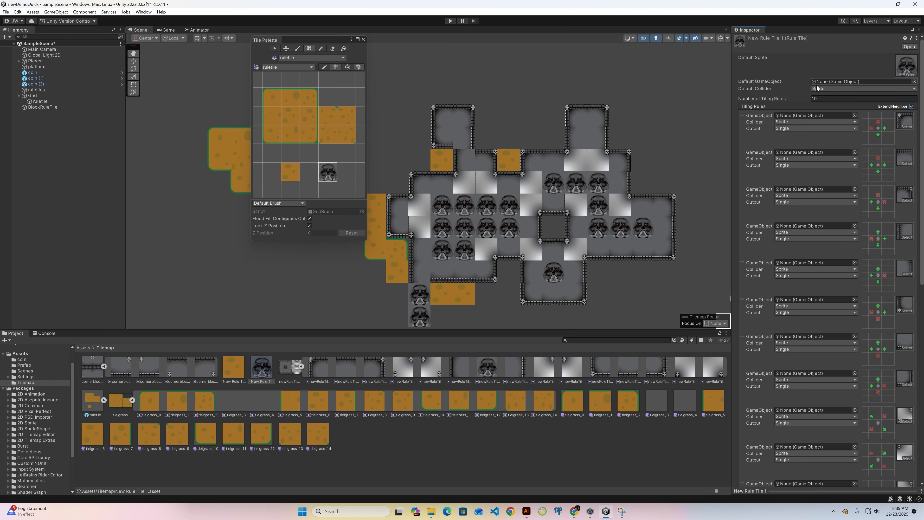
{"action": "scroll", "coordinate": [791, 137], "scroll_direction": "down", "scroll_amount": 10}
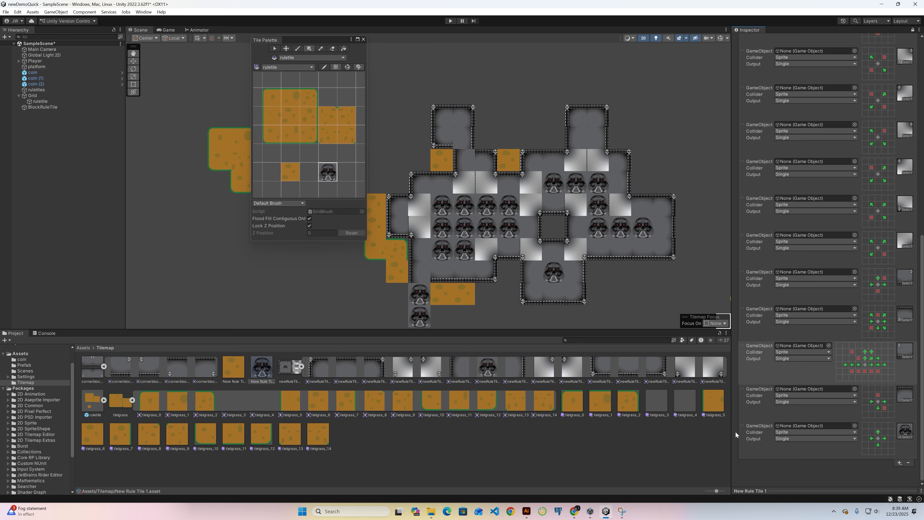
{"action": "left_click_drag", "start_coordinate": [735, 424], "coordinate": [734, 20]}
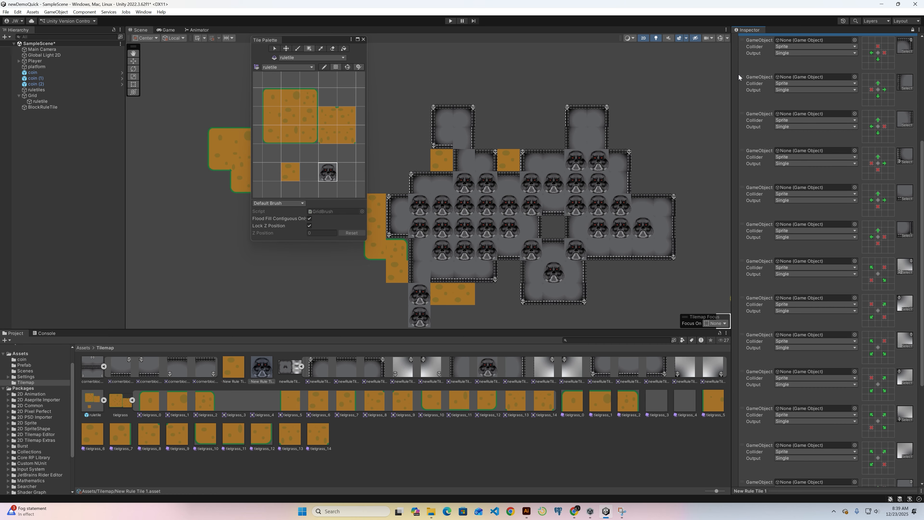
{"action": "scroll", "coordinate": [738, 75], "scroll_direction": "up", "scroll_amount": 5}
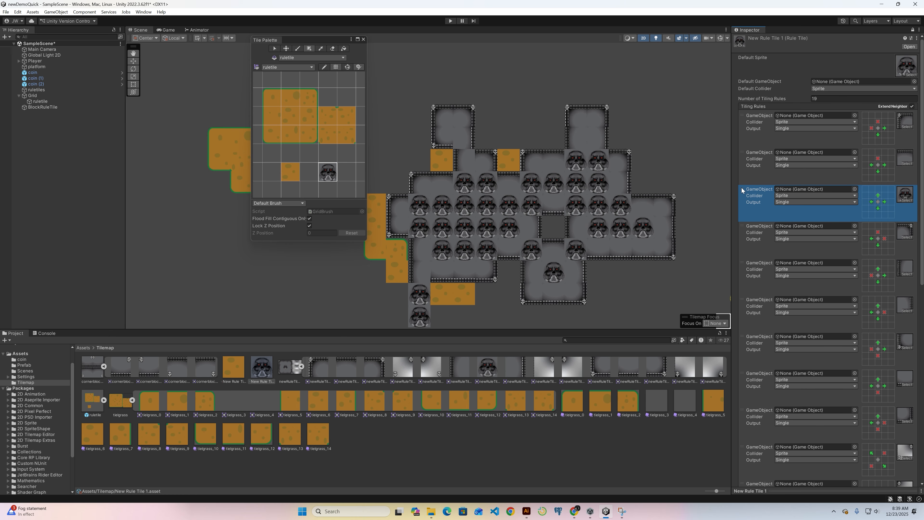
{"action": "left_click_drag", "start_coordinate": [742, 190], "coordinate": [740, 121]}
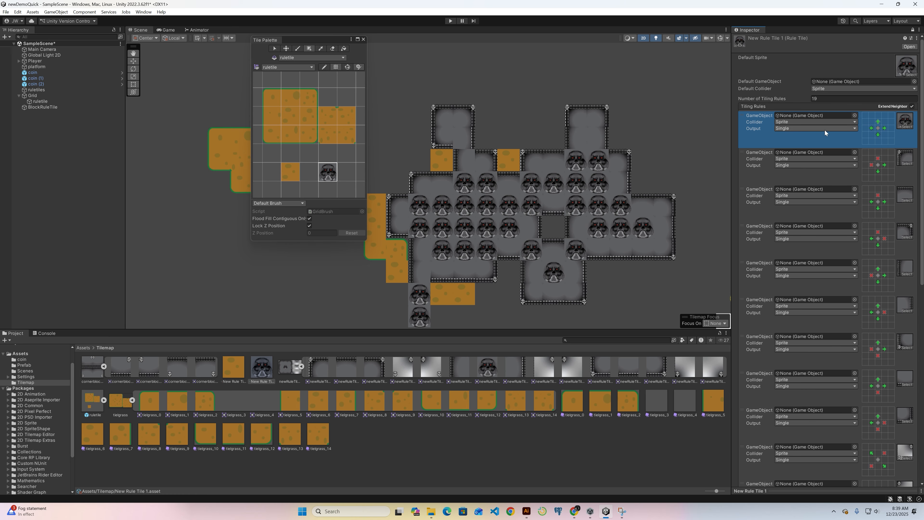
{"action": "scroll", "coordinate": [593, 210], "scroll_direction": "up", "scroll_amount": 1}
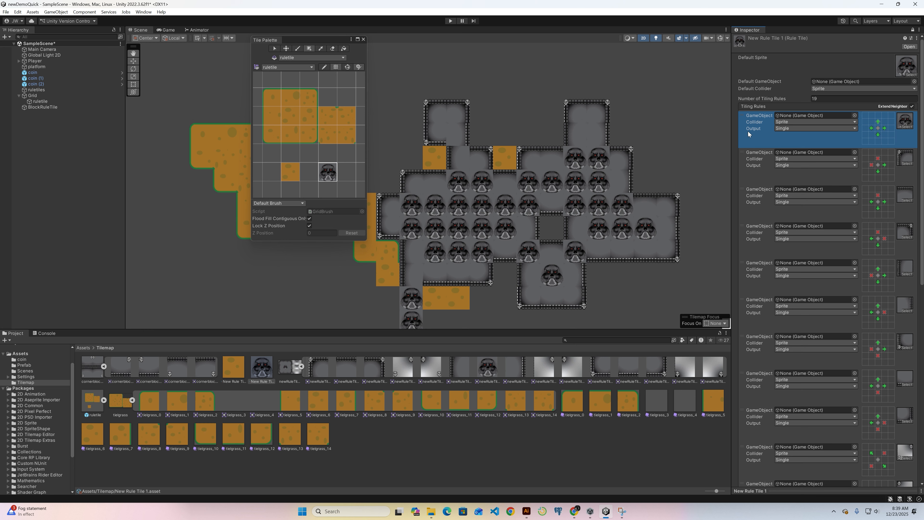
{"action": "left_click_drag", "start_coordinate": [740, 116], "coordinate": [744, 519]}
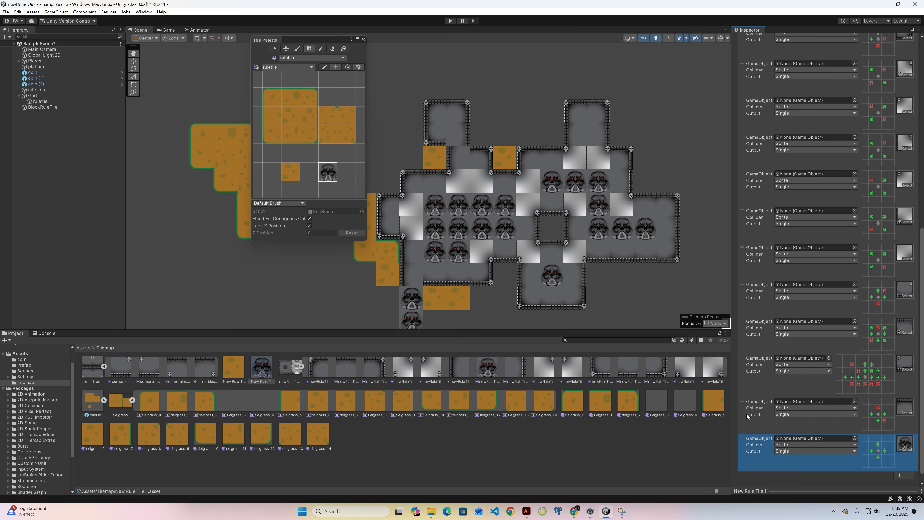
Move the fourth and third cornerblocks rules up the tiling rule list, ahead of the rules with gradient sprites
{"action": "left_click_drag", "start_coordinate": [742, 401], "coordinate": [724, 76]}
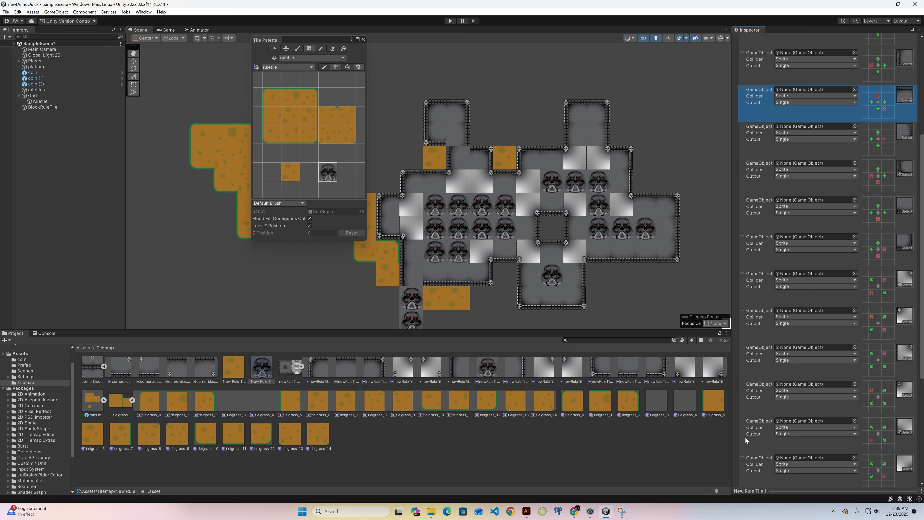
{"action": "scroll", "coordinate": [768, 432], "scroll_direction": "down", "scroll_amount": 10}
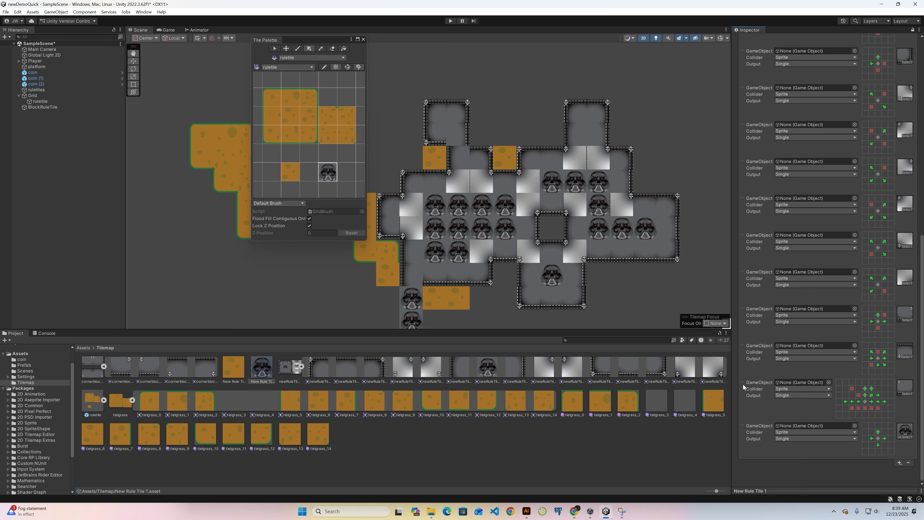
{"action": "left_click_drag", "start_coordinate": [742, 384], "coordinate": [768, 56]}
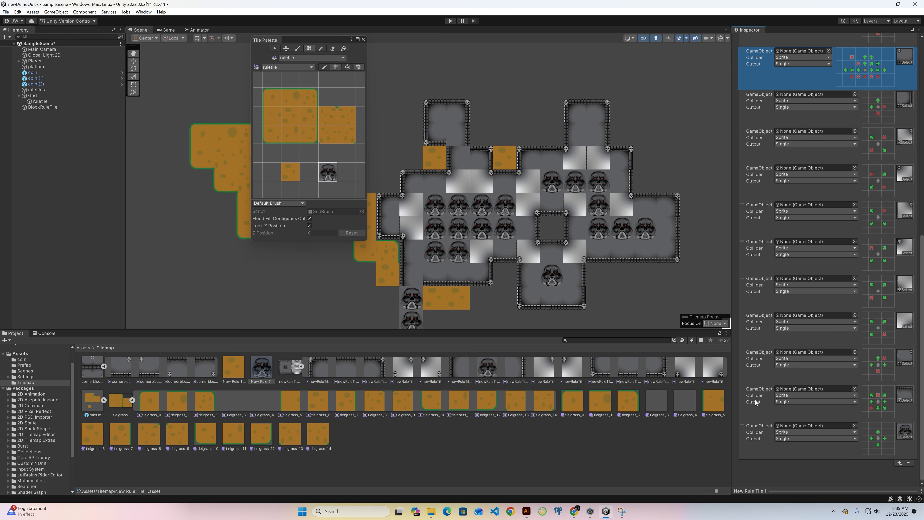
Move the remaining cornerblocks rules ahead of the gradient-sprite rules and place one of them first in the tiling rule list
{"action": "left_click_drag", "start_coordinate": [741, 389], "coordinate": [745, 53]}
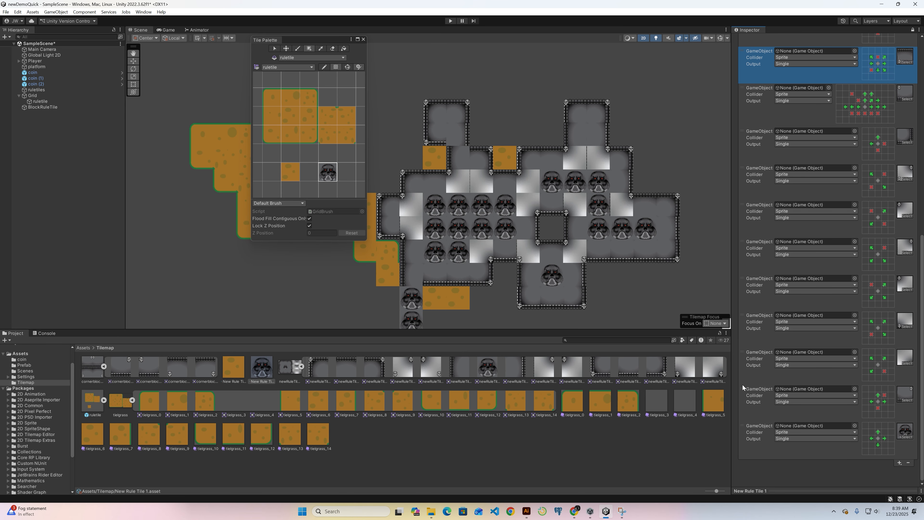
{"action": "left_click_drag", "start_coordinate": [741, 389], "coordinate": [797, 91]}
{"action": "scroll", "coordinate": [799, 209], "scroll_direction": "up", "scroll_amount": 10}
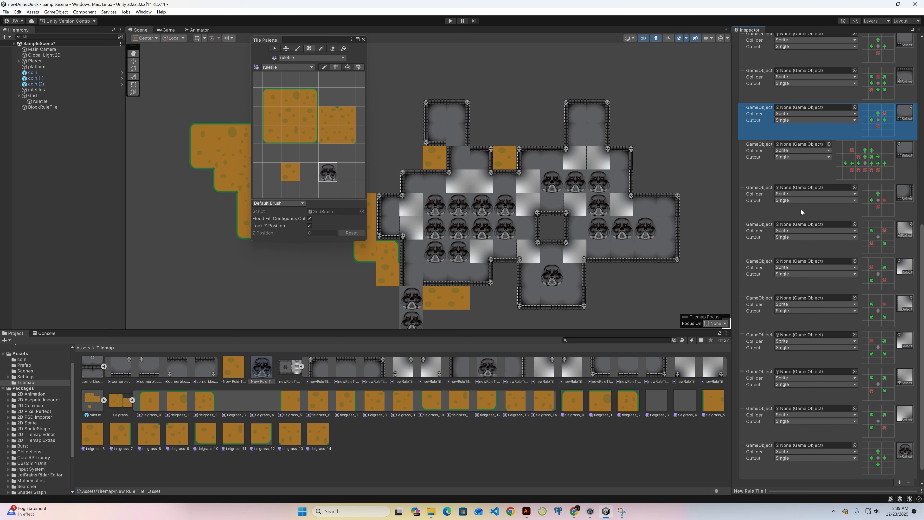
{"action": "scroll", "coordinate": [795, 208], "scroll_direction": "up", "scroll_amount": 7}
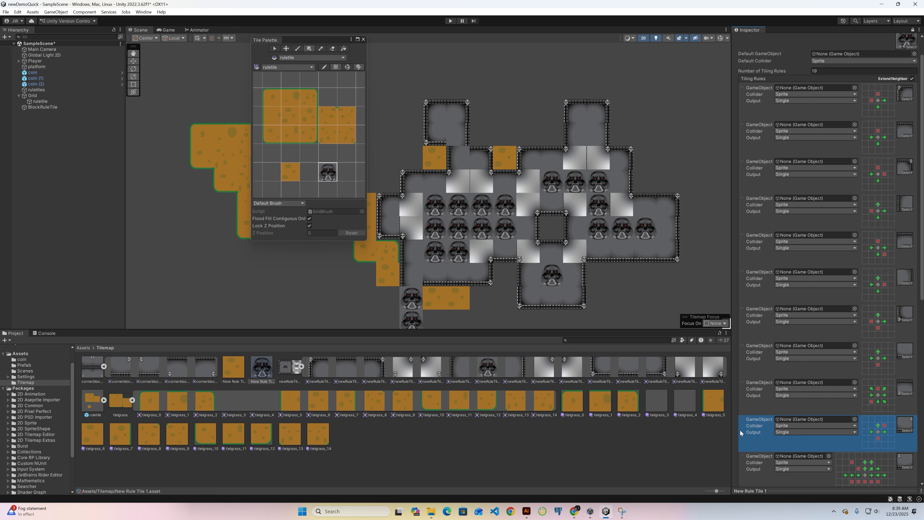
{"action": "left_click_drag", "start_coordinate": [740, 419], "coordinate": [772, 55]}
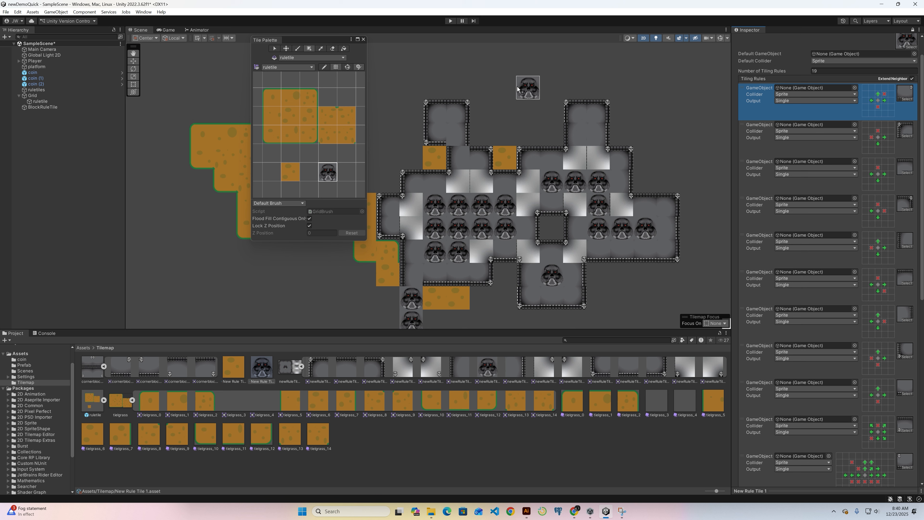
Erase all the painted skull and orange tiles from the tilemap in the scene
{"action": "left_click", "coordinate": [332, 49]}
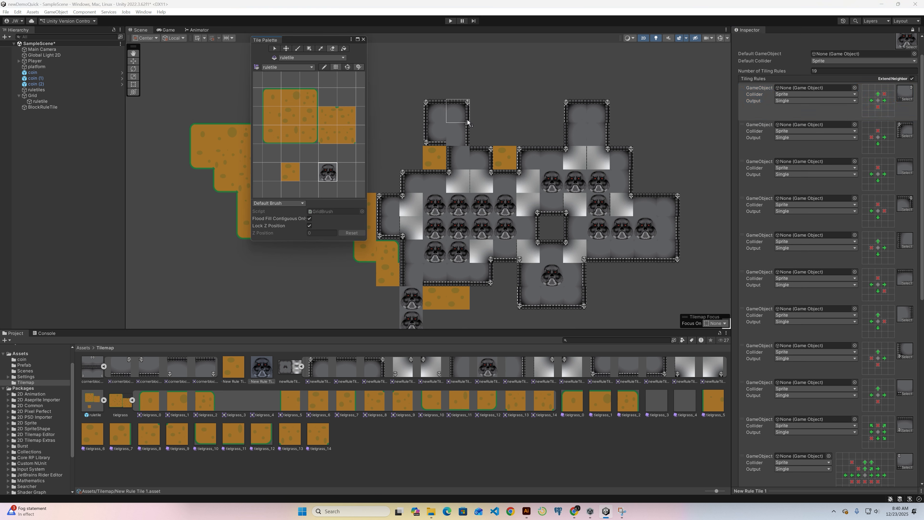
{"action": "mouse_move", "coordinate": [467, 121]}
{"action": "left_mouse_down"}
{"action": "mouse_move", "coordinate": [471, 114]}
{"action": "mouse_move", "coordinate": [411, 182]}
{"action": "mouse_move", "coordinate": [528, 136]}
{"action": "mouse_move", "coordinate": [499, 176]}
{"action": "mouse_move", "coordinate": [420, 215]}
{"action": "mouse_move", "coordinate": [471, 207]}
{"action": "mouse_move", "coordinate": [448, 236]}
{"action": "left_mouse_up"}
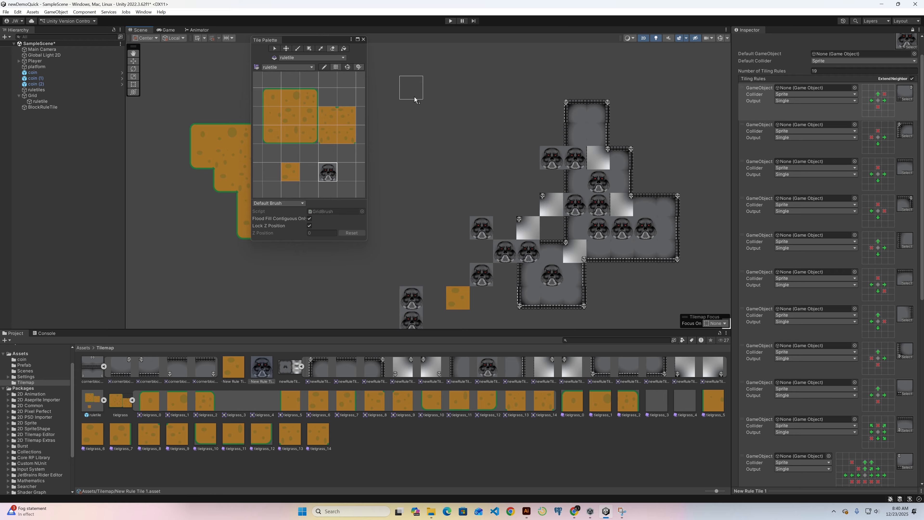
{"action": "mouse_move", "coordinate": [400, 98]}
{"action": "left_mouse_down"}
{"action": "mouse_move", "coordinate": [449, 126]}
{"action": "mouse_move", "coordinate": [444, 113]}
{"action": "mouse_move", "coordinate": [465, 125]}
{"action": "mouse_move", "coordinate": [478, 108]}
{"action": "left_mouse_up"}
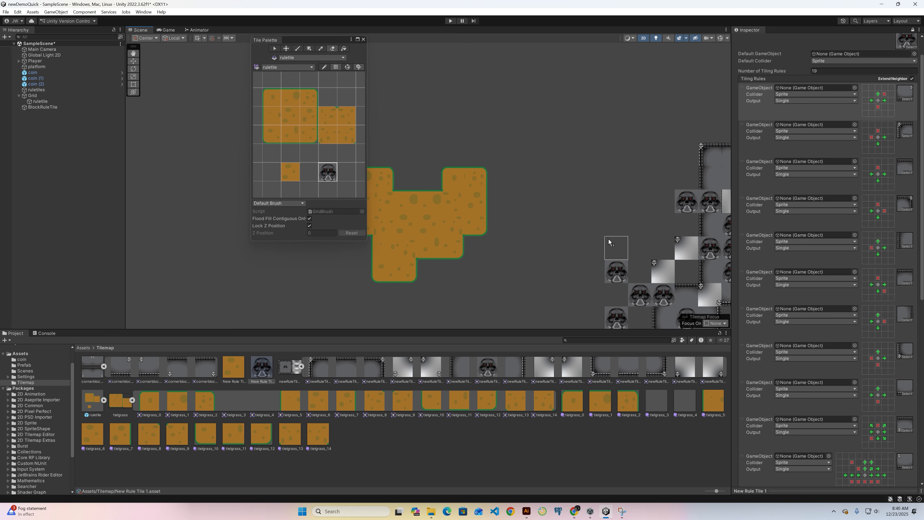
{"action": "mouse_move", "coordinate": [611, 244]}
{"action": "left_mouse_down"}
{"action": "mouse_move", "coordinate": [512, 157]}
{"action": "mouse_move", "coordinate": [462, 95]}
{"action": "left_mouse_up"}
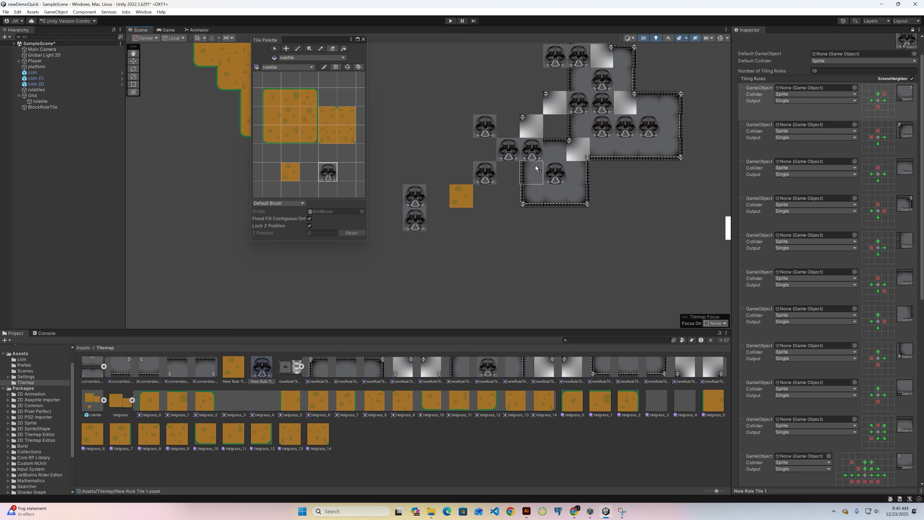
{"action": "mouse_move", "coordinate": [468, 105]}
{"action": "left_mouse_down"}
{"action": "mouse_move", "coordinate": [551, 171]}
{"action": "mouse_move", "coordinate": [538, 165]}
{"action": "left_mouse_up"}
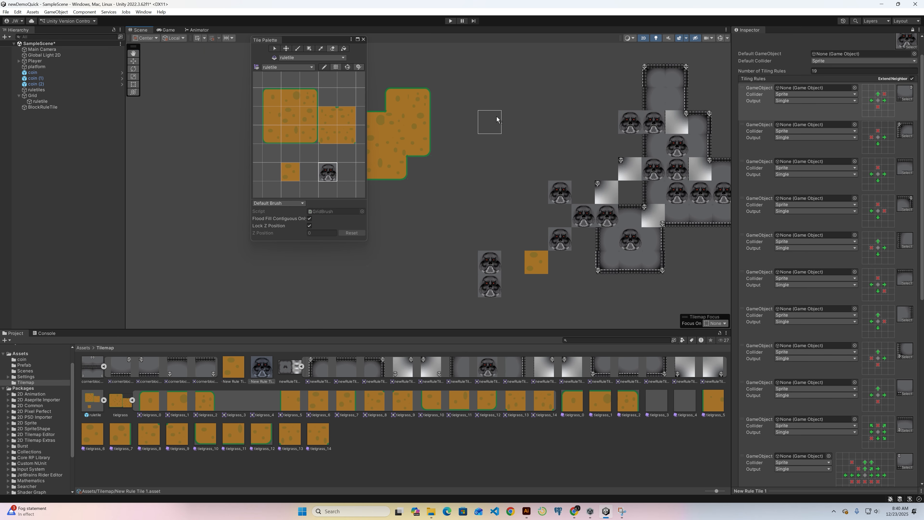
{"action": "mouse_move", "coordinate": [498, 119]}
{"action": "left_mouse_down"}
{"action": "mouse_move", "coordinate": [544, 149]}
{"action": "mouse_move", "coordinate": [515, 125]}
{"action": "left_mouse_up"}
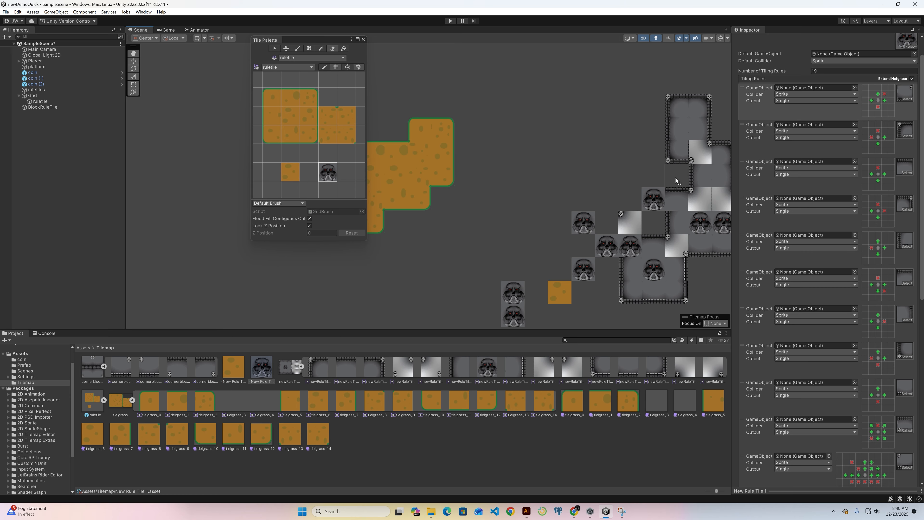
{"action": "left_click_drag", "start_coordinate": [408, 87], "coordinate": [624, 152]}
{"action": "left_click_drag", "start_coordinate": [429, 73], "coordinate": [576, 223]}
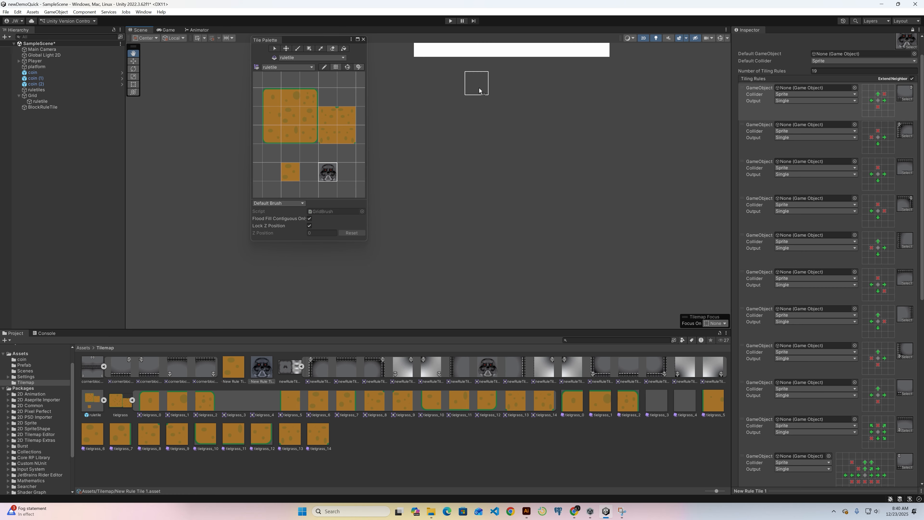
{"action": "mouse_move", "coordinate": [480, 89]}
{"action": "left_mouse_down"}
{"action": "mouse_move", "coordinate": [548, 159]}
{"action": "mouse_move", "coordinate": [550, 132]}
{"action": "left_mouse_up"}
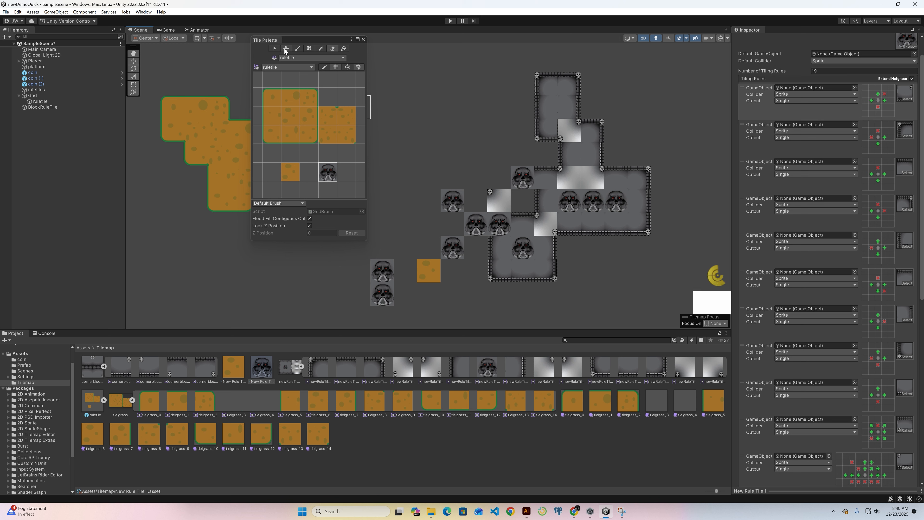
{"action": "left_click", "coordinate": [337, 51]}
{"action": "mouse_move", "coordinate": [568, 106]}
{"action": "left_mouse_down"}
{"action": "mouse_move", "coordinate": [501, 214]}
{"action": "mouse_move", "coordinate": [645, 121]}
{"action": "mouse_move", "coordinate": [533, 180]}
{"action": "mouse_move", "coordinate": [570, 93]}
{"action": "mouse_move", "coordinate": [515, 140]}
{"action": "mouse_move", "coordinate": [527, 162]}
{"action": "mouse_move", "coordinate": [604, 160]}
{"action": "mouse_move", "coordinate": [501, 228]}
{"action": "mouse_move", "coordinate": [587, 222]}
{"action": "mouse_move", "coordinate": [628, 204]}
{"action": "mouse_move", "coordinate": [569, 276]}
{"action": "mouse_move", "coordinate": [634, 177]}
{"action": "mouse_move", "coordinate": [529, 284]}
{"action": "mouse_move", "coordinate": [534, 251]}
{"action": "mouse_move", "coordinate": [489, 261]}
{"action": "mouse_move", "coordinate": [489, 279]}
{"action": "mouse_move", "coordinate": [444, 221]}
{"action": "mouse_move", "coordinate": [449, 247]}
{"action": "mouse_move", "coordinate": [396, 290]}
{"action": "mouse_move", "coordinate": [389, 253]}
{"action": "mouse_move", "coordinate": [381, 295]}
{"action": "mouse_move", "coordinate": [299, 274]}
{"action": "mouse_move", "coordinate": [230, 206]}
{"action": "mouse_move", "coordinate": [203, 155]}
{"action": "mouse_move", "coordinate": [185, 182]}
{"action": "mouse_move", "coordinate": [215, 168]}
{"action": "left_mouse_up"}
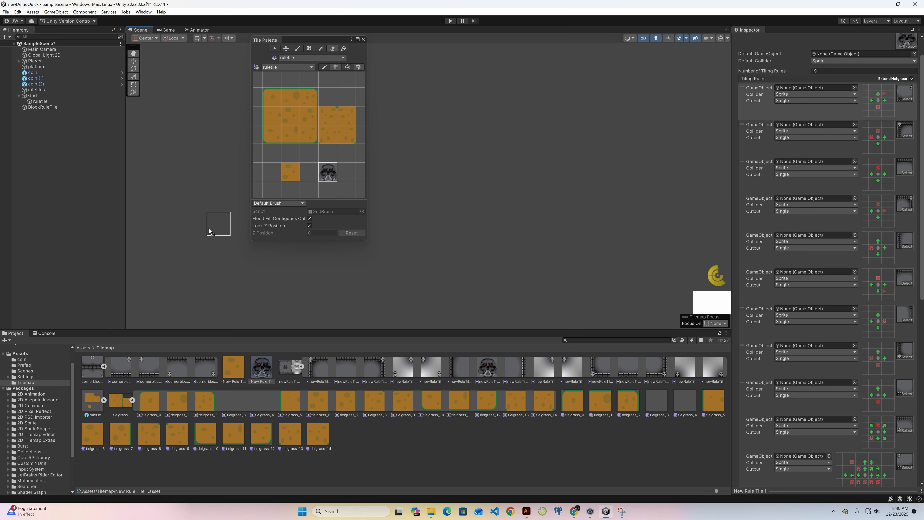
Paint a small patch of orange rule tiles and a stepped diagonal chain of skull rule tiles beside it
{"action": "left_click", "coordinate": [290, 170]}
{"action": "left_click", "coordinate": [497, 99]}
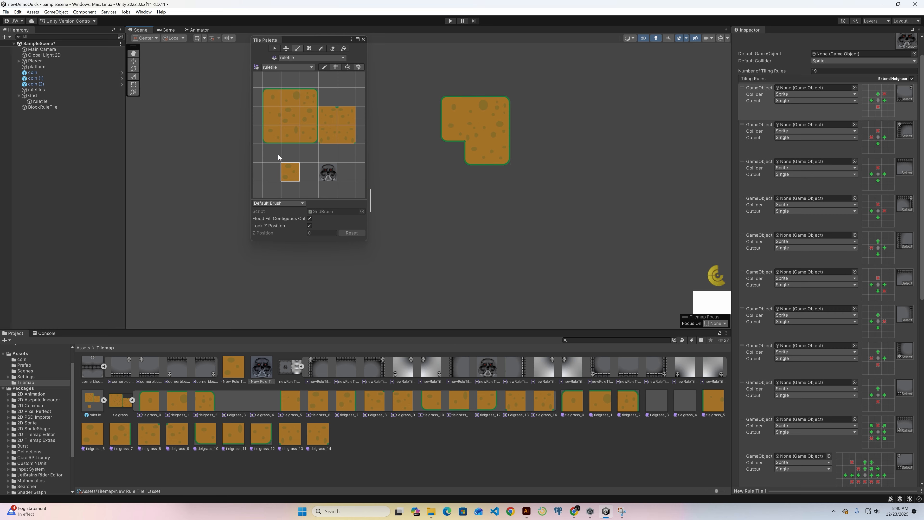
{"action": "left_click", "coordinate": [325, 178]}
{"action": "mouse_move", "coordinate": [548, 124]}
{"action": "left_mouse_down"}
{"action": "mouse_move", "coordinate": [569, 133]}
{"action": "mouse_move", "coordinate": [569, 161]}
{"action": "mouse_move", "coordinate": [539, 156]}
{"action": "mouse_move", "coordinate": [541, 197]}
{"action": "mouse_move", "coordinate": [514, 184]}
{"action": "left_mouse_up"}
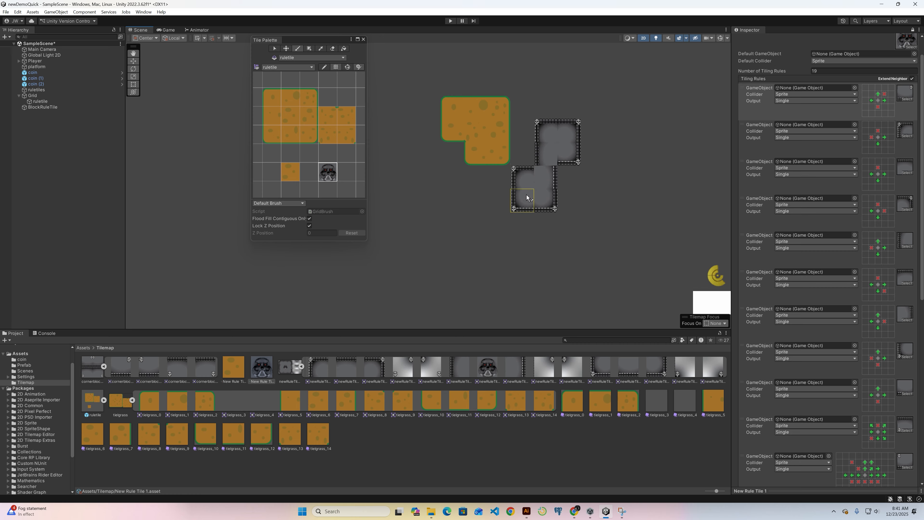
{"action": "mouse_move", "coordinate": [526, 197]}
{"action": "left_mouse_down"}
{"action": "mouse_move", "coordinate": [571, 204]}
{"action": "mouse_move", "coordinate": [578, 216]}
{"action": "mouse_move", "coordinate": [551, 215]}
{"action": "mouse_move", "coordinate": [592, 265]}
{"action": "left_mouse_up"}
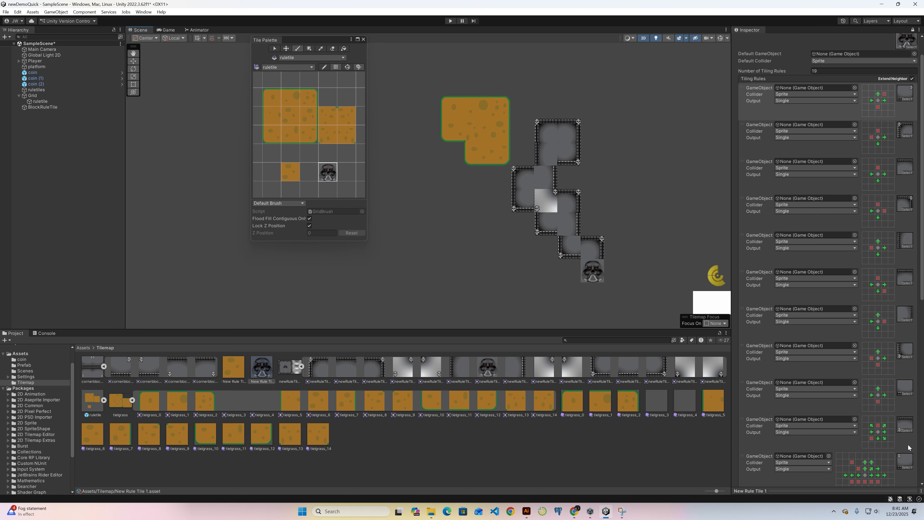
Examine the order, sprites and neighbour conditions of the skull Rule Tile's tiling rules against the painted tiles
{"action": "scroll", "coordinate": [903, 446], "scroll_direction": "down", "scroll_amount": 2}
{"action": "scroll", "coordinate": [903, 446], "scroll_direction": "down", "scroll_amount": 2}
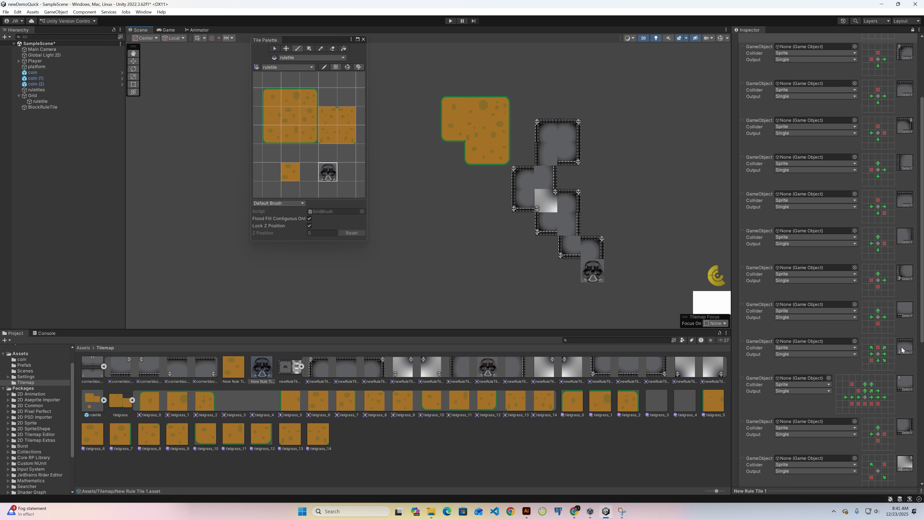
{"action": "scroll", "coordinate": [909, 437], "scroll_direction": "up", "scroll_amount": 4}
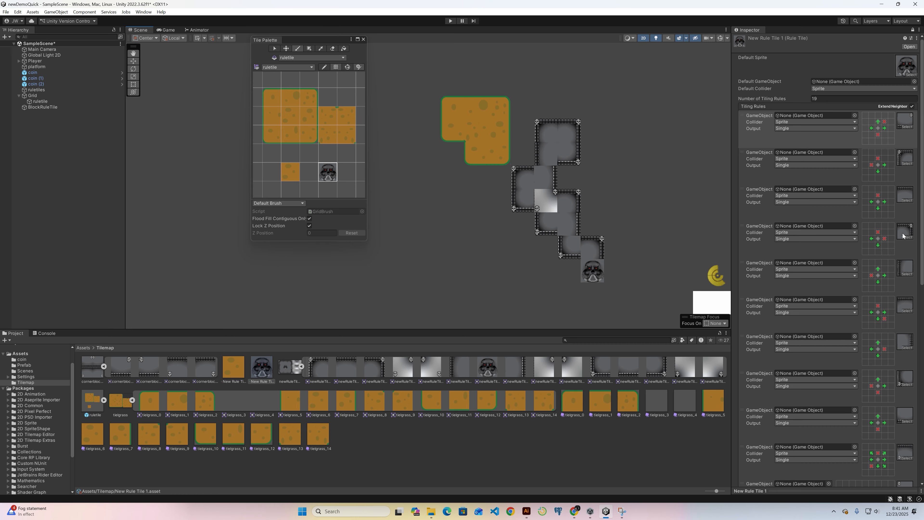
{"action": "scroll", "coordinate": [899, 284], "scroll_direction": "down", "scroll_amount": 6}
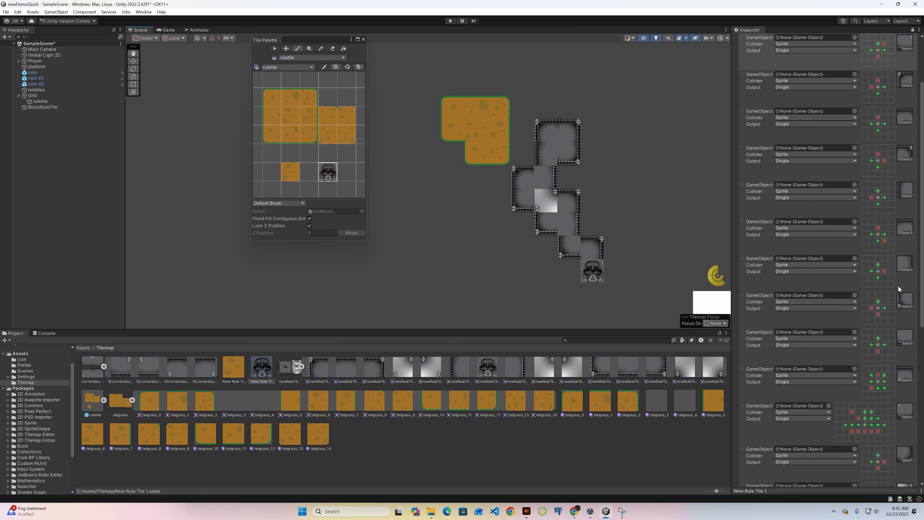
{"action": "scroll", "coordinate": [899, 359], "scroll_direction": "down", "scroll_amount": 8}
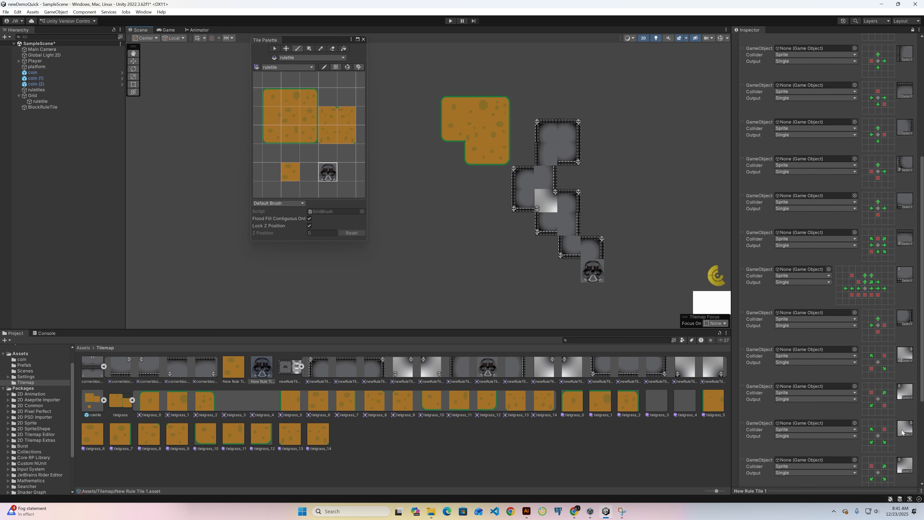
{"action": "scroll", "coordinate": [902, 422], "scroll_direction": "down", "scroll_amount": 1}
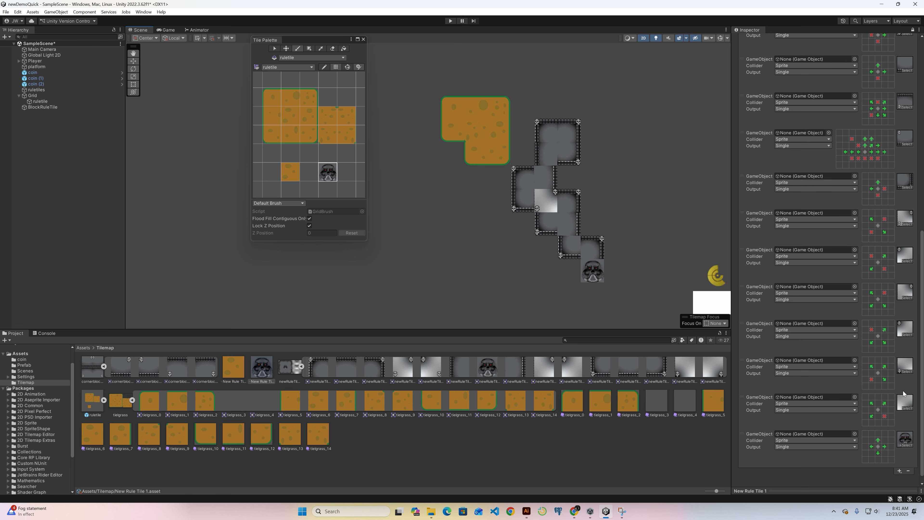
{"action": "scroll", "coordinate": [873, 335], "scroll_direction": "up", "scroll_amount": 5}
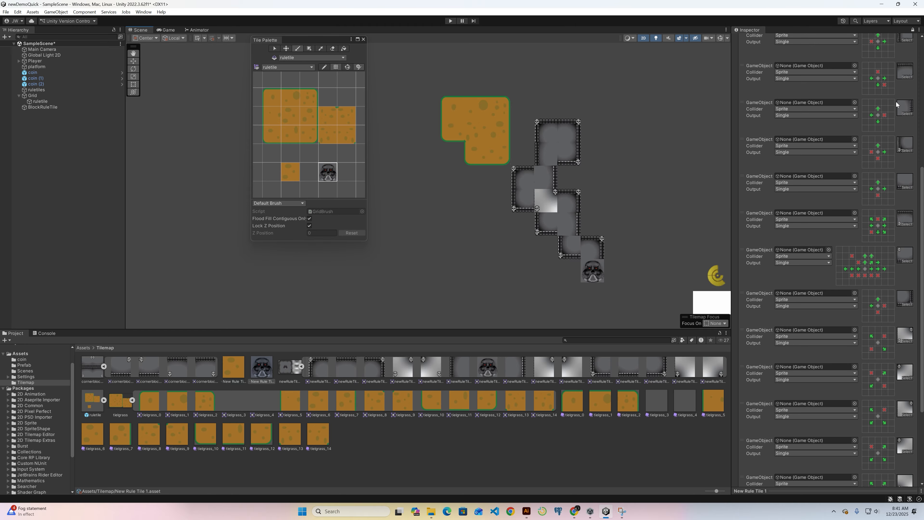
{"action": "scroll", "coordinate": [891, 146], "scroll_direction": "up", "scroll_amount": 5}
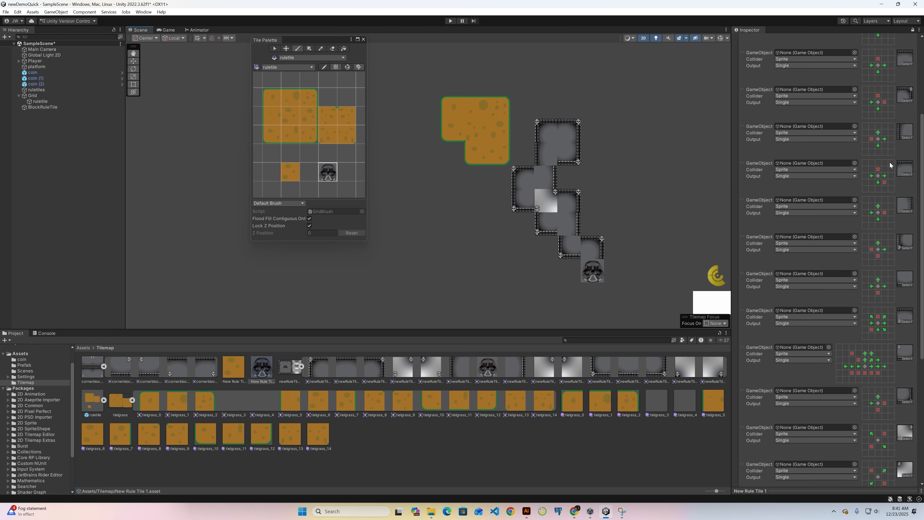
{"action": "scroll", "coordinate": [890, 162], "scroll_direction": "up", "scroll_amount": 4}
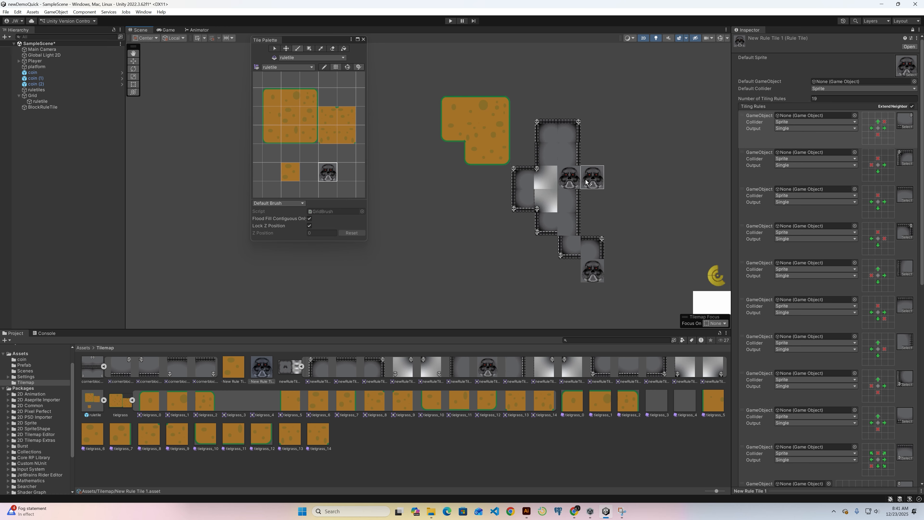
Extend the painted skull tiles into an arm on the right, and compare them with the newRuleTileBlock.ai artwork in Illustrator
{"action": "mouse_move", "coordinate": [586, 182]}
{"action": "left_mouse_down"}
{"action": "mouse_move", "coordinate": [646, 185]}
{"action": "mouse_move", "coordinate": [575, 195]}
{"action": "mouse_move", "coordinate": [621, 196]}
{"action": "mouse_move", "coordinate": [639, 186]}
{"action": "left_mouse_up"}
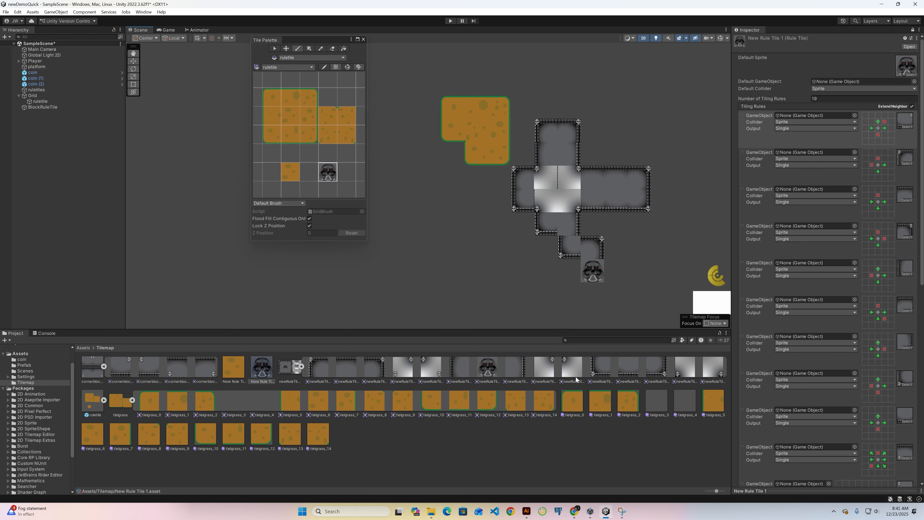
{"action": "left_click", "coordinate": [527, 512]}
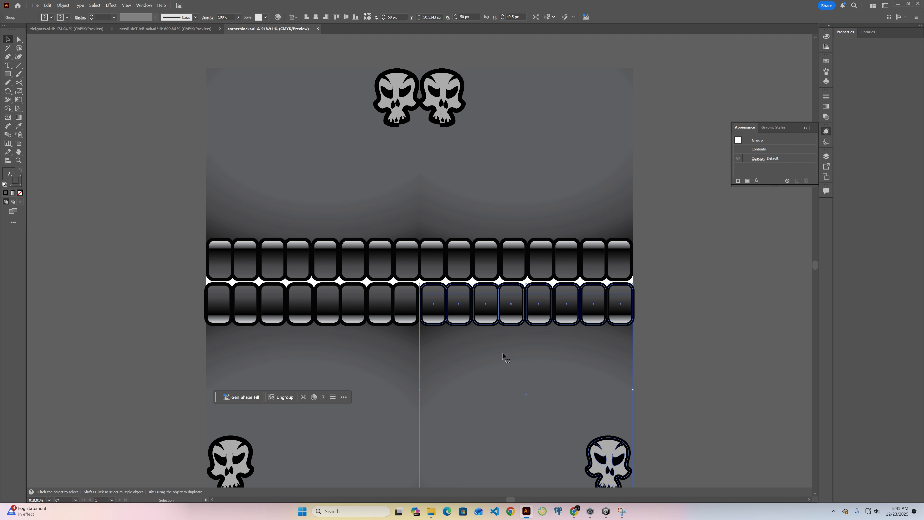
{"action": "left_click", "coordinate": [166, 28]}
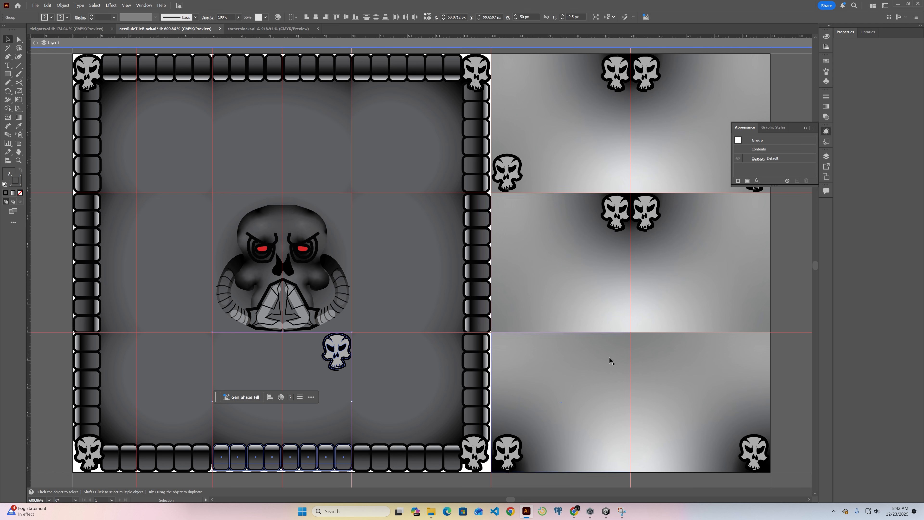
{"action": "left_click", "coordinate": [604, 515]}
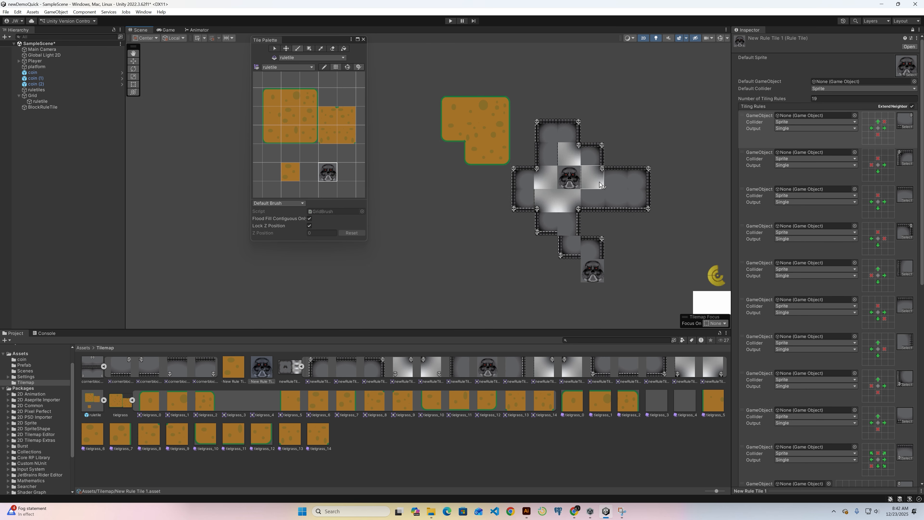
Paint a row of skull tiles along the top of the right arm, and undo the extra tile added below the diagonal chain
{"action": "left_click", "coordinate": [634, 247]}
{"action": "left_click_drag", "start_coordinate": [614, 164], "coordinate": [637, 154]}
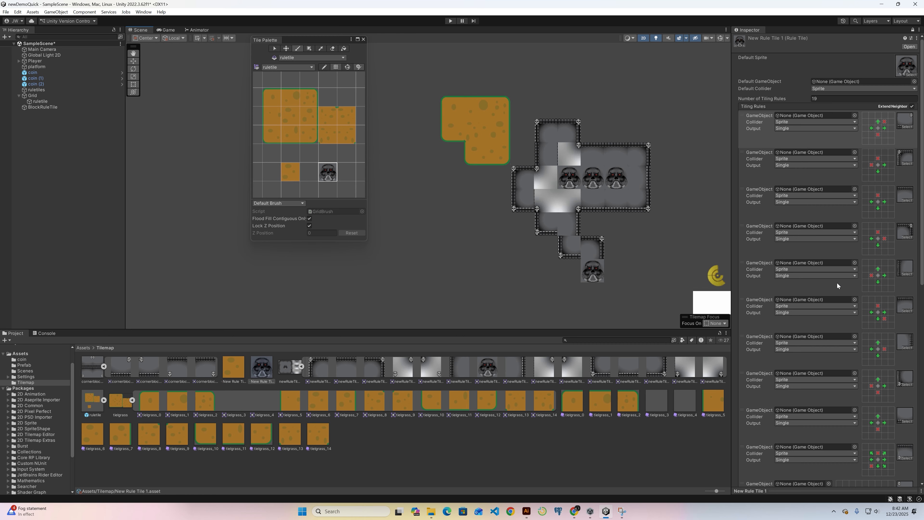
{"action": "left_click", "coordinate": [611, 288]}
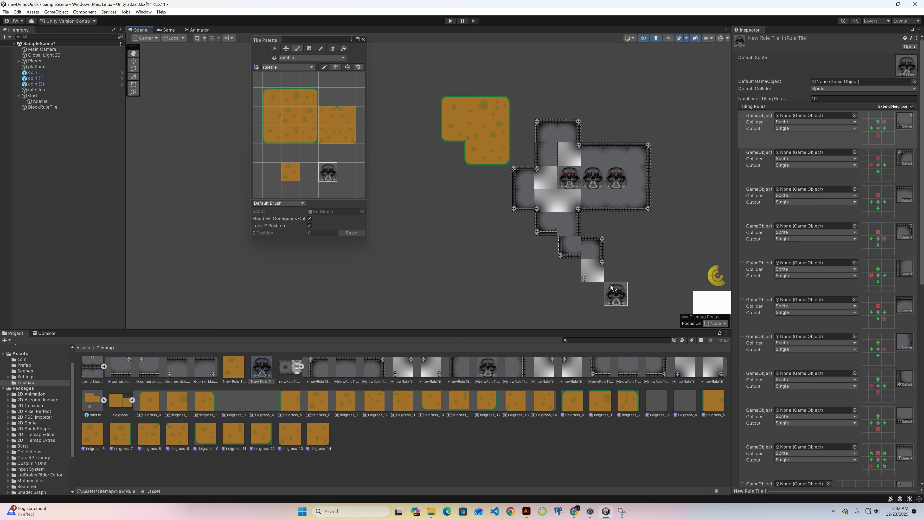
{"action": "key", "text": "ctrl+z"}
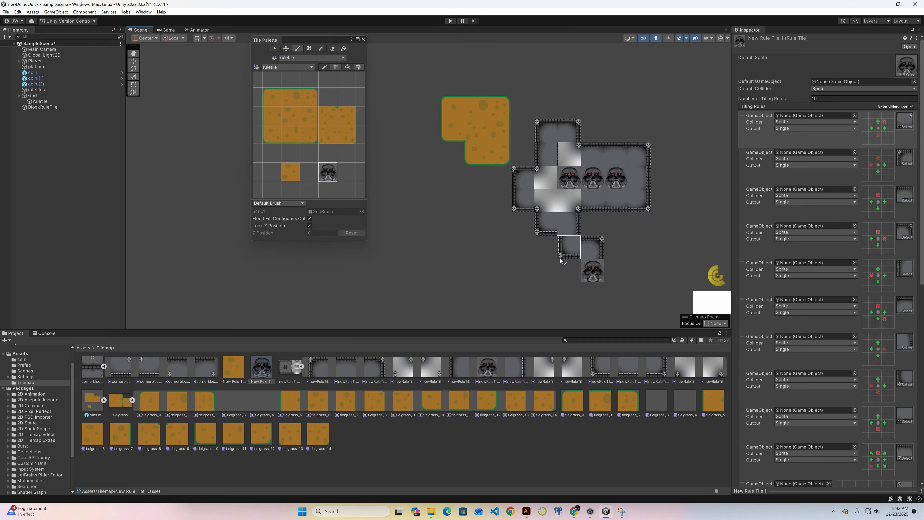